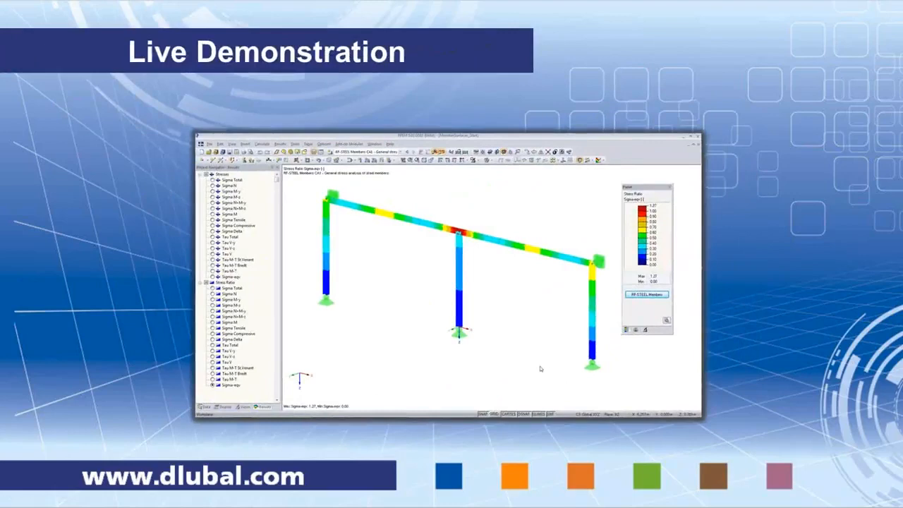
Step: Switch to the RFEM model 1MemberSurfaces_Start and hide the stress ratio results to show the plain frame
key(alt+Tab)
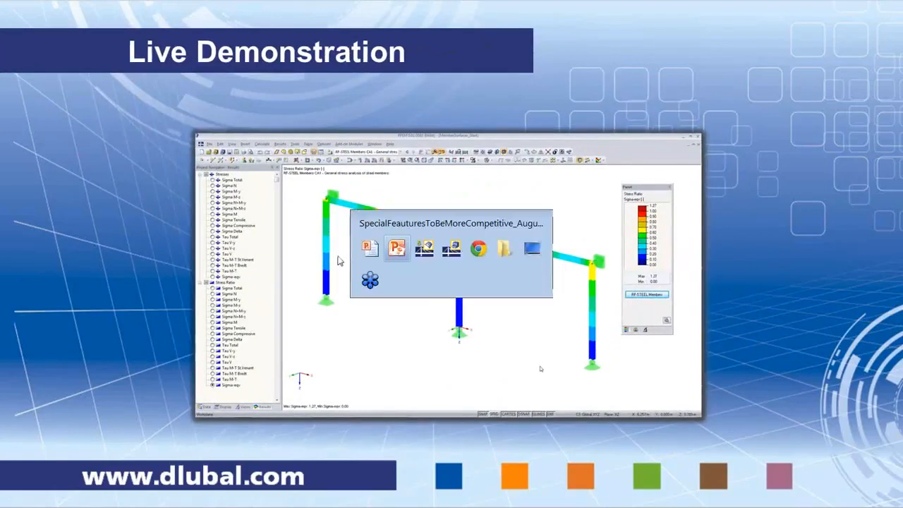
key(alt+Tab)
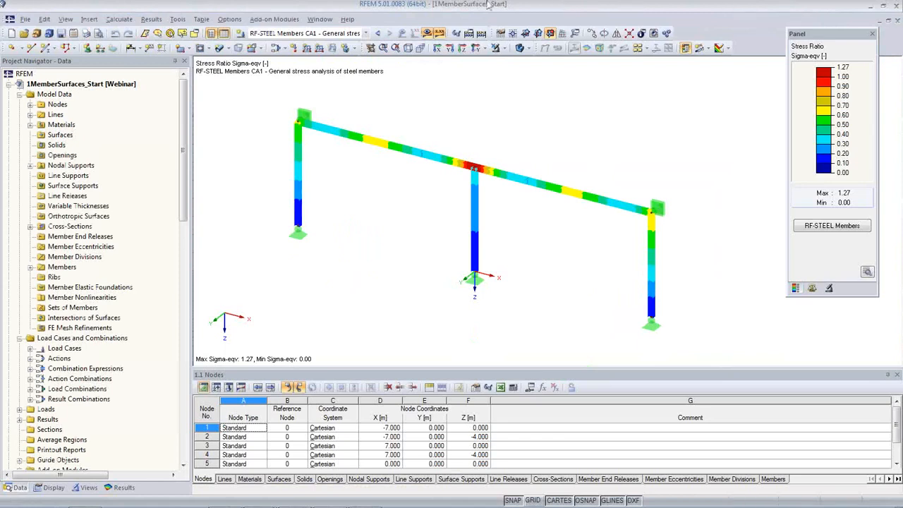
click(526, 49)
click(558, 62)
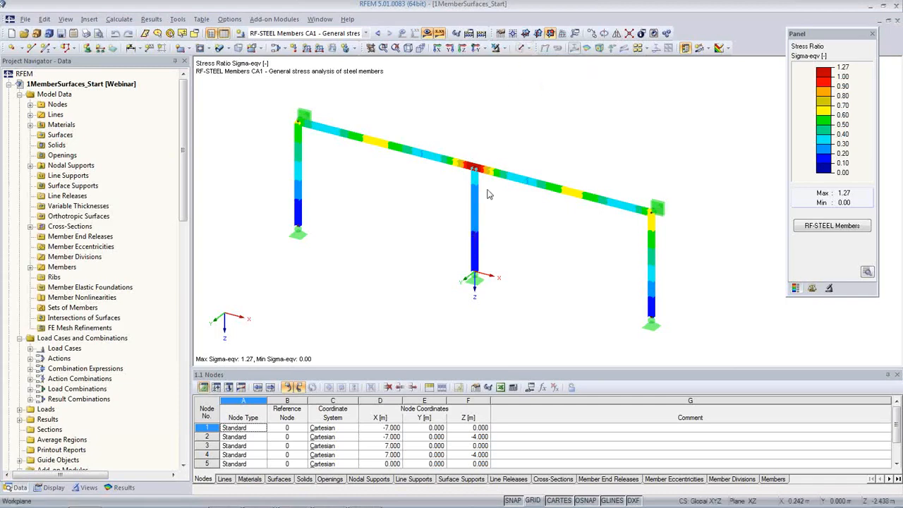
click(427, 33)
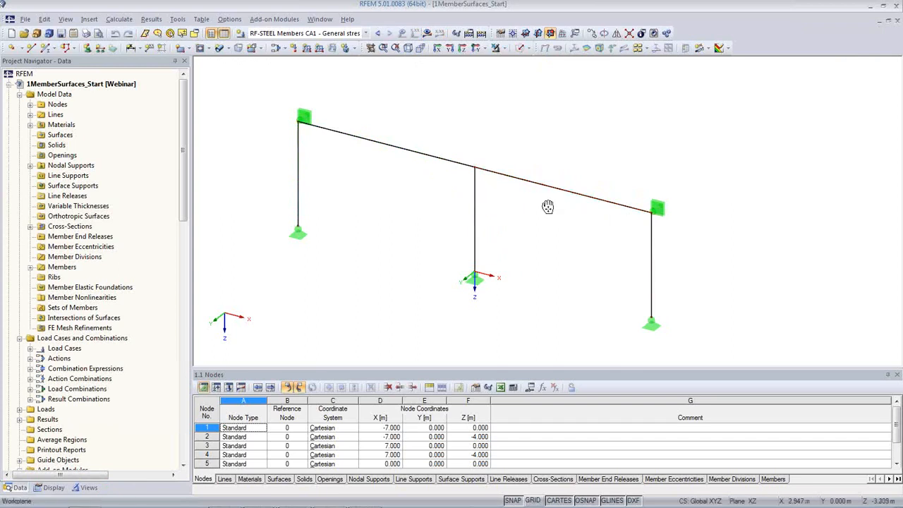
scroll(531, 222, up, 2)
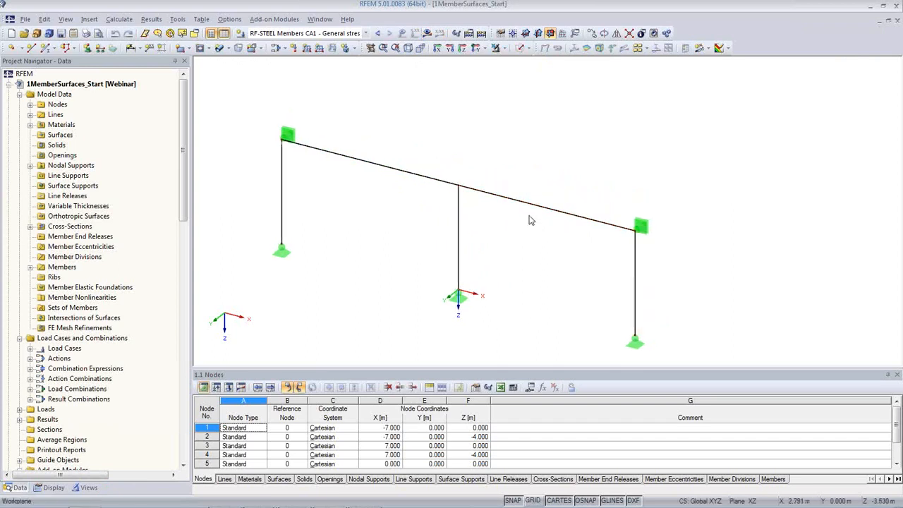
Step: Review the frame's loads from LC1 - Self-weight through the live and wind cases up to load combination CO4
click(346, 33)
click(346, 44)
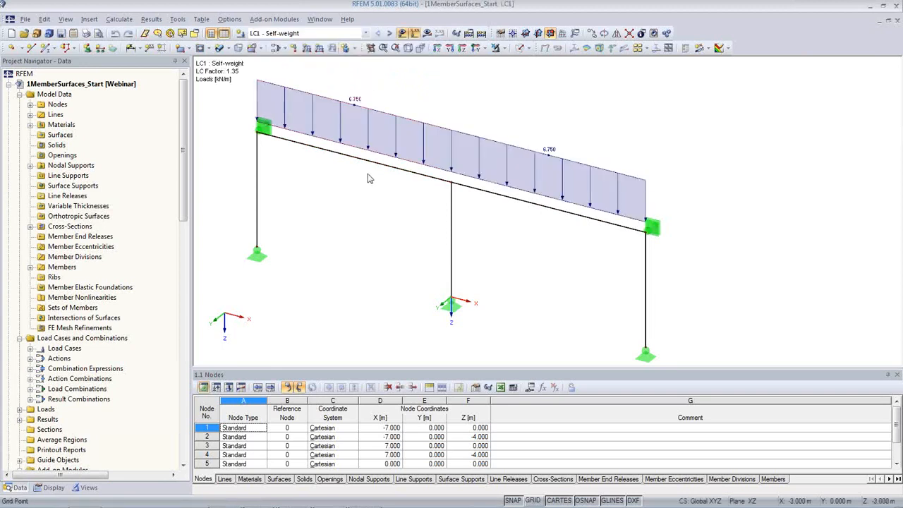
click(389, 34)
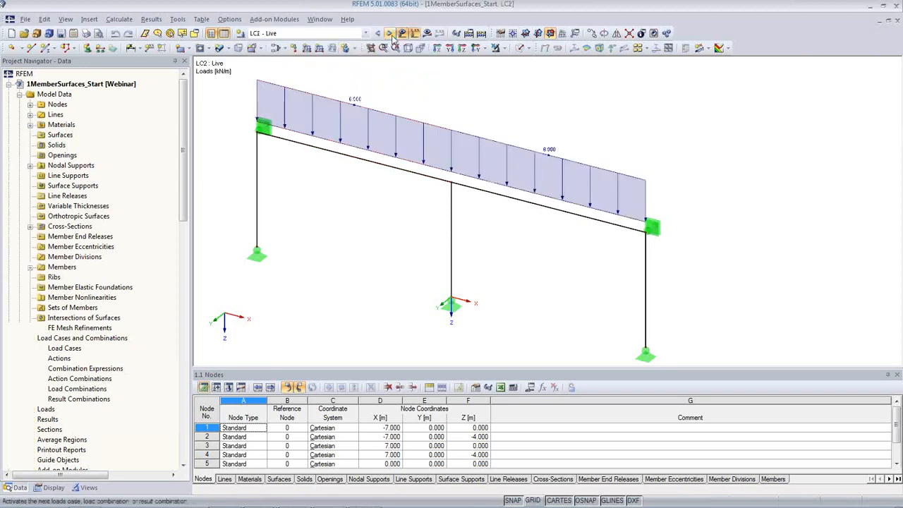
click(390, 34)
click(389, 34)
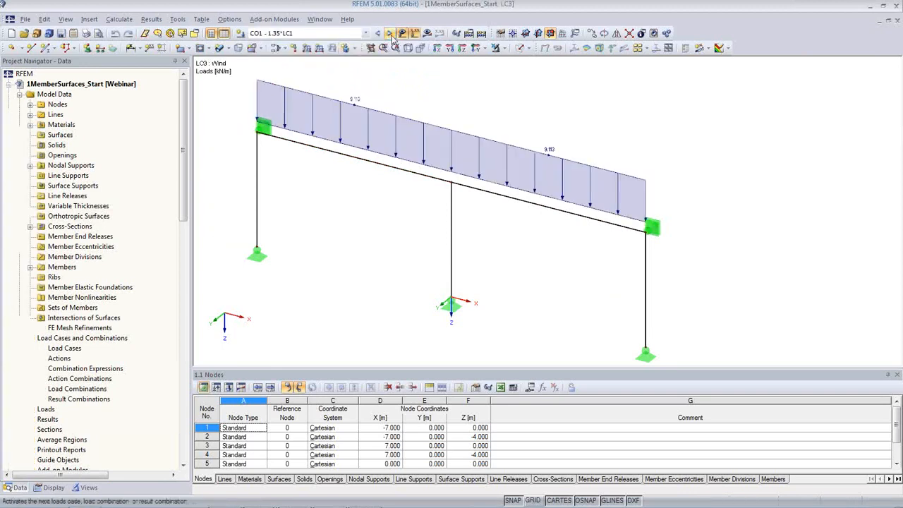
click(389, 34)
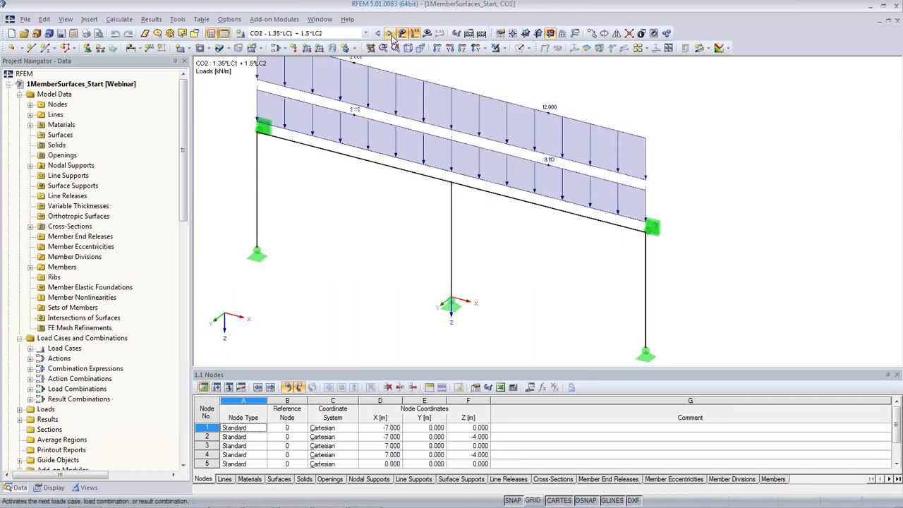
click(390, 34)
click(390, 34)
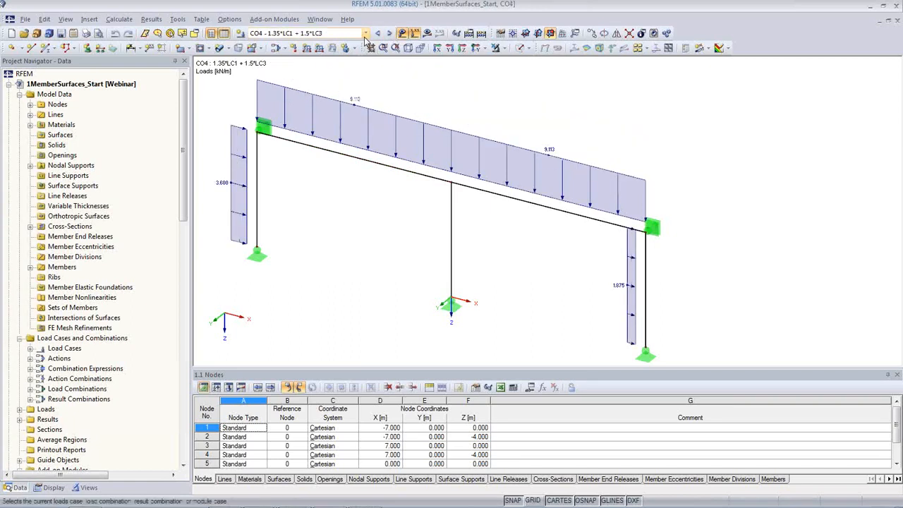
Step: Select result combination RC1 and display the My internal force diagrams on the members
click(365, 34)
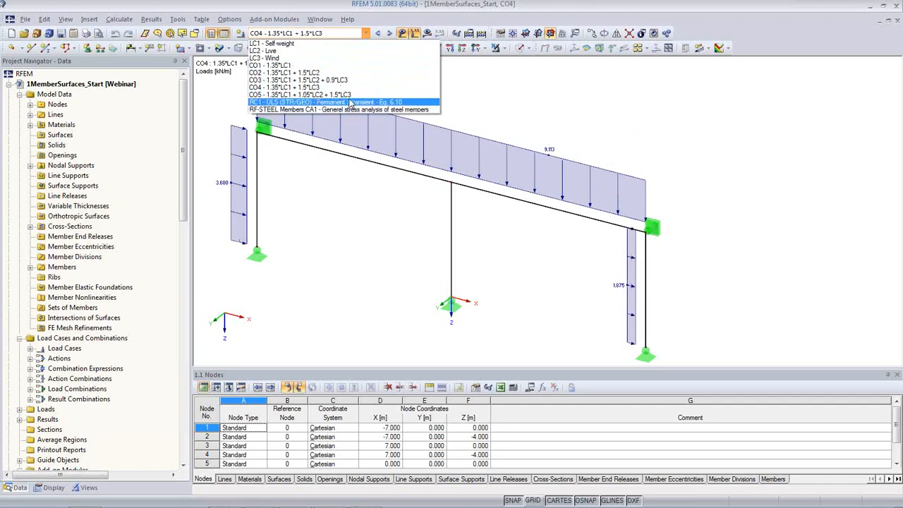
click(351, 104)
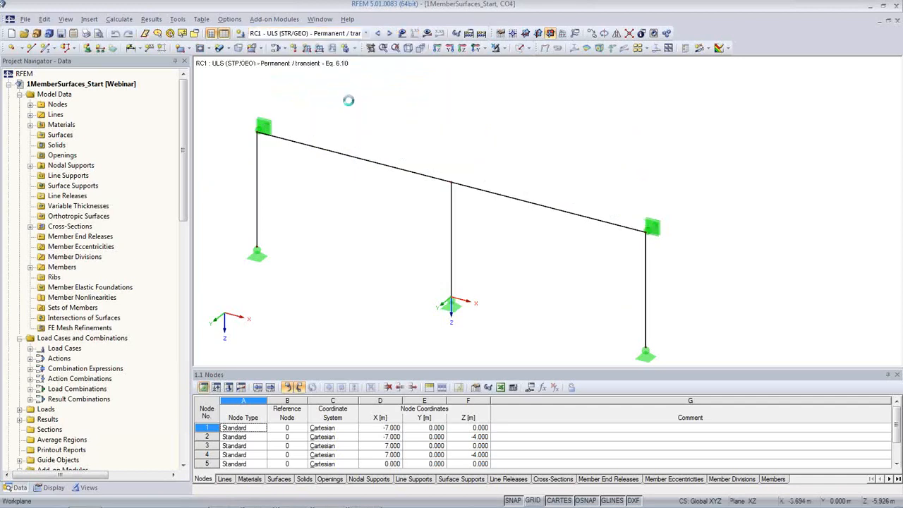
click(428, 34)
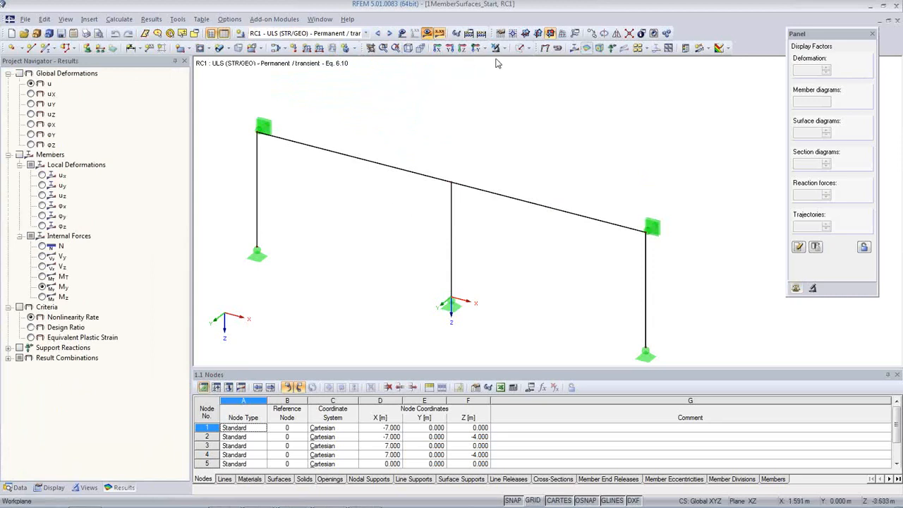
click(573, 47)
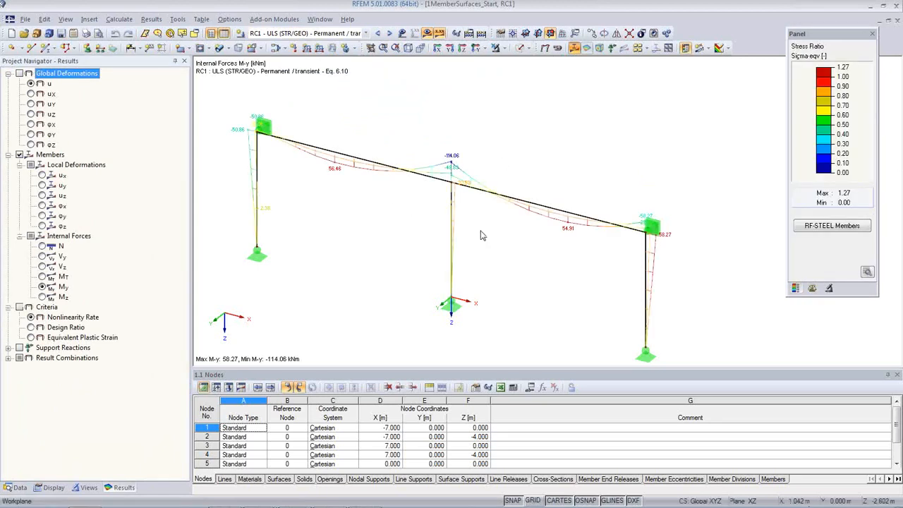
middle_drag(480, 242, 503, 228)
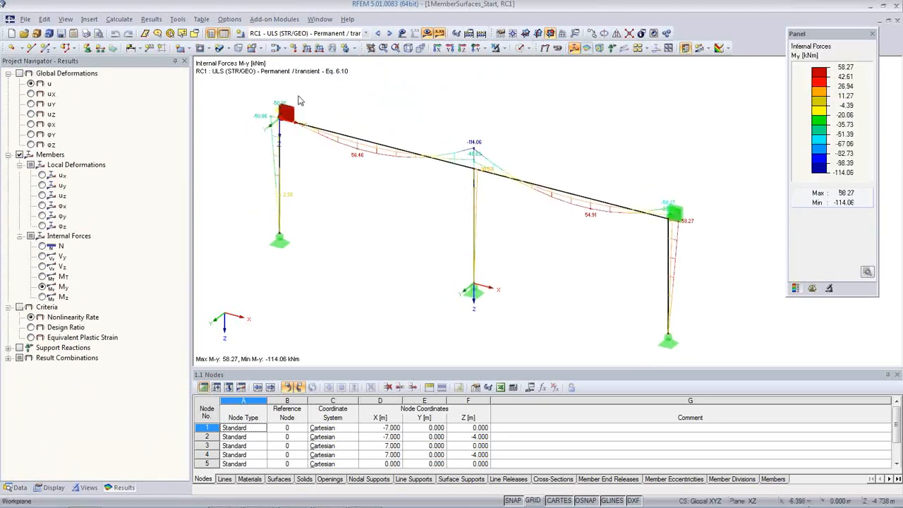
Step: Display the equivalent stress ratio results of RF-STEEL Members CA1 at the middle column's joint with the beam
click(366, 34)
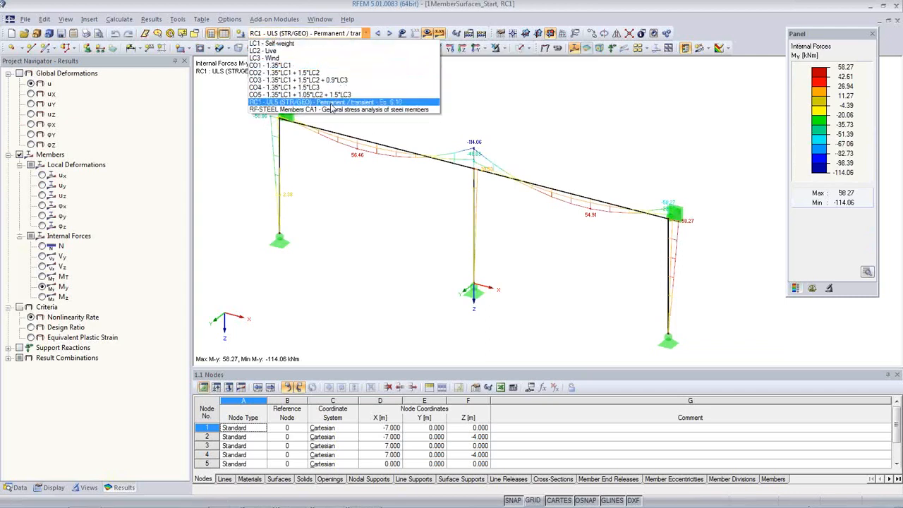
click(332, 111)
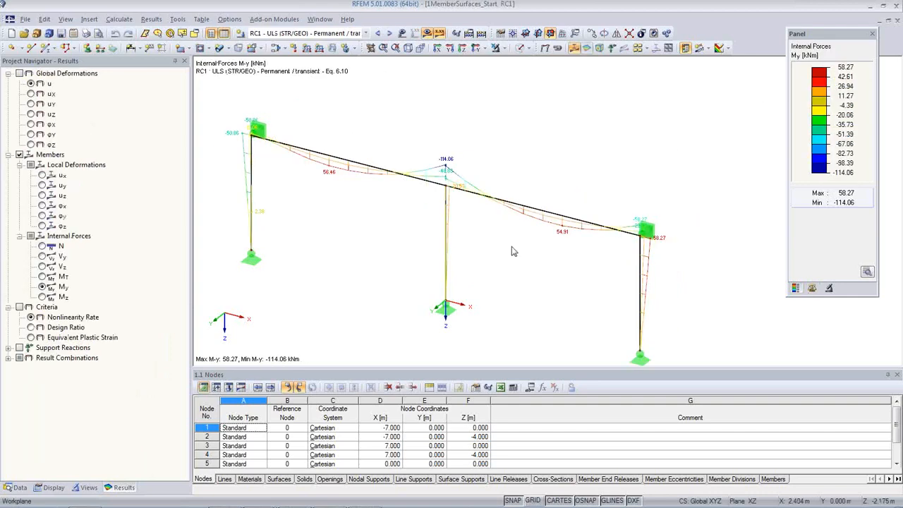
click(366, 33)
click(343, 110)
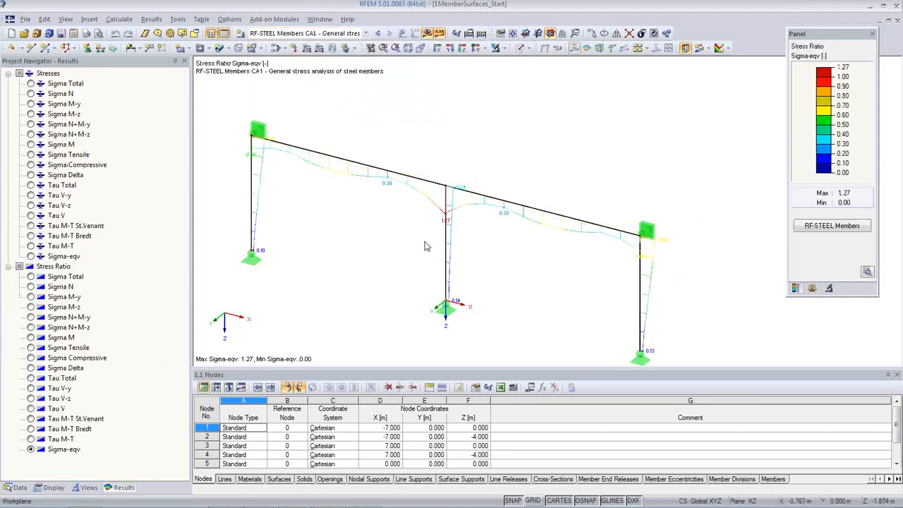
scroll(452, 212, up, 4)
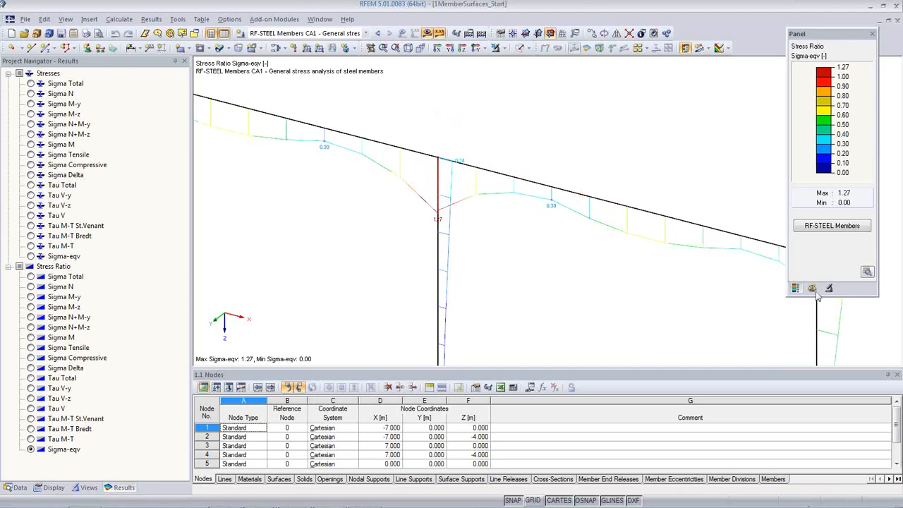
Step: Set the display factor for member diagrams to 0 to color the stress ratios directly on the members
click(812, 288)
click(817, 101)
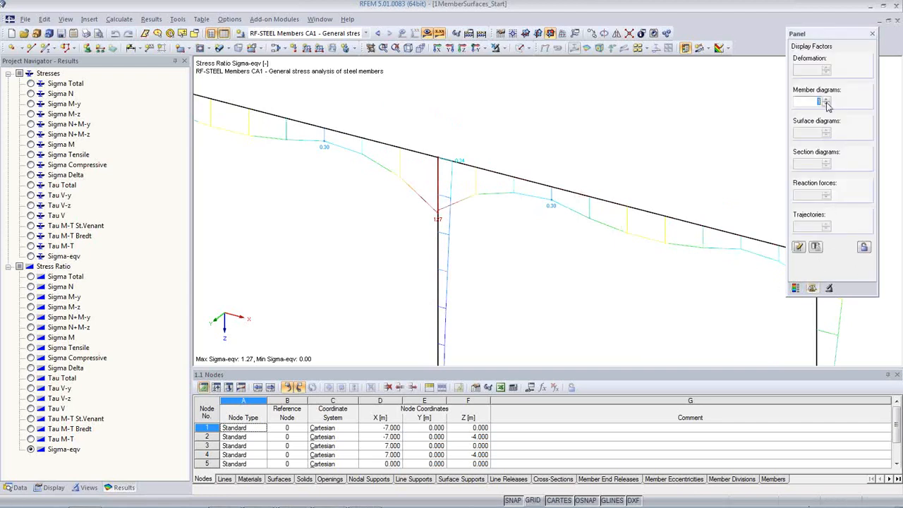
click(798, 246)
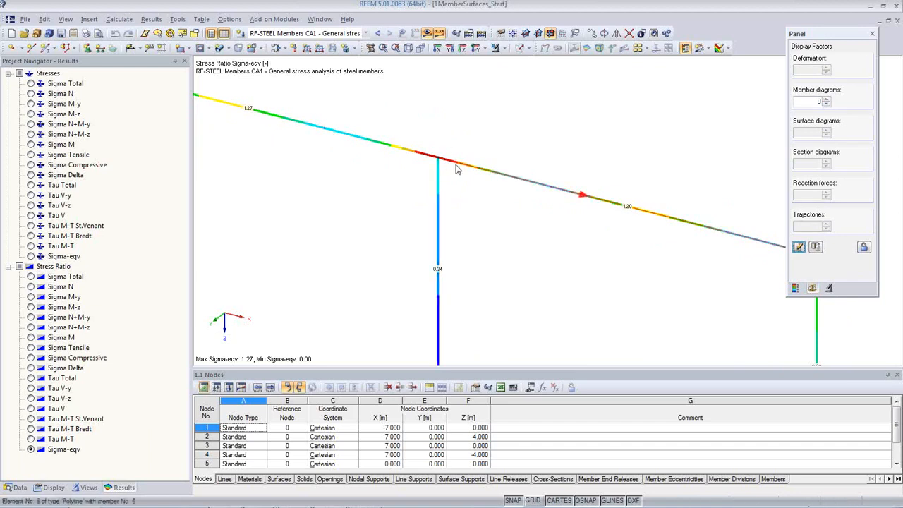
scroll(462, 223, down, 4)
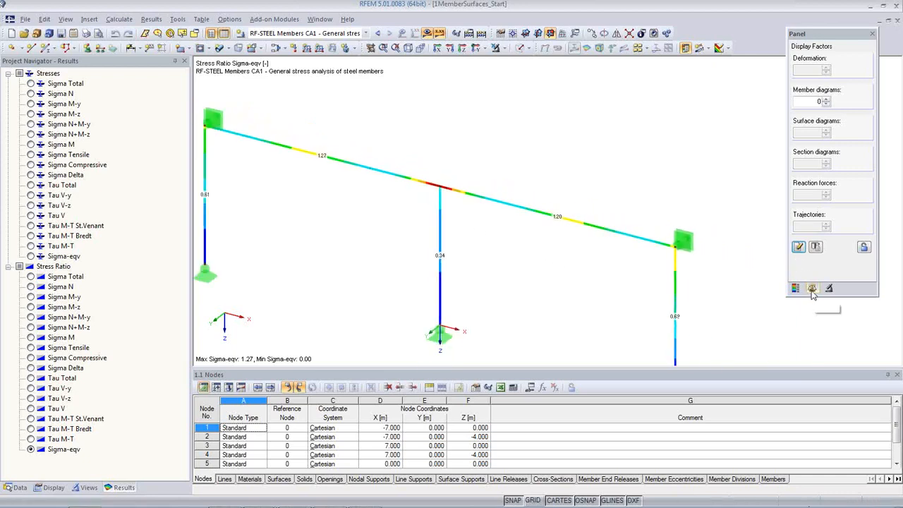
Step: Set the display factor for member diagrams to 0.75 to show the stress ratio diagrams at the middle joint
click(827, 99)
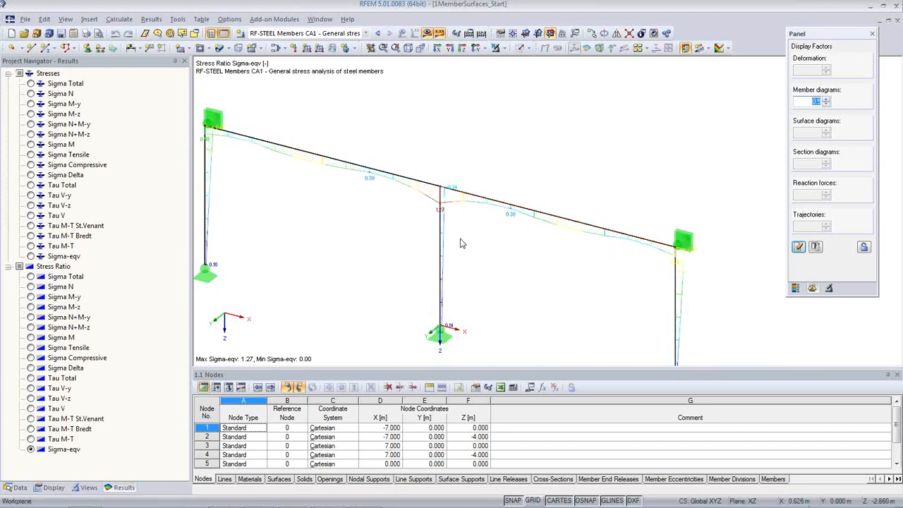
middle_drag(475, 242, 492, 240)
scroll(492, 240, up, 1)
scroll(486, 202, up, 2)
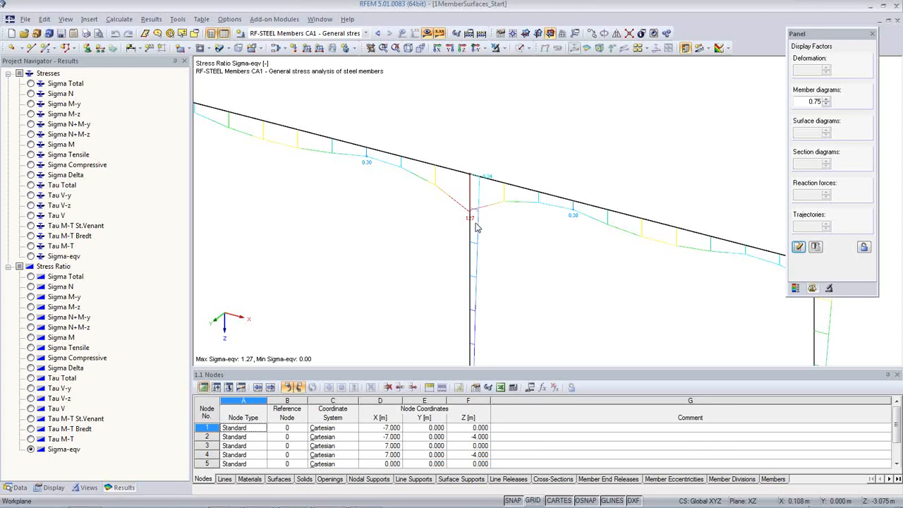
Step: Examine the connection between the middle column and the beam in solid display, and return to wireframe display
click(519, 48)
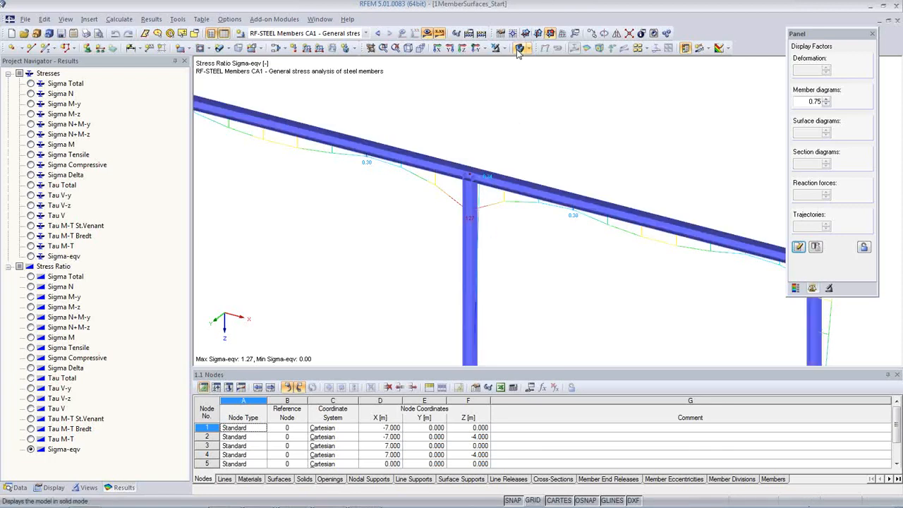
middle_drag(512, 247, 455, 214)
scroll(455, 213, up, 1)
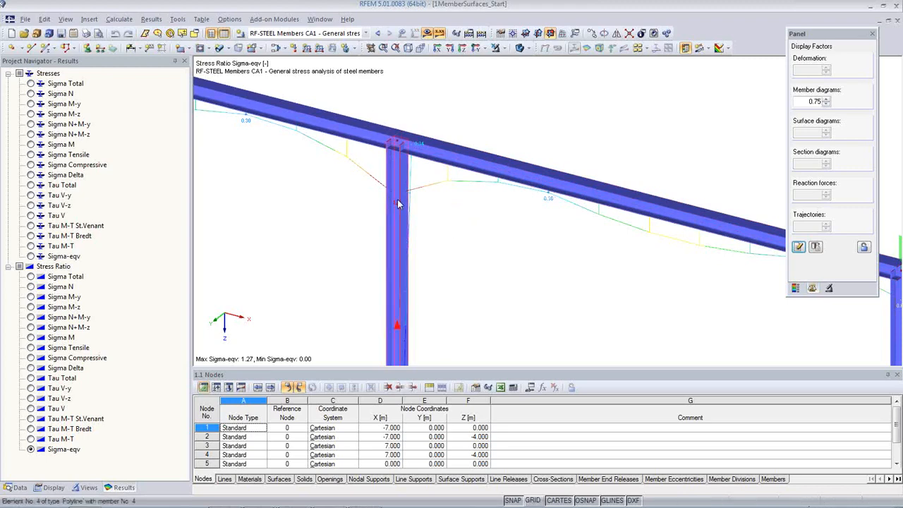
middle_drag(399, 198, 466, 251)
scroll(466, 250, up, 4)
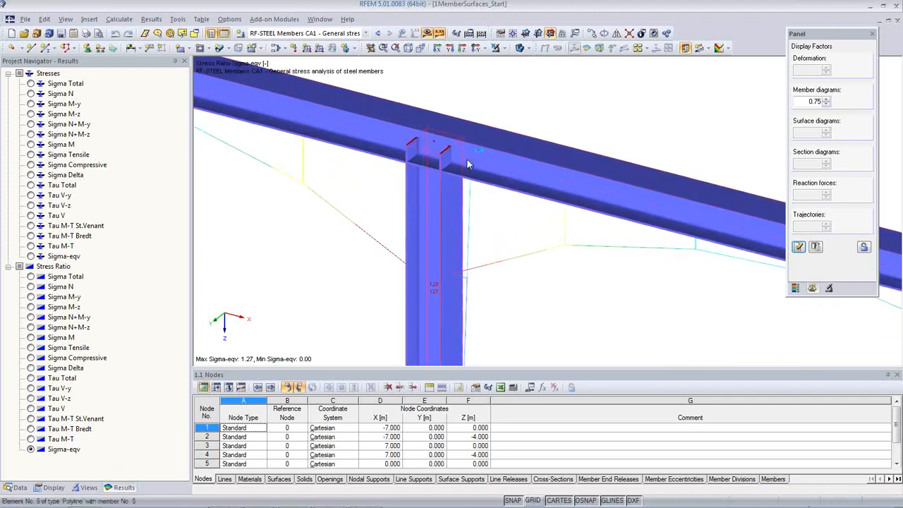
click(519, 50)
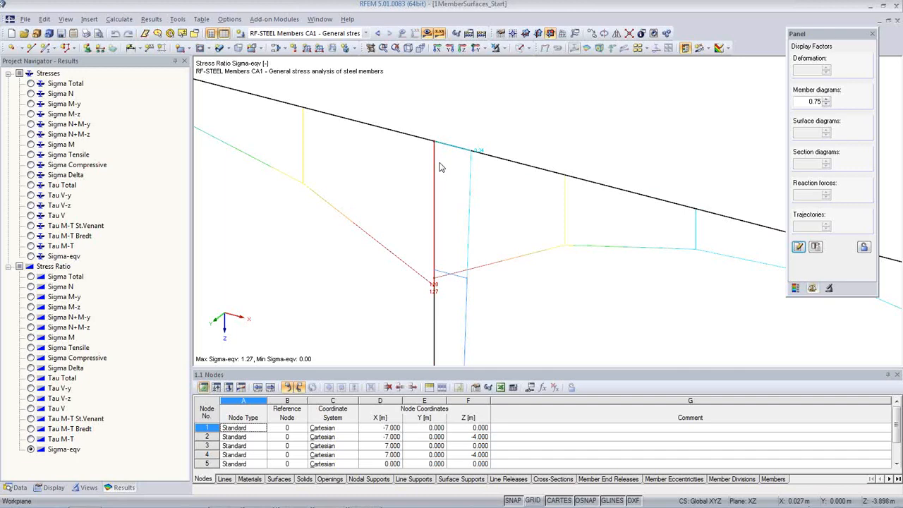
Step: Hide the RF-STEEL Members stress ratio results around the middle column's joint
click(431, 34)
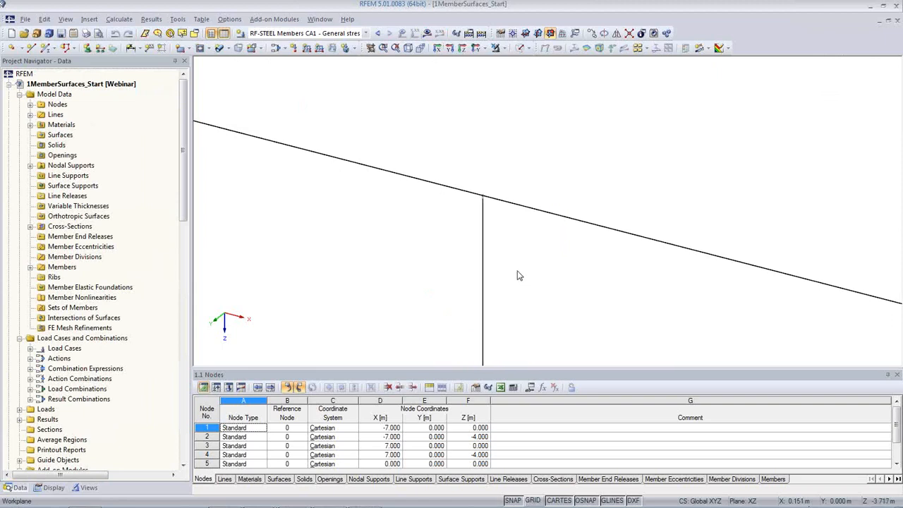
scroll(505, 255, down, 3)
middle_drag(504, 255, 492, 234)
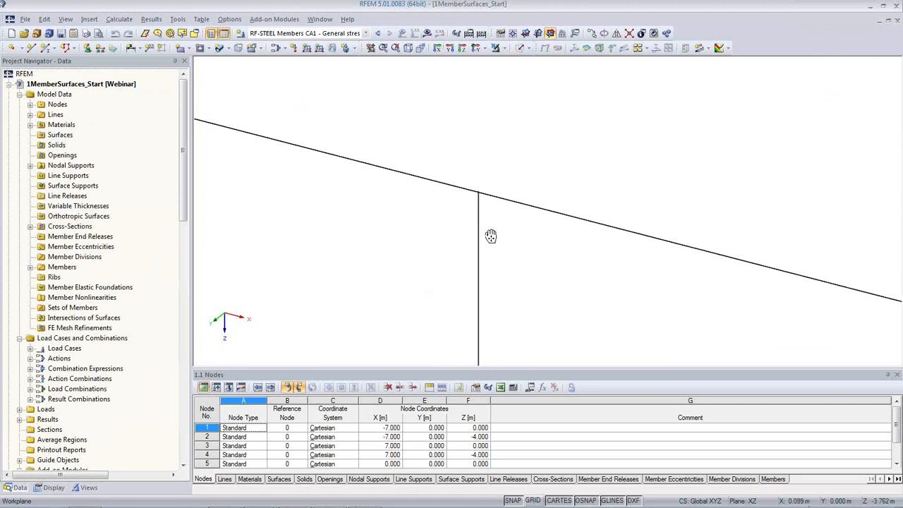
scroll(465, 253, down, 1)
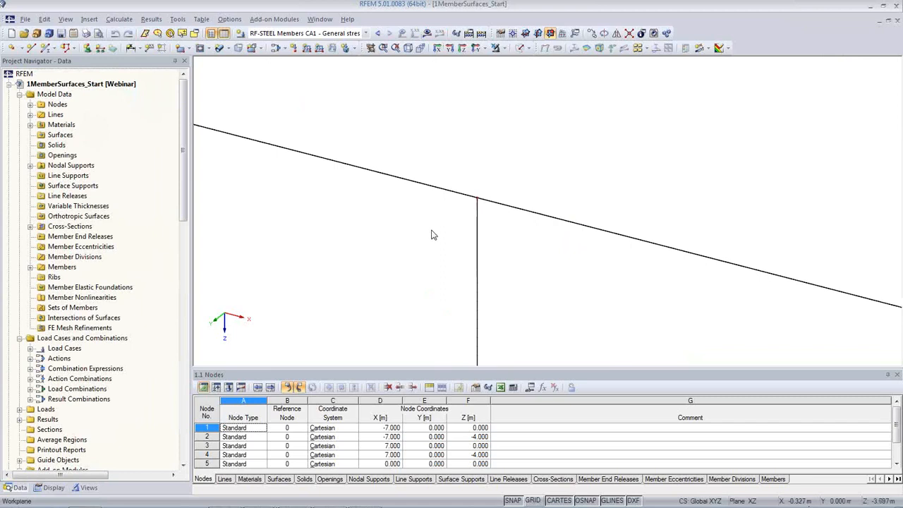
Step: Divide the beam member before the middle column with a new intermediate node 0.5 m from its member end
middle_drag(434, 235, 494, 216)
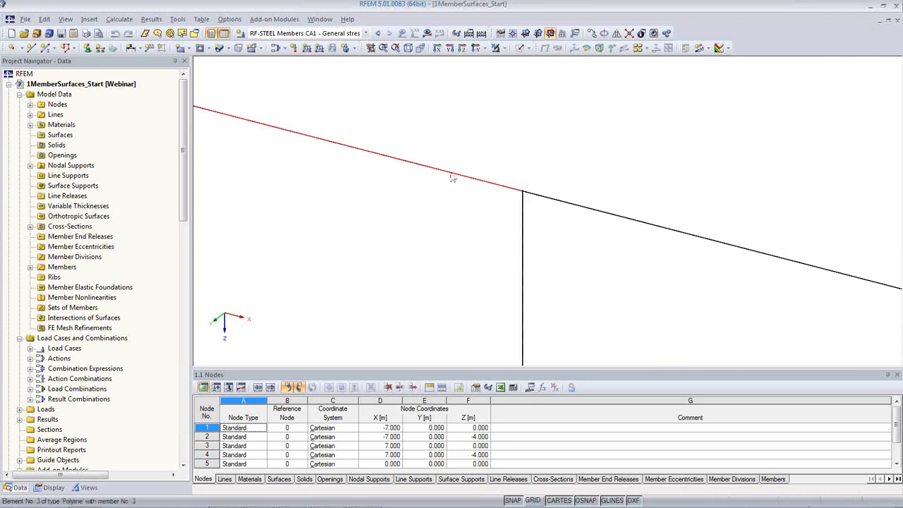
middle_drag(425, 223, 471, 232)
scroll(464, 222, down, 2)
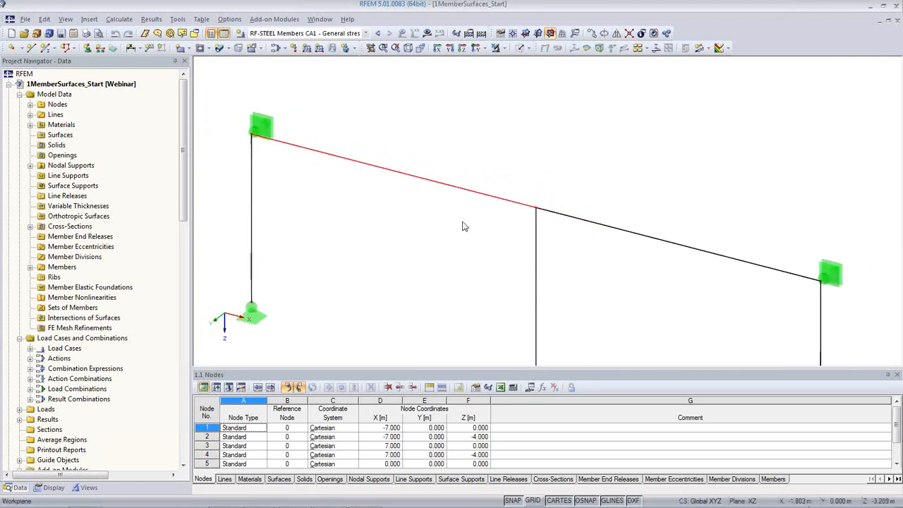
scroll(451, 221, up, 1)
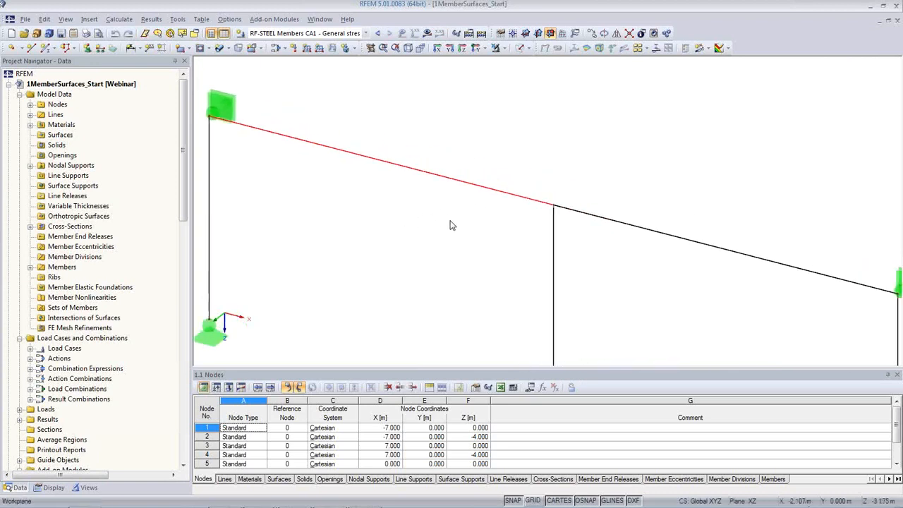
right_click(457, 186)
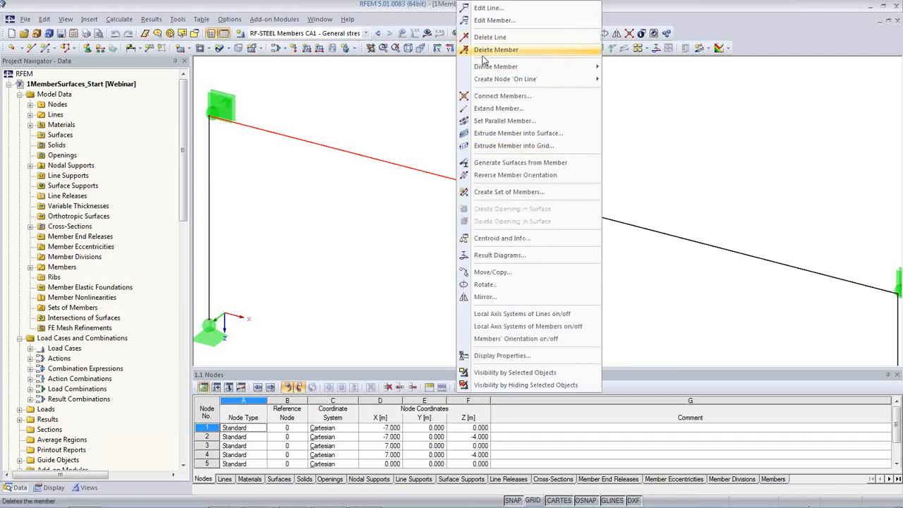
mouse_move(488, 69)
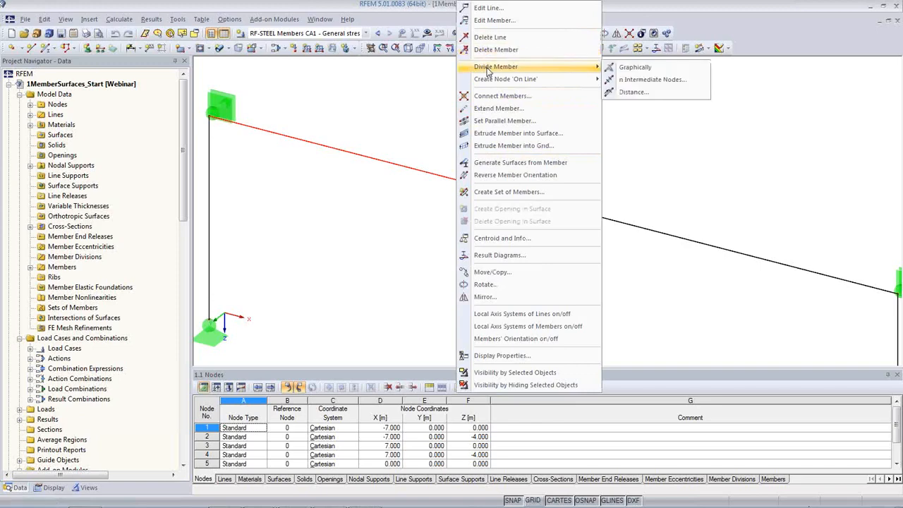
click(644, 96)
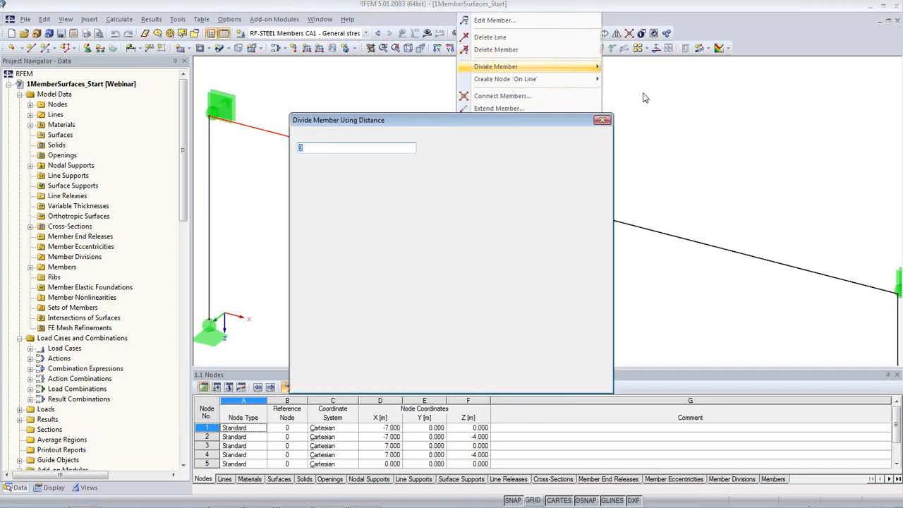
drag(531, 122, 427, 220)
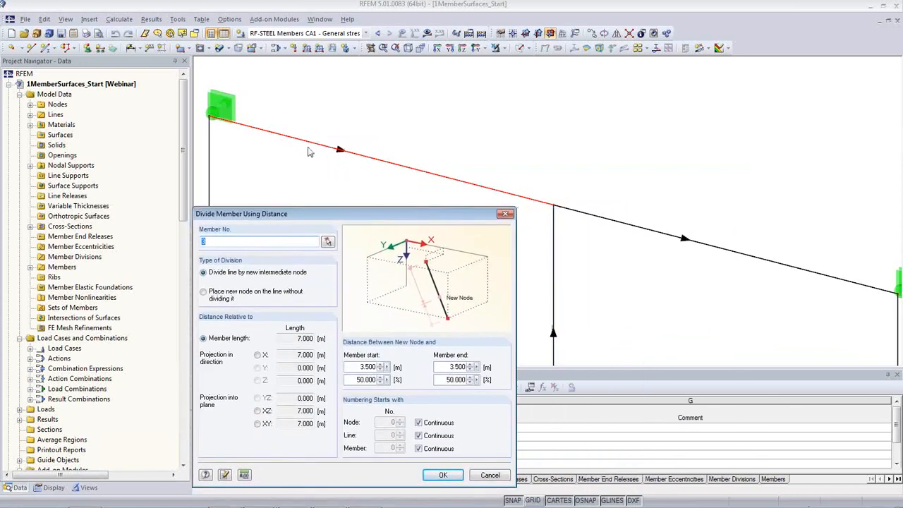
drag(355, 219, 348, 190)
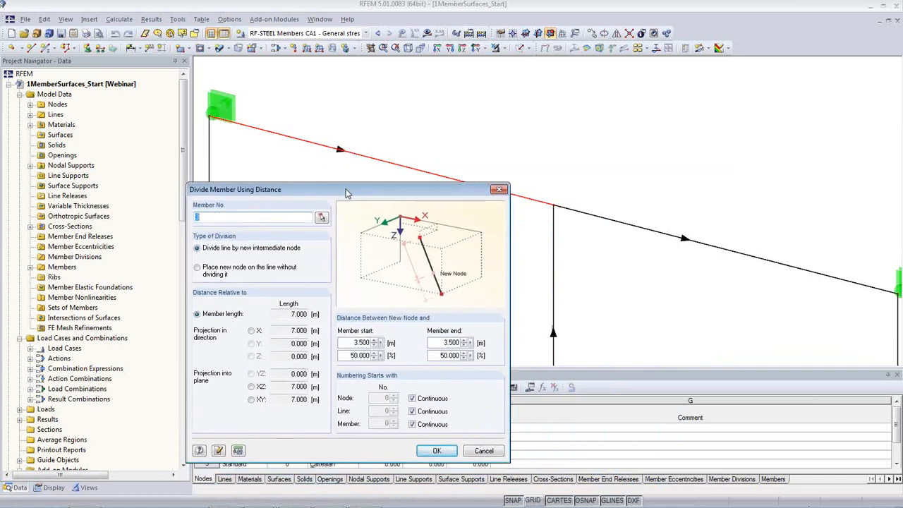
click(438, 339)
text(0.5)
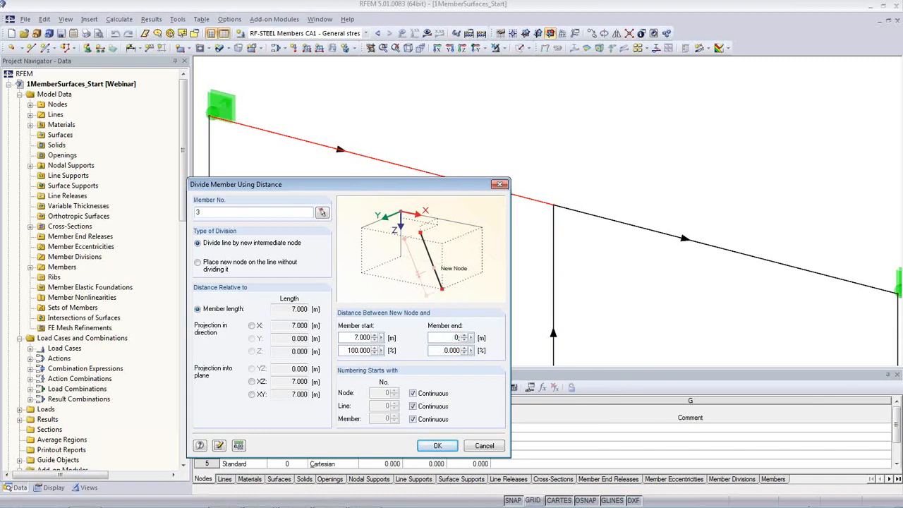
click(438, 445)
Step: Display load case LC1 - Self-weight and check the distributed load on the divided beam near the middle joint
middle_drag(536, 210, 504, 186)
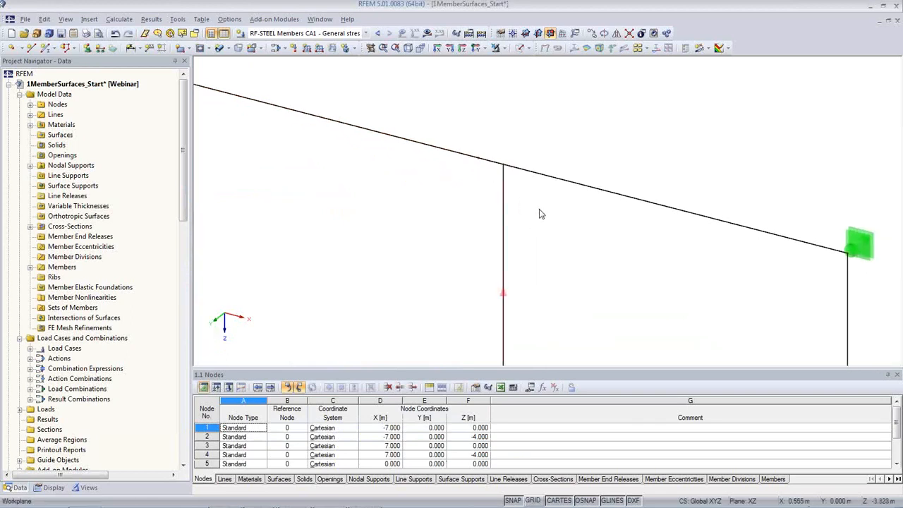
click(366, 33)
click(374, 42)
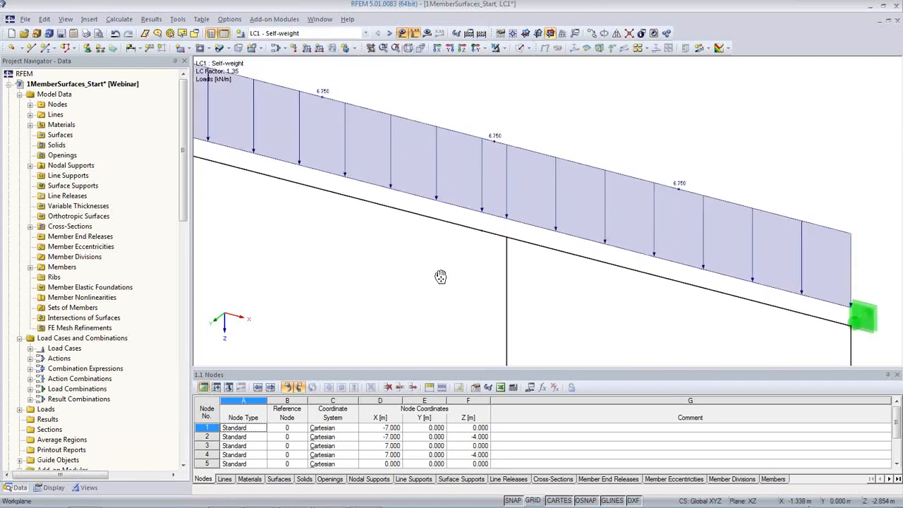
scroll(437, 275, down, 3)
click(496, 152)
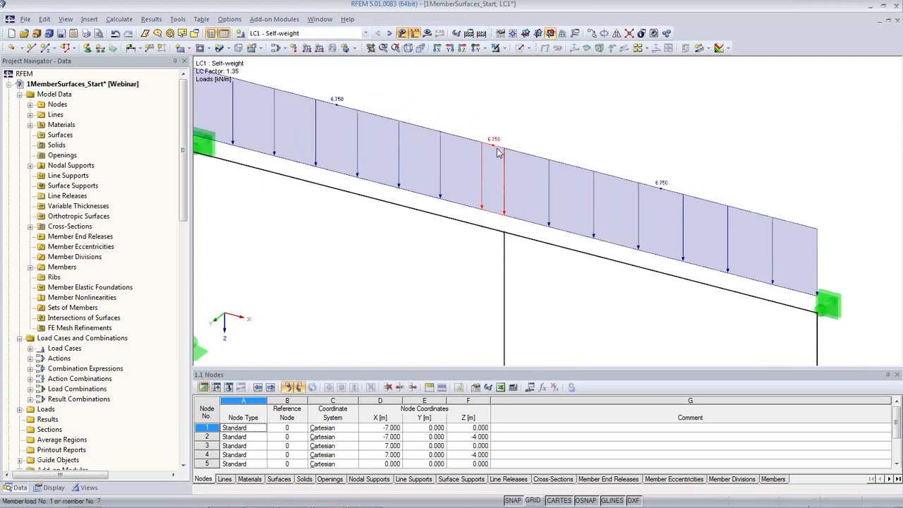
Step: Divide the beam member on the other side of the middle column at 0.5 m from its member start
click(548, 273)
click(553, 245)
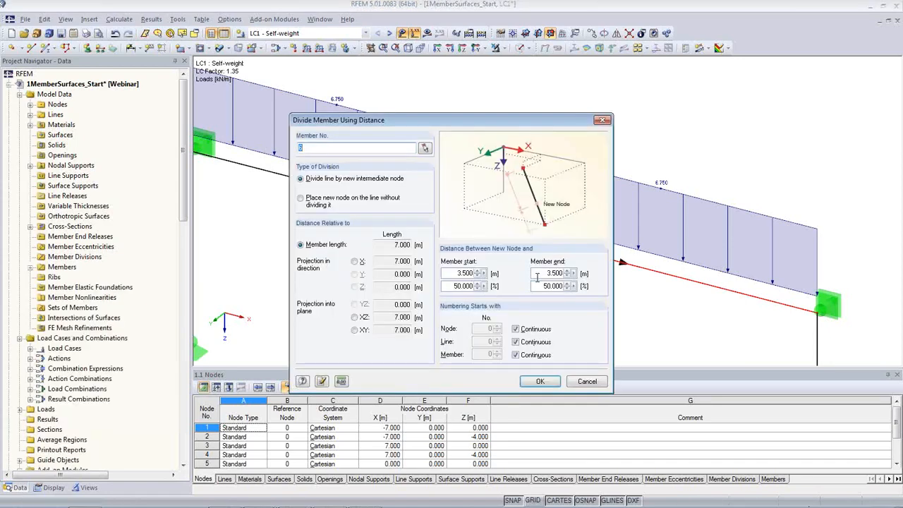
drag(456, 273, 503, 276)
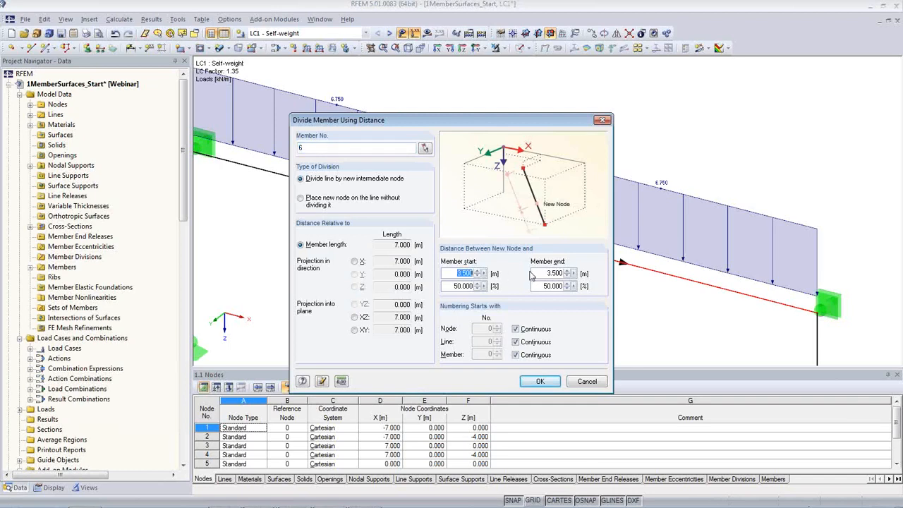
text(0.5)
click(540, 381)
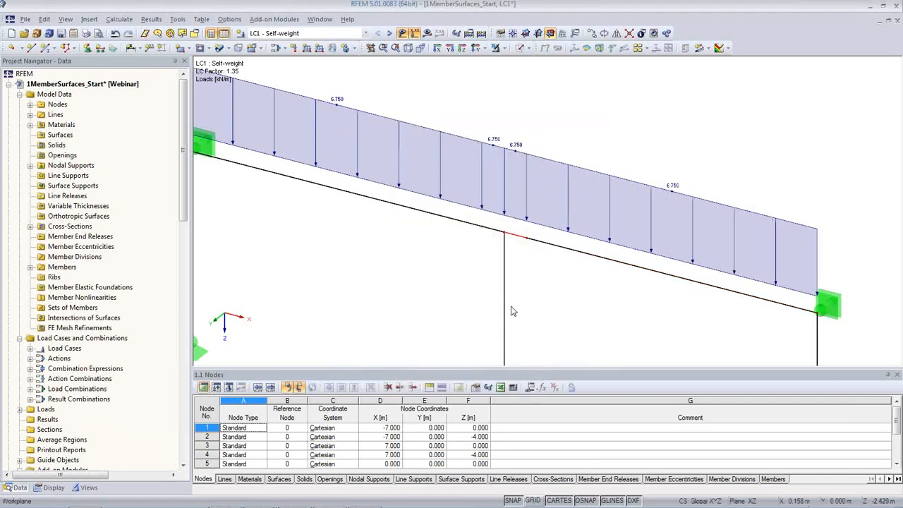
Step: Divide the middle column with a new intermediate node 0.5 m from its member end at the beam
click(505, 304)
click(506, 304)
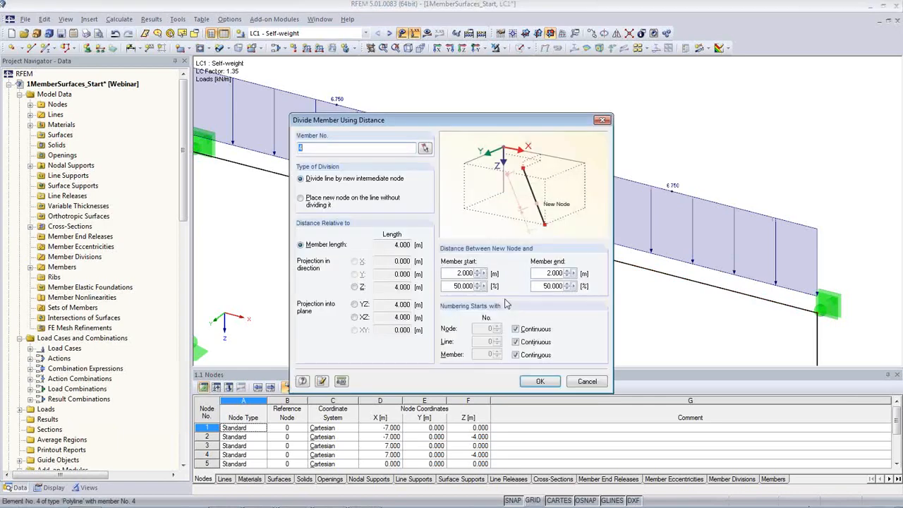
click(535, 273)
text(0.5)
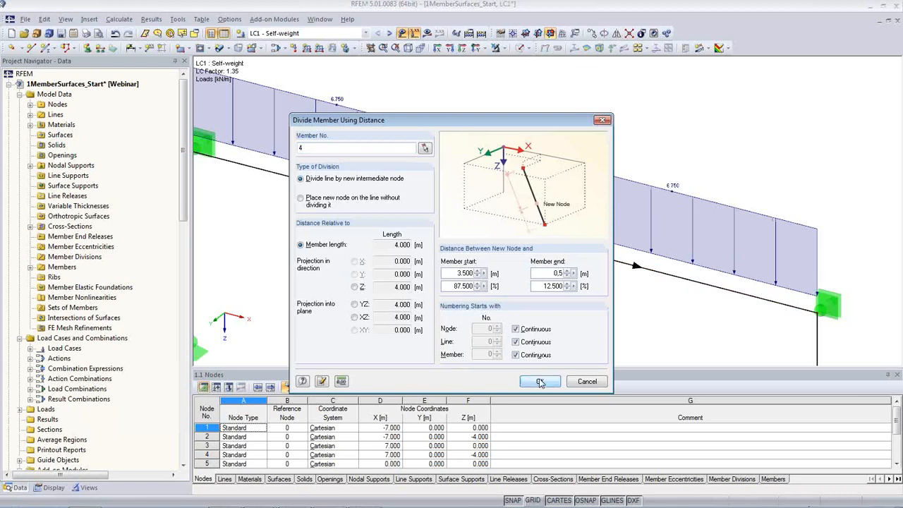
click(540, 381)
Step: Hide the LC1 self-weight loads on the frame
middle_drag(565, 319, 543, 283)
scroll(540, 261, up, 2)
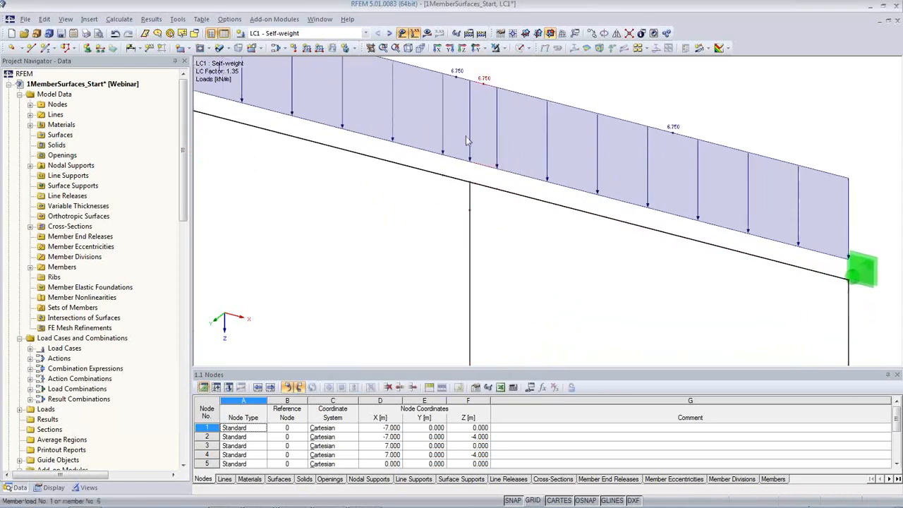
click(402, 33)
Step: Select the three short member segments meeting at the middle joint and limit the visibility to these selected objects
scroll(471, 208, up, 2)
scroll(473, 197, up, 1)
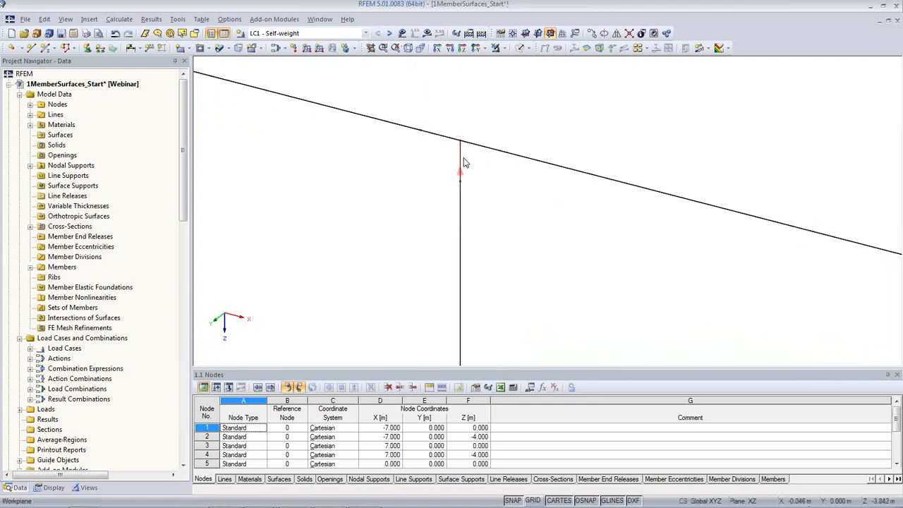
middle_drag(444, 195, 426, 244)
drag(373, 136, 543, 290)
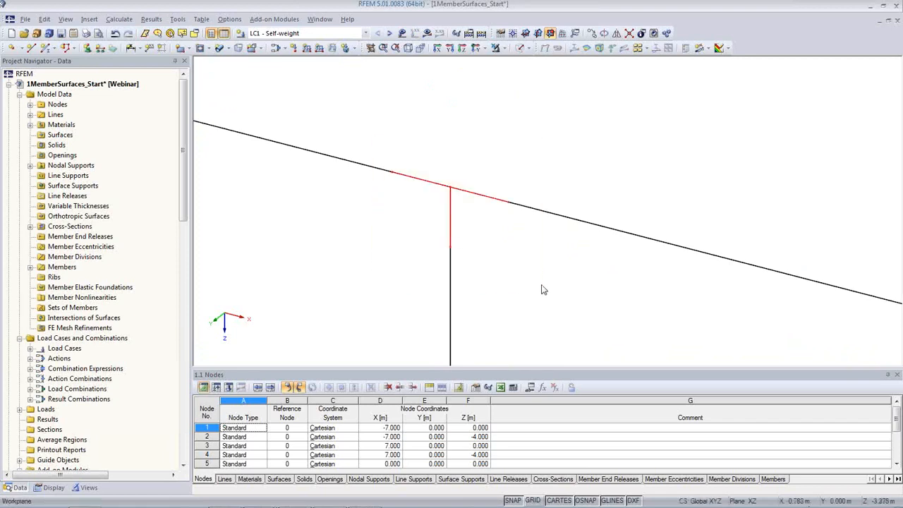
click(503, 50)
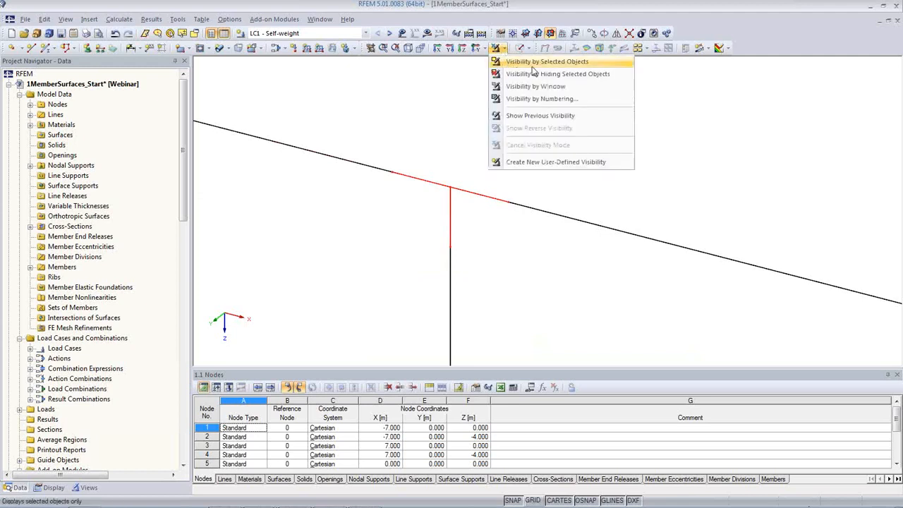
click(534, 64)
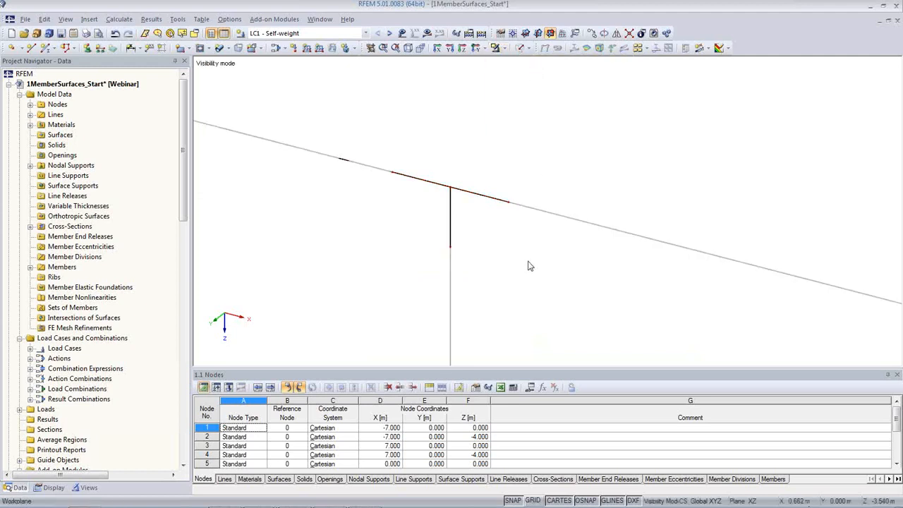
Step: Switch to transparent solid display and generate surfaces from the three short members at the middle joint
middle_drag(528, 266, 581, 244)
scroll(565, 239, up, 1)
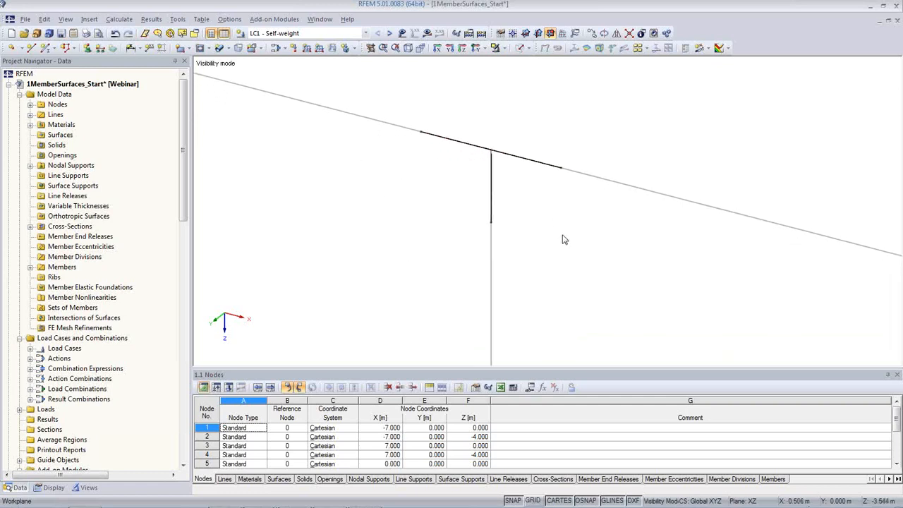
middle_drag(564, 237, 497, 224)
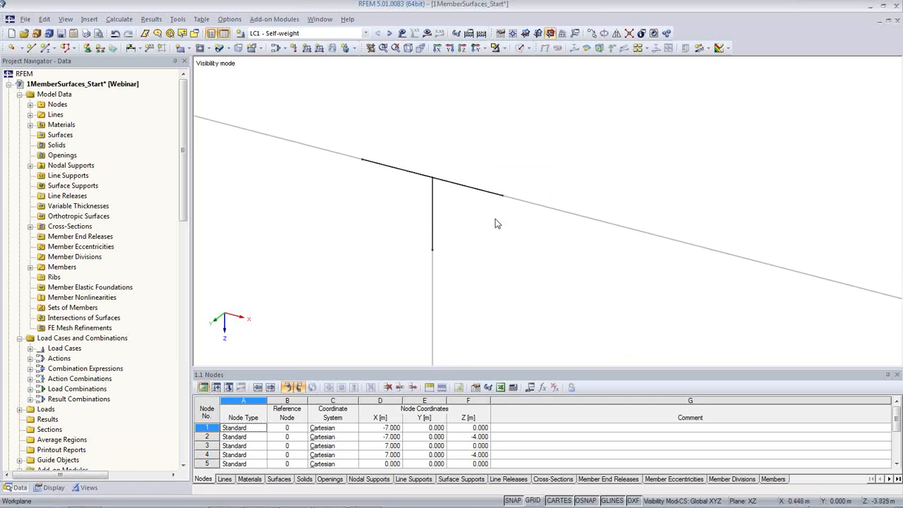
click(520, 49)
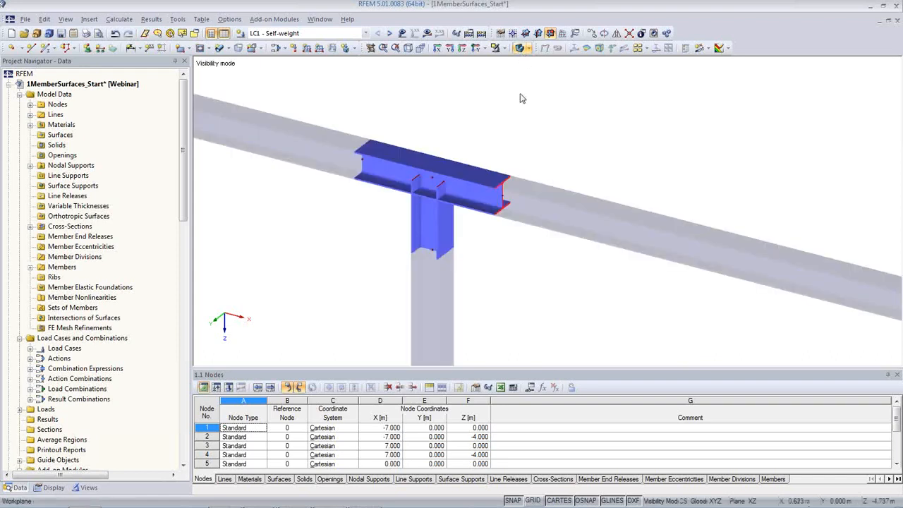
click(522, 48)
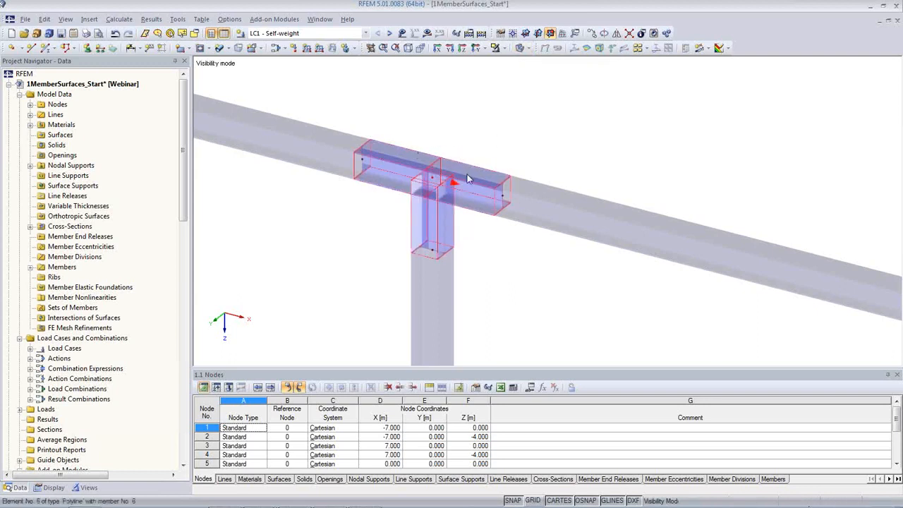
mouse_move(470, 179)
right_click(470, 179)
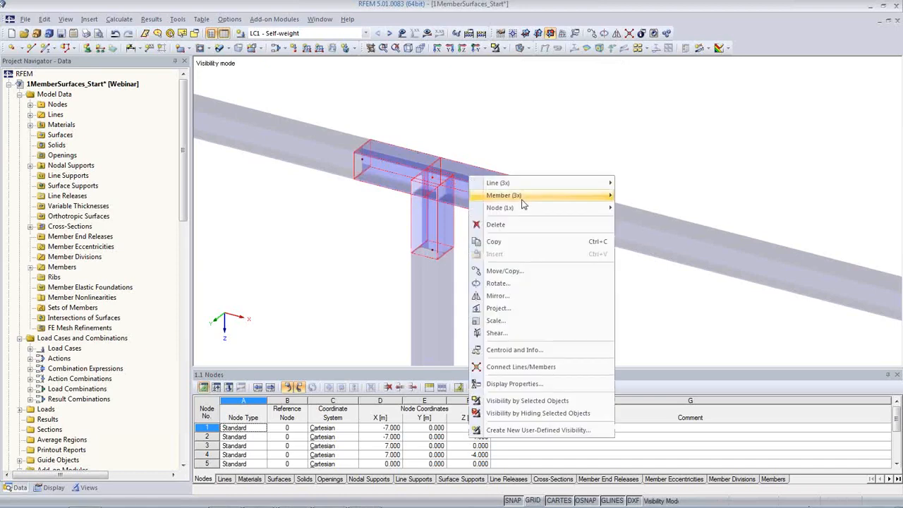
mouse_move(522, 199)
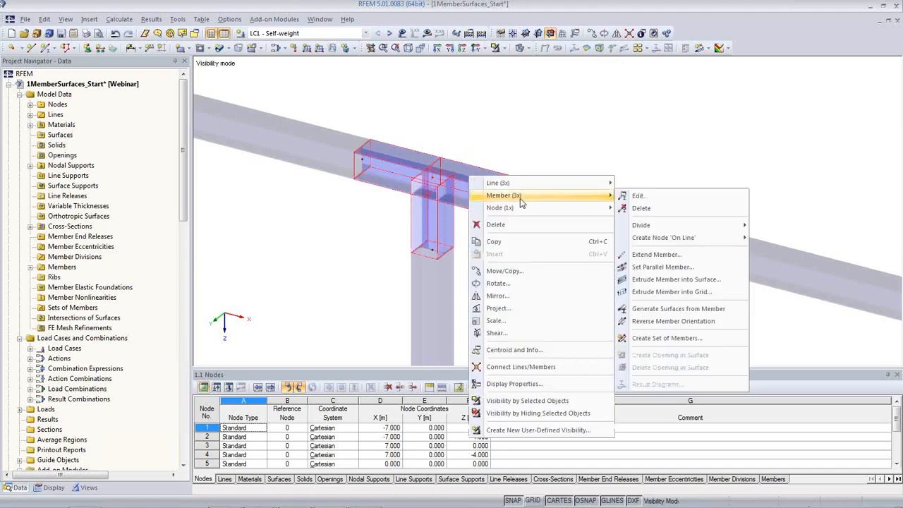
click(679, 309)
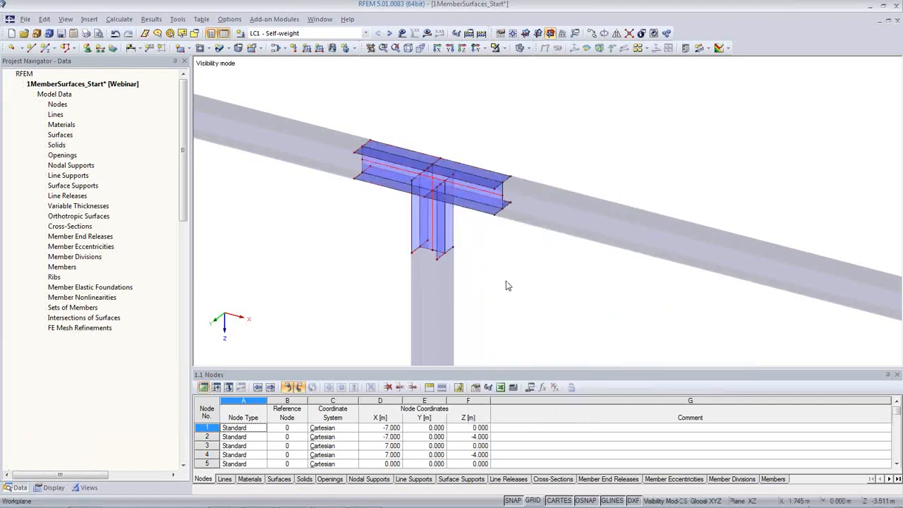
Step: Check the properties and thickness of the generated lower flange and web surfaces of the beam, leaving both without changes
scroll(499, 247, up, 1)
scroll(500, 206, up, 2)
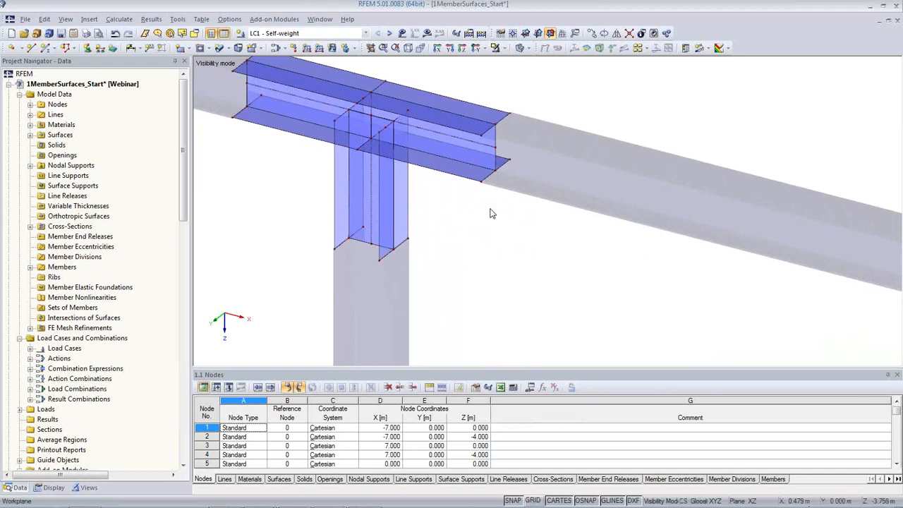
double_click(422, 166)
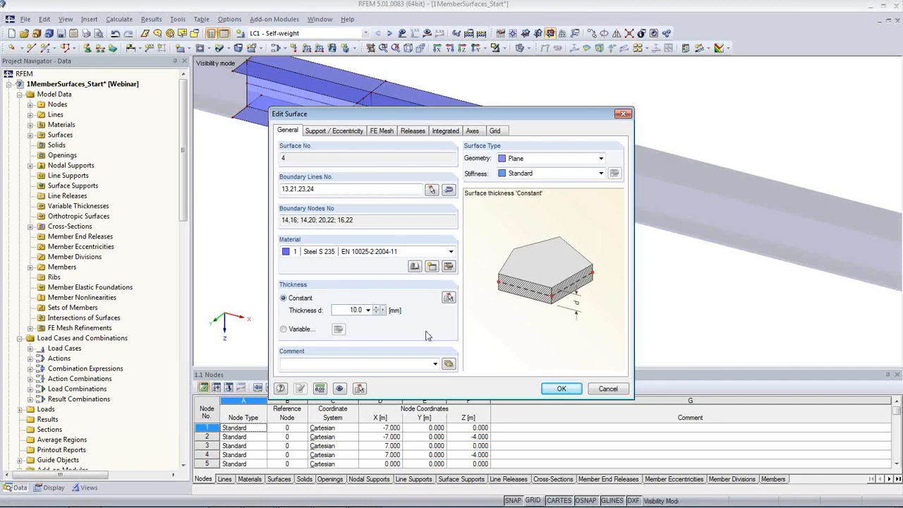
click(601, 394)
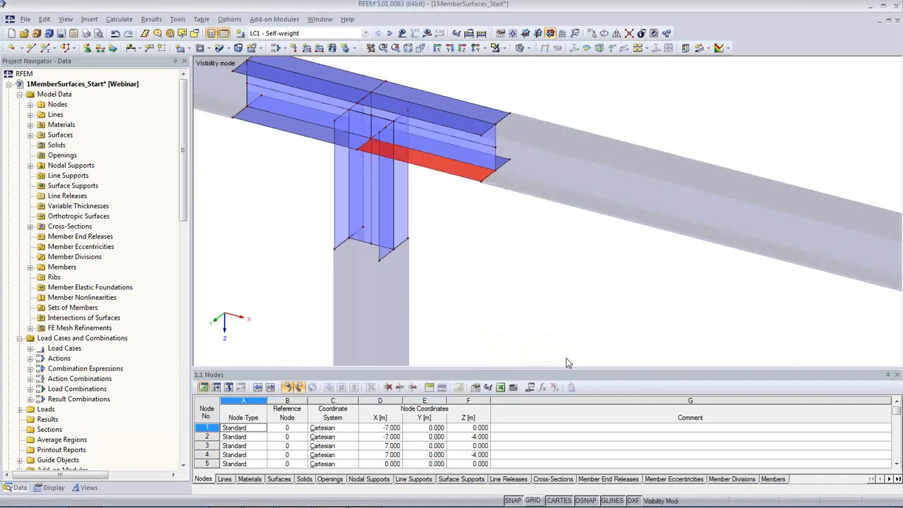
double_click(477, 162)
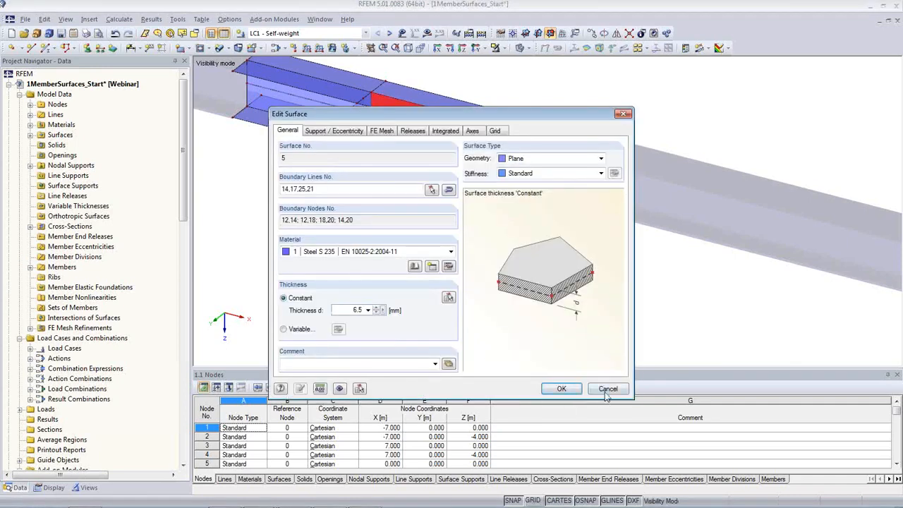
click(607, 390)
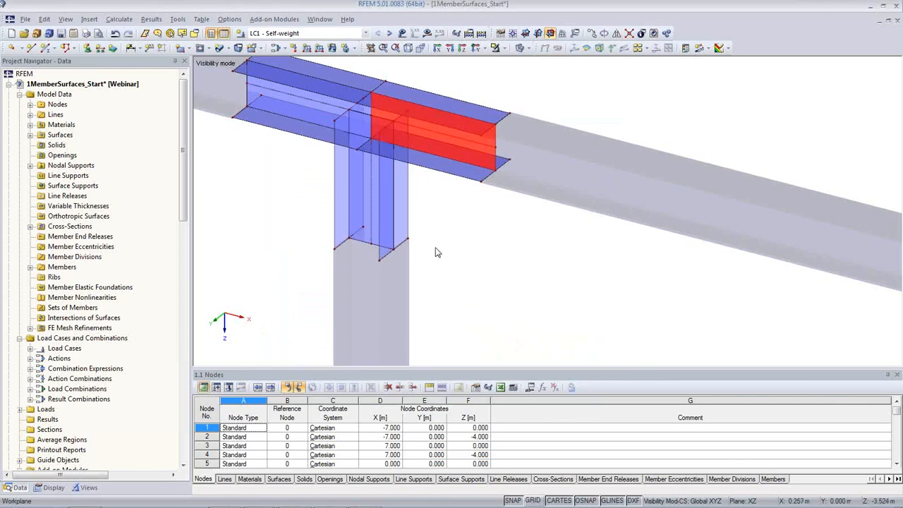
click(259, 227)
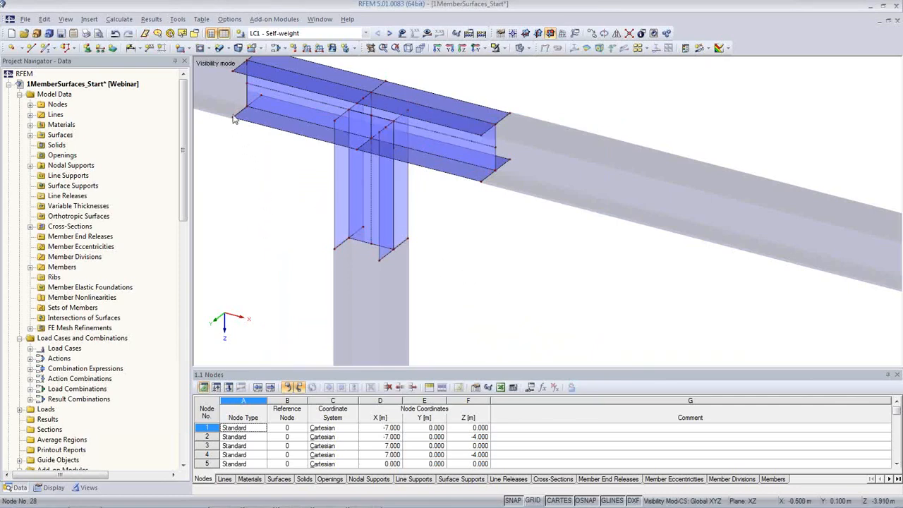
Step: Switch the display of the generated joint surfaces to wireframe
scroll(258, 200, down, 2)
middle_drag(270, 219, 381, 269)
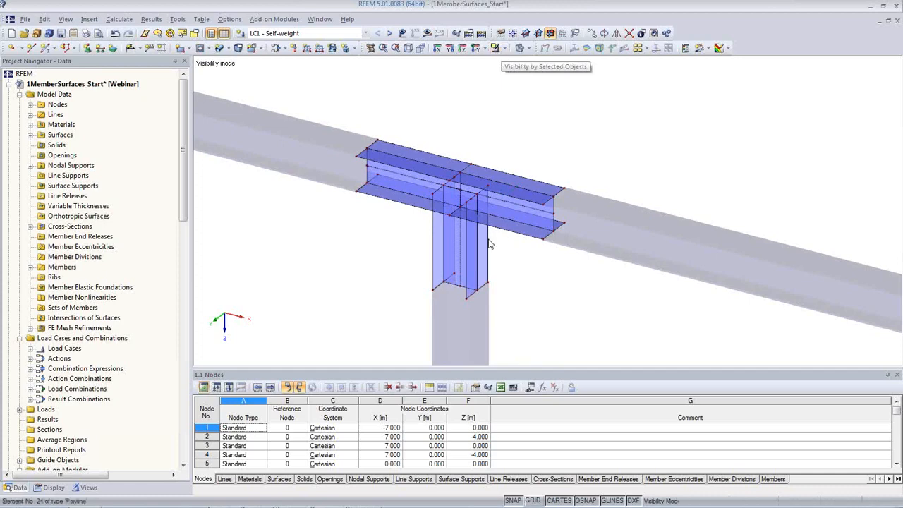
middle_drag(475, 255, 503, 236)
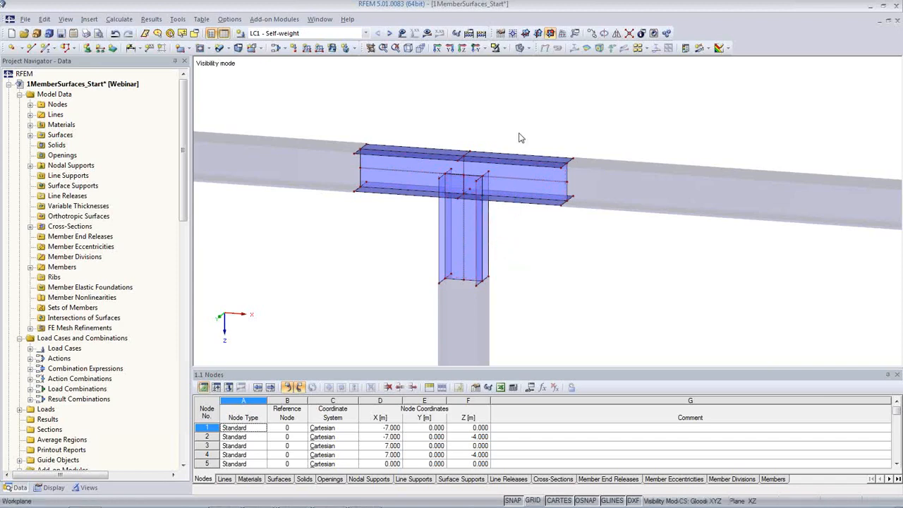
click(502, 48)
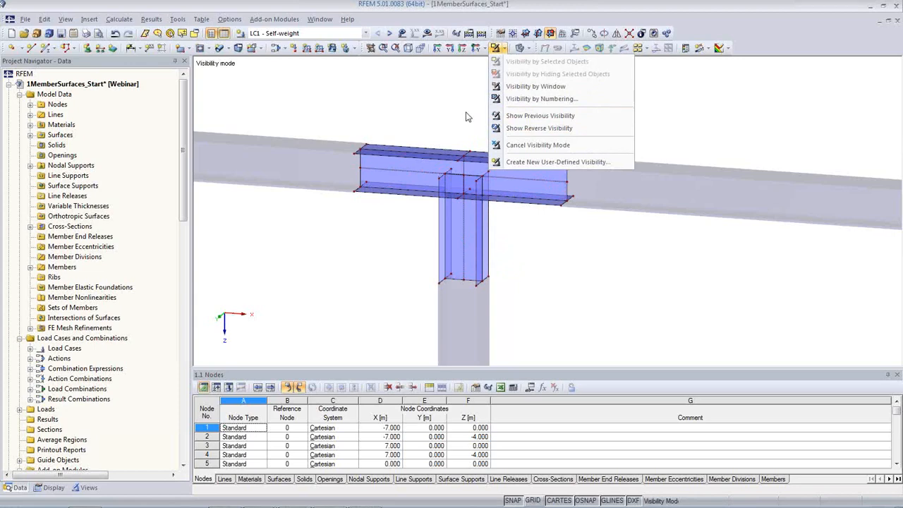
click(540, 128)
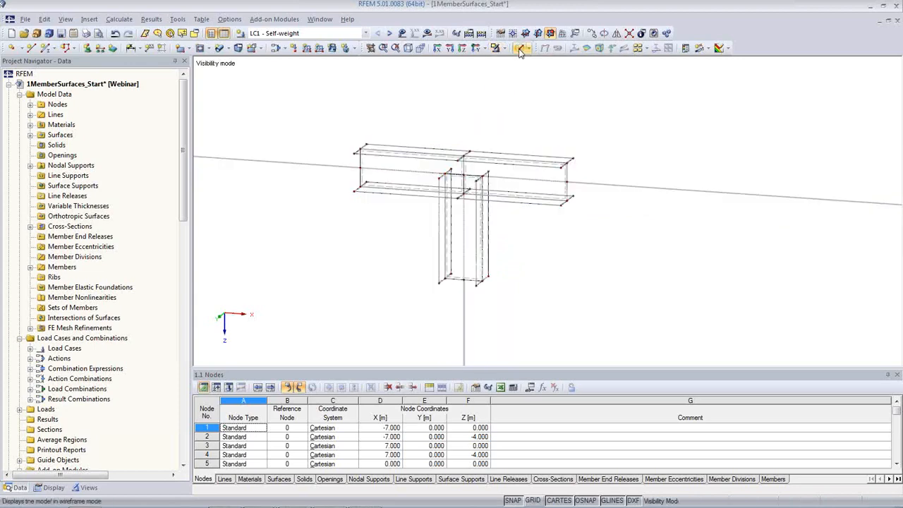
Step: Move the top edges of the column flanges vertically down onto the beam's lower flange, with dX 0, dY 0 and the picked dZ of 0.090 m
middle_drag(496, 192, 497, 211)
scroll(496, 210, up, 5)
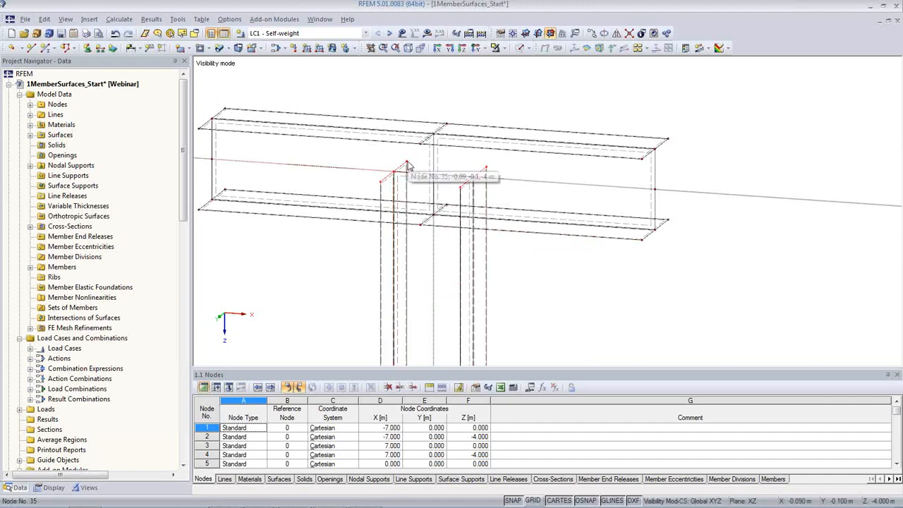
click(593, 35)
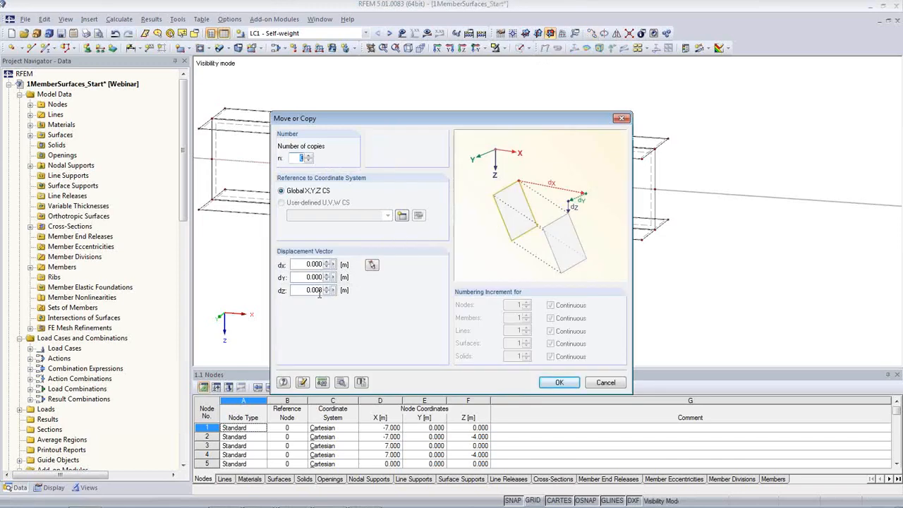
drag(360, 118, 592, 118)
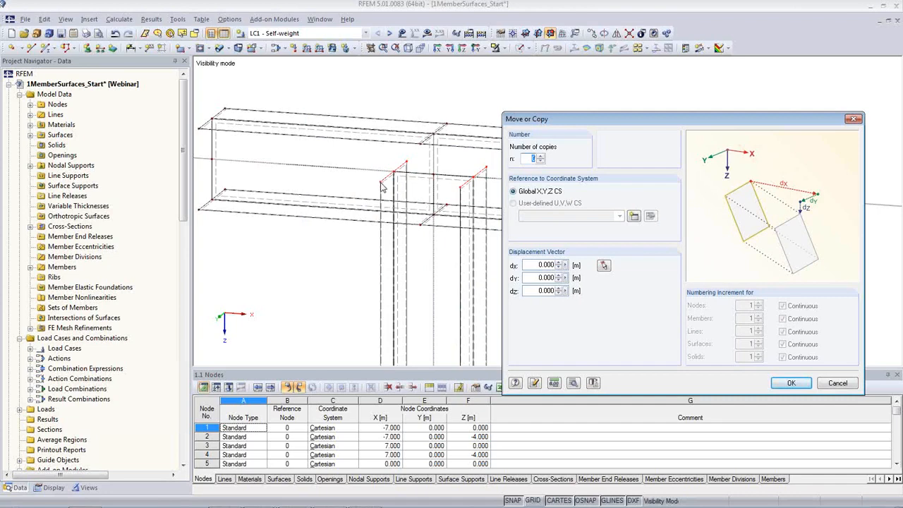
click(604, 266)
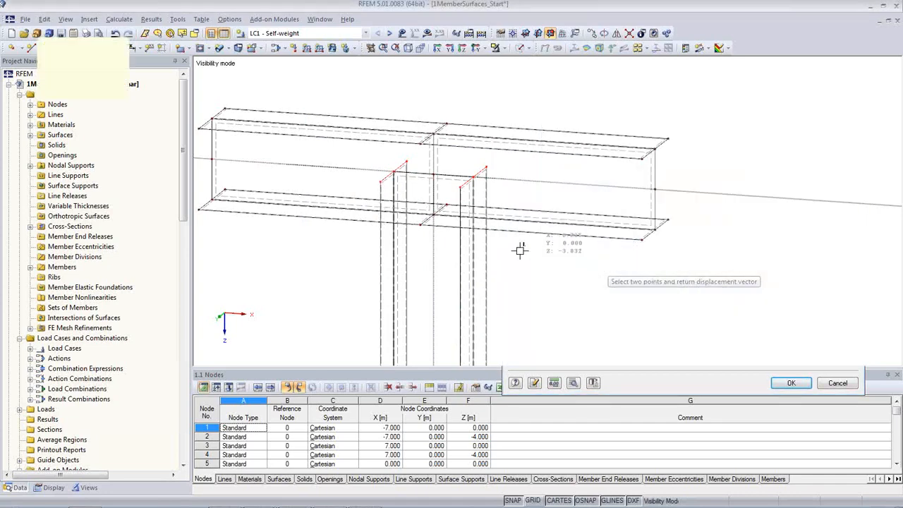
click(380, 183)
click(420, 225)
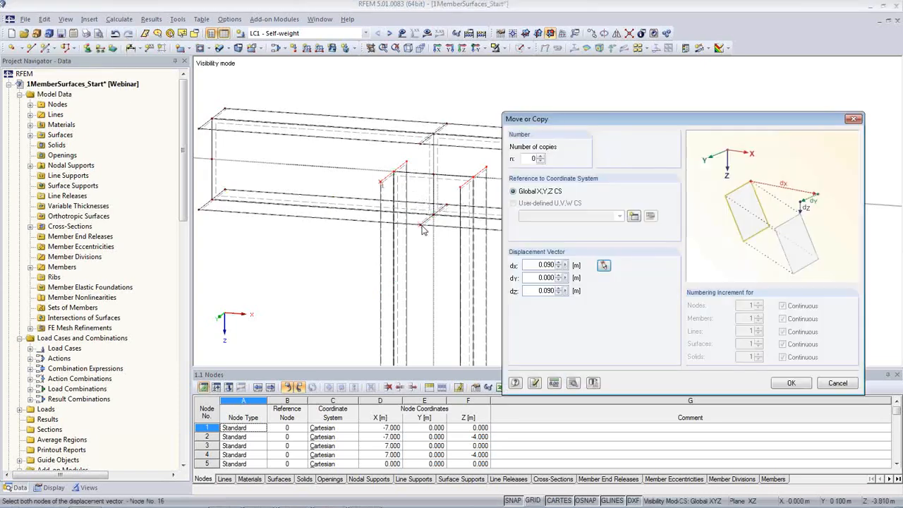
double_click(531, 266)
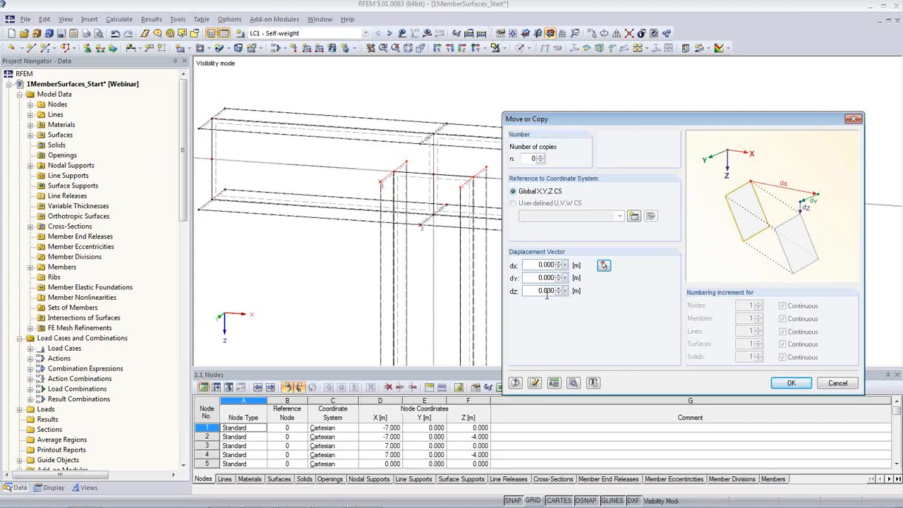
click(791, 384)
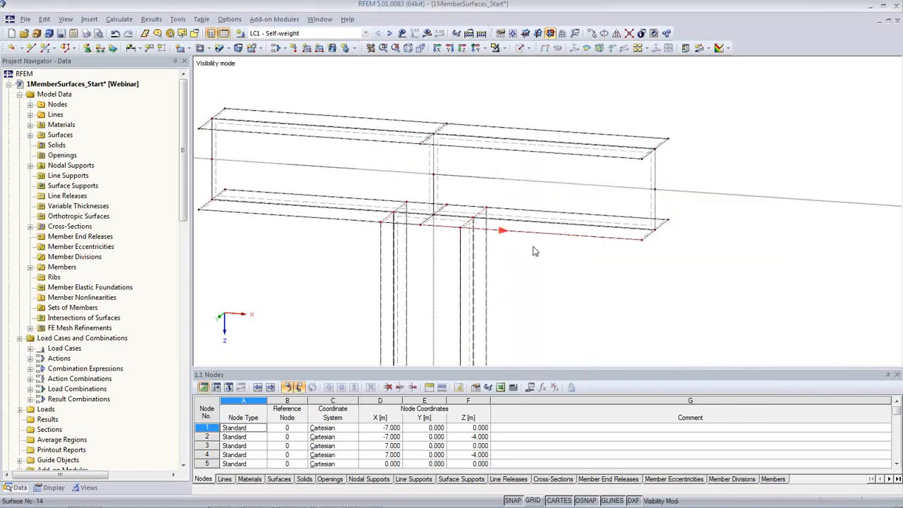
Step: Check the coordinates of the beam's lower flange end corner and of the column flange's top corner, leaving both nodes without changes
scroll(522, 244, up, 1)
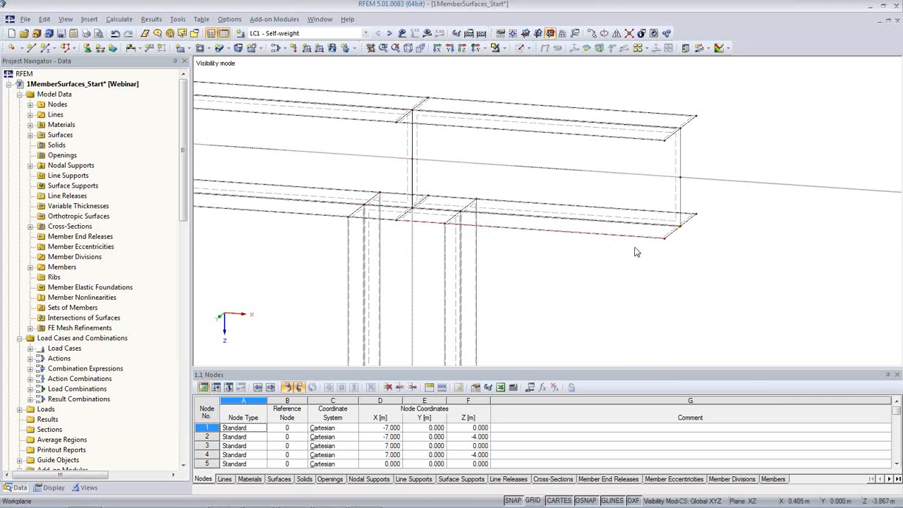
double_click(665, 242)
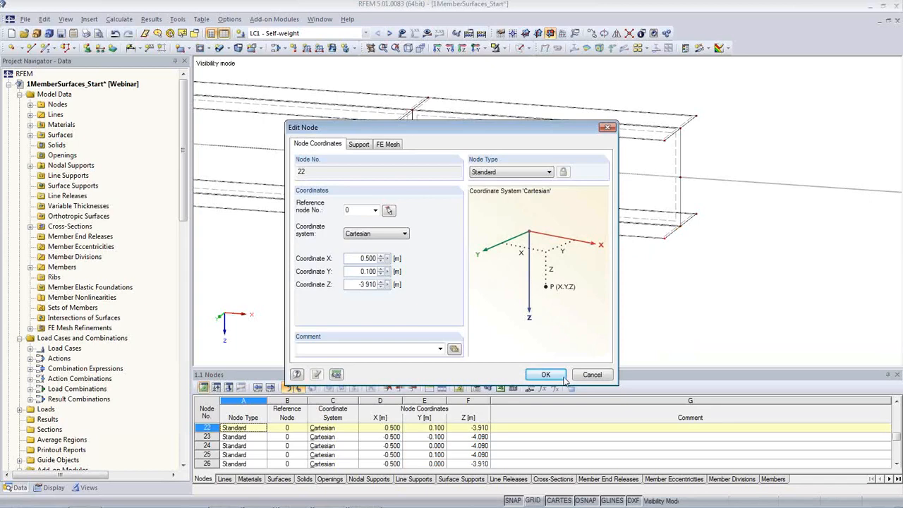
click(590, 376)
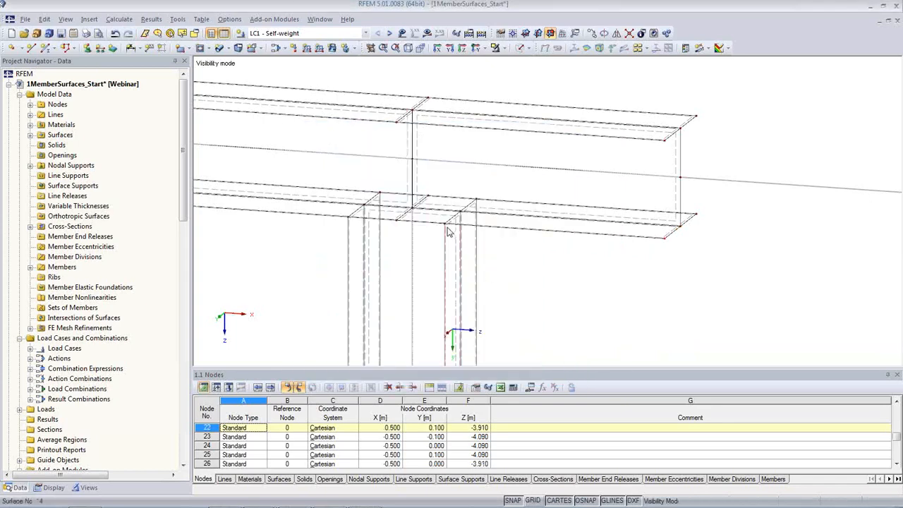
double_click(446, 226)
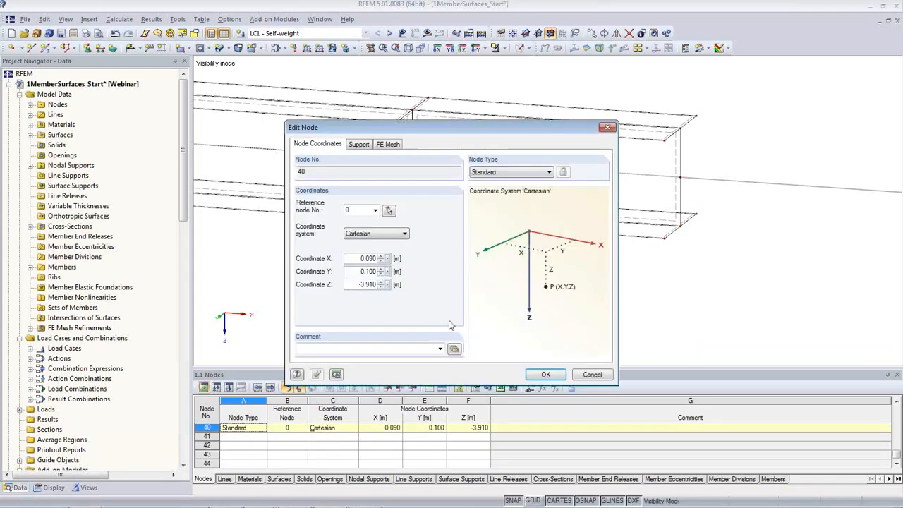
click(575, 378)
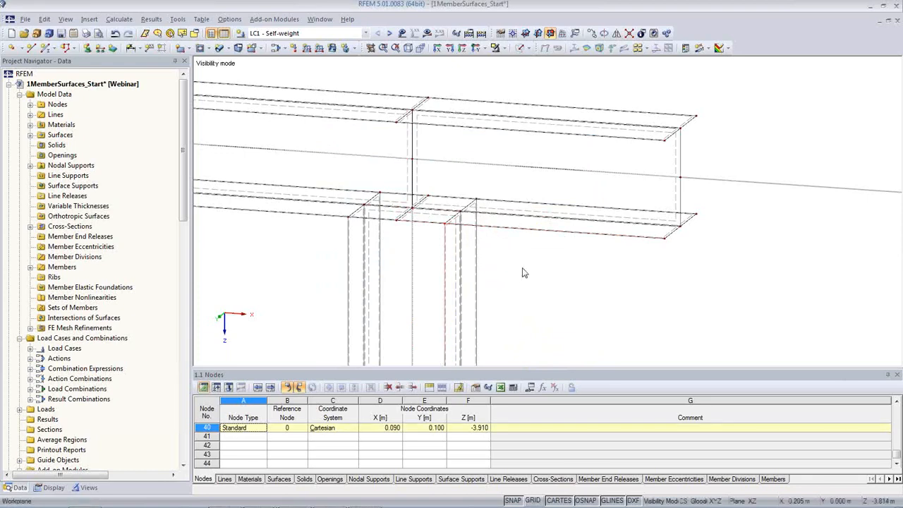
Step: Define a new polygonal surface with Rigid stiffness for closing the open ends of the joint
middle_drag(538, 268, 591, 263)
scroll(591, 262, down, 4)
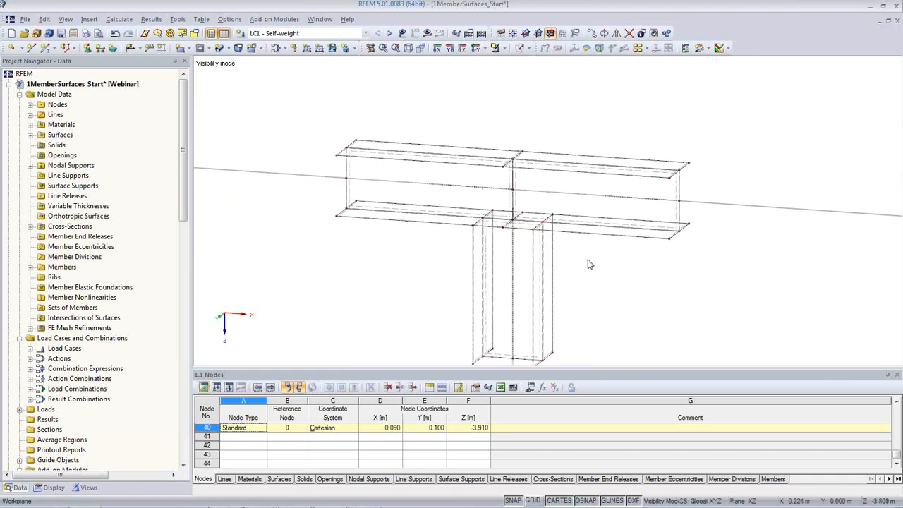
middle_drag(590, 272, 565, 239)
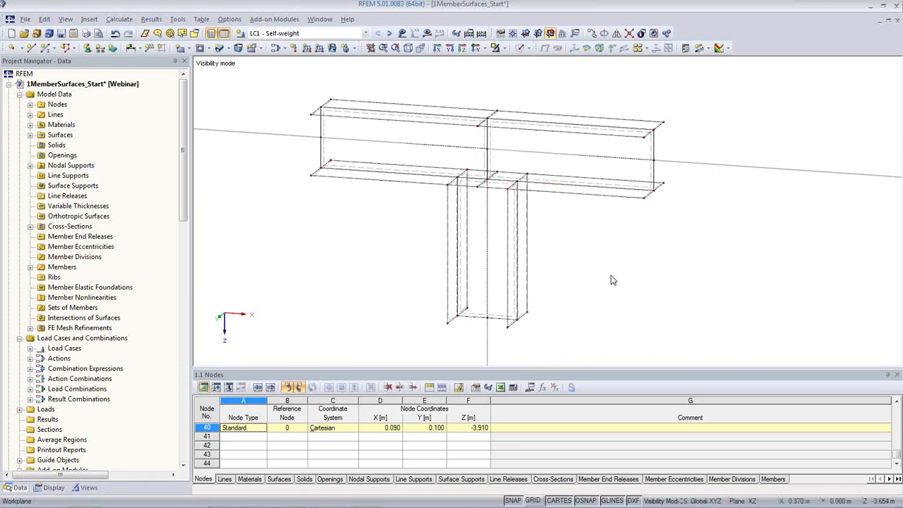
click(655, 167)
click(187, 48)
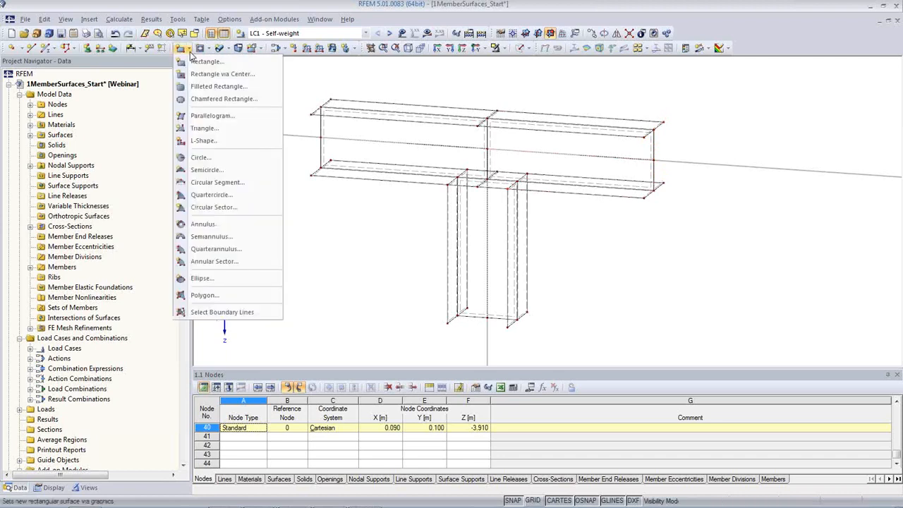
click(205, 297)
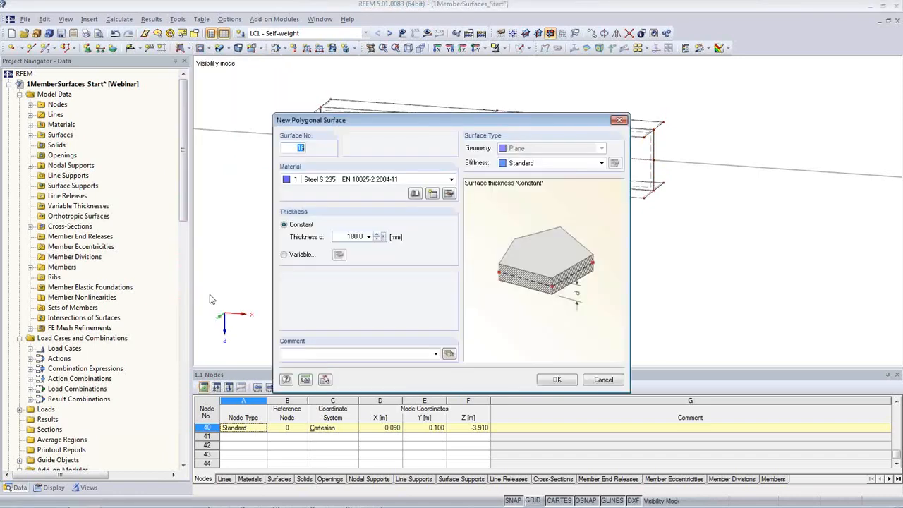
click(601, 163)
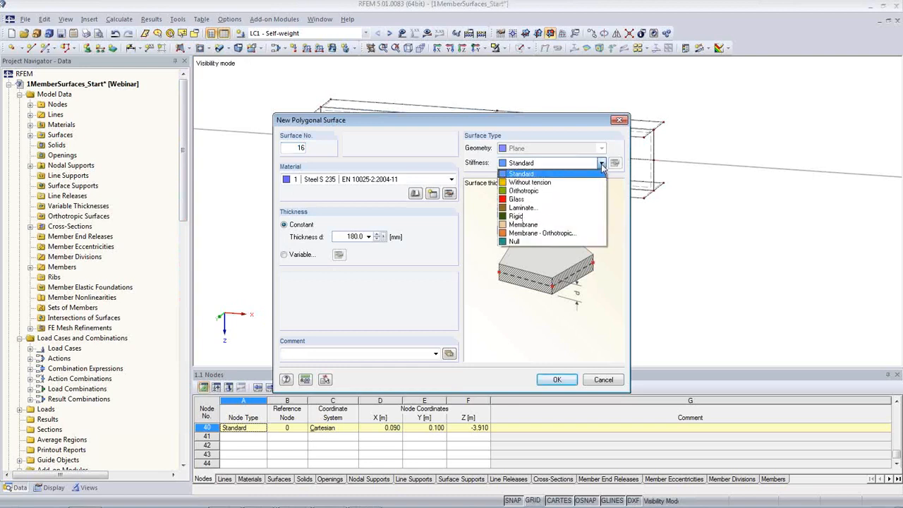
click(599, 219)
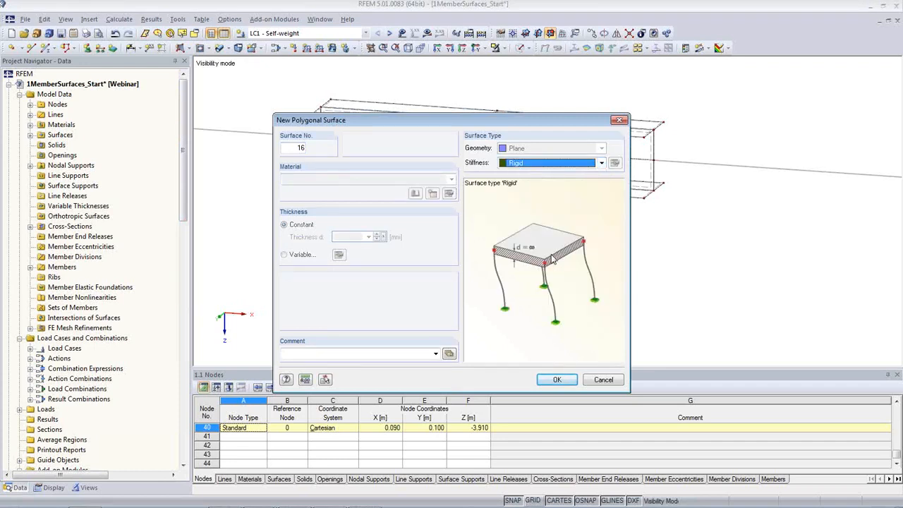
click(557, 380)
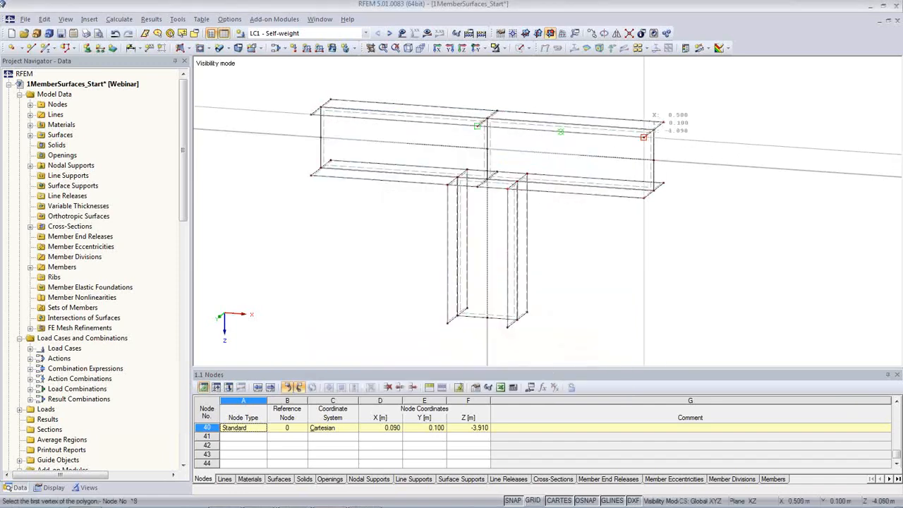
Step: Draw the rigid polygonal surface across the beam segment's end at X 0.500 m, through the outer flange corners
click(644, 136)
click(664, 122)
click(664, 183)
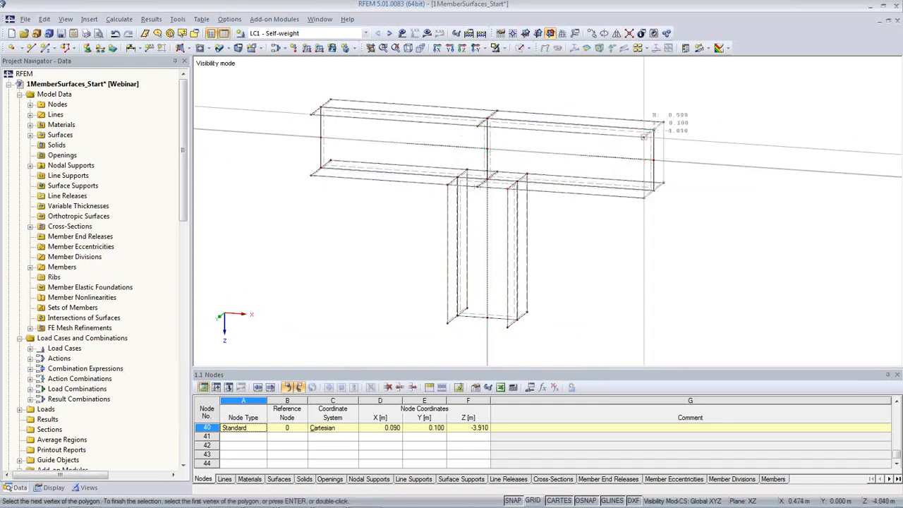
click(643, 136)
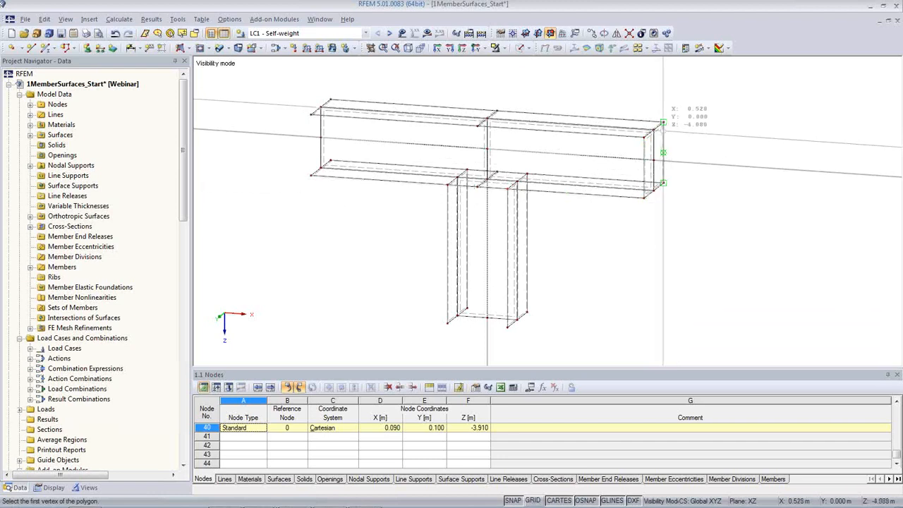
Step: Draw the rigid polygonal surface across the opposite beam end in the negative X direction, through its outer flange corners
click(312, 114)
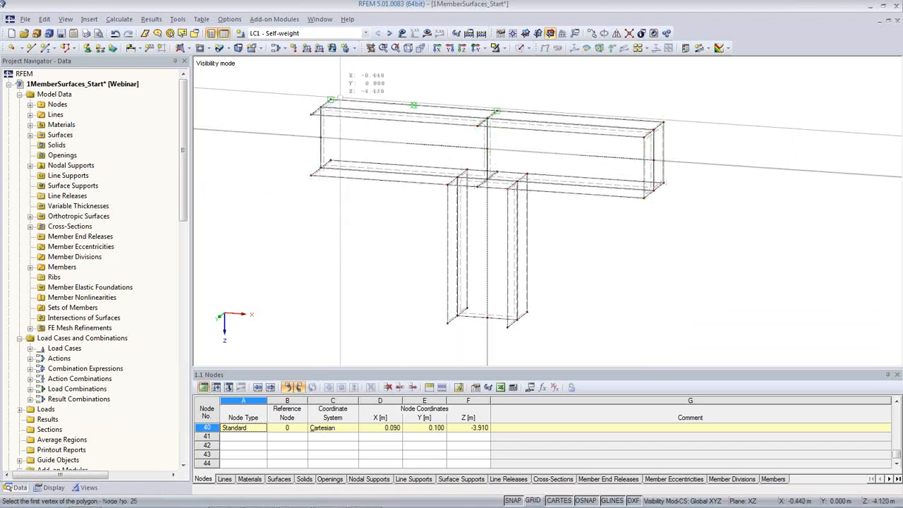
click(330, 99)
click(329, 161)
click(311, 115)
Step: Draw the rigid polygonal surface across the column segment's lower end through its four flange corners and finish the surface command
click(447, 323)
click(508, 327)
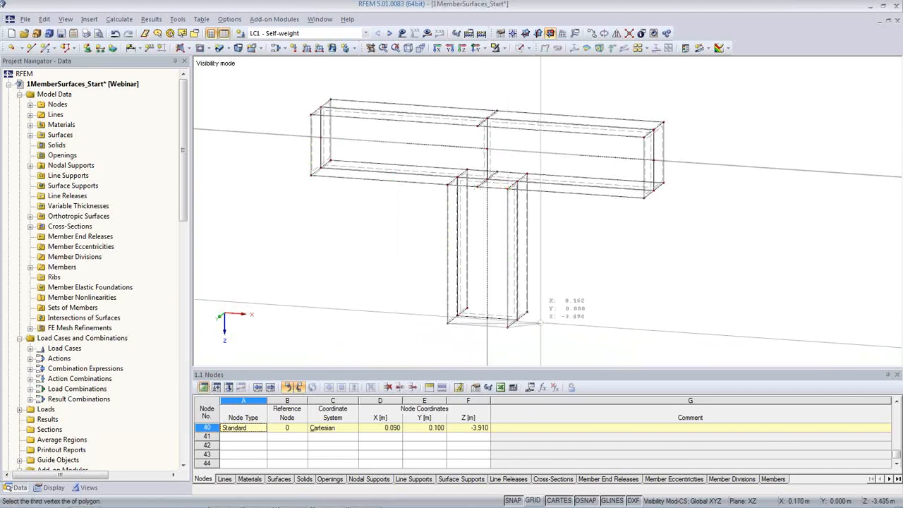
click(526, 316)
click(467, 308)
click(447, 324)
right_click(573, 339)
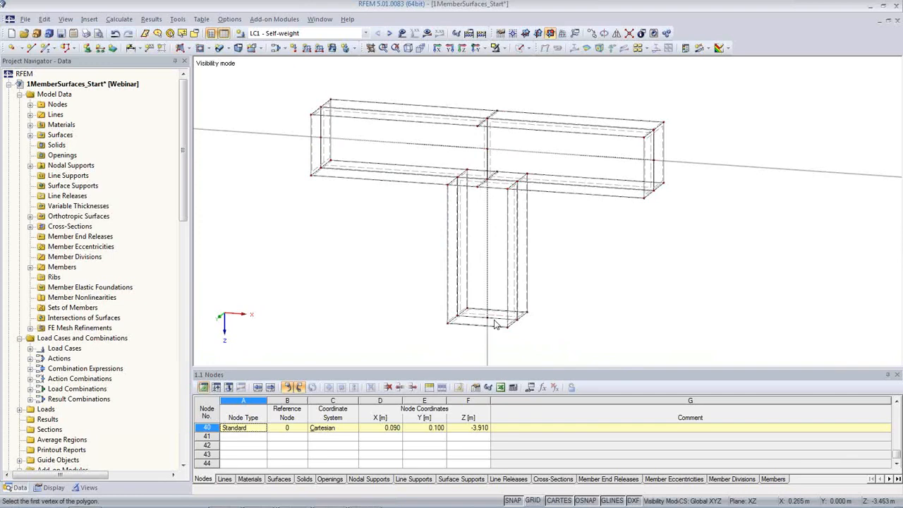
Step: Compare the joint's surfaces and rigid end plate in solid and solid transparent display, leaving the model in solid transparent display
scroll(323, 176, up, 6)
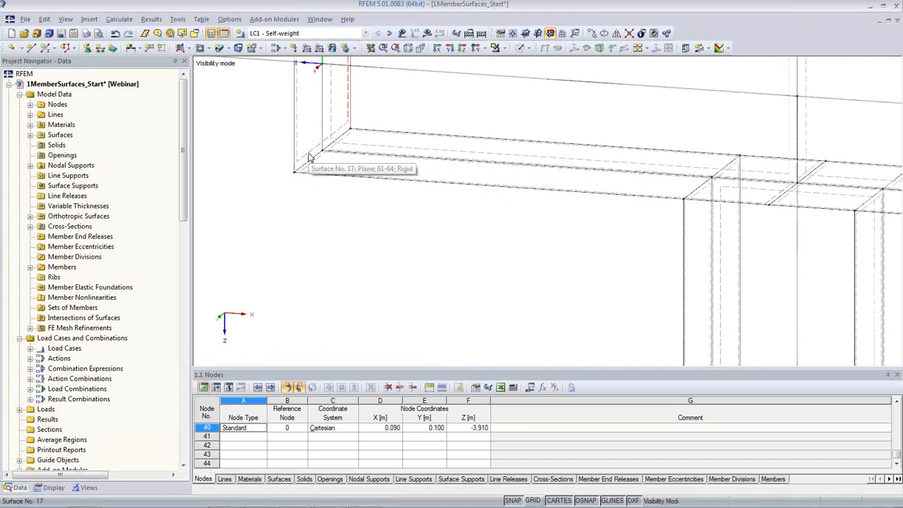
click(520, 48)
middle_drag(470, 235, 449, 320)
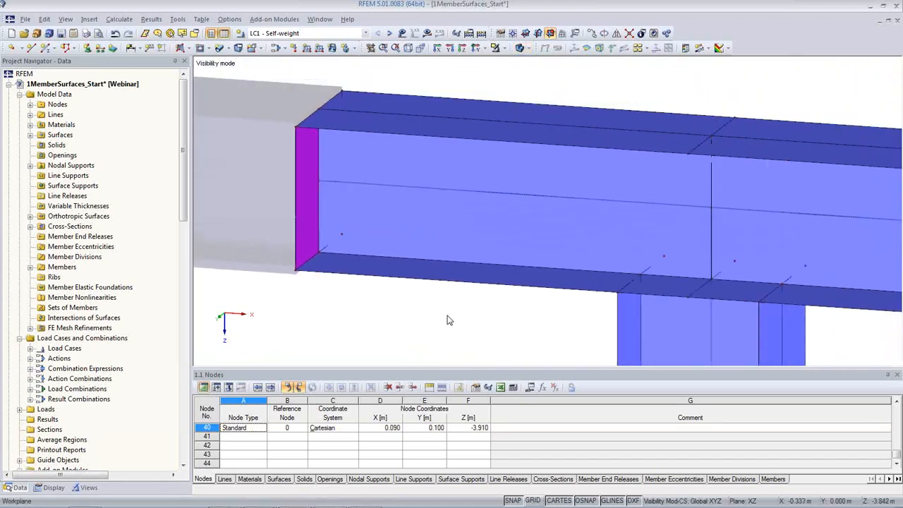
click(525, 48)
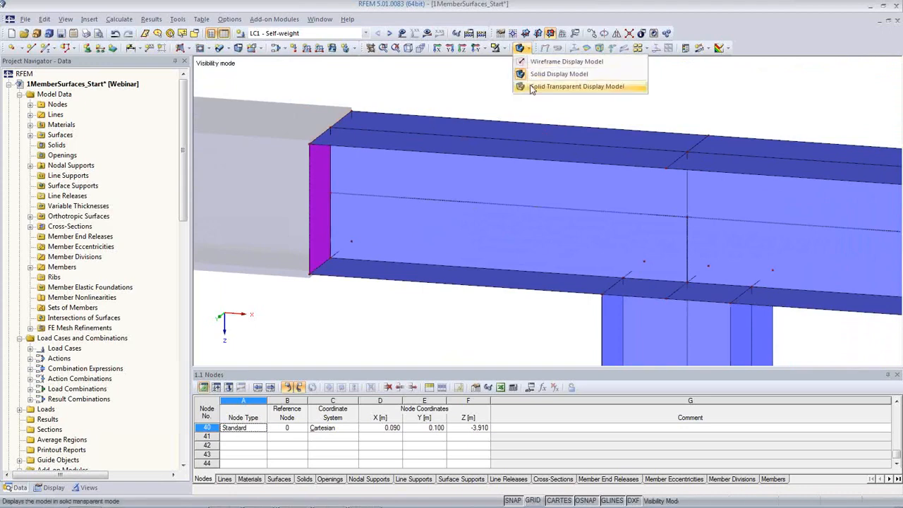
click(557, 86)
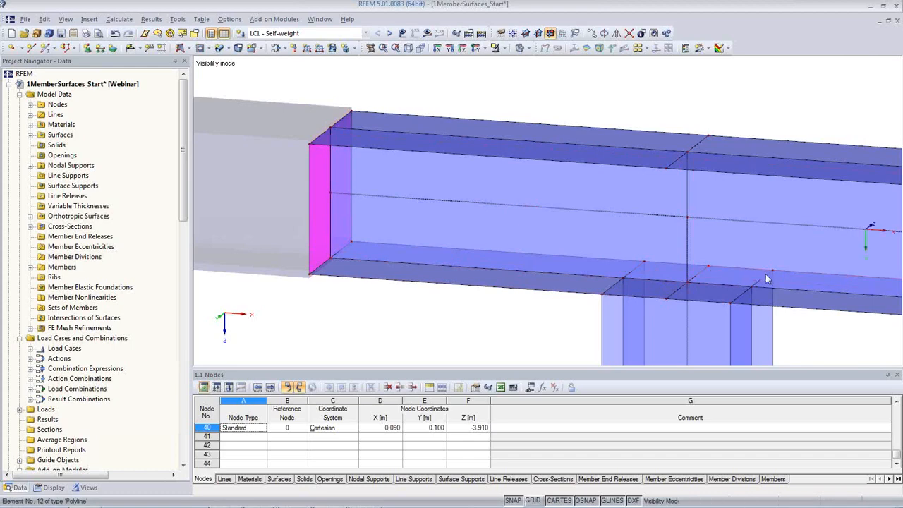
click(526, 47)
click(537, 73)
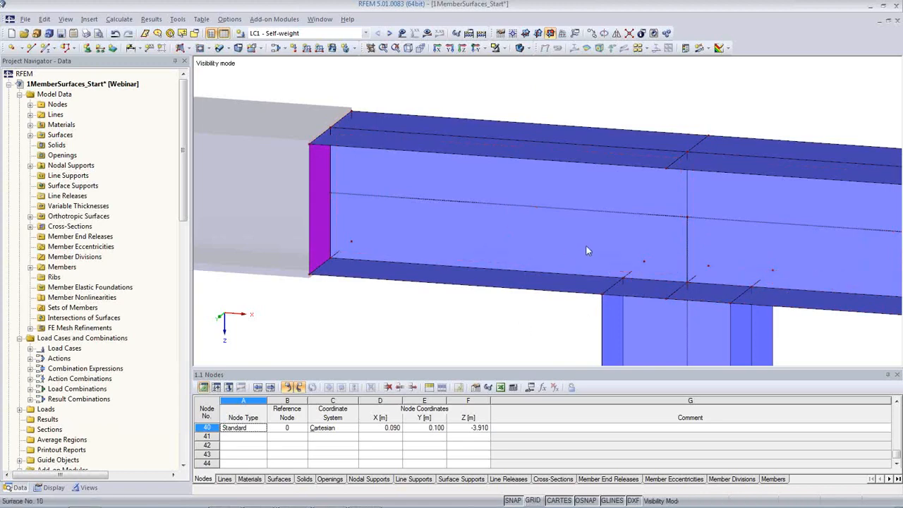
click(523, 48)
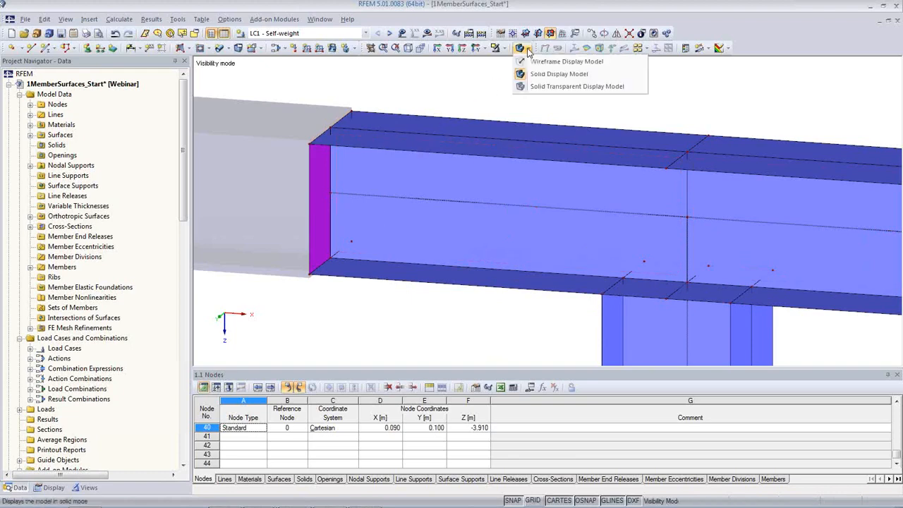
click(530, 86)
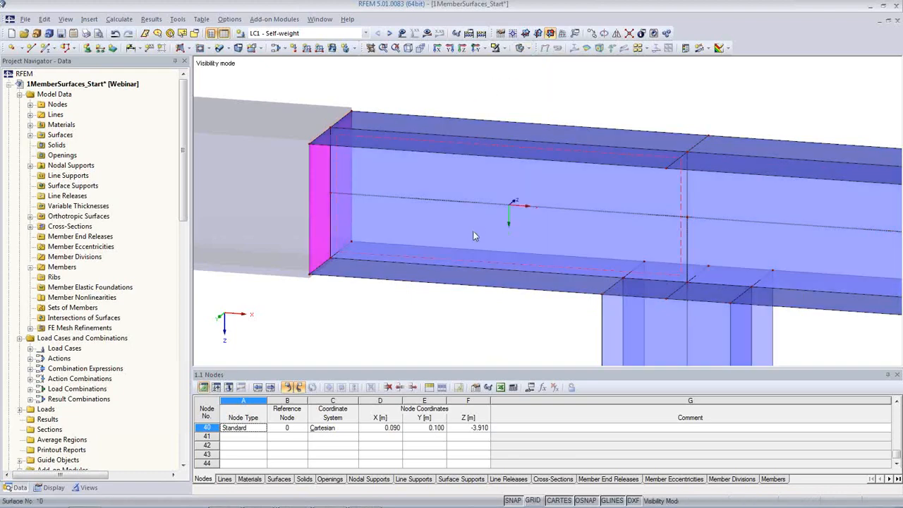
Step: Switch the joint to wireframe display and cancel the visibility mode to show all objects of the frame
click(525, 48)
click(533, 62)
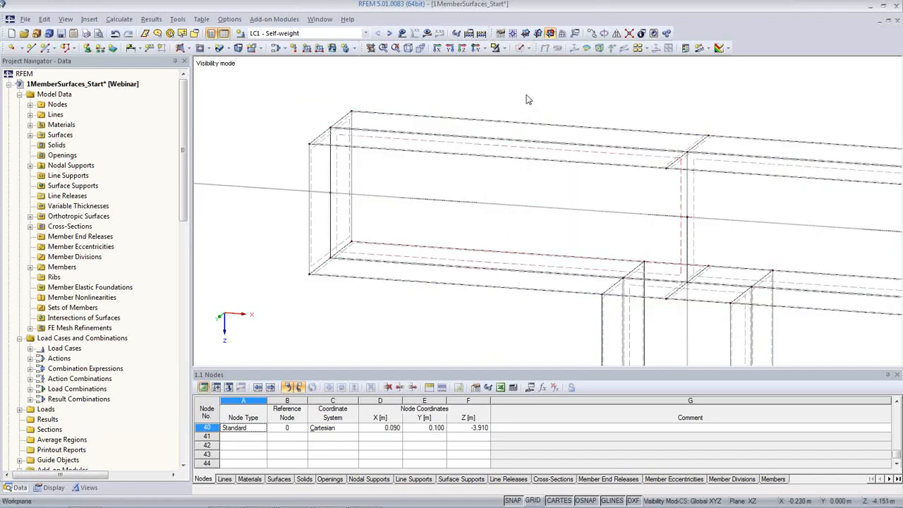
scroll(512, 99, down, 4)
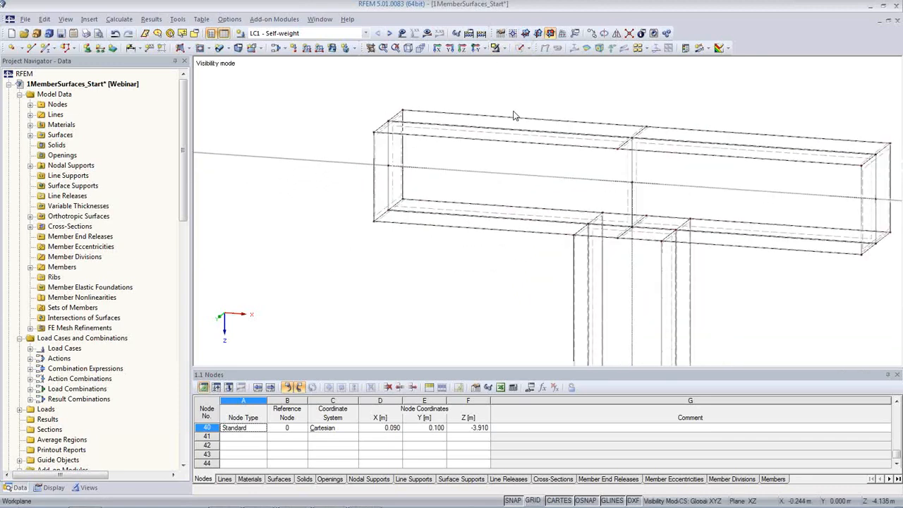
scroll(440, 214, down, 3)
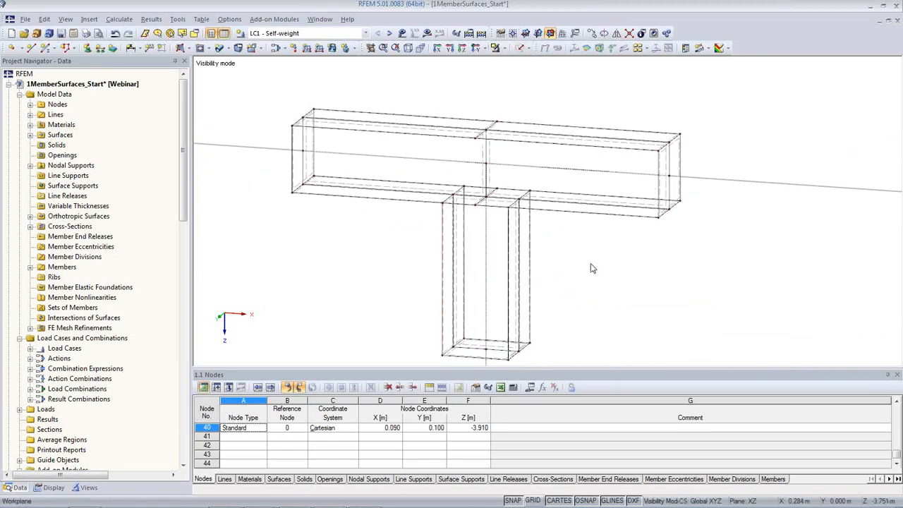
scroll(590, 265, down, 2)
middle_drag(587, 270, 542, 257)
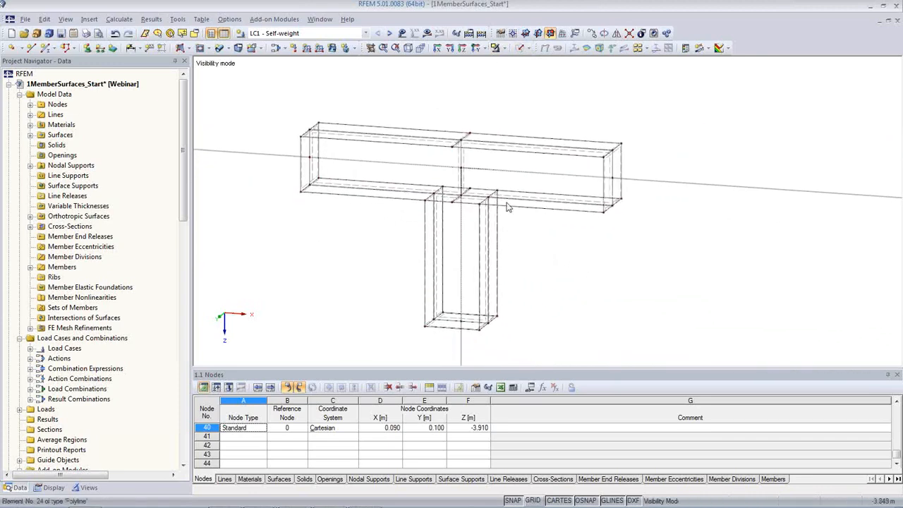
click(502, 50)
click(527, 150)
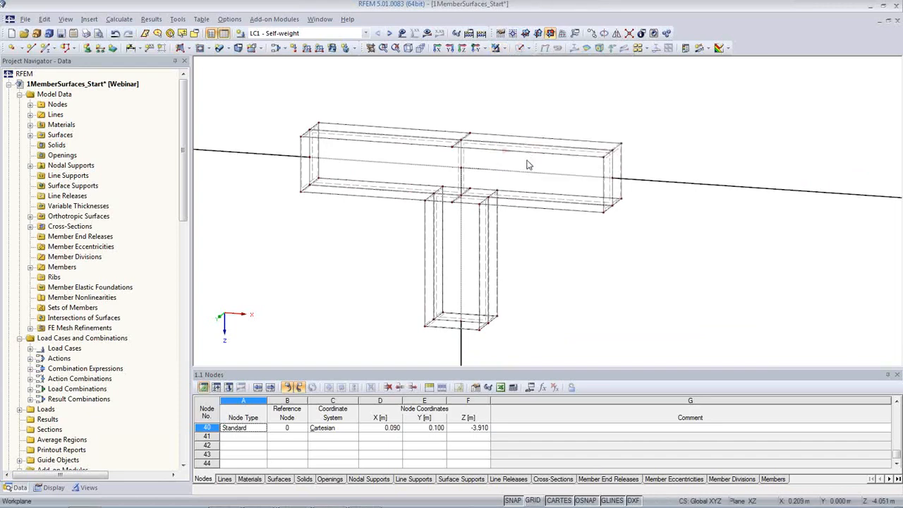
Step: Render the frame as a solid model and examine the transition between the beam member's cross-section and the joint surfaces
click(518, 51)
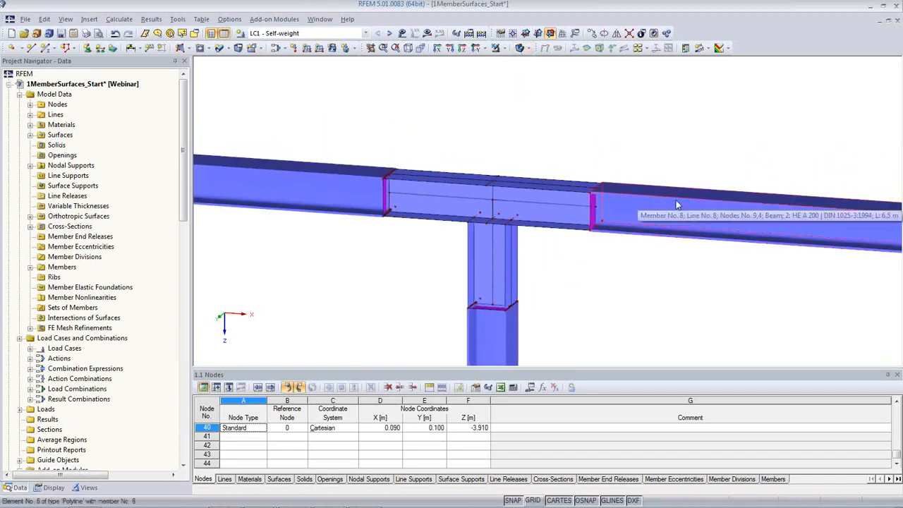
scroll(579, 207, up, 3)
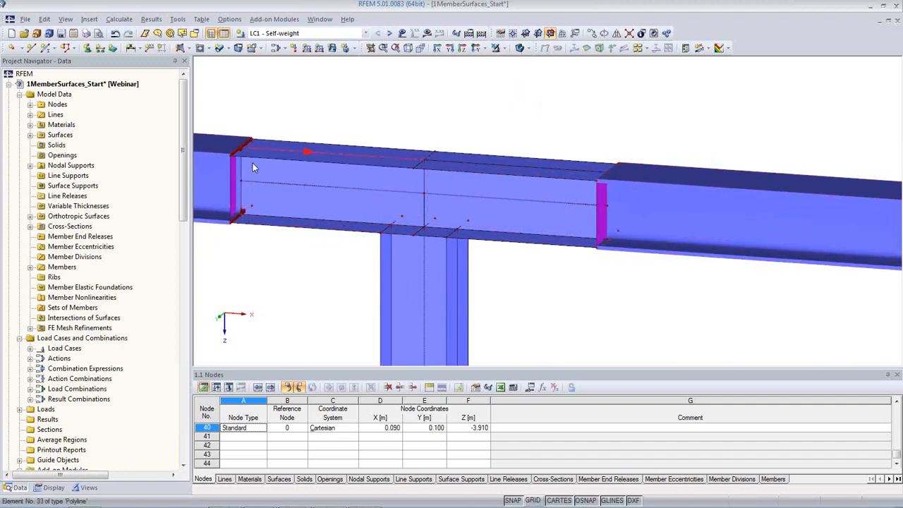
scroll(253, 163, up, 3)
scroll(224, 178, up, 3)
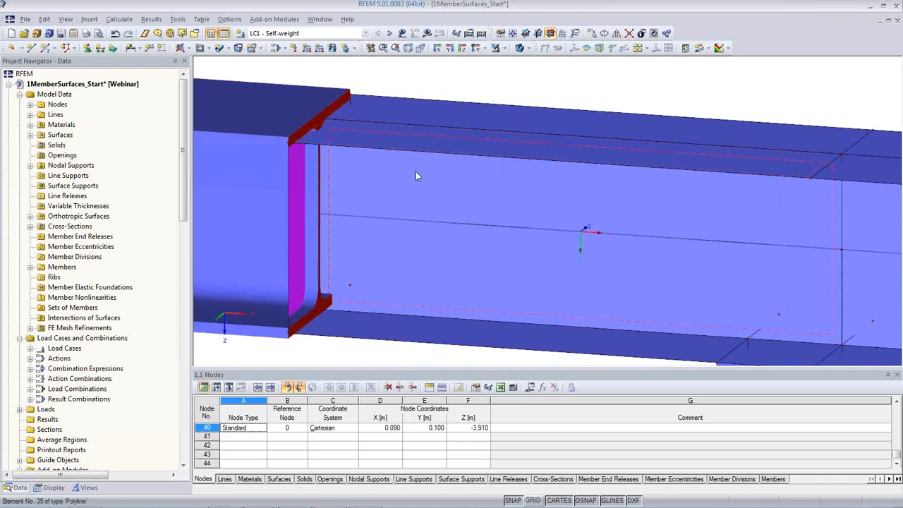
Step: Set the solid model's surface rendering to filled including thickness, first without and finally with edges
click(51, 488)
scroll(85, 379, down, 20)
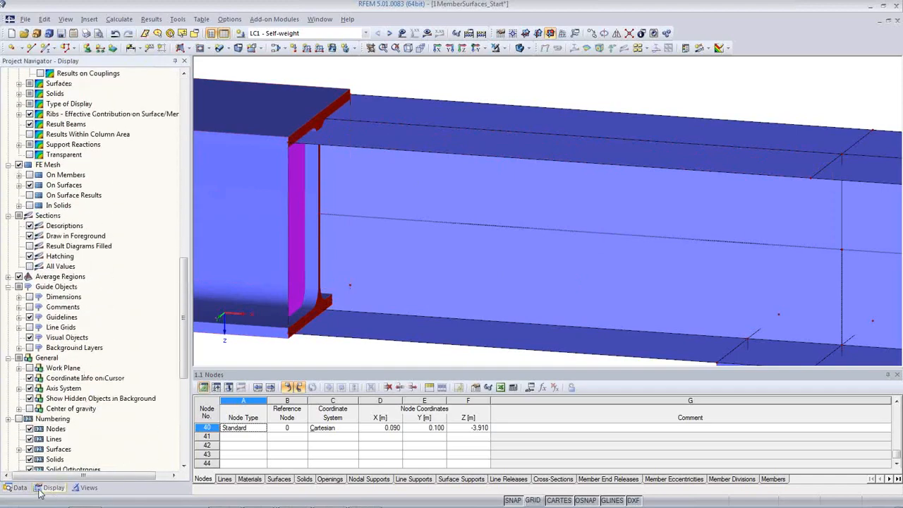
scroll(134, 339, down, 9)
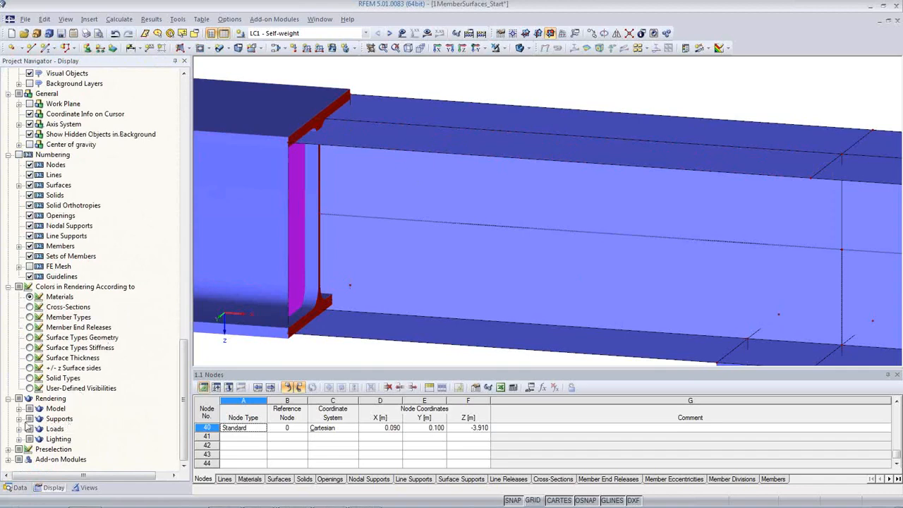
click(19, 409)
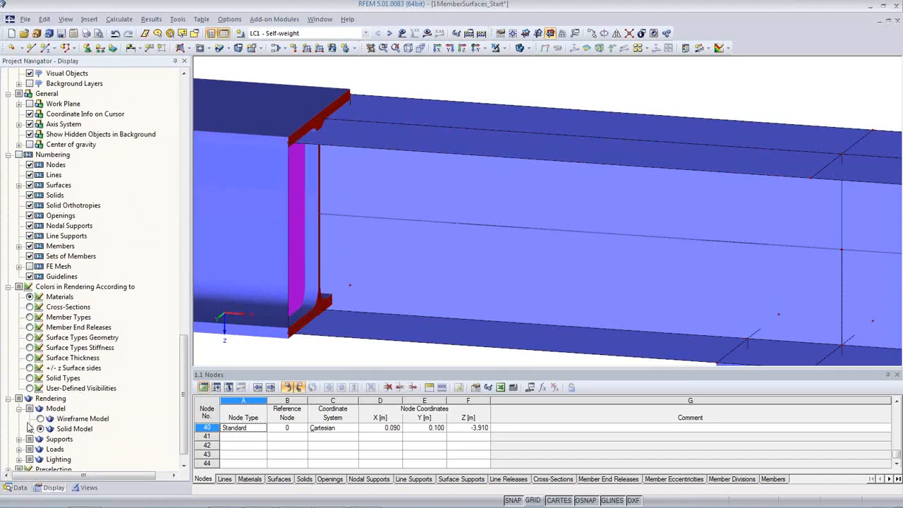
click(29, 429)
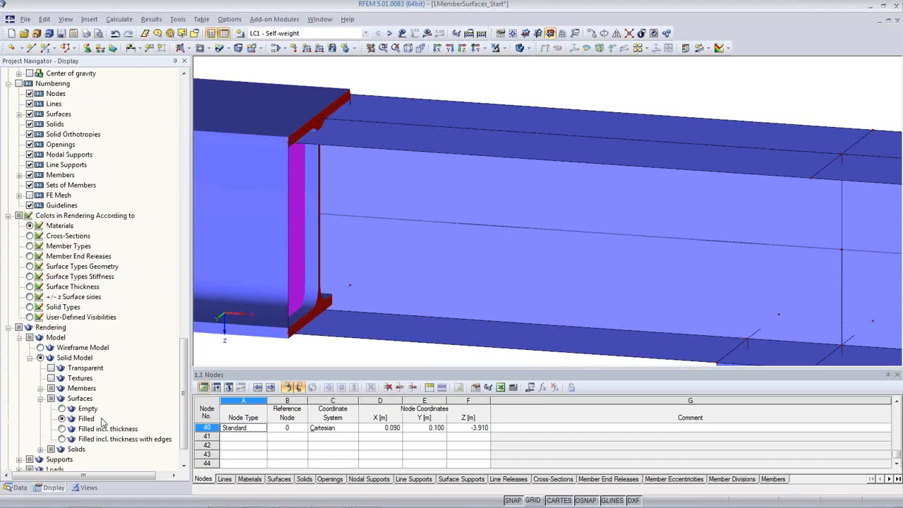
click(62, 429)
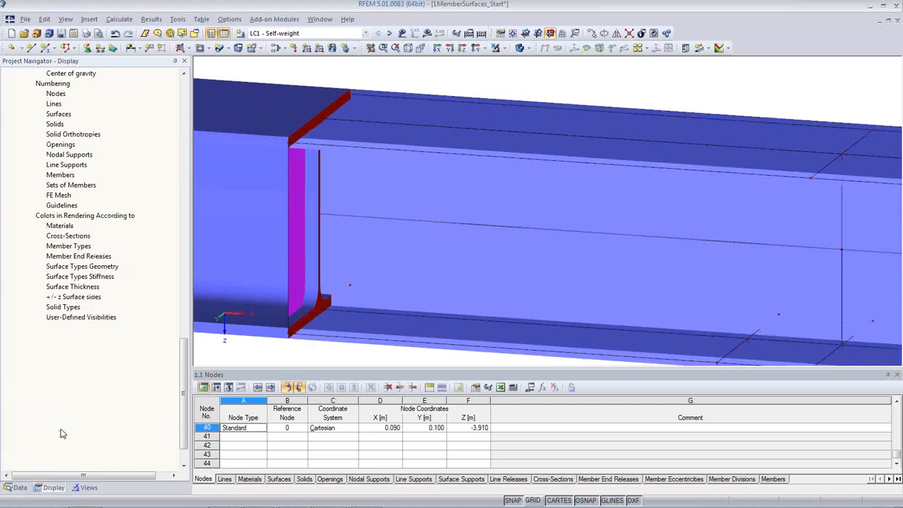
click(61, 439)
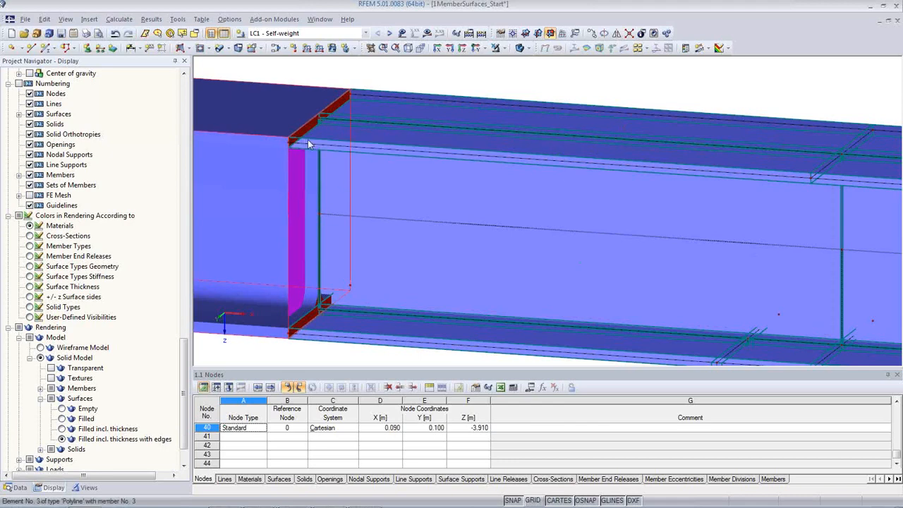
Step: Check how the flange surface's thickness meets the member's cross-section, and return the surface rendering to Filled
scroll(304, 139, up, 5)
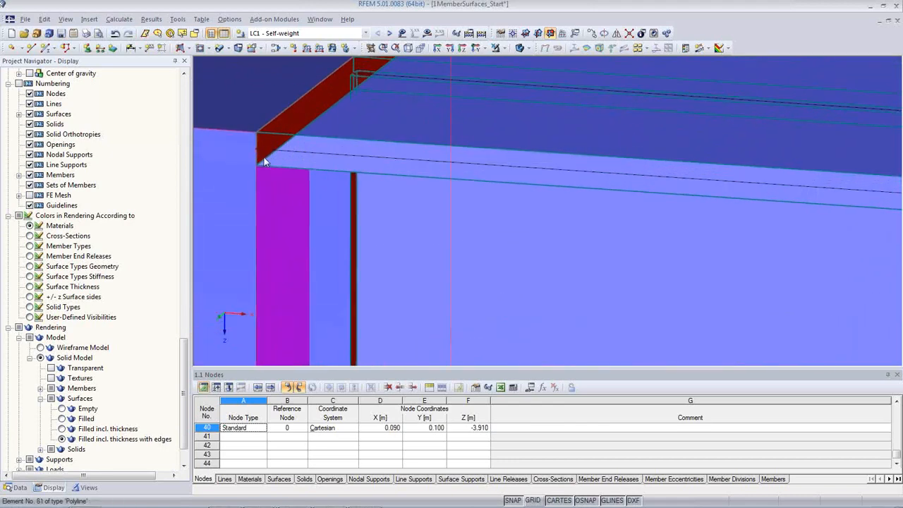
scroll(264, 148, down, 5)
scroll(361, 93, down, 2)
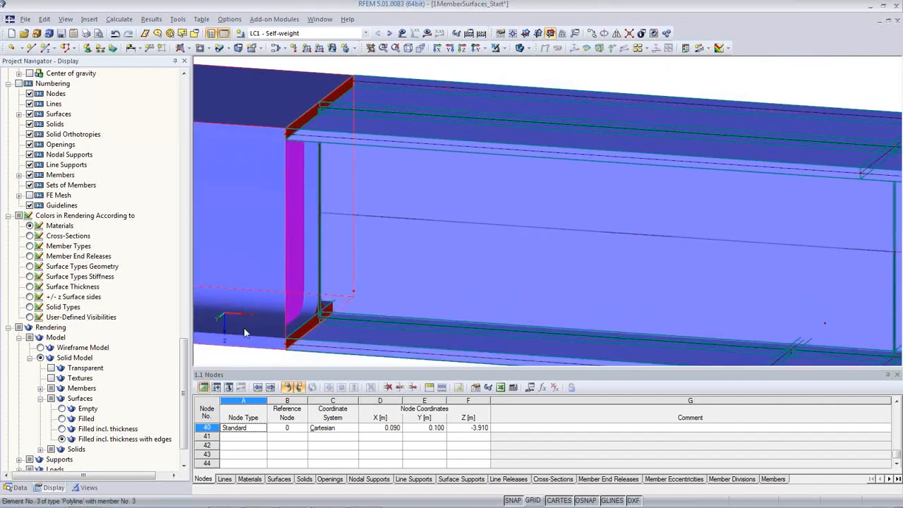
click(62, 418)
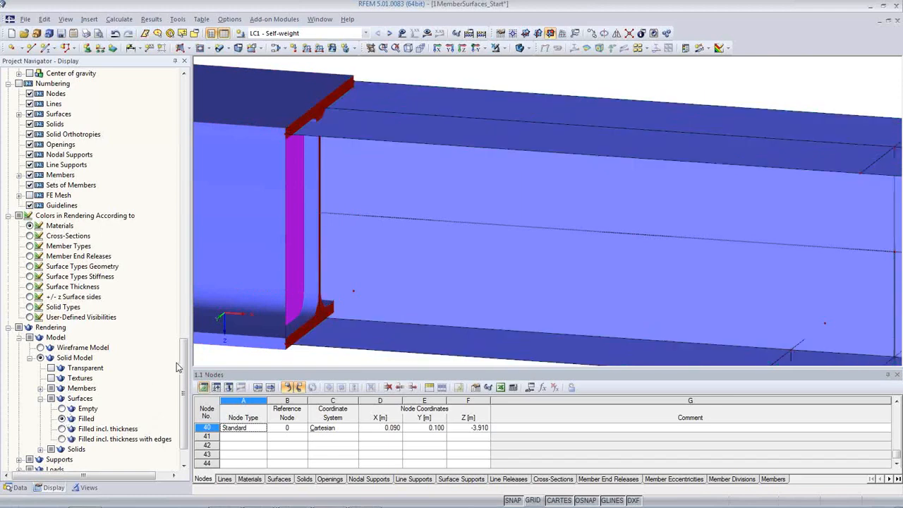
scroll(139, 355, down, 1)
scroll(139, 355, up, 4)
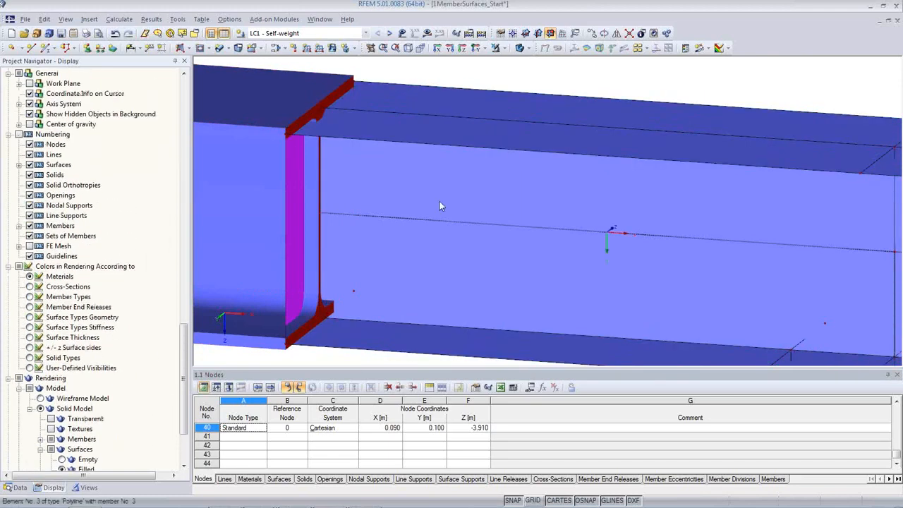
Step: Cycle the model display through solid transparent back to wireframe, with the whole joint in view
click(519, 48)
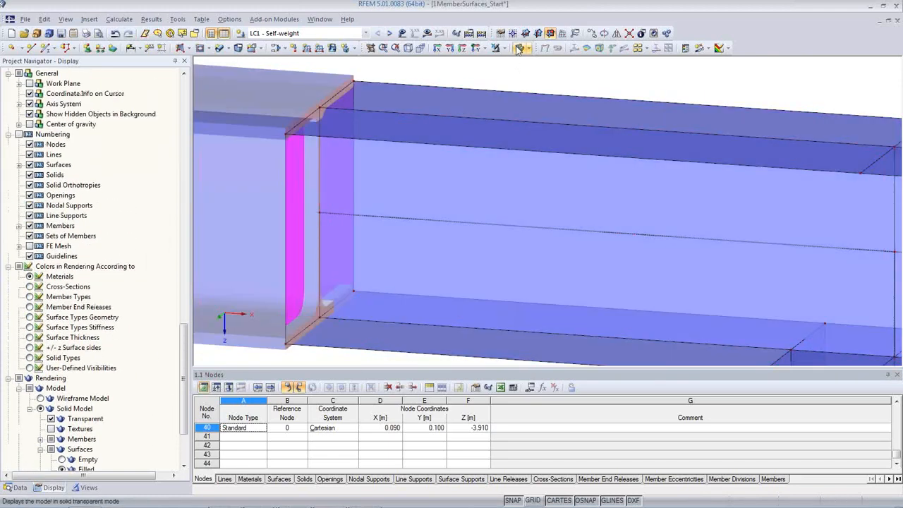
click(519, 48)
scroll(506, 209, down, 2)
scroll(506, 209, down, 3)
middle_drag(716, 312, 602, 233)
scroll(602, 233, down, 2)
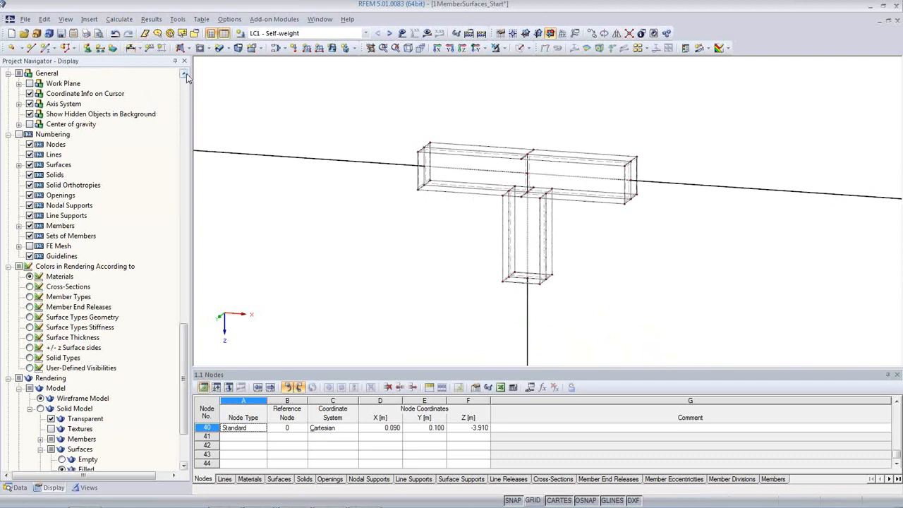
Step: Regenerate the FE mesh from the mesh settings with a target finite element length of 0.025 m
click(117, 23)
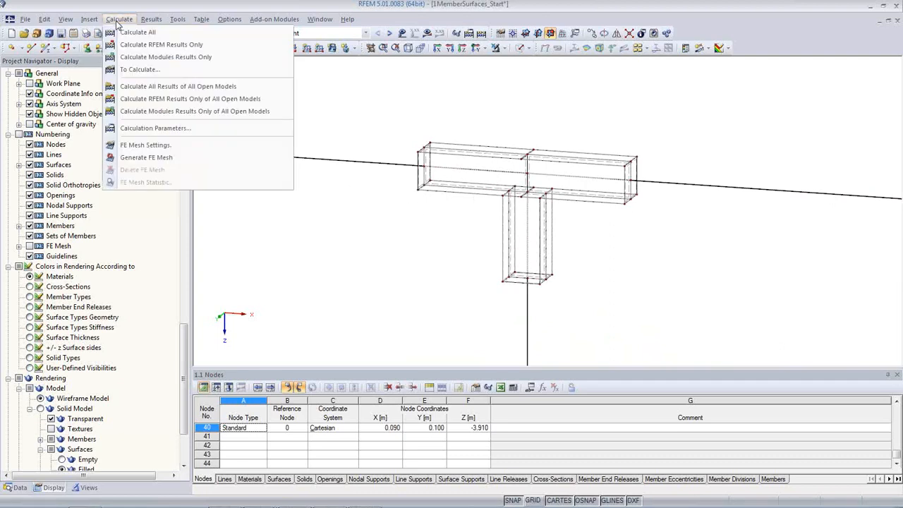
click(145, 145)
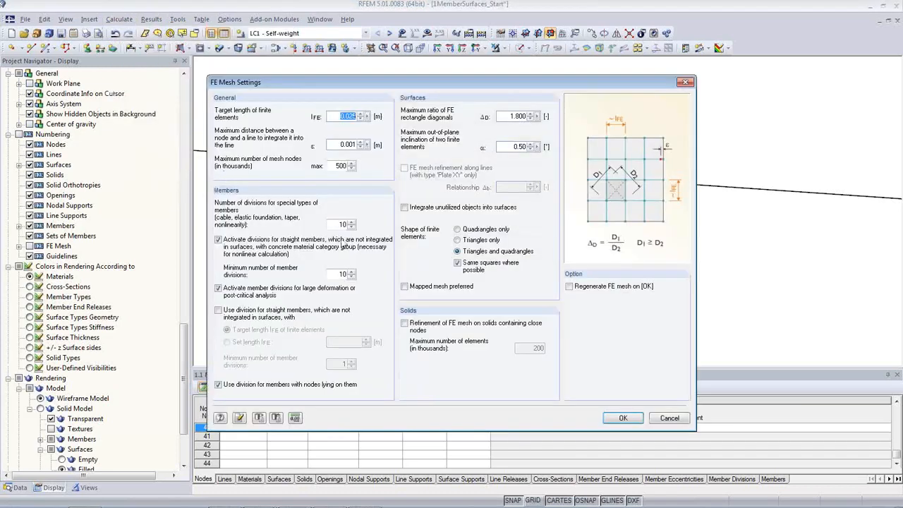
click(356, 117)
click(570, 287)
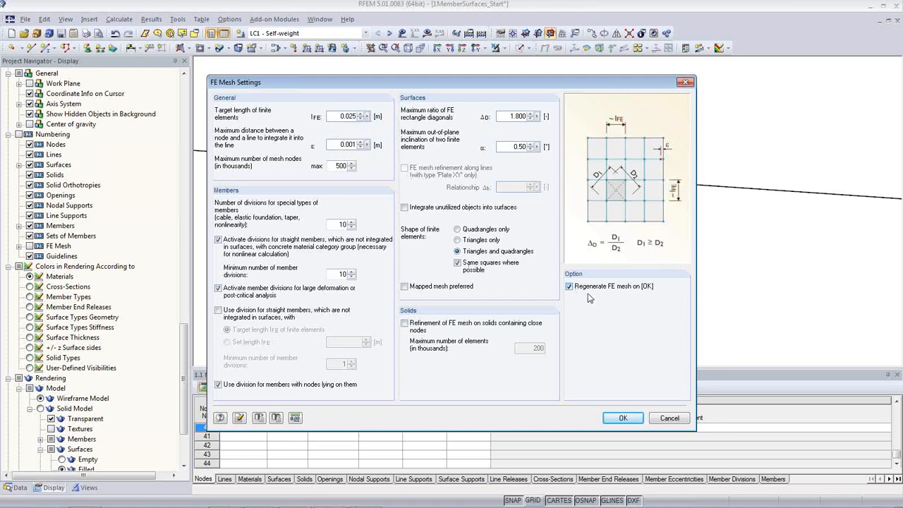
click(623, 418)
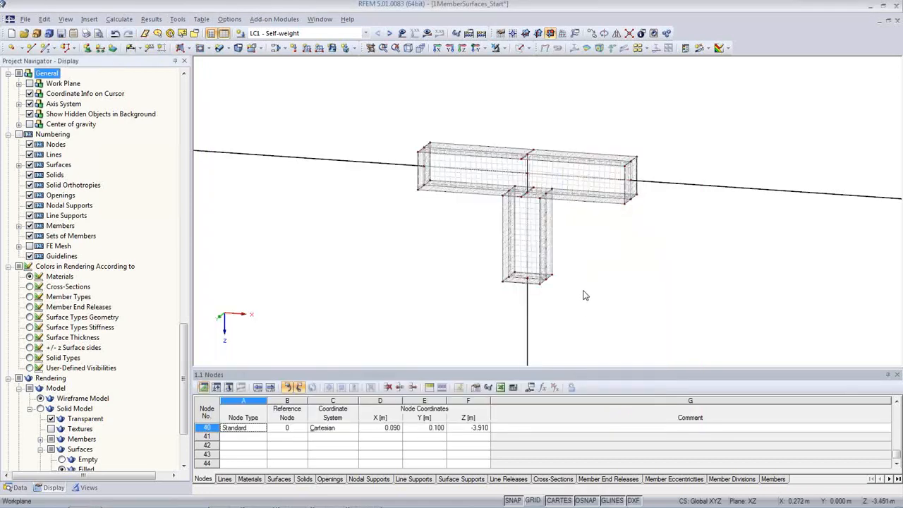
Step: Examine the FE mesh on the joint's beam and column surfaces, especially along their intersection and at the rigid ends
middle_drag(609, 262, 535, 252)
scroll(470, 204, up, 4)
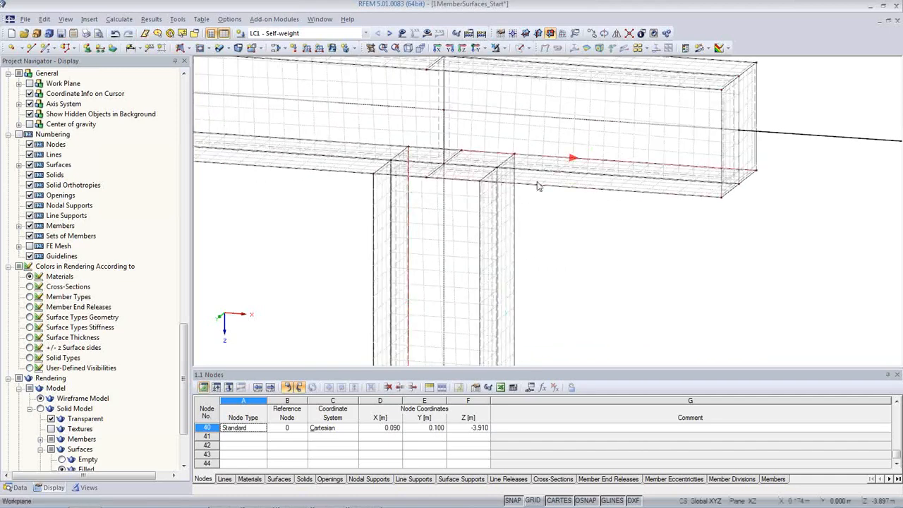
scroll(673, 209, down, 4)
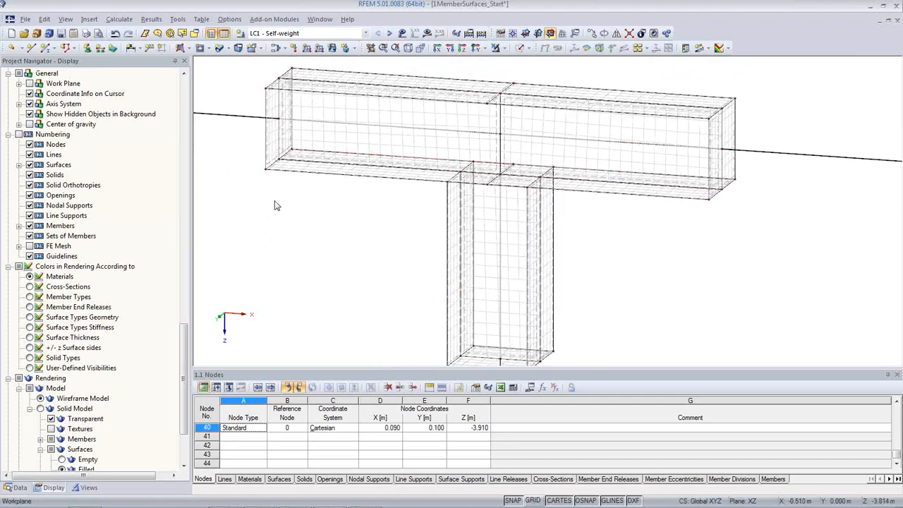
scroll(353, 206, up, 2)
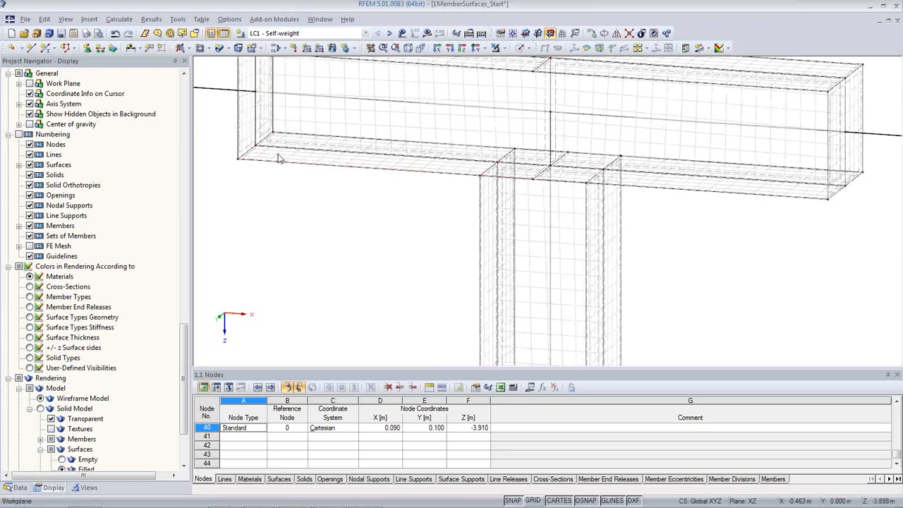
scroll(329, 205, down, 2)
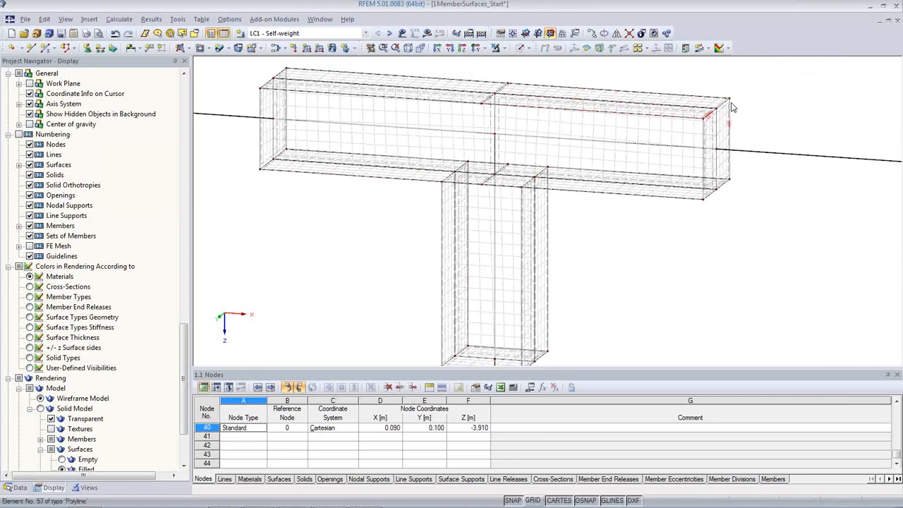
scroll(686, 254, down, 2)
middle_drag(686, 254, 547, 252)
scroll(548, 251, down, 1)
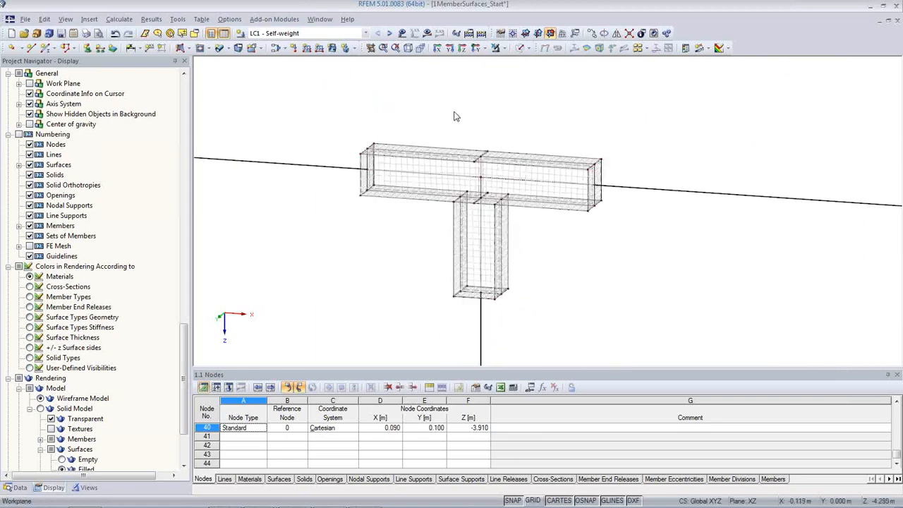
Step: Request the results of LC1 - Self-weight and start the calculation
scroll(454, 113, down, 1)
scroll(431, 76, down, 4)
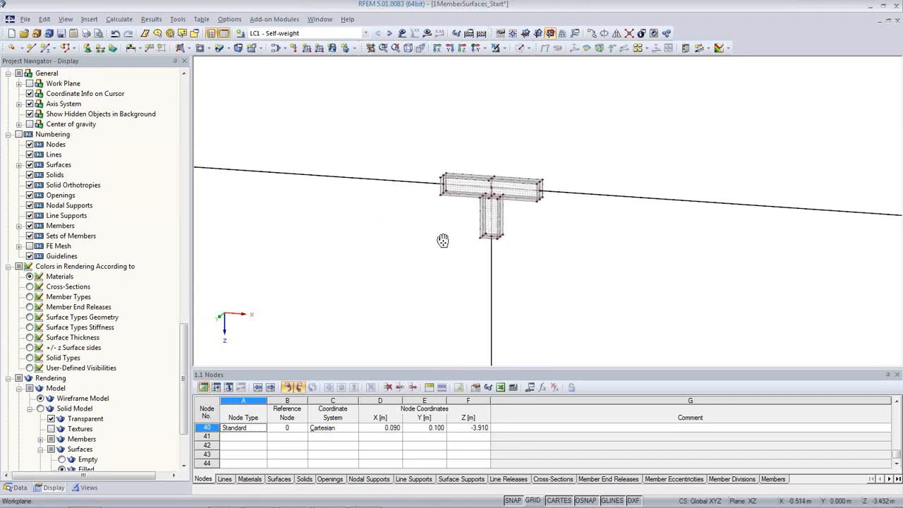
click(427, 36)
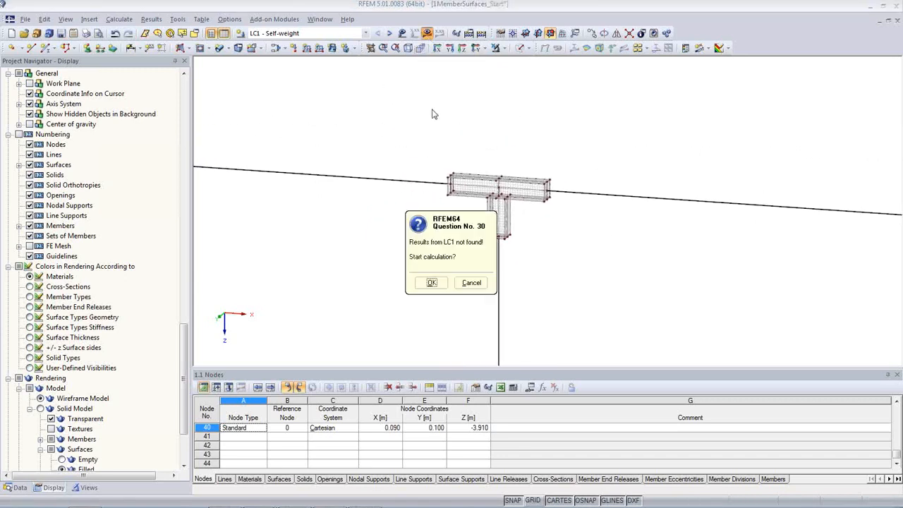
click(435, 288)
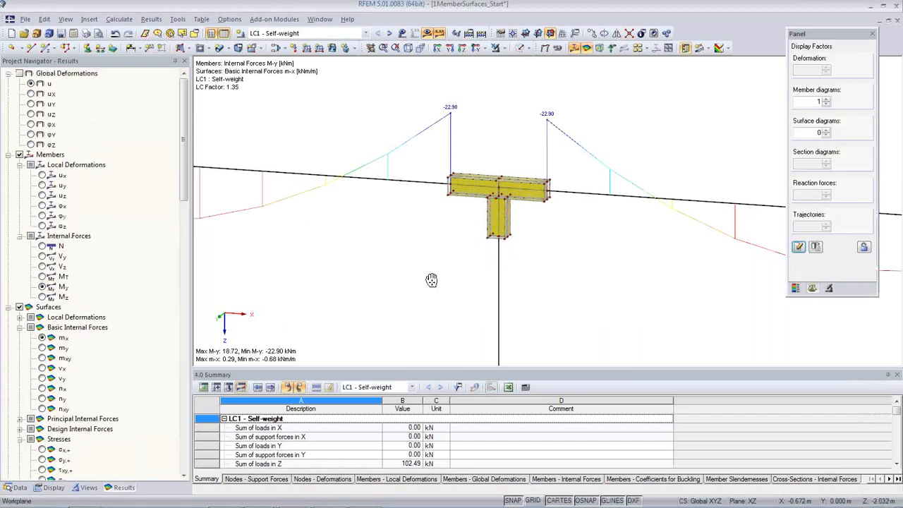
Step: Review the frame members' bending moment My, axial force N and shear force Vz diagrams around the joint
middle_drag(431, 281, 425, 263)
scroll(425, 262, down, 5)
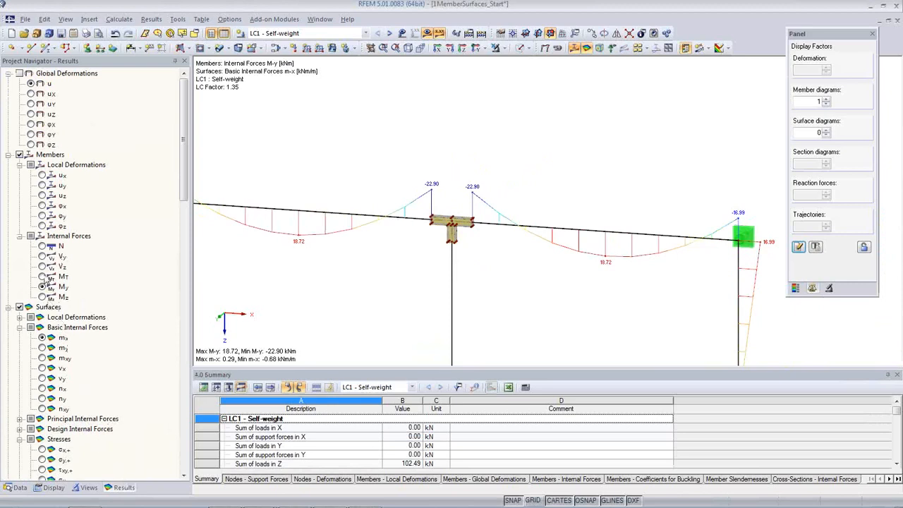
click(43, 246)
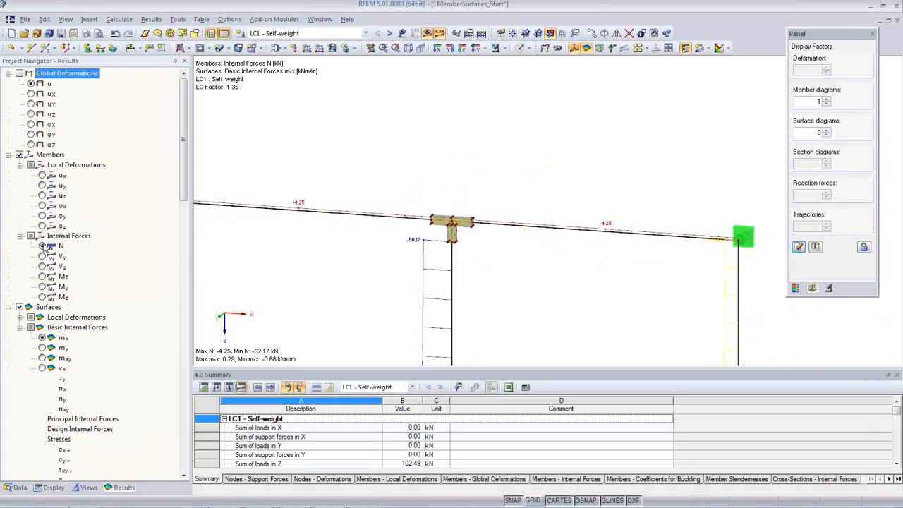
click(43, 266)
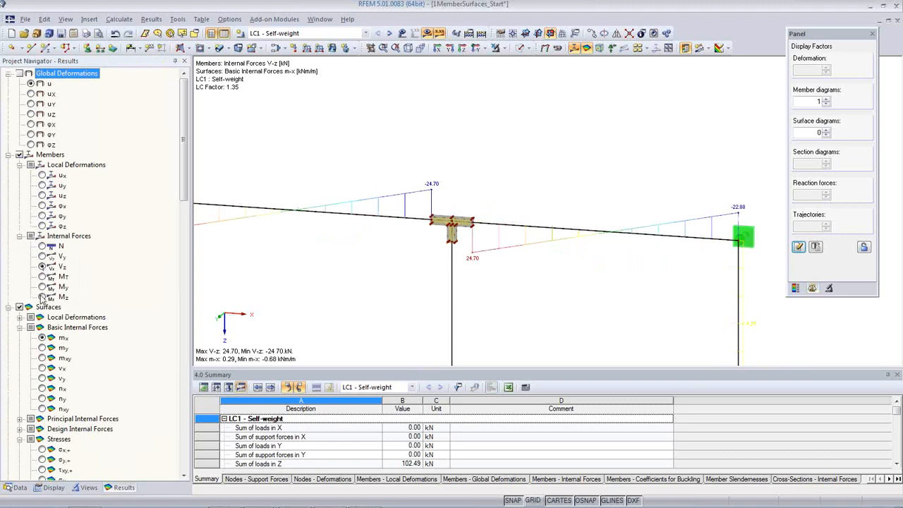
Step: Show the frame members' bending moment My as two-coloured result diagrams
click(43, 286)
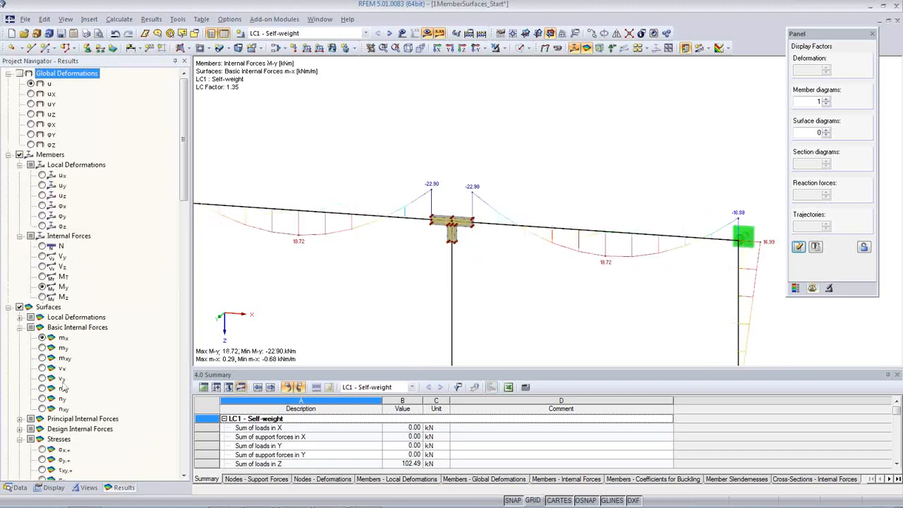
click(54, 488)
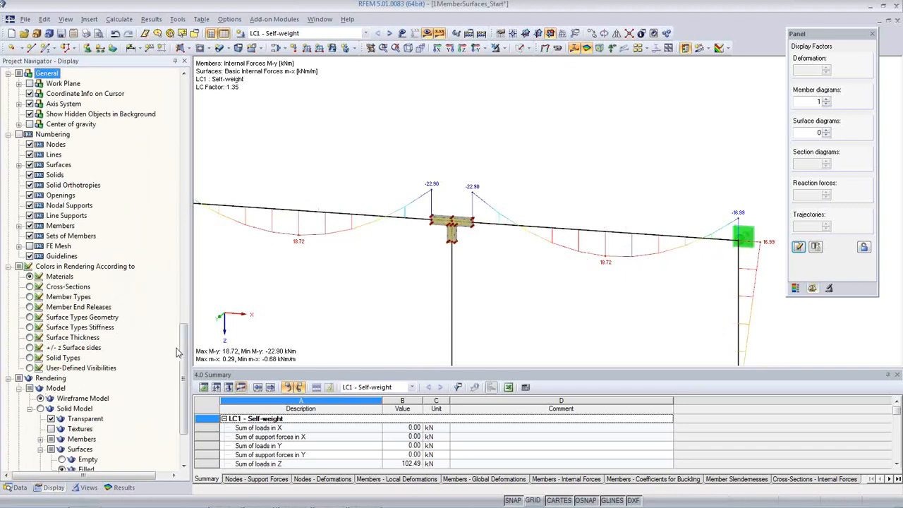
drag(185, 359, 177, 213)
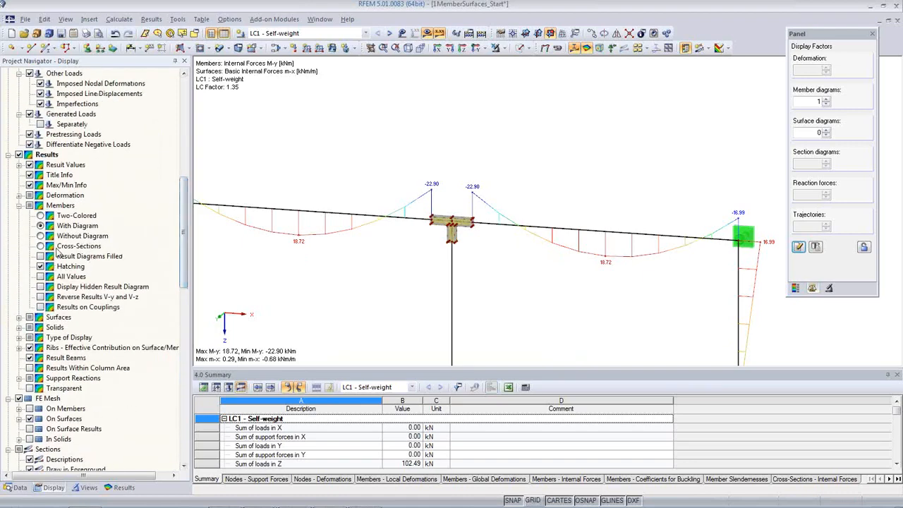
click(41, 216)
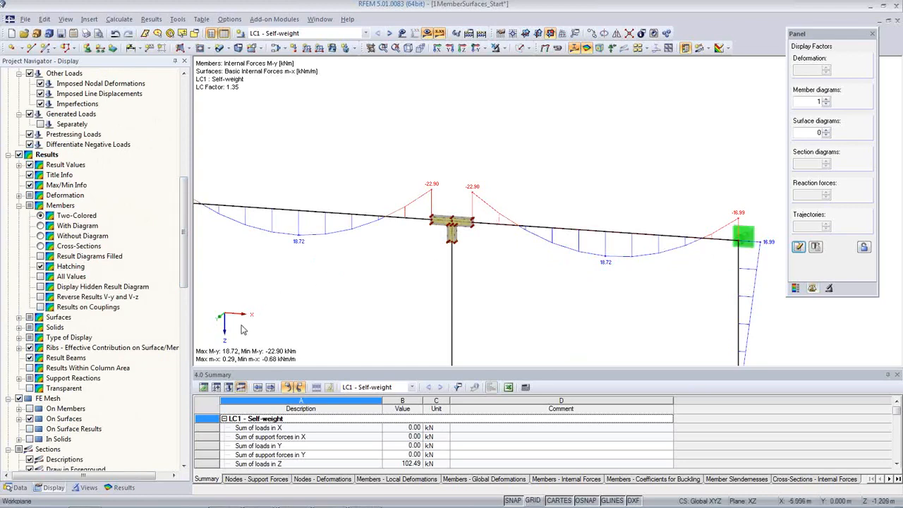
Step: Reveal the distribution options for surface internal forces and stresses, and inspect the mx moments on the beam-column joint's surfaces
click(19, 317)
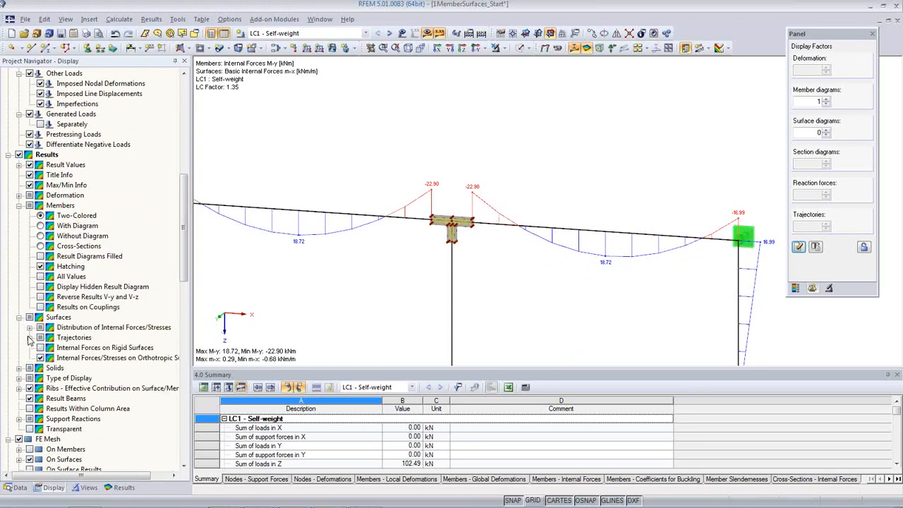
click(30, 327)
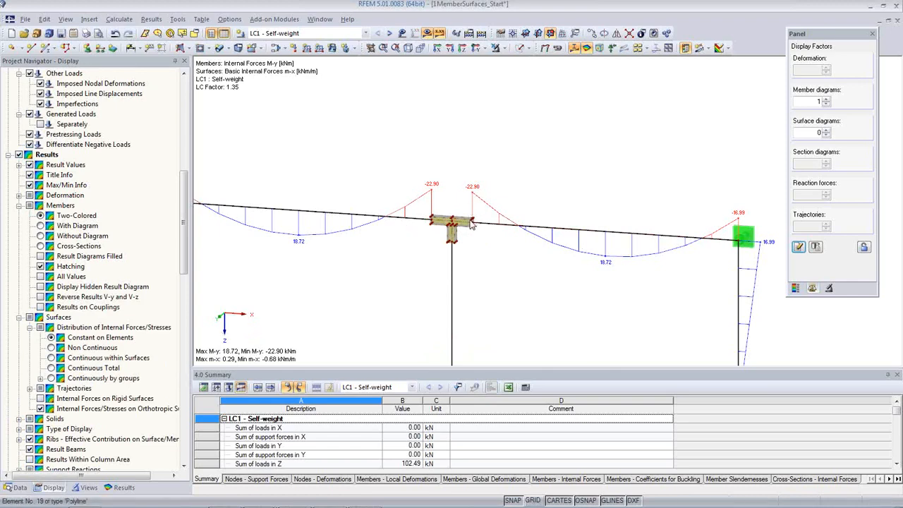
scroll(463, 242, up, 5)
scroll(428, 215, up, 4)
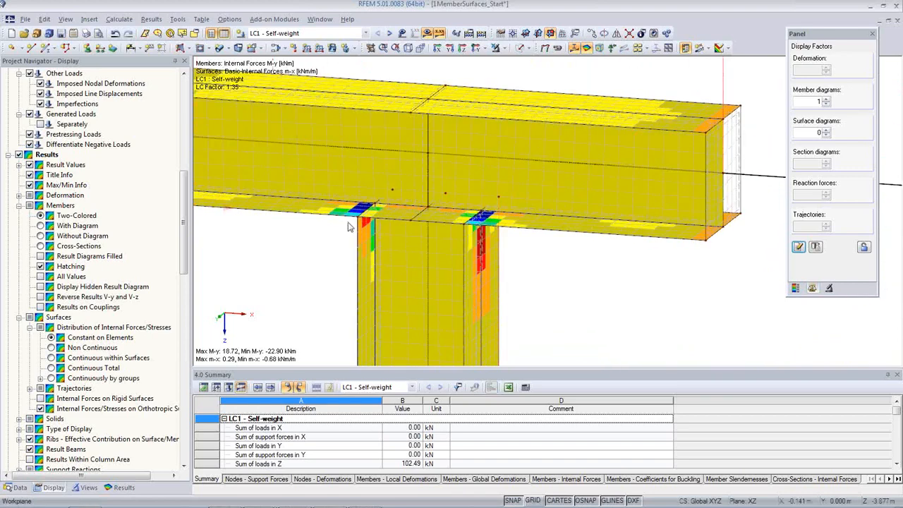
scroll(372, 215, down, 3)
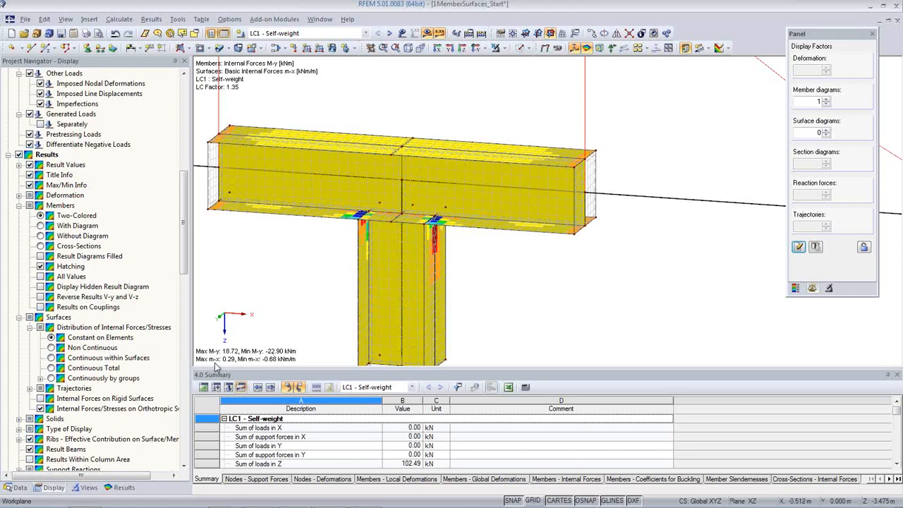
Step: Display the internal force my on the joint's surfaces, followed by the equivalent von Mises stress σeqv,Max
click(124, 488)
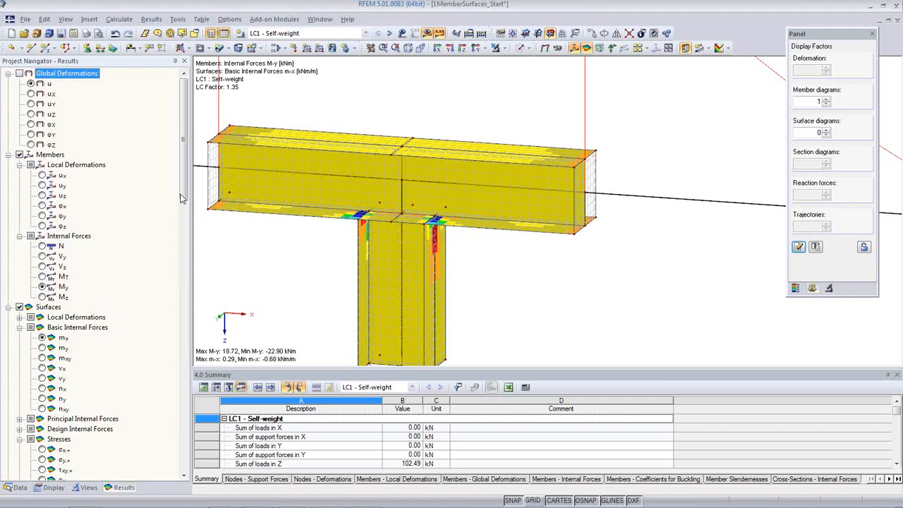
scroll(180, 198, down, 5)
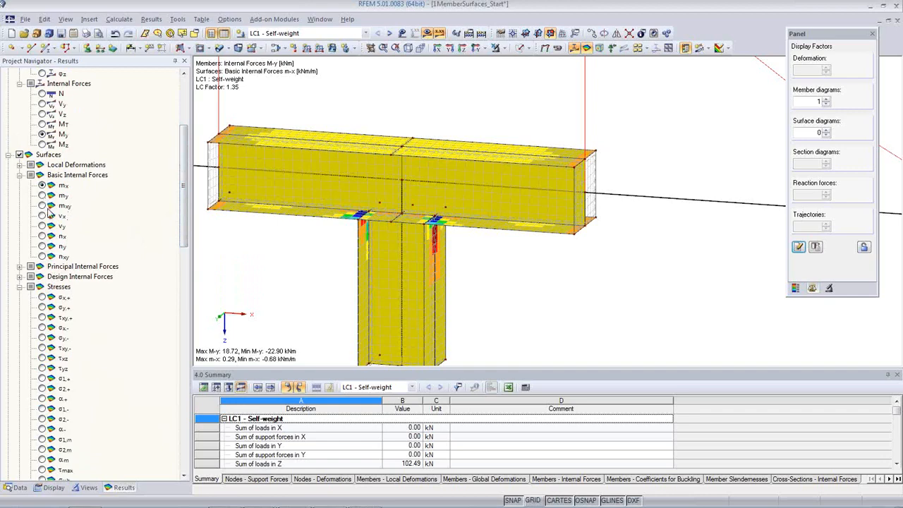
click(44, 197)
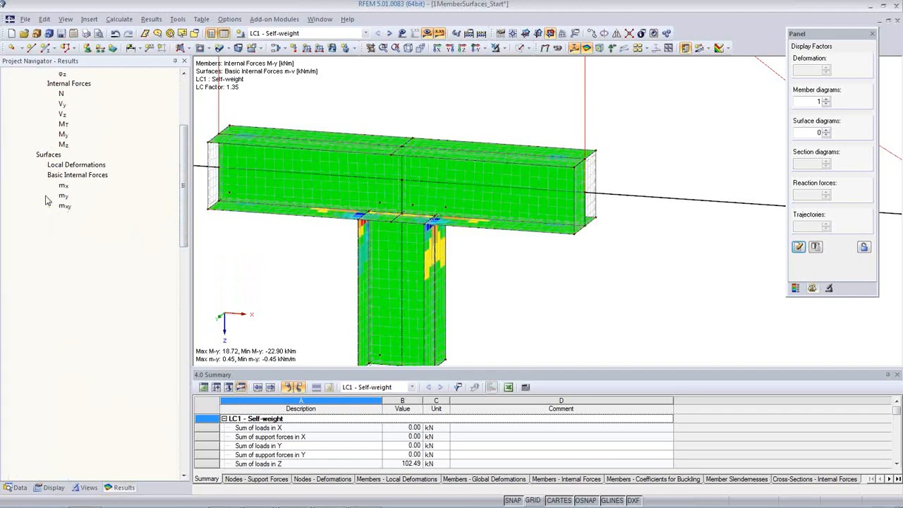
drag(182, 229, 182, 291)
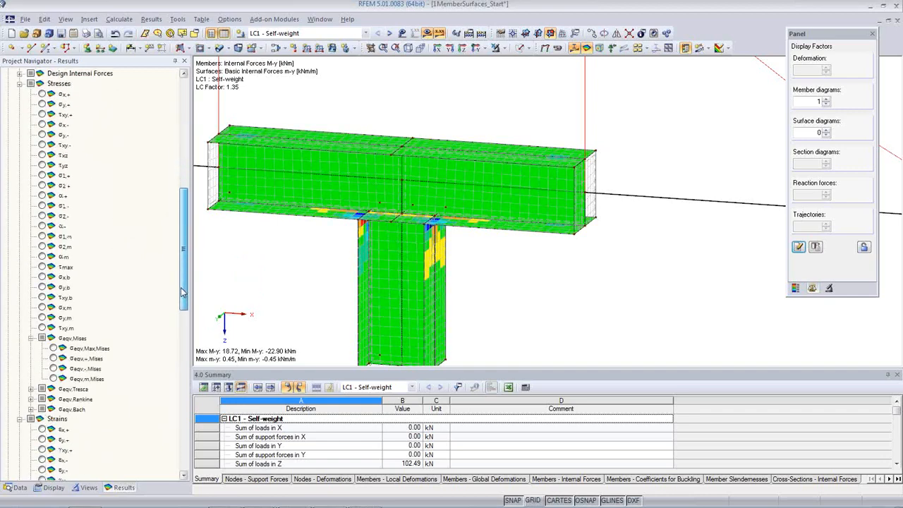
click(54, 349)
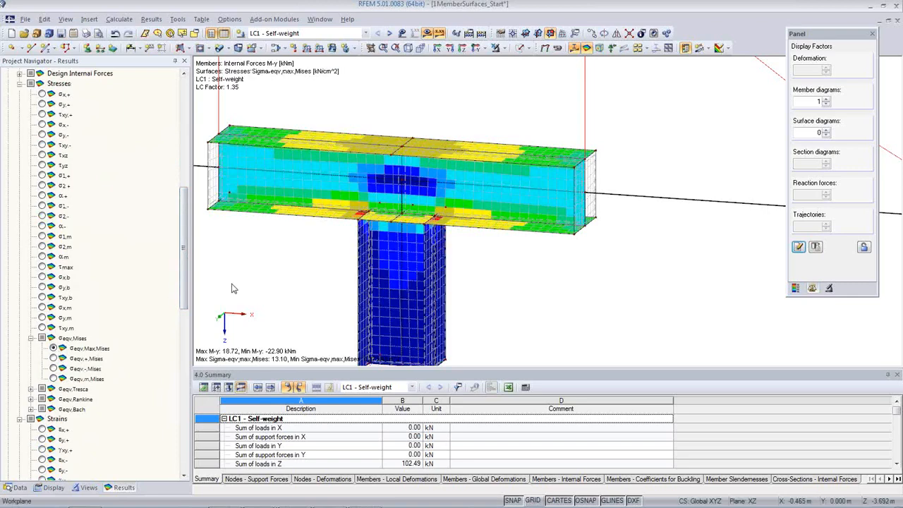
scroll(351, 227, up, 3)
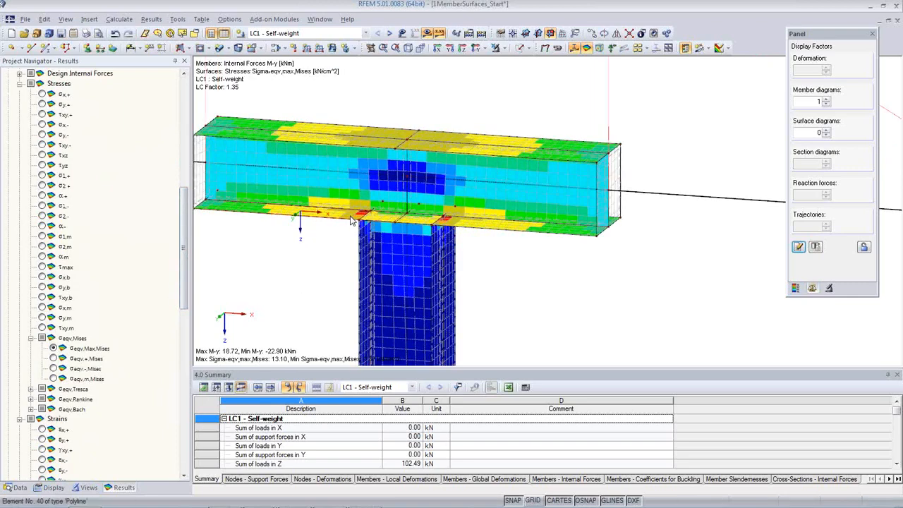
Step: Set the surface result distribution to Continuous within Surfaces and display the model in solid transparent mode
click(54, 488)
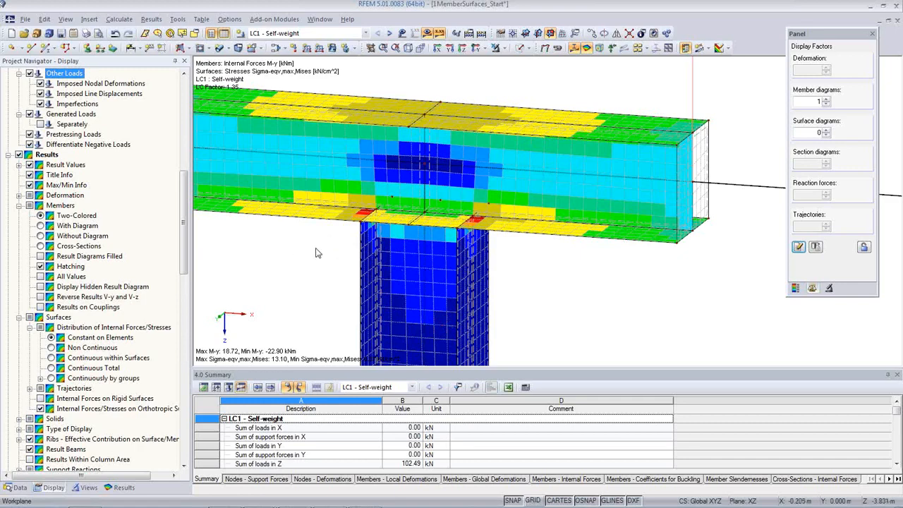
click(50, 358)
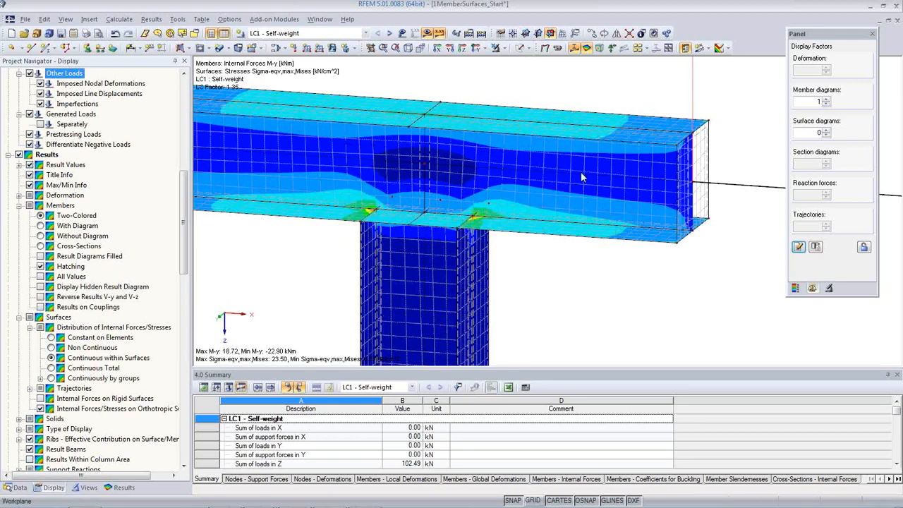
click(521, 48)
click(521, 48)
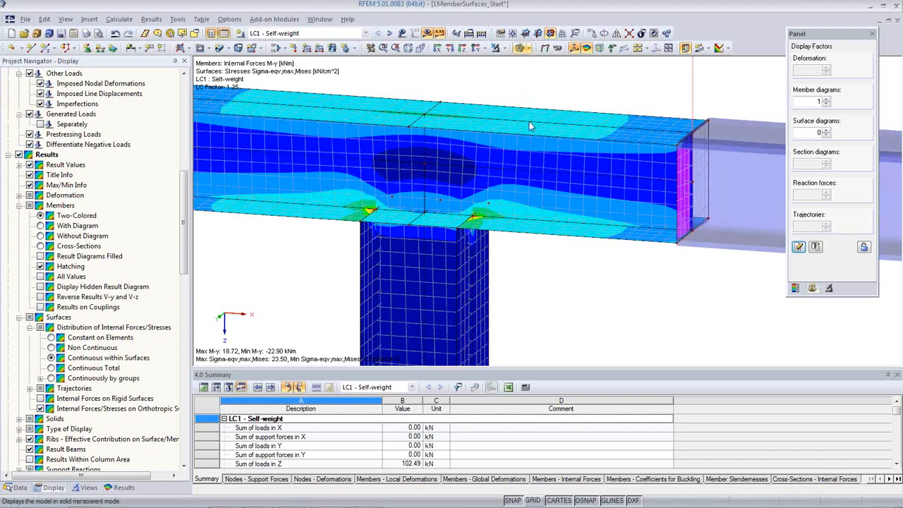
Step: Examine the von Mises stresses on the beam web and flange above the column, and shift the colour scale panel slightly
click(531, 120)
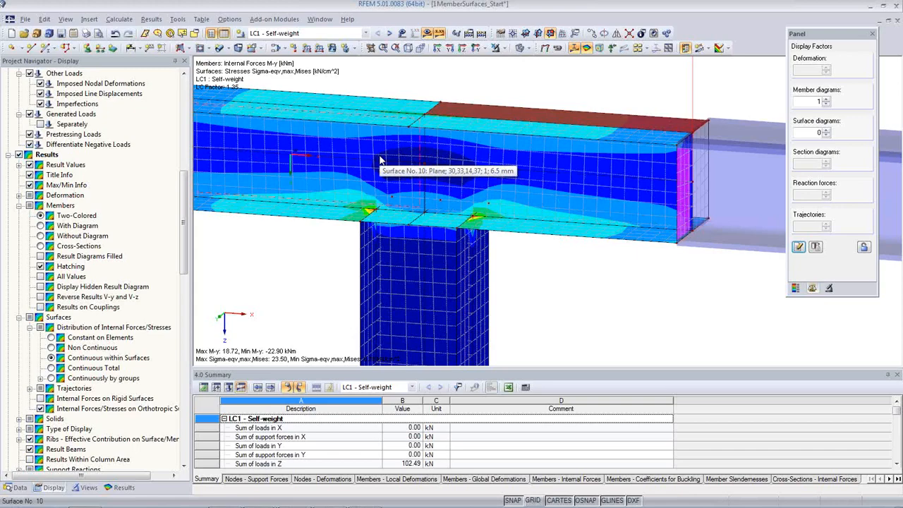
scroll(357, 163, up, 2)
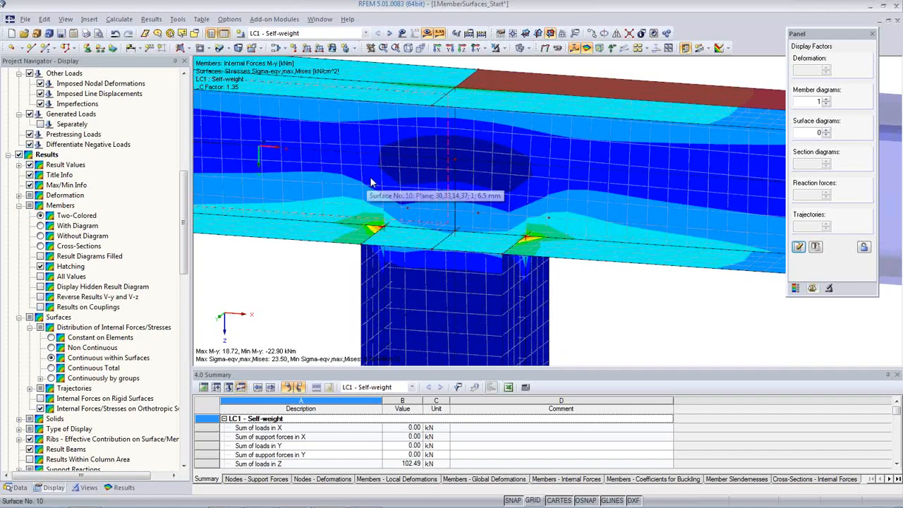
scroll(372, 182, down, 3)
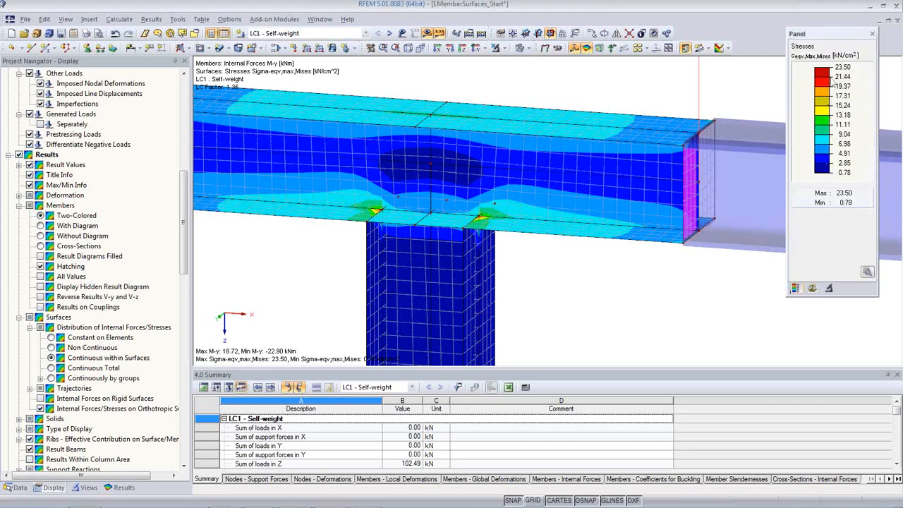
drag(834, 36, 817, 34)
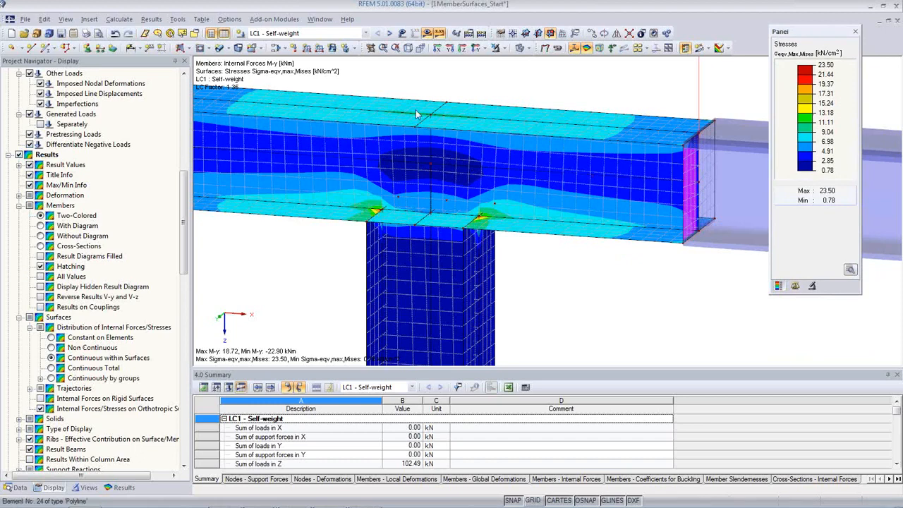
Step: Calculate the results of RC1 - ULS (STR/GEO) and inspect the von Mises stress peaks where the column meets the beam
click(365, 34)
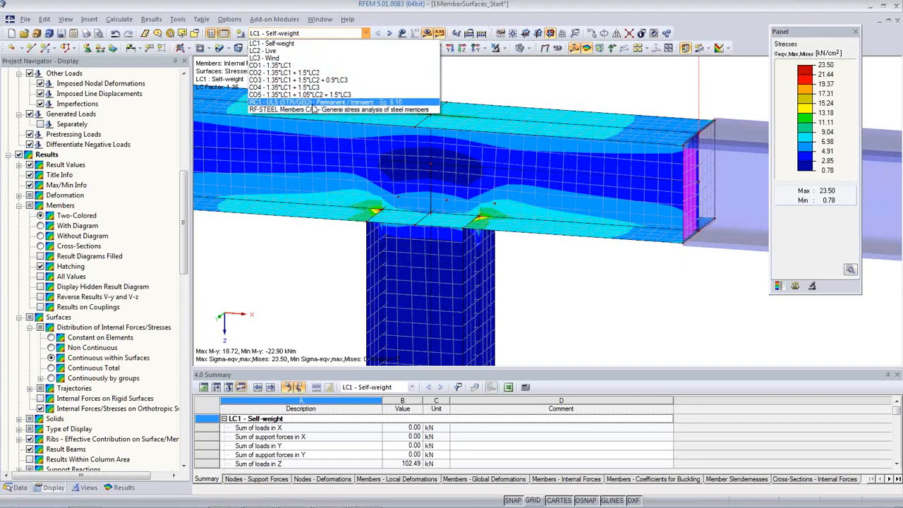
click(313, 106)
click(432, 283)
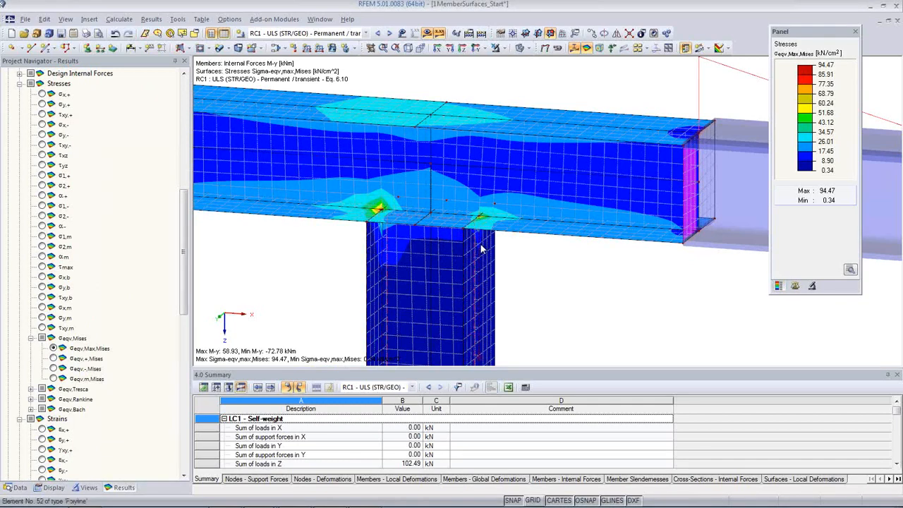
scroll(379, 208, up, 1)
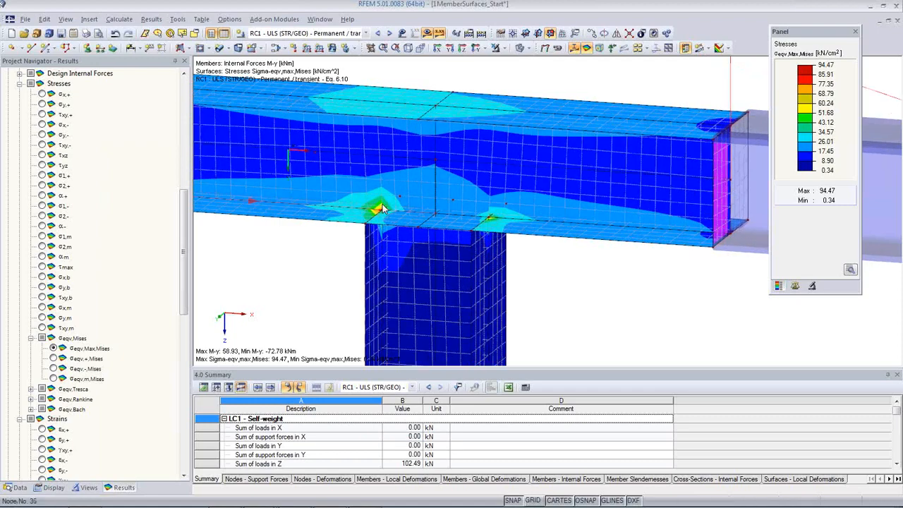
scroll(380, 208, up, 2)
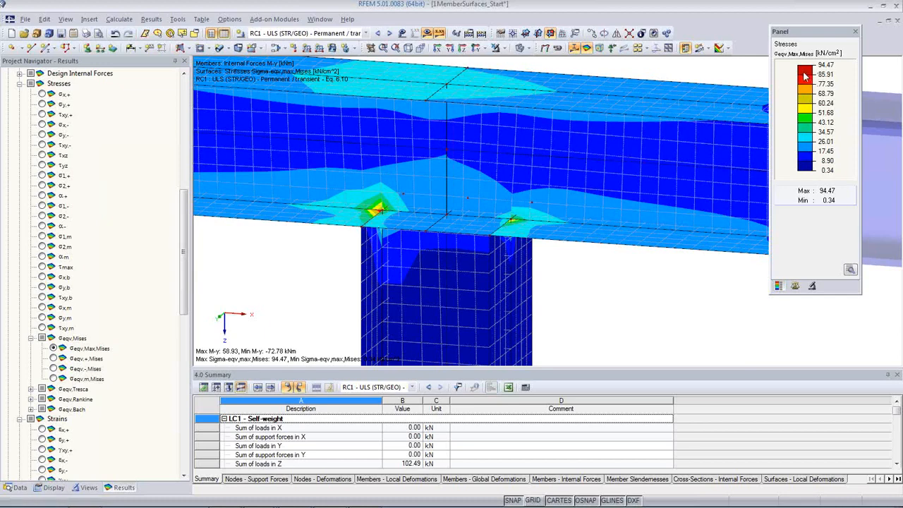
Step: Review the surface stresses σx,+, σy,+ and the membrane principal stress σ1,m over the whole joint
scroll(28, 235, up, 5)
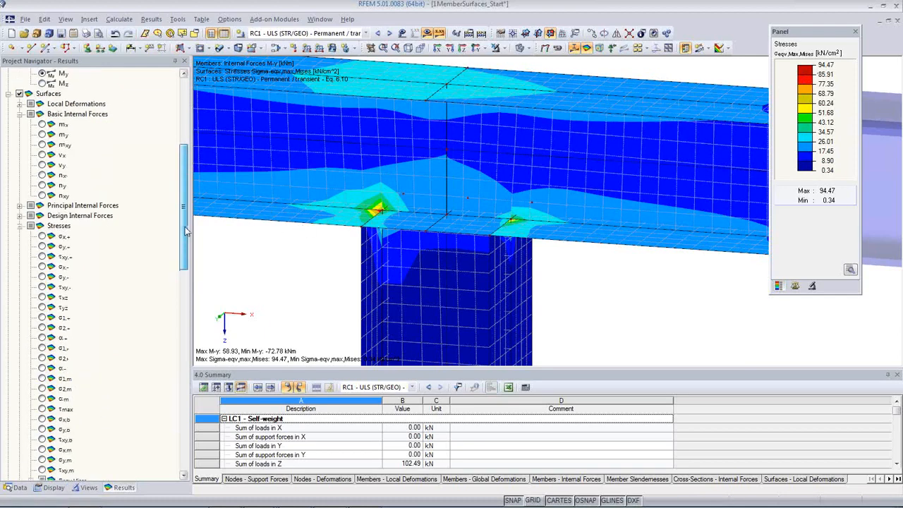
click(42, 247)
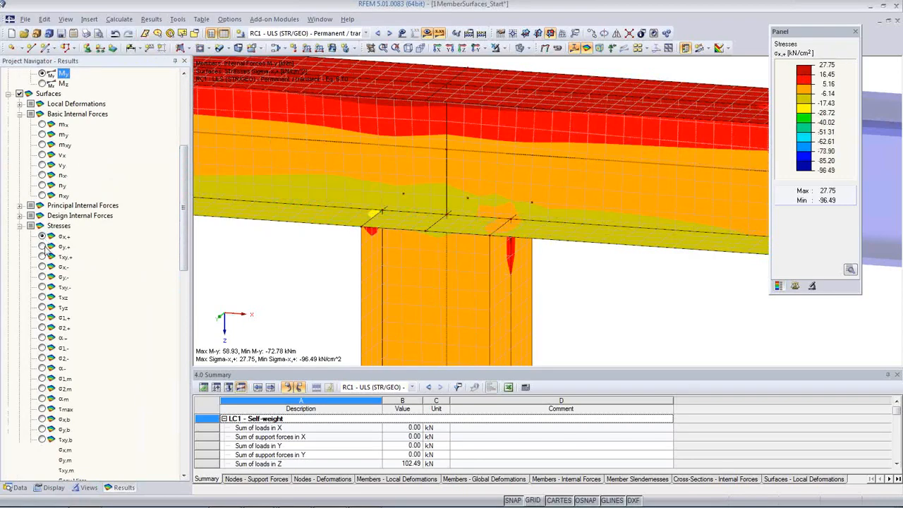
scroll(55, 257, down, 3)
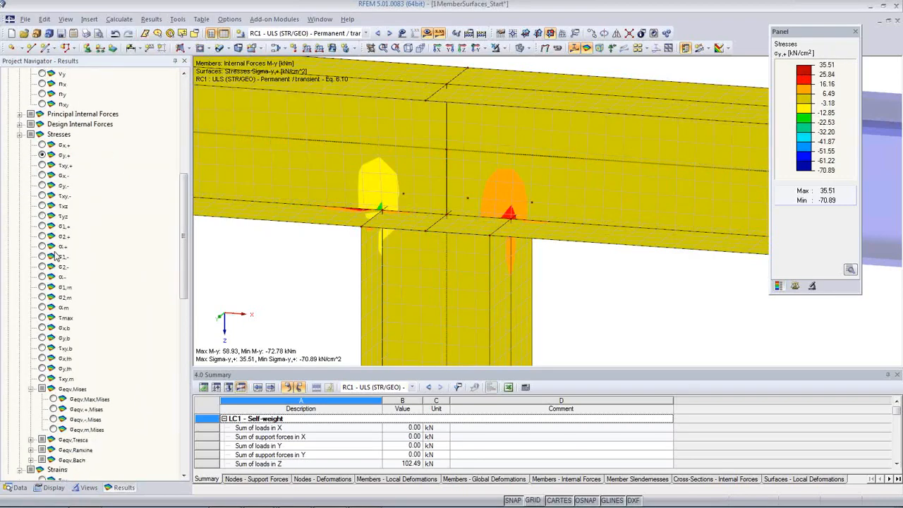
click(42, 287)
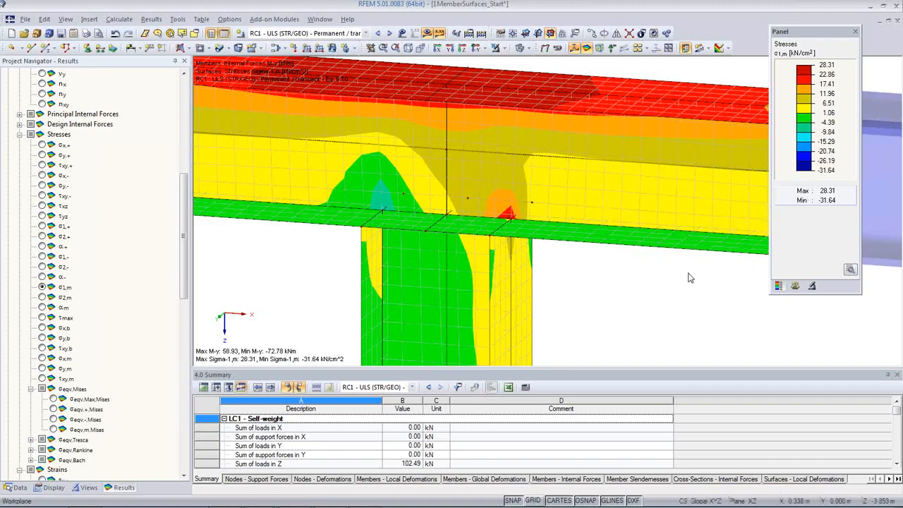
scroll(575, 281, down, 1)
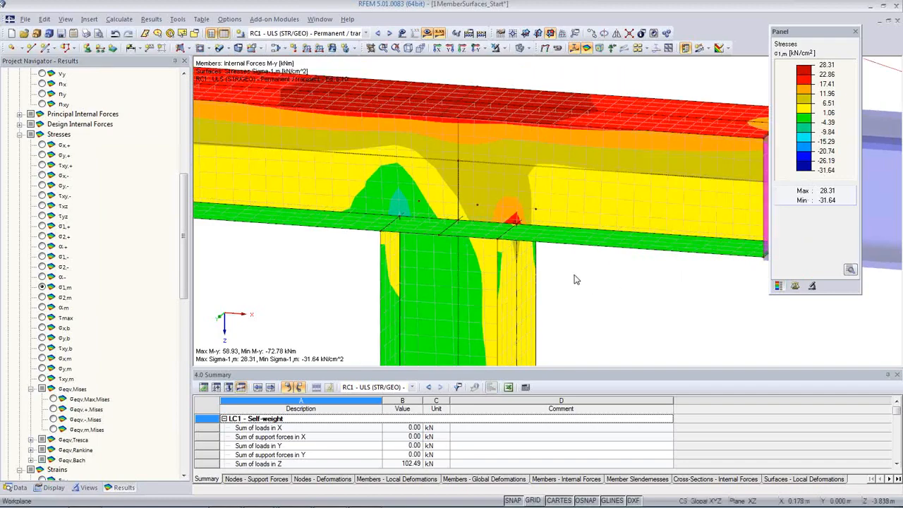
scroll(443, 273, down, 4)
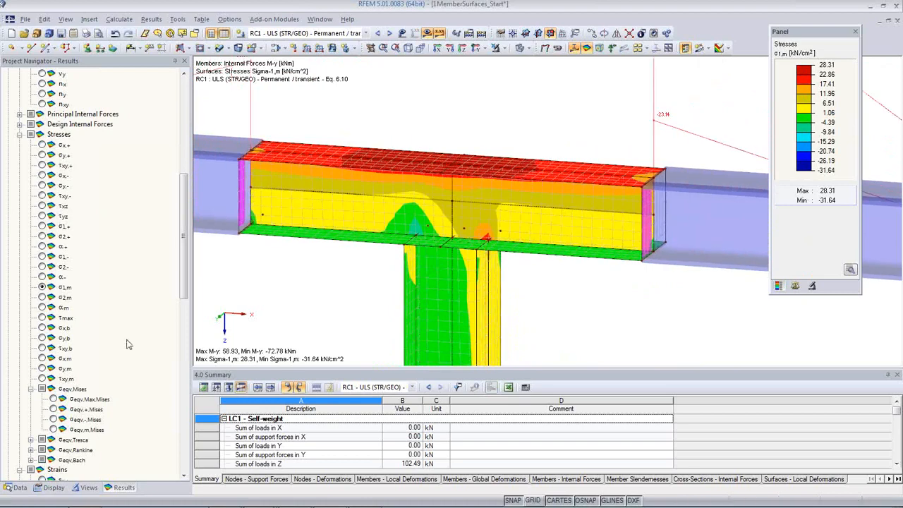
Step: Return to the equivalent stress σeqv,Max,Mises and examine the peaks where the column flanges meet the beam's lower flange
scroll(111, 350, down, 2)
click(53, 339)
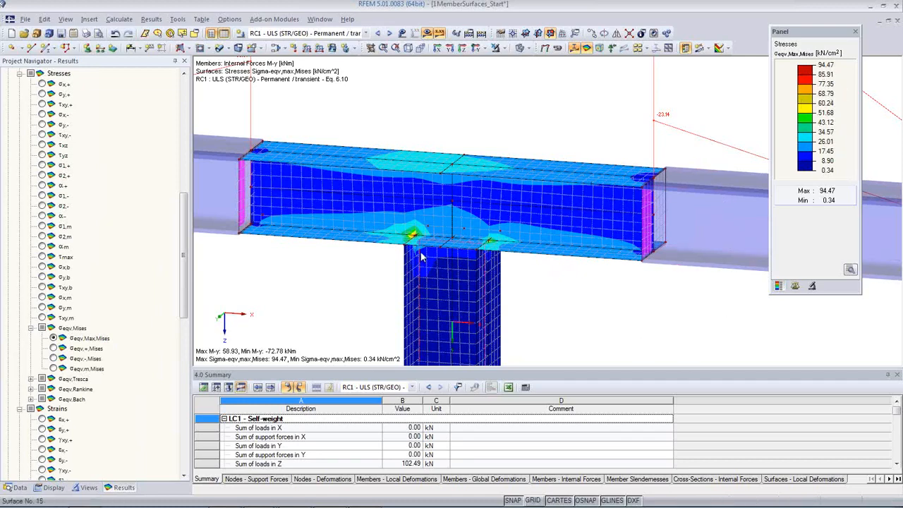
scroll(421, 249, up, 2)
scroll(422, 248, up, 3)
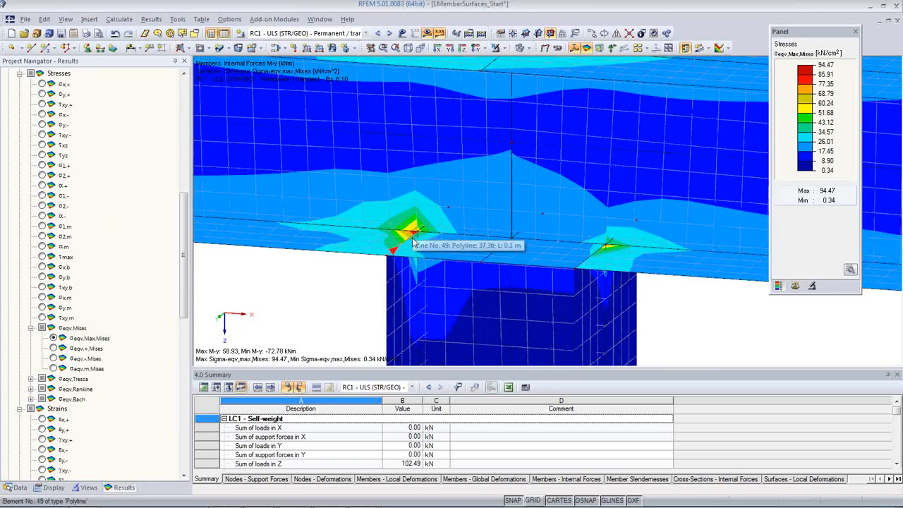
scroll(447, 240, up, 2)
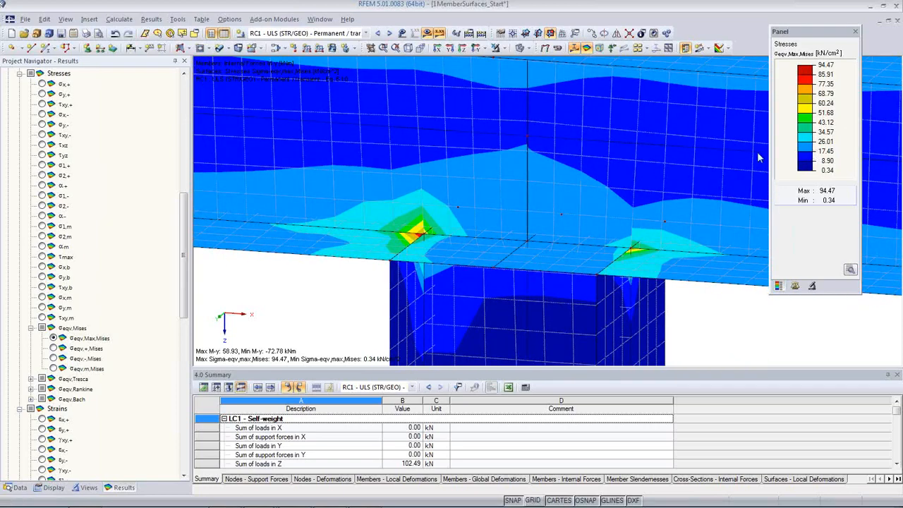
scroll(538, 221, down, 5)
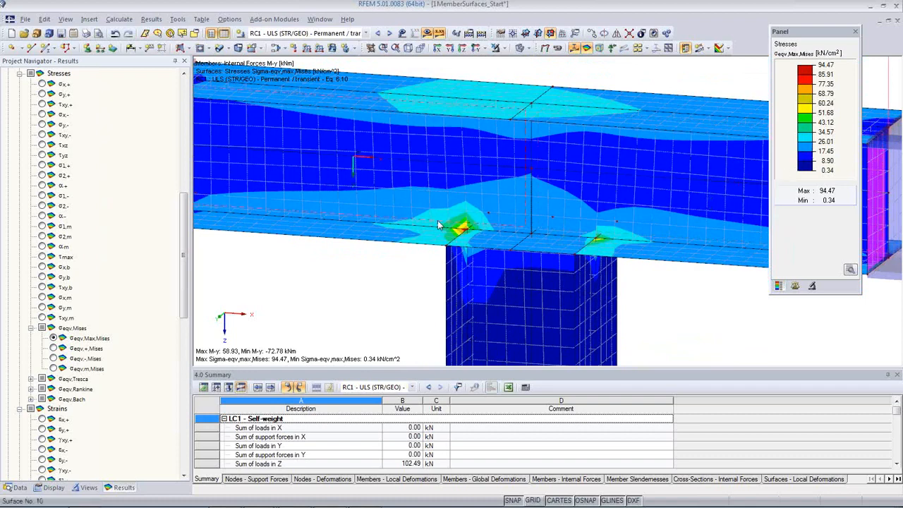
Step: Display the von Mises result values on the joint surfaces and examine the extremes along the beam and column
click(641, 50)
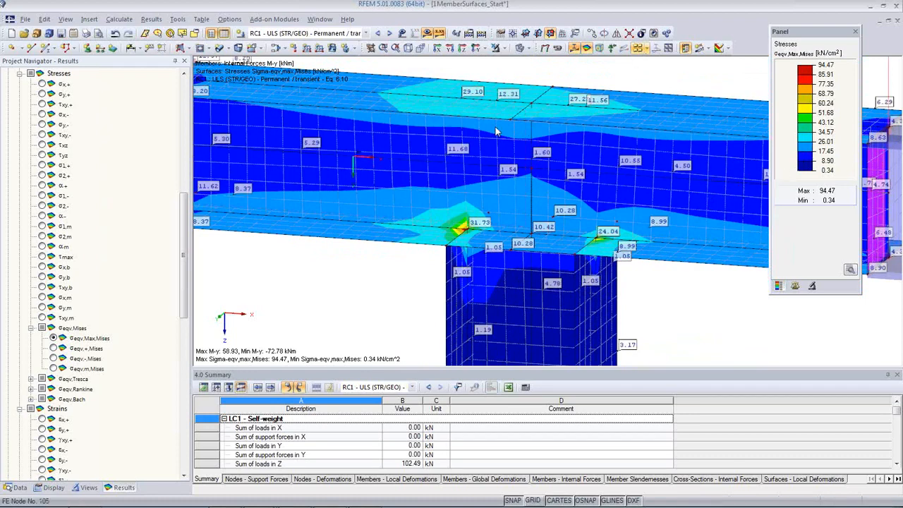
scroll(600, 183, down, 2)
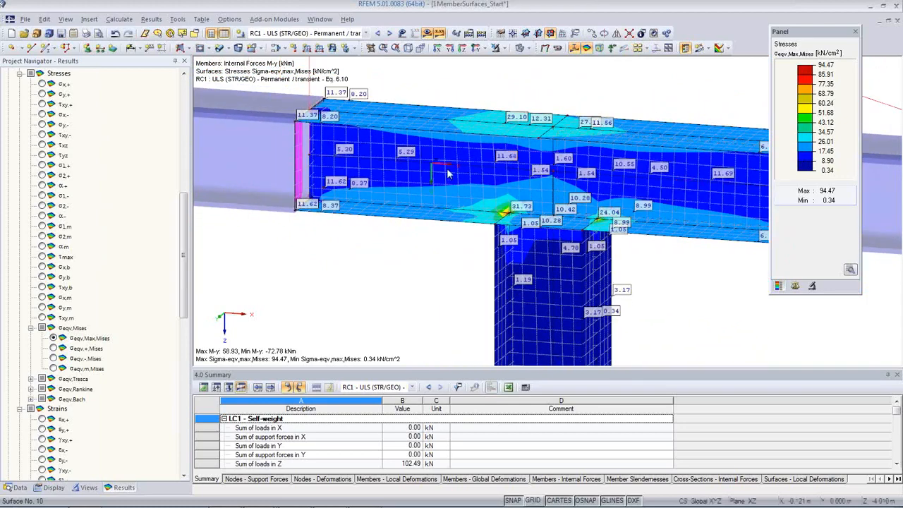
scroll(447, 173, up, 1)
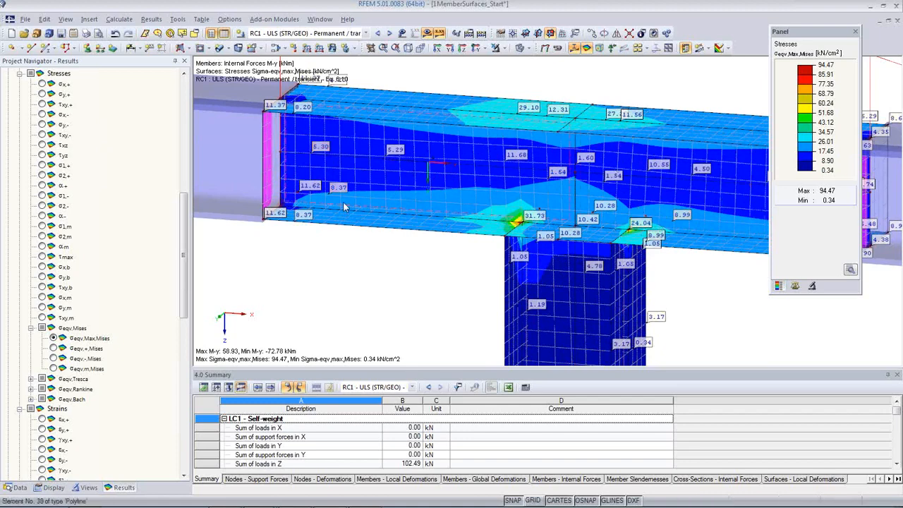
Step: Turn off the extreme values restriction, show the stress values on FE mesh points, and examine them in the beam web above the column
drag(187, 303, 183, 478)
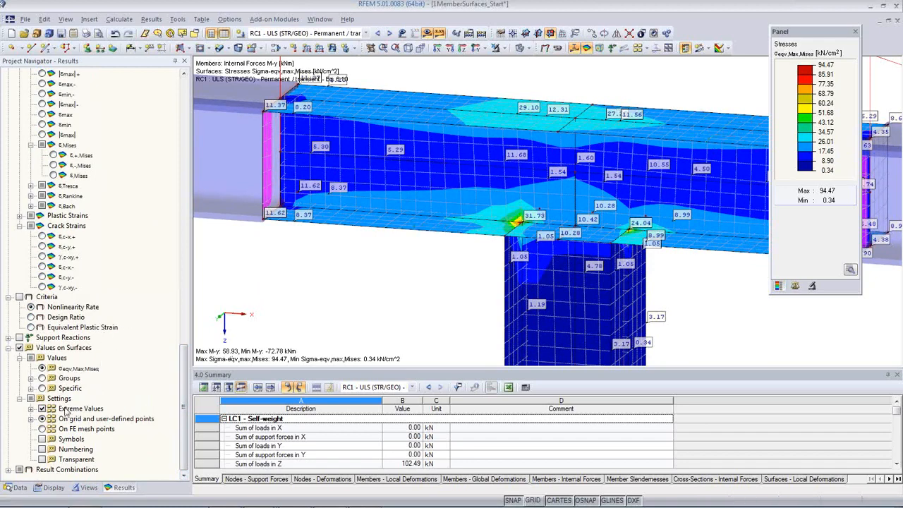
click(41, 409)
click(43, 418)
click(31, 409)
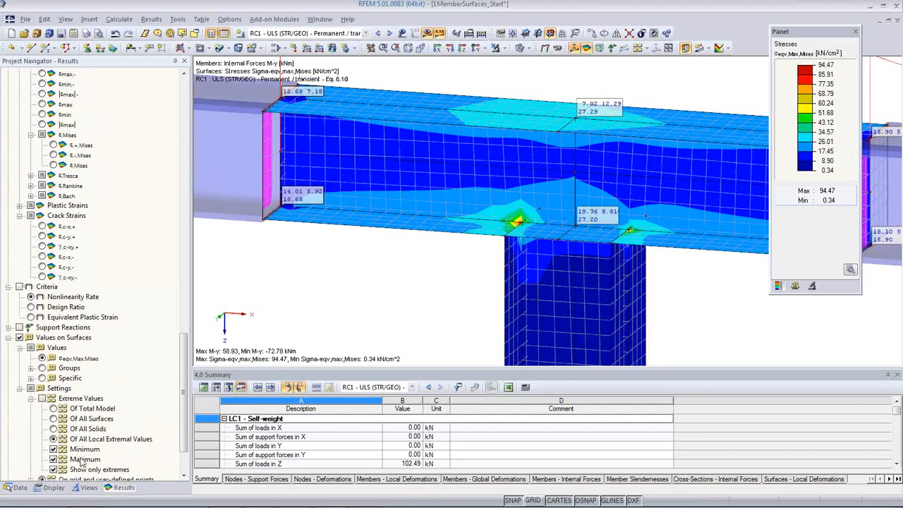
scroll(80, 459, down, 1)
scroll(90, 441, down, 1)
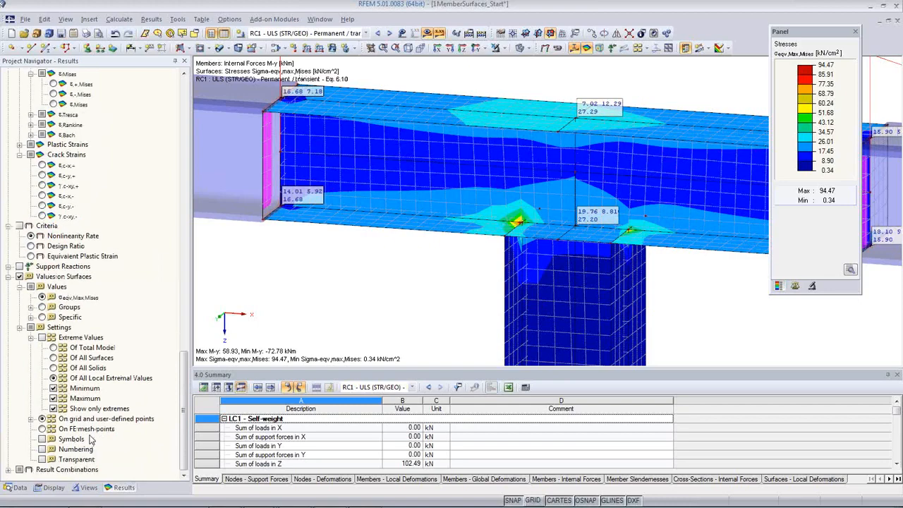
click(42, 429)
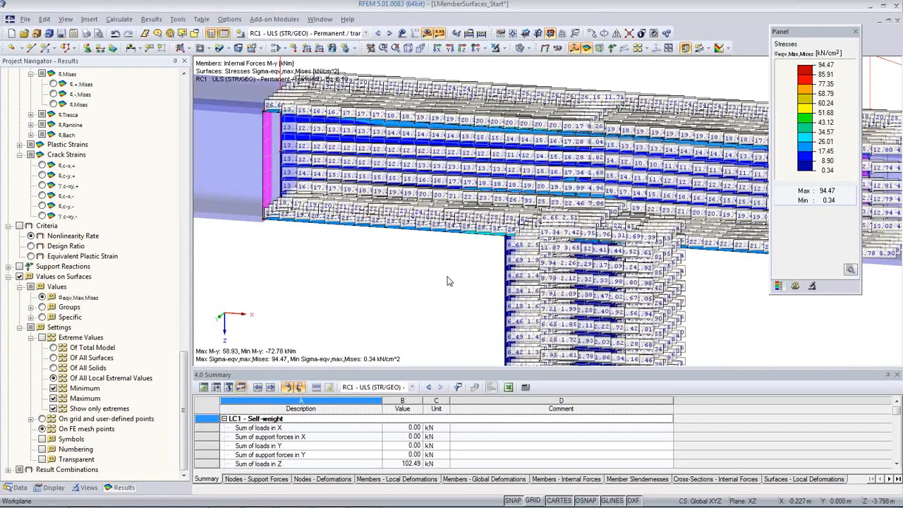
scroll(581, 169, up, 5)
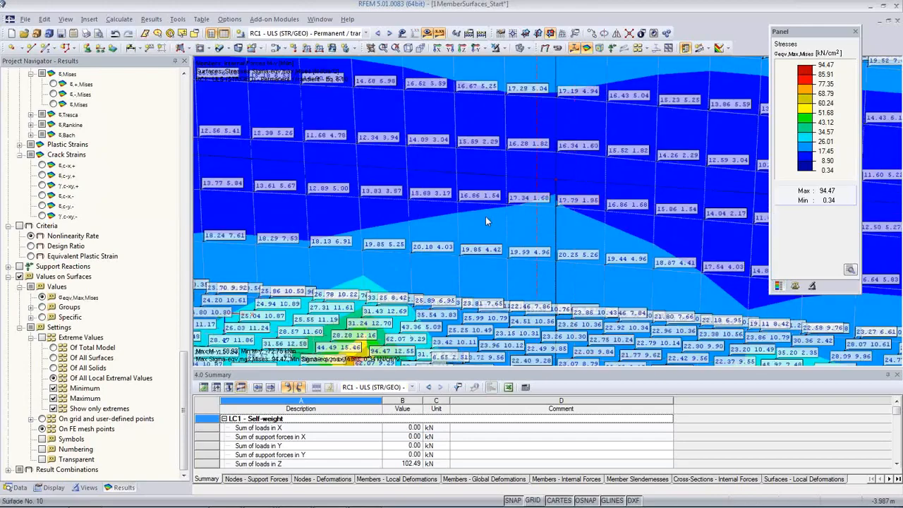
scroll(485, 214, down, 2)
scroll(487, 210, down, 3)
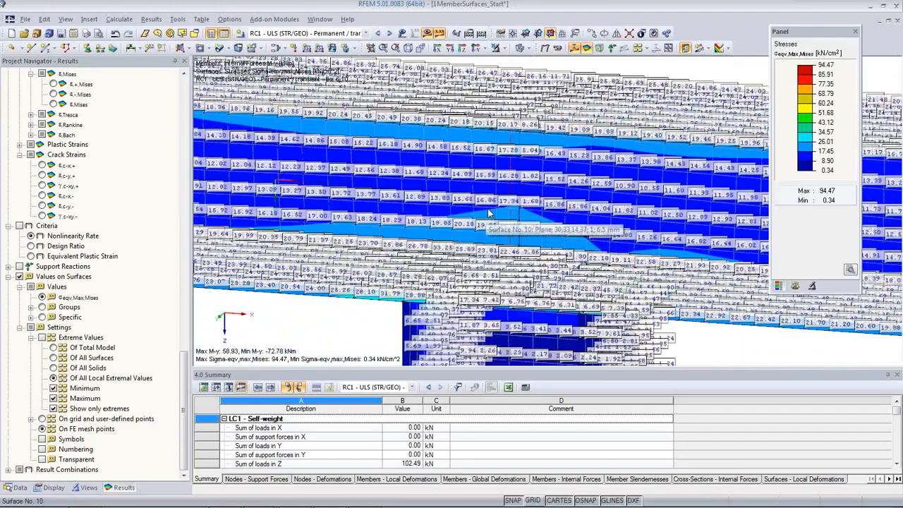
Step: Restrict the surface values to extreme values again and hide the result values to view the plain stress contours
click(42, 338)
middle_drag(392, 284, 457, 243)
scroll(456, 245, up, 2)
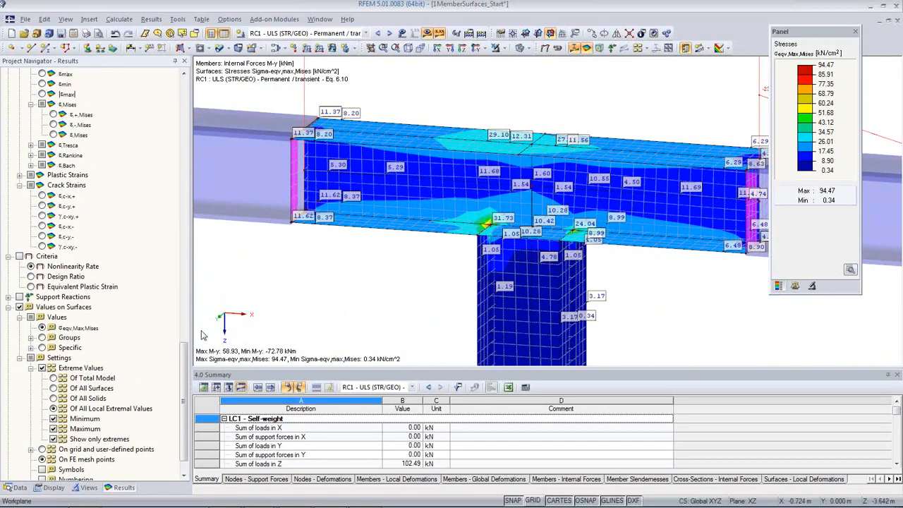
scroll(185, 398, down, 1)
mouse_move(184, 399)
mouse_down()
mouse_move(185, 349)
mouse_move(185, 408)
mouse_move(195, 277)
mouse_move(185, 400)
mouse_up()
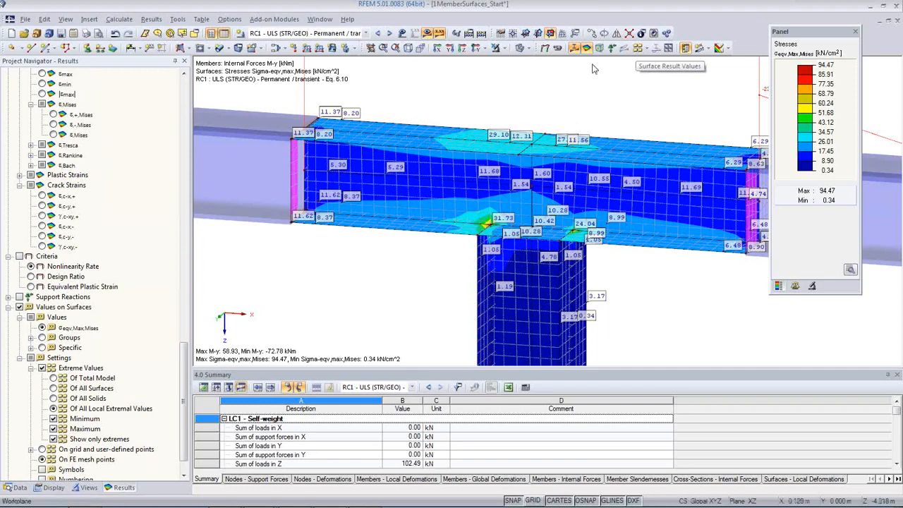
click(637, 48)
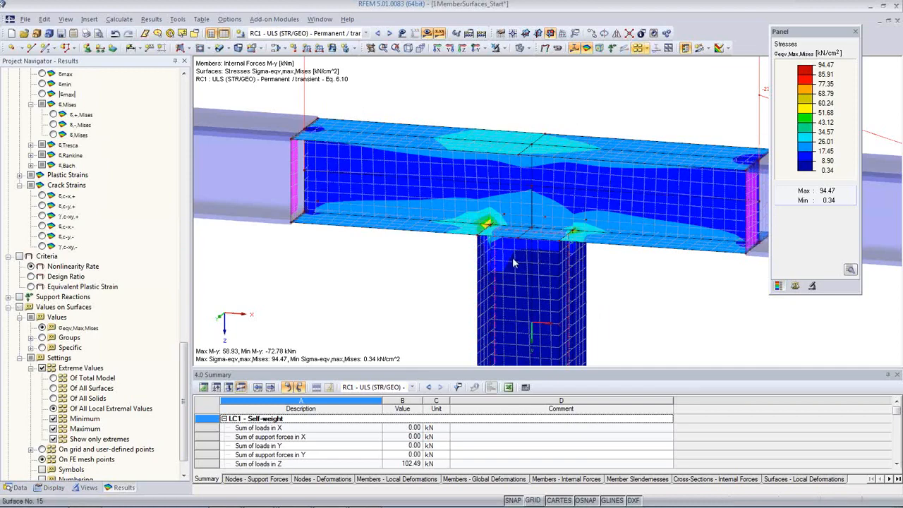
middle_drag(545, 287, 486, 256)
scroll(486, 258, up, 4)
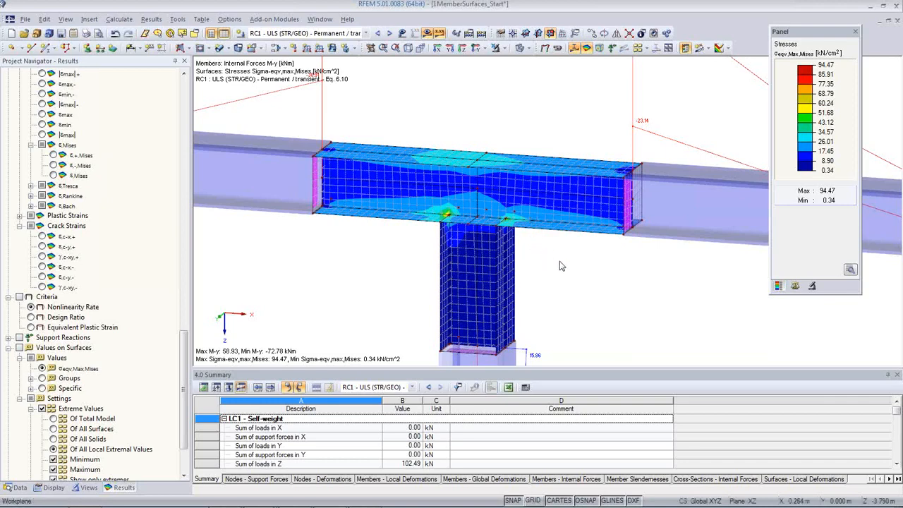
Step: Edit all joint surfaces 1-15 together and start a new material for them with Steel S 235 (EN 10025-2:2004-11) from the library favorites
drag(560, 262, 416, 139)
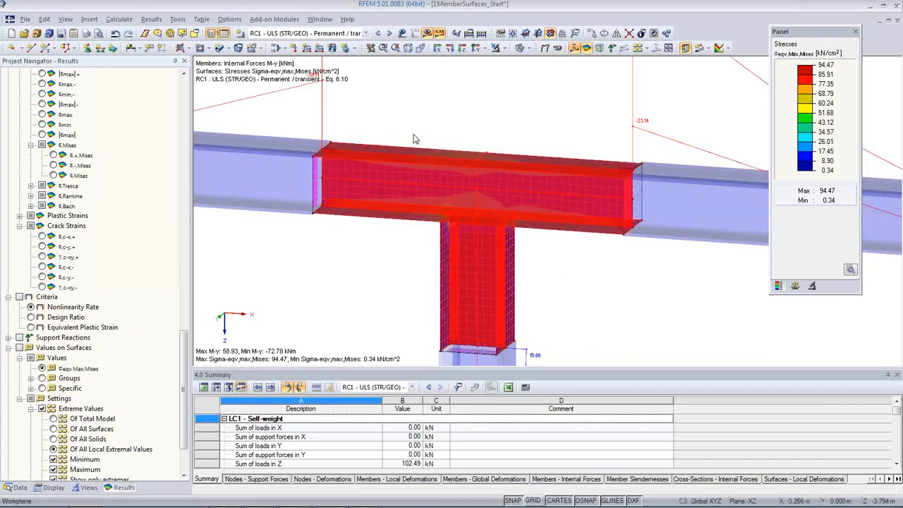
double_click(413, 181)
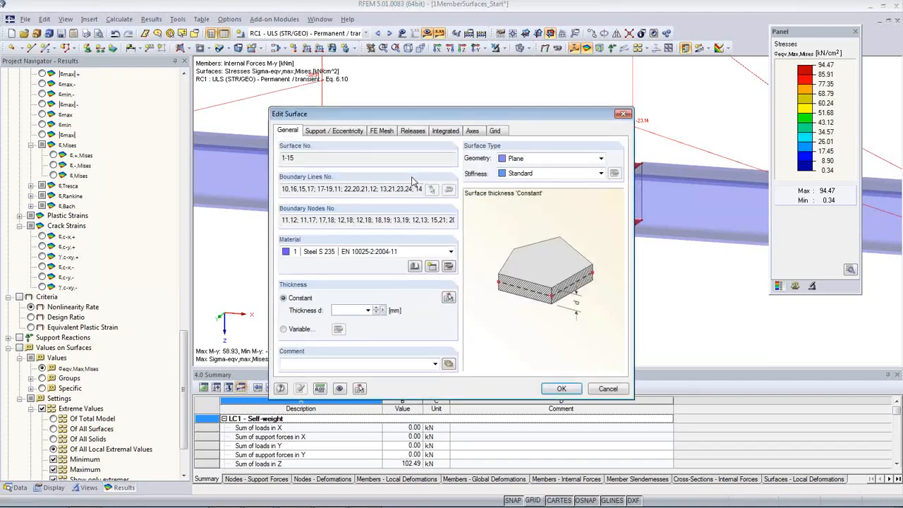
click(400, 252)
click(401, 252)
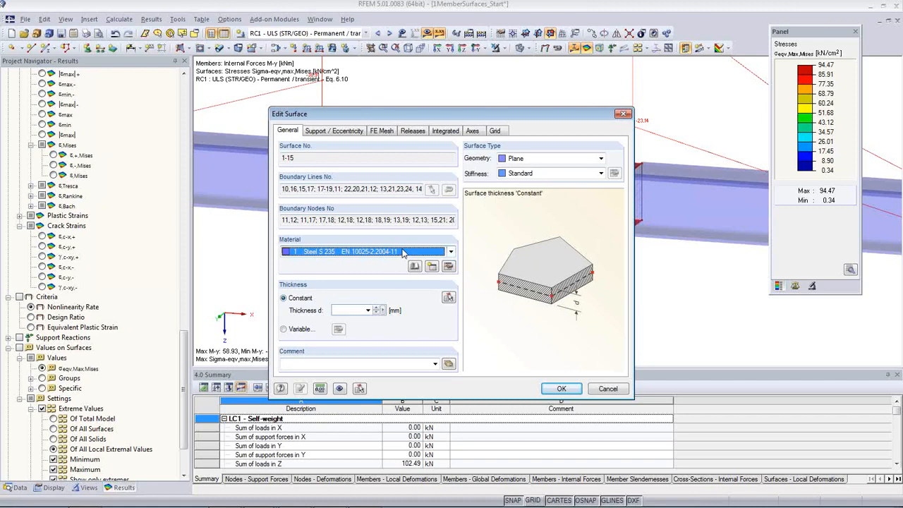
click(432, 266)
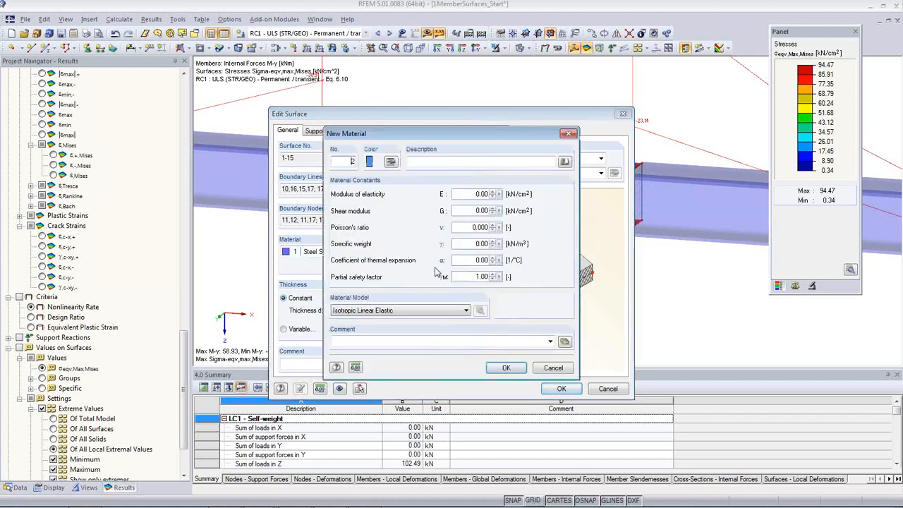
click(564, 161)
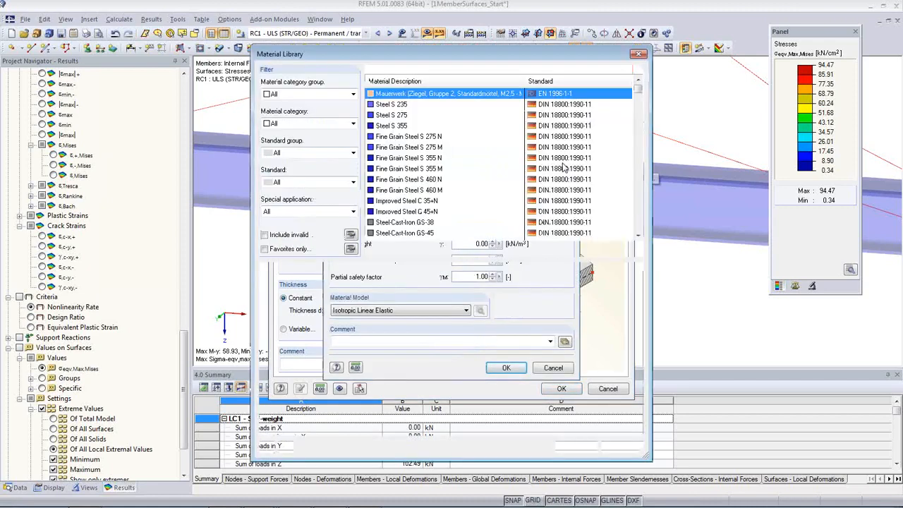
click(265, 249)
click(407, 127)
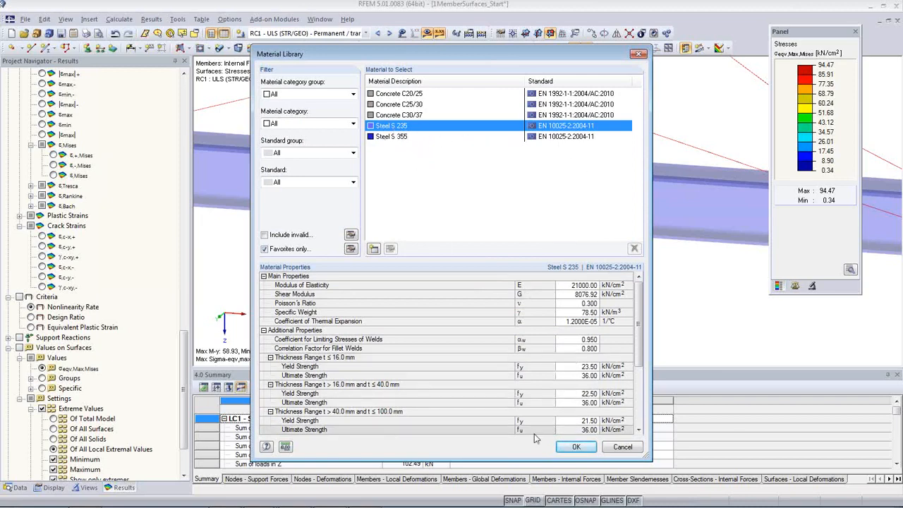
click(576, 447)
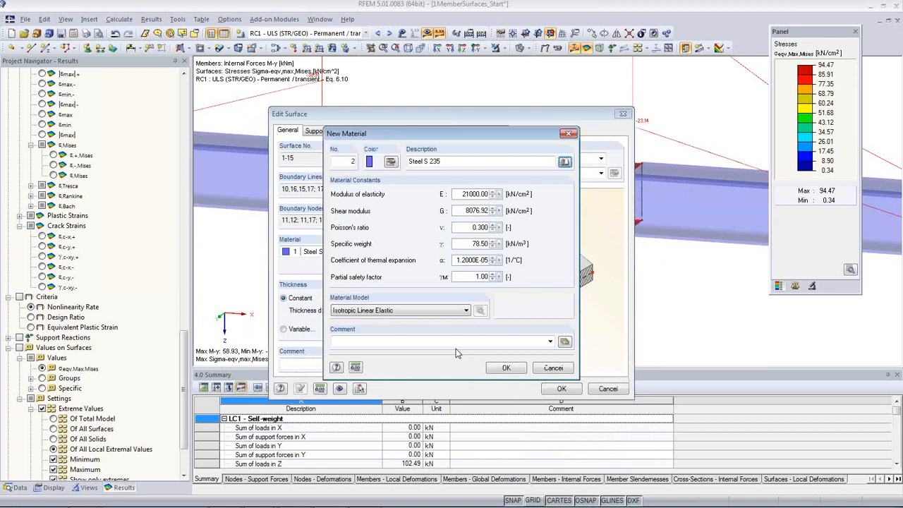
Step: Set the new material's model to Isotropic Plastic 2D/3D with the basic definition and assign the material to surfaces 1-15
click(353, 314)
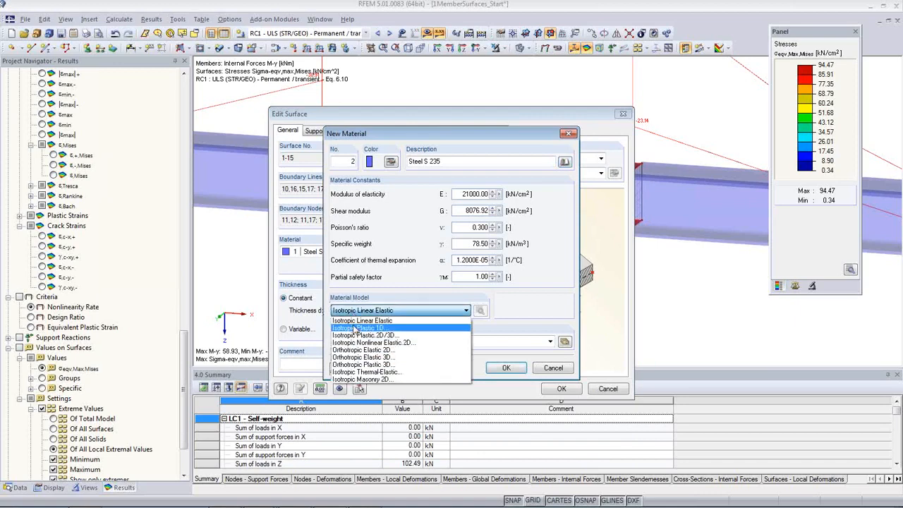
click(412, 336)
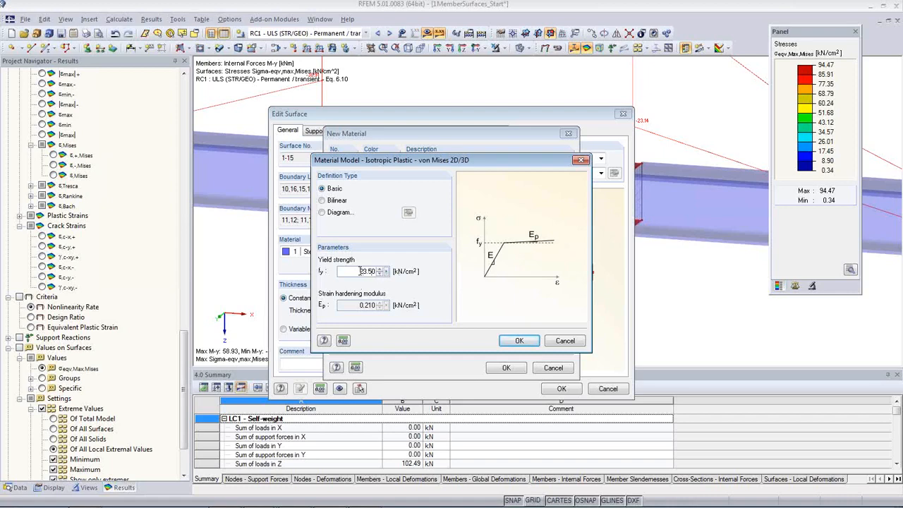
click(520, 341)
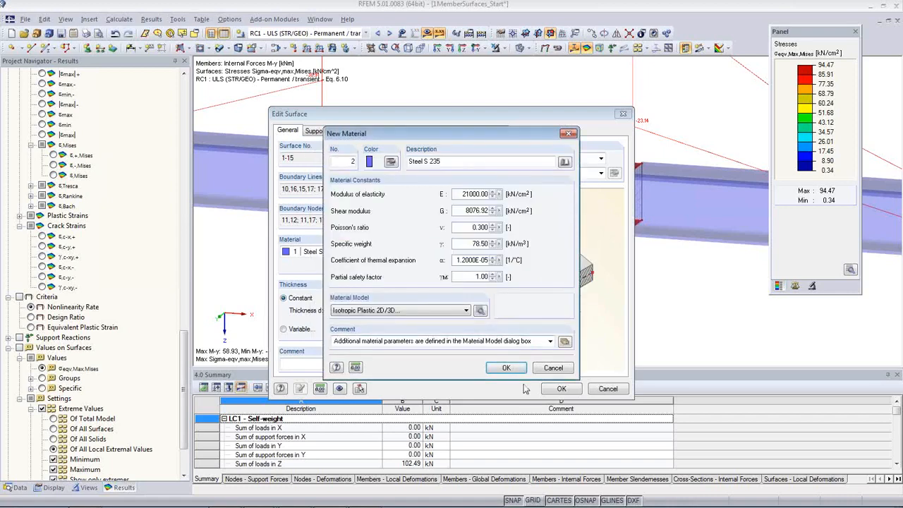
click(510, 368)
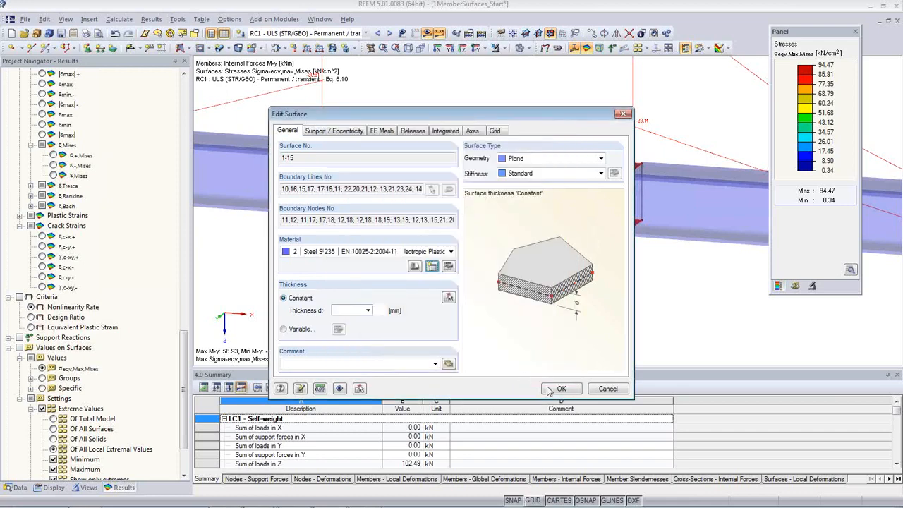
click(550, 390)
click(432, 287)
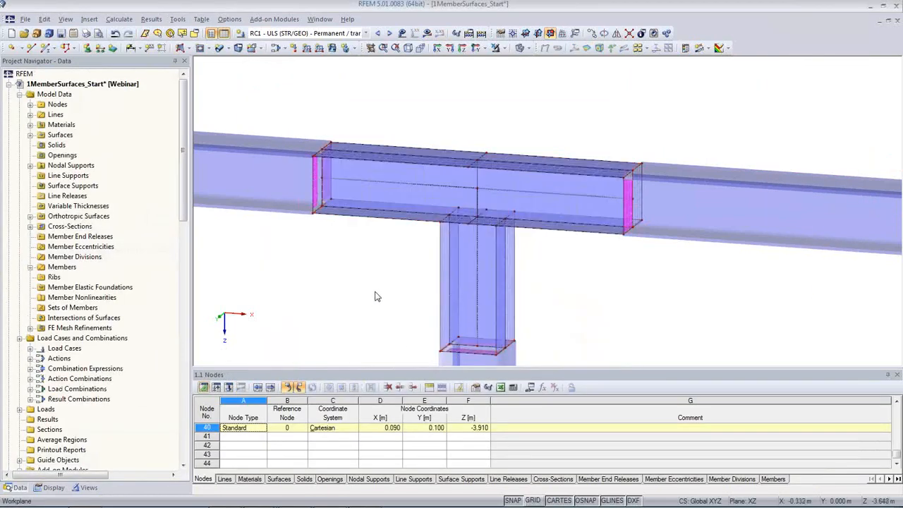
Step: Filter the visibility of the whole frame by surface material 2 - Steel S 235 and member material 1 - Steel S 235
scroll(590, 282, down, 2)
scroll(576, 268, down, 3)
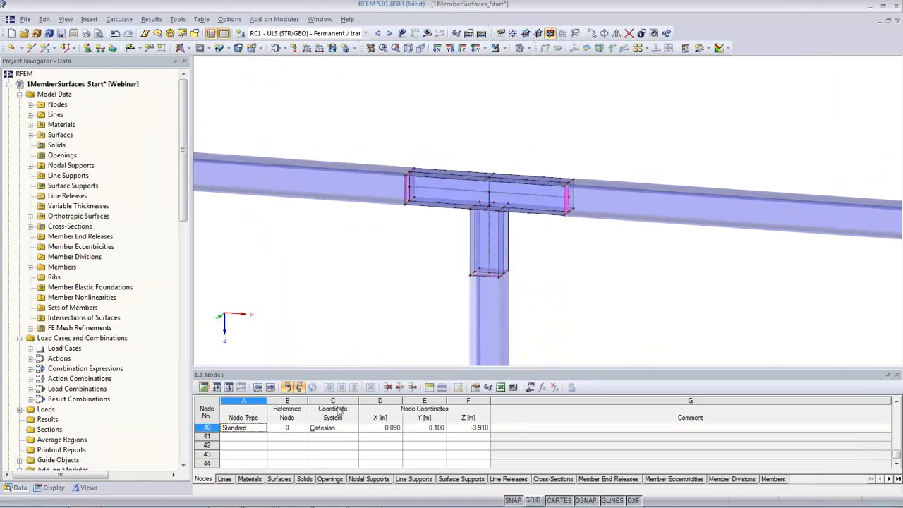
click(86, 489)
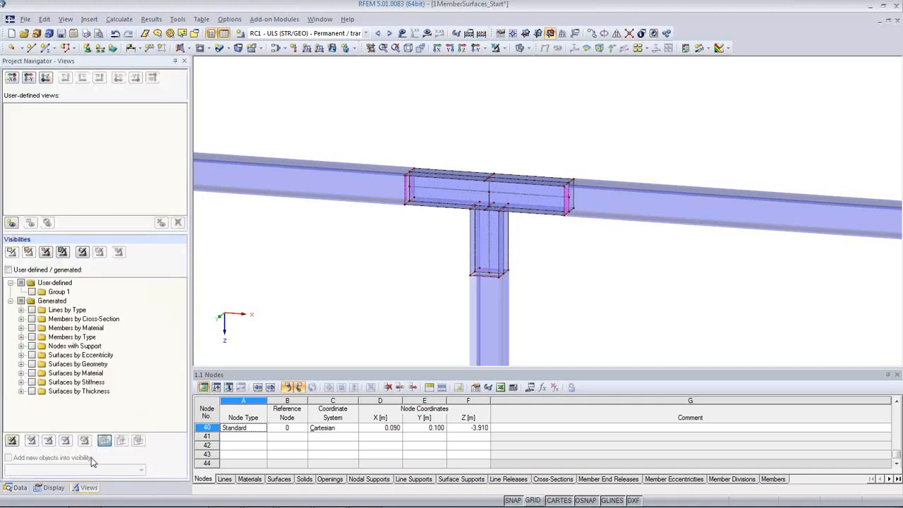
scroll(426, 286, down, 2)
scroll(436, 204, down, 5)
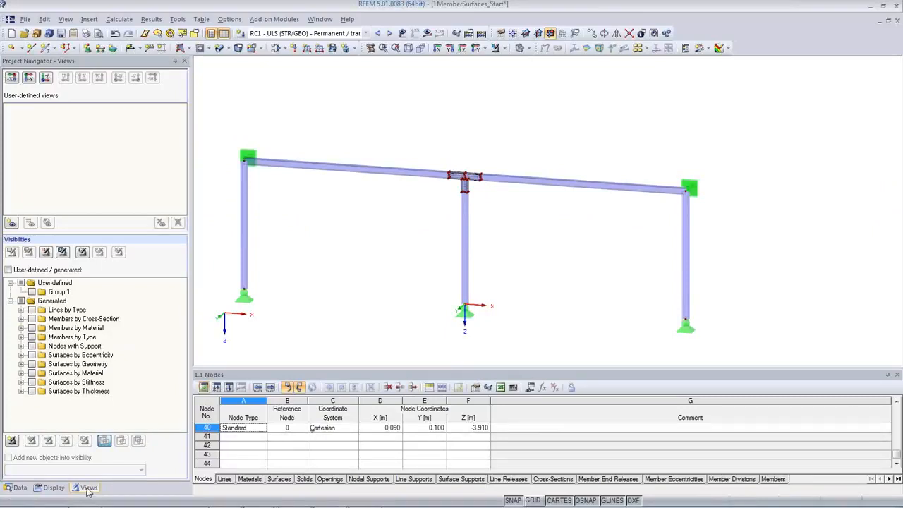
click(21, 373)
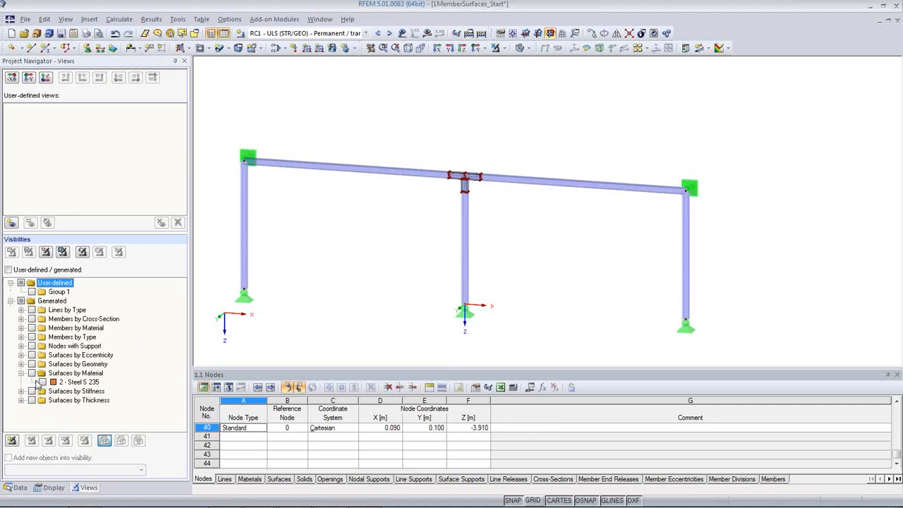
click(32, 373)
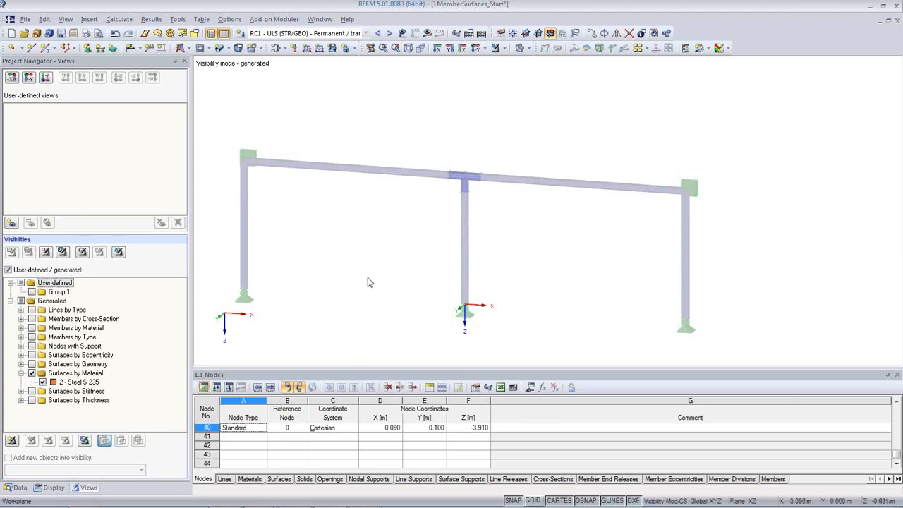
click(32, 328)
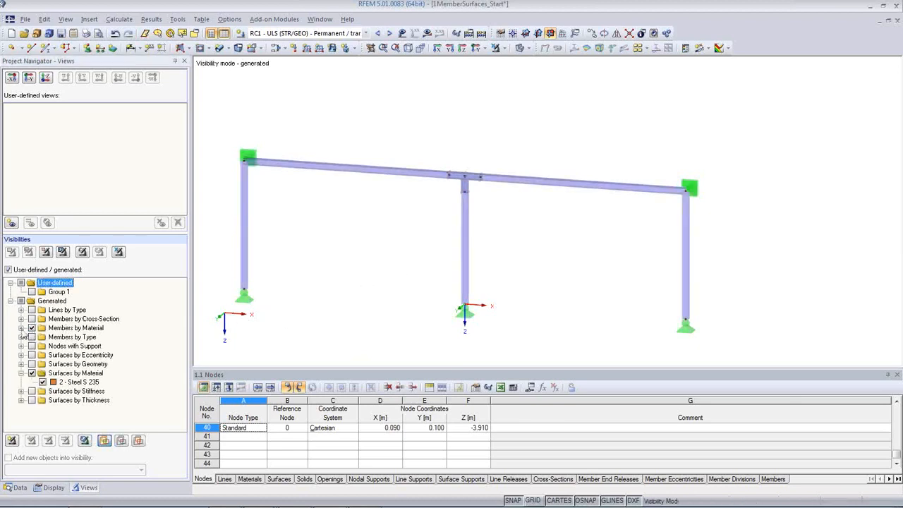
click(21, 328)
ctrl+middle_drag(383, 252, 341, 282)
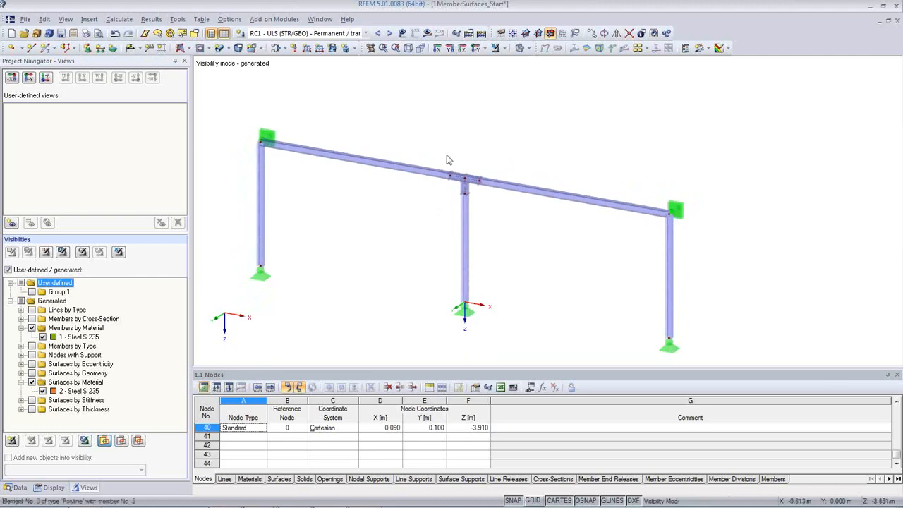
Step: Switch the model display through wireframe to solid rendering and view the whole frame
click(521, 48)
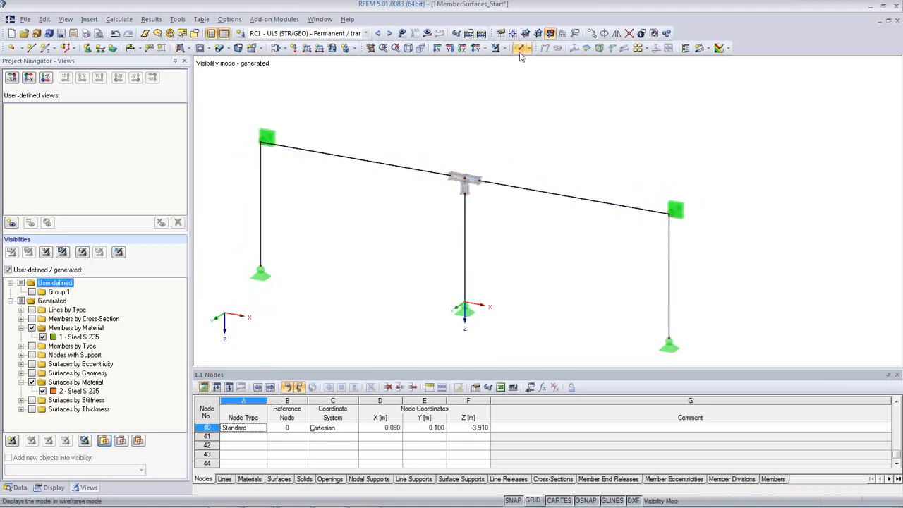
click(522, 50)
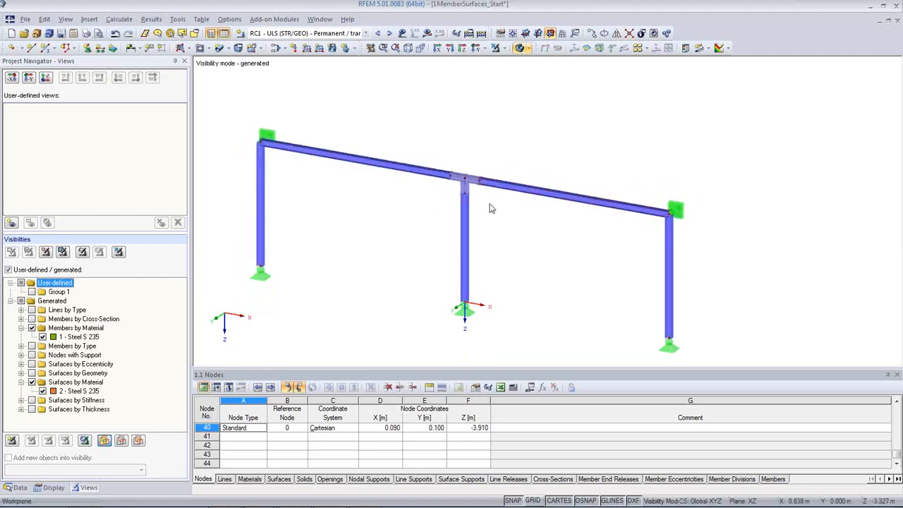
scroll(487, 211, down, 2)
scroll(483, 205, up, 4)
scroll(483, 205, down, 1)
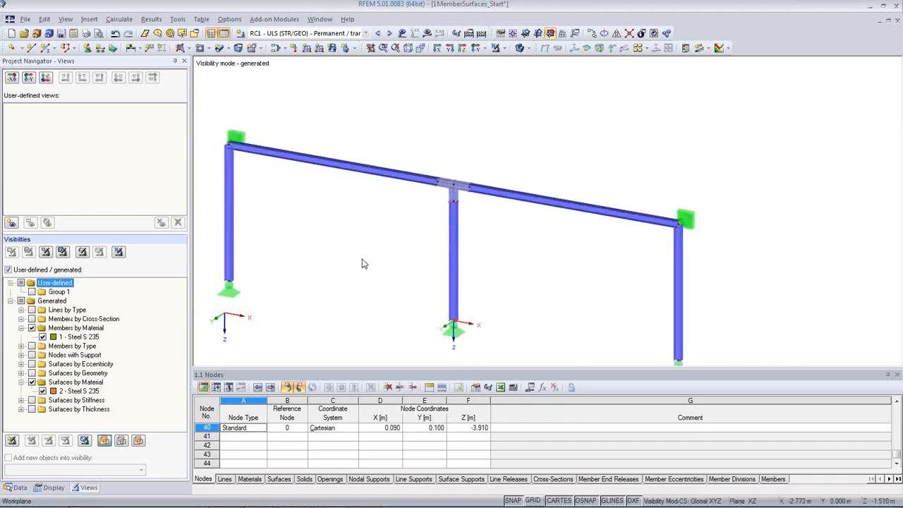
Step: Check in the materials table which frame parts use material 1 and which joint surfaces use plastic material 2
click(251, 478)
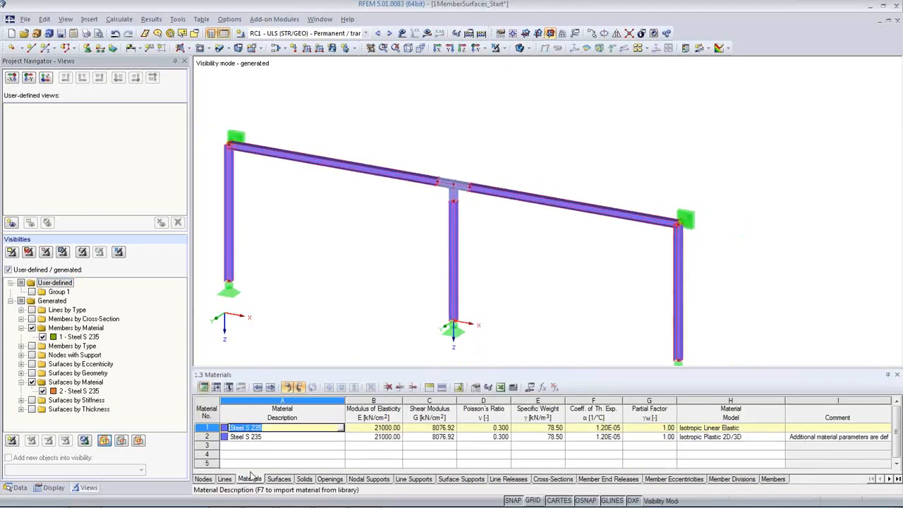
click(289, 437)
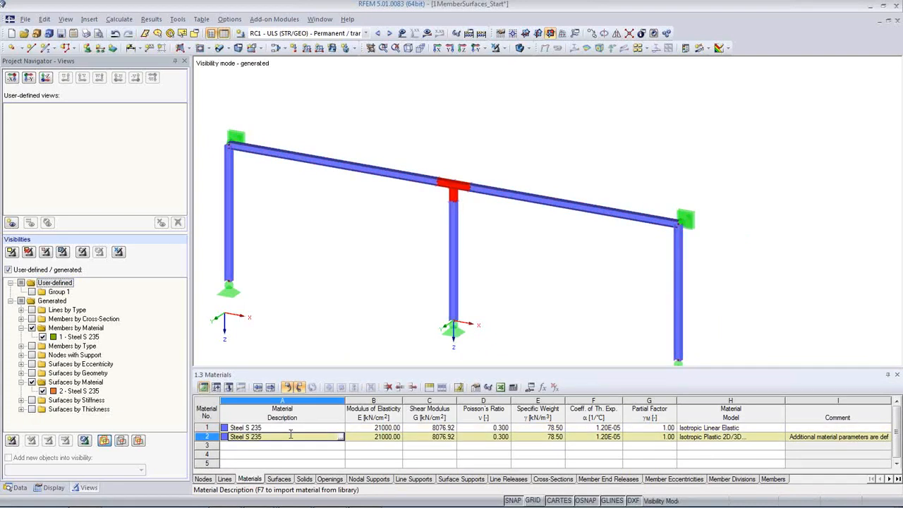
click(285, 427)
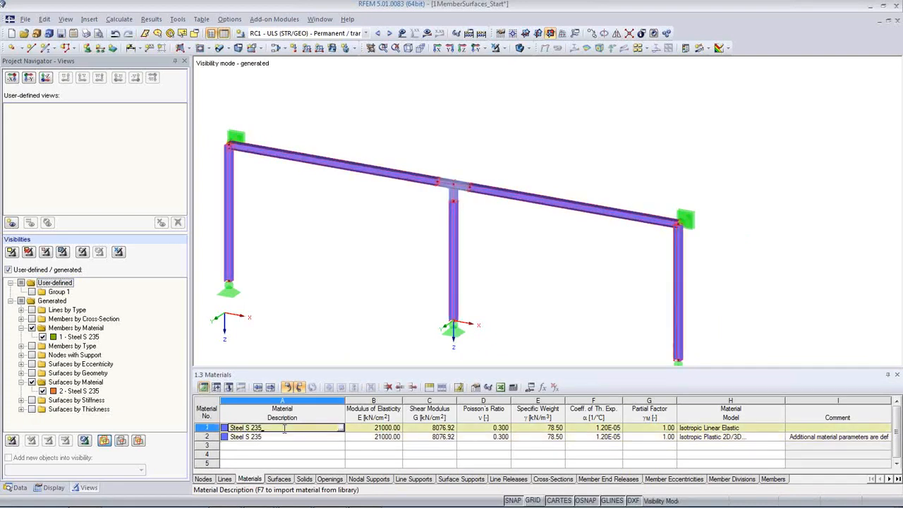
key(Down)
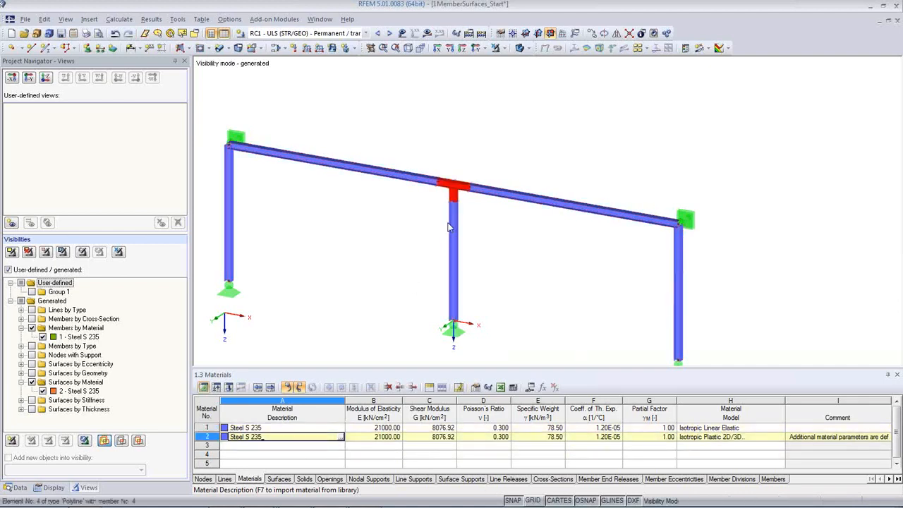
click(292, 428)
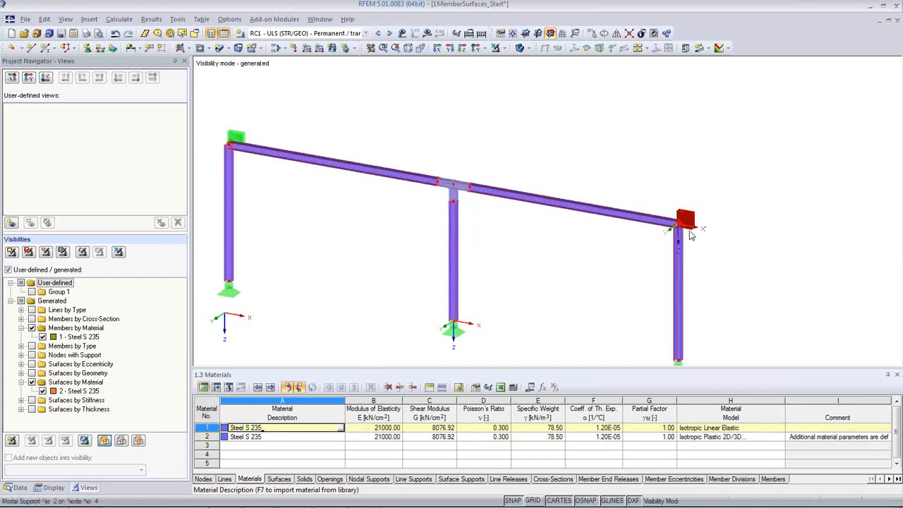
click(304, 437)
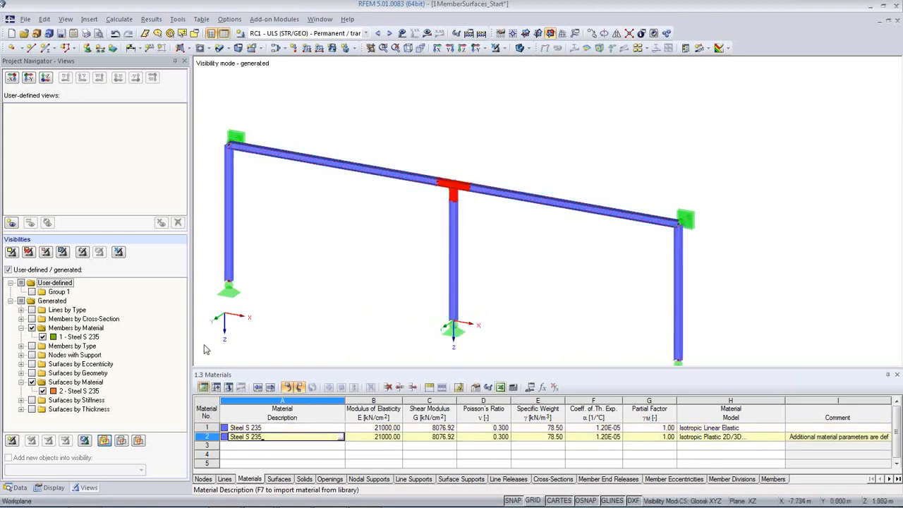
Step: Toggle the visibilities for members by material and surfaces by material to compare the frame members with the joint surfaces
click(32, 329)
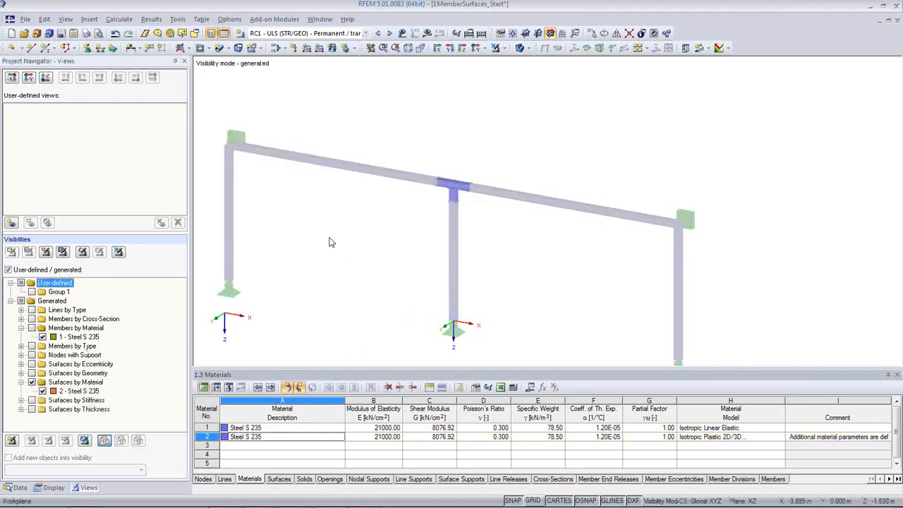
click(347, 169)
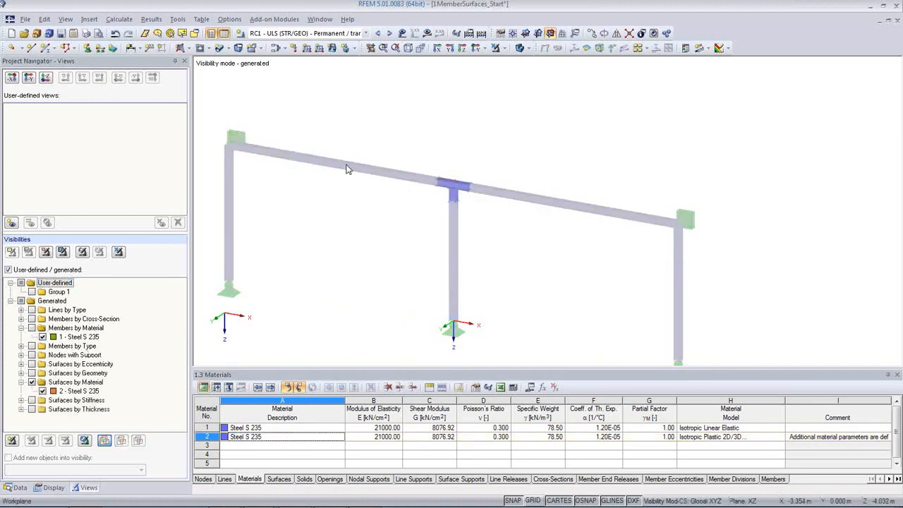
click(32, 328)
click(32, 328)
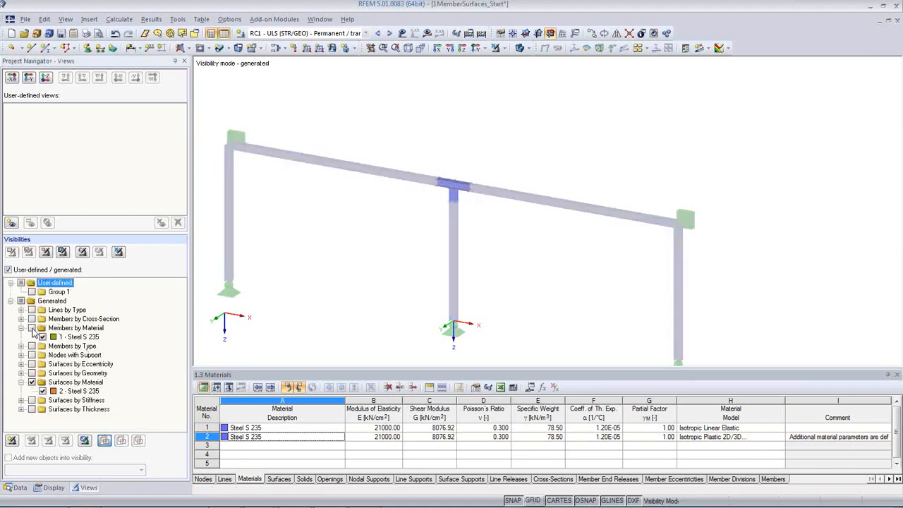
click(32, 382)
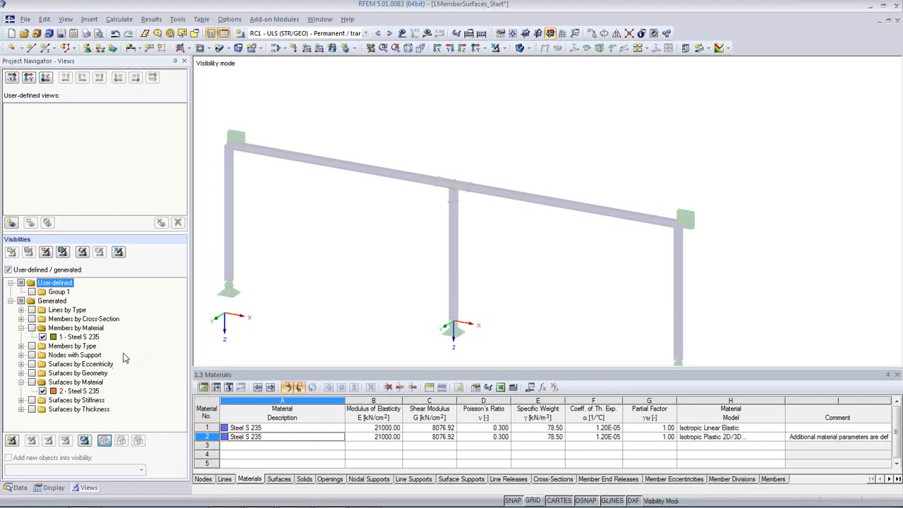
click(31, 329)
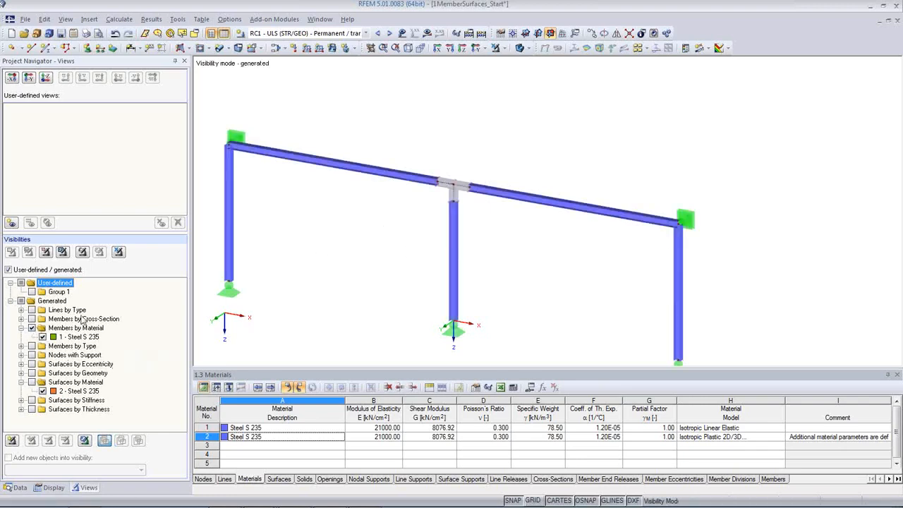
click(31, 383)
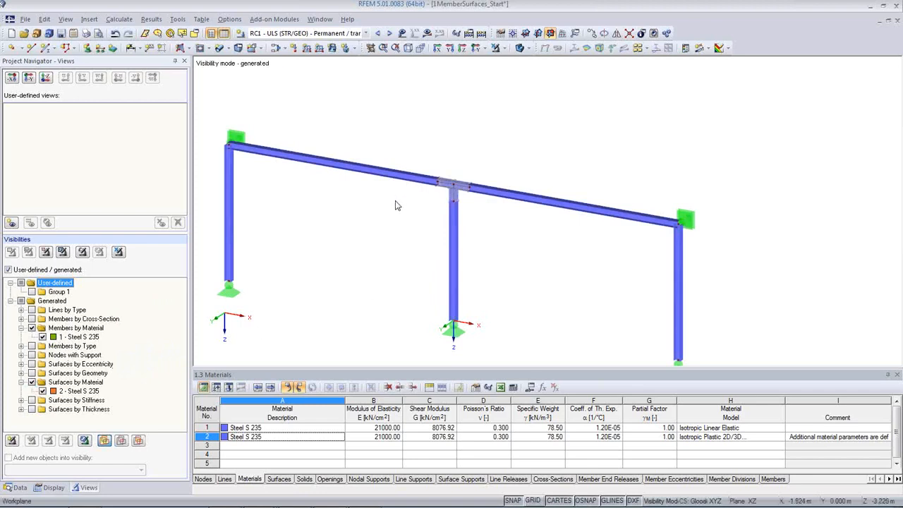
Step: Cancel the visibility mode so that the whole frame is displayed without filters
click(119, 254)
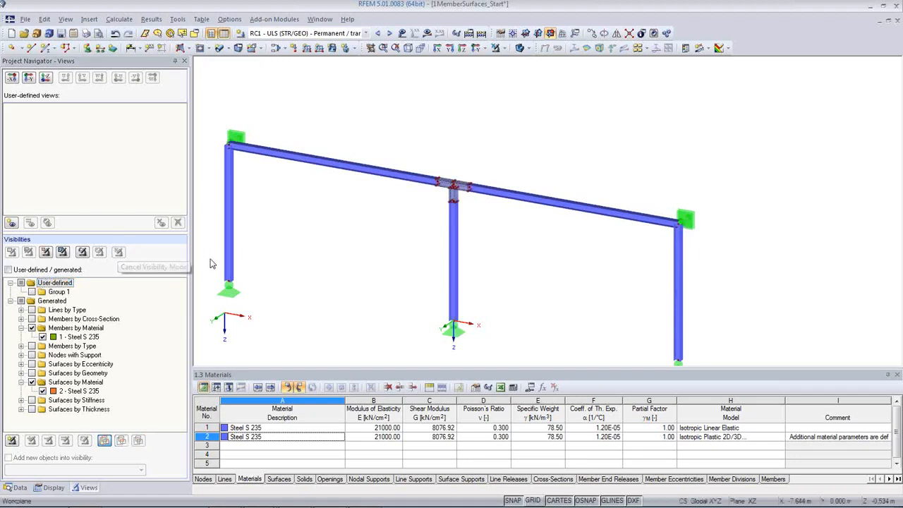
scroll(454, 196, up, 2)
scroll(490, 199, up, 2)
scroll(491, 202, down, 6)
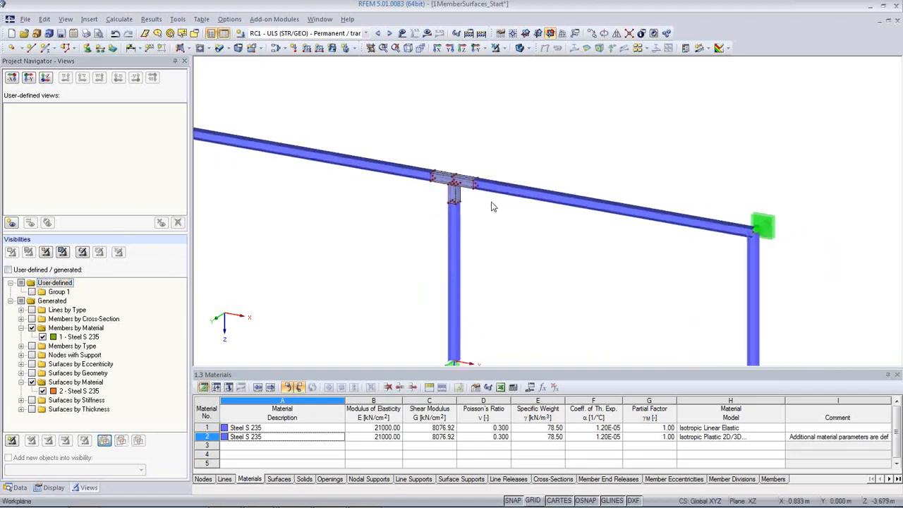
middle_drag(547, 257, 548, 241)
Step: Try to display the RC1 results by starting the calculation, and examine the beam-column joint
click(427, 33)
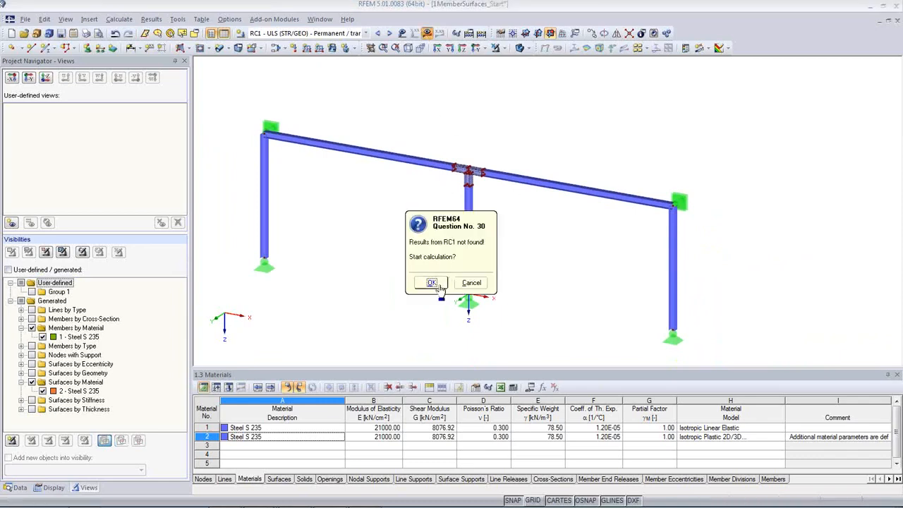
click(431, 282)
scroll(485, 212, up, 2)
scroll(485, 212, up, 5)
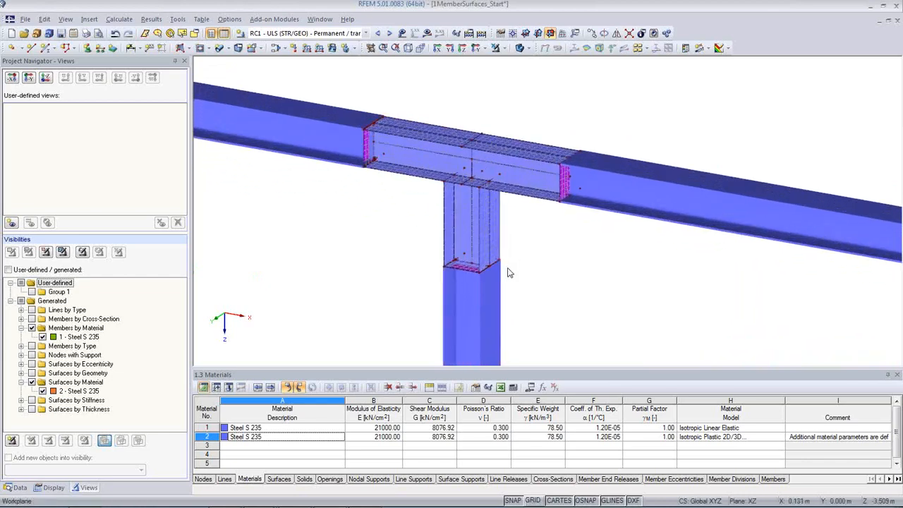
scroll(509, 272, up, 4)
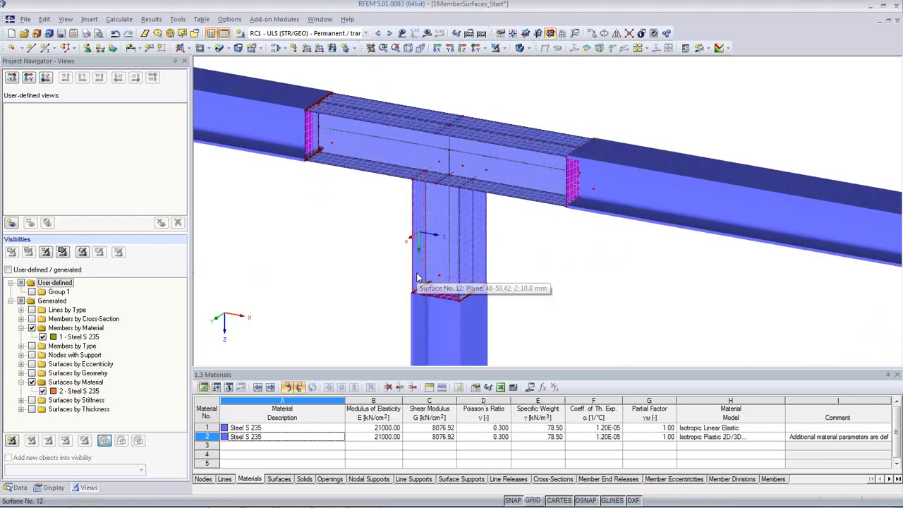
click(372, 175)
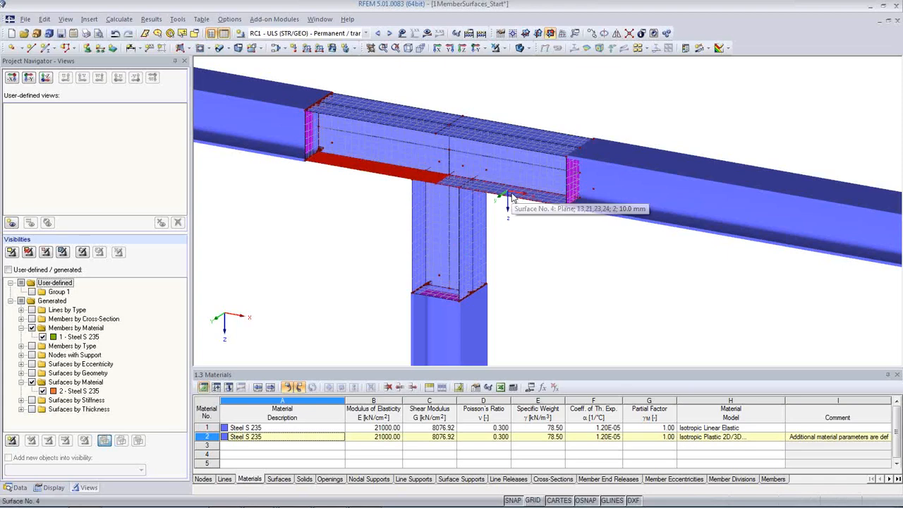
ctrl+click(539, 201)
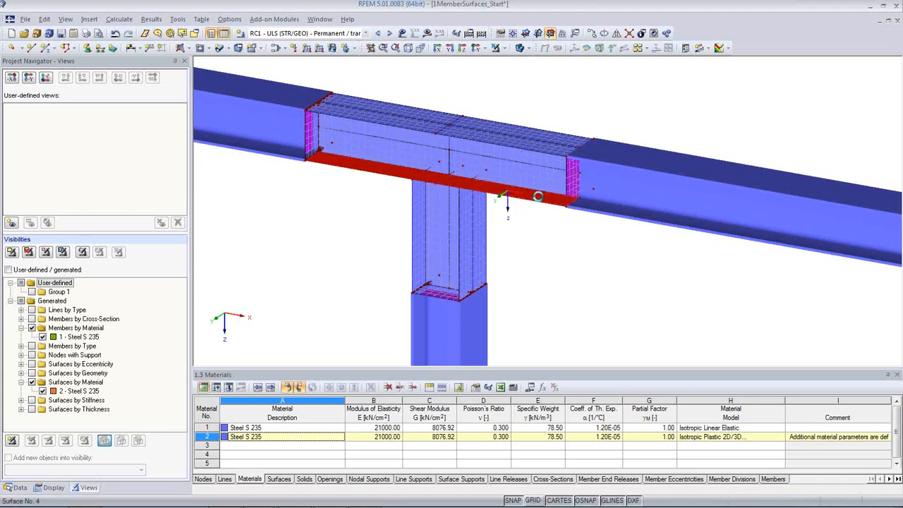
ctrl+click(529, 147)
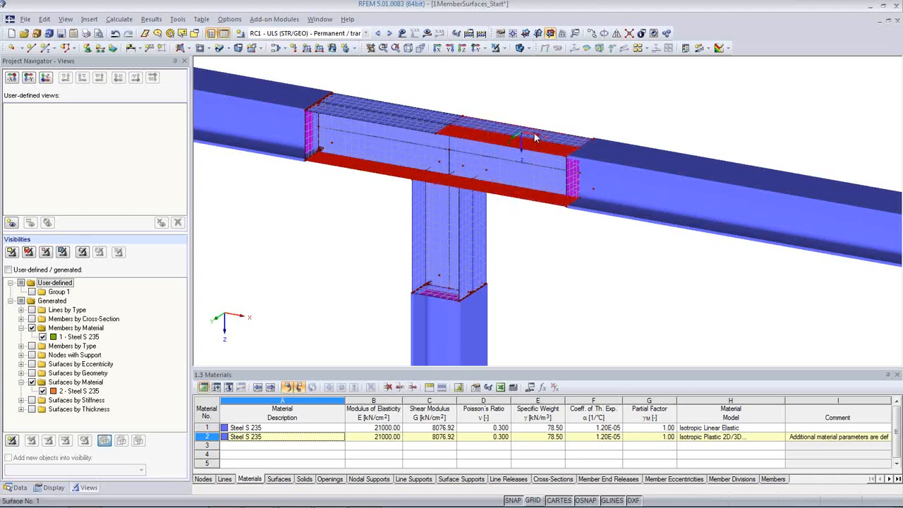
ctrl+click(364, 120)
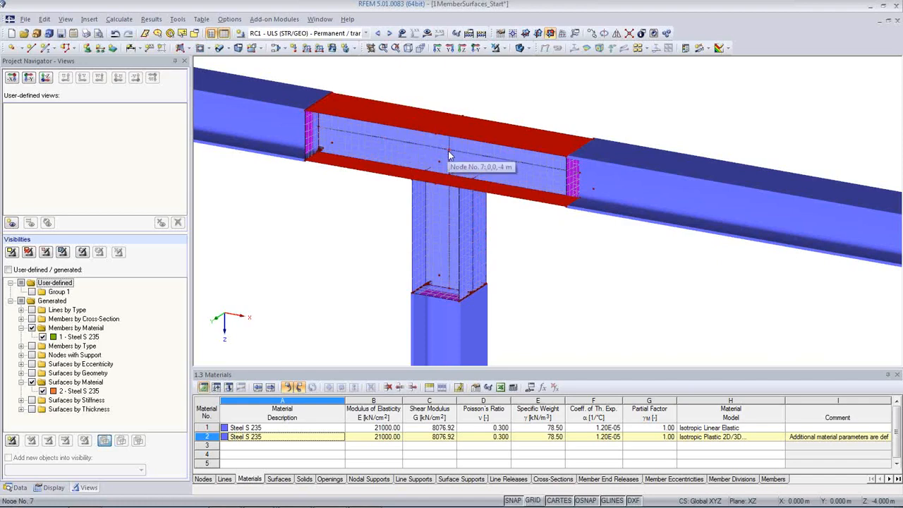
key(Escape)
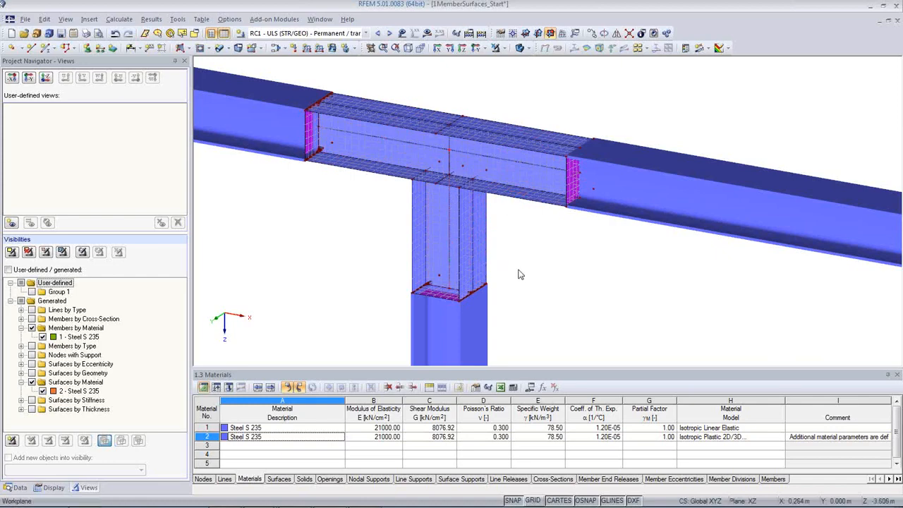
Step: Select all upper and lower beam flange surfaces of the joint (1-4, 6-9) and set their constant thickness to 20 mm
mouse_move(613, 259)
middle_down()
mouse_move(599, 262)
mouse_move(632, 256)
mouse_move(608, 264)
middle_up()
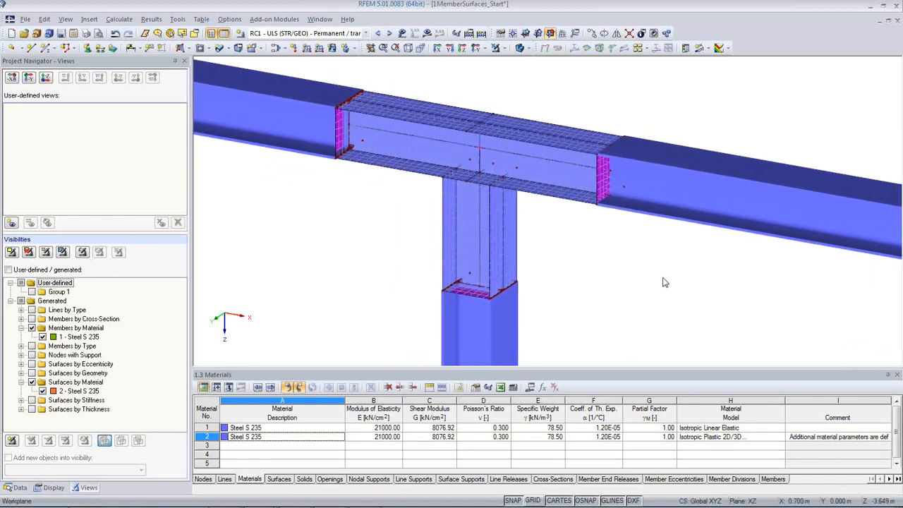
middle_drag(659, 276, 692, 254)
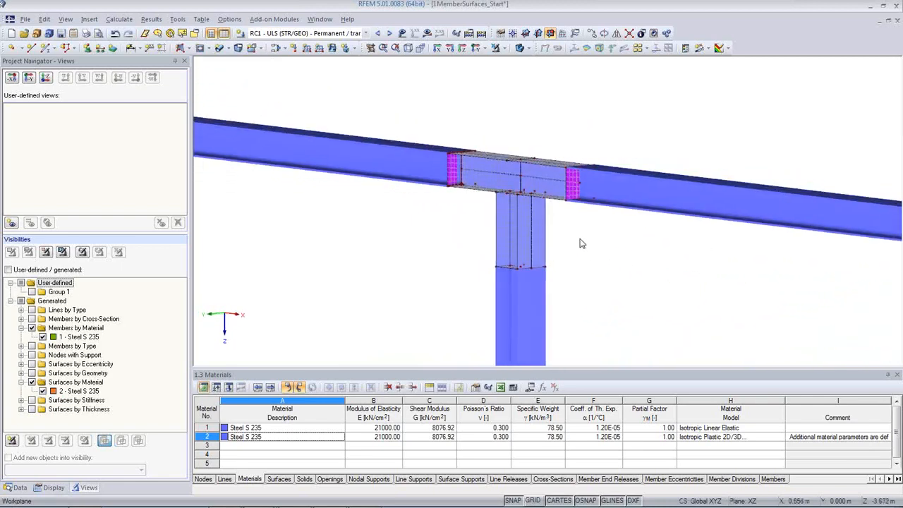
click(521, 178)
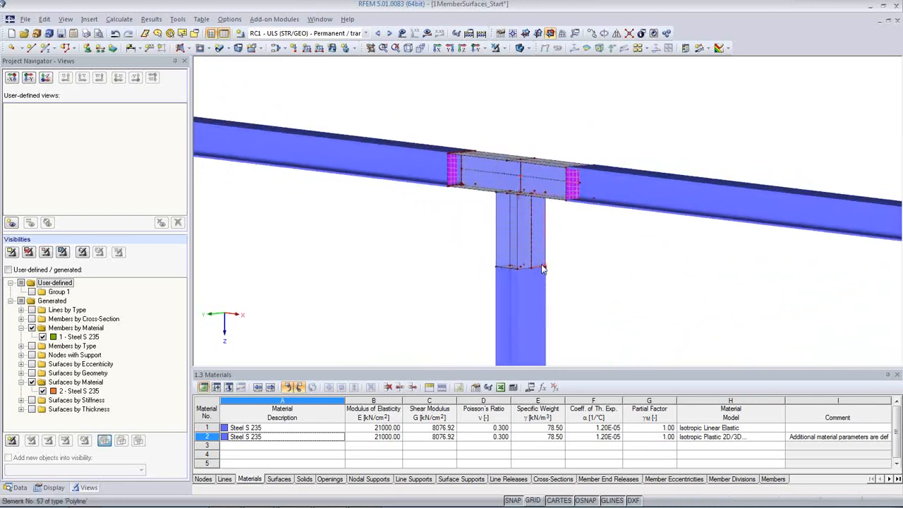
ctrl+middle_drag(645, 254, 647, 170)
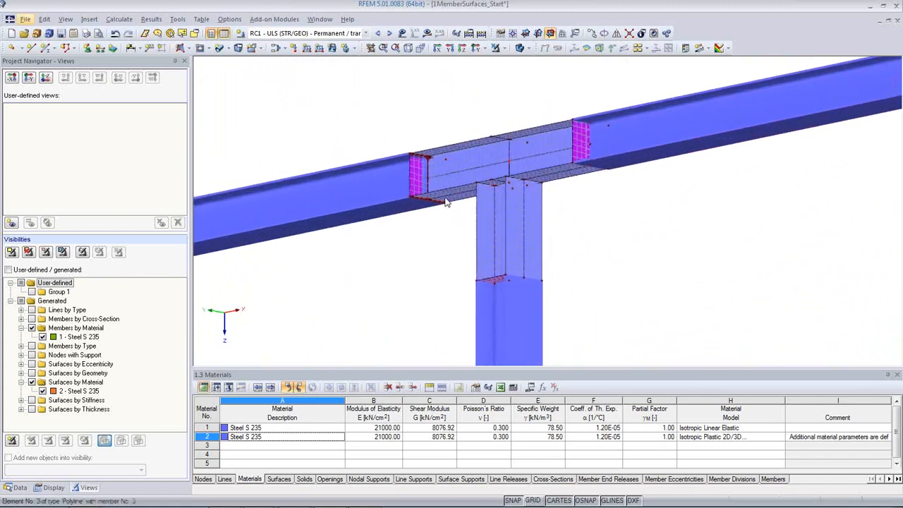
scroll(451, 196, up, 3)
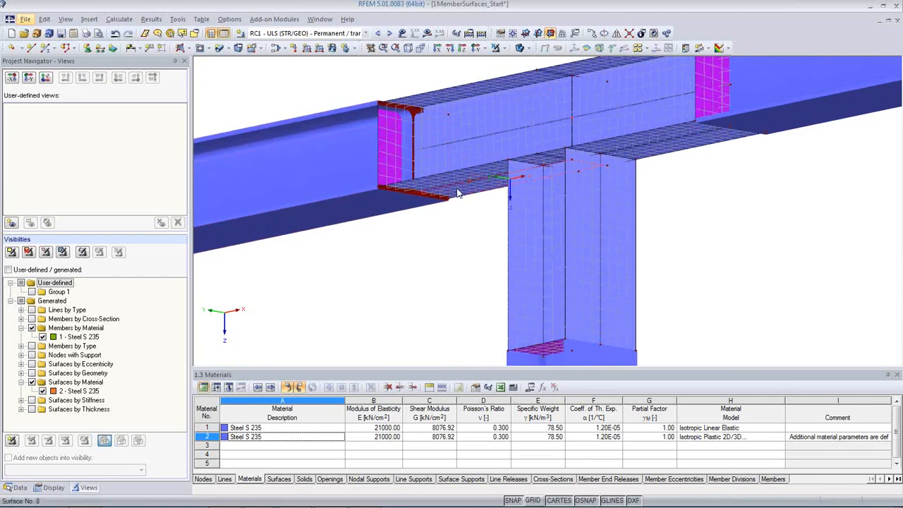
click(449, 182)
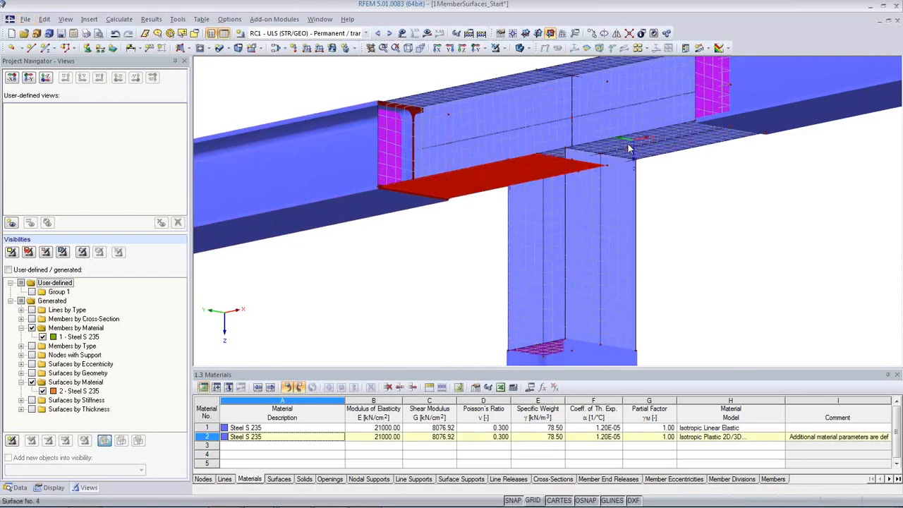
ctrl+click(657, 152)
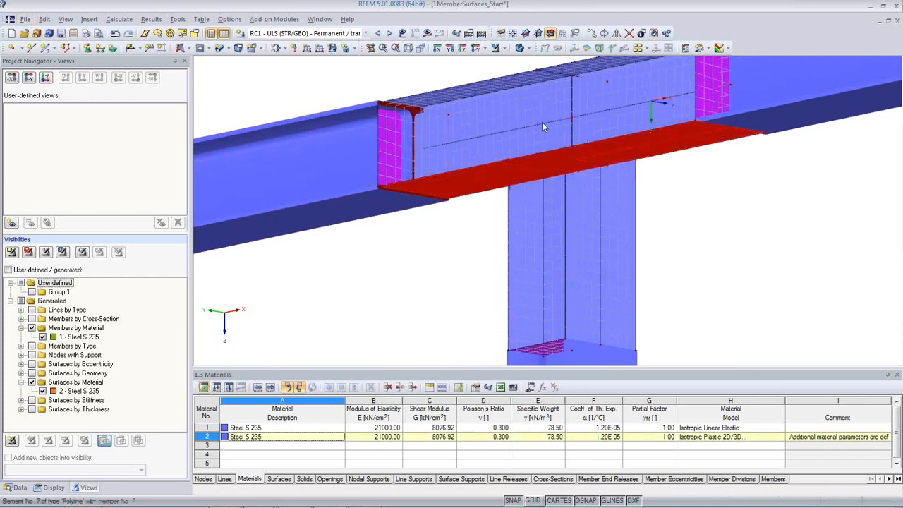
ctrl+click(494, 88)
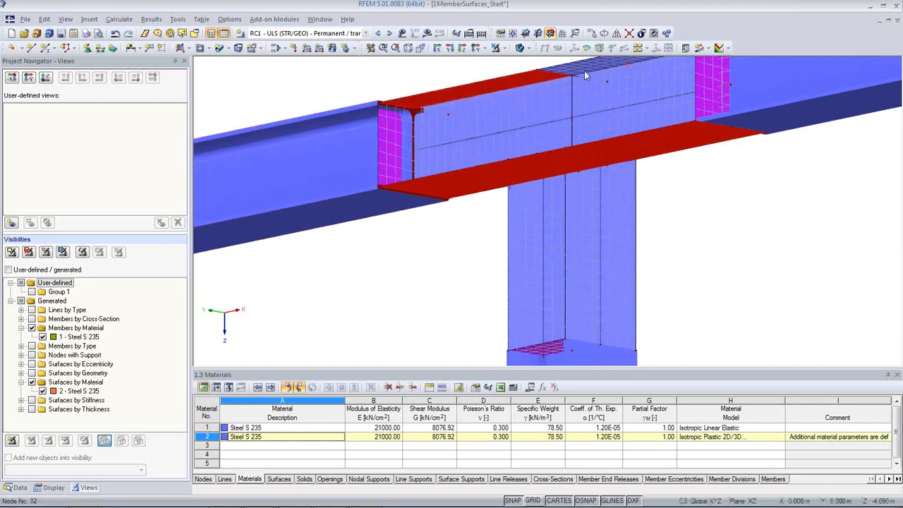
ctrl+middle_drag(629, 162, 553, 151)
ctrl+click(559, 110)
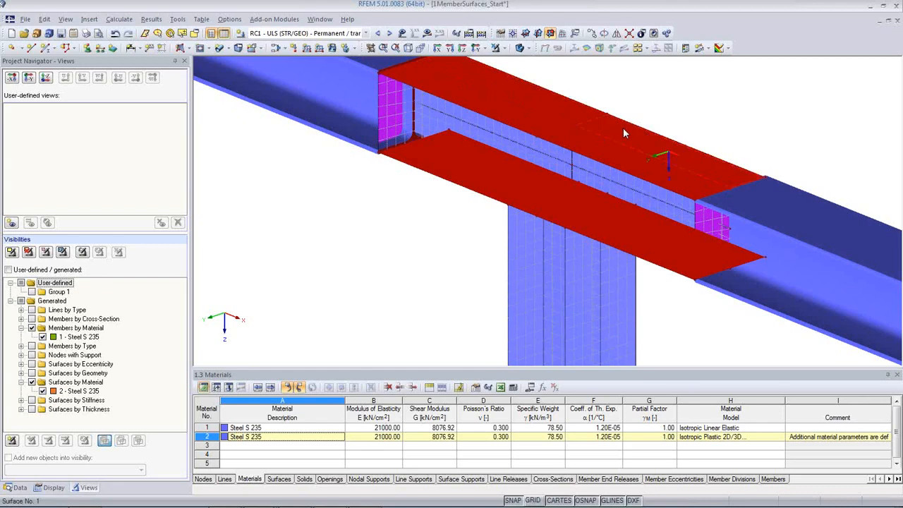
double_click(624, 129)
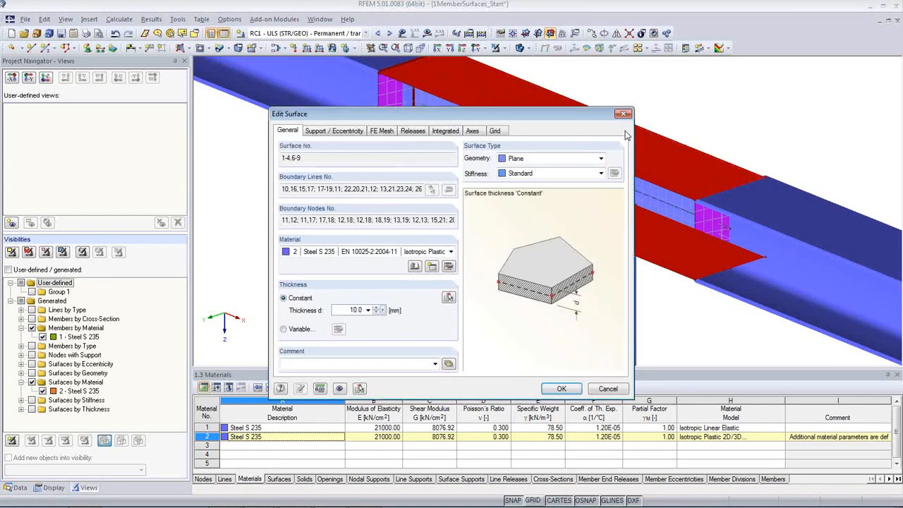
text(20)
click(567, 388)
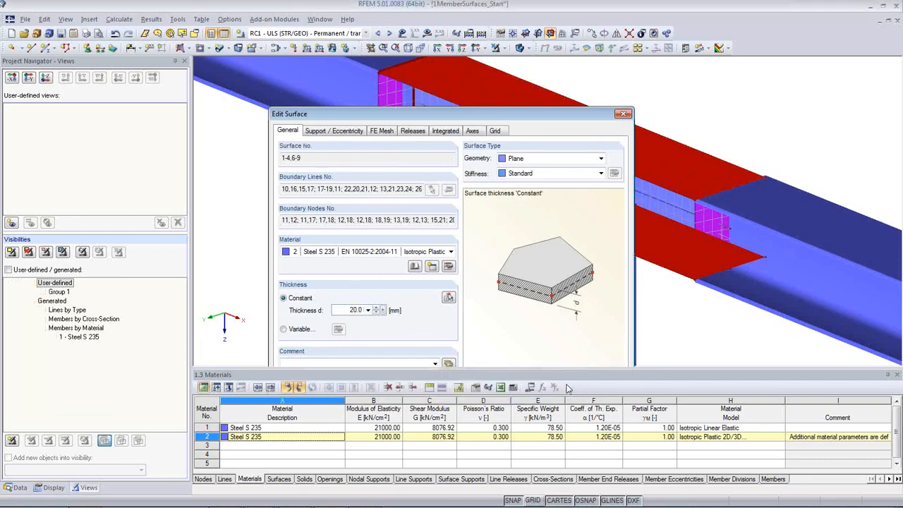
click(414, 296)
scroll(412, 294, down, 3)
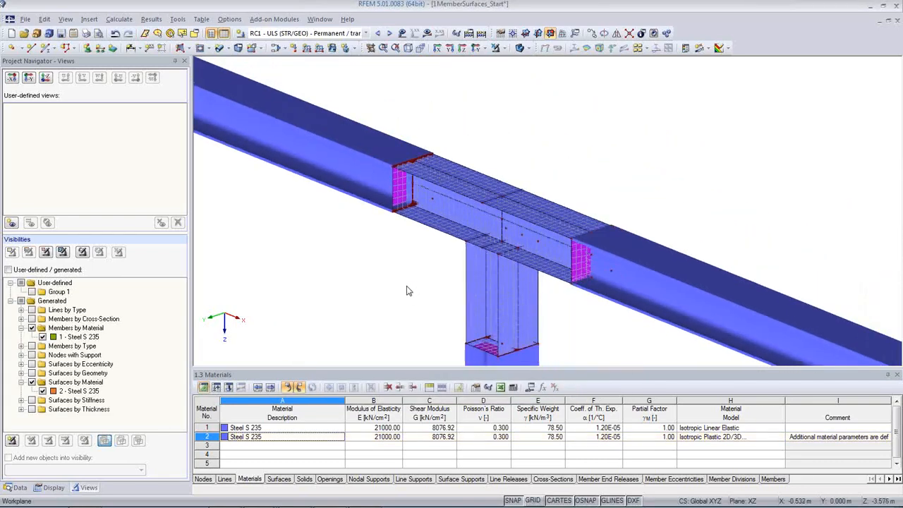
middle_drag(407, 291, 388, 252)
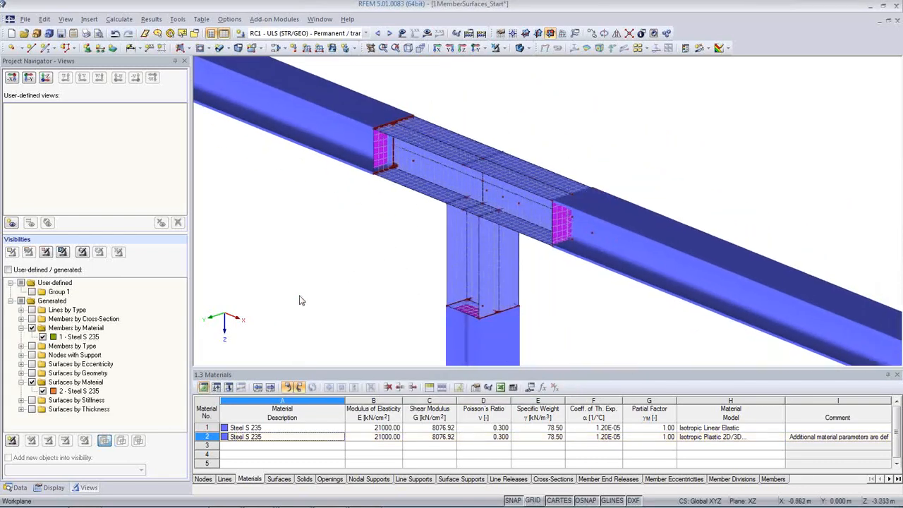
Step: Enable the visibilities for surfaces by geometry and surfaces by thickness, hide the 10 mm surfaces, and use the solid transparent display model
click(32, 373)
click(21, 373)
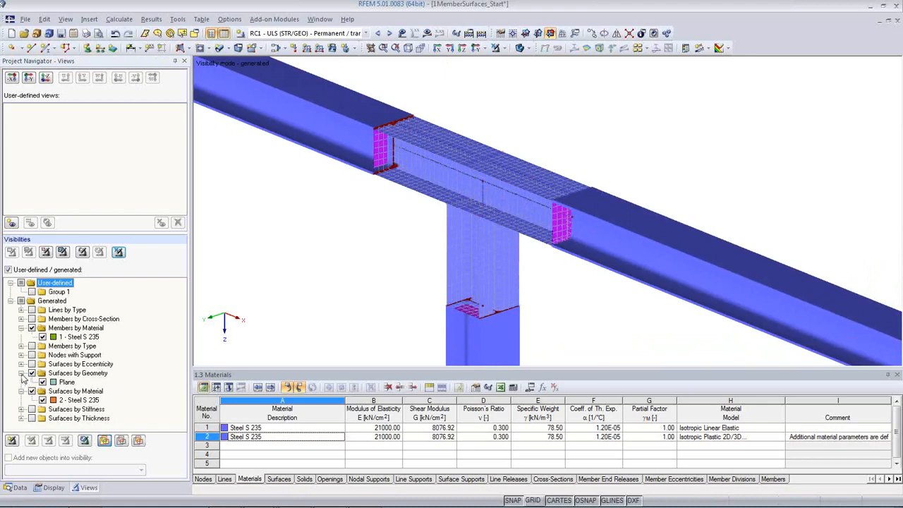
click(21, 418)
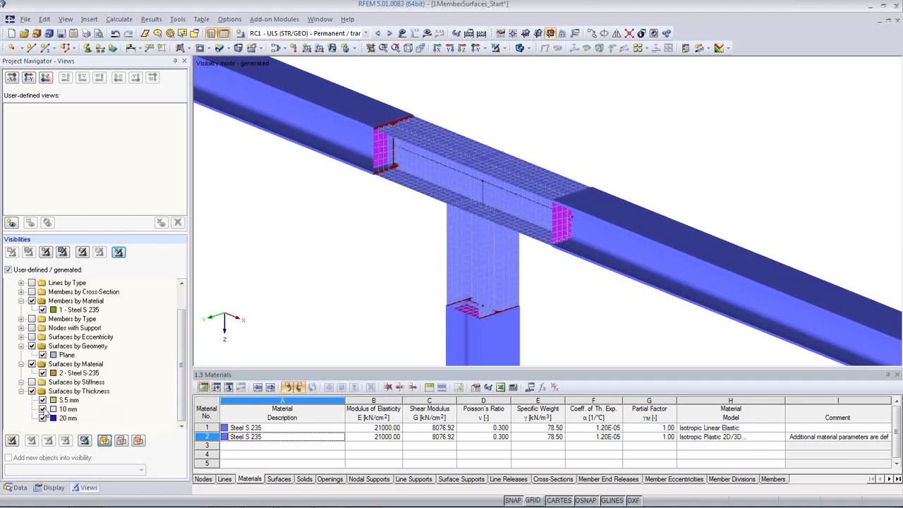
click(523, 48)
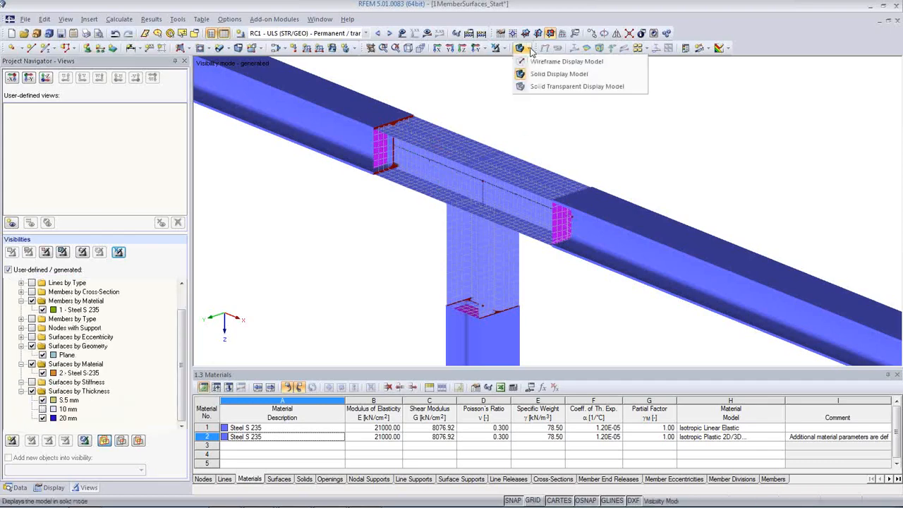
click(531, 87)
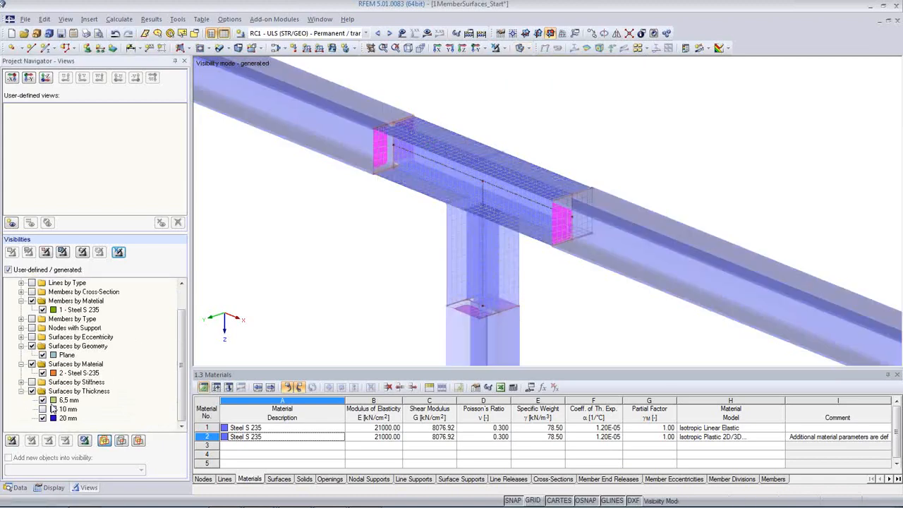
Step: Isolate the 20 mm thick surfaces of the joint by filtering only by surface thickness, and cancel the visibility mode
click(32, 301)
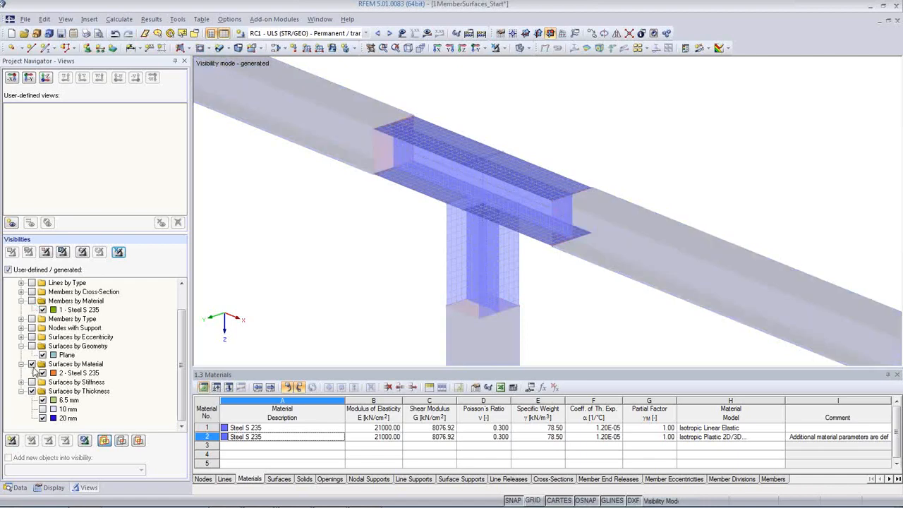
click(32, 365)
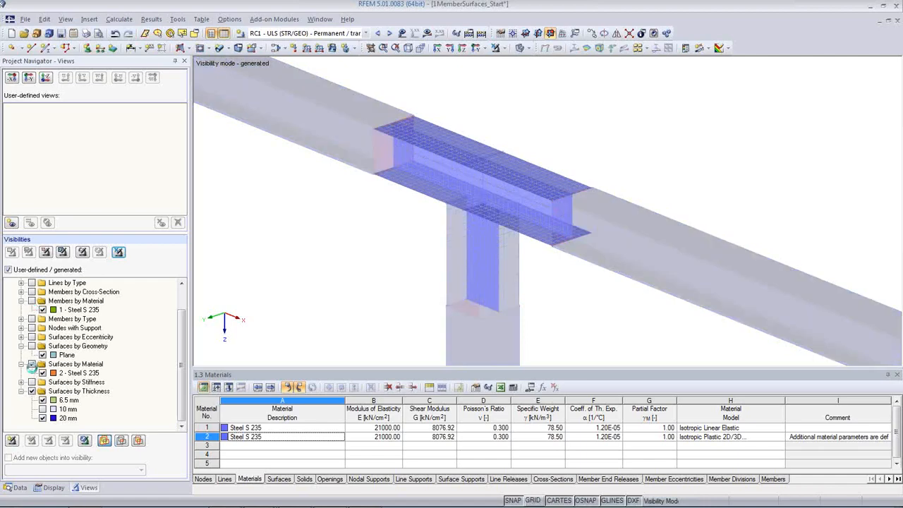
click(43, 410)
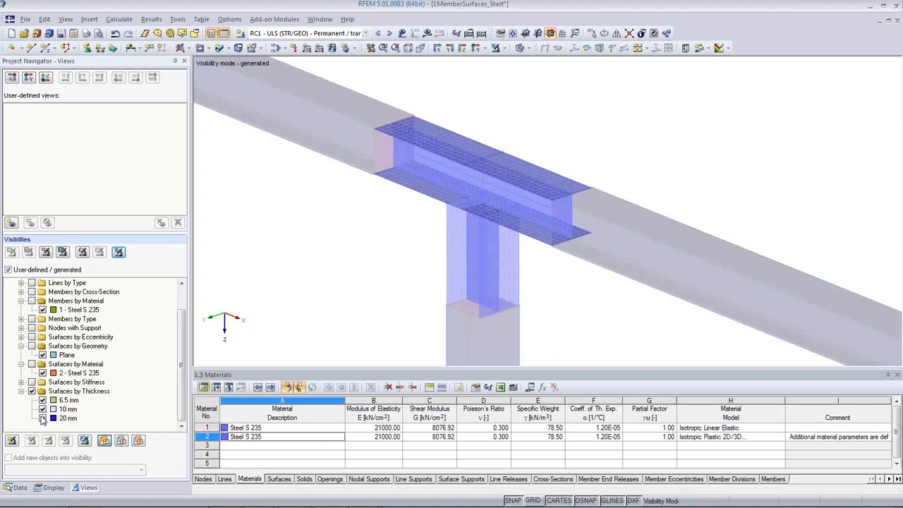
click(43, 419)
click(42, 409)
click(42, 400)
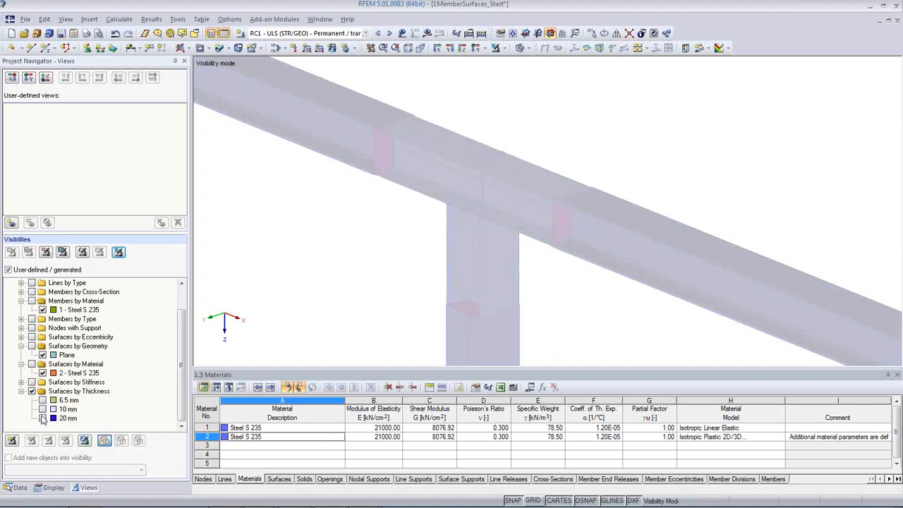
click(43, 419)
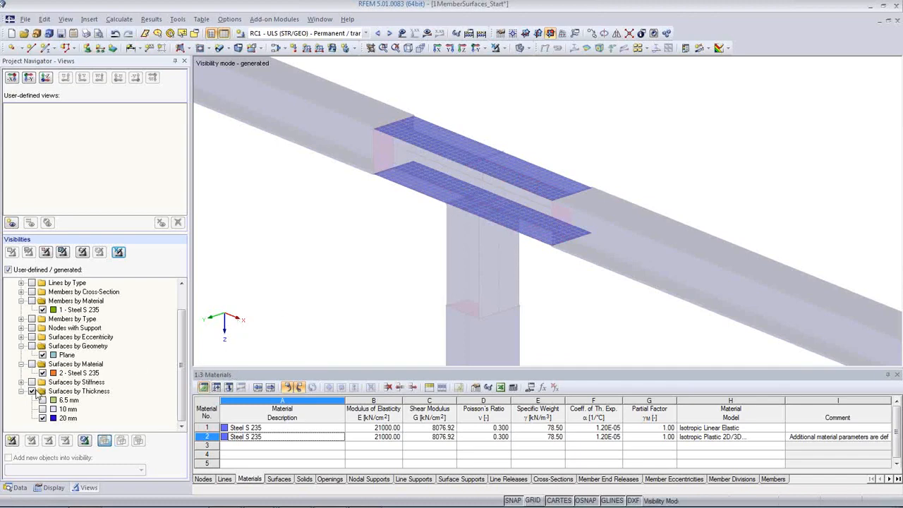
click(120, 252)
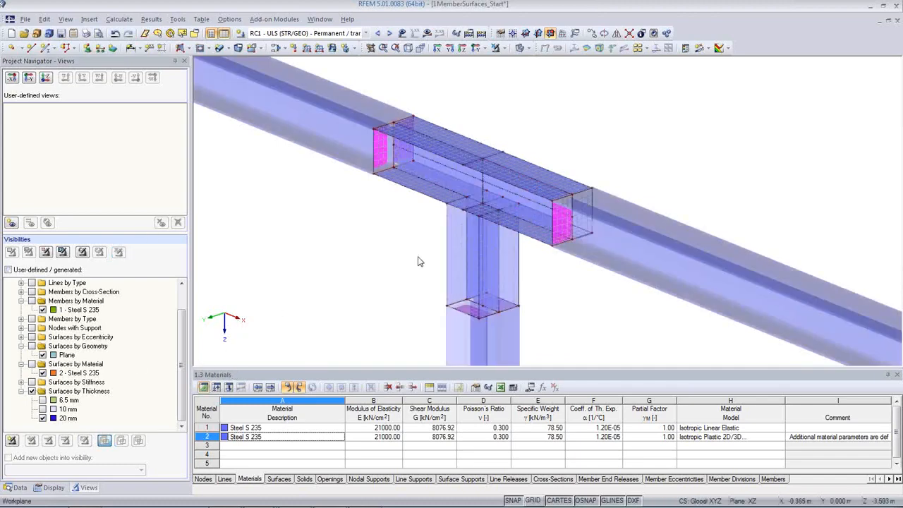
Step: Examine the RC1 maximum equivalent Mises stresses on the joint surfaces where the column meets the lower beam flange
click(432, 283)
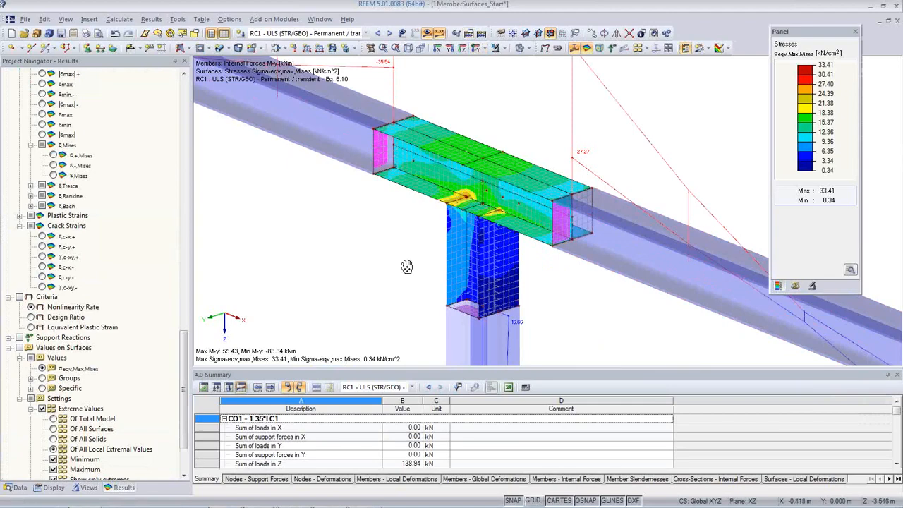
middle_drag(407, 267, 359, 260)
scroll(357, 260, down, 1)
scroll(359, 261, down, 1)
ctrl+middle_drag(473, 311, 511, 251)
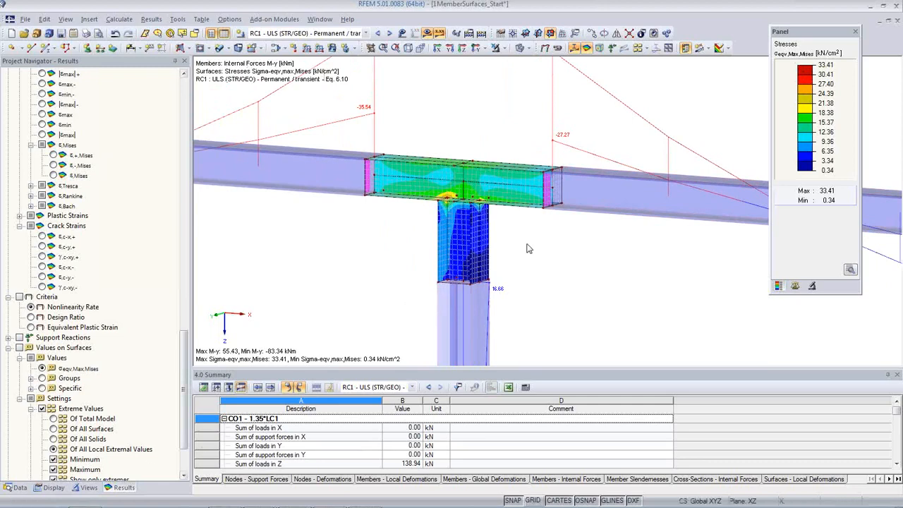
scroll(455, 243, up, 4)
scroll(443, 228, up, 5)
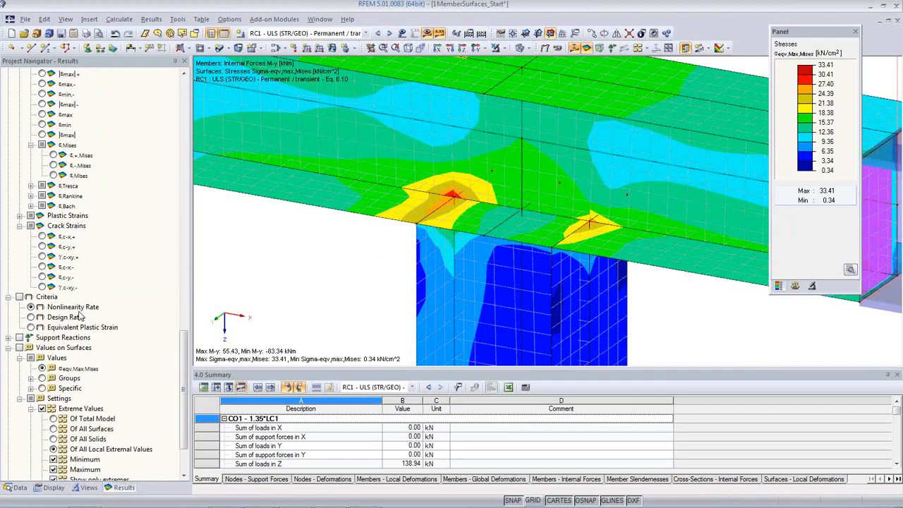
Step: Set the distribution of surface internal forces/stresses to Constant on Elements and inspect the stresses around the column-beam connection
click(56, 487)
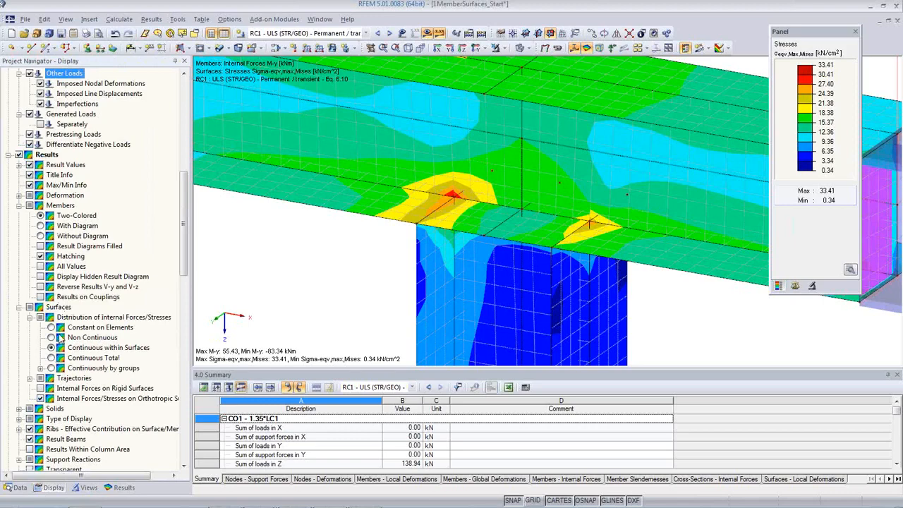
click(51, 328)
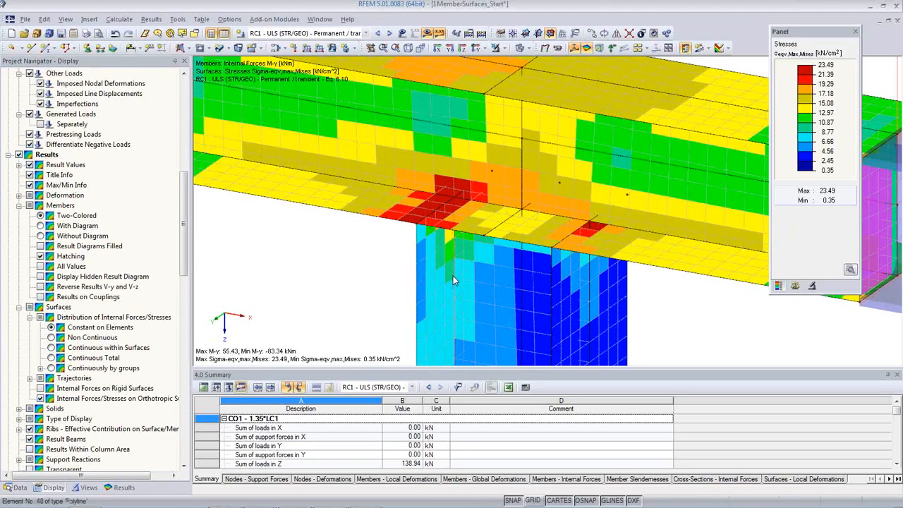
scroll(453, 276, down, 3)
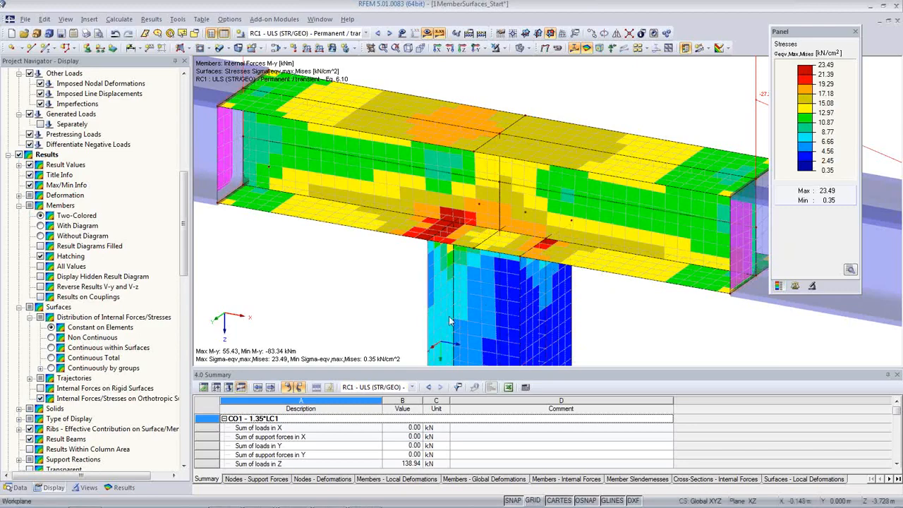
ctrl+middle_drag(564, 312, 498, 283)
scroll(459, 262, up, 3)
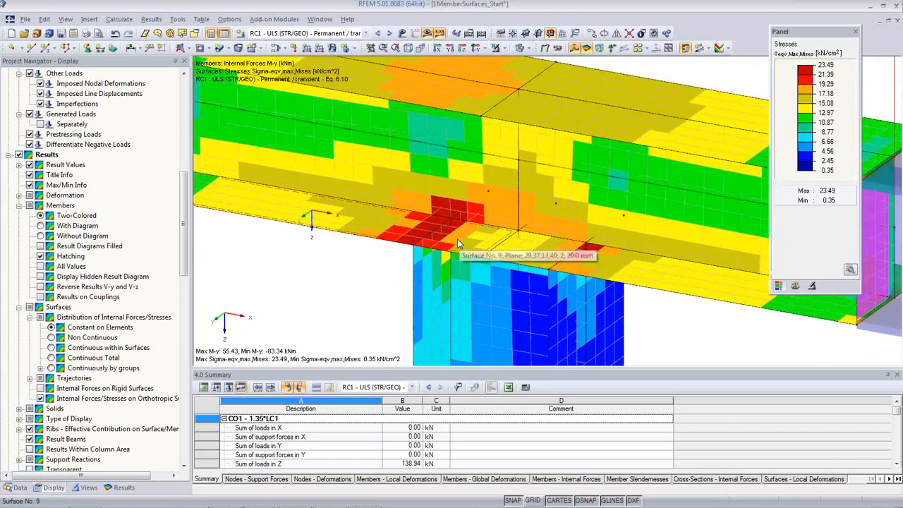
scroll(457, 261, down, 3)
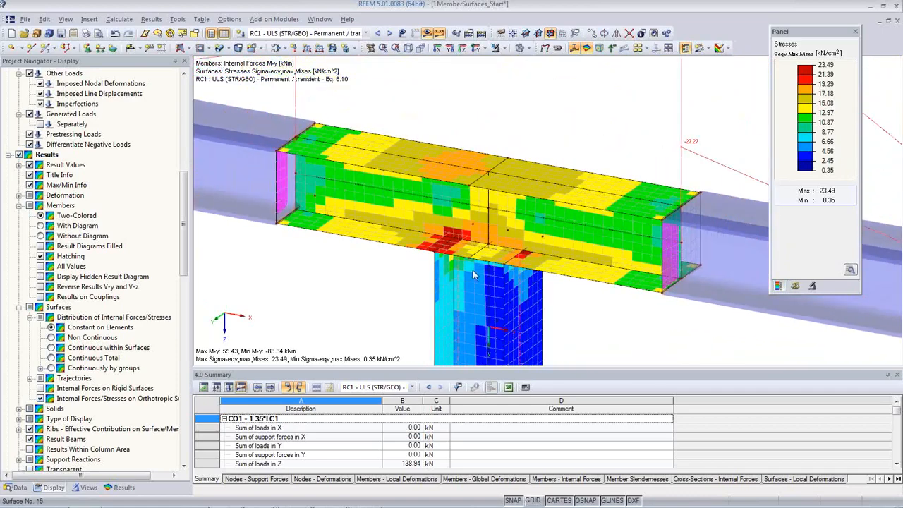
ctrl+middle_drag(558, 288, 602, 274)
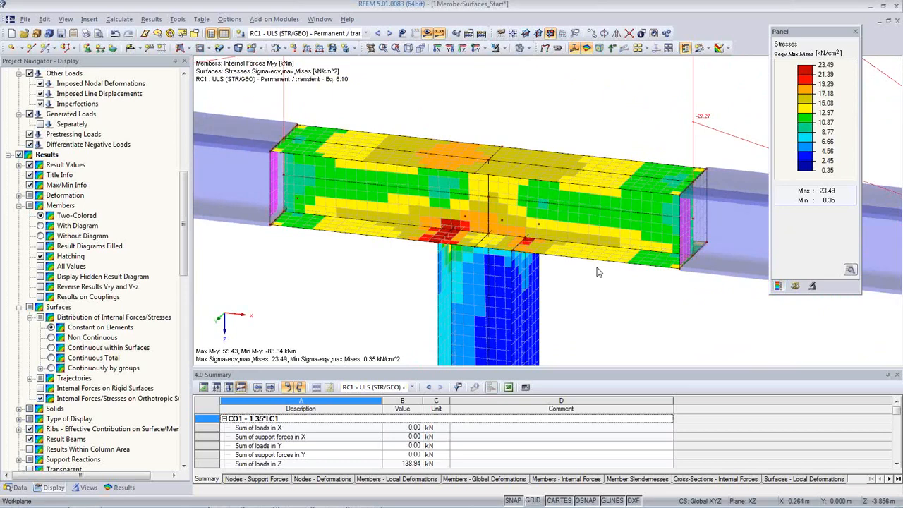
Step: Display the Mises strains on the joint surfaces for RC1
drag(185, 252, 185, 288)
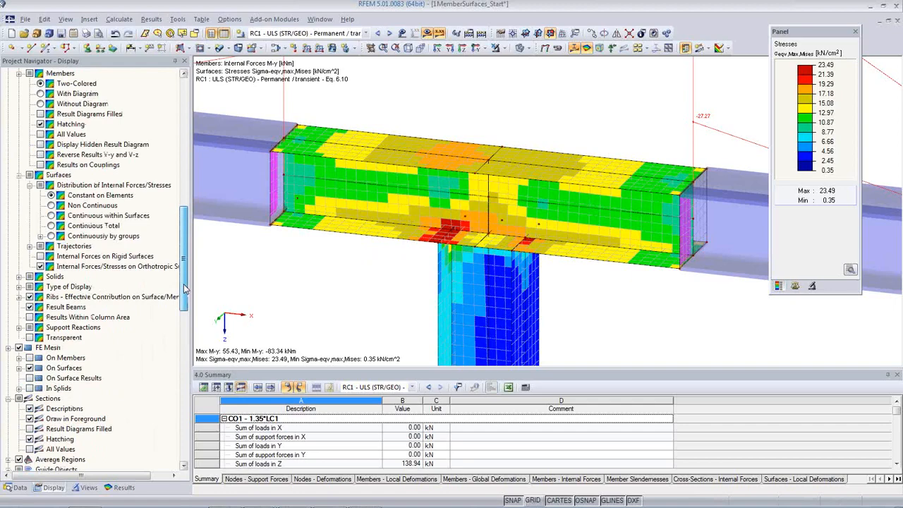
drag(185, 287, 180, 351)
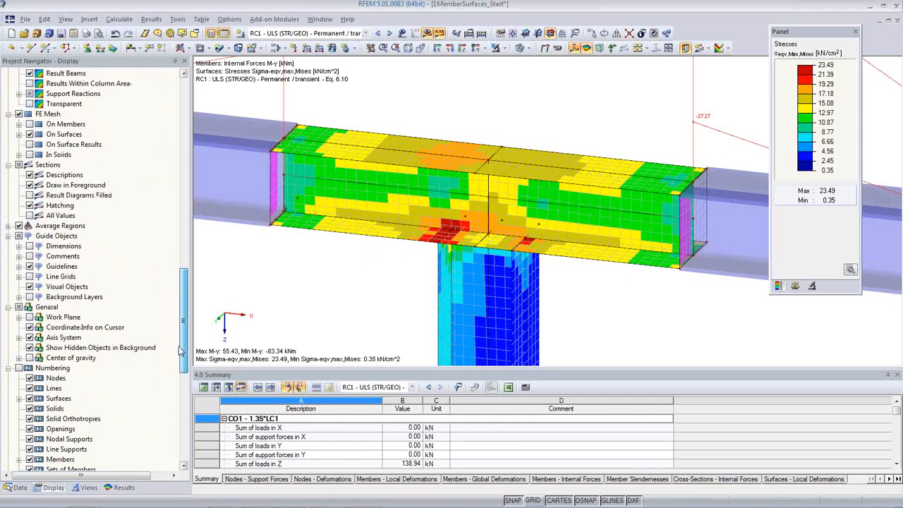
click(124, 488)
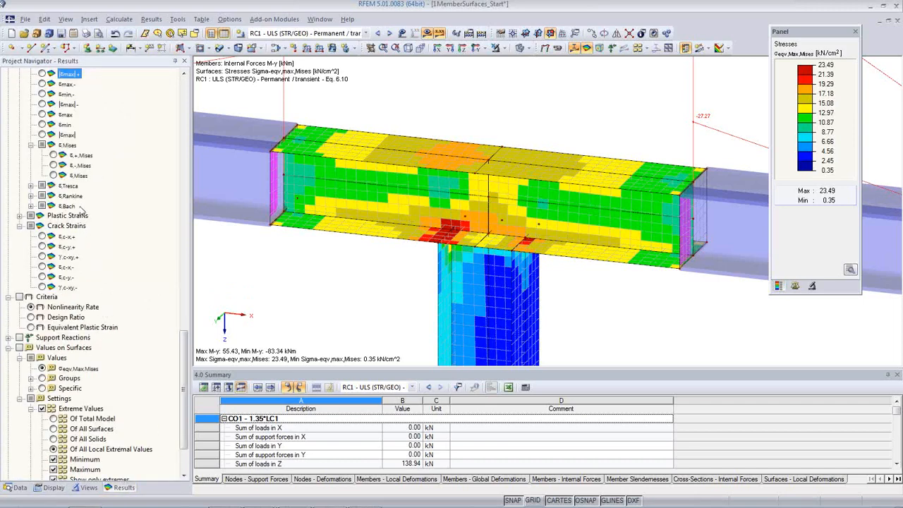
click(53, 175)
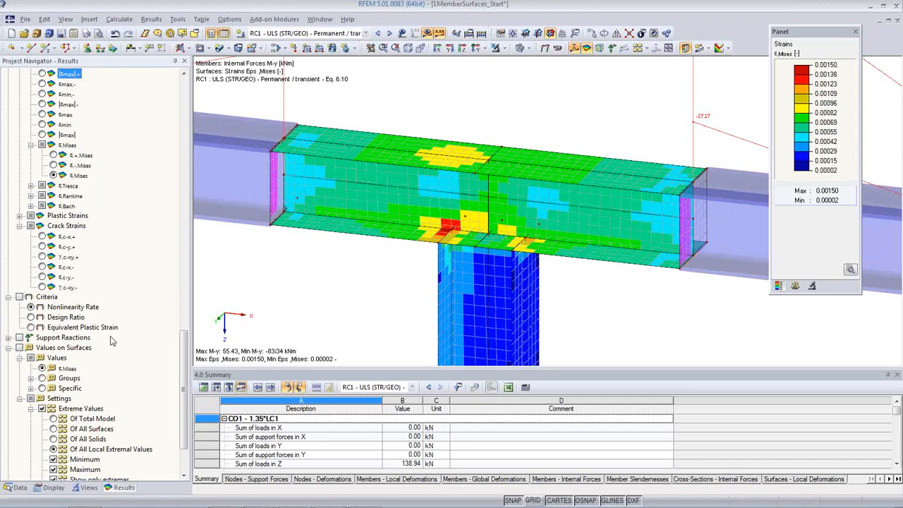
Step: Display the Nonlinearity Rate criterion and examine the plasticized elements at the lower beam flange above the column
click(20, 298)
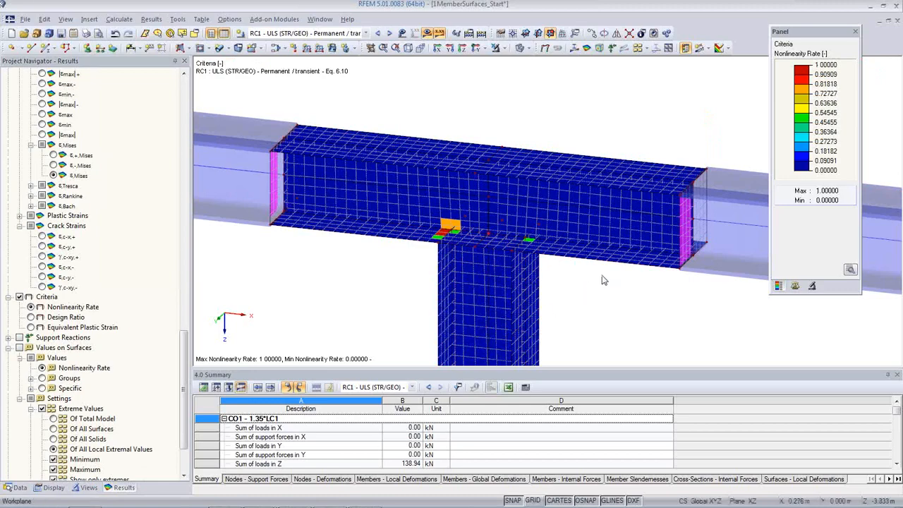
ctrl+middle_drag(607, 275, 736, 290)
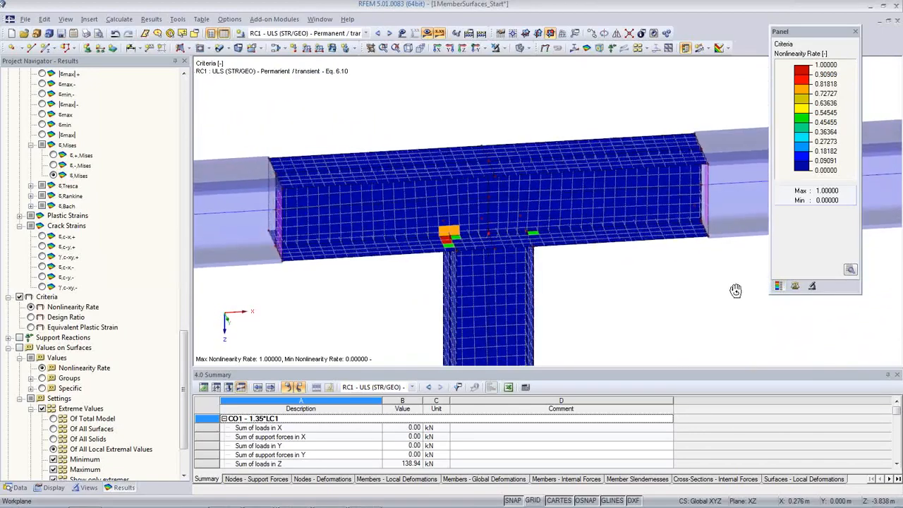
scroll(452, 243, up, 4)
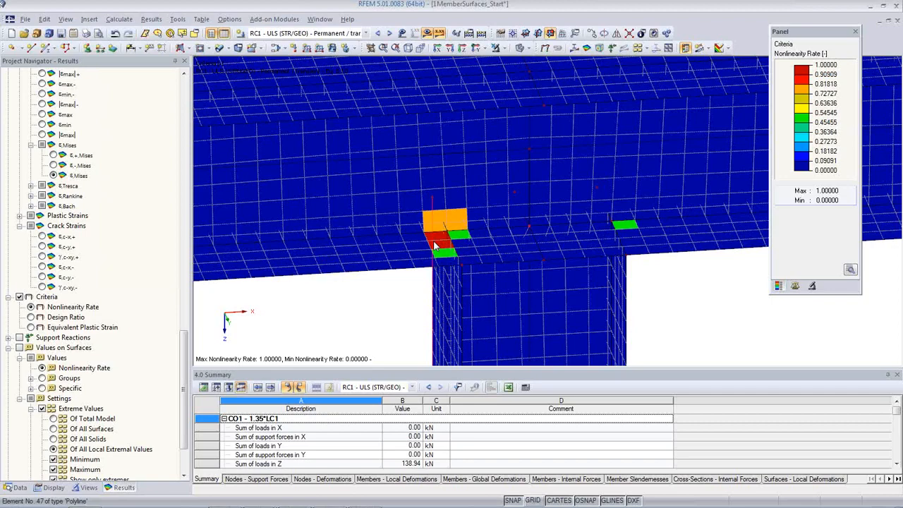
scroll(435, 245, down, 5)
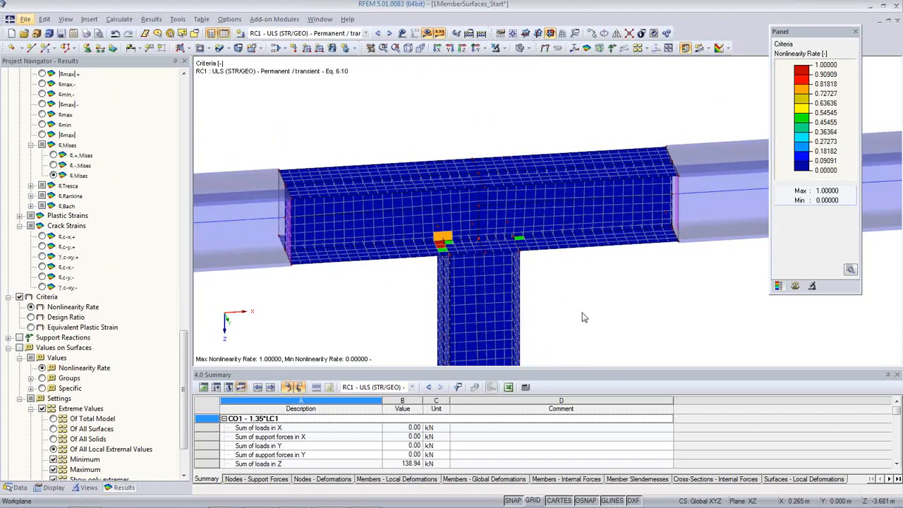
middle_drag(583, 309, 567, 255)
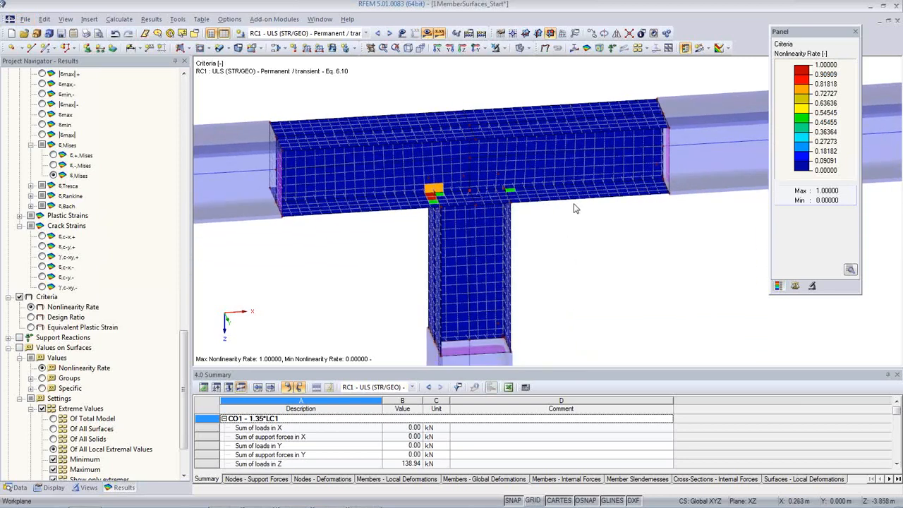
Step: Display the surface stresses sigma-x,+ and examine their distribution over the beam and column parts of the joint
drag(180, 342, 180, 123)
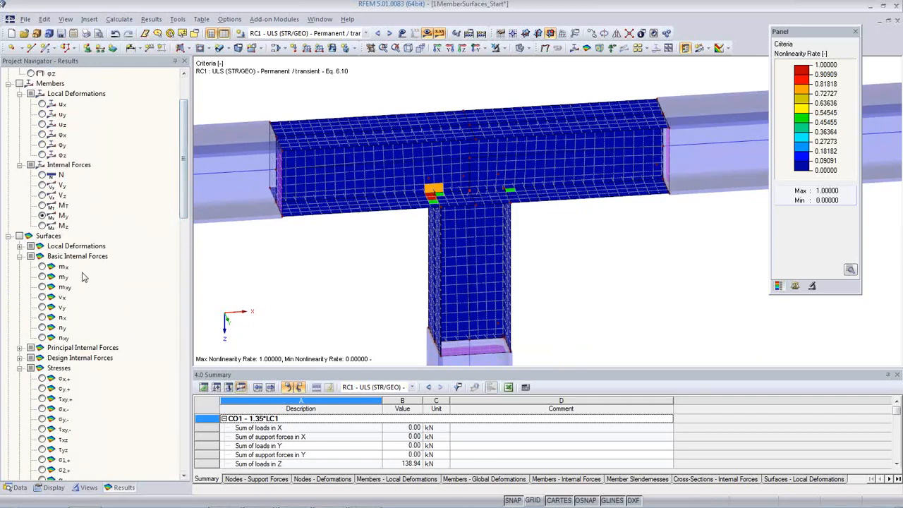
click(43, 379)
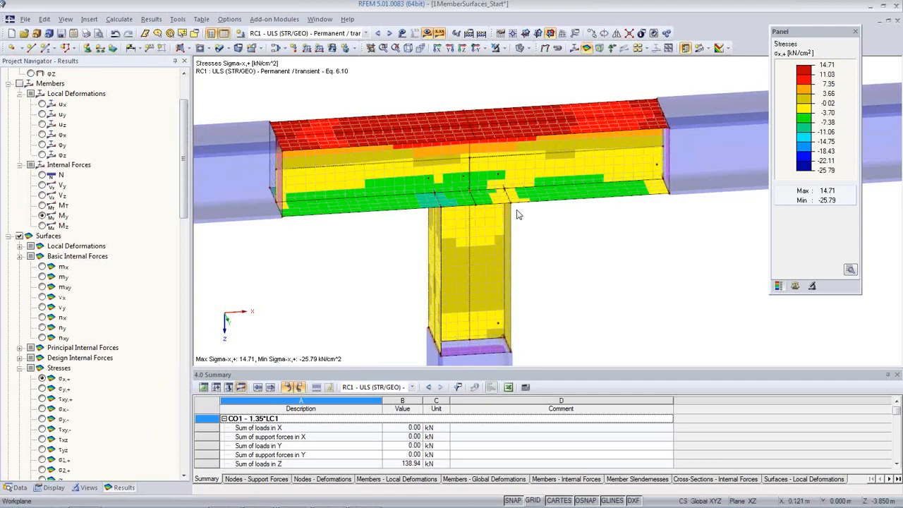
middle_drag(623, 244, 328, 231)
scroll(328, 232, down, 3)
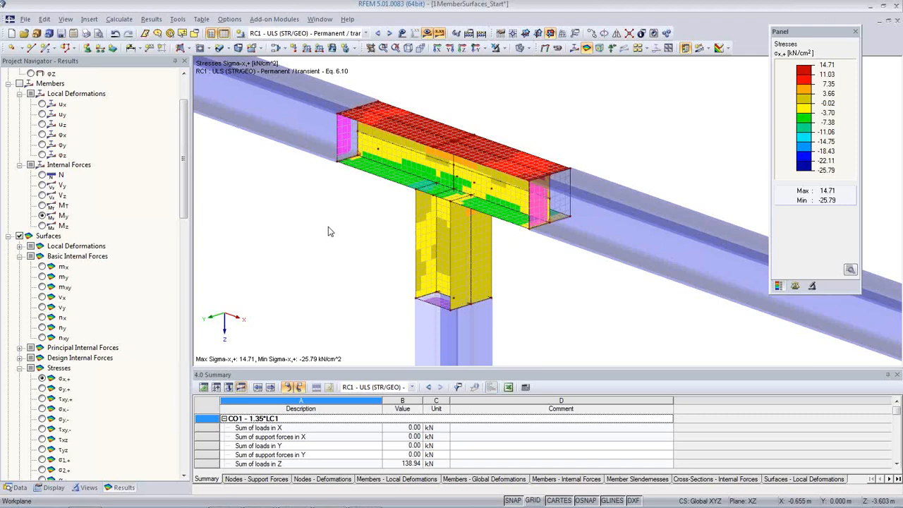
Step: Switch to the open model 2Contiuous beam and display load case LC2 - Variable load in field 1
click(16, 488)
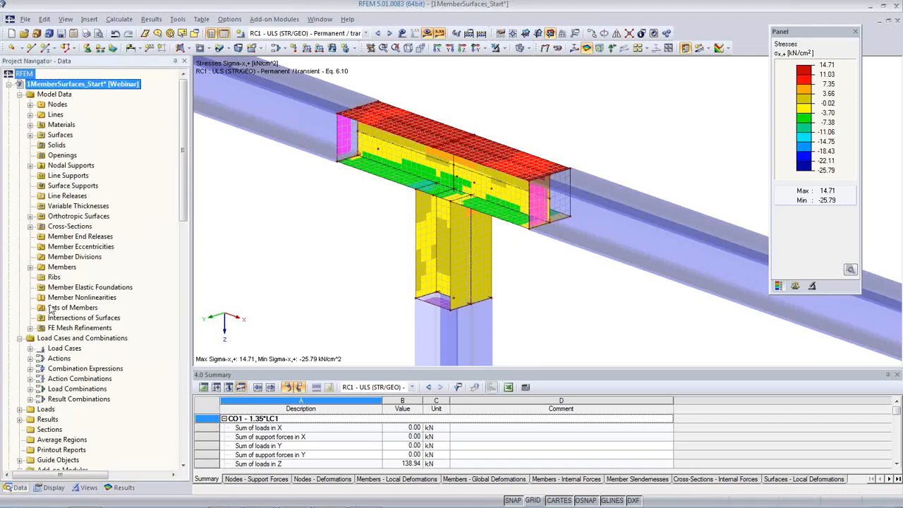
click(9, 84)
click(72, 95)
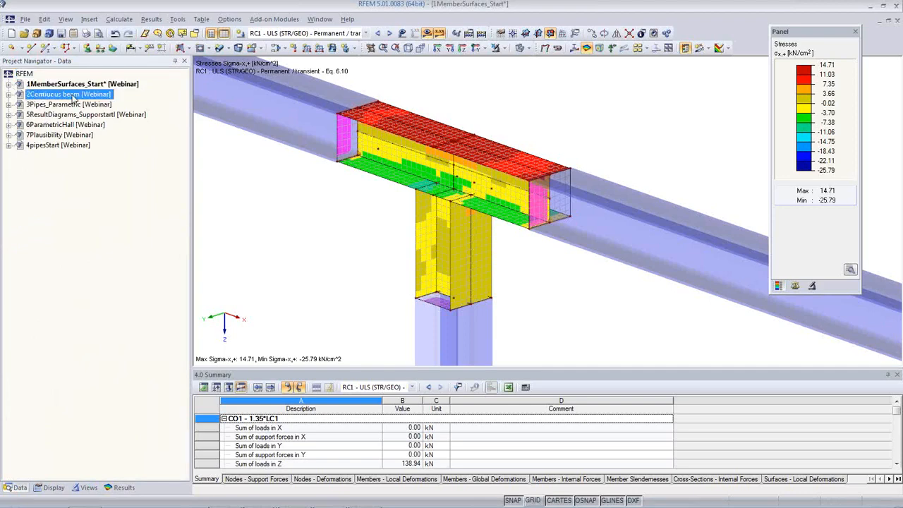
double_click(72, 95)
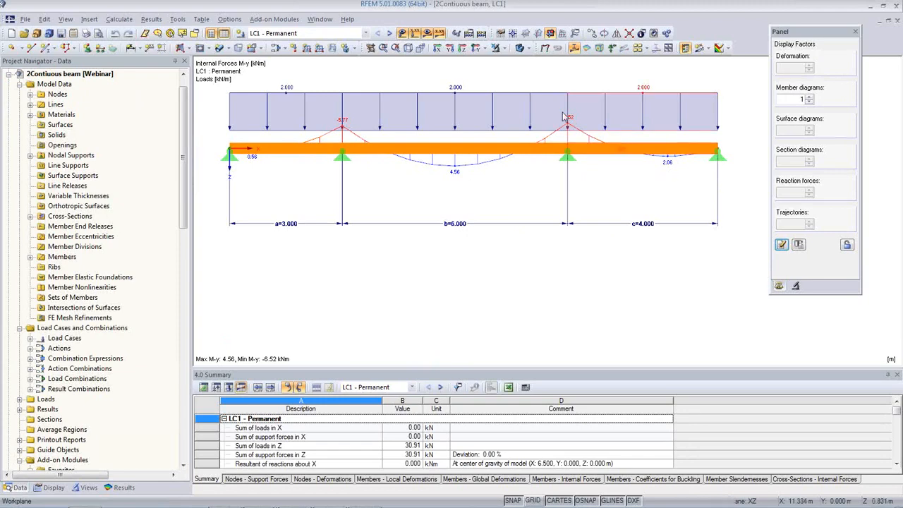
click(389, 33)
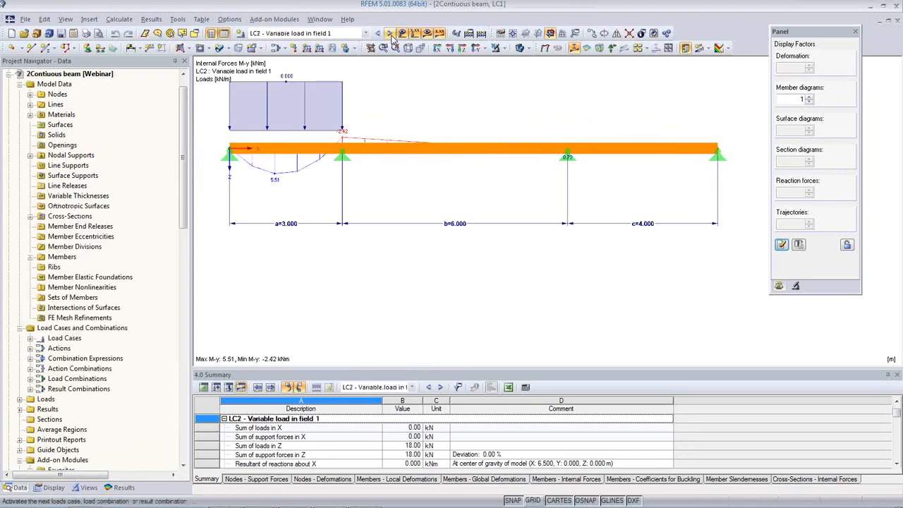
Step: Step through the variable load cases to LC4 - Variable load in field 3, and display the RF-TIMBER Pro CA1 design ratios
click(390, 33)
click(389, 34)
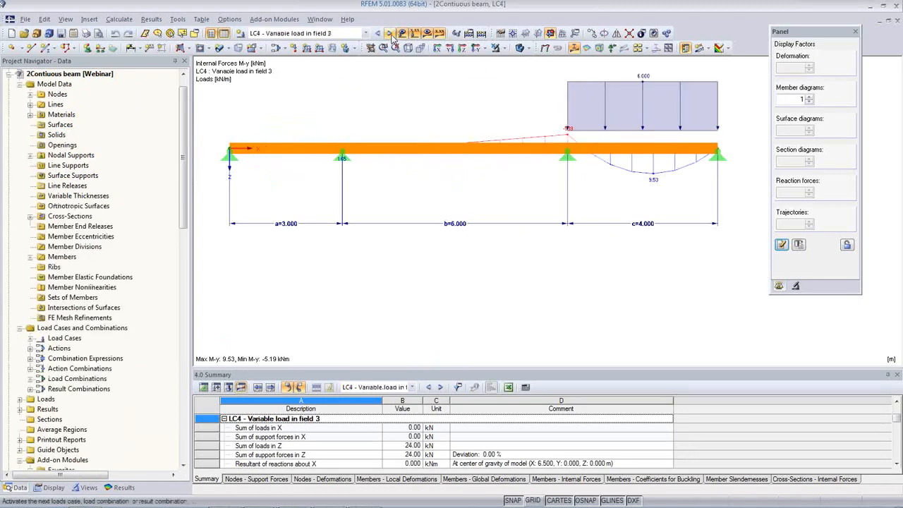
click(366, 33)
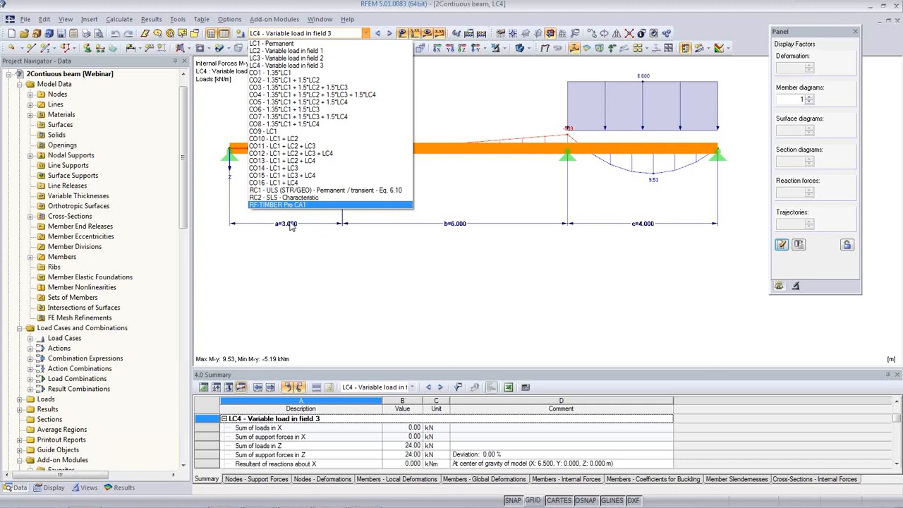
click(334, 256)
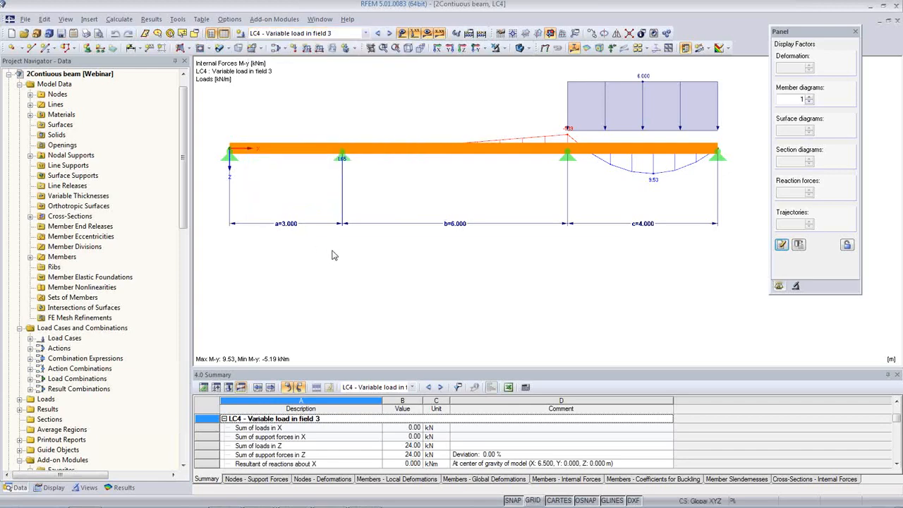
click(366, 33)
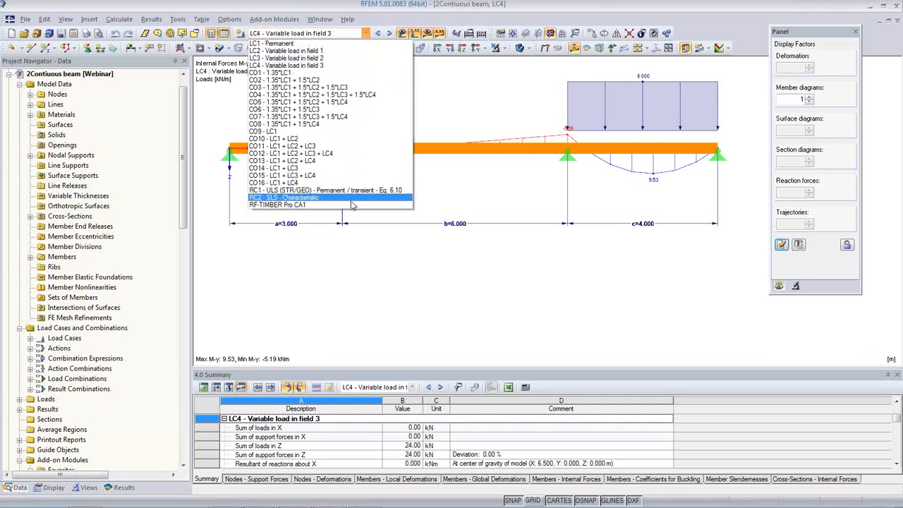
click(353, 204)
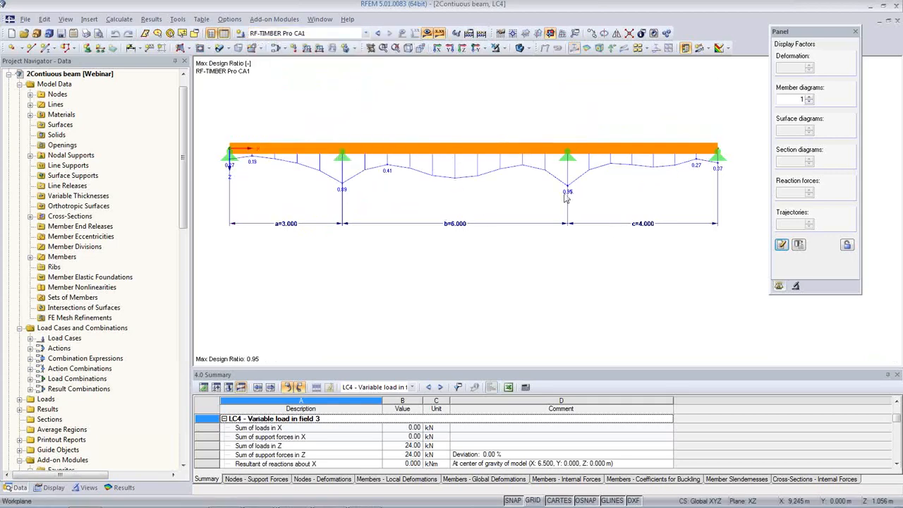
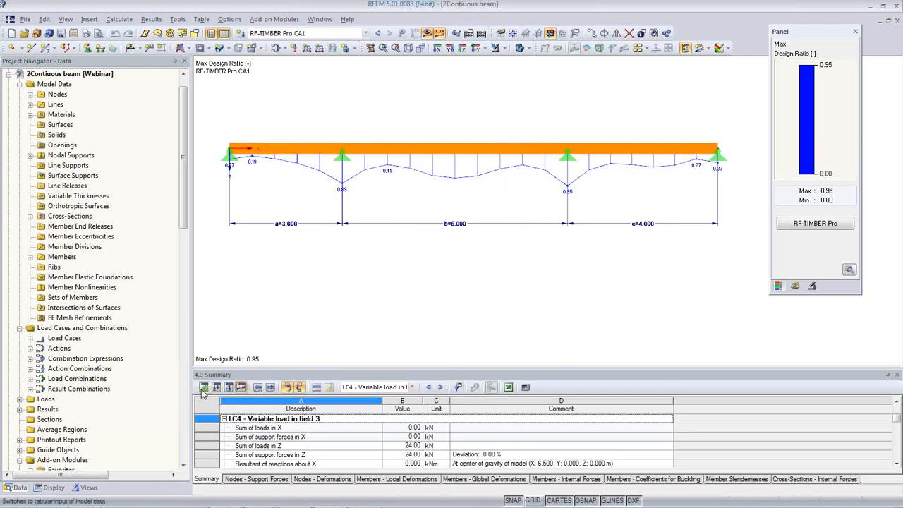
Step: Open the model's list of parameters and move it below the beam so both are visible
click(65, 19)
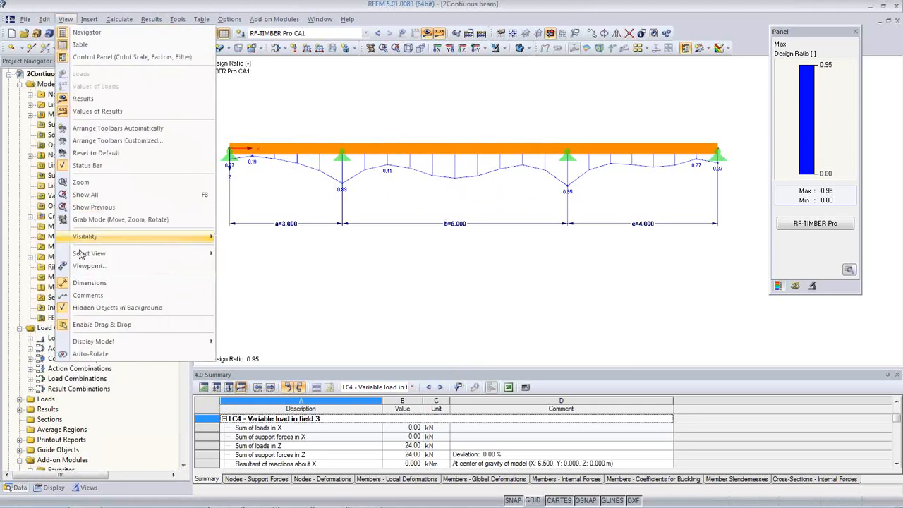
mouse_move(44, 19)
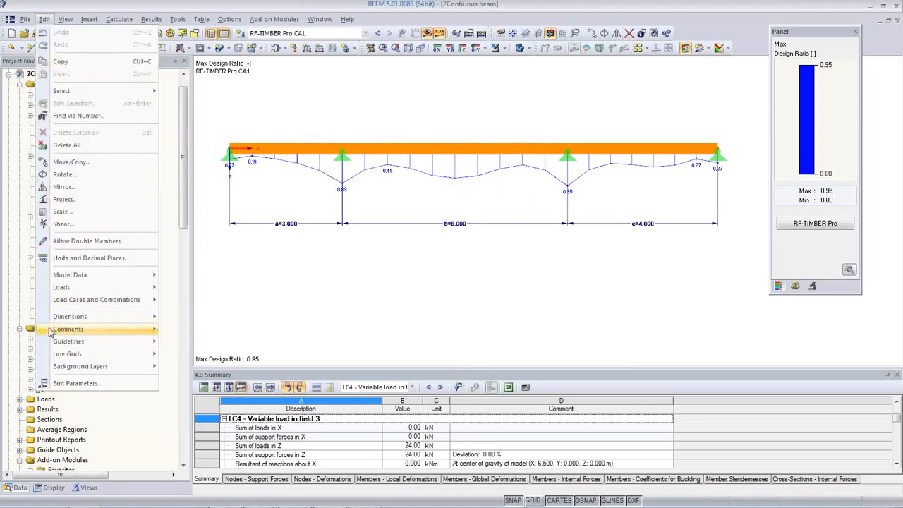
click(71, 383)
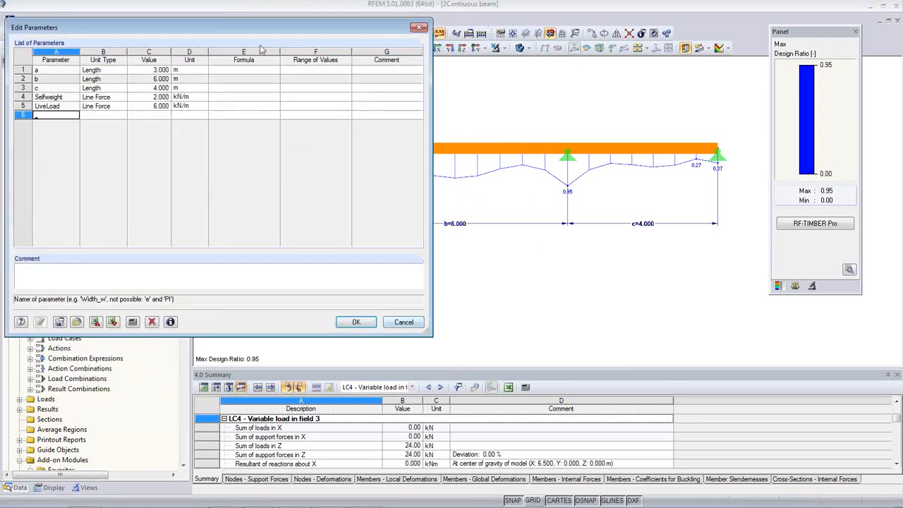
drag(249, 20, 506, 266)
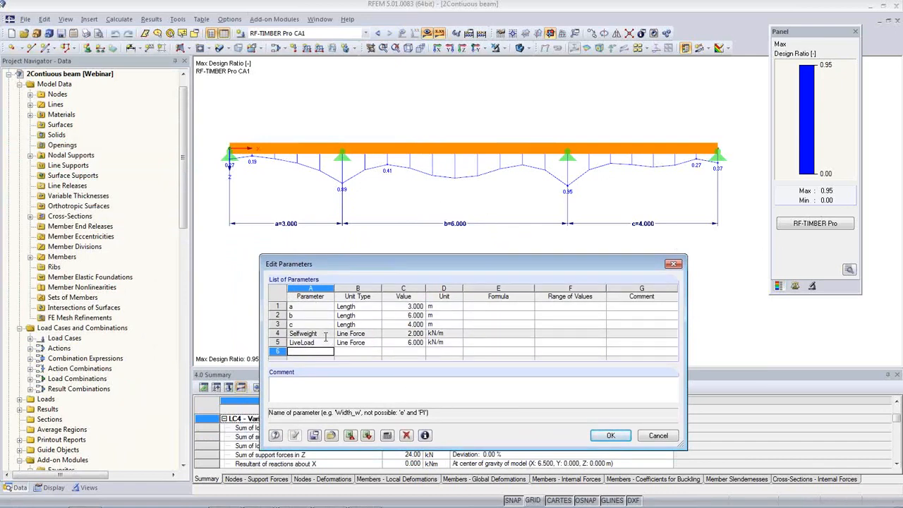
Step: Display load combination CO15 - LC1 + LC3 + LC4 with its loads on the beam, keeping the parameter list open
click(373, 231)
click(379, 34)
click(378, 33)
click(378, 34)
click(378, 33)
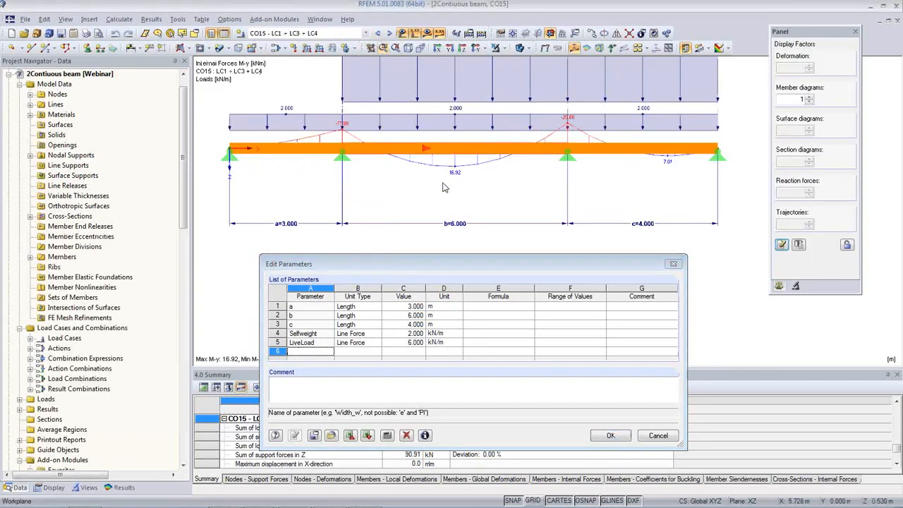
middle_drag(406, 189, 403, 211)
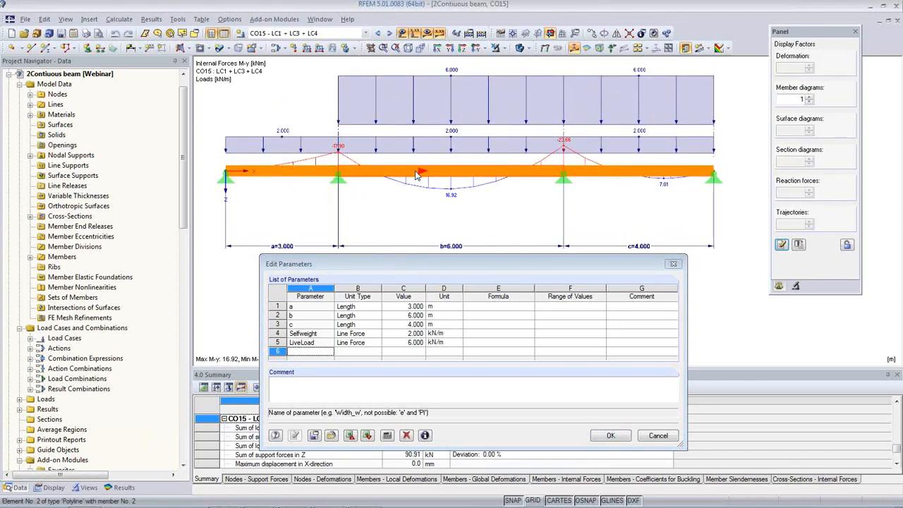
Step: Set the span length parameters a to 4 m, b to 5 m and c to 8 m
click(412, 307)
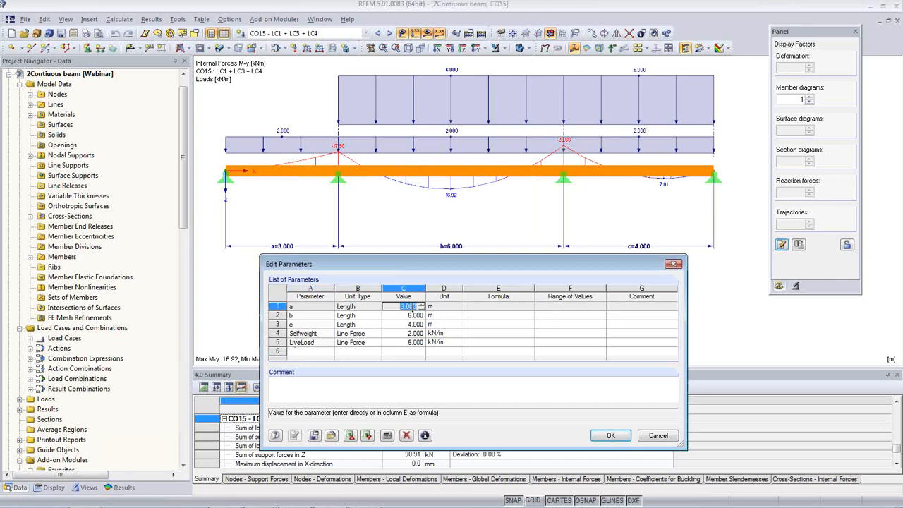
text(4)
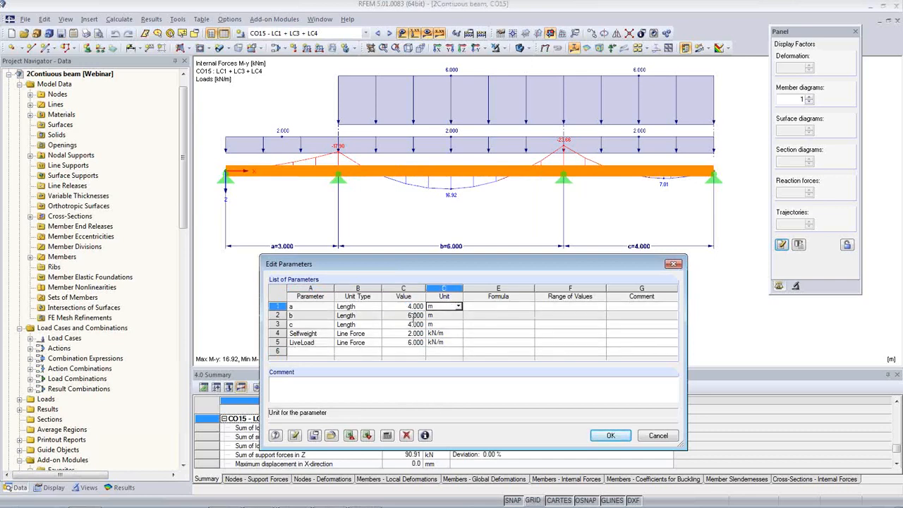
key(Return)
text(5)
key(Return)
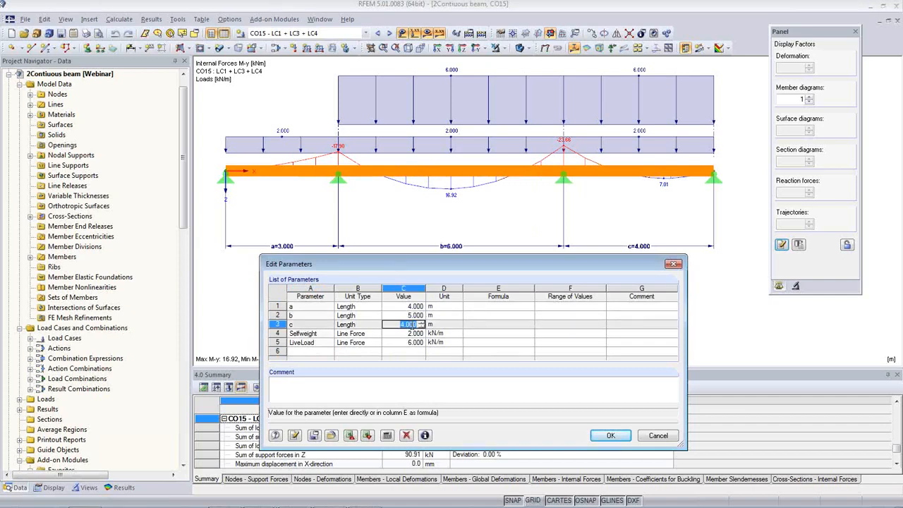
text(8)
key(Return)
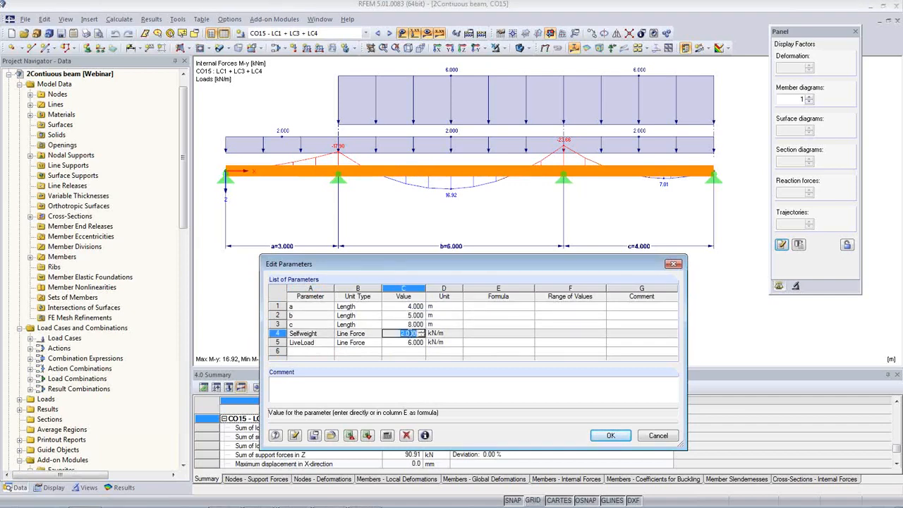
Step: Set the Selfweight parameter to 1 kN/m and LiveLoad to 5 kN/m, and apply the parameters to the model
text(1)
key(Return)
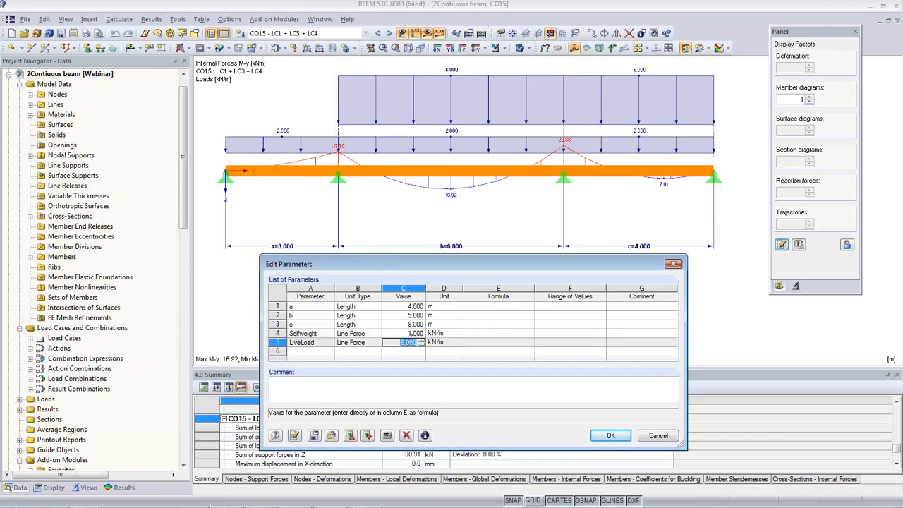
text(5)
key(Up)
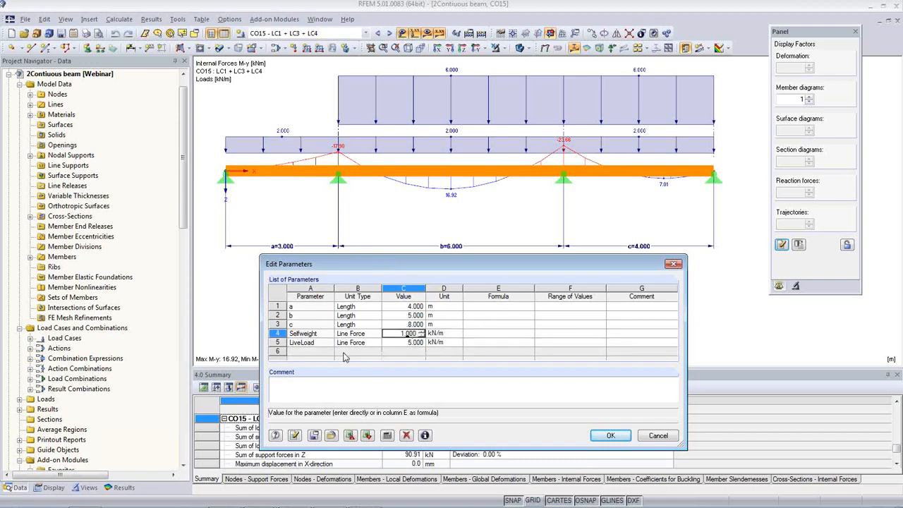
click(295, 438)
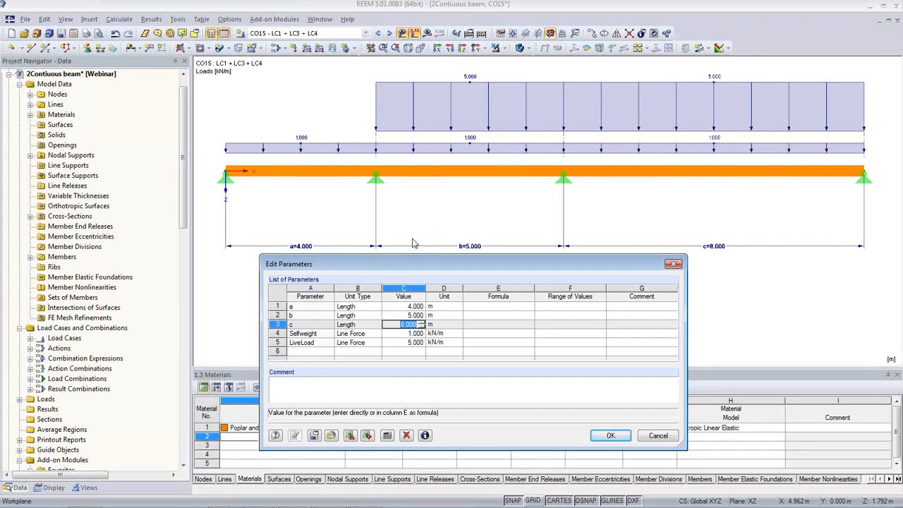
Step: Set the span length parameter c to 6 m and apply it to the model
click(395, 324)
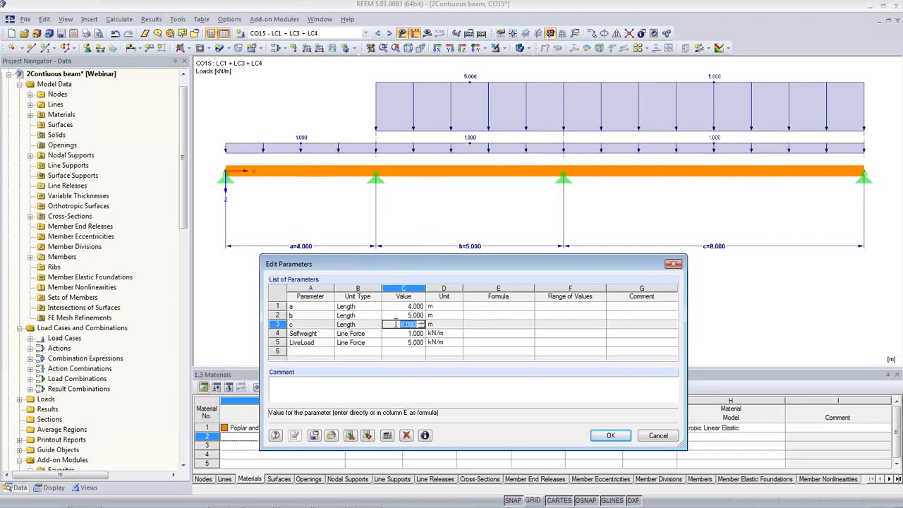
key(Tab)
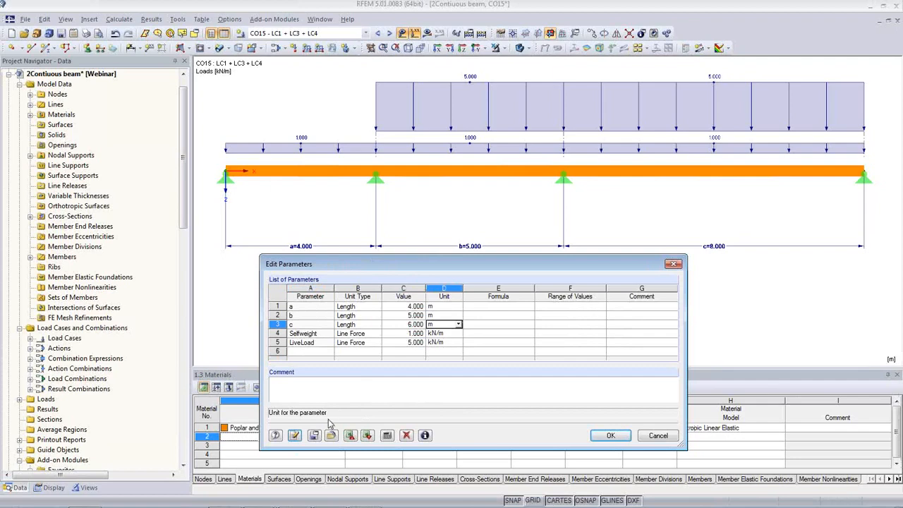
click(294, 436)
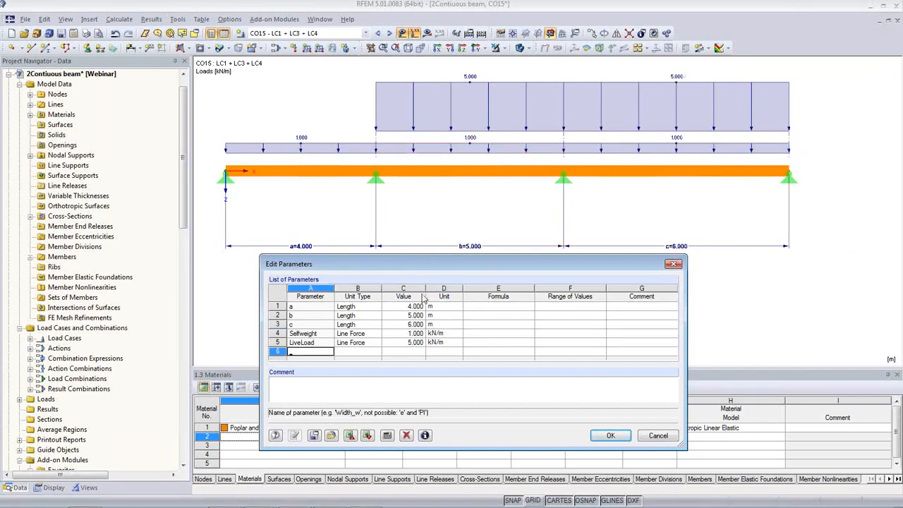
Step: Set the LiveLoad parameter to 4 kN/m and apply it to the model
click(407, 344)
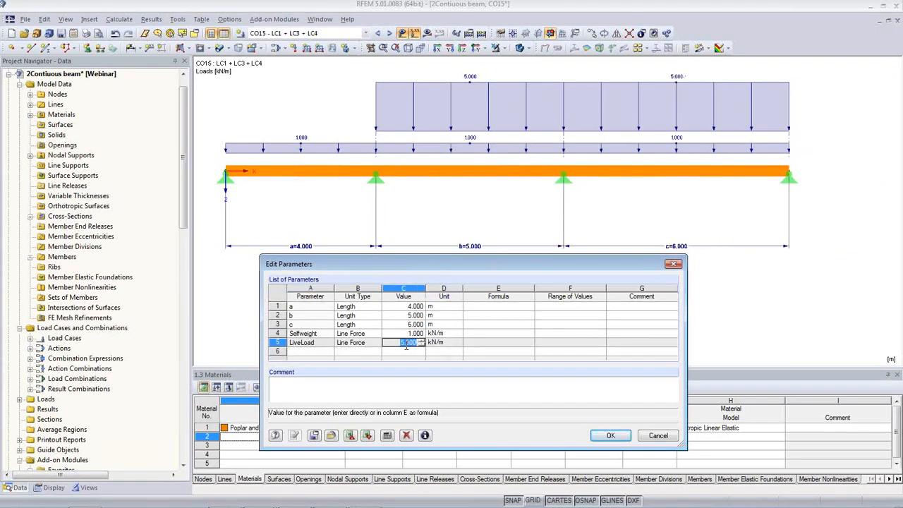
text(4)
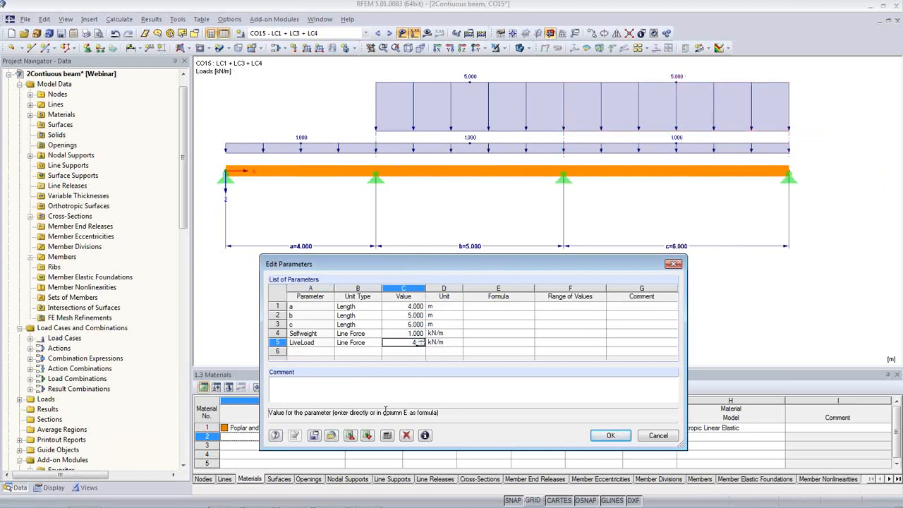
click(315, 436)
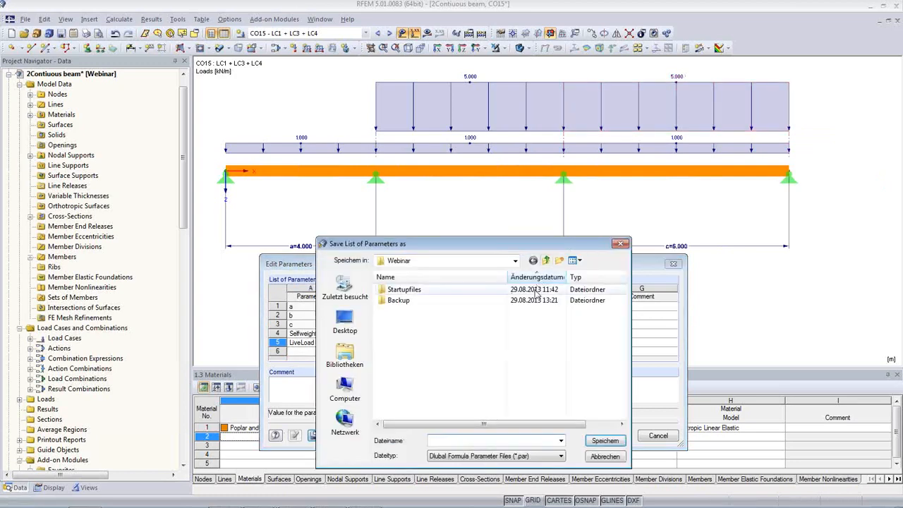
key(Escape)
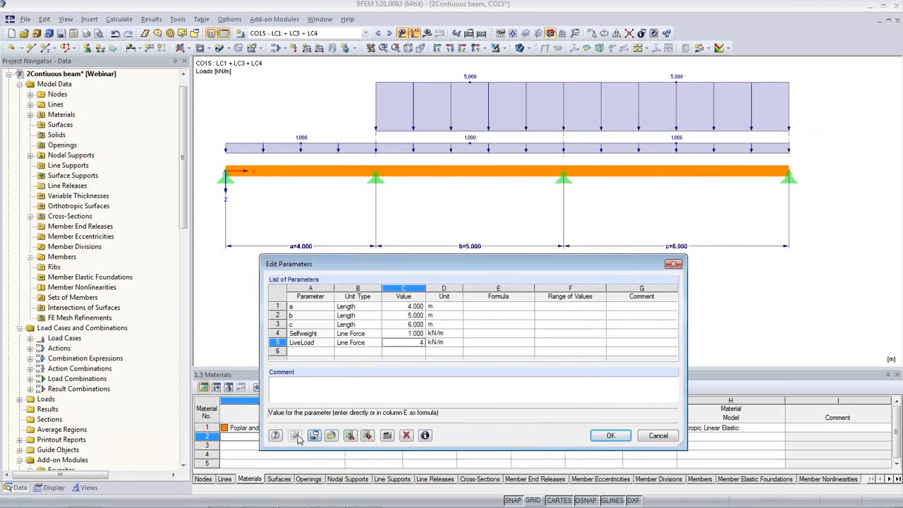
key(Up)
key(Down)
key(Down)
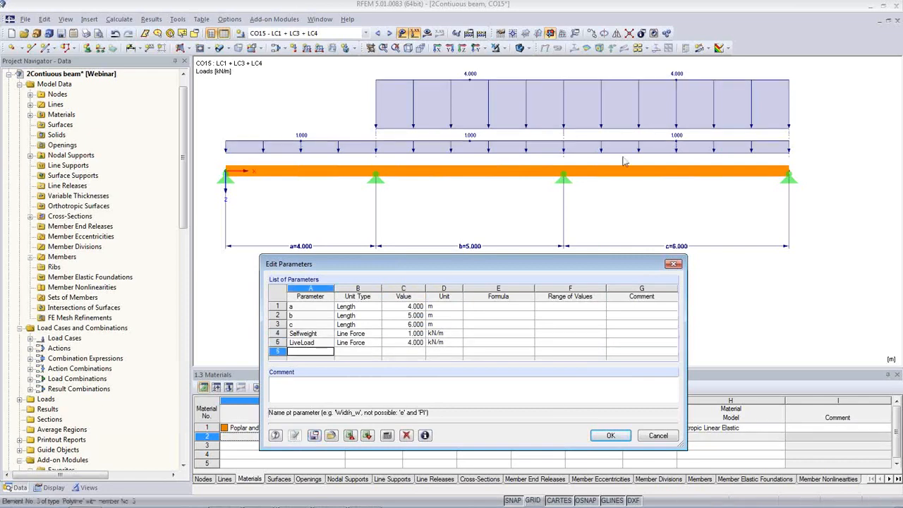
Step: Accept the edited parameters and recalculate the results of the modified continuous beam
click(610, 436)
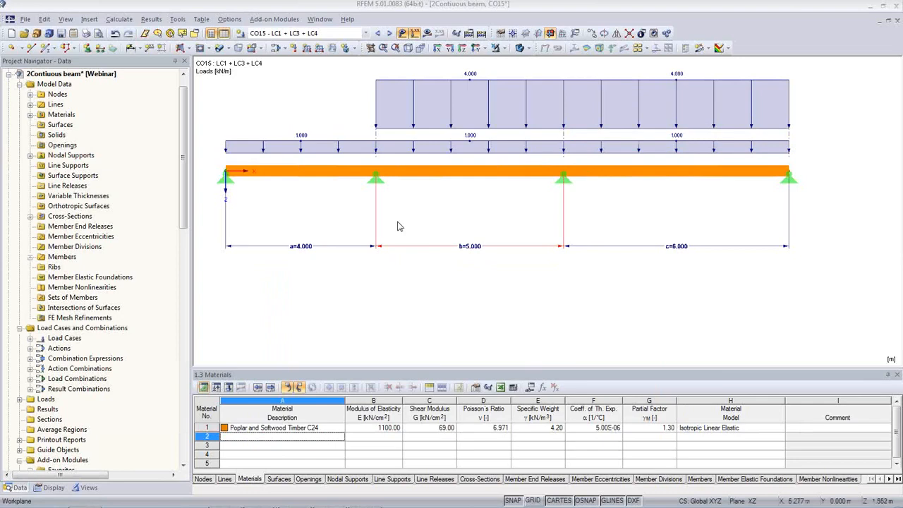
click(119, 19)
click(138, 37)
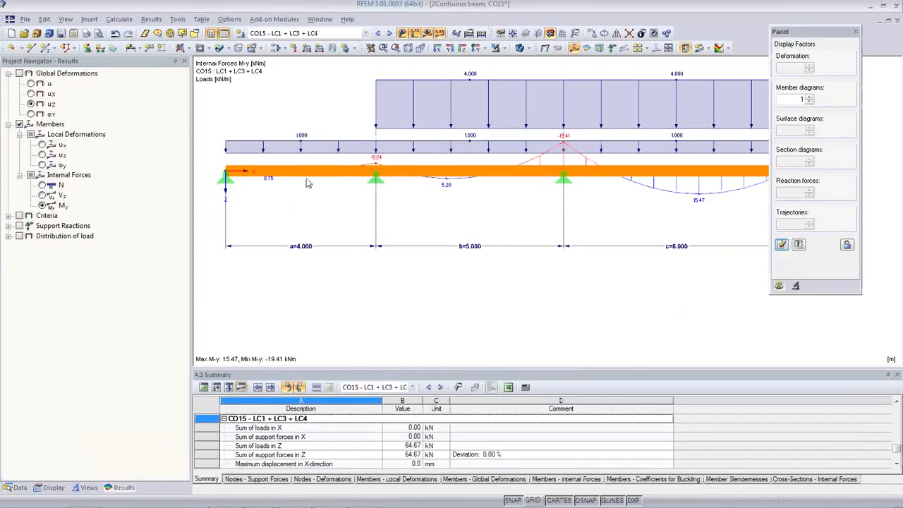
Step: Open the printout report PR1: Printout Report Main Edition of the continuous beam model
click(19, 487)
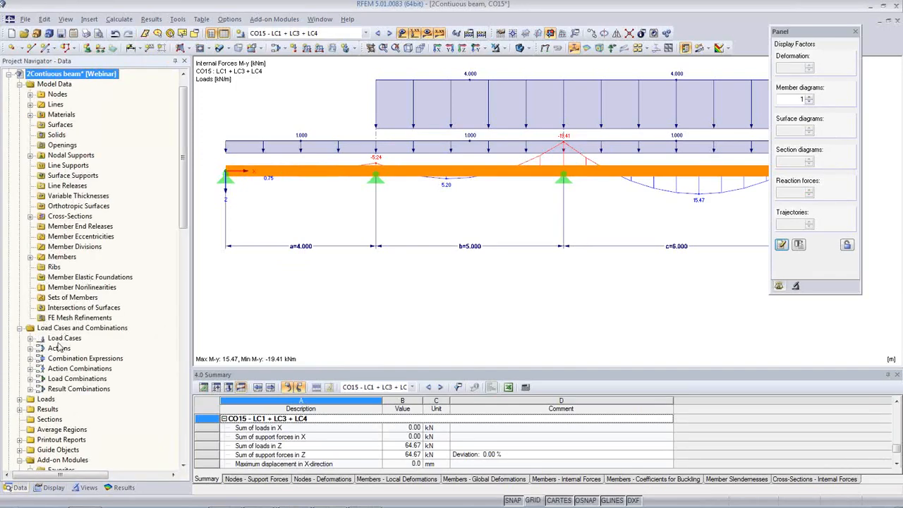
scroll(62, 342, down, 2)
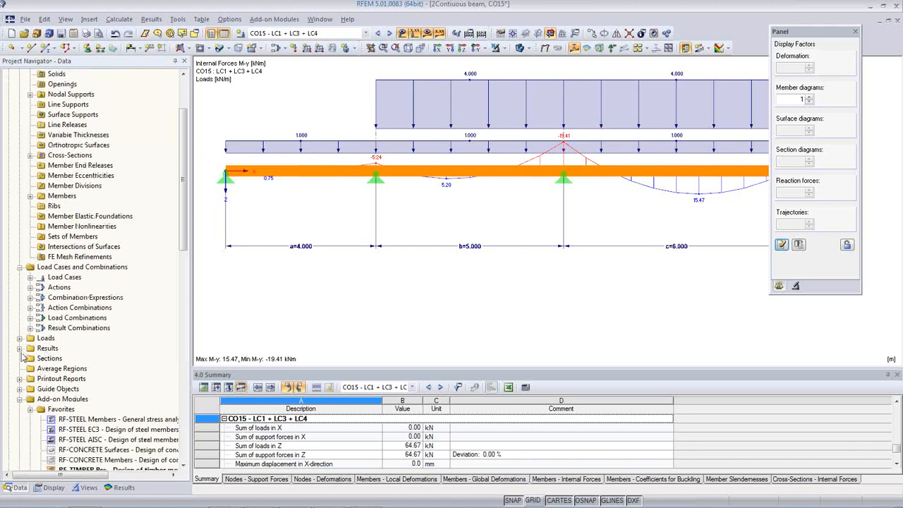
click(20, 379)
scroll(103, 353, down, 2)
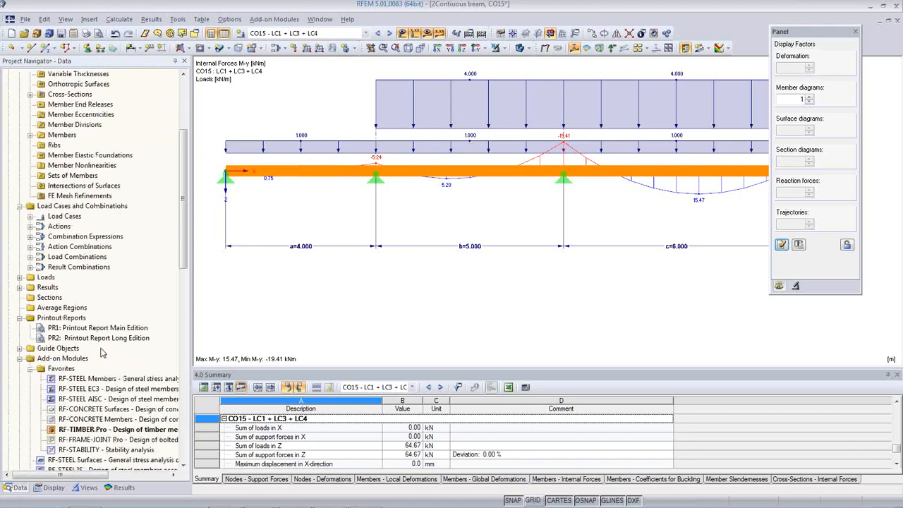
click(109, 329)
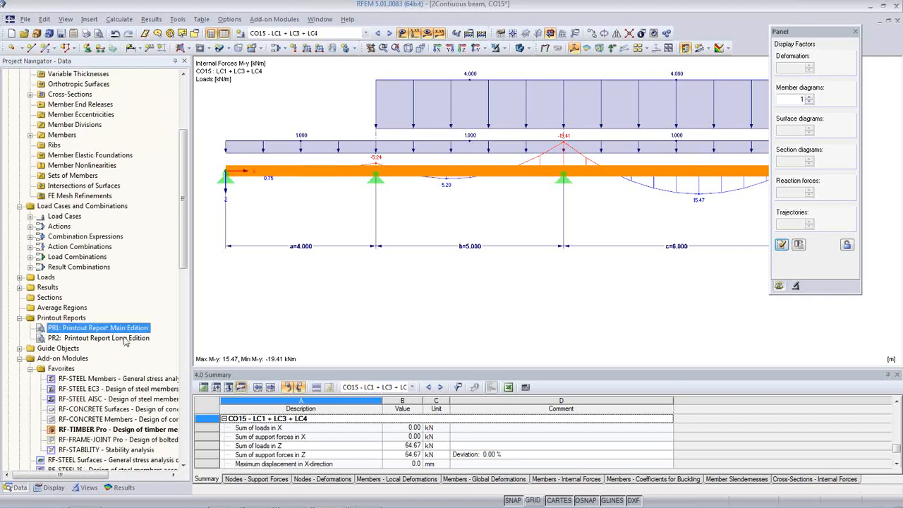
double_click(118, 329)
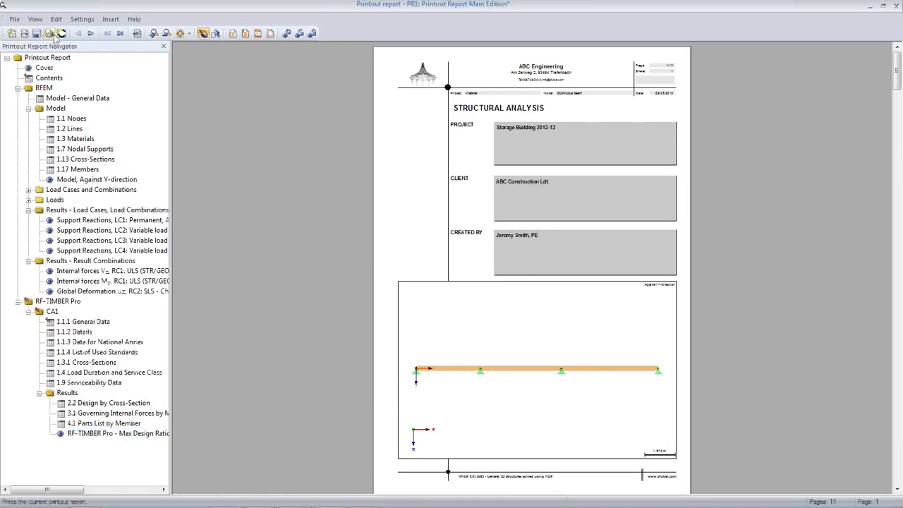
click(35, 19)
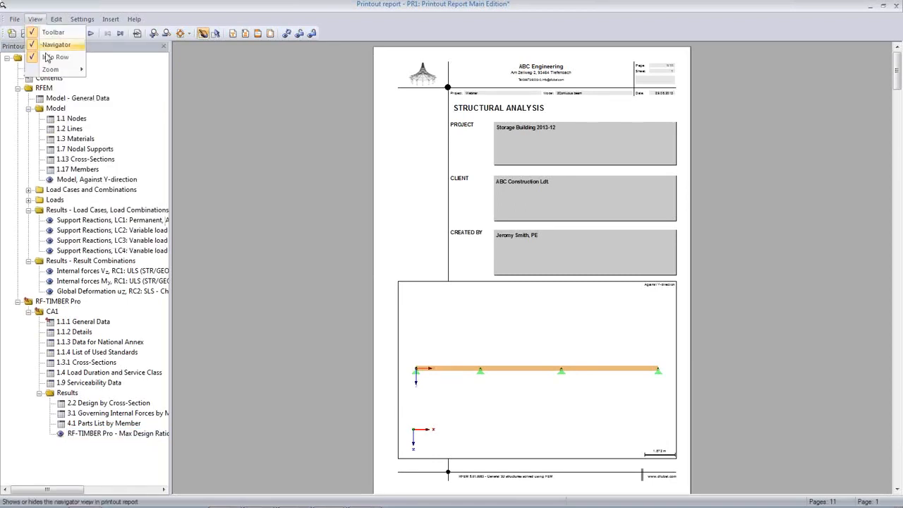
Step: Display the printout report two pages at a time and go to the support reactions of LC3
mouse_move(51, 69)
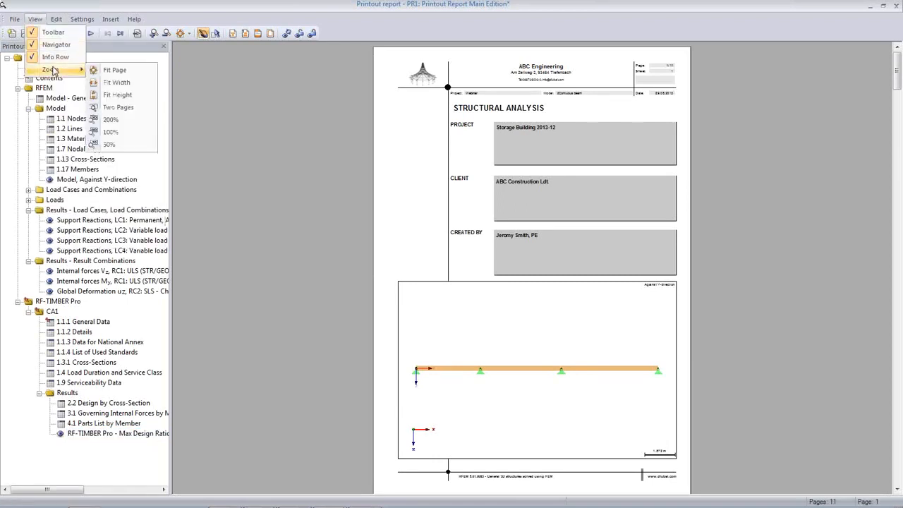
click(116, 108)
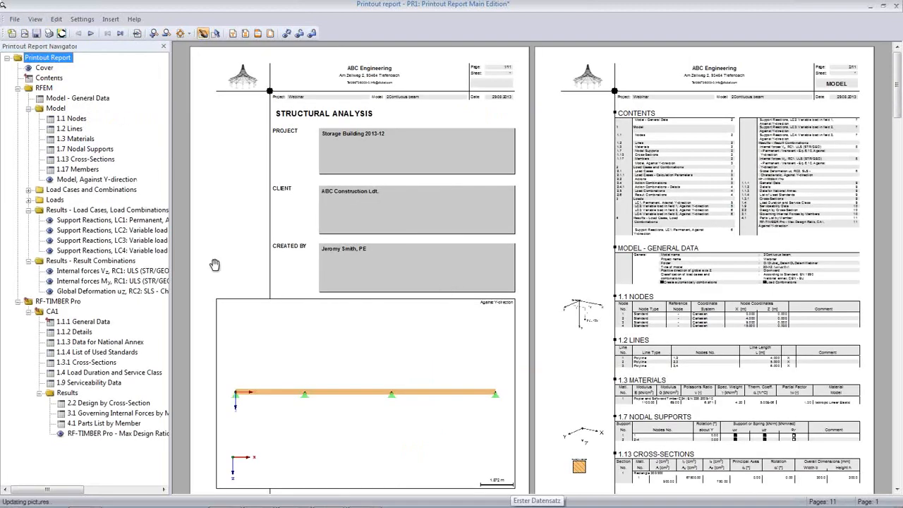
click(113, 240)
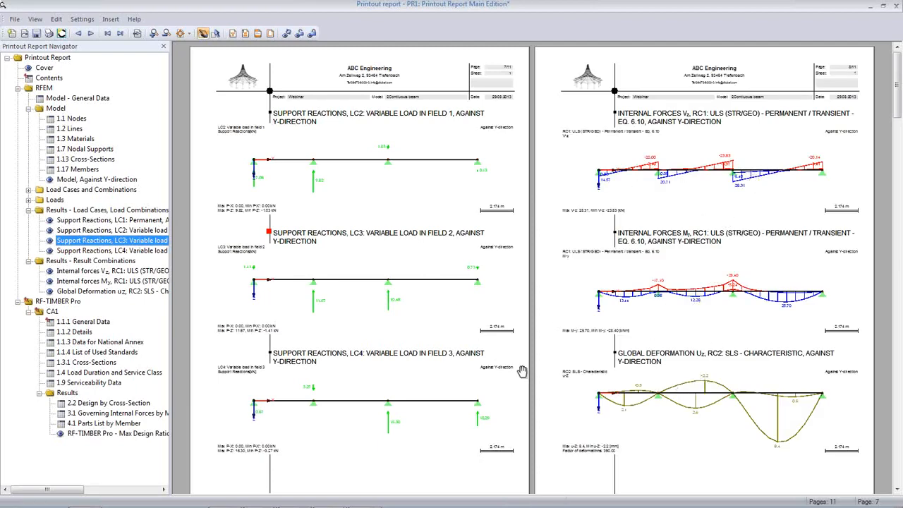
Step: Review the report's internal forces, deformation and RF-TIMBER Pro design result pages, and close the printout report
scroll(522, 370, down, 15)
scroll(522, 368, down, 12)
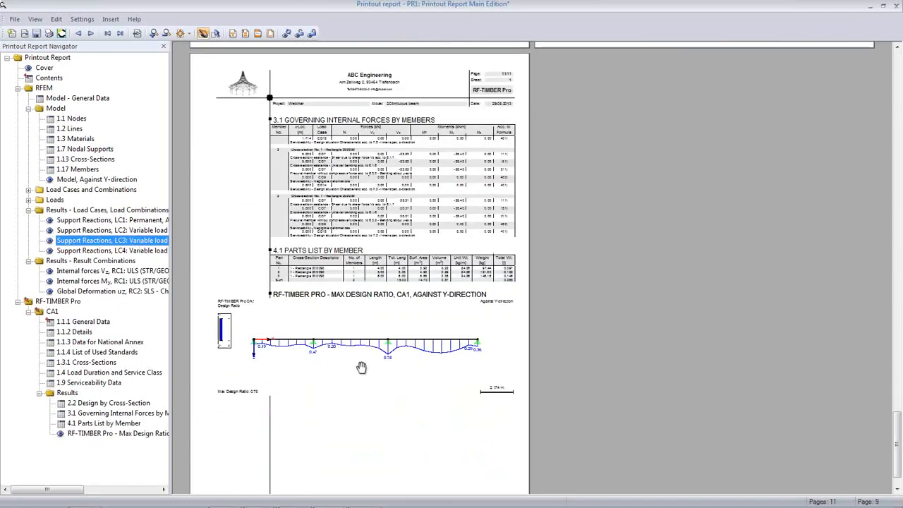
scroll(362, 367, down, 1)
scroll(283, 398, up, 9)
scroll(804, 266, up, 7)
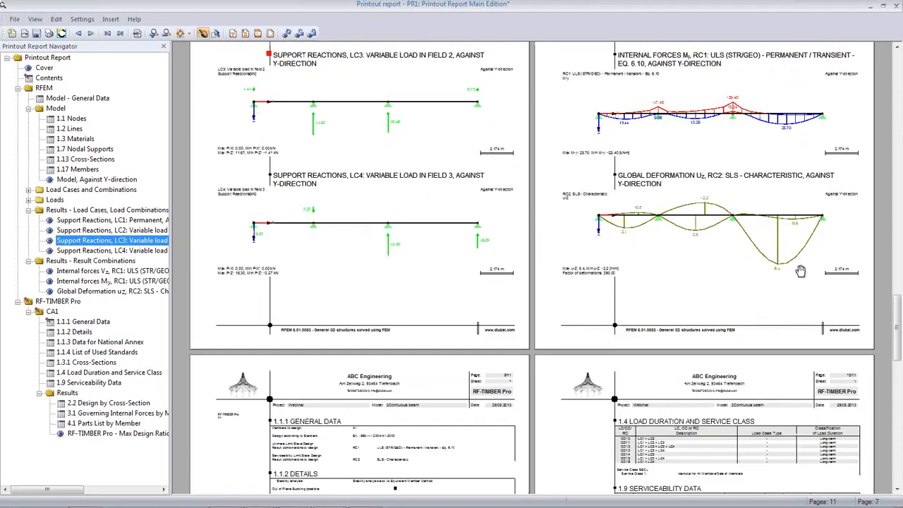
click(897, 7)
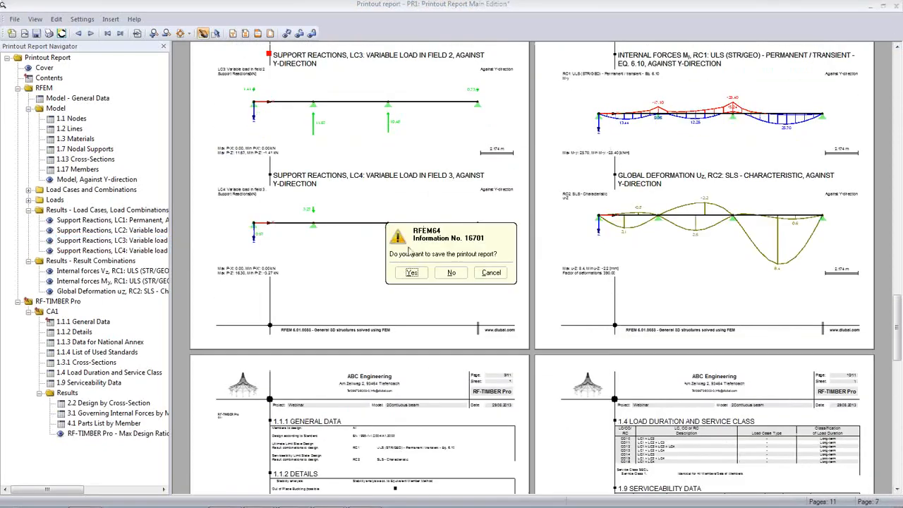
click(431, 271)
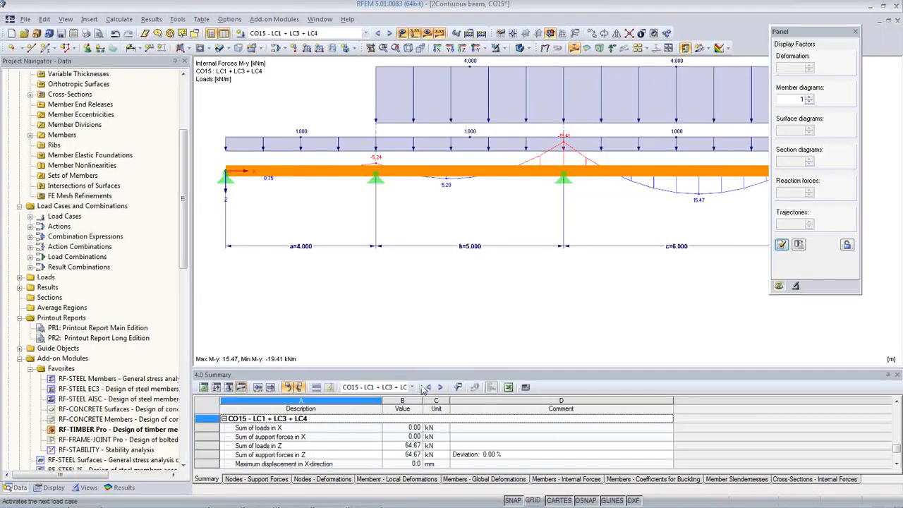
Step: Open the model's parameter list for editing and set the span length parameter c to 4 m
click(43, 18)
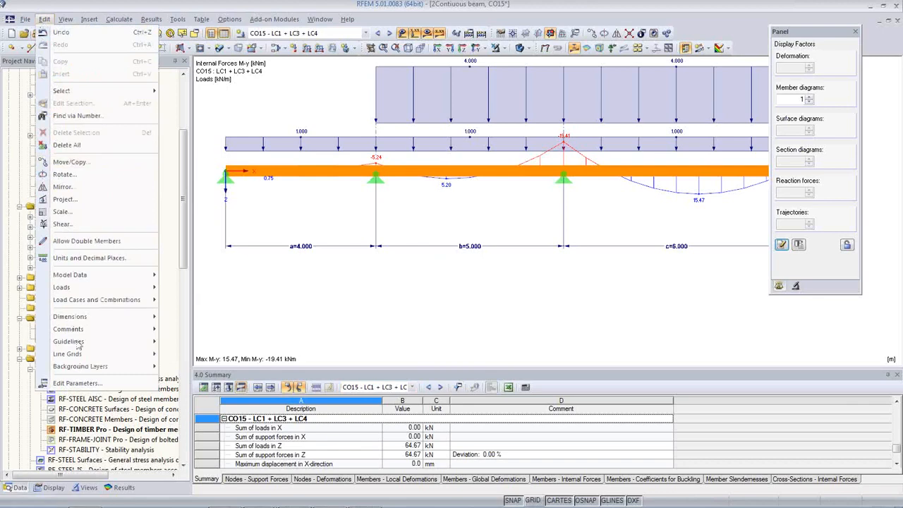
click(81, 385)
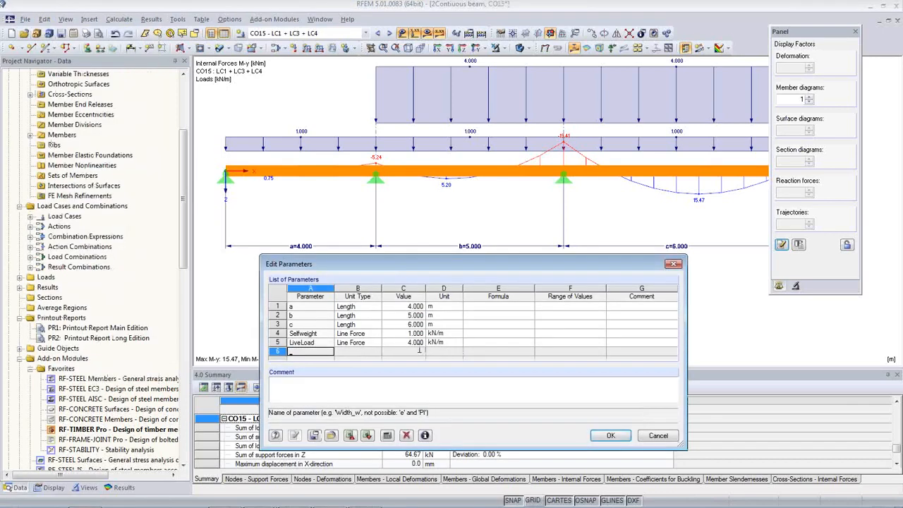
click(408, 324)
click(408, 325)
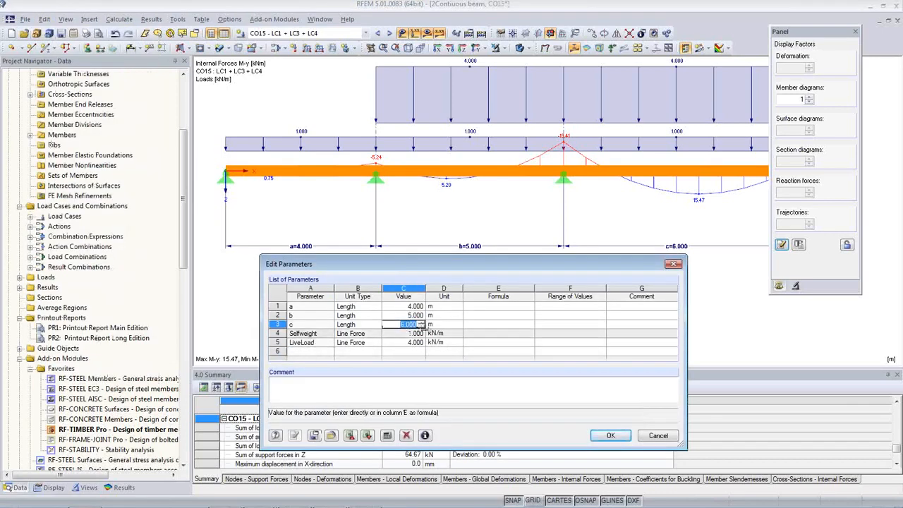
text(4)
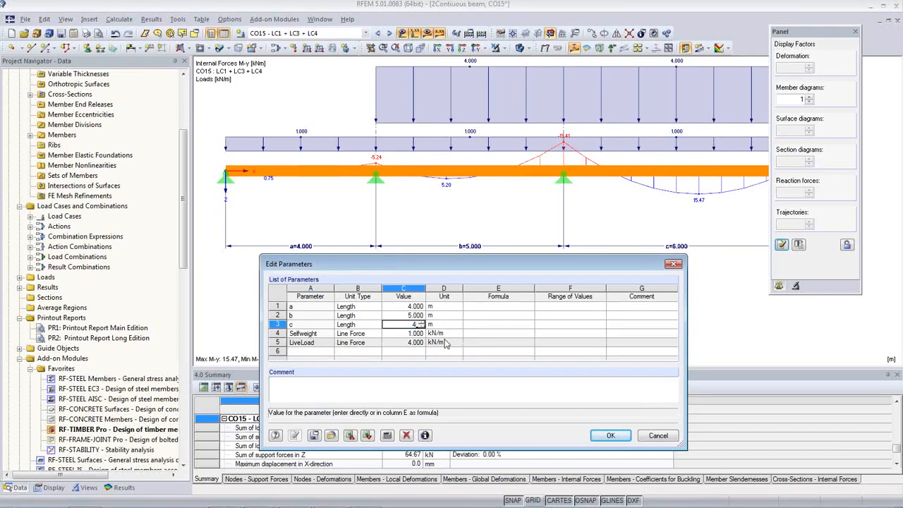
click(411, 317)
click(400, 324)
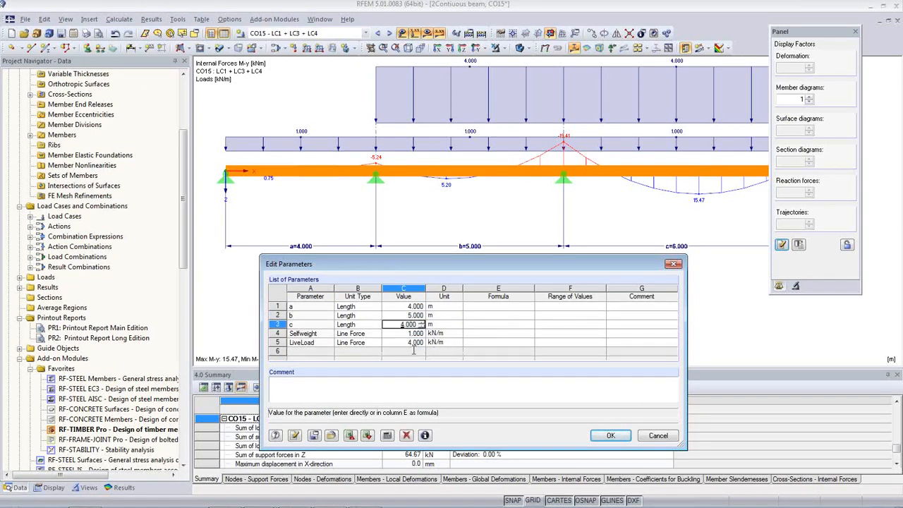
Step: Apply the edited parameters with length c at 4.000 m and recalculate the continuous beam
click(600, 439)
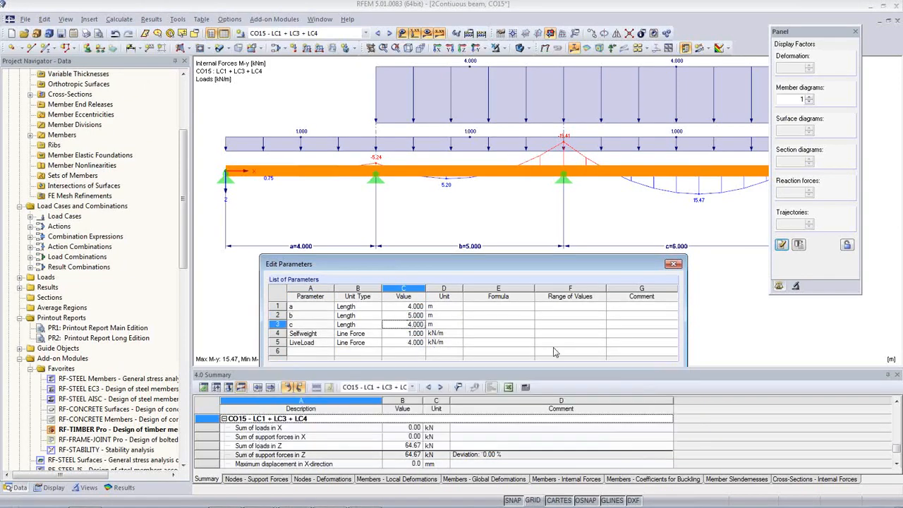
click(122, 22)
click(126, 32)
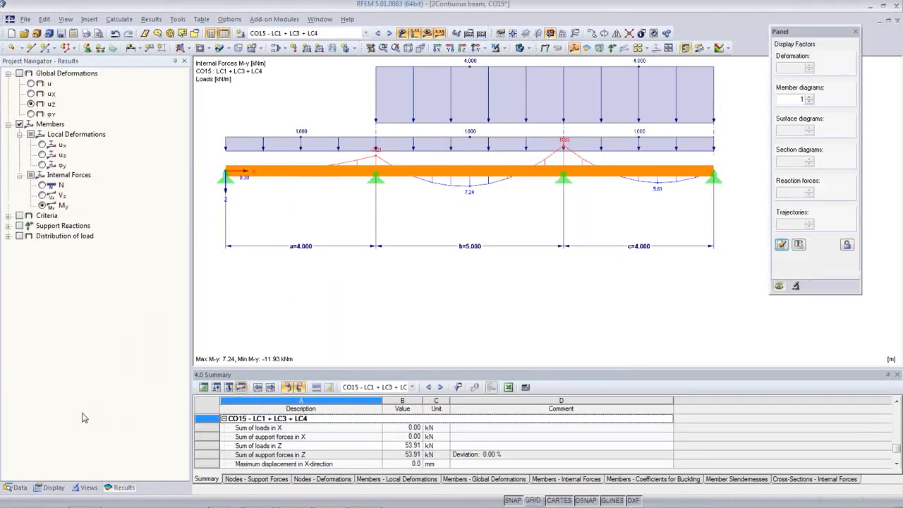
Step: Open the main edition printout report, examine the updated model graphic and load tables, and close the report
click(15, 488)
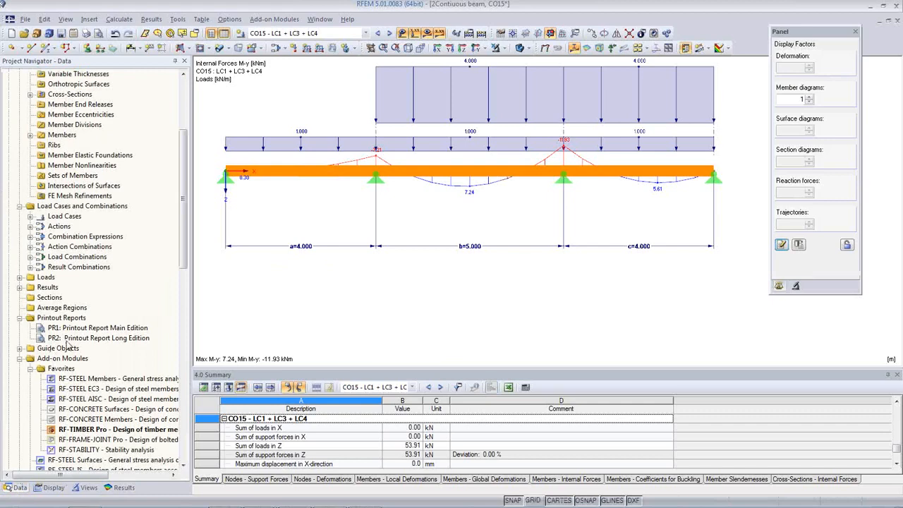
click(83, 329)
double_click(84, 330)
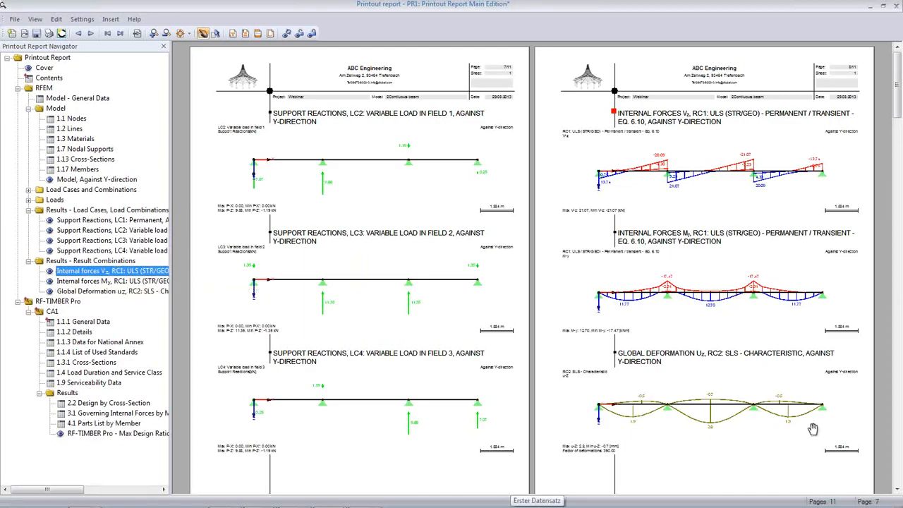
scroll(487, 289, up, 15)
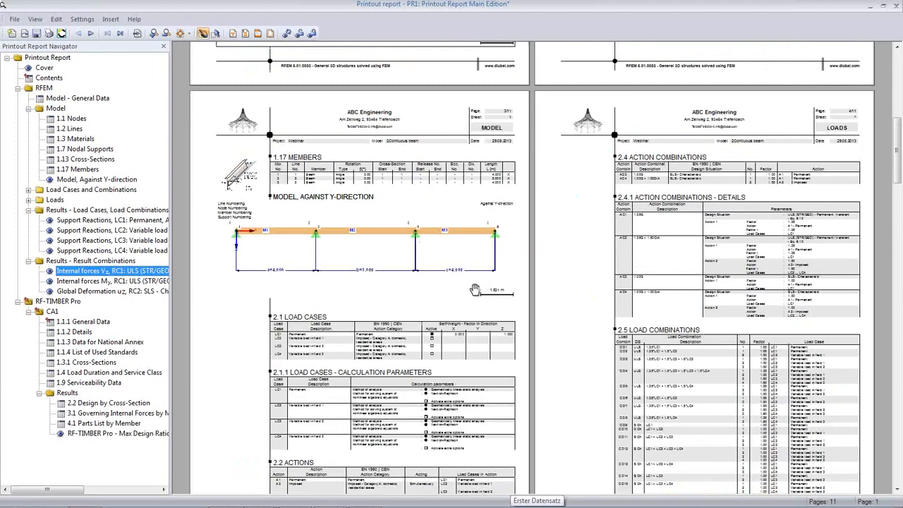
ctrl+scroll(461, 275, up, 3)
ctrl+scroll(461, 275, up, 2)
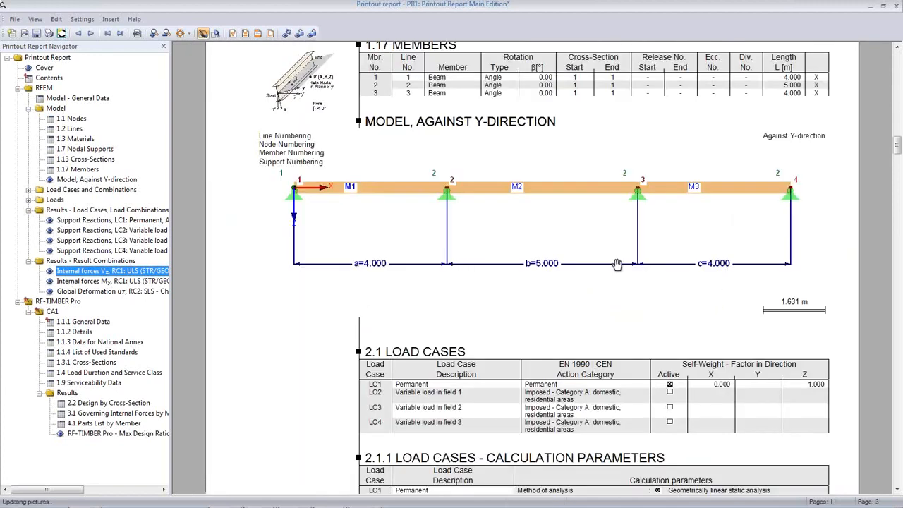
scroll(531, 280, down, 7)
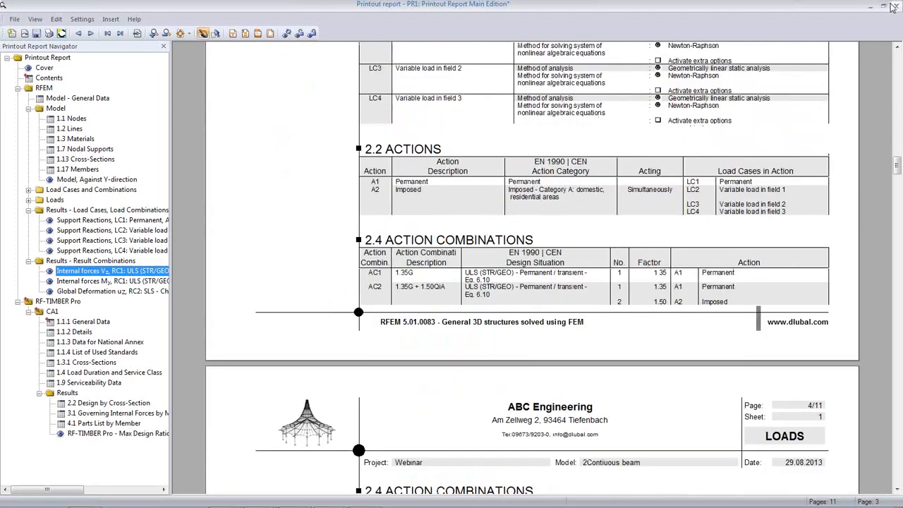
click(893, 6)
click(447, 281)
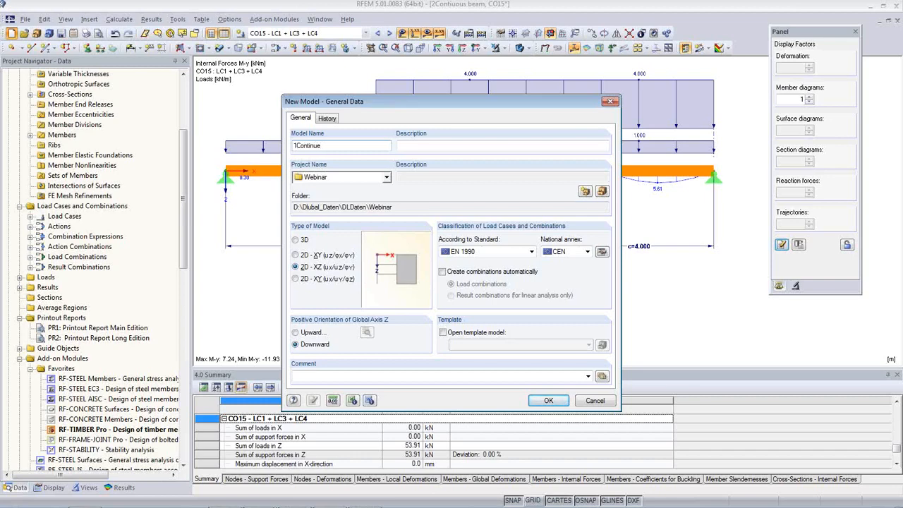
Step: Create the 2D-XZ model 1Continue and define a generated continuous beam with three 5 m spans, 3 kN/m permanent load and 5 kN/m variable load
click(560, 404)
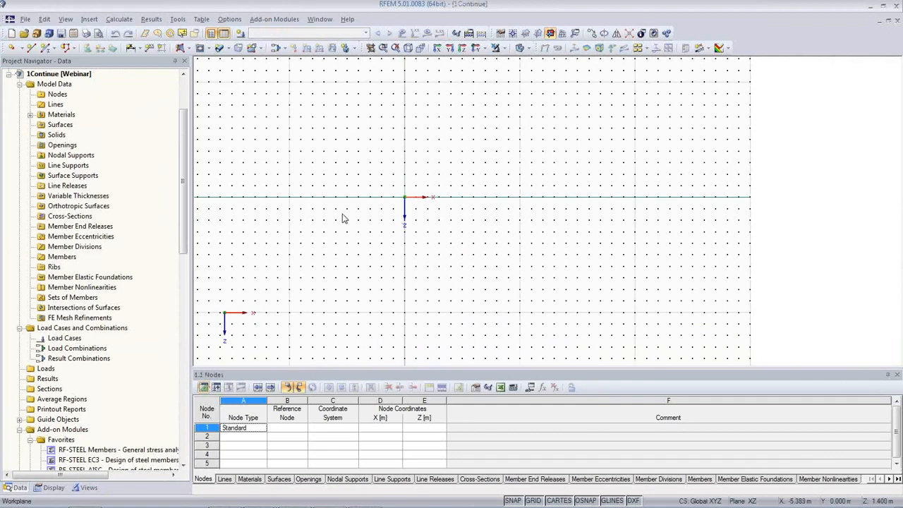
click(175, 21)
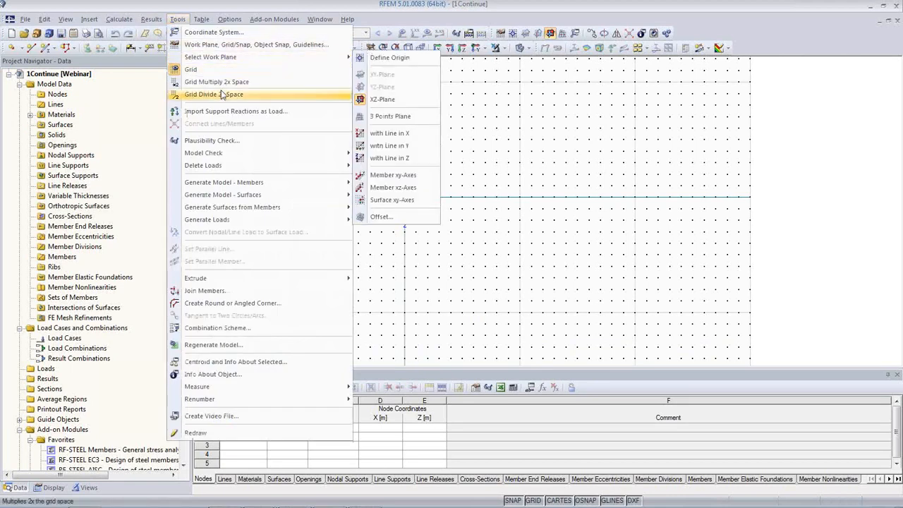
mouse_move(223, 182)
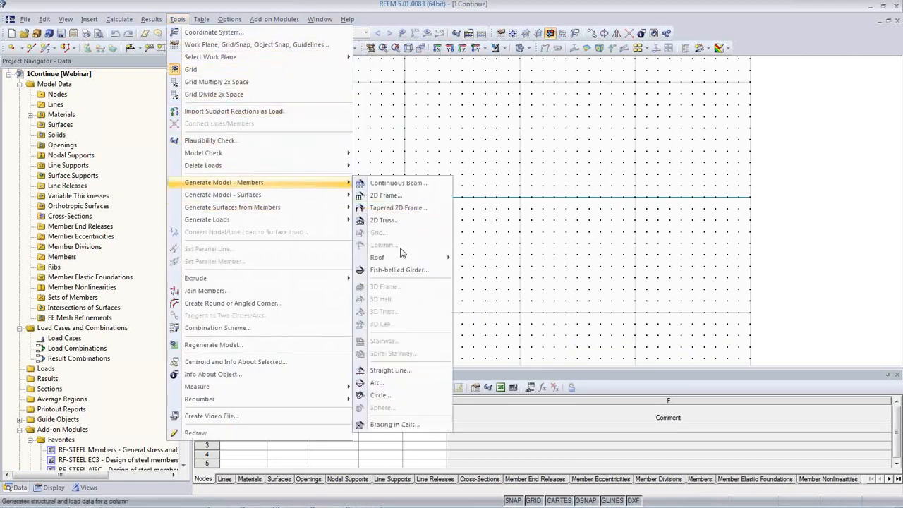
click(399, 185)
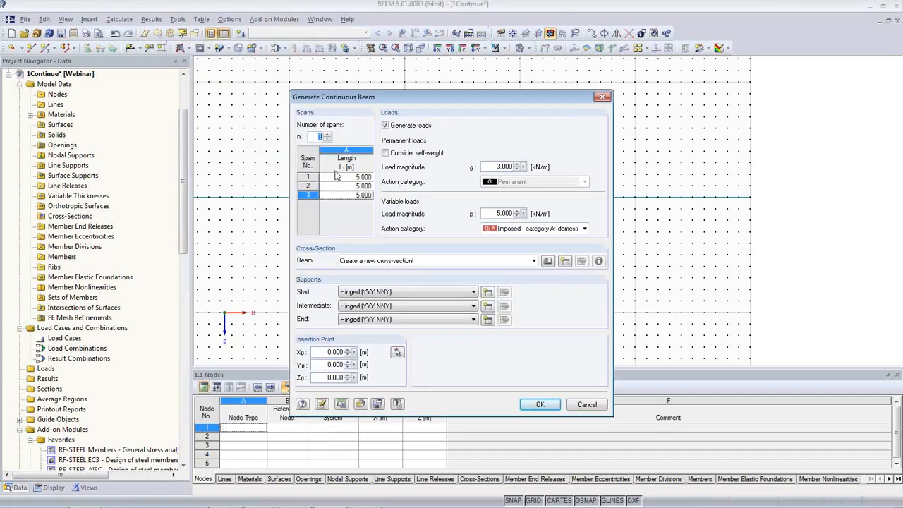
click(327, 134)
click(327, 140)
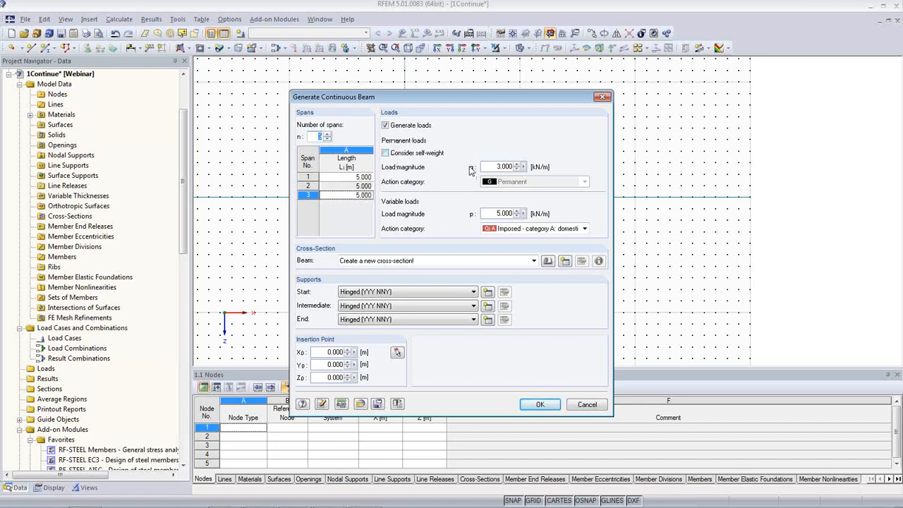
double_click(493, 167)
double_click(502, 214)
Step: Define a new rectangular timber cross-section for the beam, 300 mm wide and 500 mm high, in Poplar and Softwood Timber C24
click(567, 261)
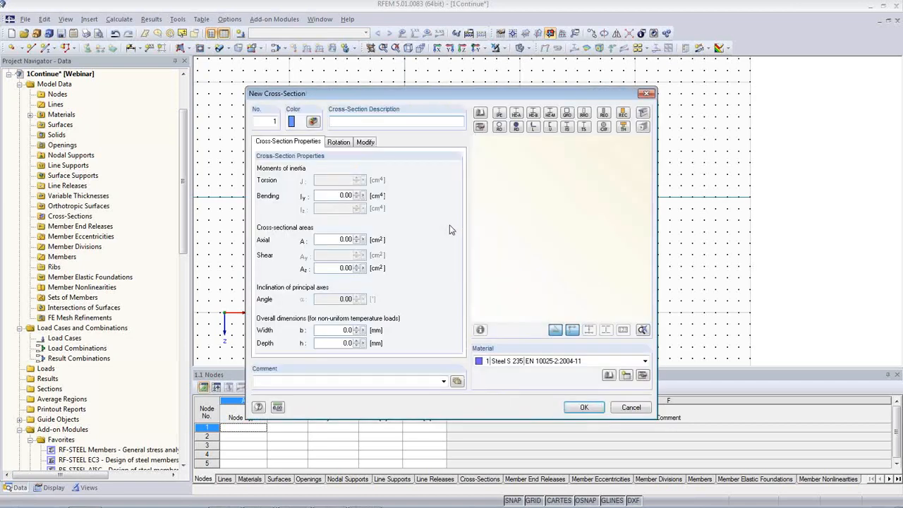
click(622, 126)
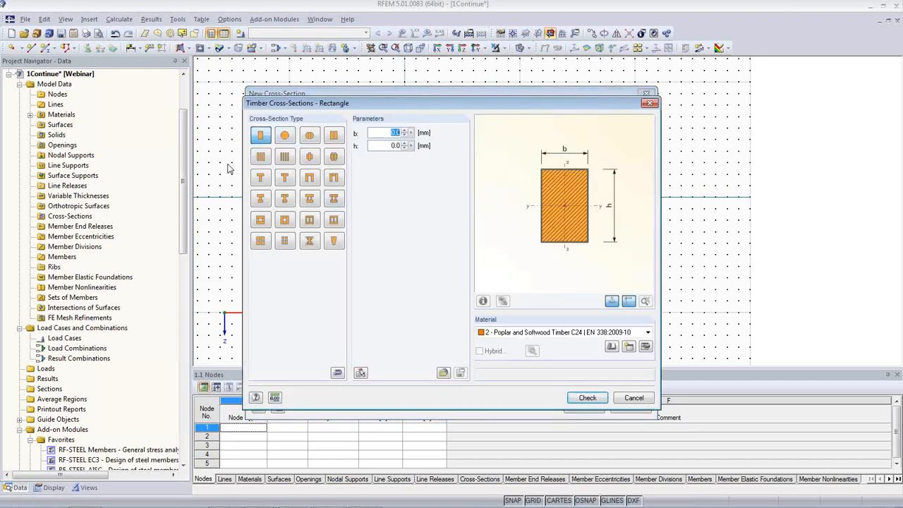
text(3)
key(Tab)
text(50)
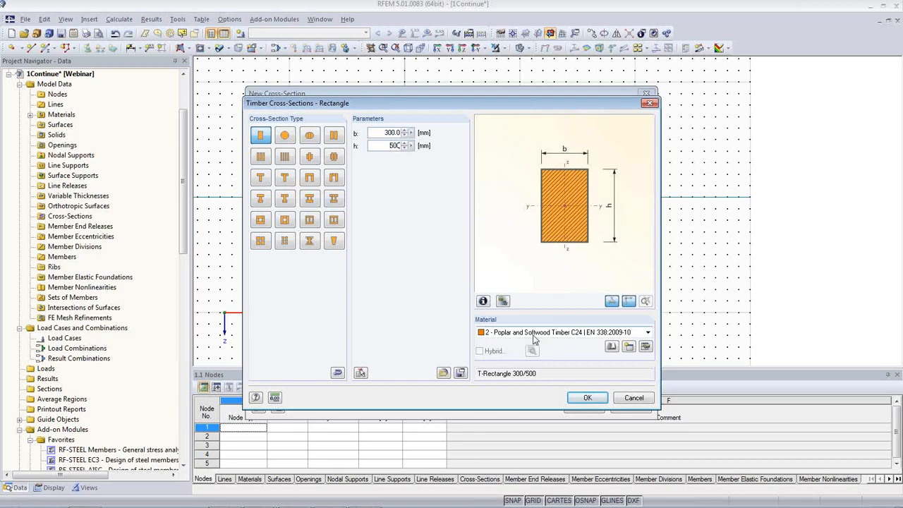
click(648, 332)
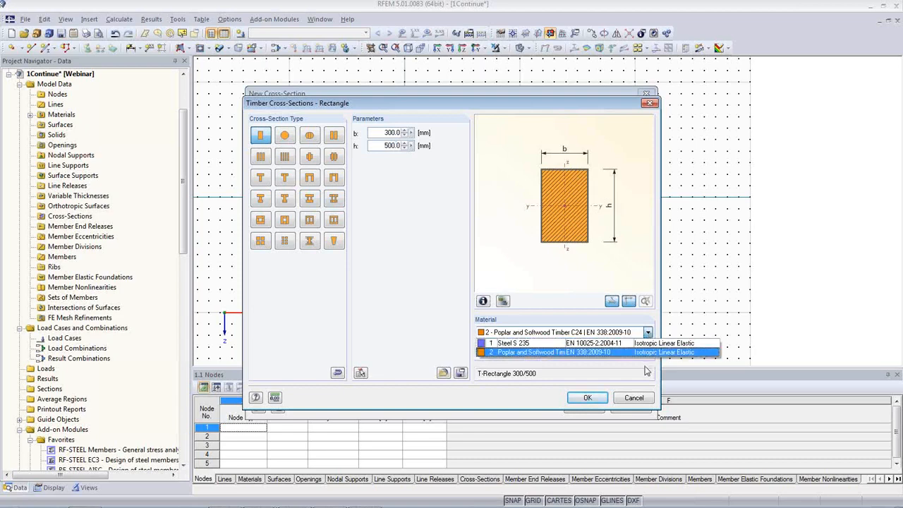
click(593, 352)
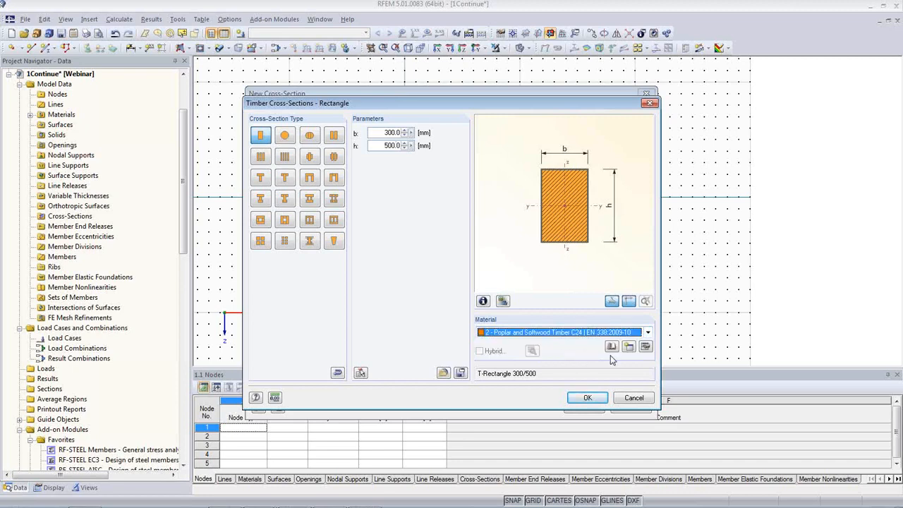
Step: Review the C24 timber's material constants and library properties, keep the material, and accept the rectangular section
click(645, 347)
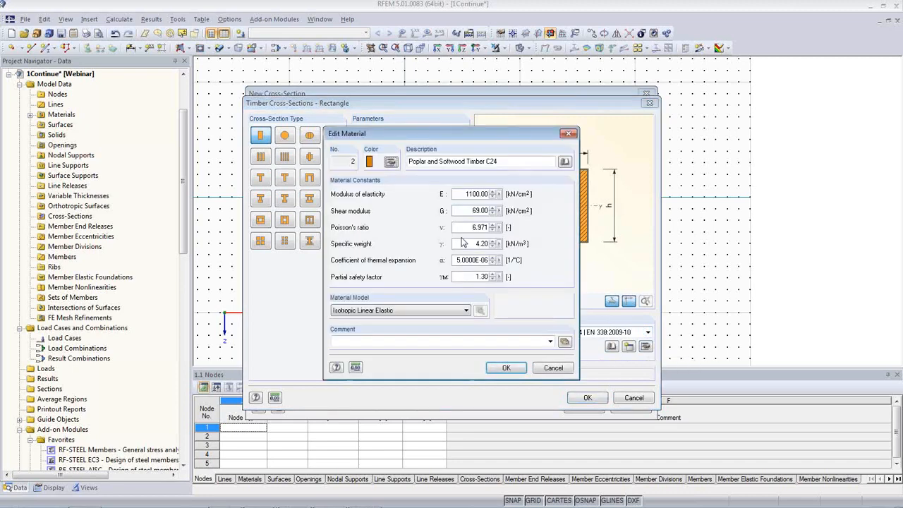
click(565, 162)
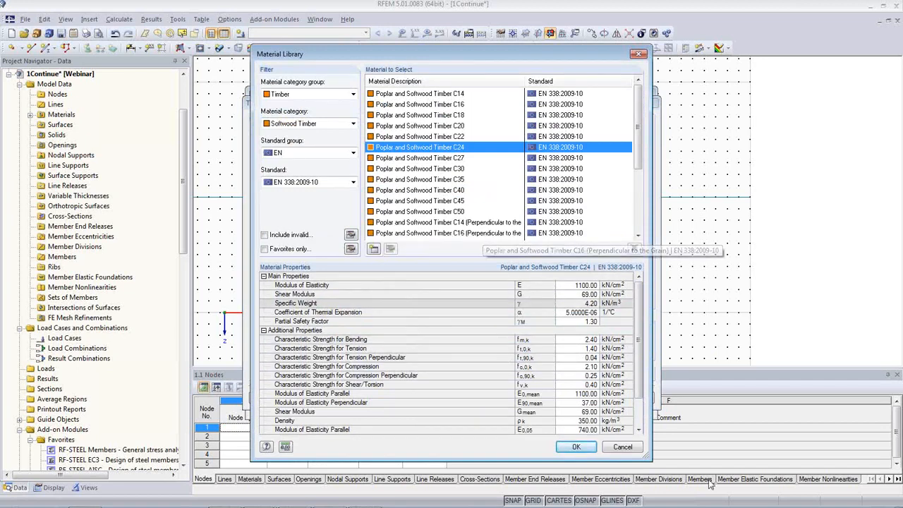
click(621, 447)
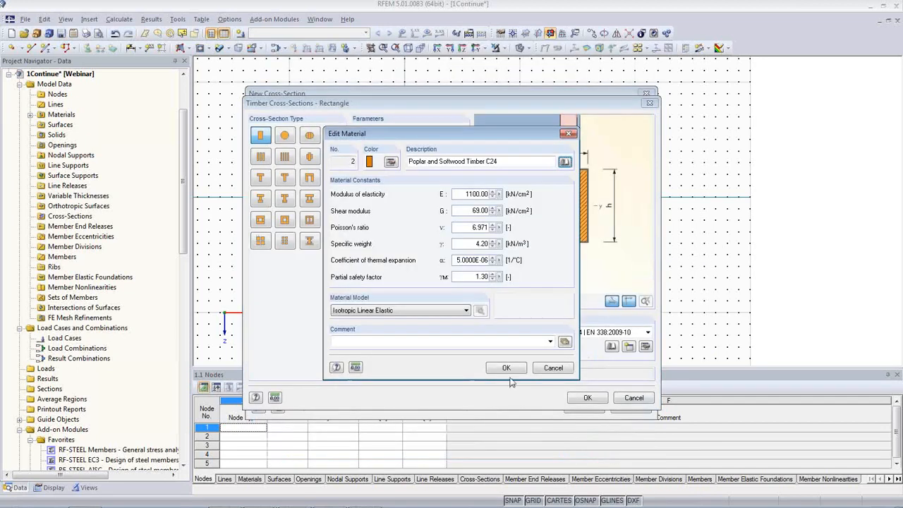
click(505, 369)
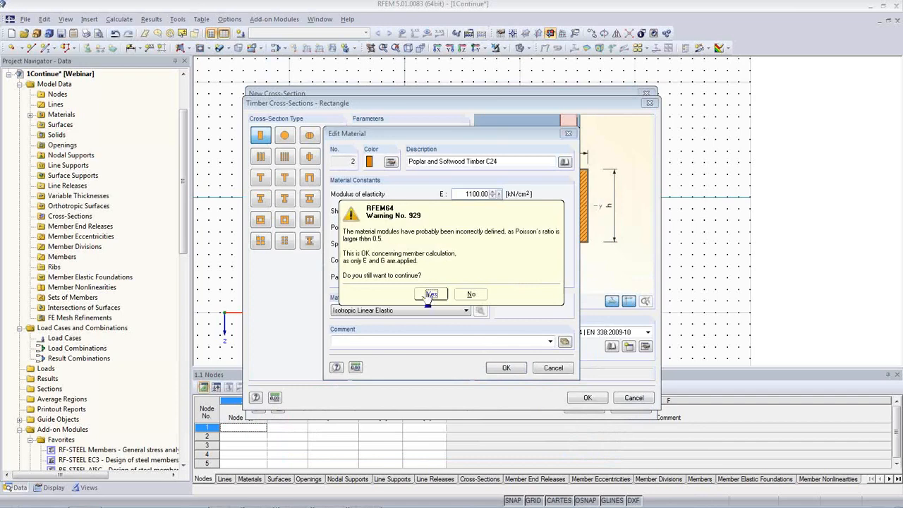
click(428, 294)
click(585, 397)
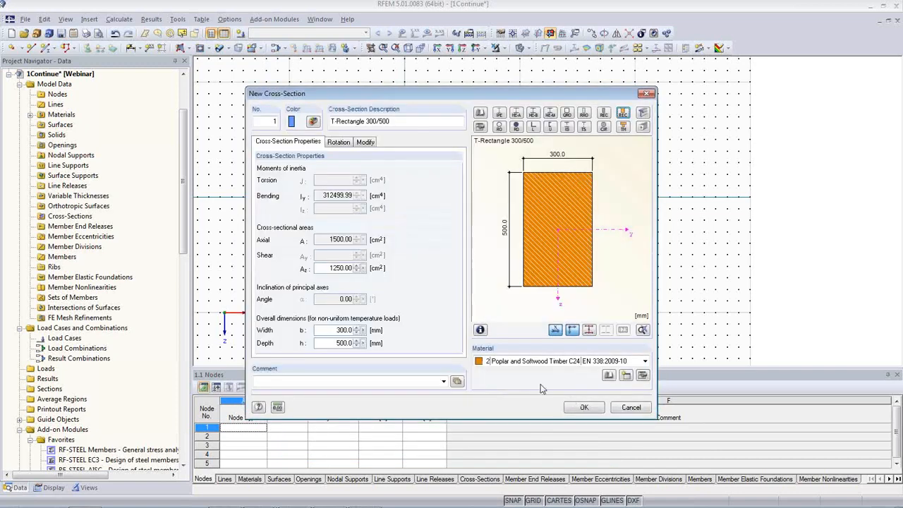
Step: Inspect the cross-section properties and stress points of the timber rectangle
click(480, 329)
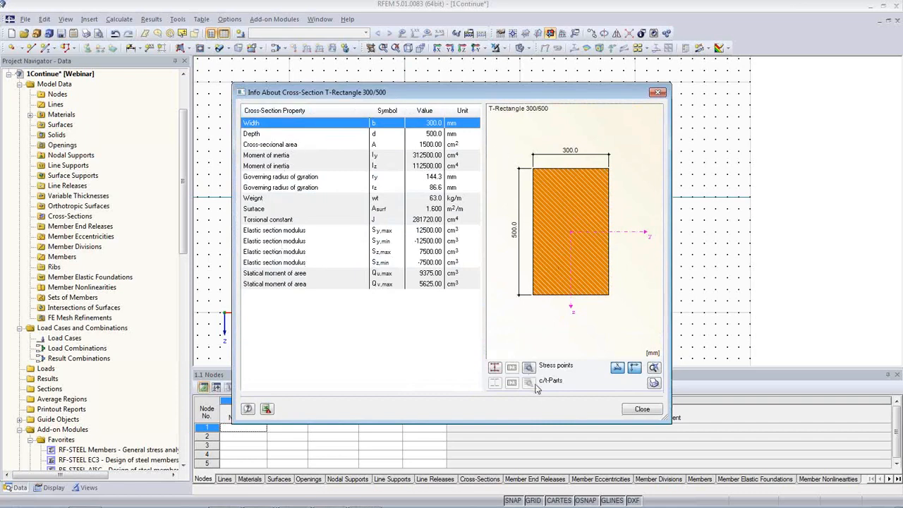
click(530, 369)
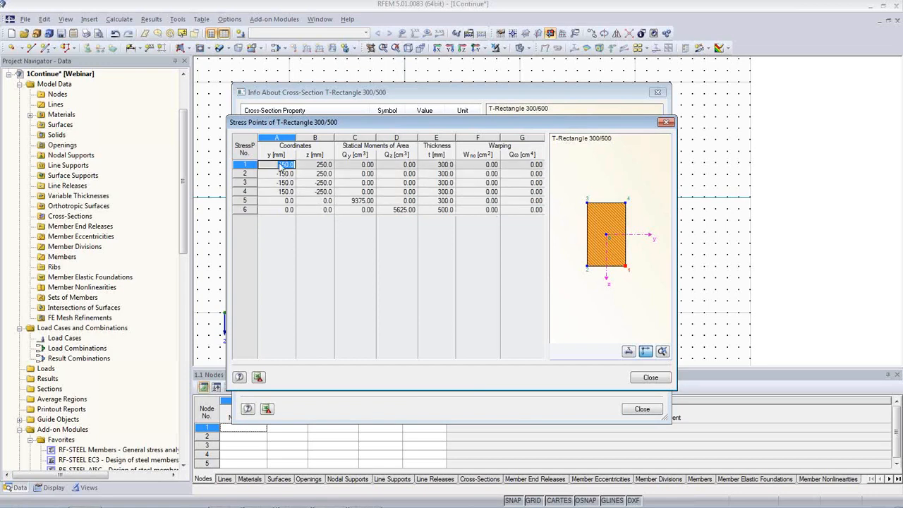
click(650, 378)
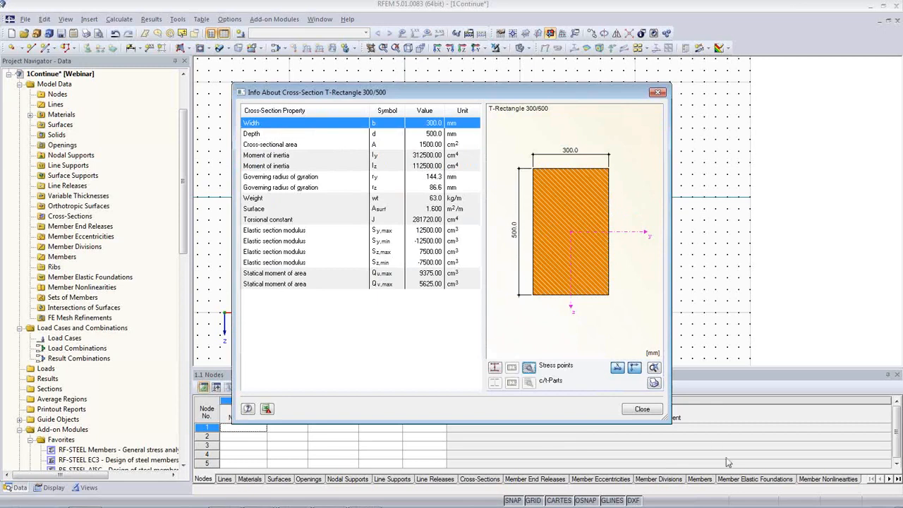
click(643, 411)
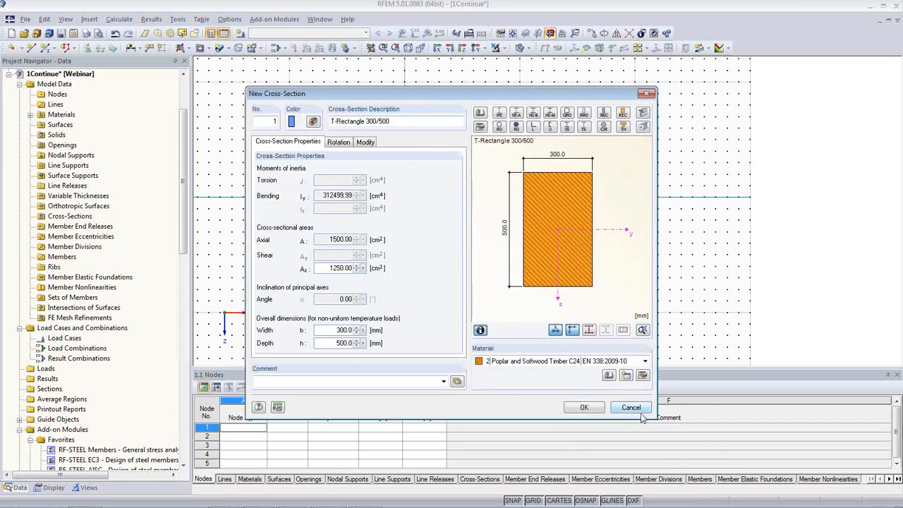
Step: Generate the continuous beam with the 300/500 timber section and hide the work plane grid
click(592, 407)
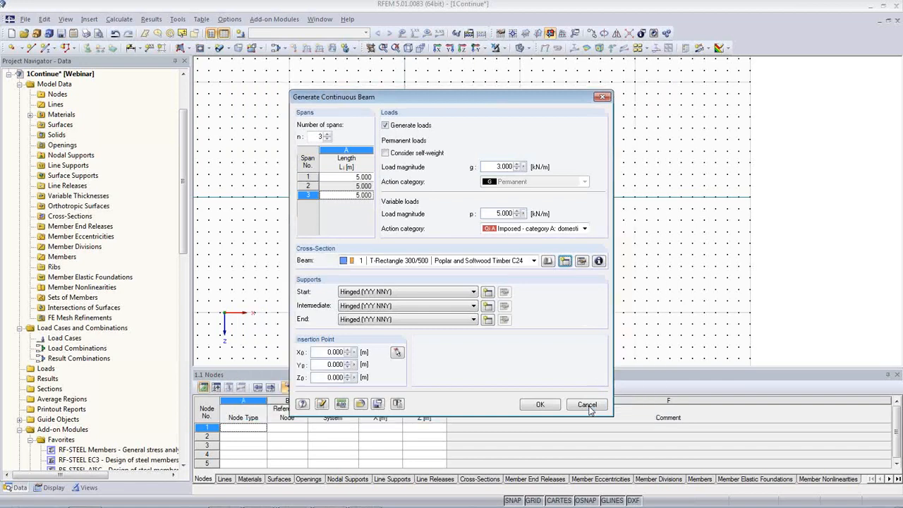
click(540, 405)
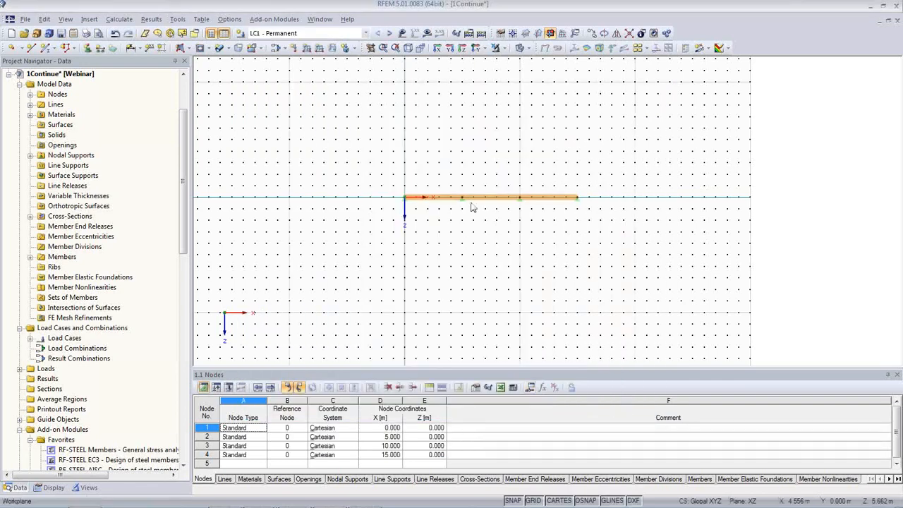
scroll(473, 207, up, 4)
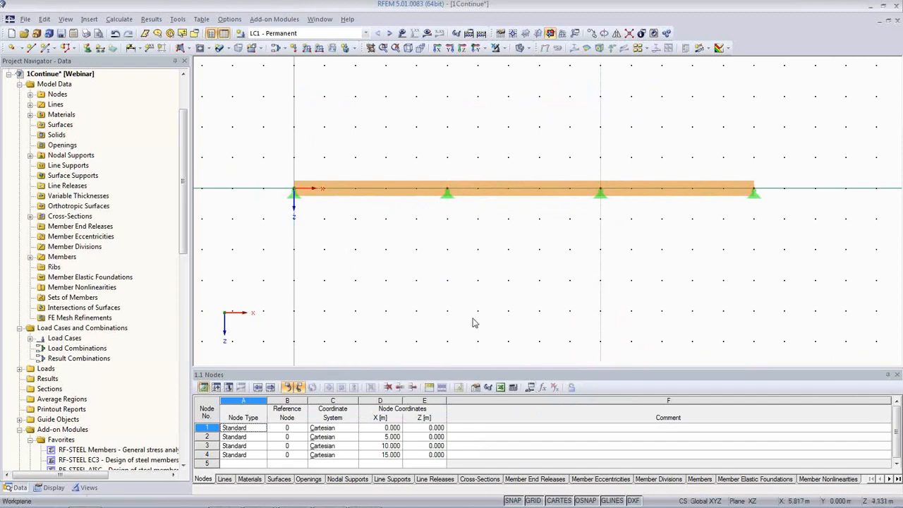
click(533, 501)
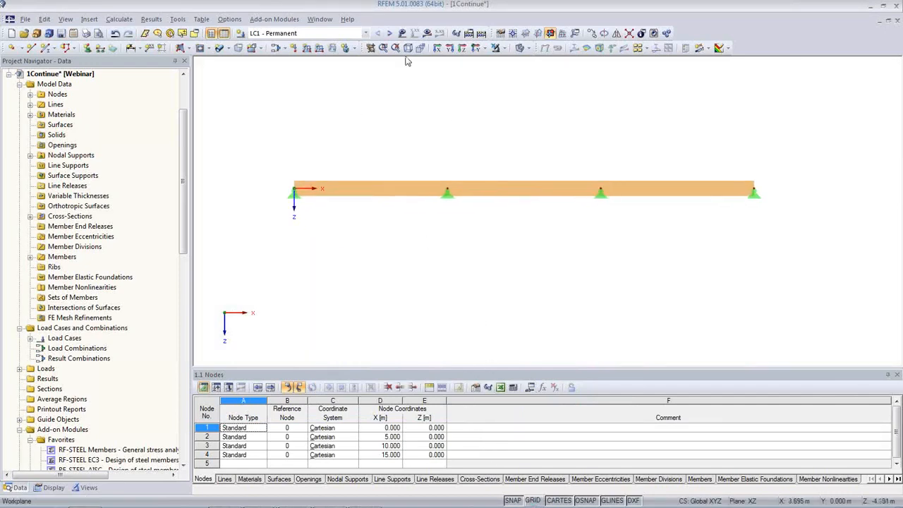
Step: Display the loads on the beam and step through the load cases from permanent to variable load in field 3
click(402, 33)
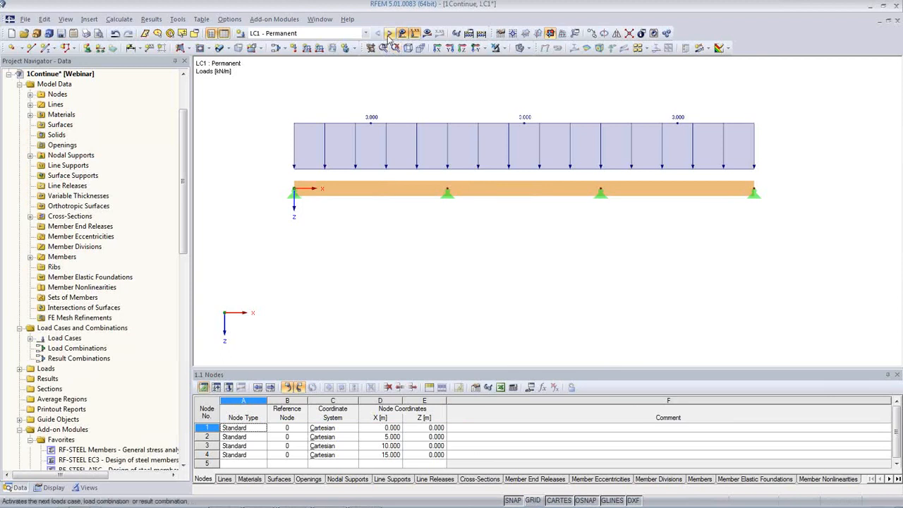
click(389, 33)
click(389, 33)
click(389, 33)
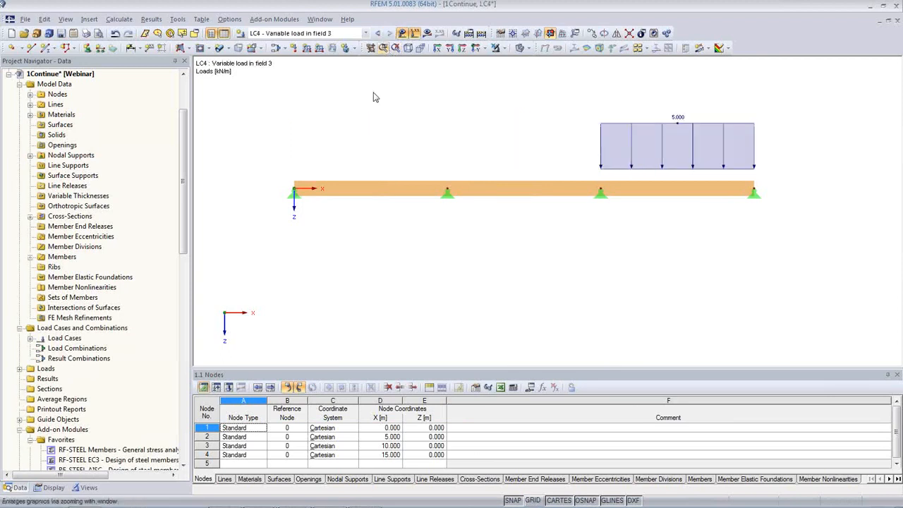
Step: Enable automatic creation of load combinations in the model's general data, classified by EN 1990 with the CEN national annex
right_click(61, 73)
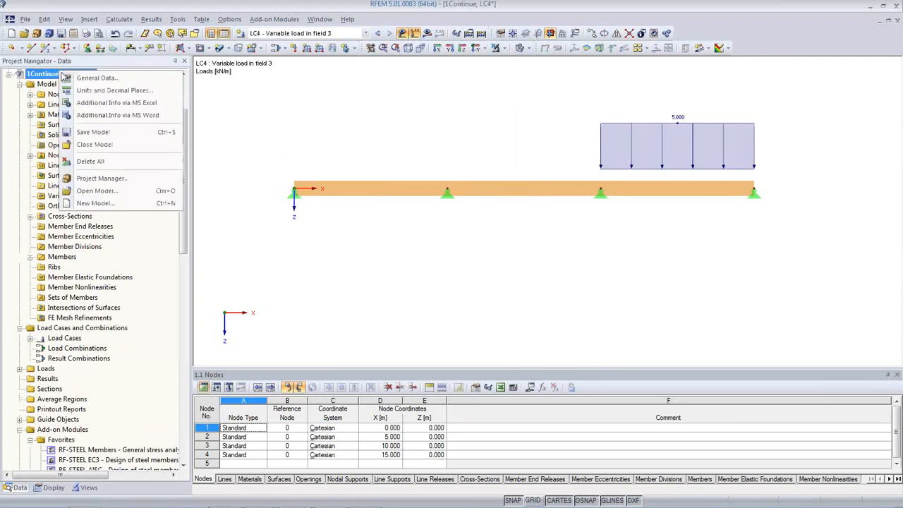
click(83, 79)
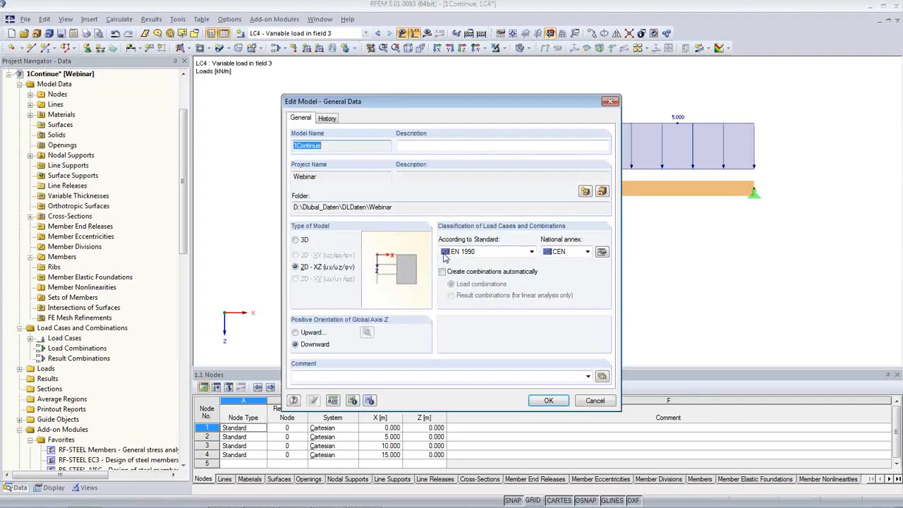
click(533, 253)
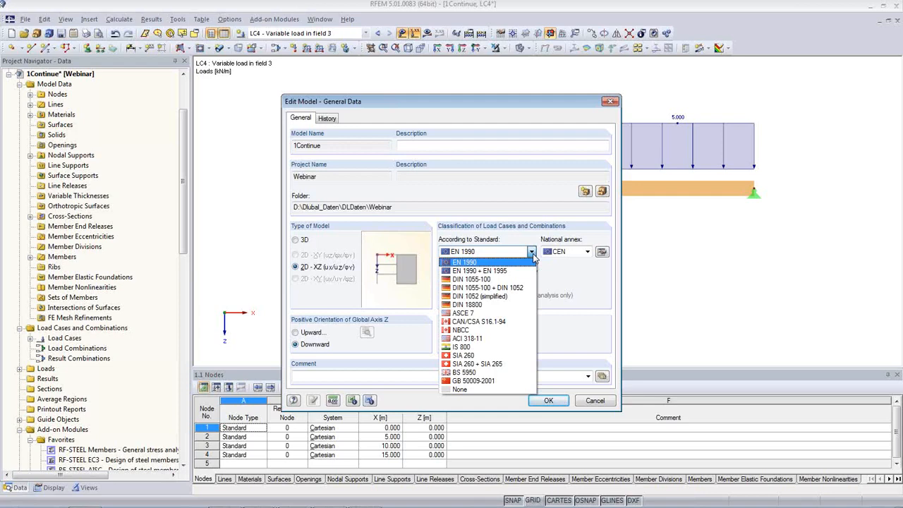
click(489, 262)
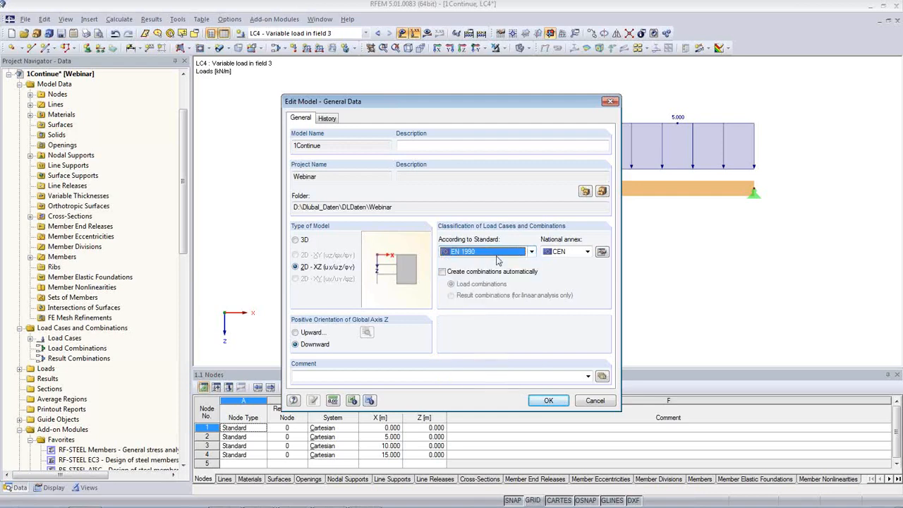
click(588, 252)
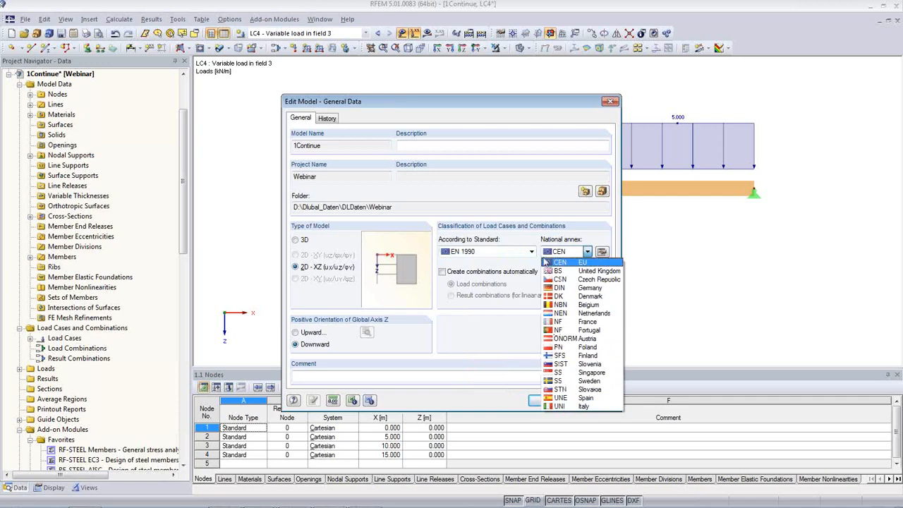
click(558, 262)
click(452, 275)
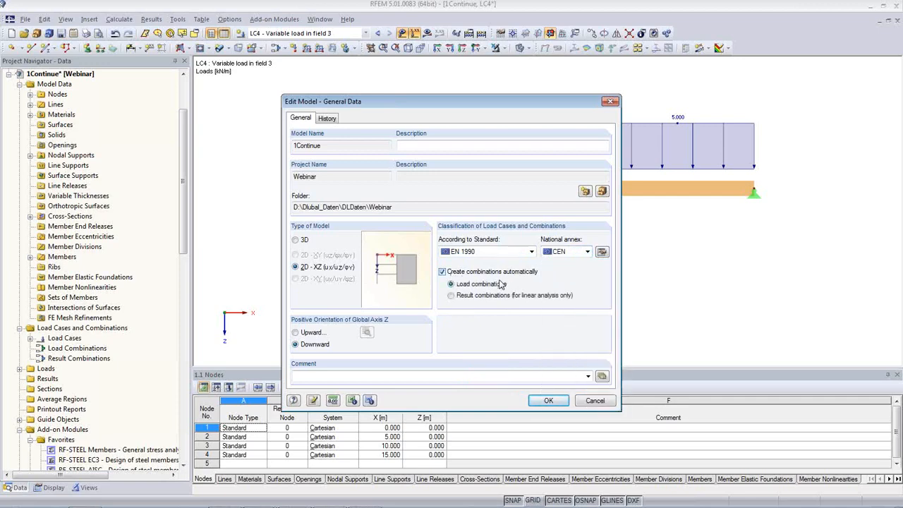
click(557, 404)
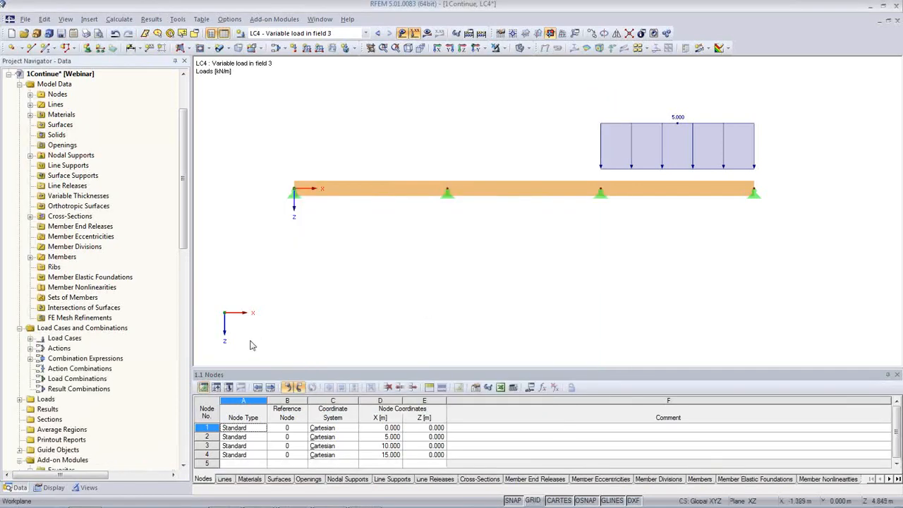
Step: Review the load cases in an enlarged load case table, from the permanent load through the variable loads of each field
click(215, 389)
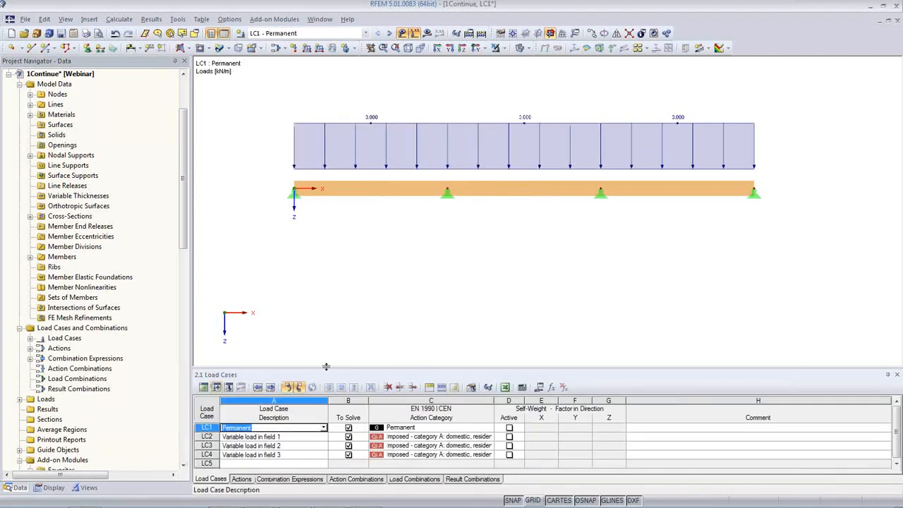
drag(325, 368, 313, 269)
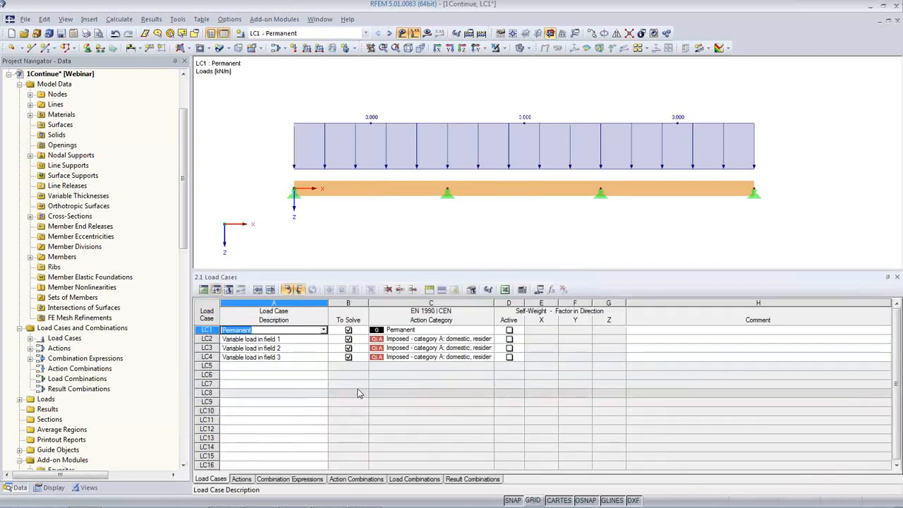
click(280, 339)
click(280, 348)
click(284, 357)
click(283, 347)
click(283, 340)
click(284, 331)
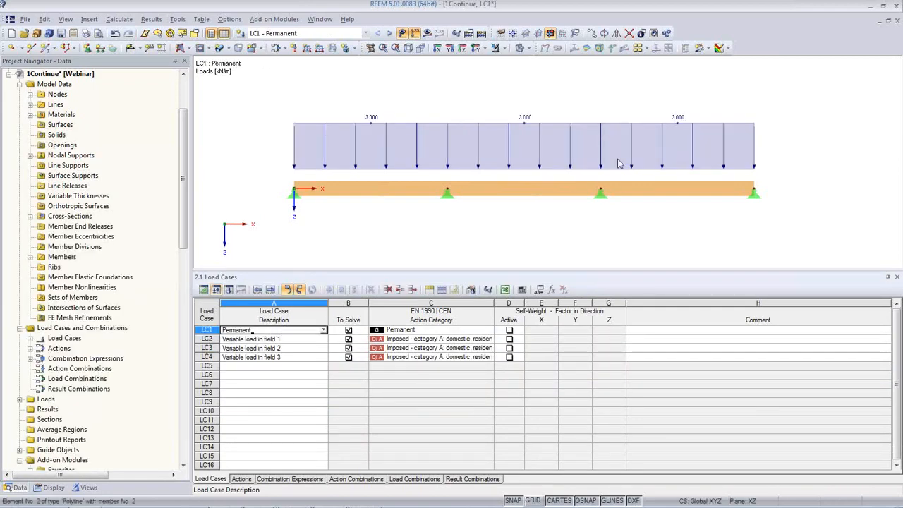
click(315, 338)
click(316, 348)
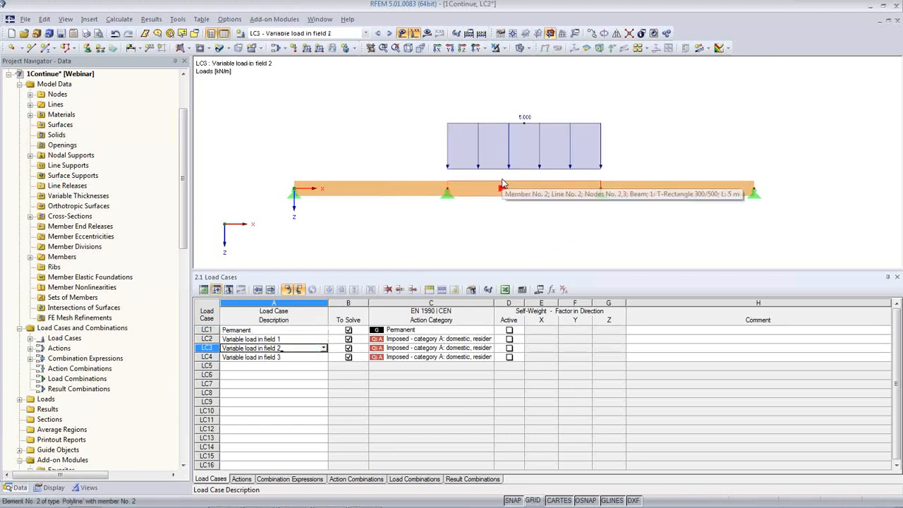
Step: Inspect the generated load combinations CO7, CO4 and CO3 with their factors and the loads on the beam
click(402, 480)
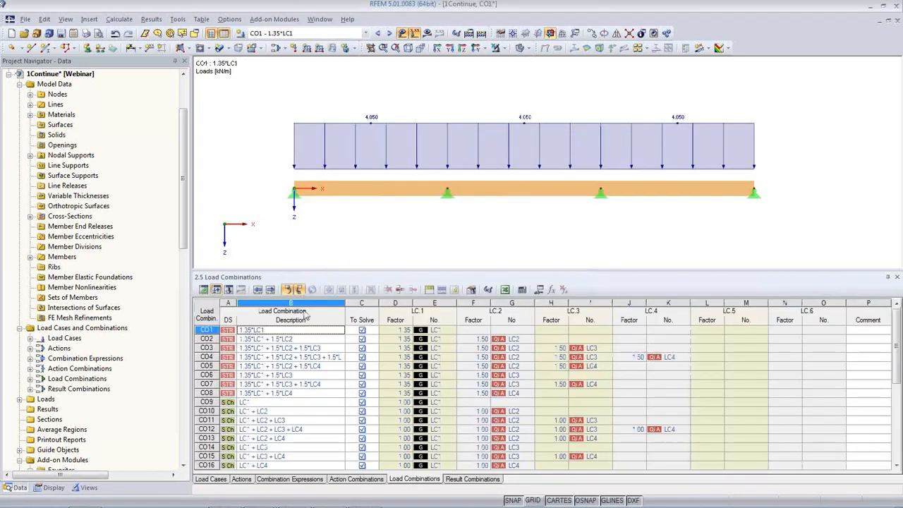
click(277, 384)
click(274, 358)
click(271, 348)
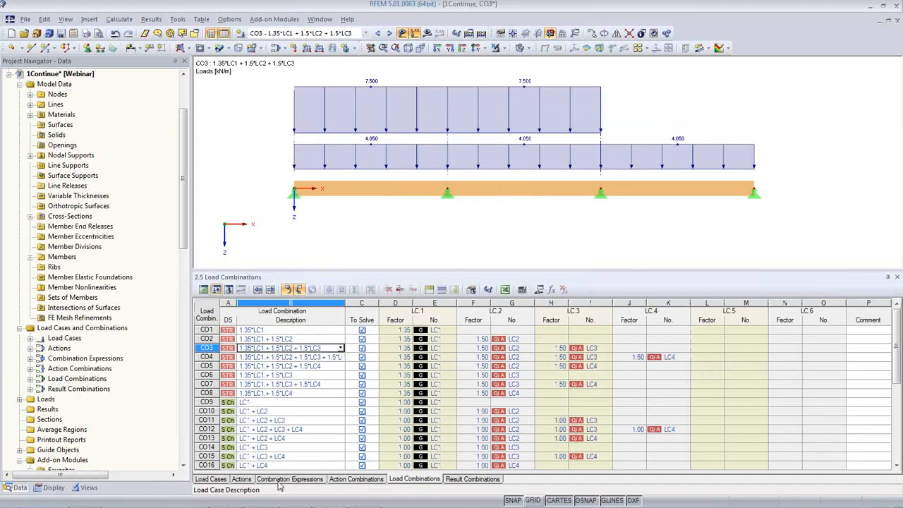
Step: Deactivate the SLS combination expressions, leaving only the ULS permanent/transient expression in use, and return to the load combinations
click(283, 479)
click(345, 349)
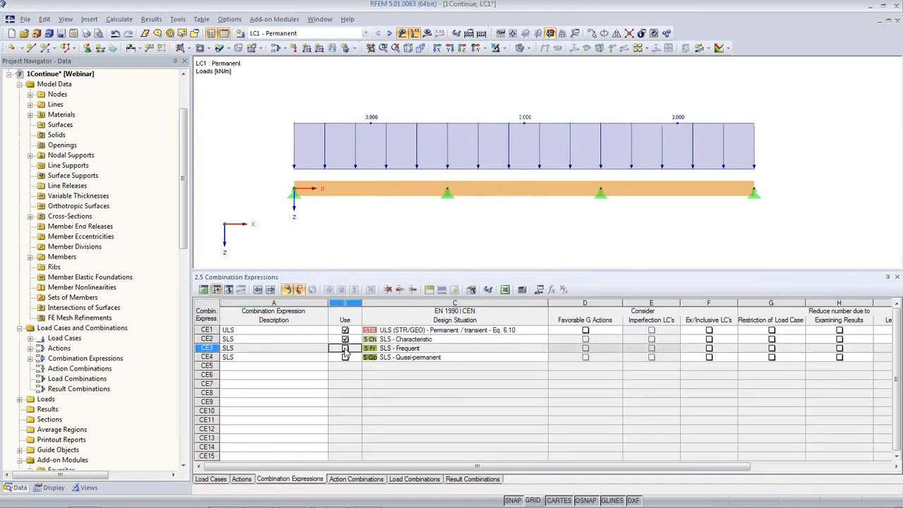
click(346, 340)
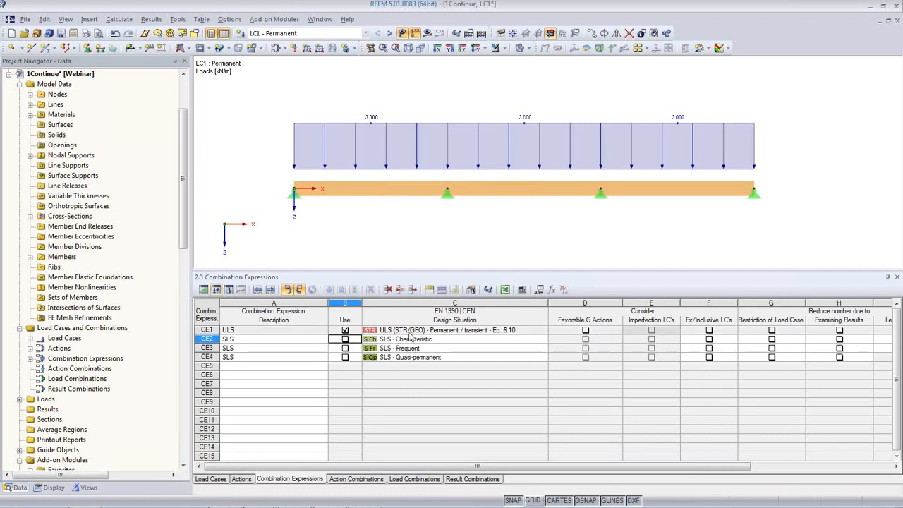
click(415, 480)
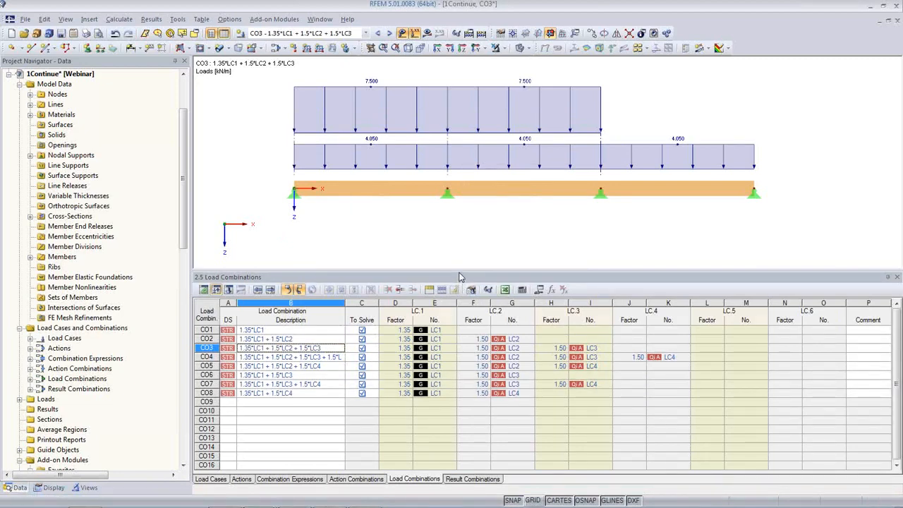
Step: Reduce the table's height and set the X coordinate of the beam's end node 4 to 16 m
drag(460, 271, 448, 368)
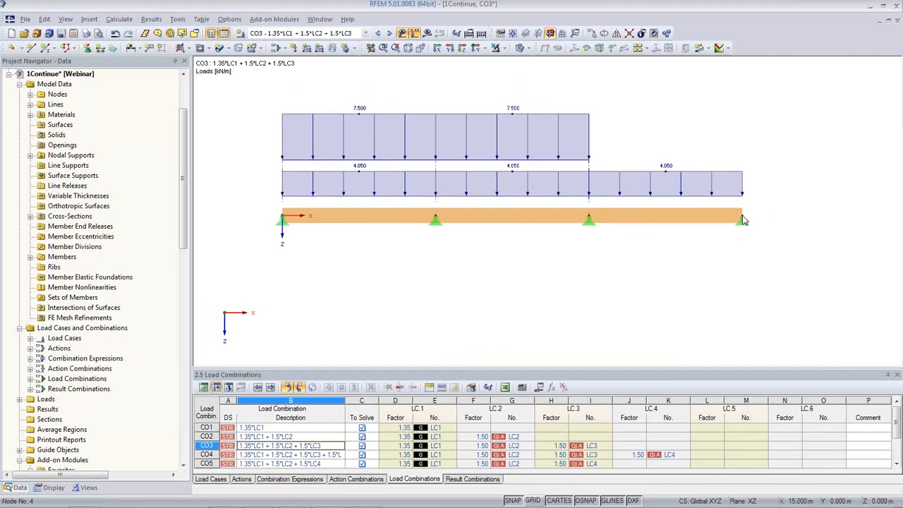
double_click(743, 221)
double_click(362, 258)
text(16)
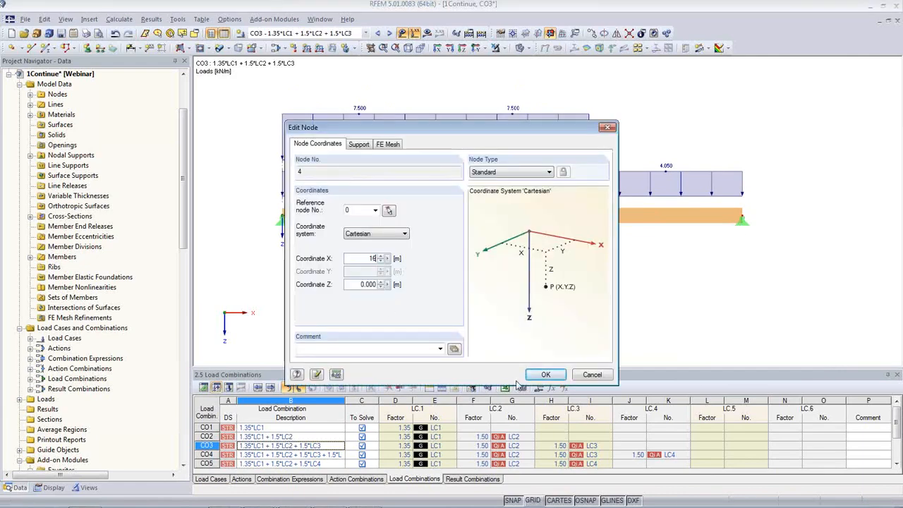
click(546, 374)
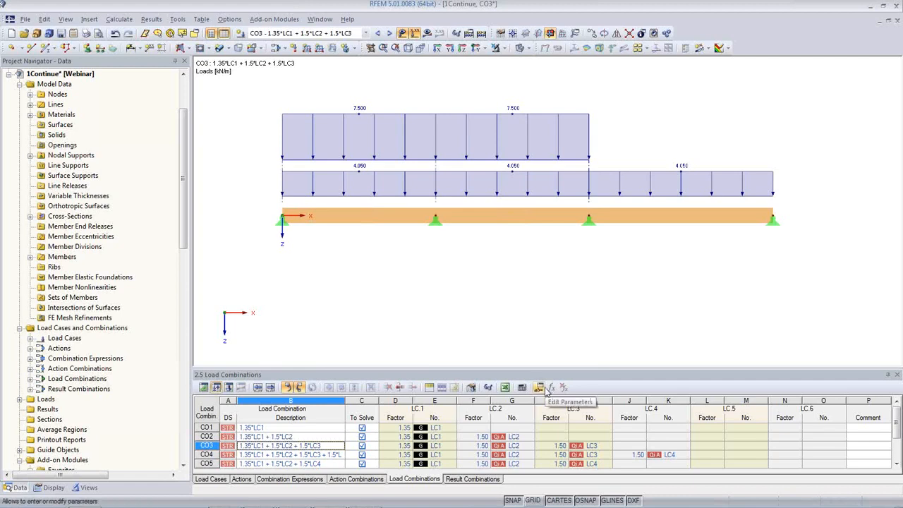
Step: Display the nodes table, open the parameter list and add the length parameter Span1 with a value of 3 m
click(203, 389)
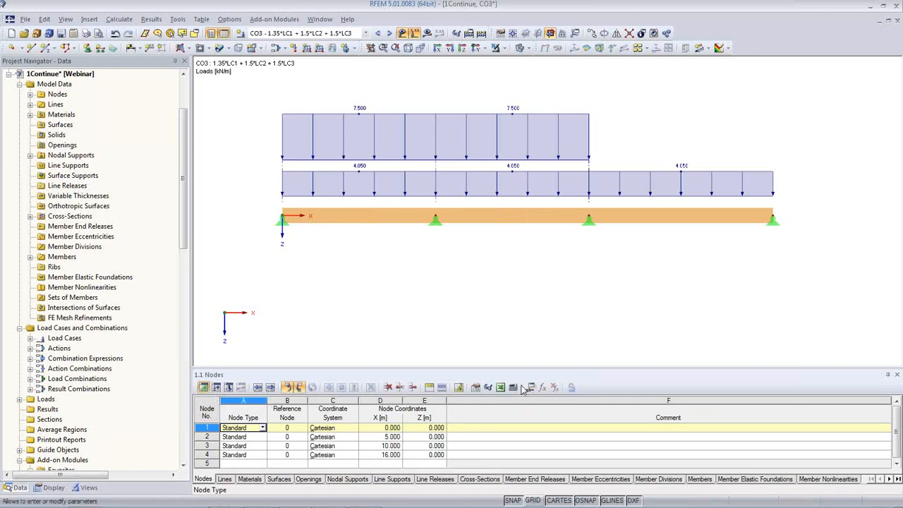
click(45, 20)
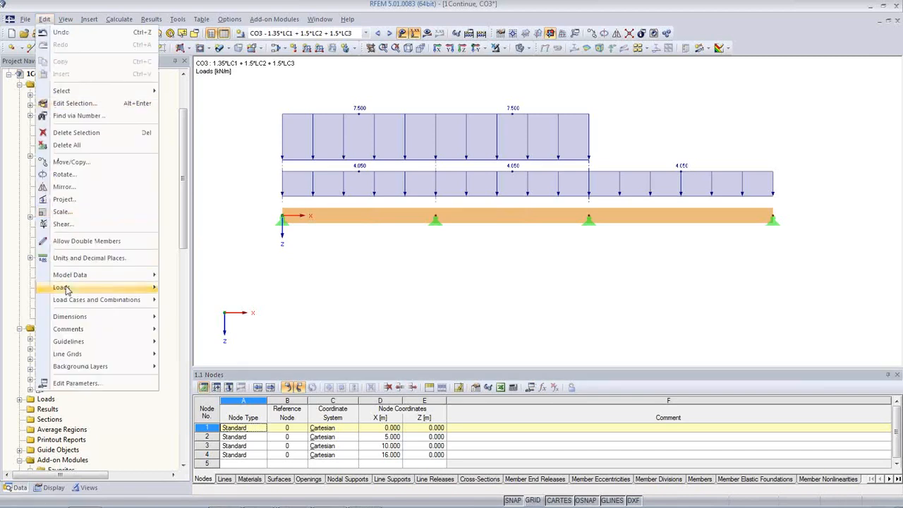
click(79, 385)
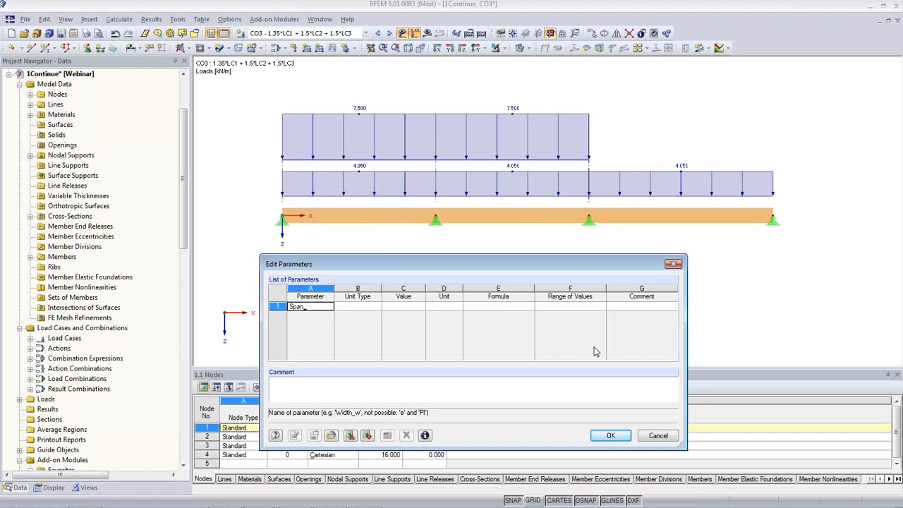
key(Tab)
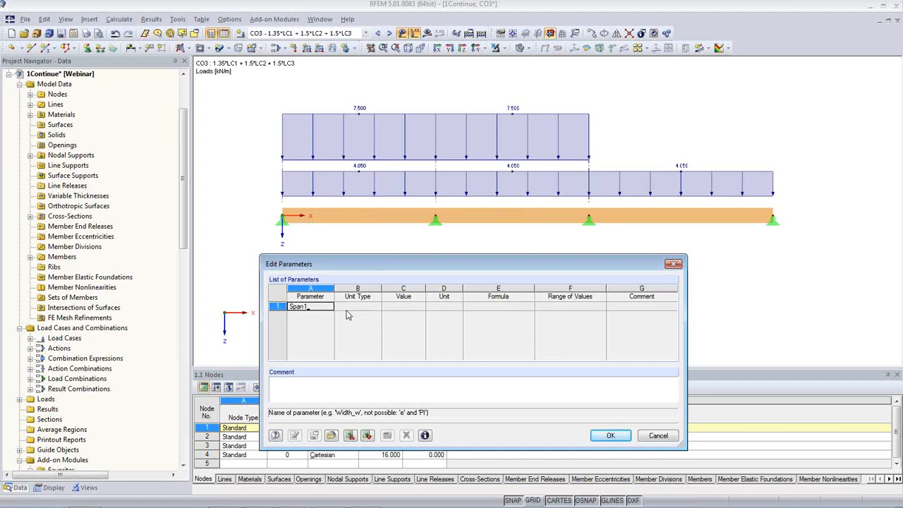
click(408, 308)
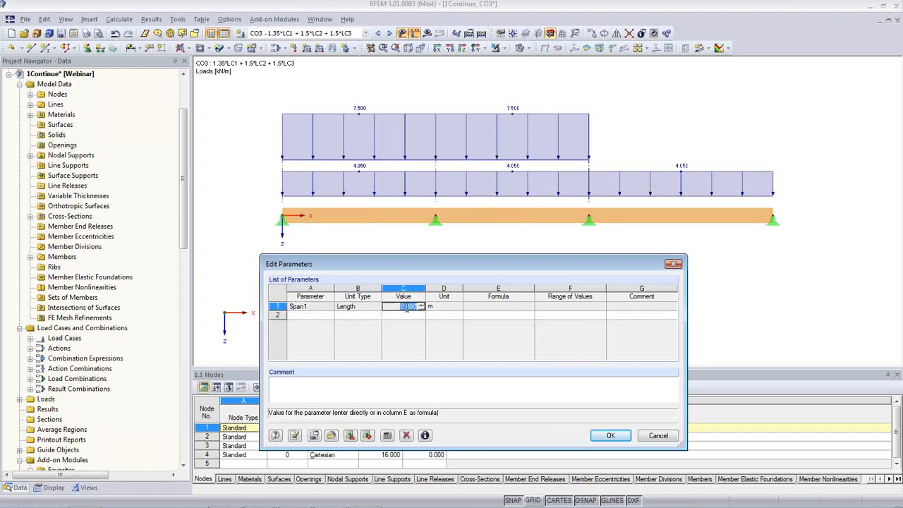
text(3)
Step: Add a length parameter named SpanMid with a value of 4 m
click(308, 315)
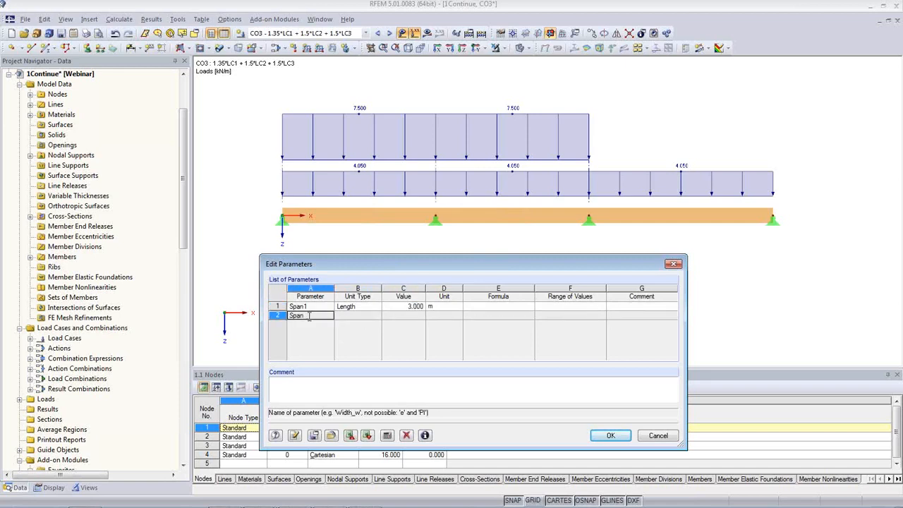
text(SpanMid)
key(Tab)
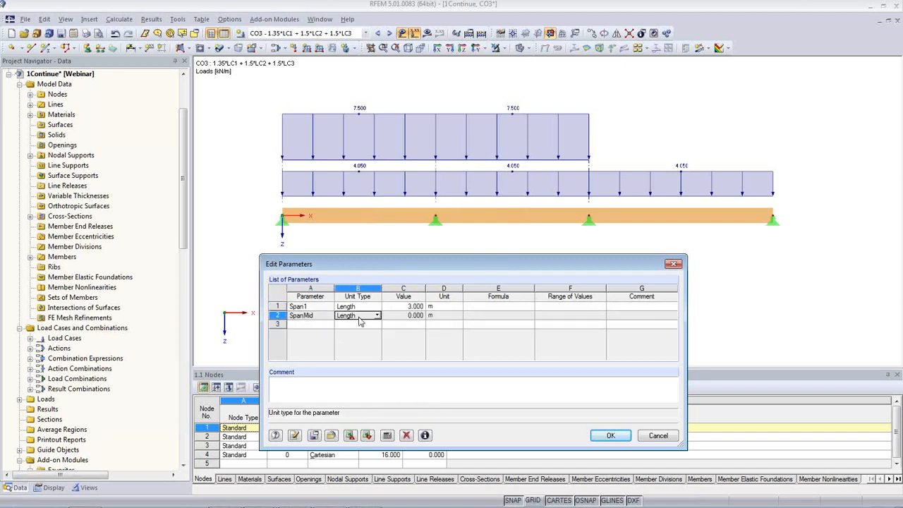
click(410, 316)
text(4)
Step: Add a length parameter named Span2 with a value of 5 m
click(323, 325)
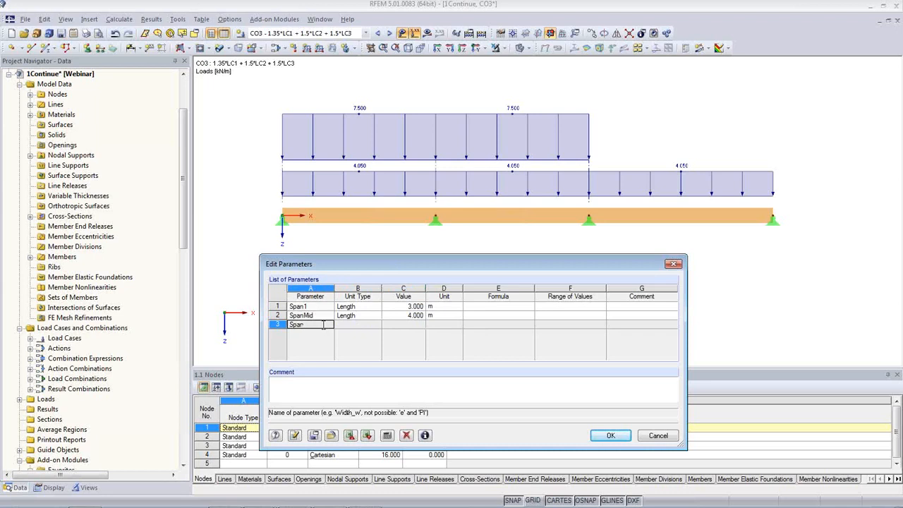
text(Span2)
key(Tab)
click(406, 325)
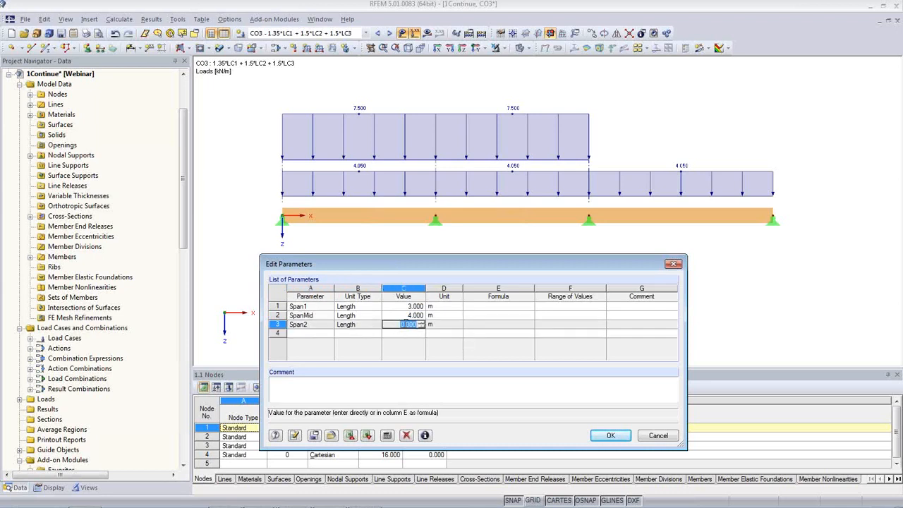
text(5)
key(Return)
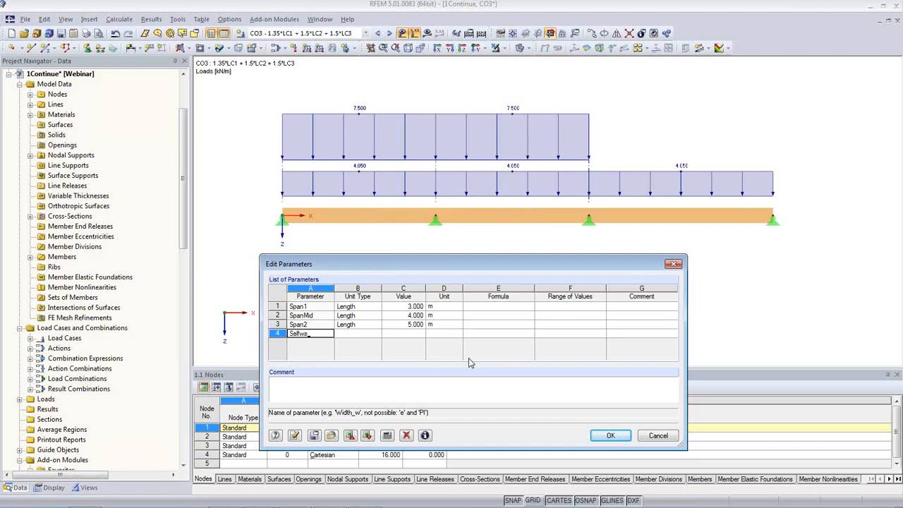
Step: Add a parameter named Selfweight with unit type Line Force and a value of 1 kN/m
key(Return)
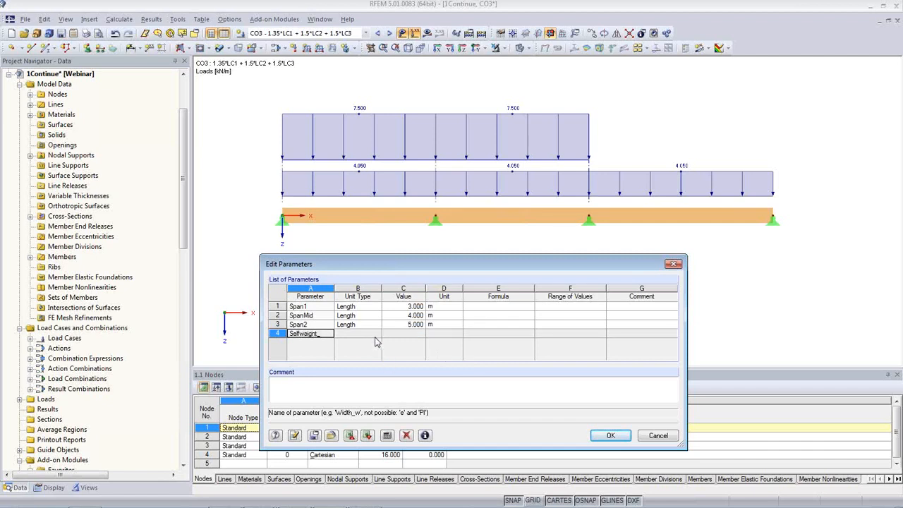
click(377, 333)
scroll(373, 438, down, 3)
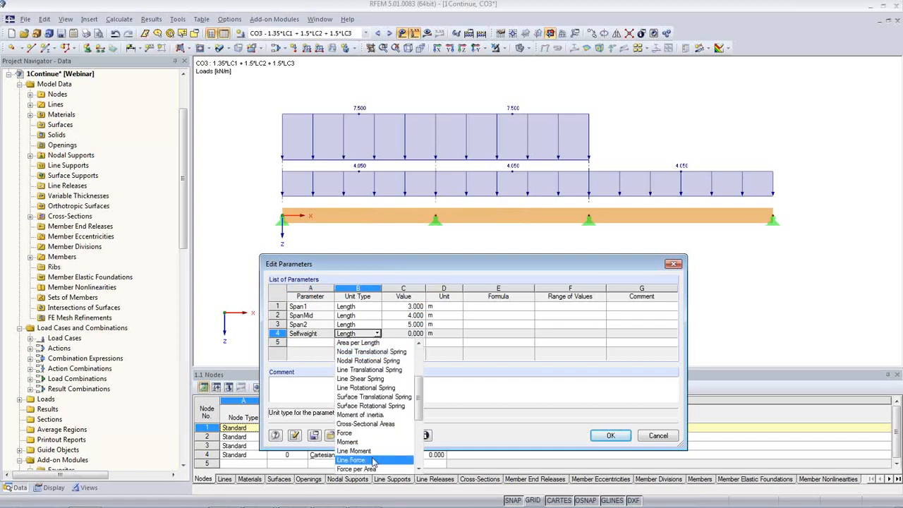
click(353, 459)
key(Return)
text(1)
key(Return)
Step: Add a Line Force parameter named Live with a value of 3 kN/m and move the parameter dialog clear of the nodes table
click(314, 343)
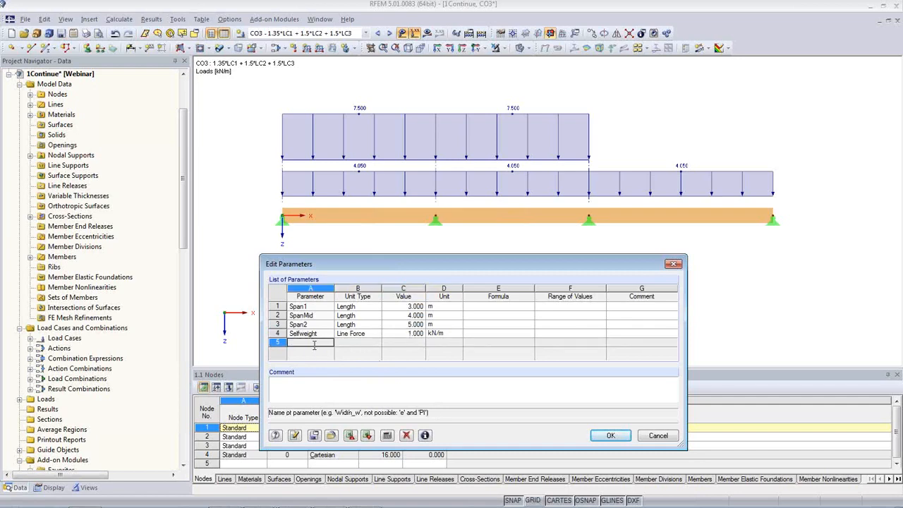
text(Live)
click(358, 343)
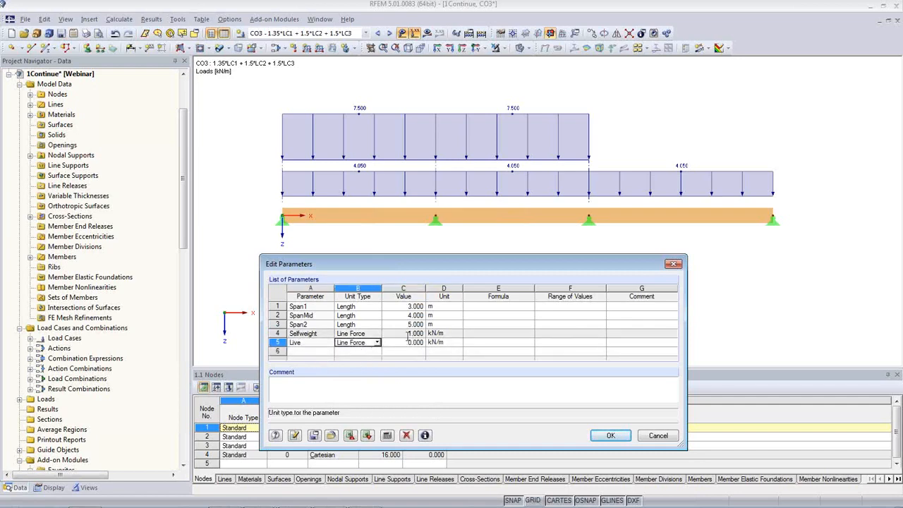
click(402, 341)
text(3)
key(Up)
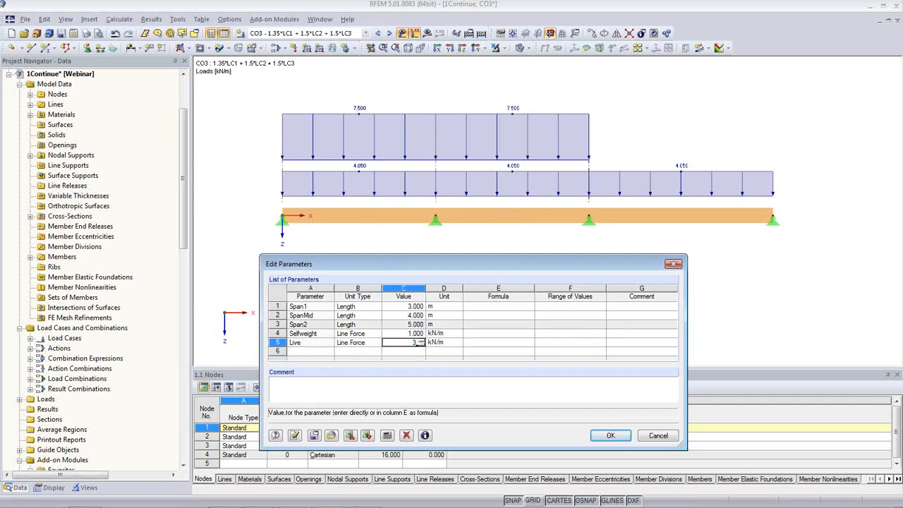
drag(457, 266, 450, 224)
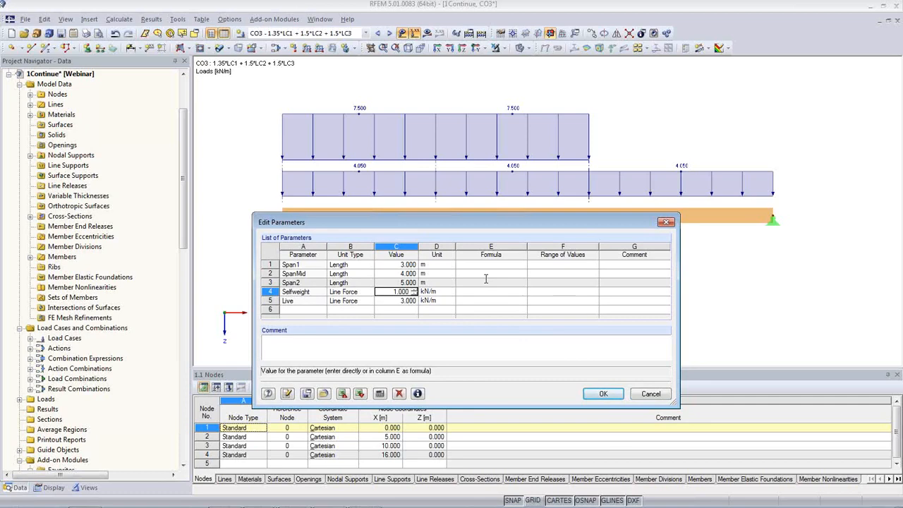
Step: Accept the parameter list and define the X coordinate of node 2, the second support, with the formula Span1
click(603, 394)
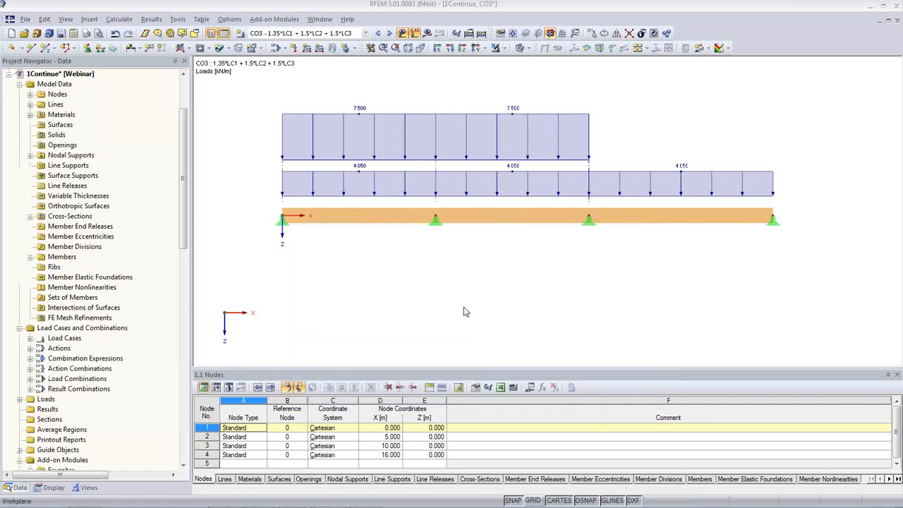
middle_drag(474, 306, 454, 267)
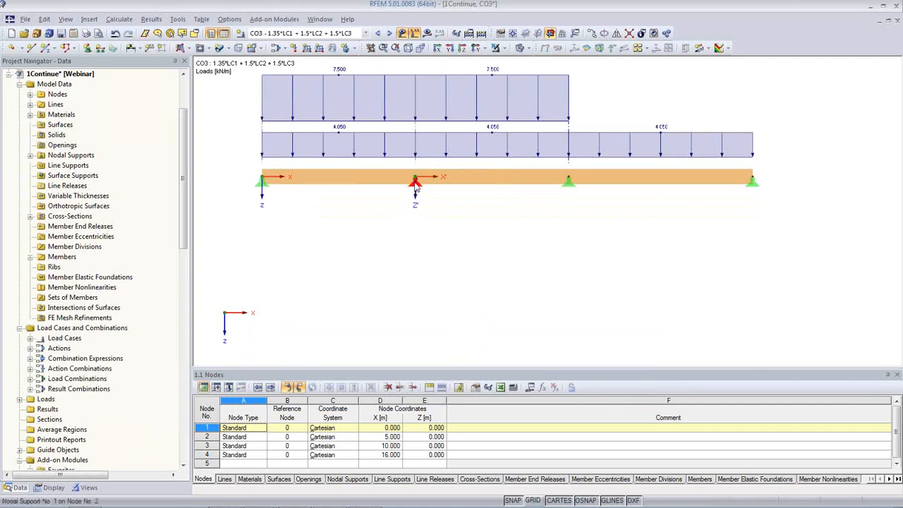
double_click(415, 178)
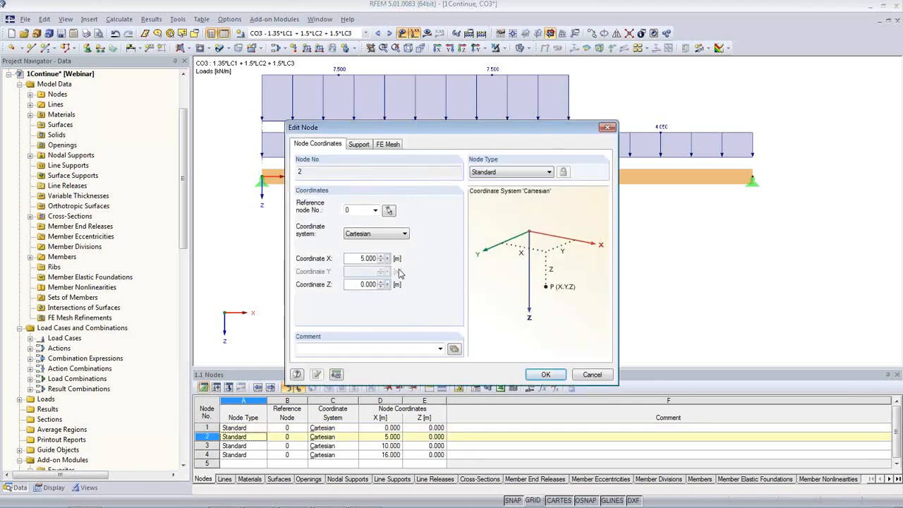
drag(355, 258, 395, 263)
click(387, 259)
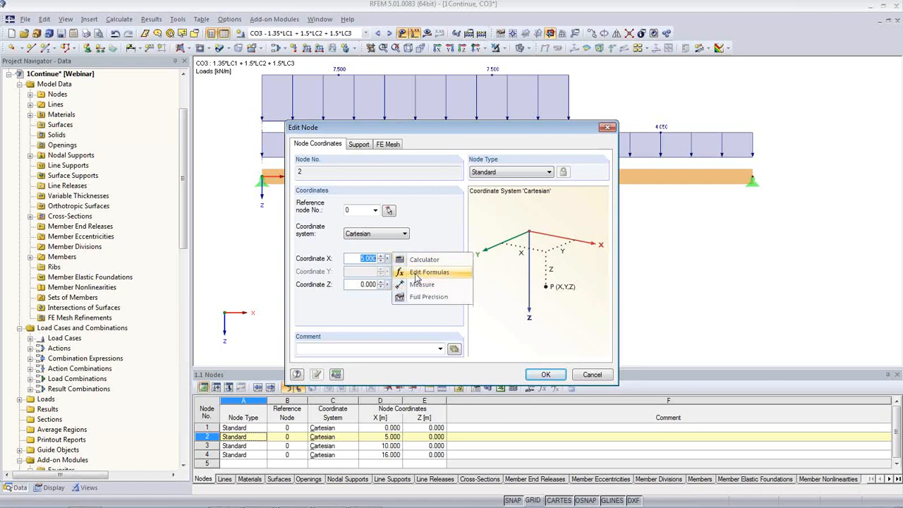
click(417, 273)
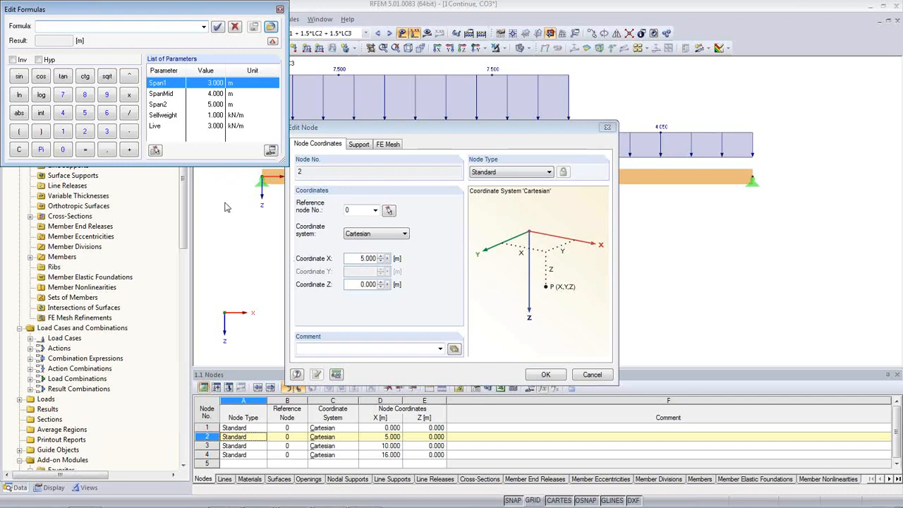
double_click(162, 84)
click(218, 26)
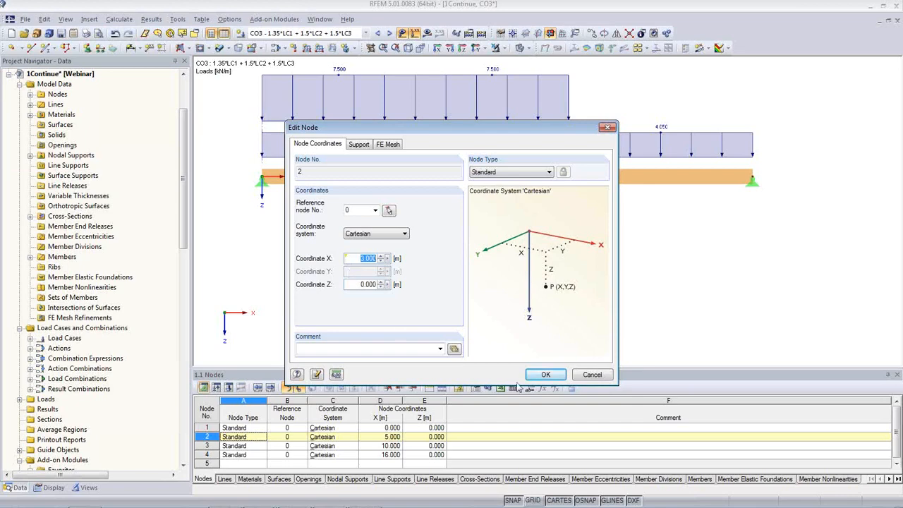
click(545, 377)
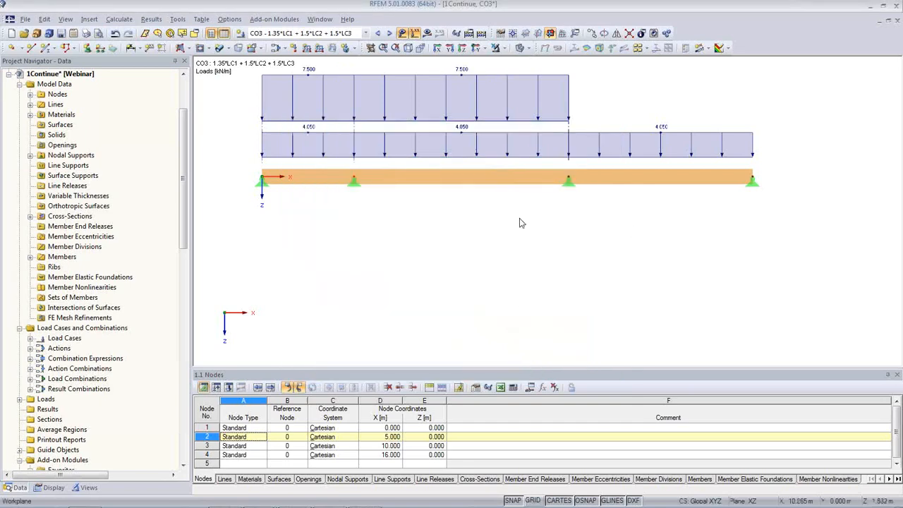
Step: Define the X coordinate of node 3, the third support, with the formula Span1+SpanMid
double_click(569, 180)
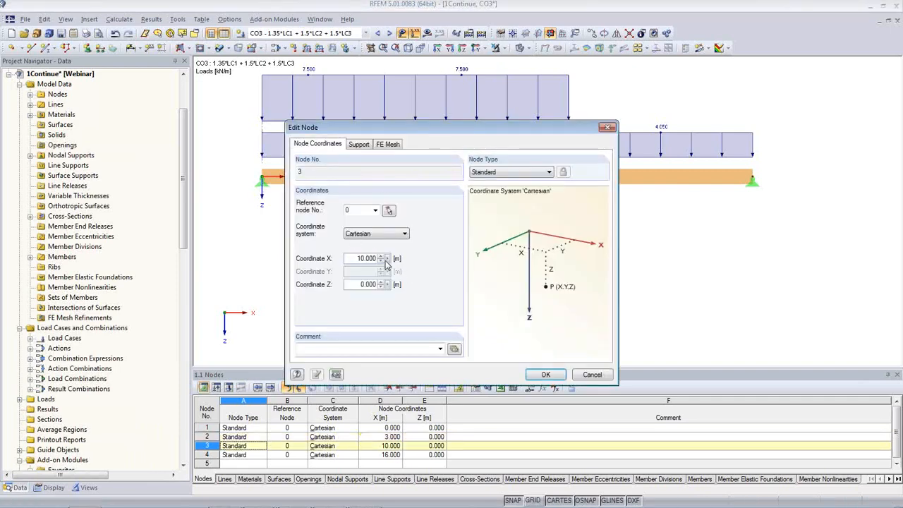
click(387, 261)
click(423, 270)
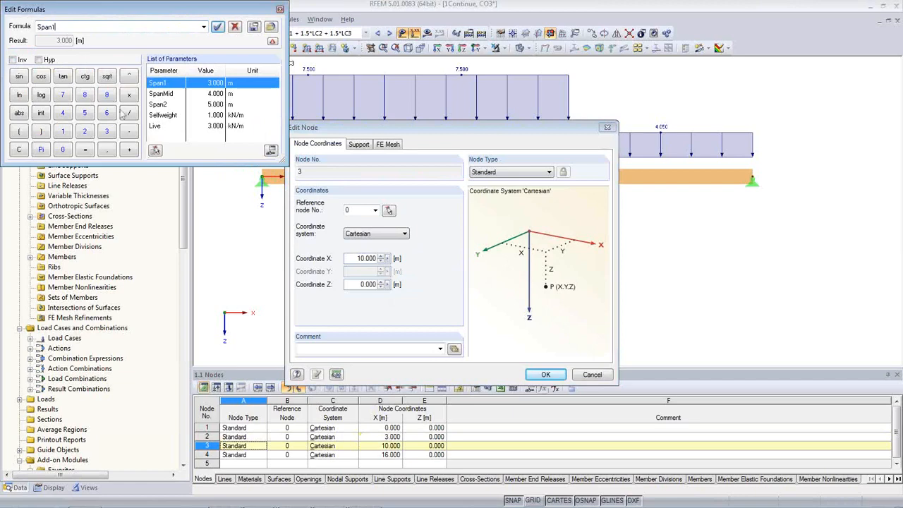
click(129, 149)
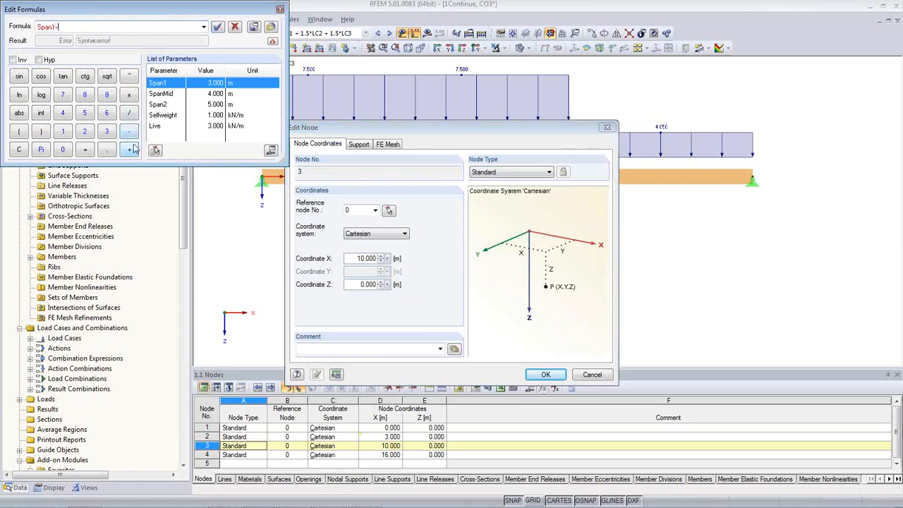
double_click(161, 93)
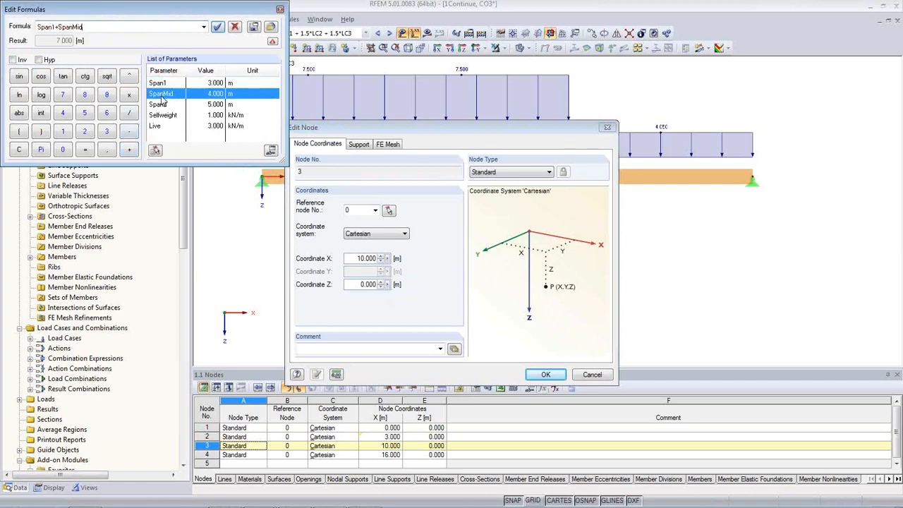
click(218, 26)
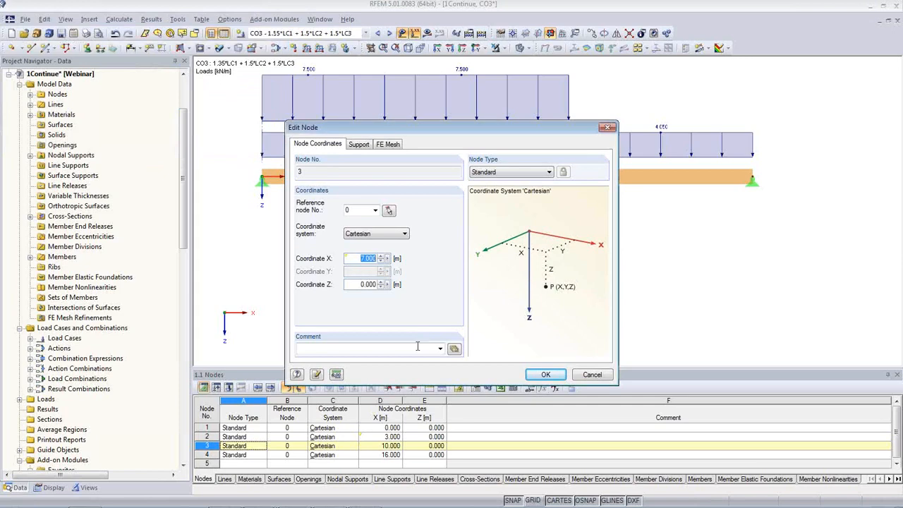
click(542, 375)
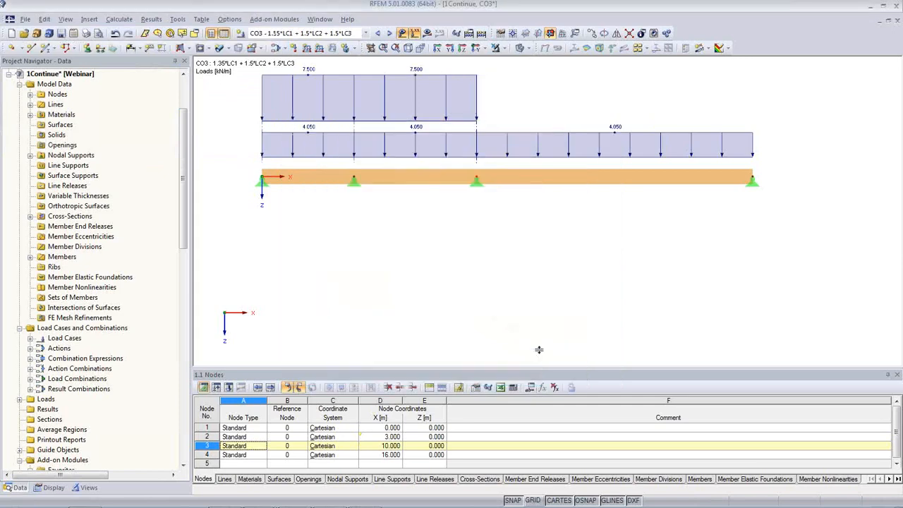
Step: Define the X coordinate of node 4 at the beam's far end with the formula Span1+SpanMid+Span2
double_click(752, 181)
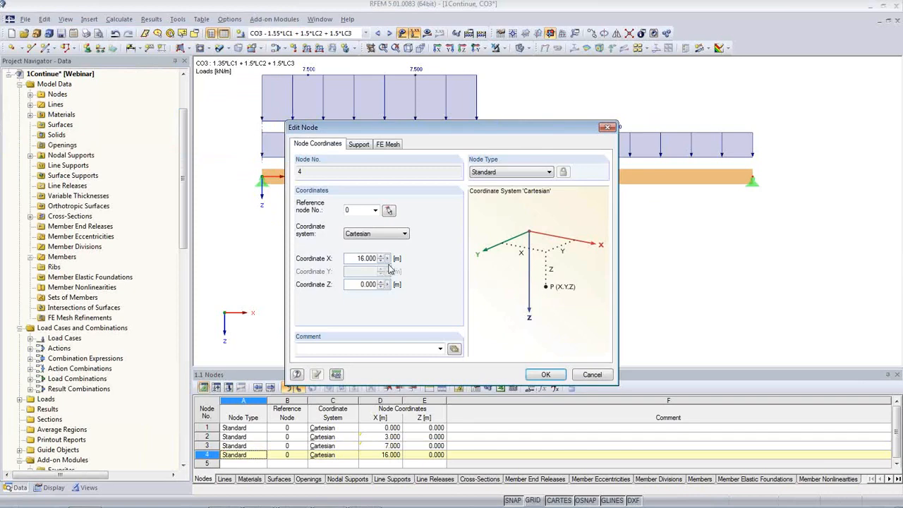
right_click(393, 261)
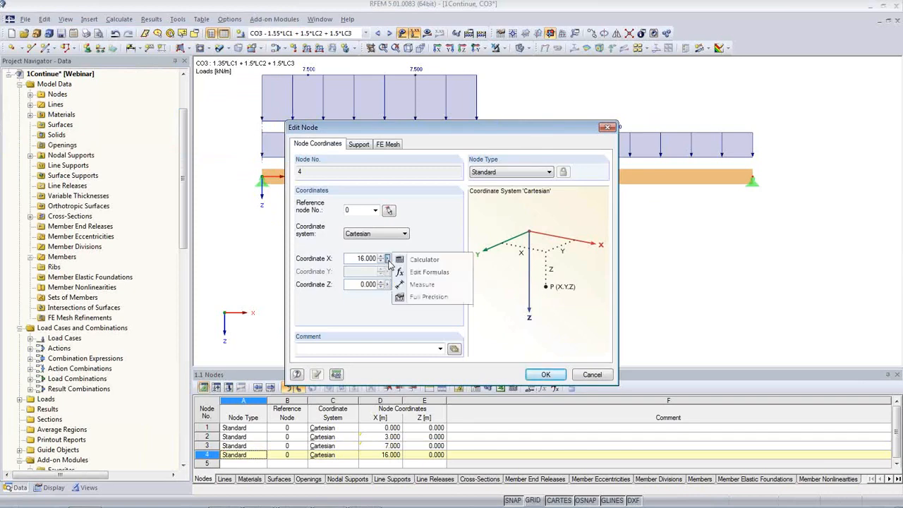
click(434, 273)
click(96, 27)
click(130, 150)
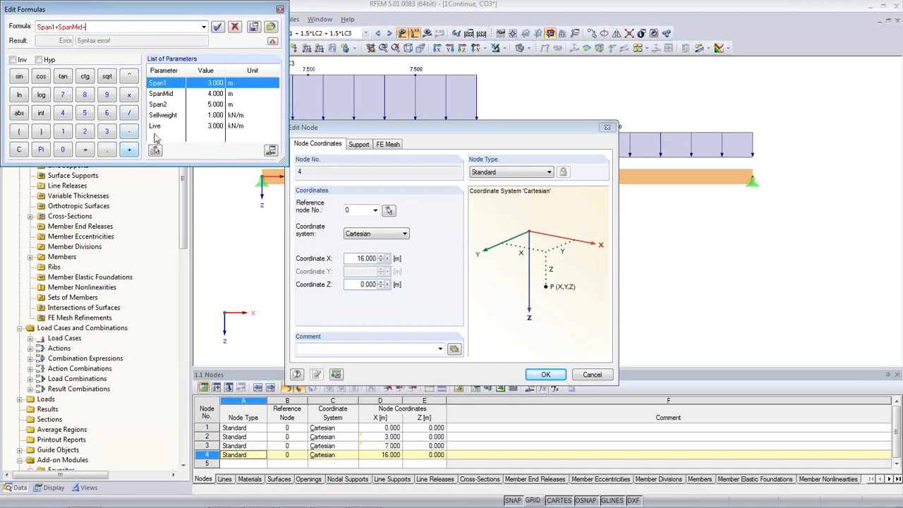
double_click(164, 106)
click(218, 27)
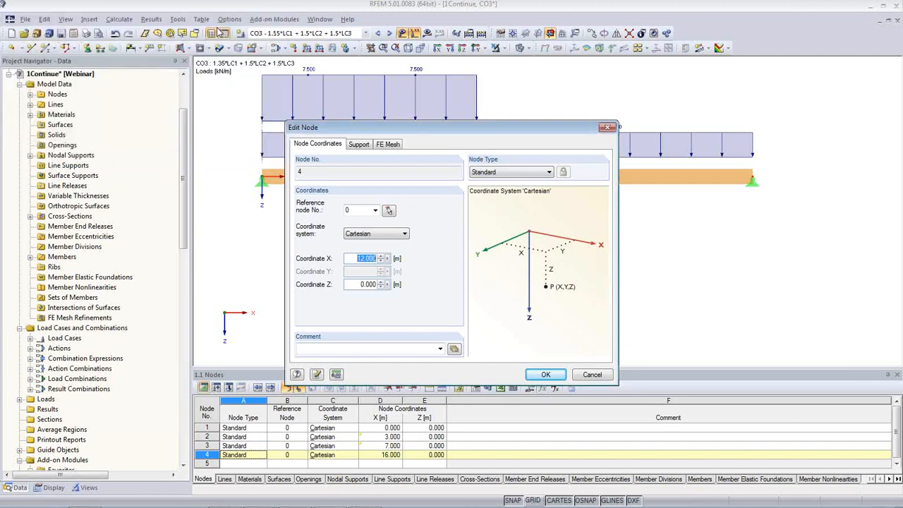
click(546, 375)
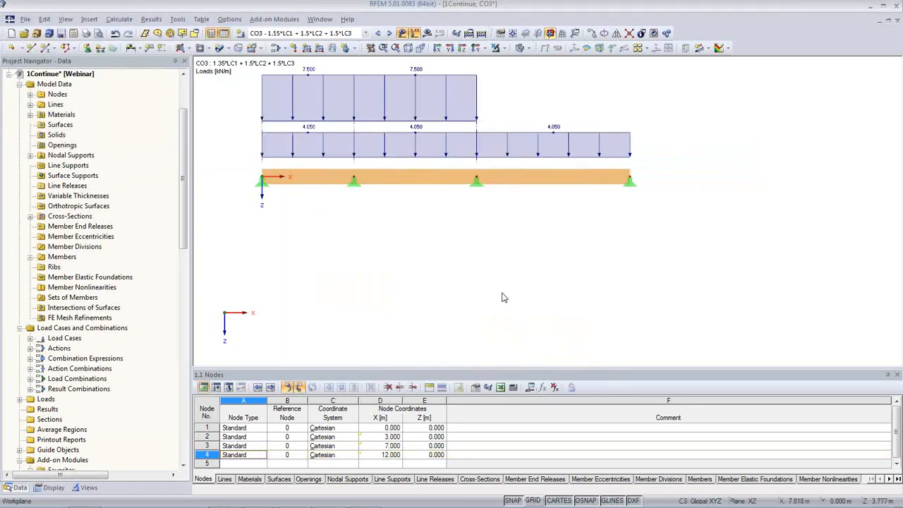
Step: Set the parameters Span1, SpanMid and Span2 to 4 m each and apply them to the model
click(530, 388)
double_click(406, 266)
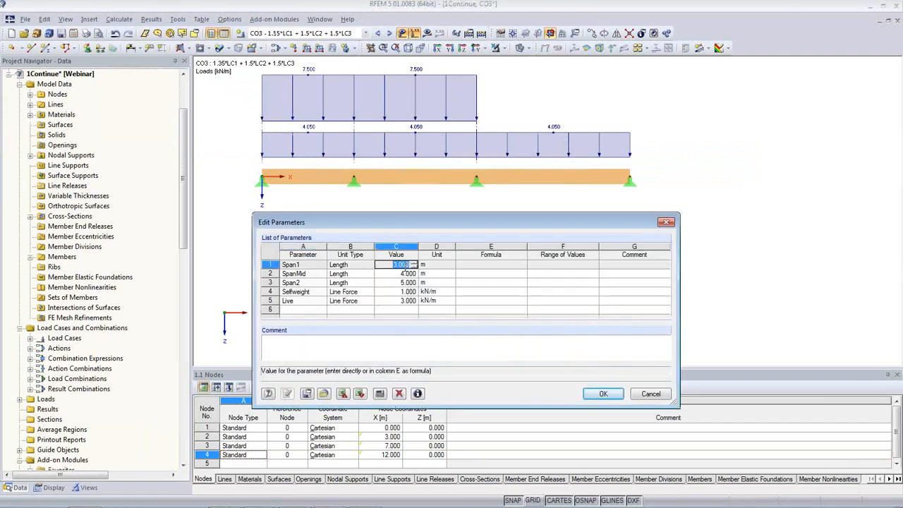
text(4)
key(Return)
text(4)
key(Return)
text(4)
key(Return)
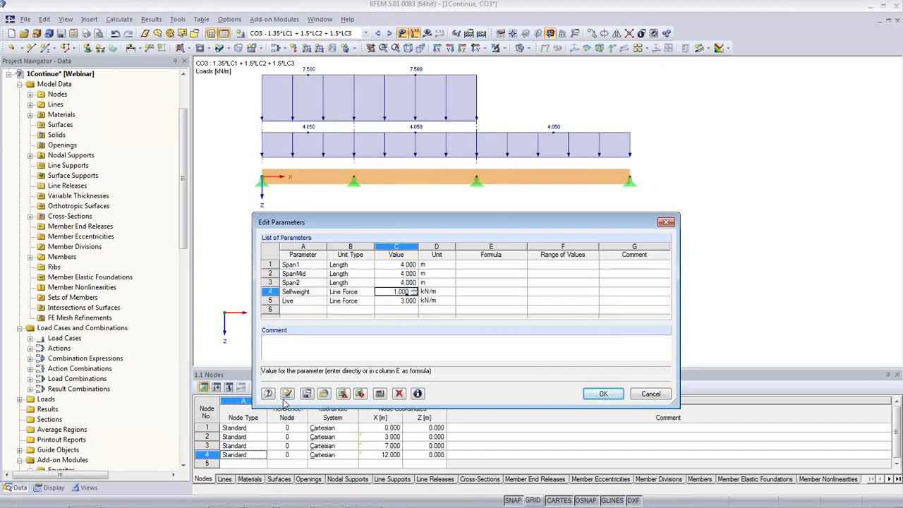
click(286, 394)
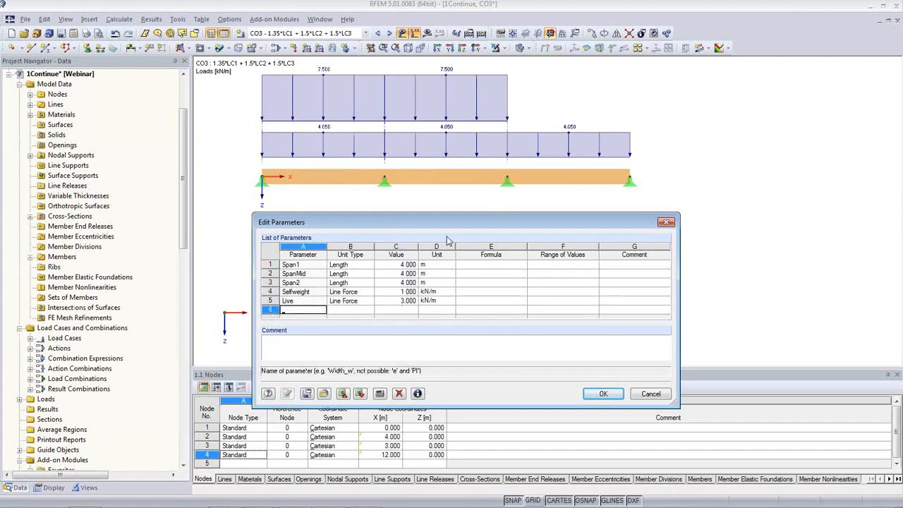
click(601, 394)
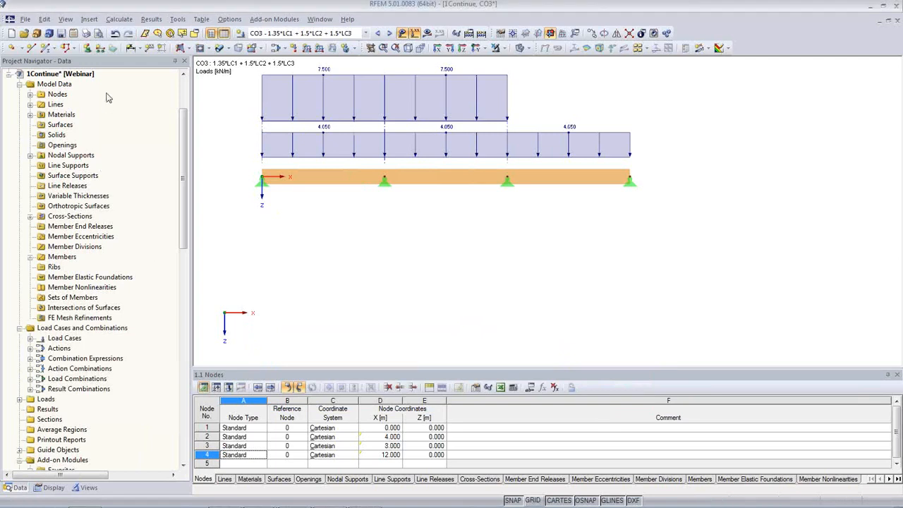
Step: Add a chain of linear length dimensions for all three spans, placed below the beam
click(133, 50)
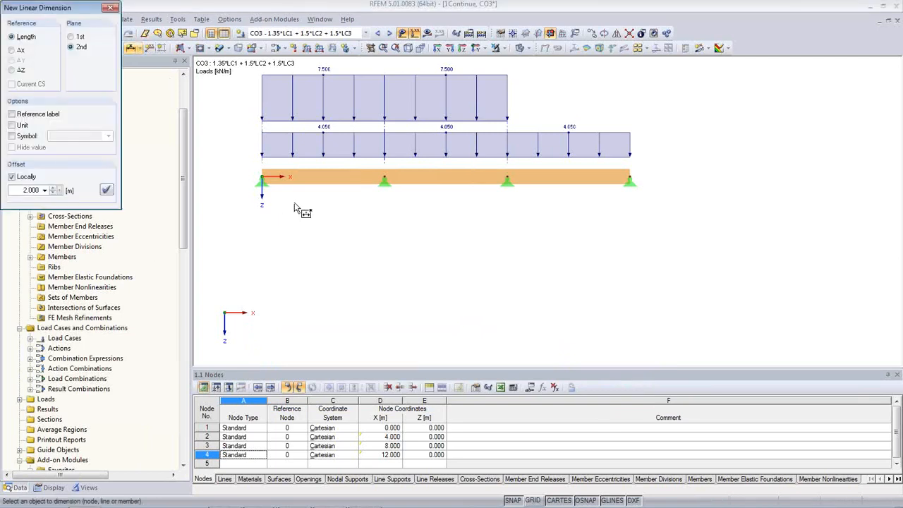
click(300, 176)
click(425, 180)
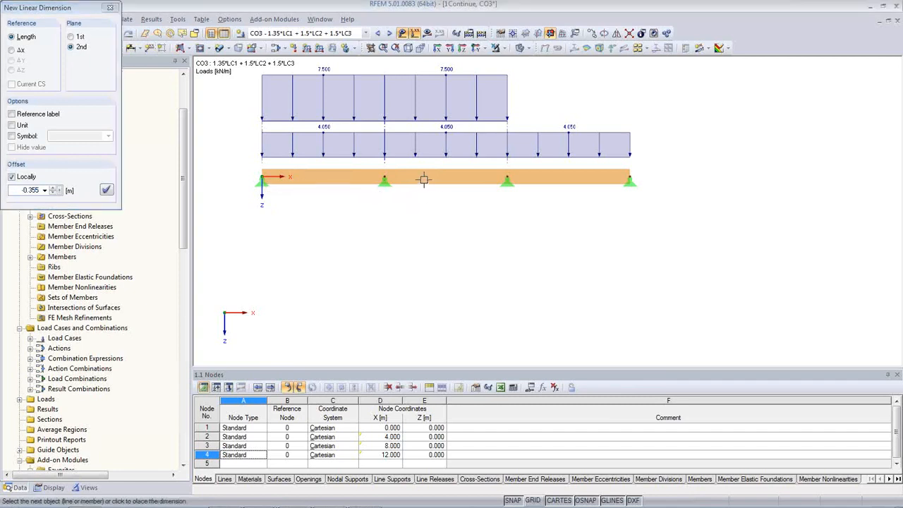
click(548, 180)
click(545, 230)
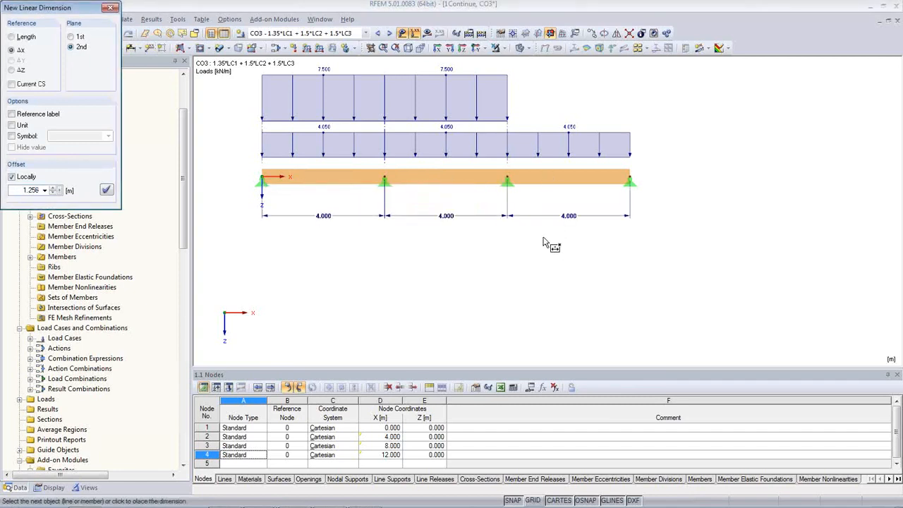
key(Escape)
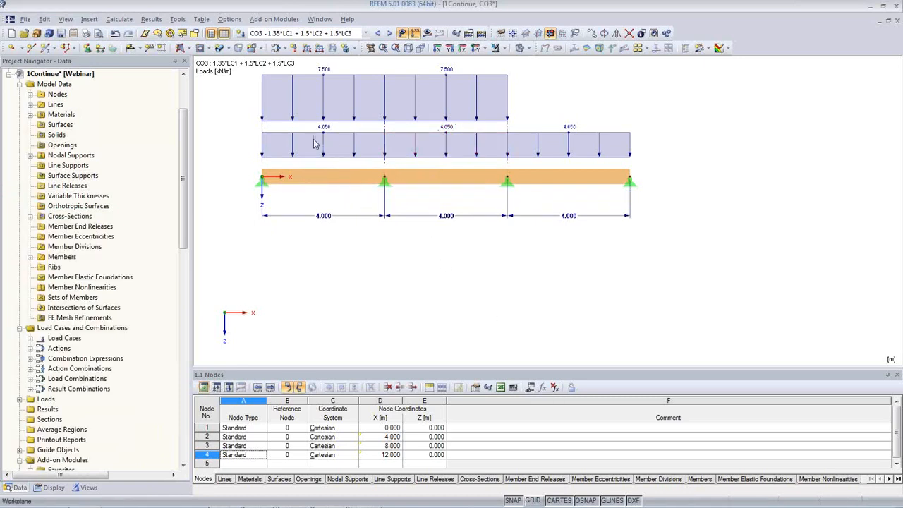
Step: Switch to load case LC1 - Permanent and link the magnitude p of its uniform member load to the parameter Selfweight
click(353, 35)
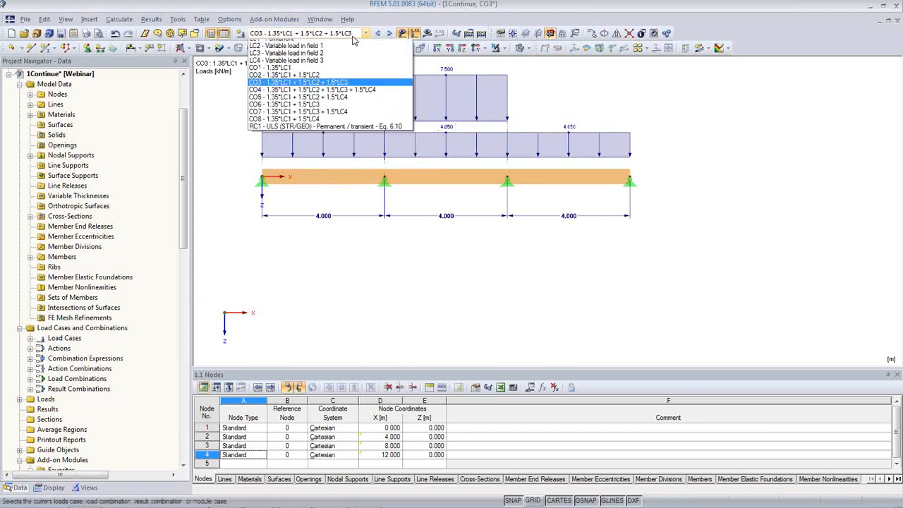
click(353, 40)
drag(714, 145, 223, 87)
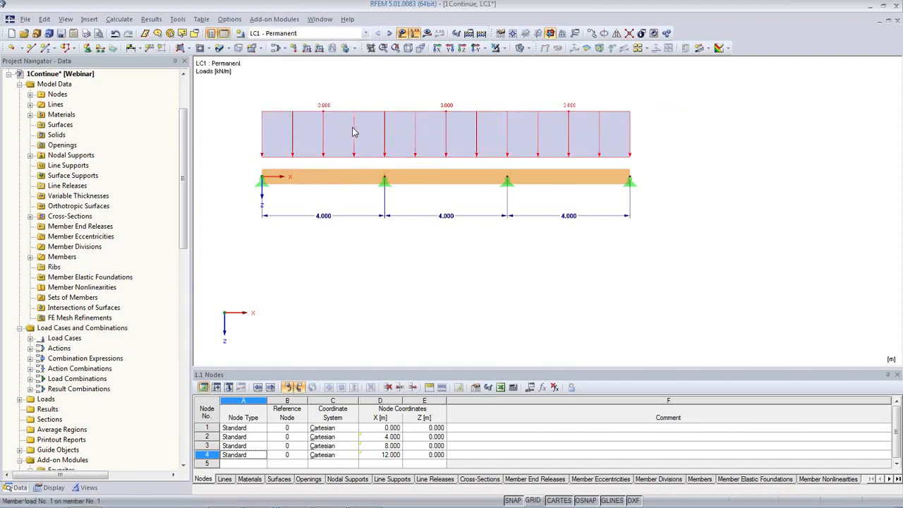
double_click(354, 132)
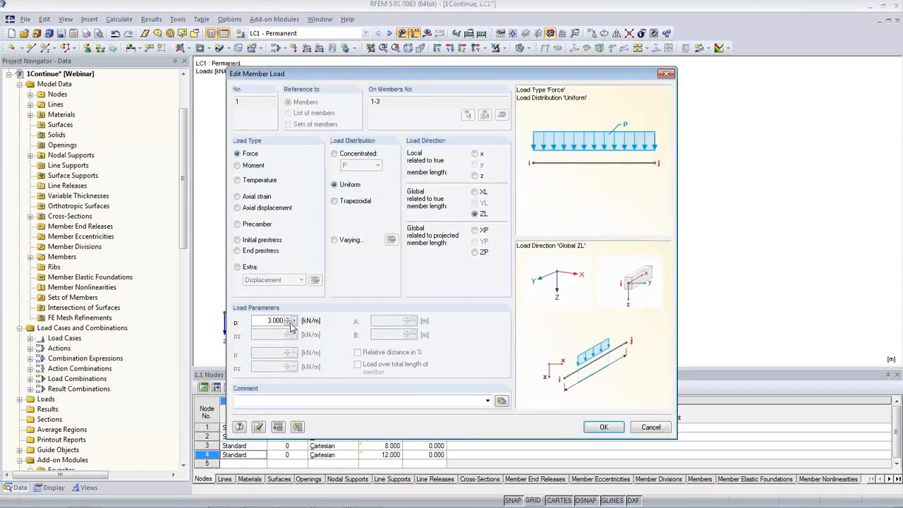
click(294, 321)
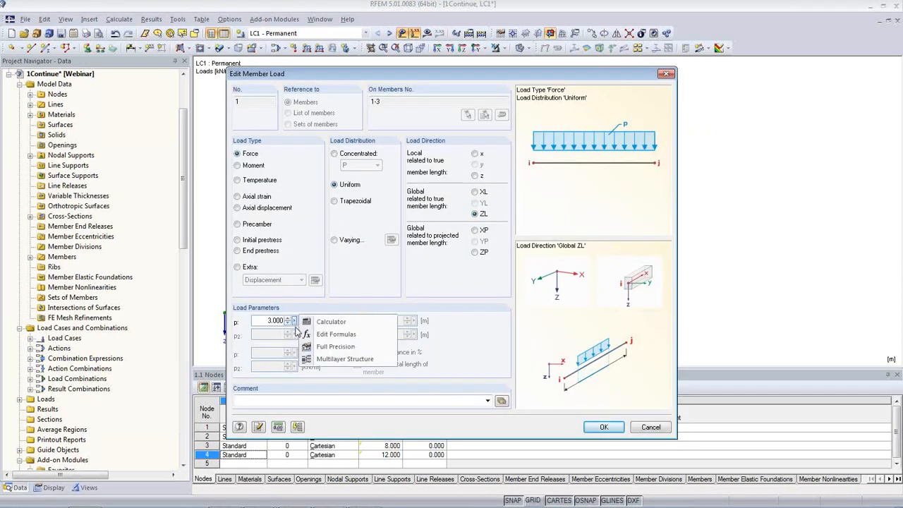
click(336, 334)
double_click(163, 115)
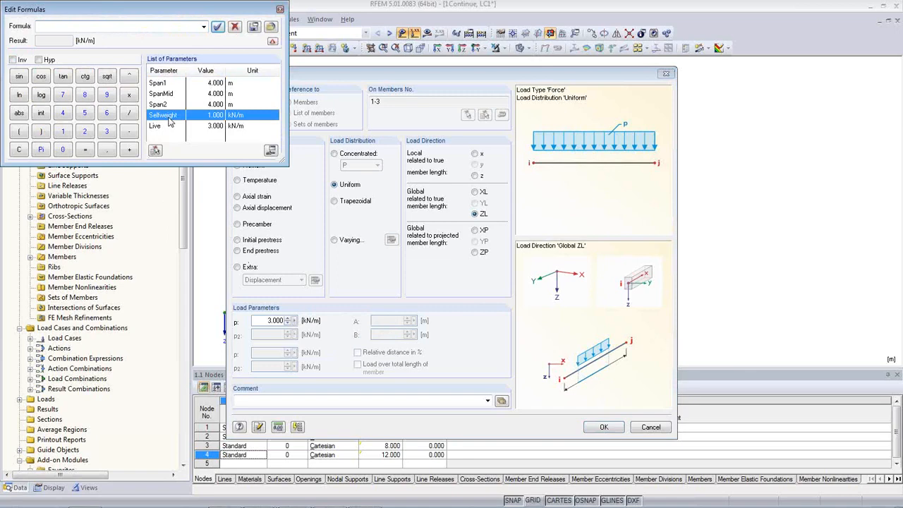
click(217, 26)
click(604, 427)
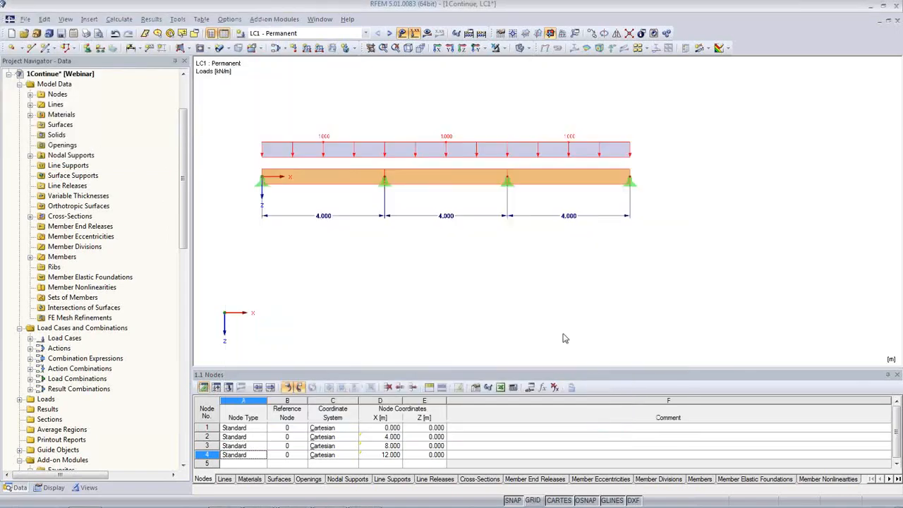
Step: Switch to load case LC2 - Variable load in field 1 and link its member load magnitude p to the parameter Live
click(390, 34)
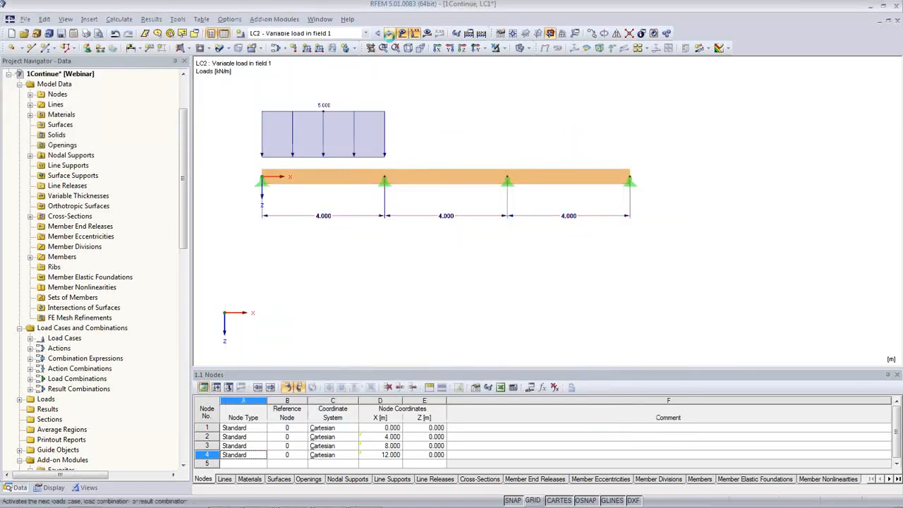
double_click(335, 119)
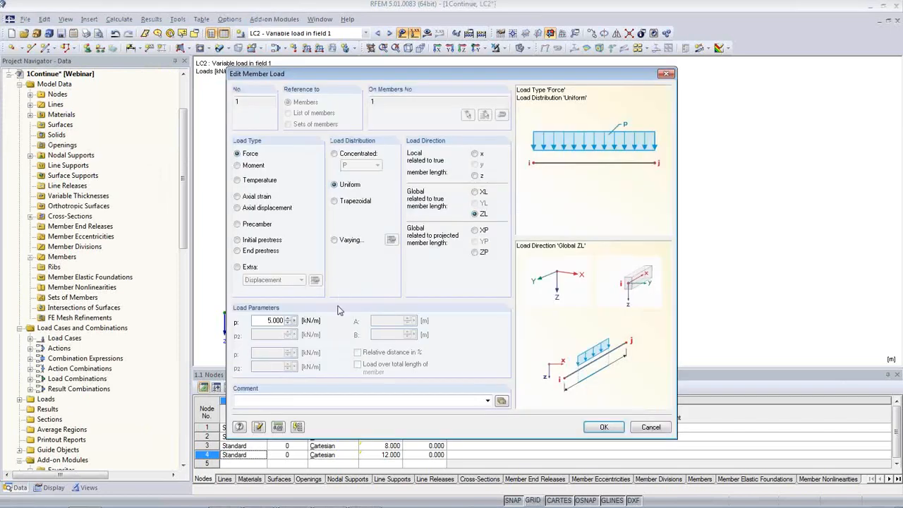
right_click(300, 318)
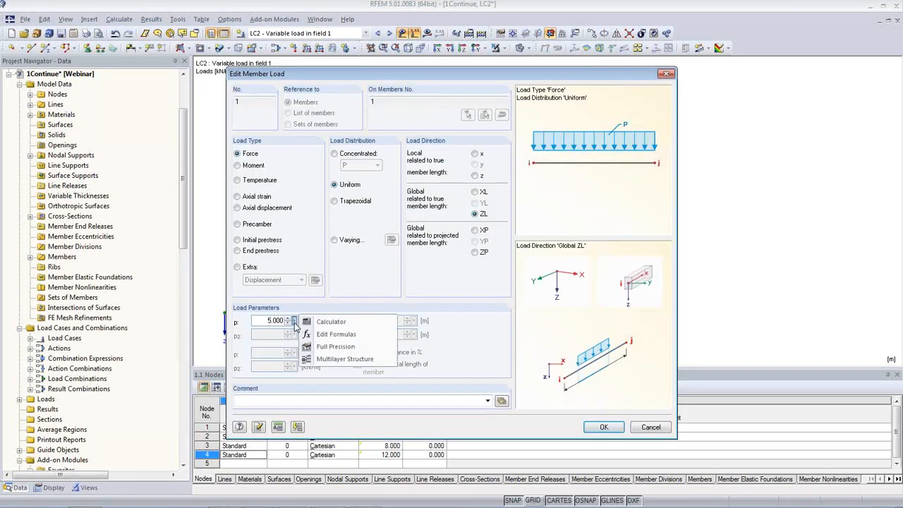
click(333, 335)
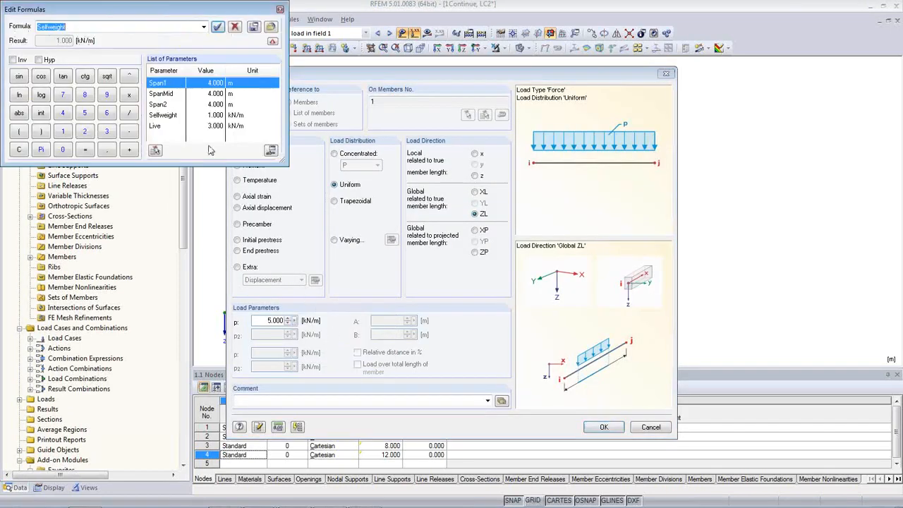
double_click(156, 126)
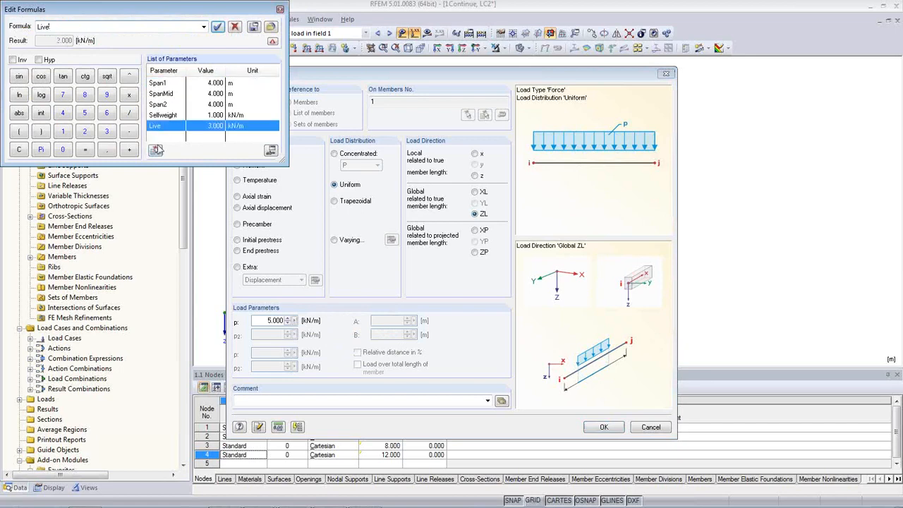
click(218, 26)
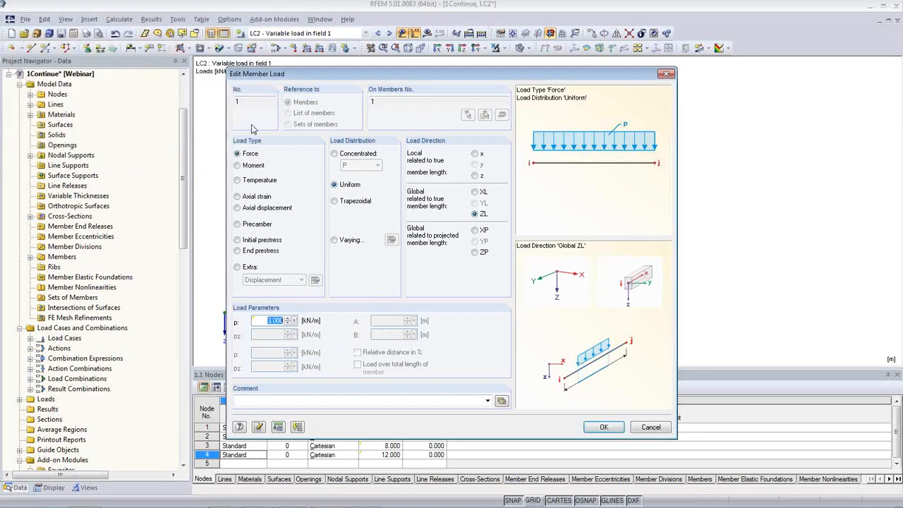
click(604, 427)
Step: Link the member load magnitude p in load case LC3 - Variable load in field 2 to the parameter Live
click(389, 33)
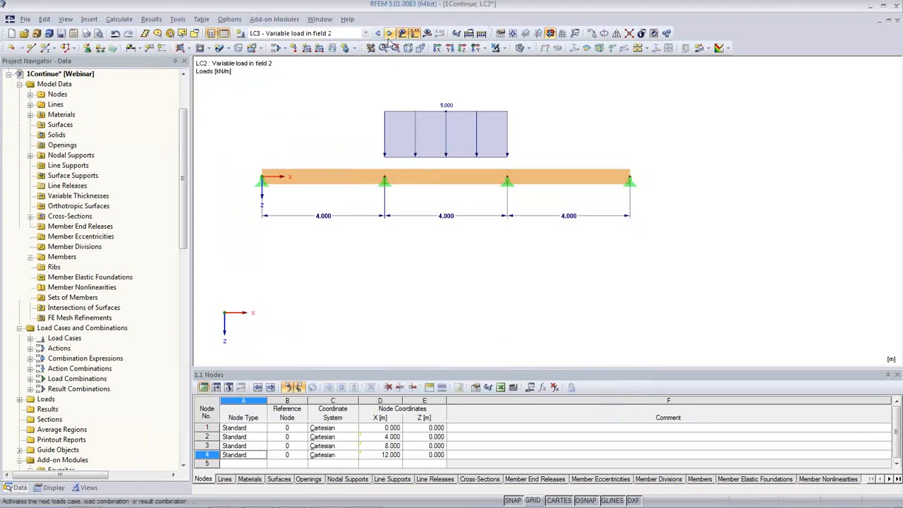
double_click(399, 138)
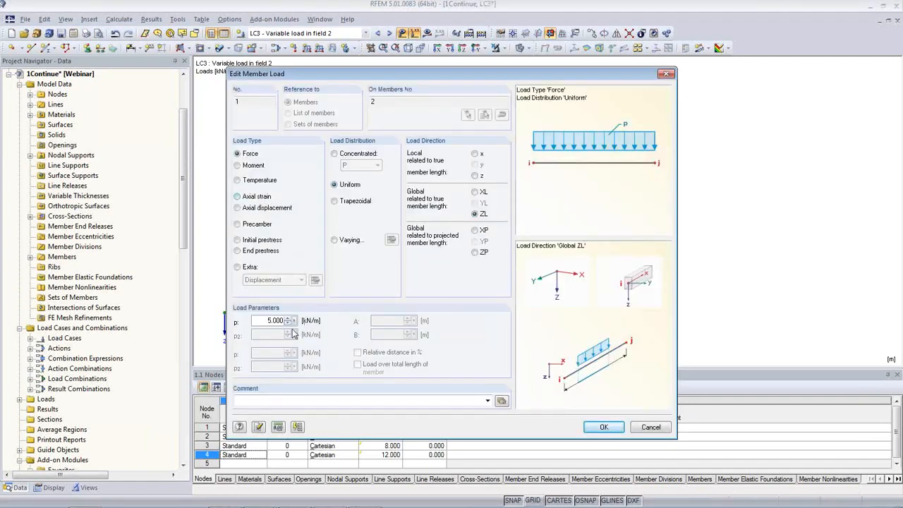
click(294, 322)
click(339, 336)
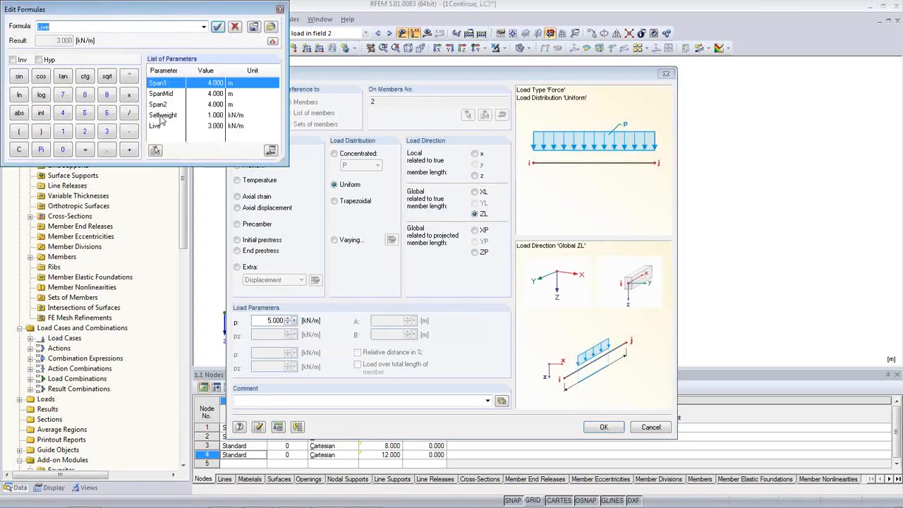
click(217, 27)
click(603, 427)
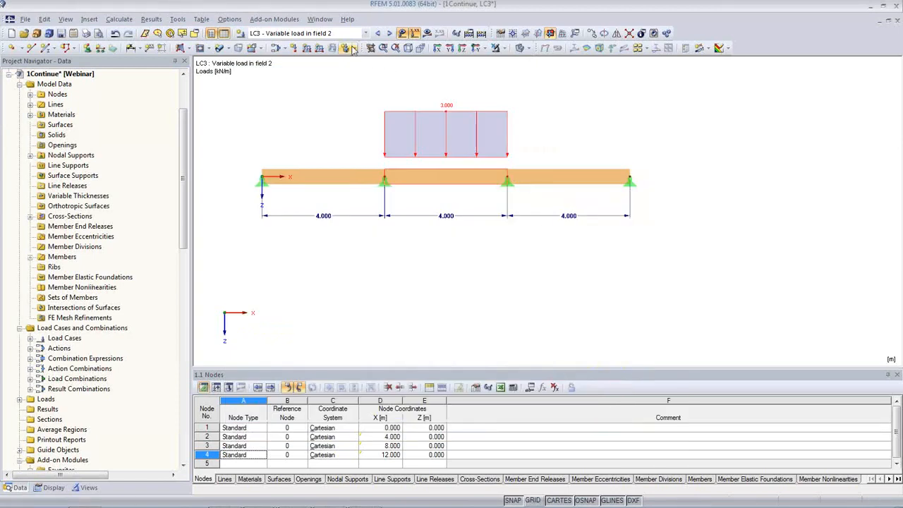
Step: In load case LC4 - Variable load in field 3, link the uniform load magnitude p to the parameter Live
click(389, 33)
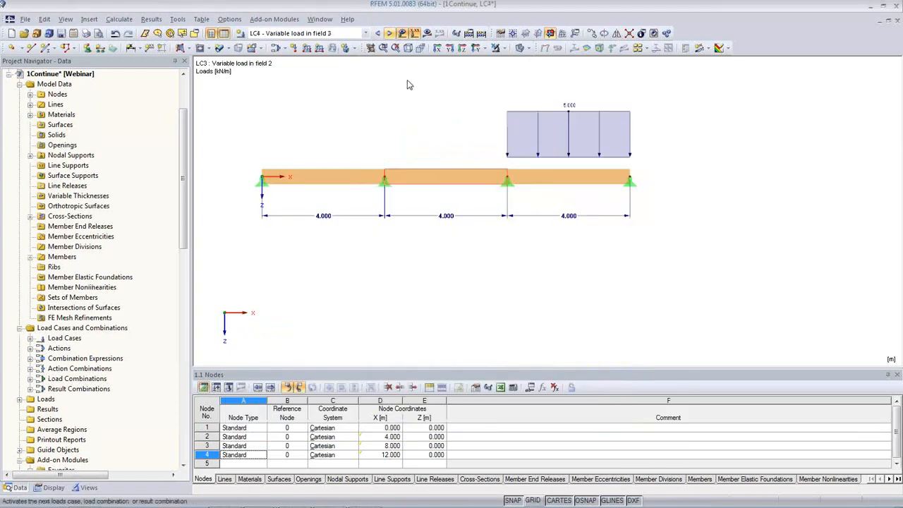
double_click(515, 123)
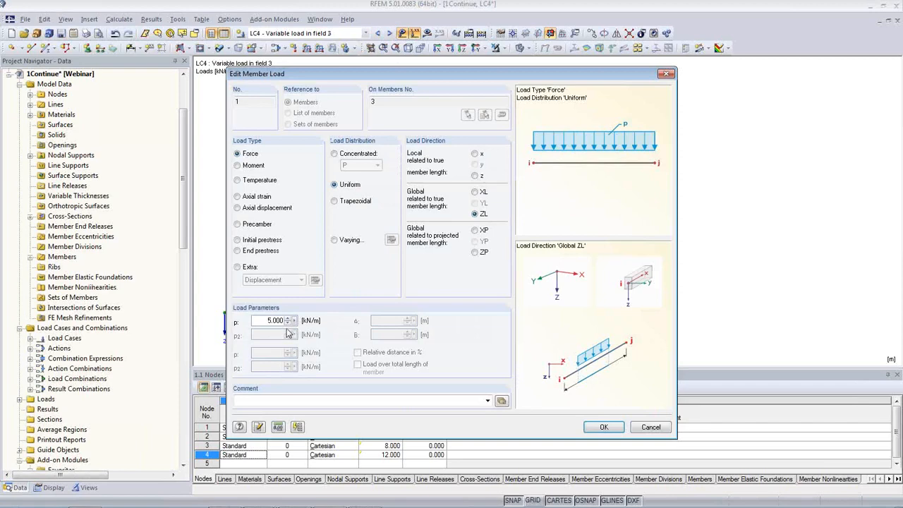
right_click(295, 322)
click(342, 335)
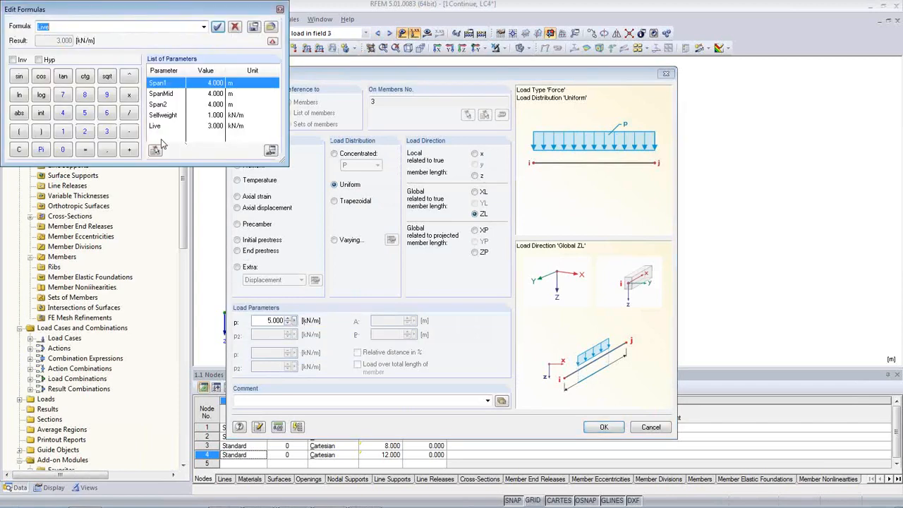
click(218, 26)
click(604, 426)
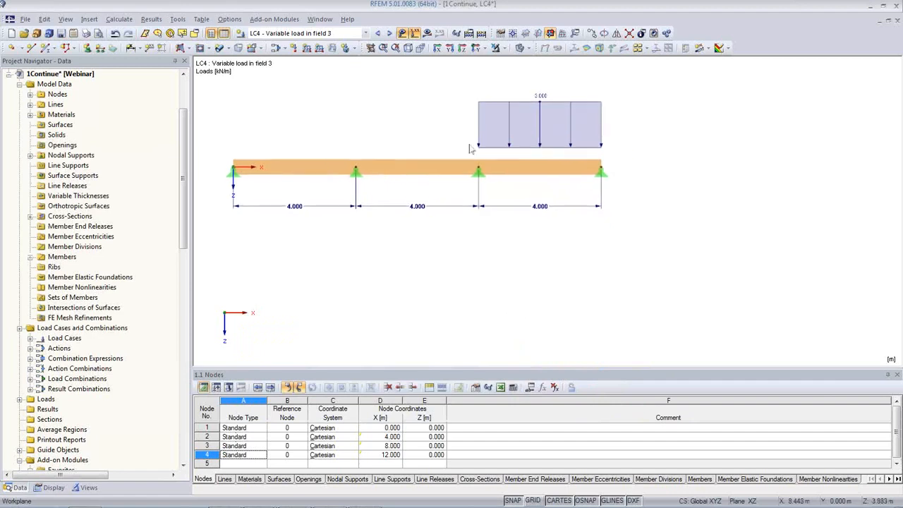
Step: Display load combination CO2, then set the parameters Span1 to 5 m, Selfweight to 2 kN/m and Live to 5 kN/m and apply them
click(389, 34)
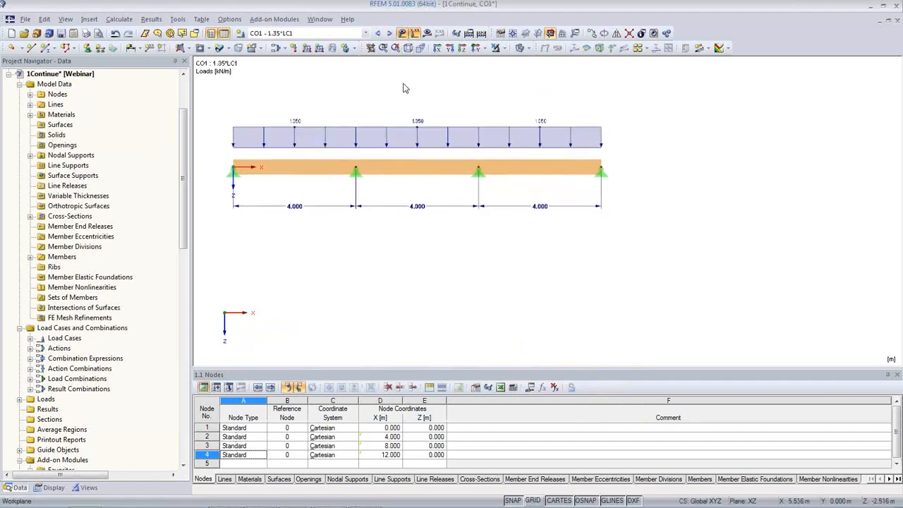
click(390, 34)
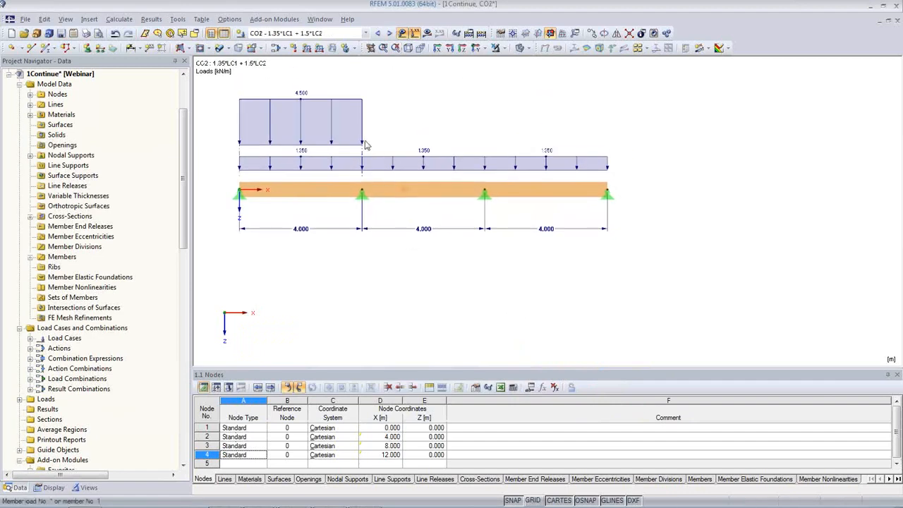
click(530, 388)
click(408, 264)
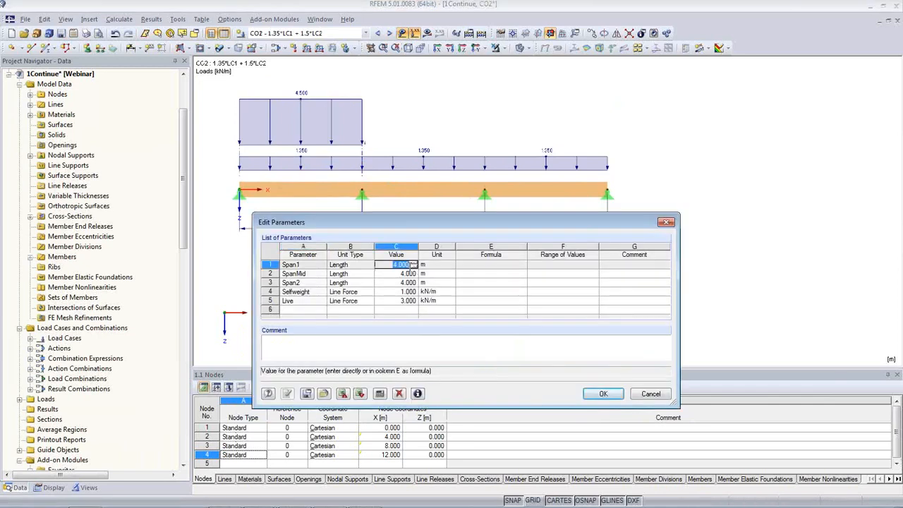
text(5)
click(402, 292)
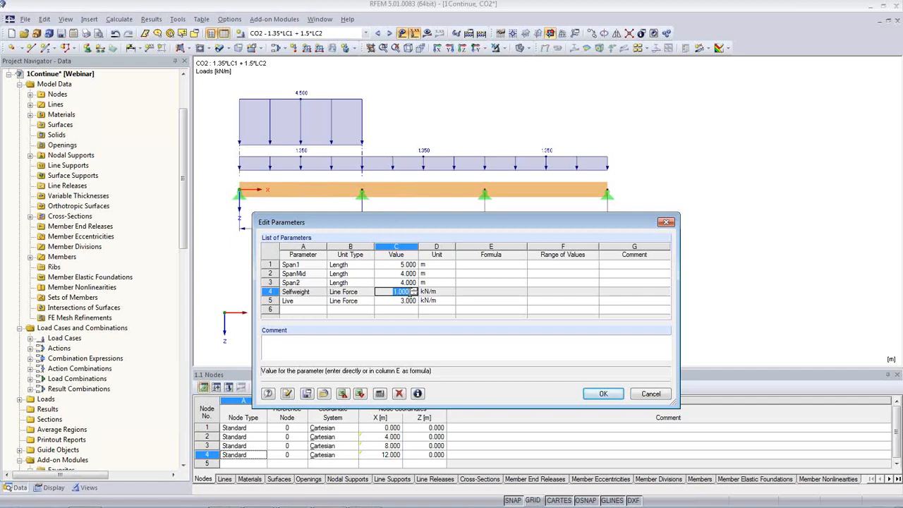
text(2)
click(405, 301)
text(5)
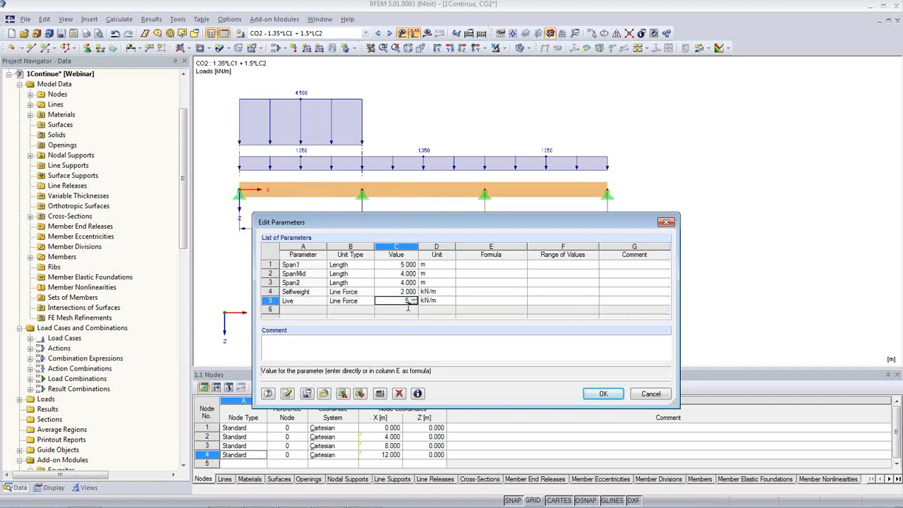
click(404, 292)
click(605, 394)
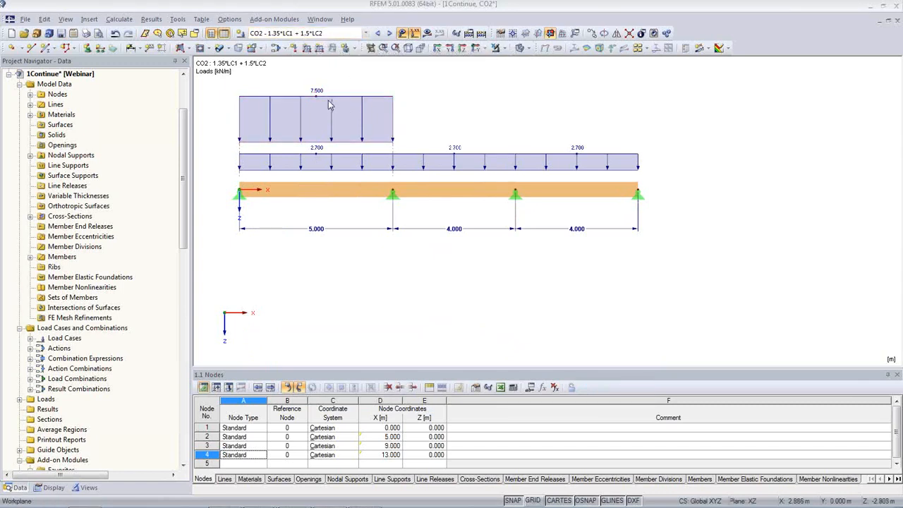
Step: Display load case LC2 - Variable load in field 1 to check the updated variable load on the beam
click(365, 34)
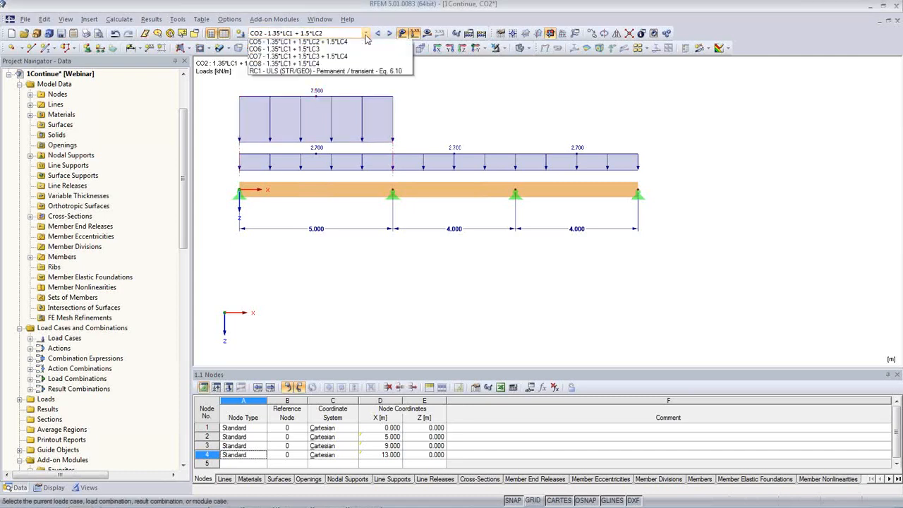
click(358, 51)
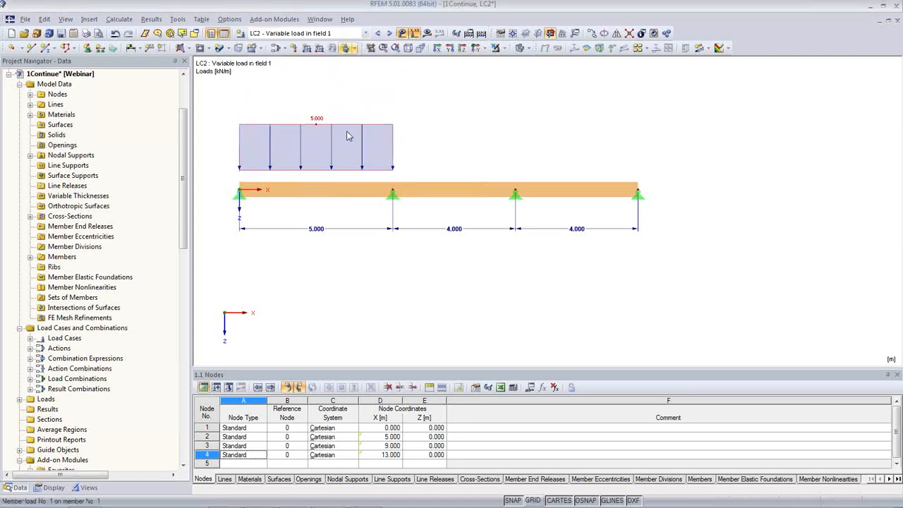
click(387, 35)
click(388, 36)
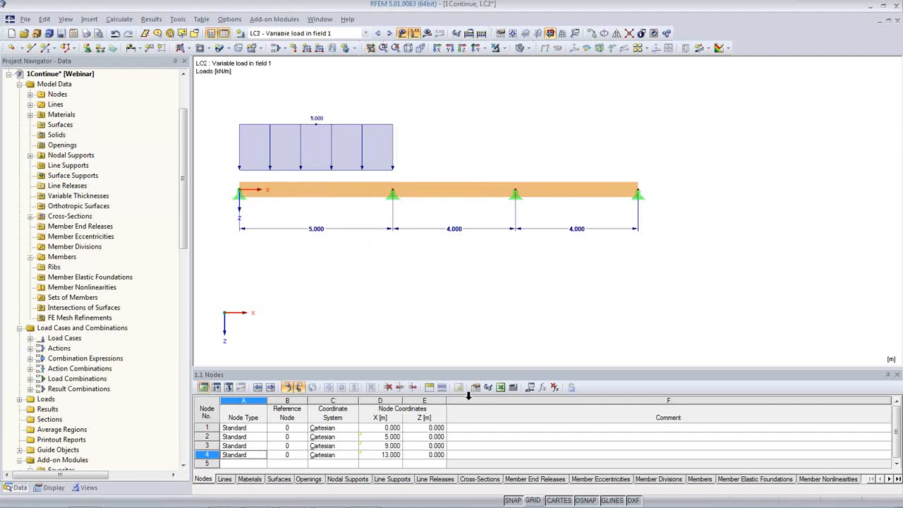
Step: Set the parameters Span1 and Span2 to 2 m each and apply them to the model
click(530, 387)
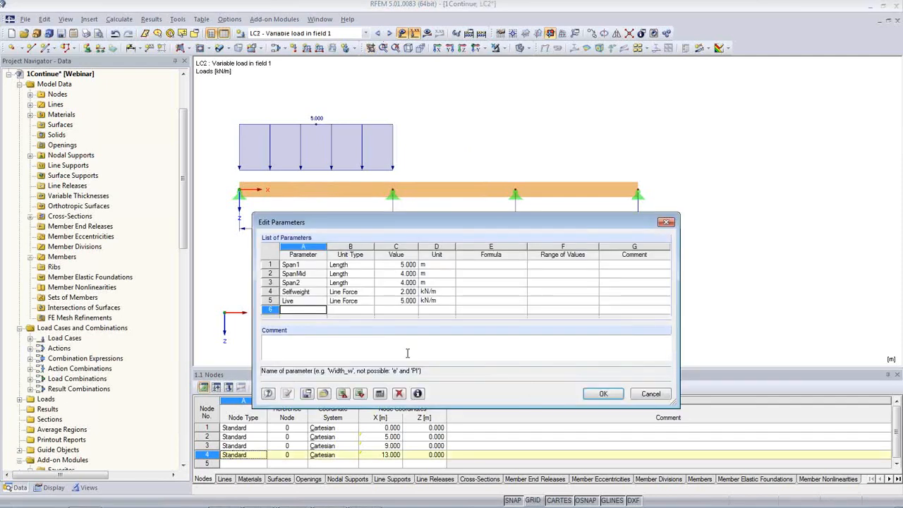
click(414, 265)
click(414, 266)
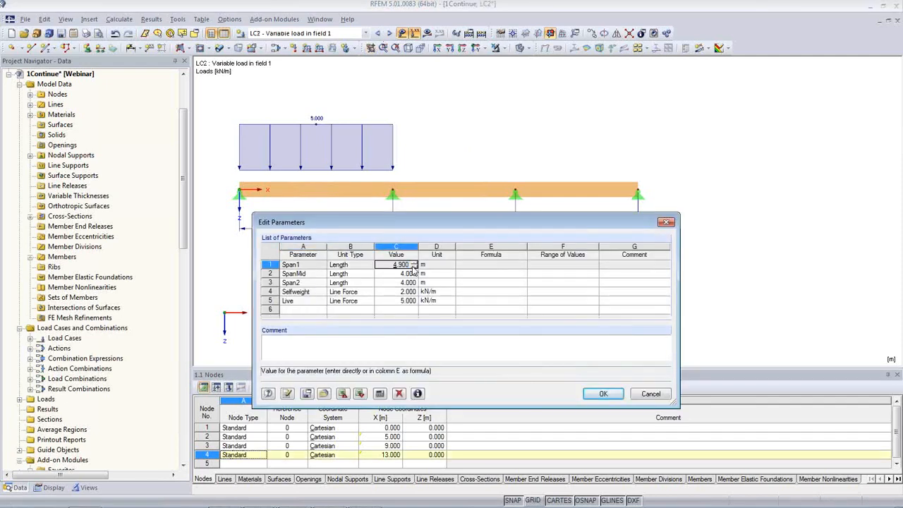
text(2)
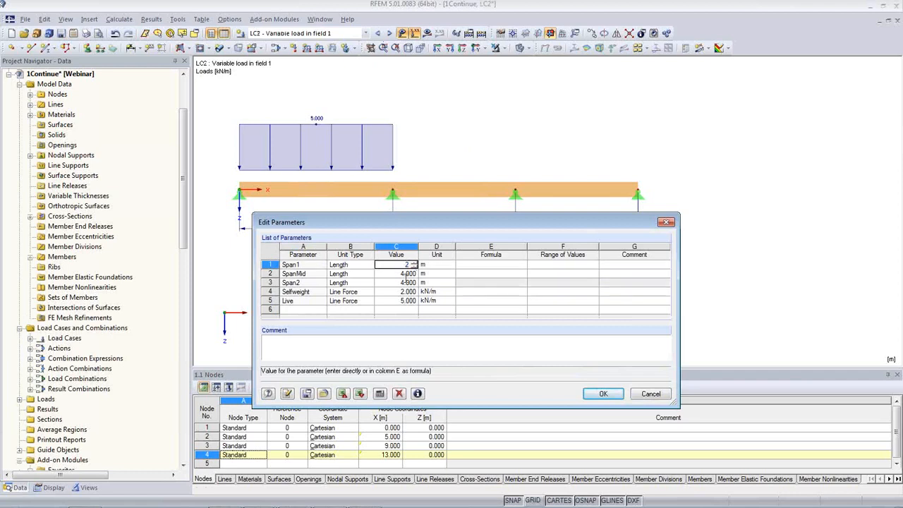
click(403, 282)
text(2)
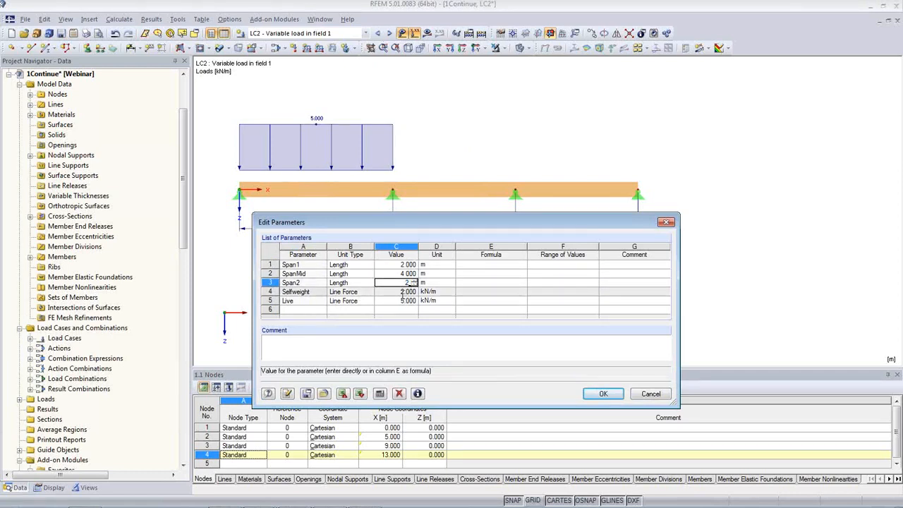
key(Return)
click(603, 394)
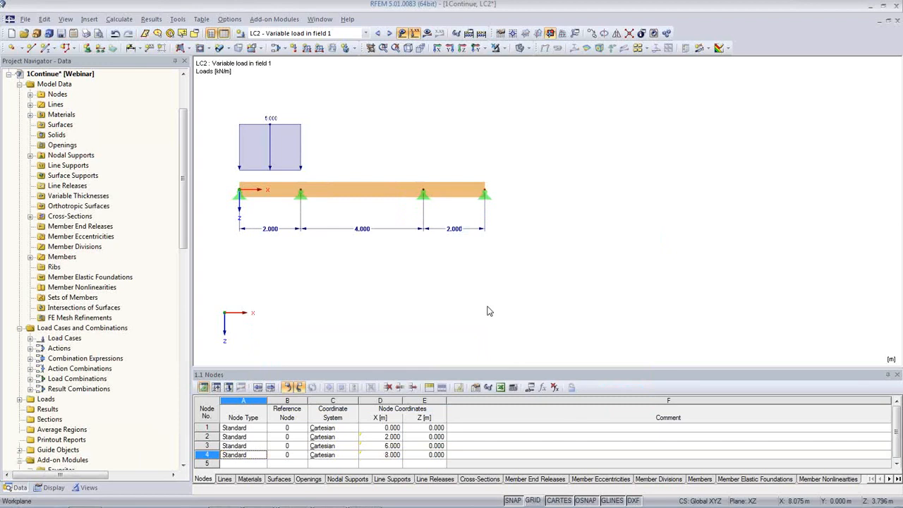
Step: Calculate all load cases and combinations and view the beam's global deformations
click(118, 19)
click(138, 32)
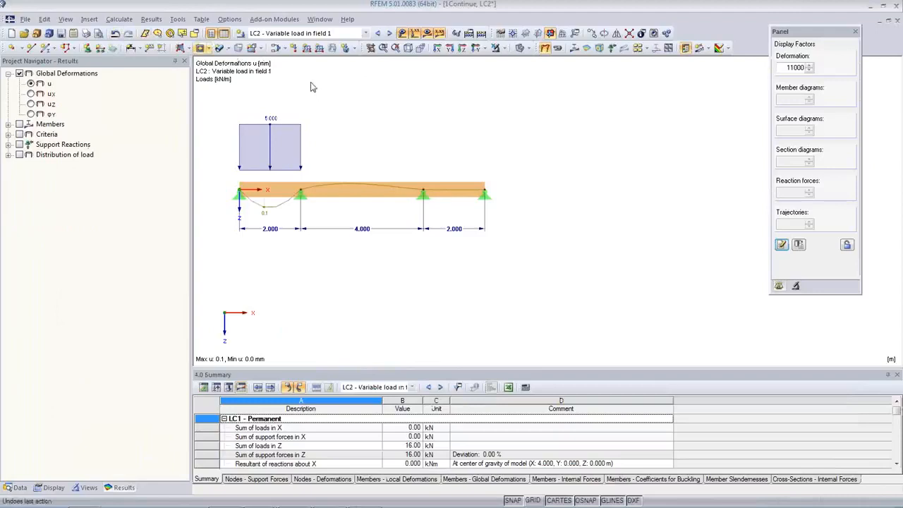
middle_drag(443, 219, 545, 237)
scroll(545, 237, up, 3)
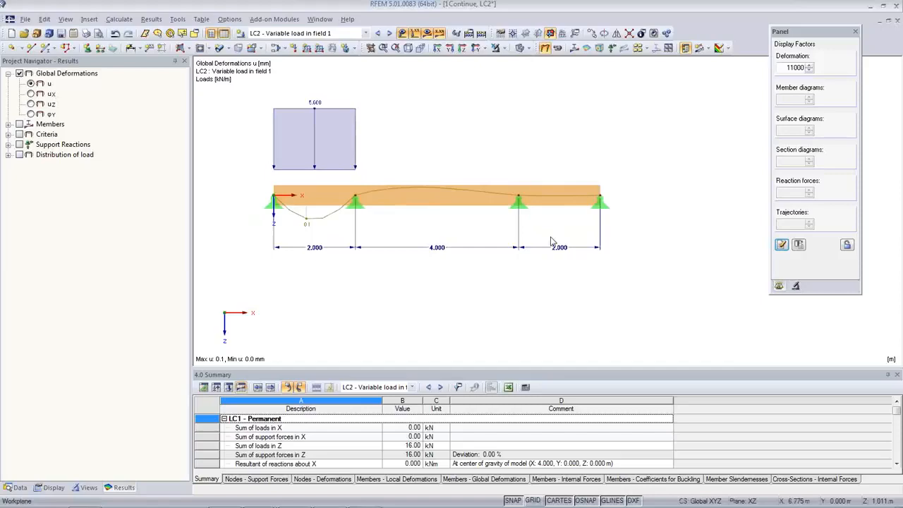
Step: Switch to the Block Manager and browse the Flat Trusses blocks, selecting the curved truss FT901c-crv-r
mouse_move(366, 500)
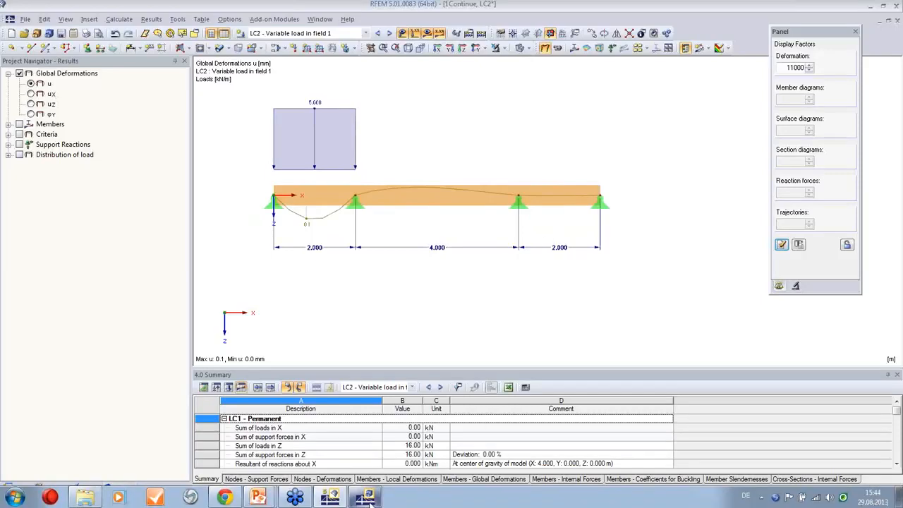
click(362, 471)
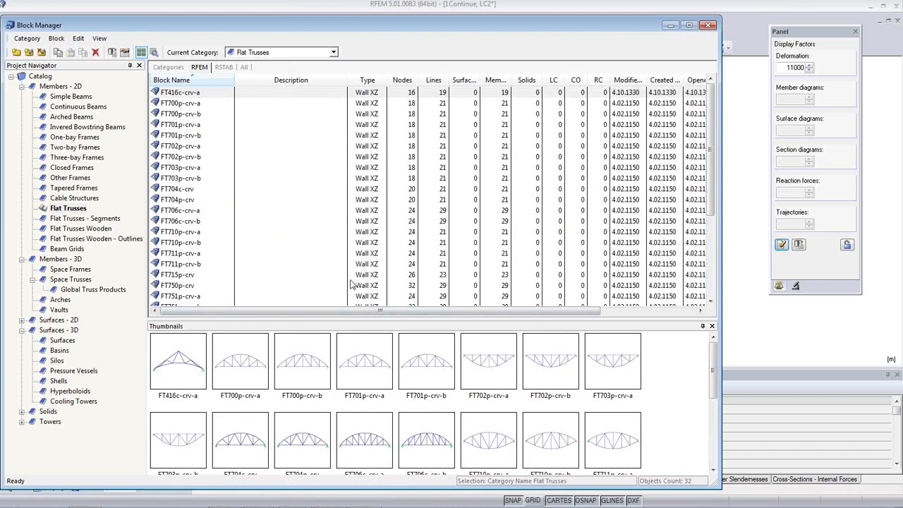
click(183, 136)
scroll(519, 396, down, 2)
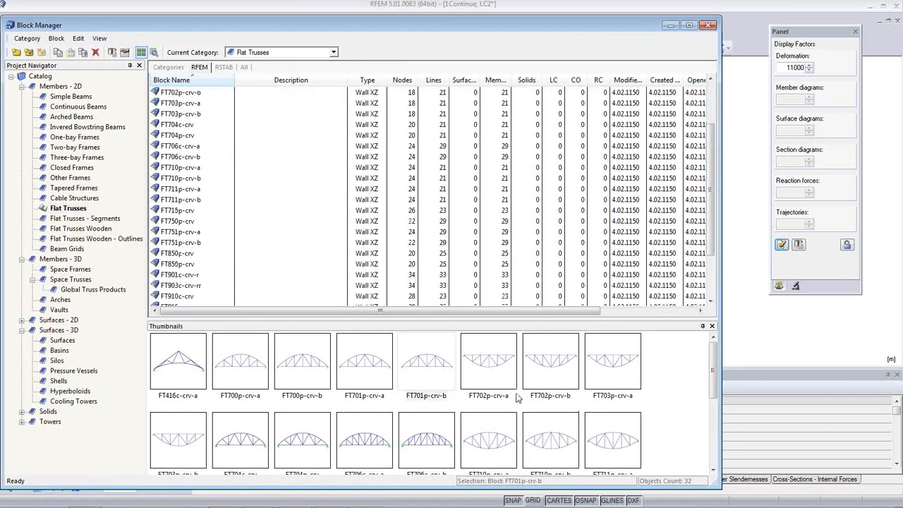
click(447, 443)
scroll(538, 429, down, 3)
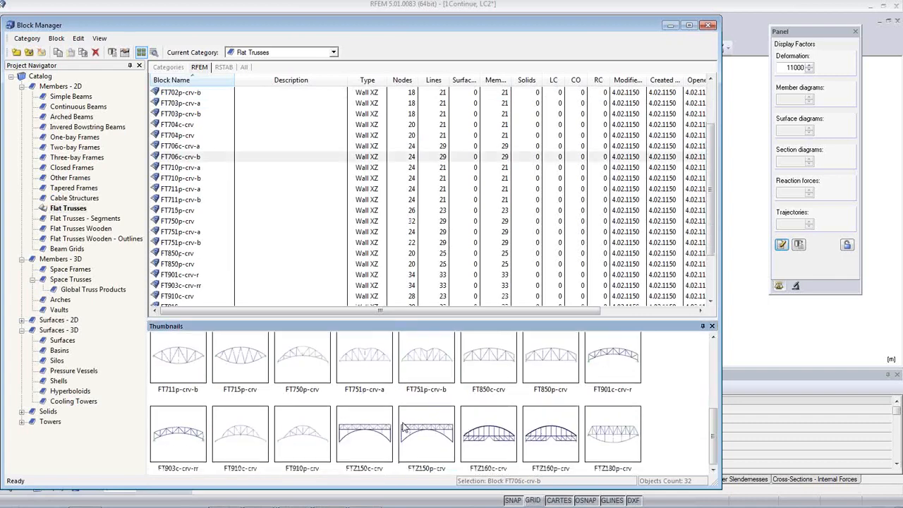
click(616, 371)
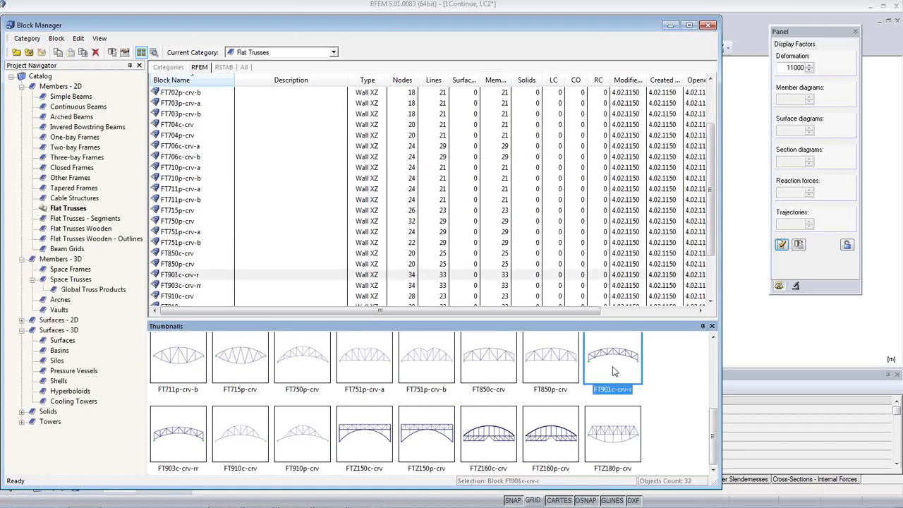
Step: Browse the Block Manager's flat truss, Flat Trusses Wooden and Space Frames categories for ready-made blocks
click(363, 367)
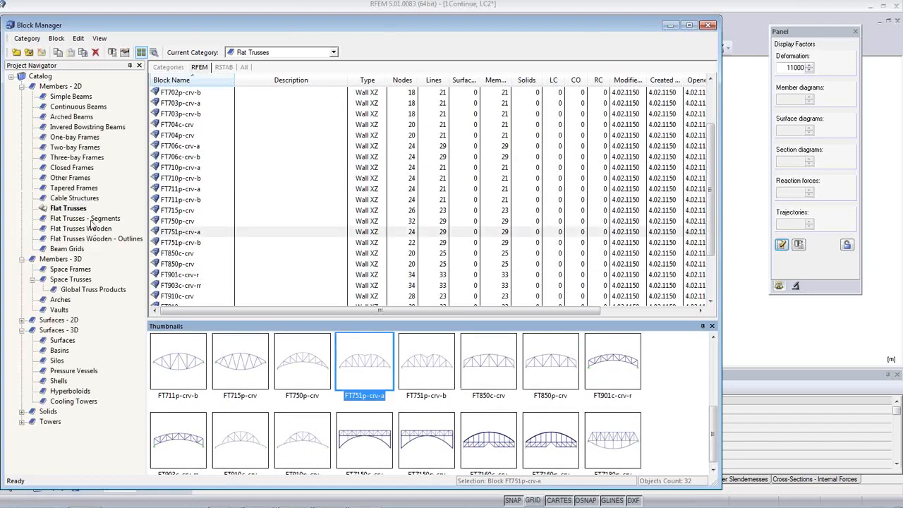
click(88, 218)
click(88, 229)
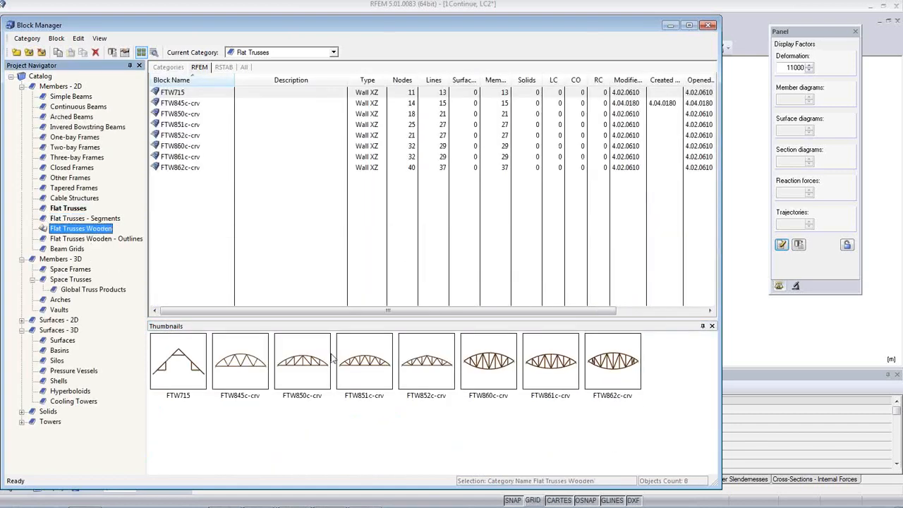
click(70, 270)
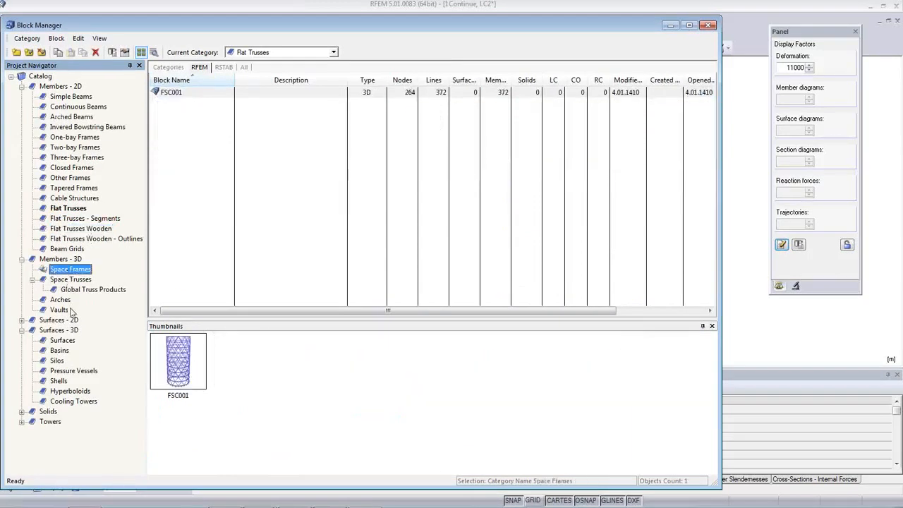
Step: Browse the RSTAB blocks under Global Truss Products, selecting F34-2.0m and F33-2.0m
click(80, 290)
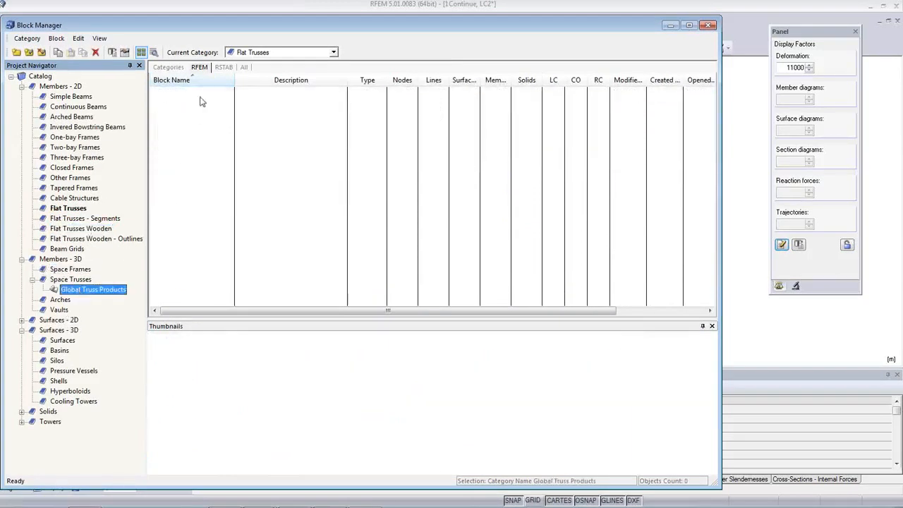
click(218, 68)
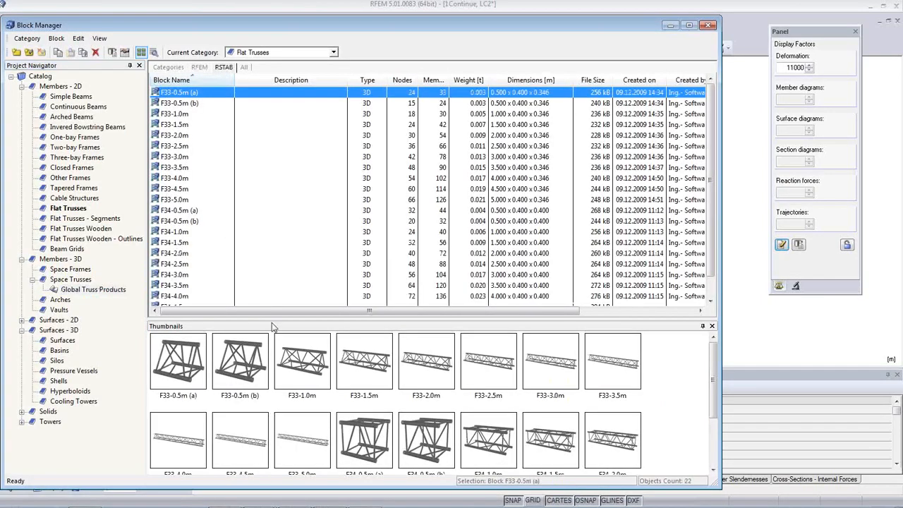
click(173, 254)
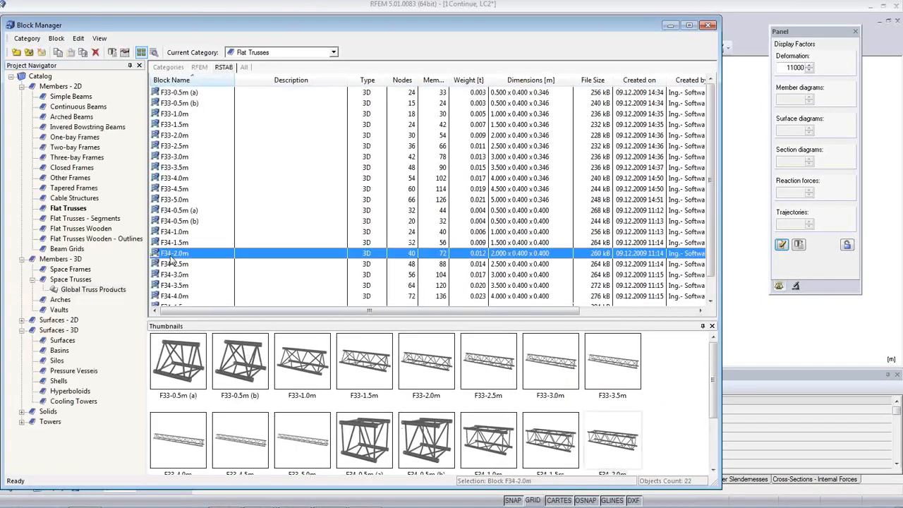
scroll(348, 282, down, 1)
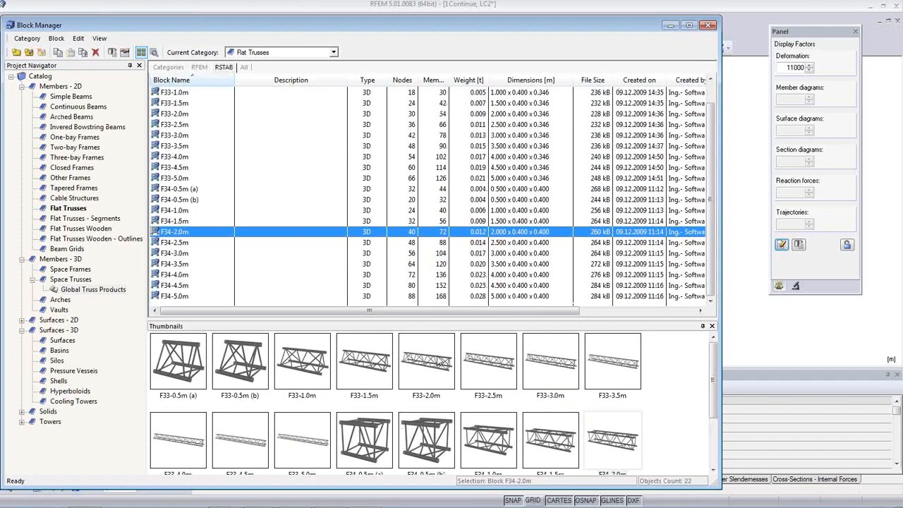
click(428, 374)
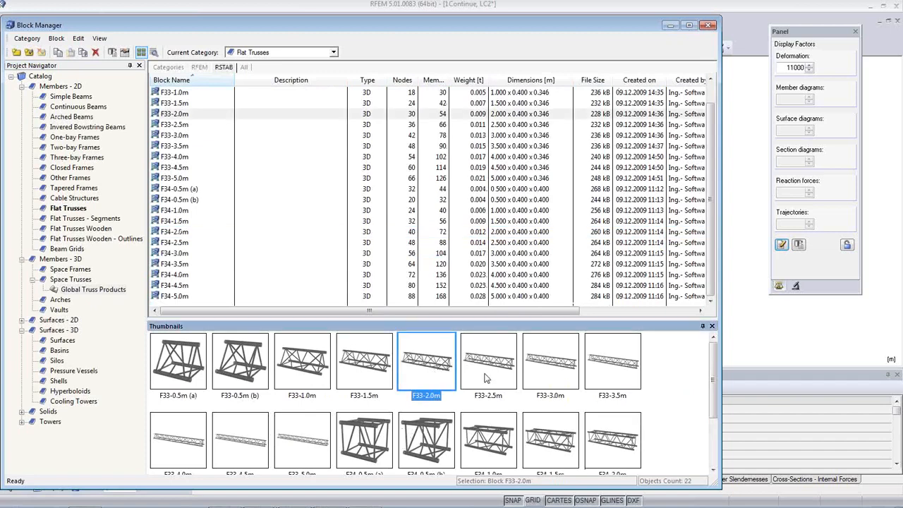
scroll(484, 391, down, 3)
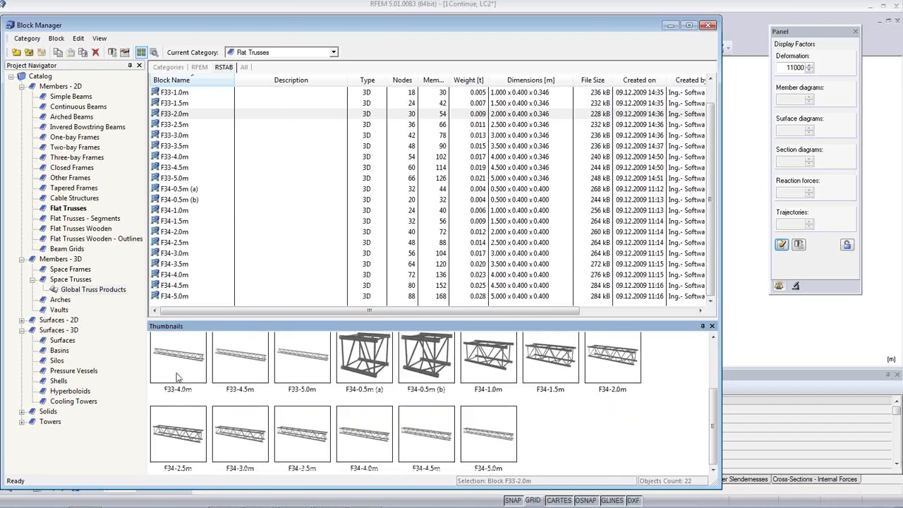
Step: Open the Flat Trusses block FT701p-crv-a for insertion and select its bay length parameter L1
click(68, 208)
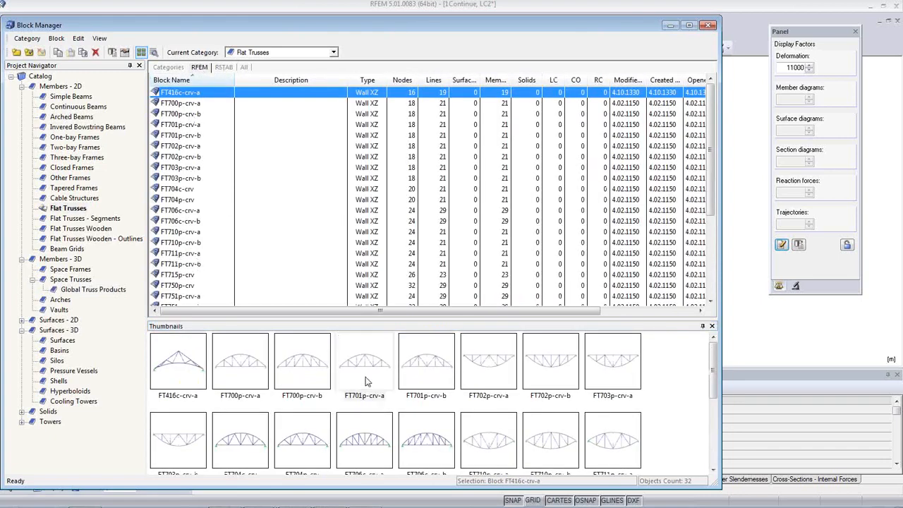
click(366, 381)
double_click(366, 381)
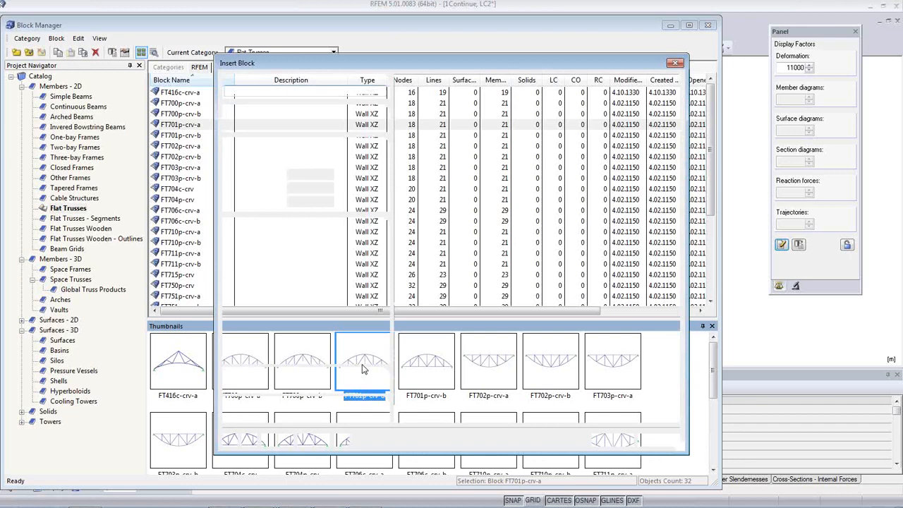
click(288, 240)
double_click(288, 240)
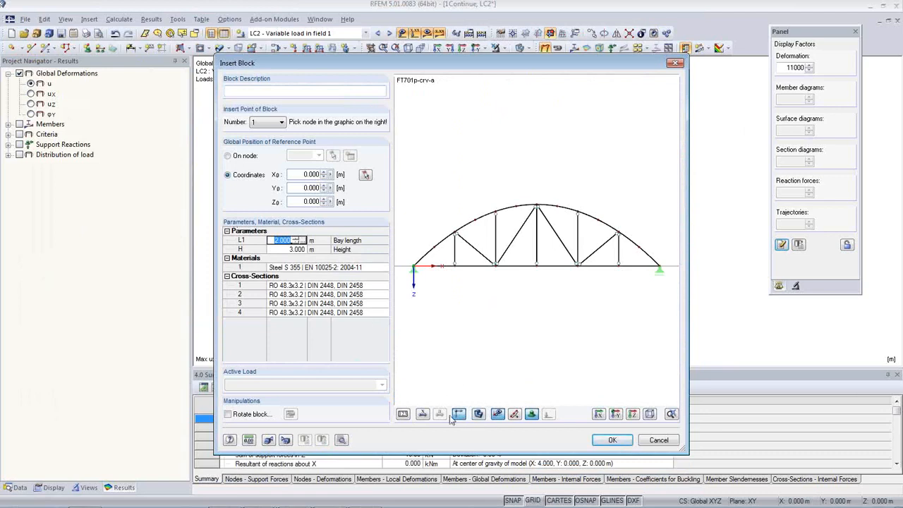
Step: Show the block preview's dimensions, try a bay length L1 of 2.7 m in the enlarged dialog, and cancel the insertion
click(422, 415)
click(298, 241)
double_click(298, 240)
click(296, 239)
click(296, 239)
click(296, 239)
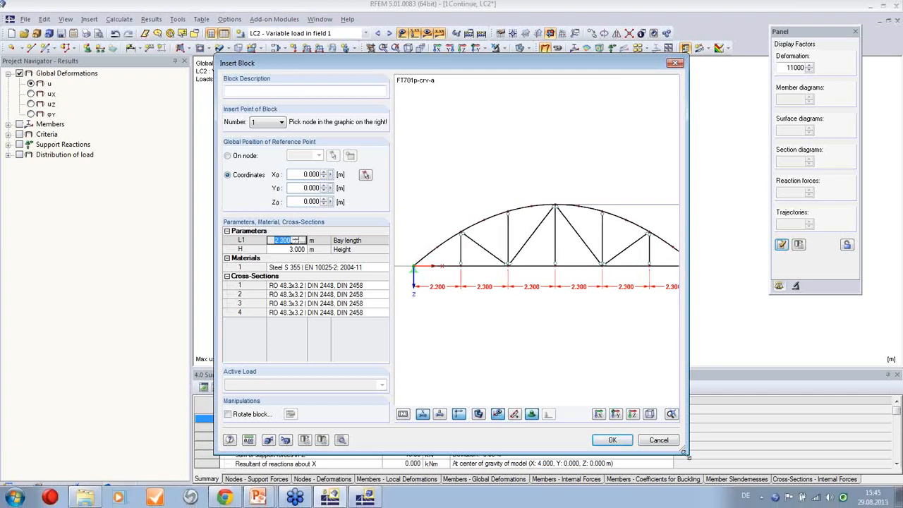
drag(688, 452, 831, 459)
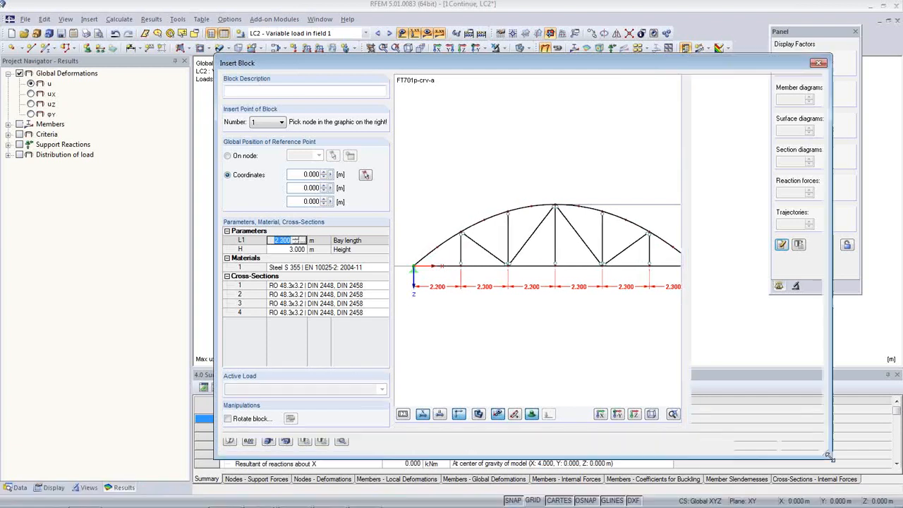
click(296, 239)
click(296, 239)
click(296, 239)
click(296, 238)
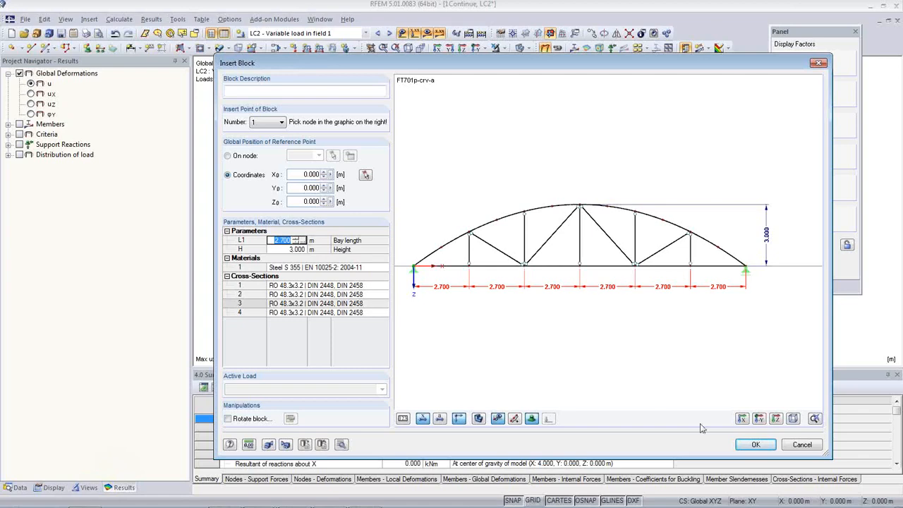
click(812, 451)
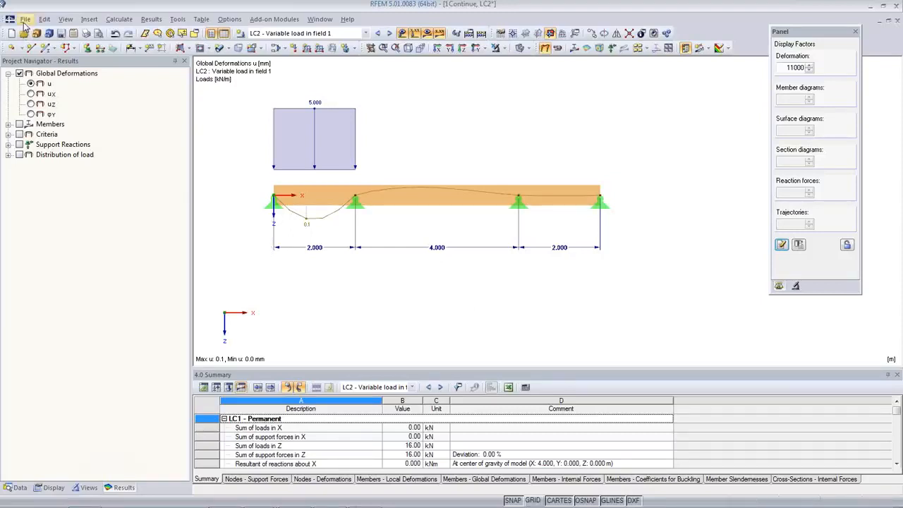
Step: Switch to the open model 3Pipes_Parametric and view the pipe joint from several directions
click(16, 487)
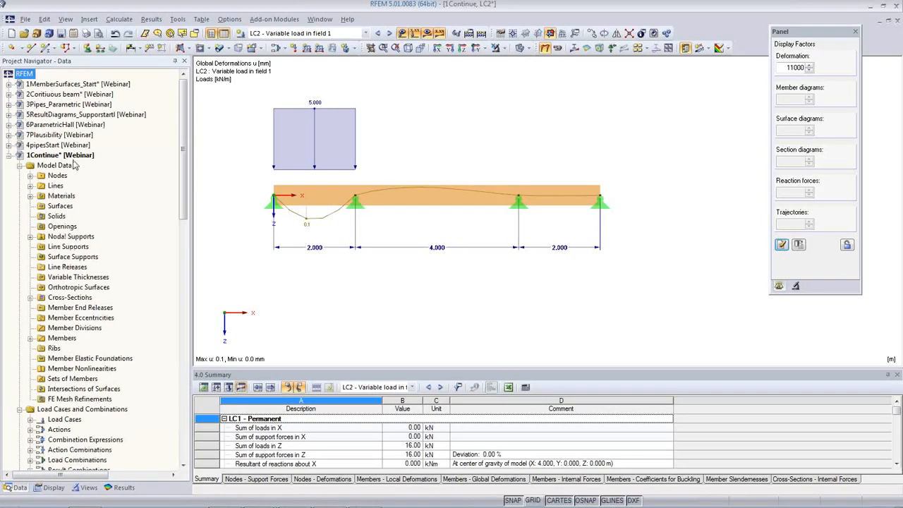
double_click(69, 105)
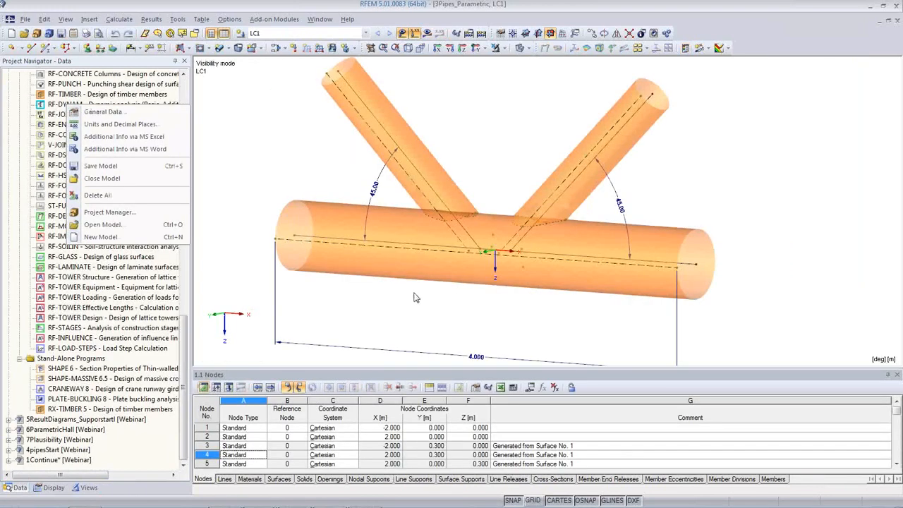
middle_drag(594, 326, 585, 308)
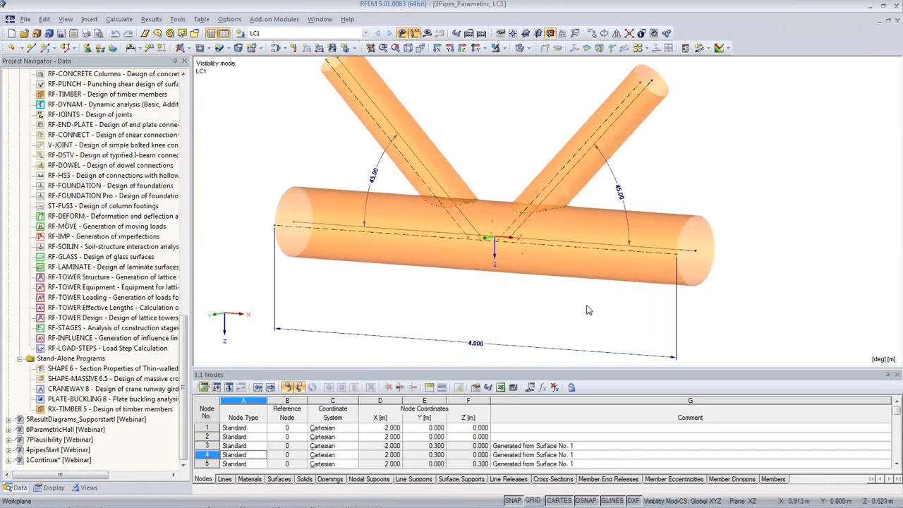
ctrl+middle_drag(678, 300, 574, 294)
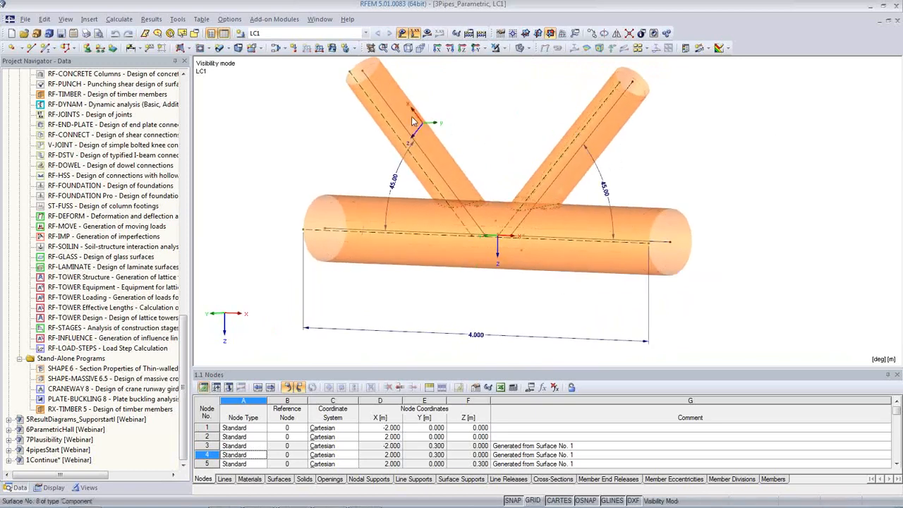
ctrl+middle_drag(563, 301, 678, 281)
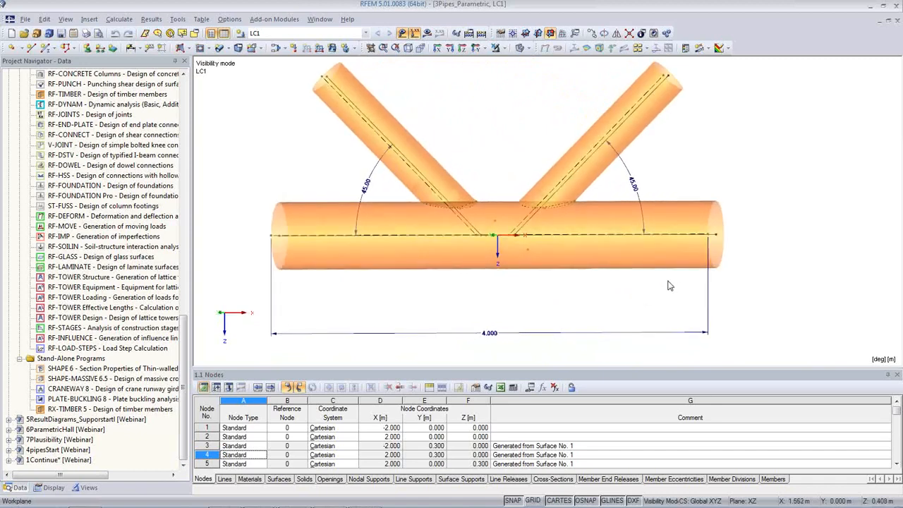
Step: Examine the horizontal pipe's surface properties and the pipe intersections, ending with a front view of the joint
scroll(670, 282, down, 2)
double_click(657, 266)
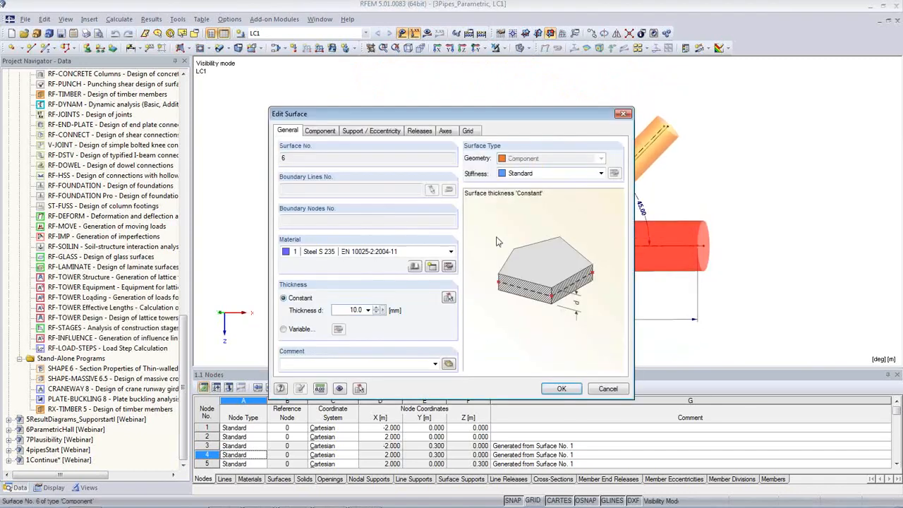
key(Escape)
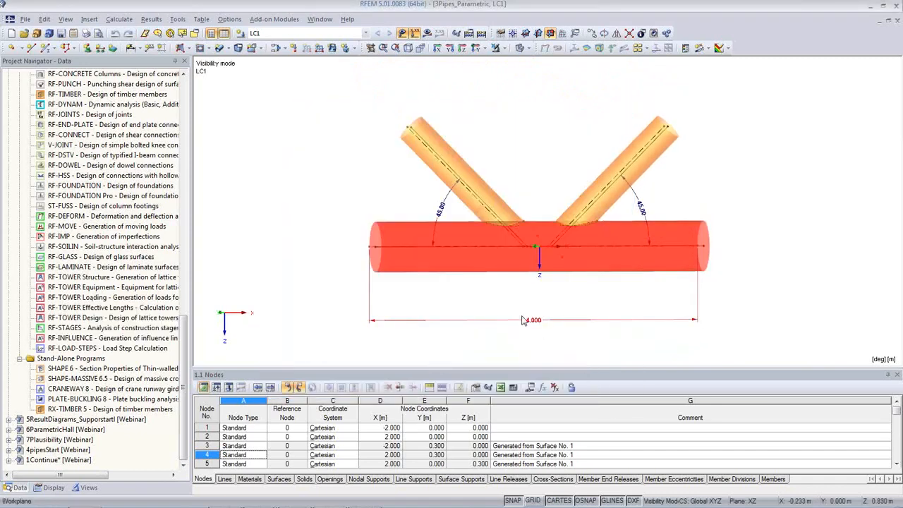
scroll(602, 304, up, 1)
ctrl+middle_drag(601, 304, 548, 302)
scroll(548, 303, up, 2)
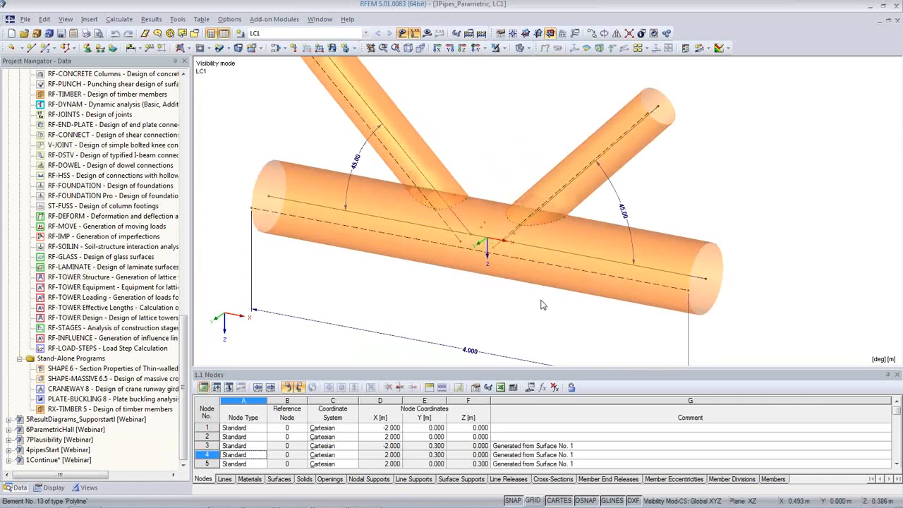
click(605, 254)
click(484, 311)
scroll(486, 311, down, 2)
ctrl+middle_drag(486, 310, 613, 209)
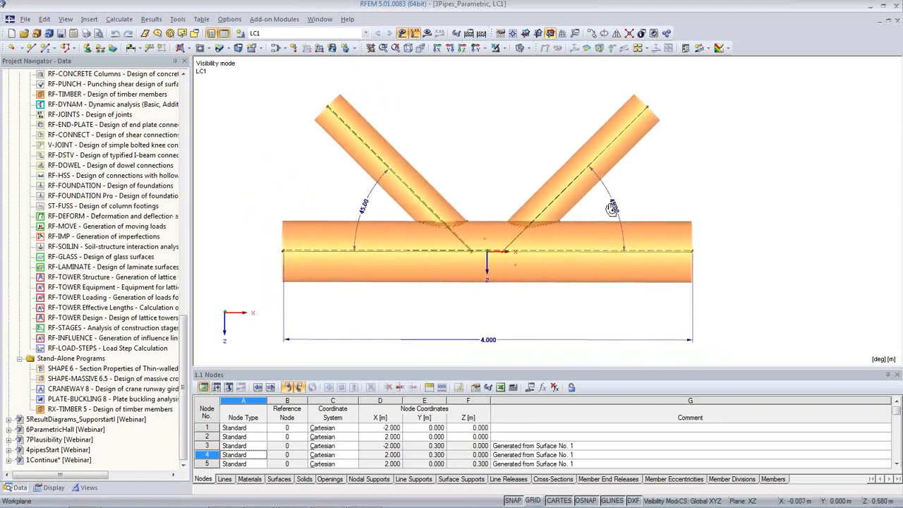
Step: Open the model's parameter list clear of the pipe joint and set Angle_left to 30 deg
click(530, 386)
drag(477, 223, 489, 320)
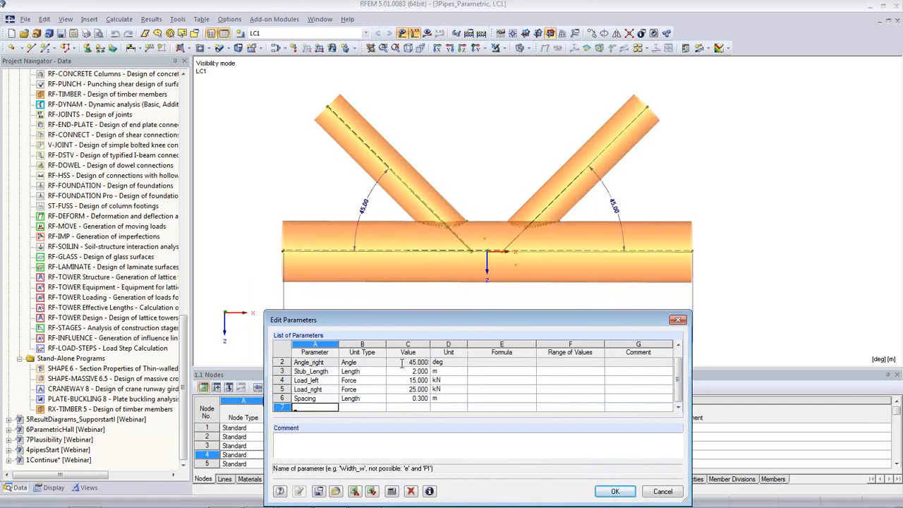
click(401, 363)
drag(676, 389, 675, 380)
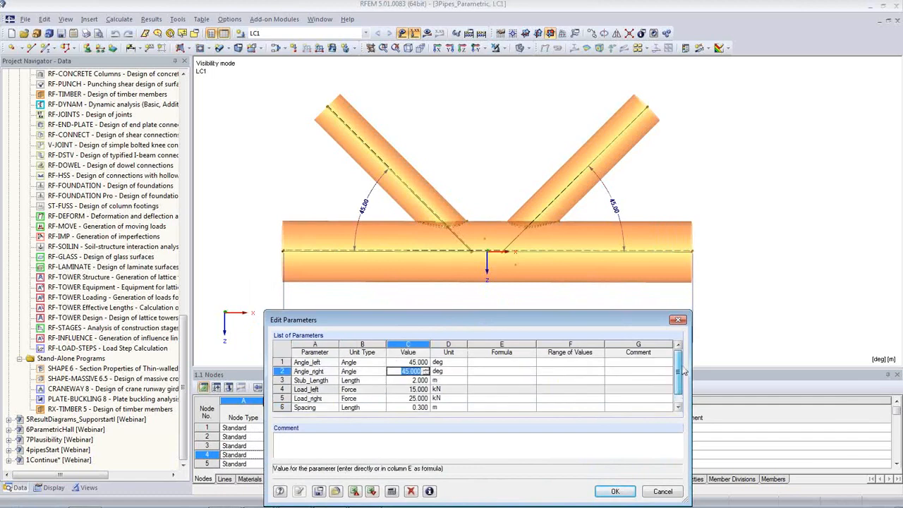
click(402, 362)
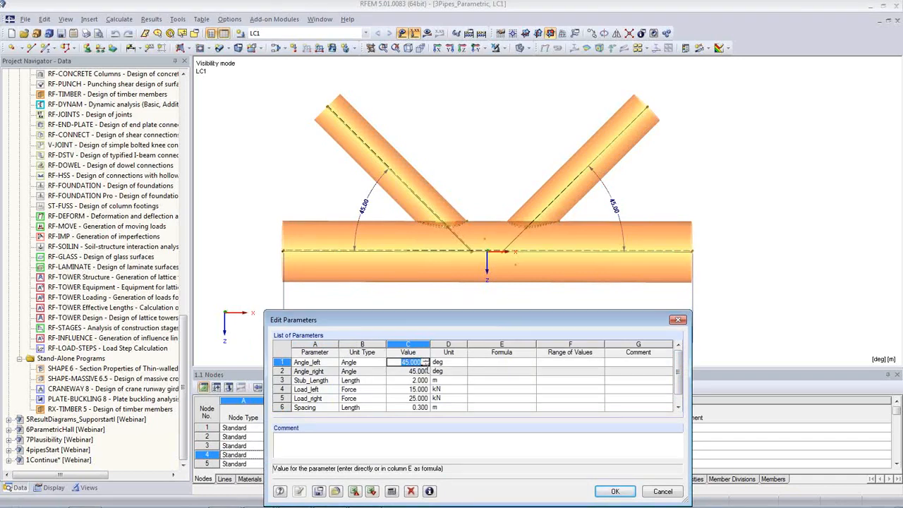
text(30)
key(Tab)
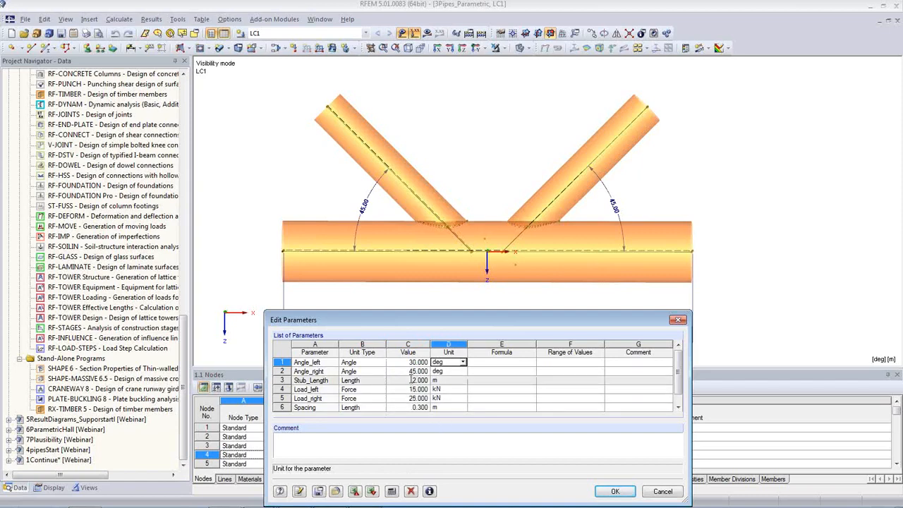
Step: Set Angle_right to 50 deg, apply the parameters to the model, inspect the pipe joint, and close the parameter list
click(413, 371)
text(50)
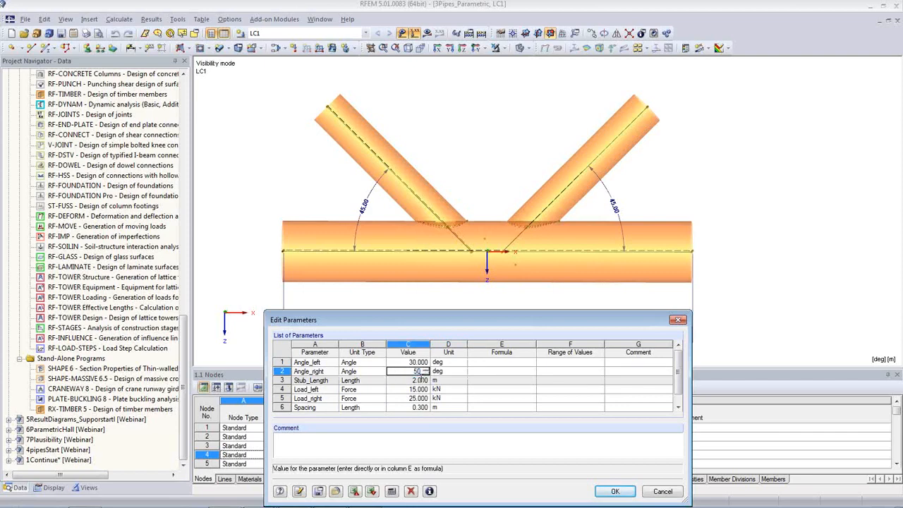
key(Tab)
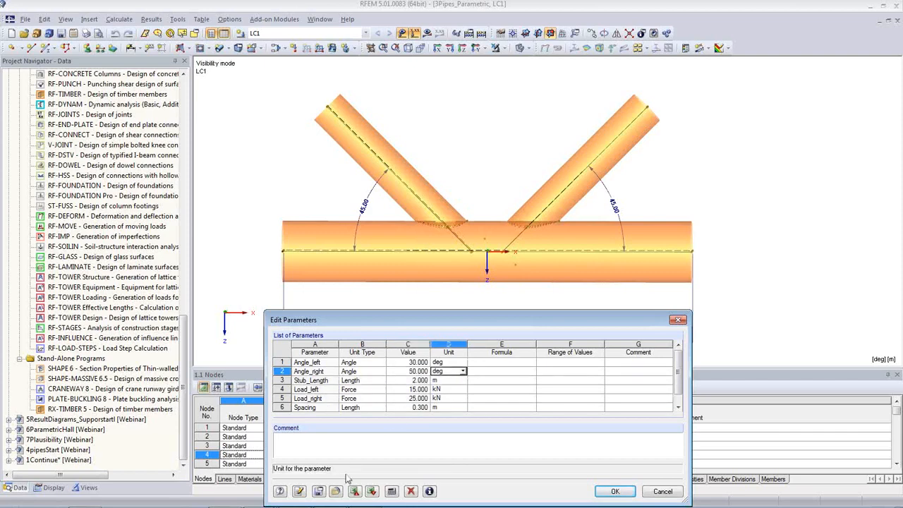
click(299, 492)
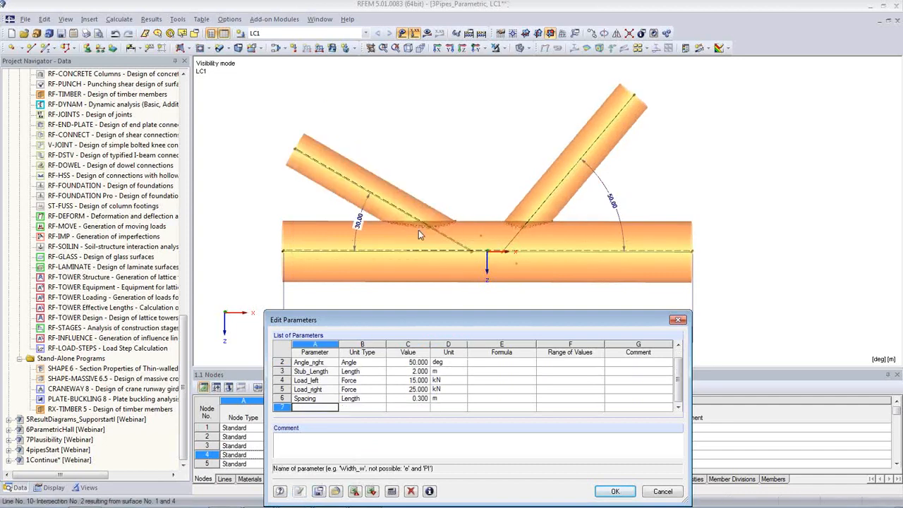
middle_drag(506, 192, 451, 191)
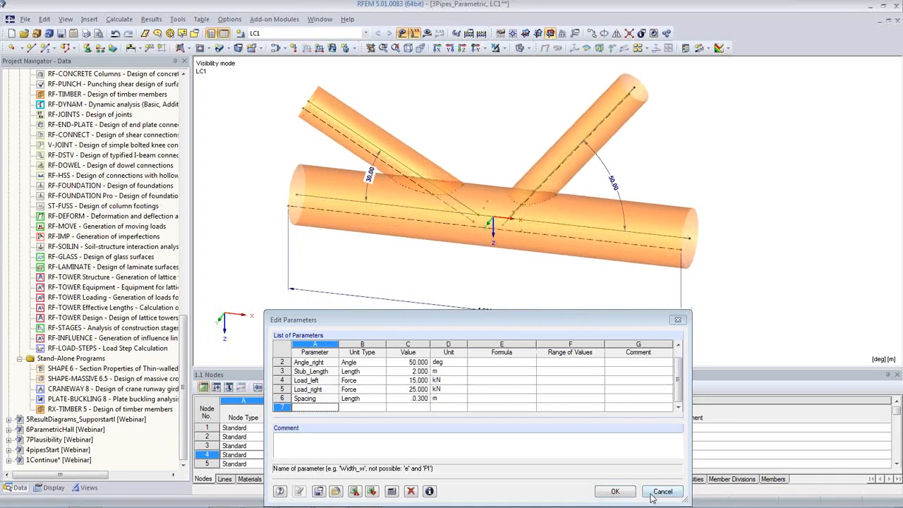
click(653, 496)
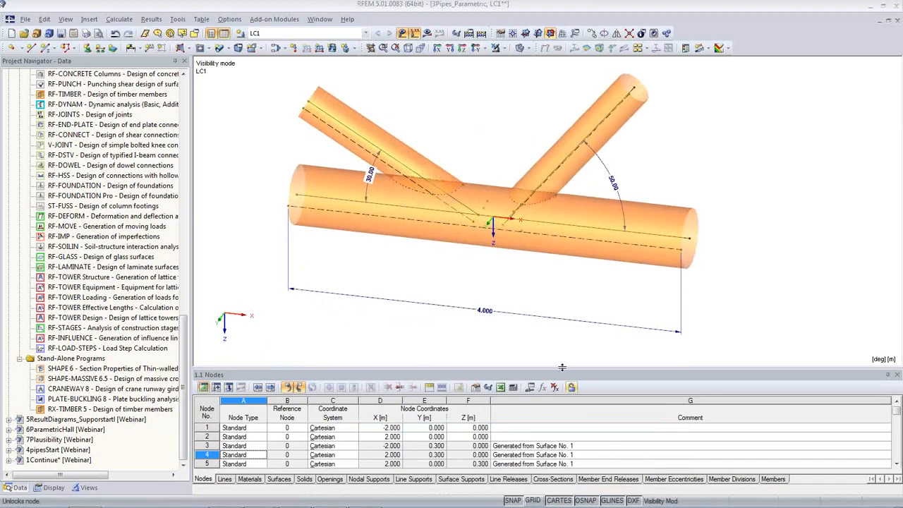
Step: Edit the parent surface of the horizontal pipe and set its radius to 0.4 m, then check the adjusted joint
double_click(668, 225)
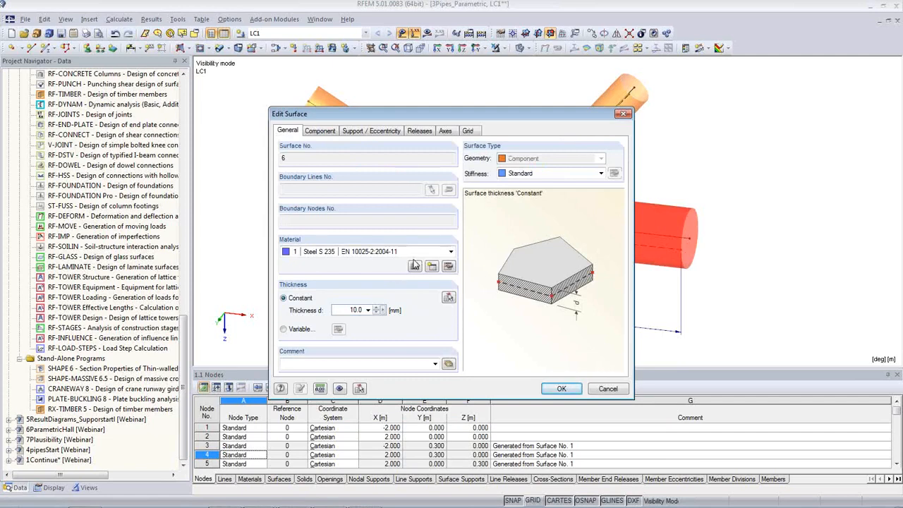
key(Escape)
right_click(656, 222)
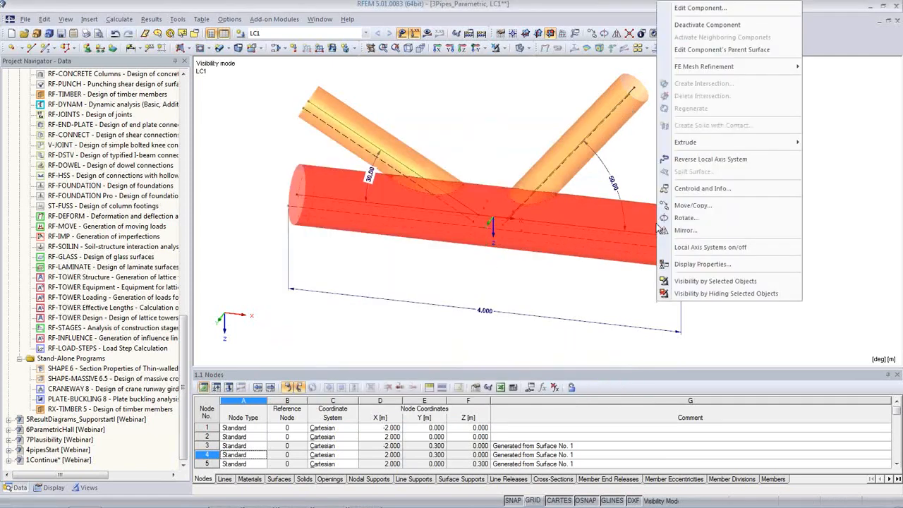
click(703, 50)
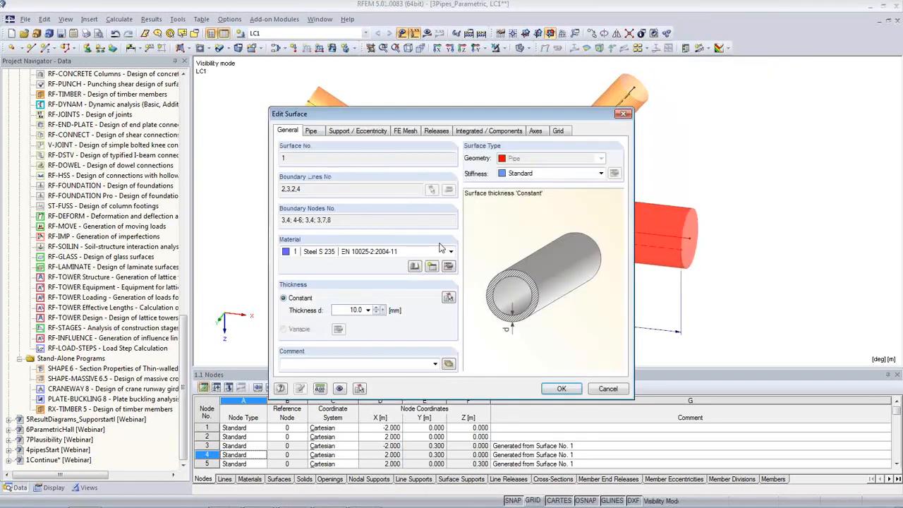
click(315, 133)
drag(357, 120, 162, 165)
double_click(158, 252)
text(0)
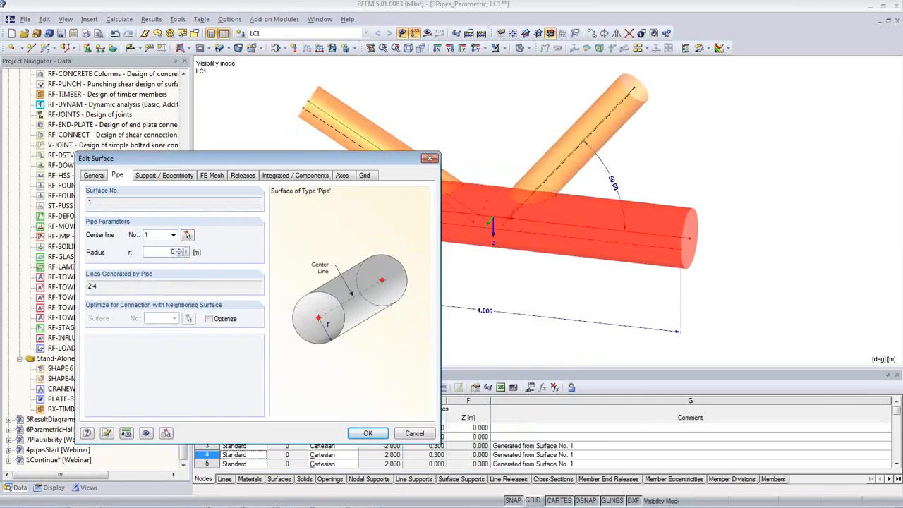
text(,4)
click(368, 433)
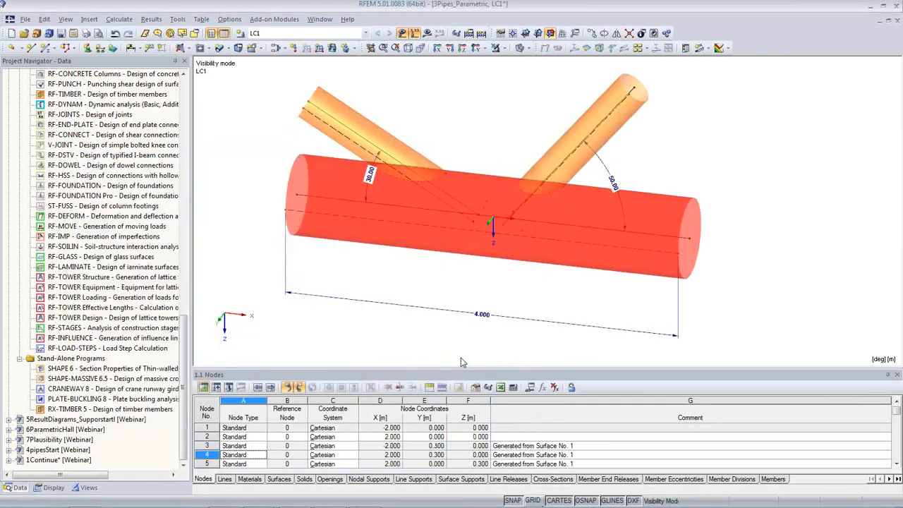
ctrl+middle_drag(480, 197, 536, 201)
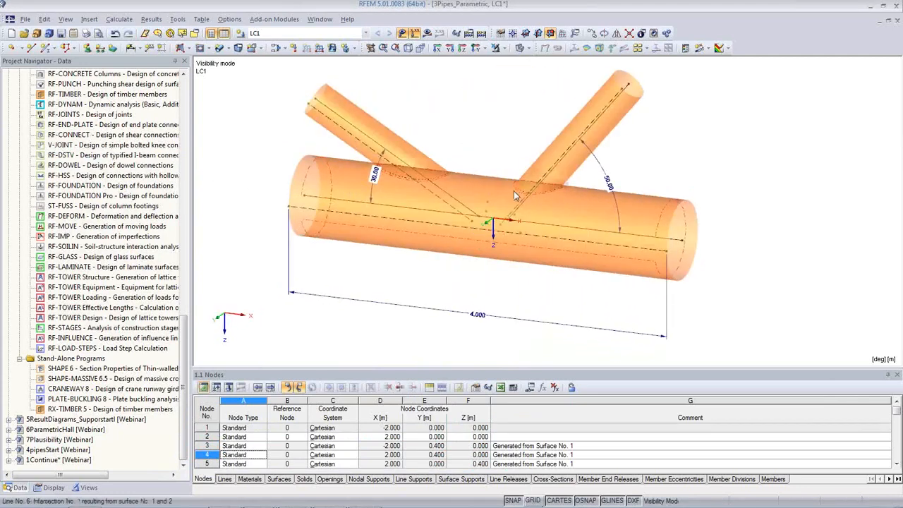
scroll(540, 301, down, 2)
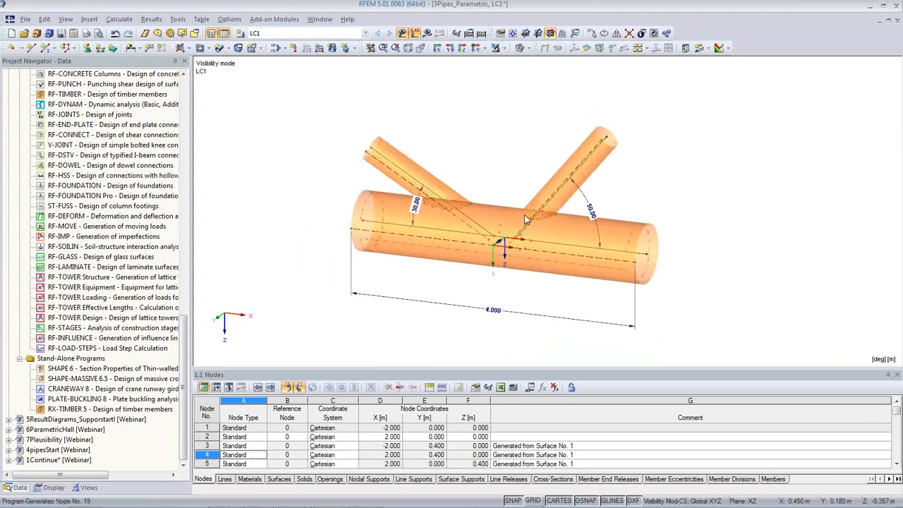
Step: Switch to the open model 4pipesStart and view its lines from the front
drag(184, 337, 190, 96)
click(9, 104)
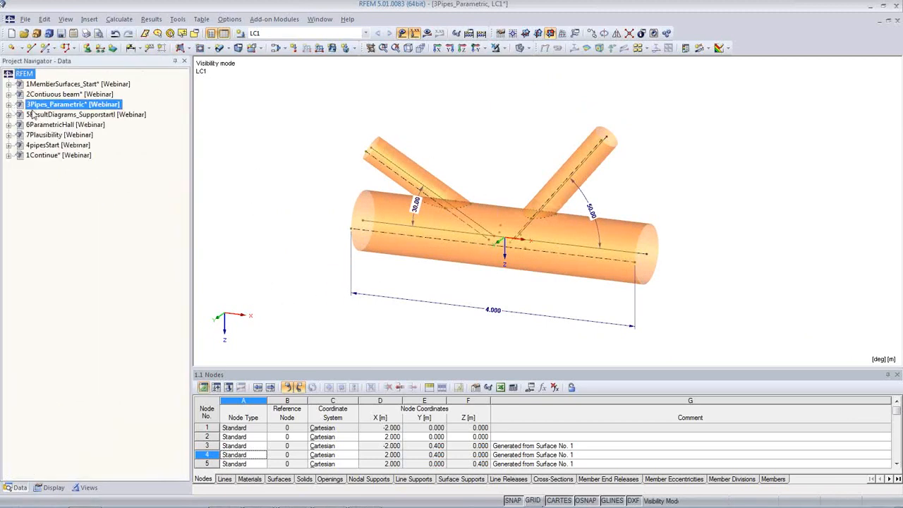
right_click(54, 147)
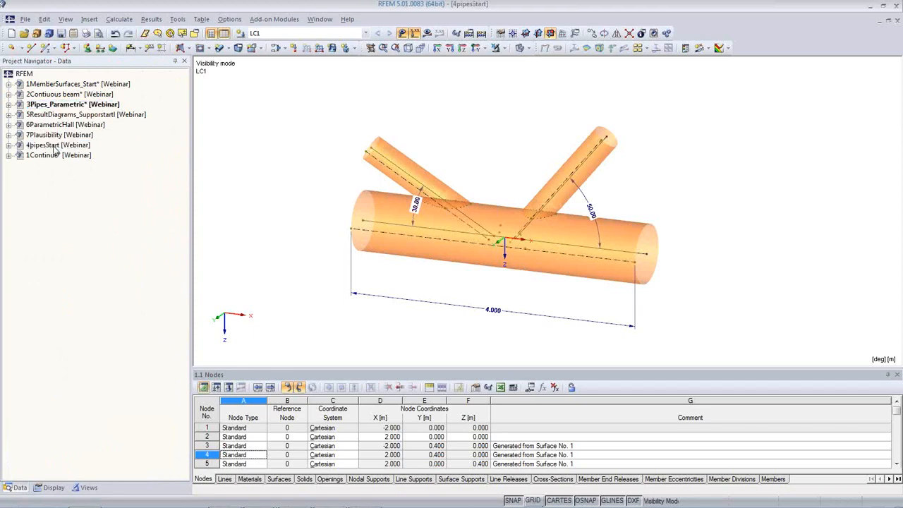
click(424, 284)
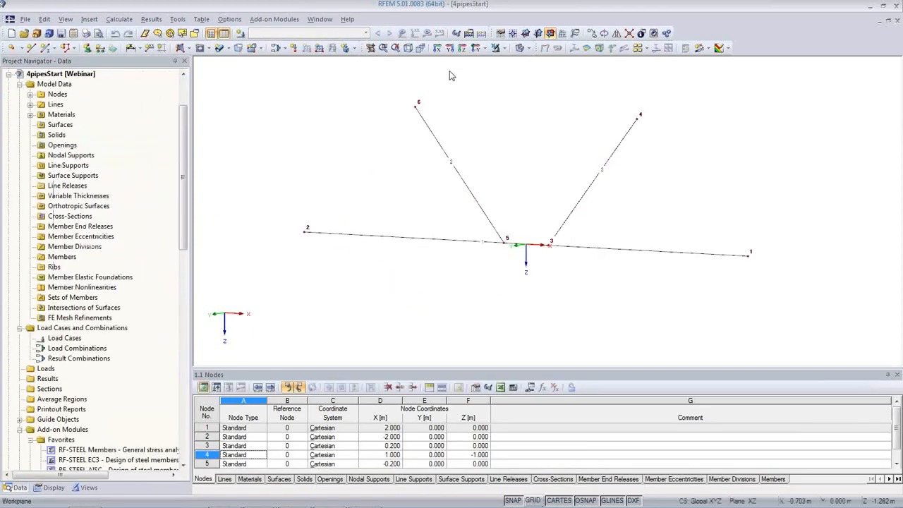
click(449, 51)
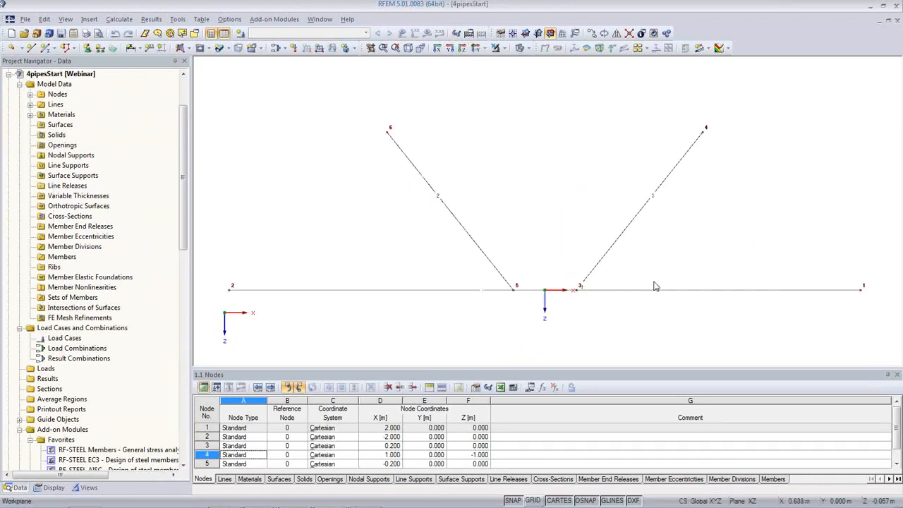
middle_drag(703, 308, 697, 271)
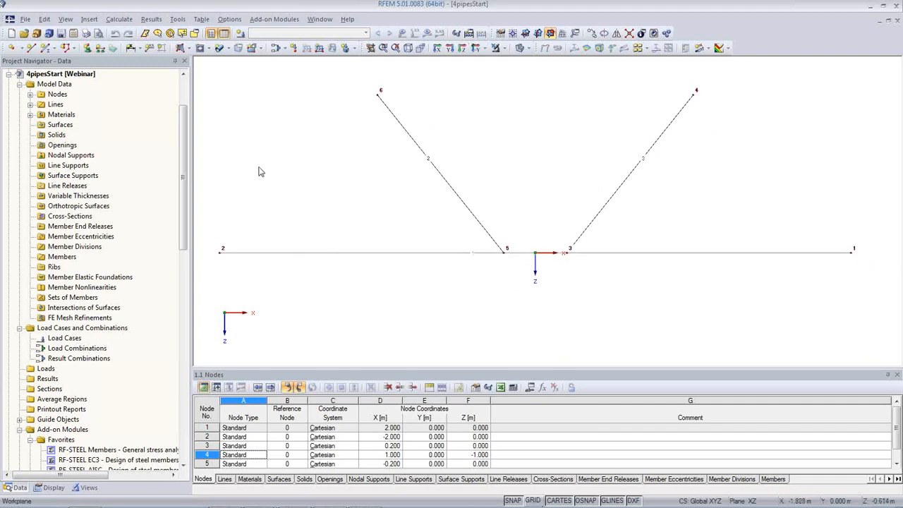
click(393, 254)
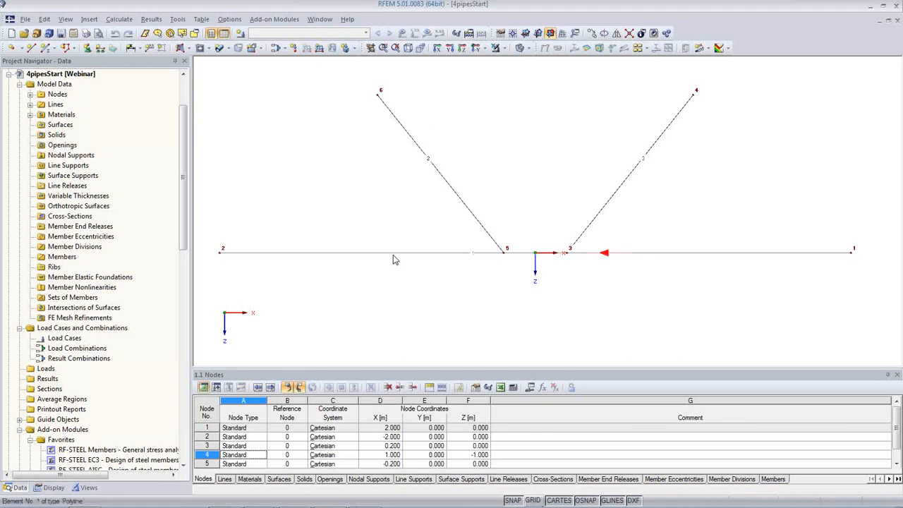
Step: Create a pipe surface 10 mm thick with a 0.3 m radius around the horizontal line
click(226, 48)
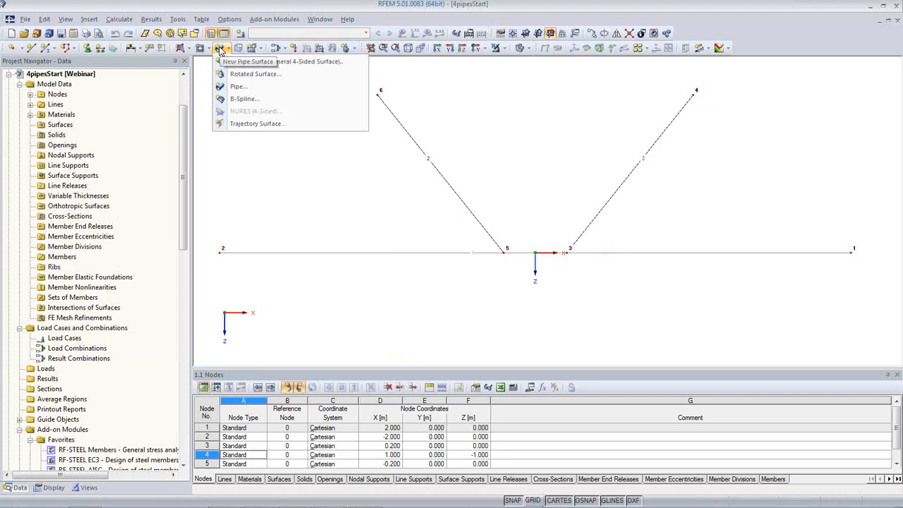
click(238, 86)
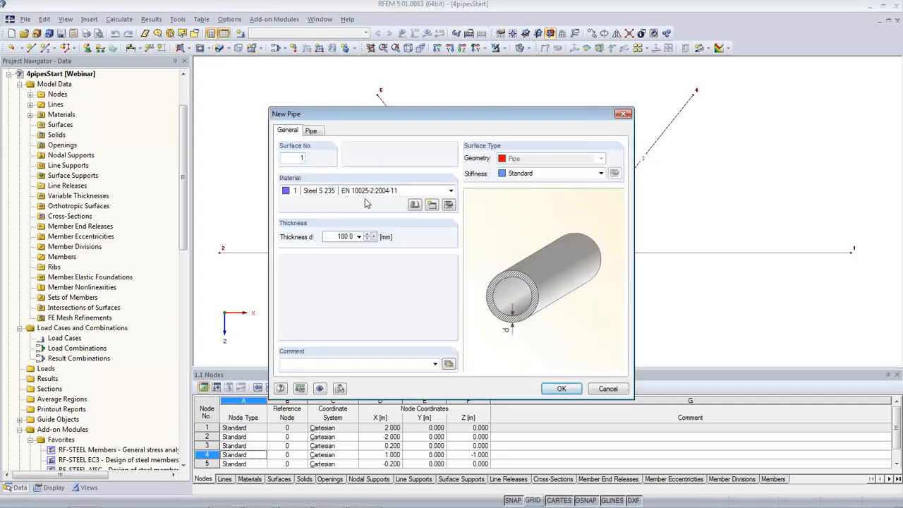
double_click(331, 238)
click(313, 131)
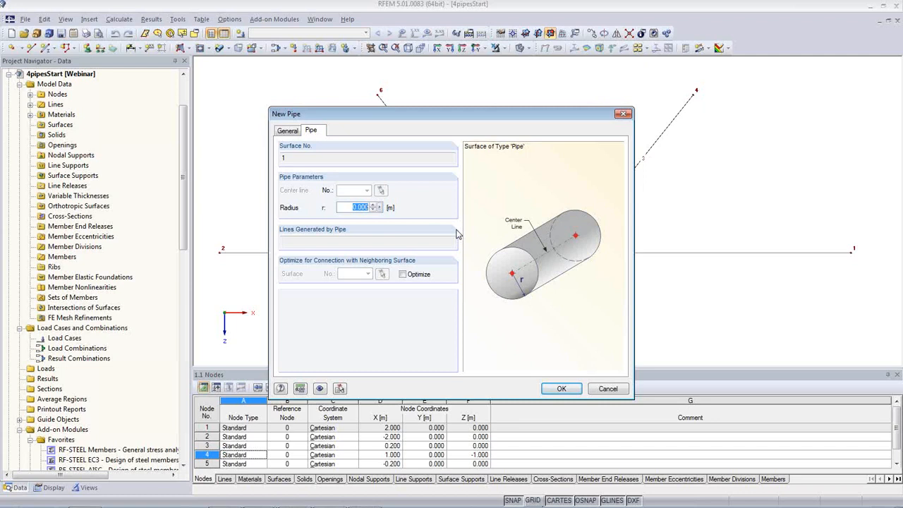
key(BackSpace)
click(562, 389)
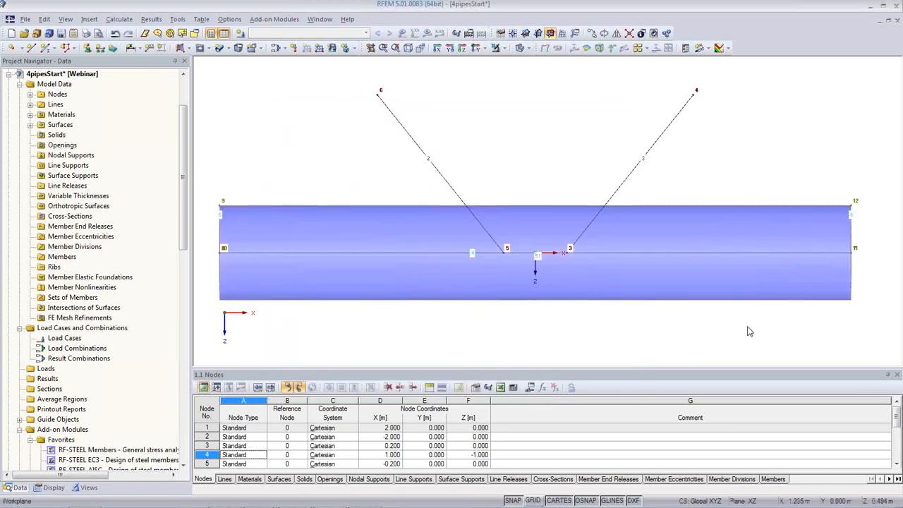
Step: Inspect the horizontal pipe from several directions and hide the numbering of the model objects
ctrl+middle_drag(763, 318, 583, 286)
click(583, 282)
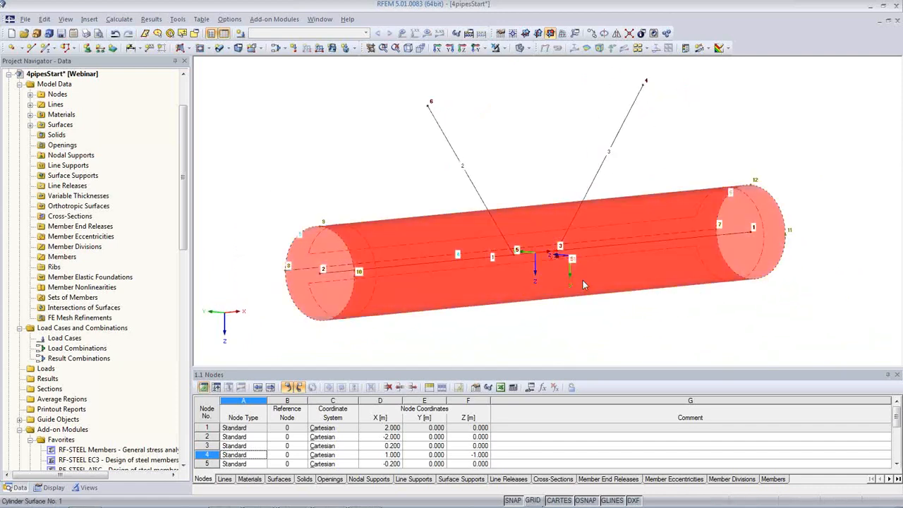
click(691, 300)
ctrl+middle_drag(700, 303, 359, 151)
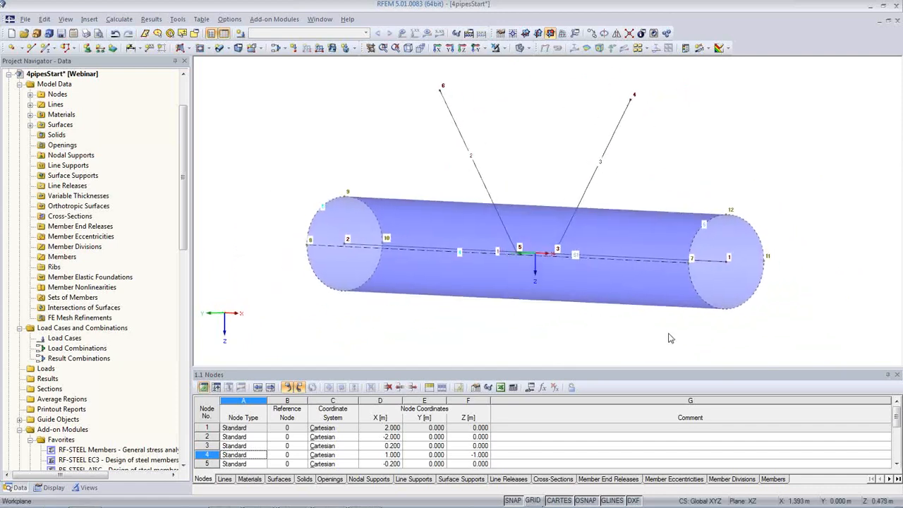
right_click(358, 150)
click(376, 203)
ctrl+middle_drag(578, 251, 740, 266)
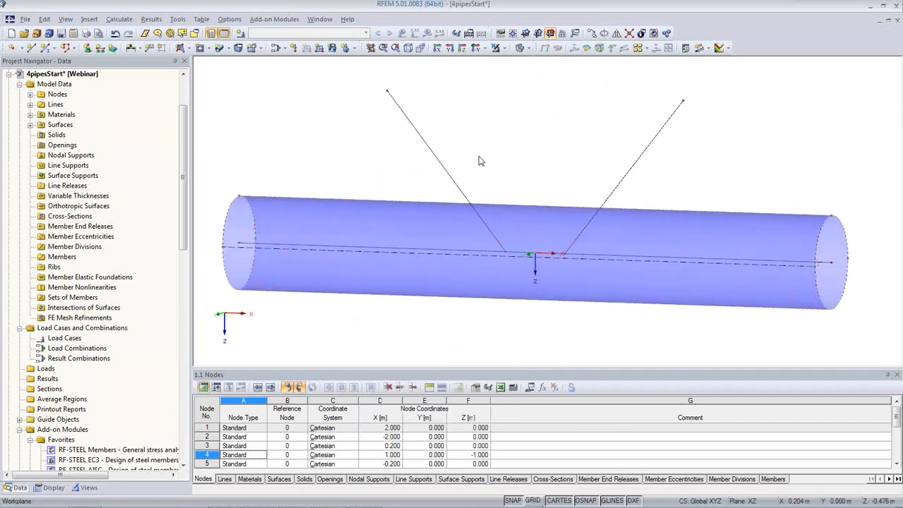
Step: Create pipe surfaces with a 0.15 m radius around the two inclined lines
click(219, 48)
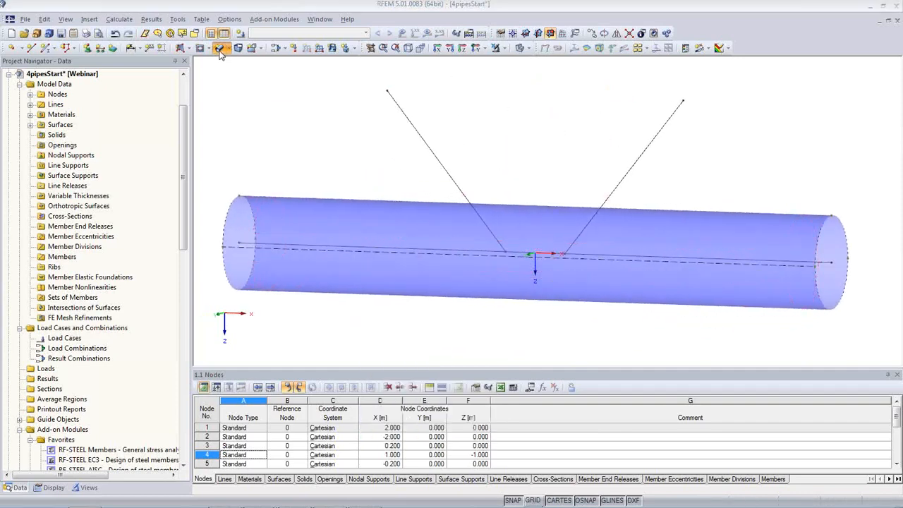
click(314, 132)
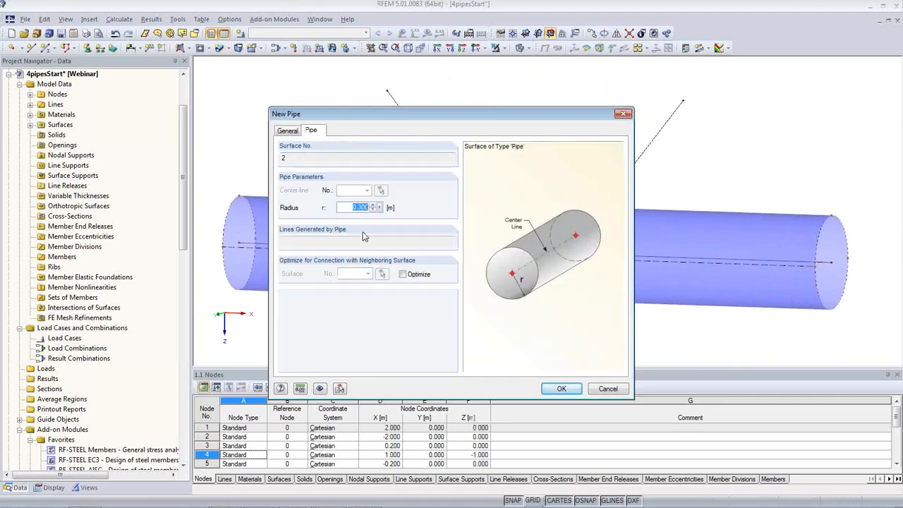
text(0.15)
click(561, 390)
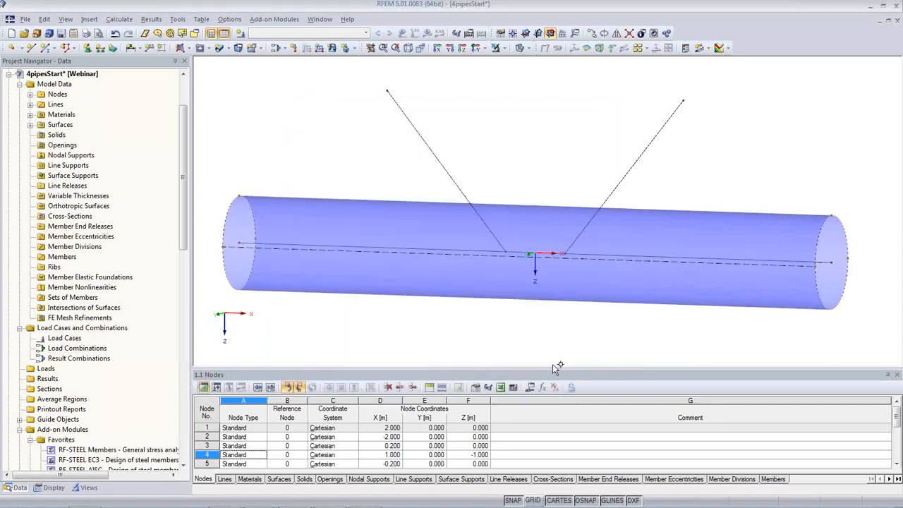
click(619, 182)
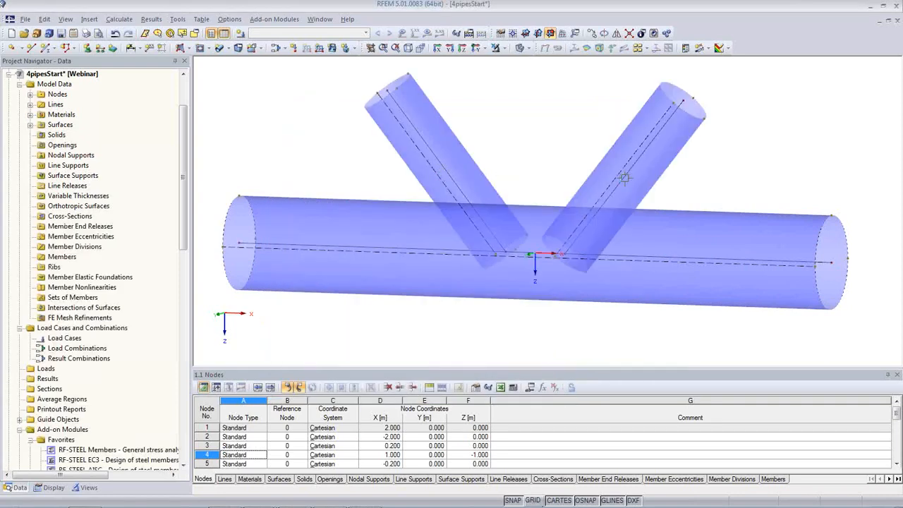
Step: Select all three pipes, create their surface intersections, and check the intersection curves
ctrl+middle_drag(548, 321, 596, 231)
scroll(622, 272, down, 1)
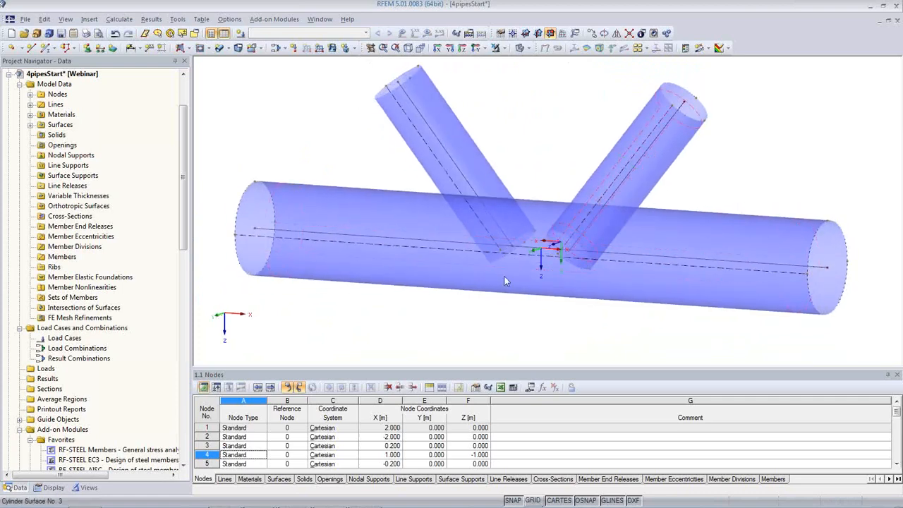
click(448, 287)
click(550, 313)
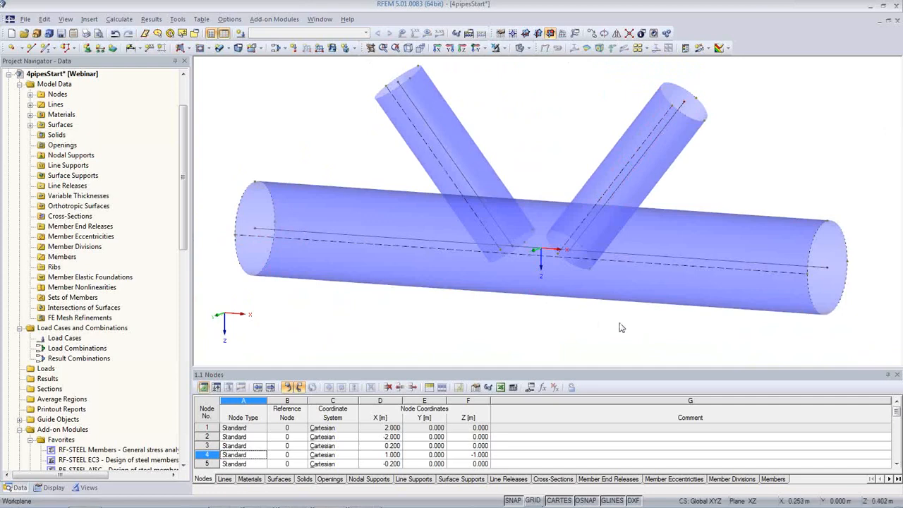
drag(645, 327, 420, 174)
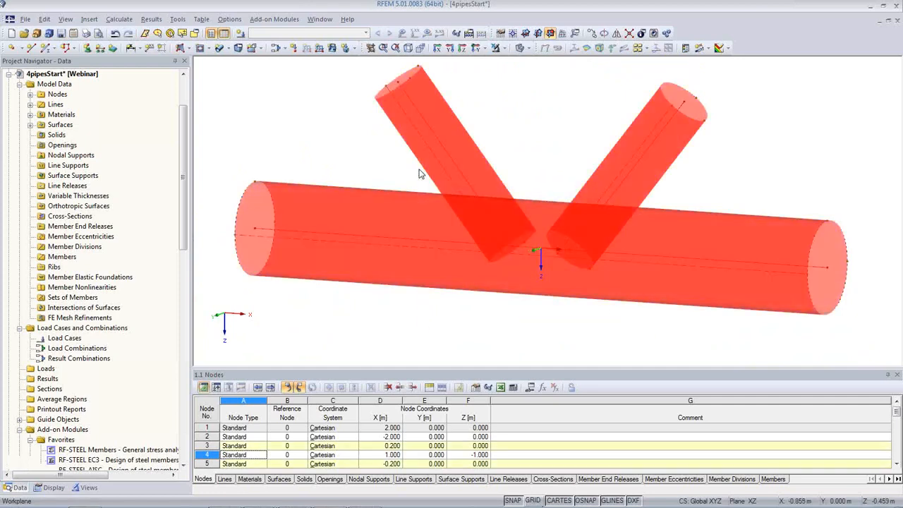
right_click(480, 171)
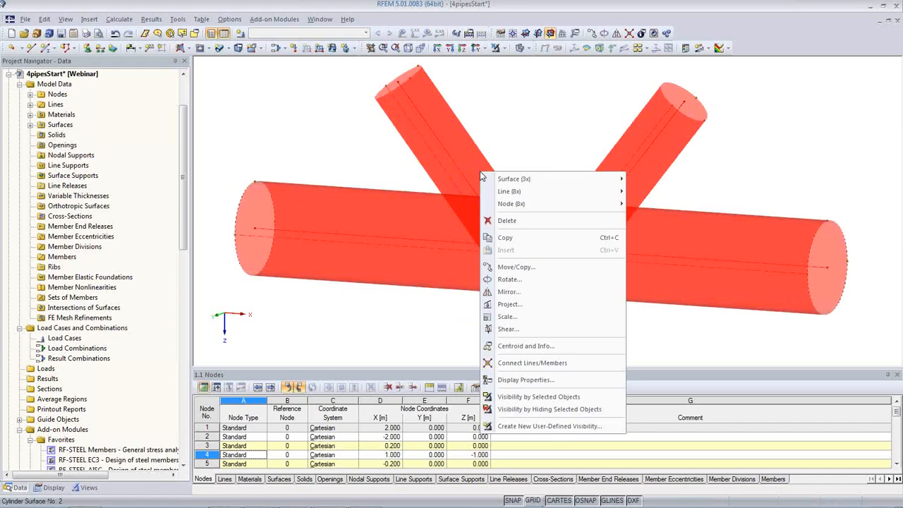
mouse_move(492, 181)
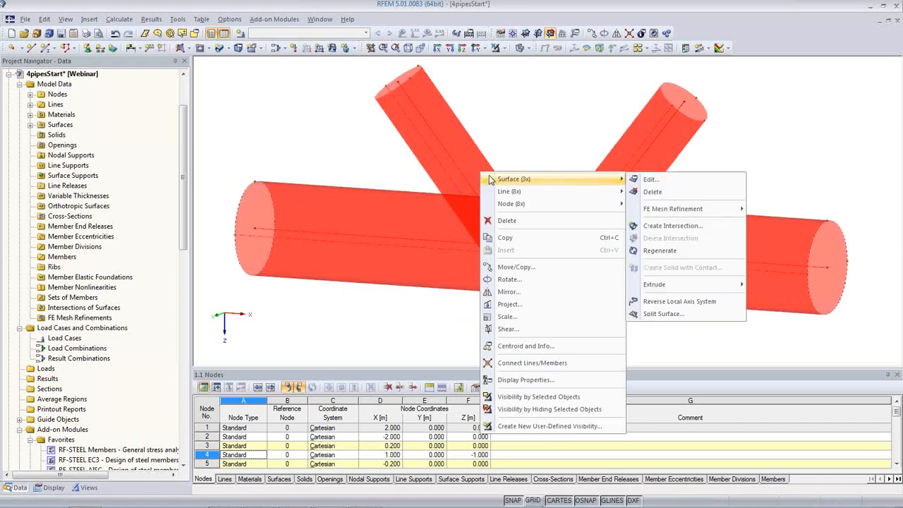
click(701, 231)
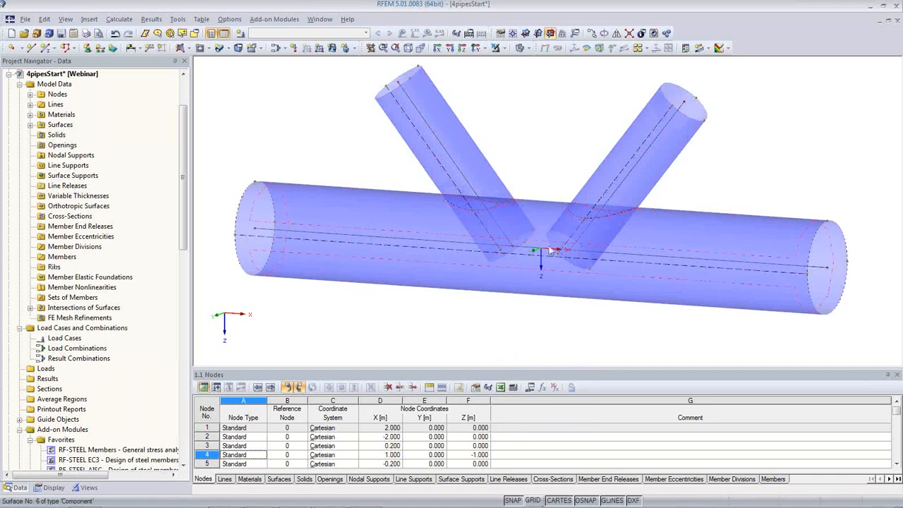
ctrl+middle_drag(549, 246, 614, 258)
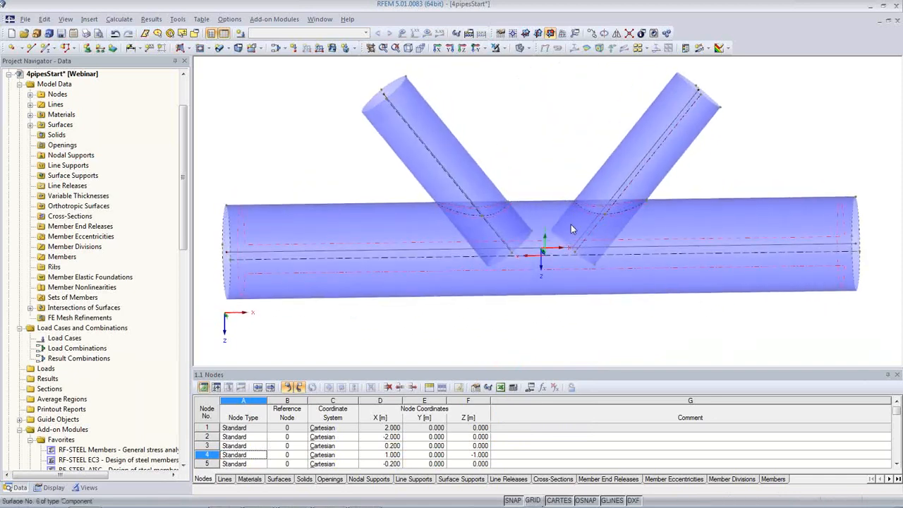
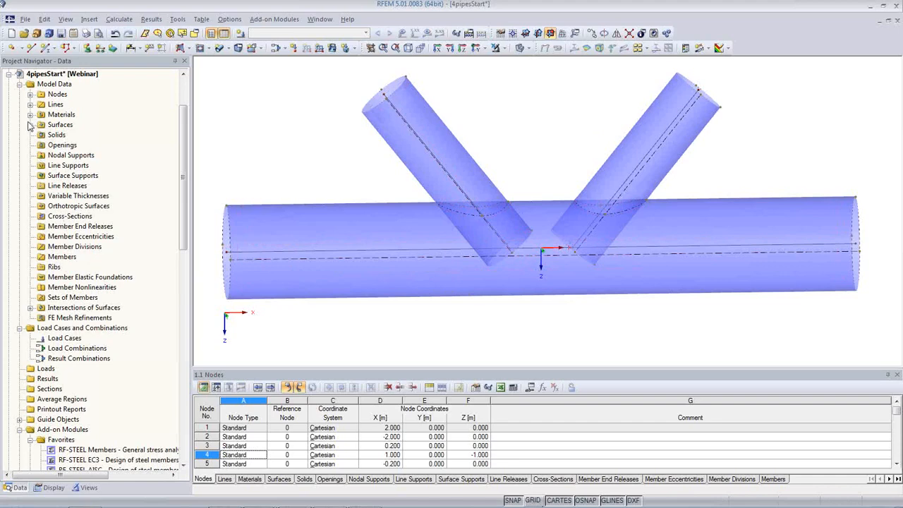
Step: List the model's materials and surfaces in the data tree and locate surface 1, the horizontal pipe
click(19, 490)
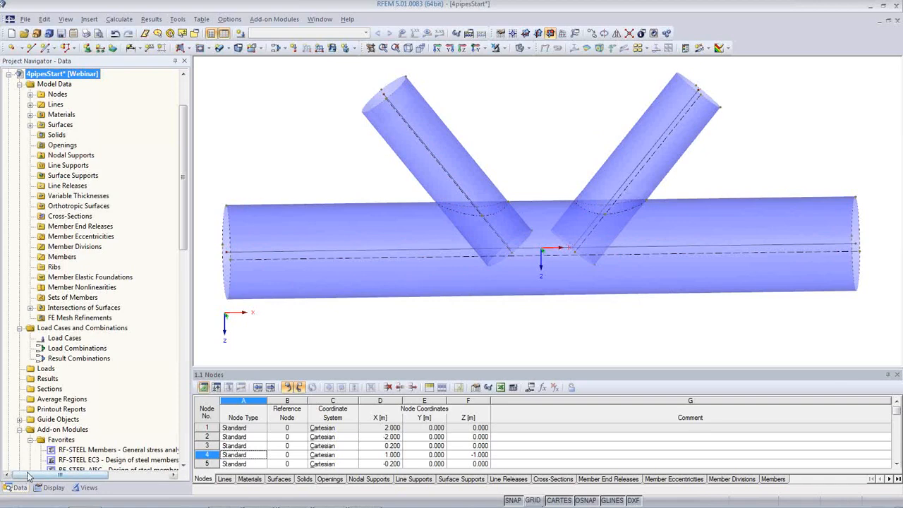
click(30, 115)
click(30, 135)
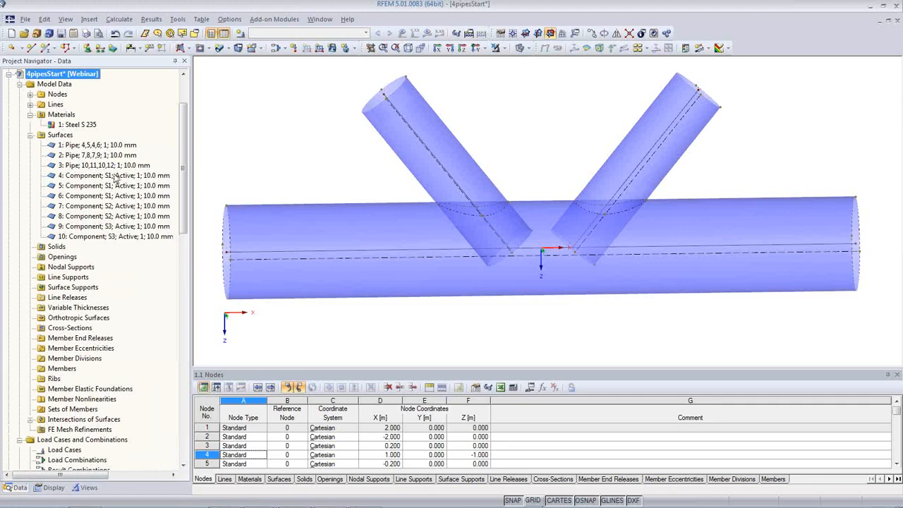
click(103, 146)
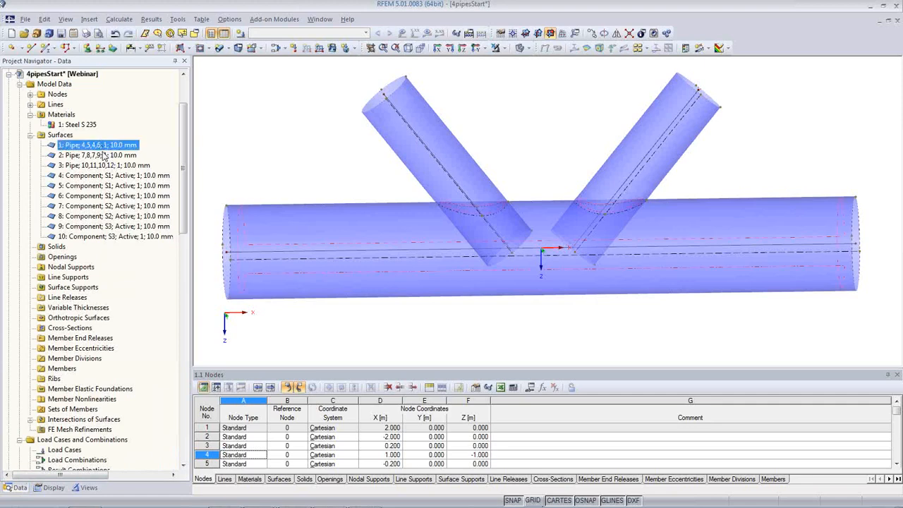
Step: Go through surfaces 2 to 6 in the data tree to identify the inclined pipes and the horizontal pipe's components in the model
click(104, 155)
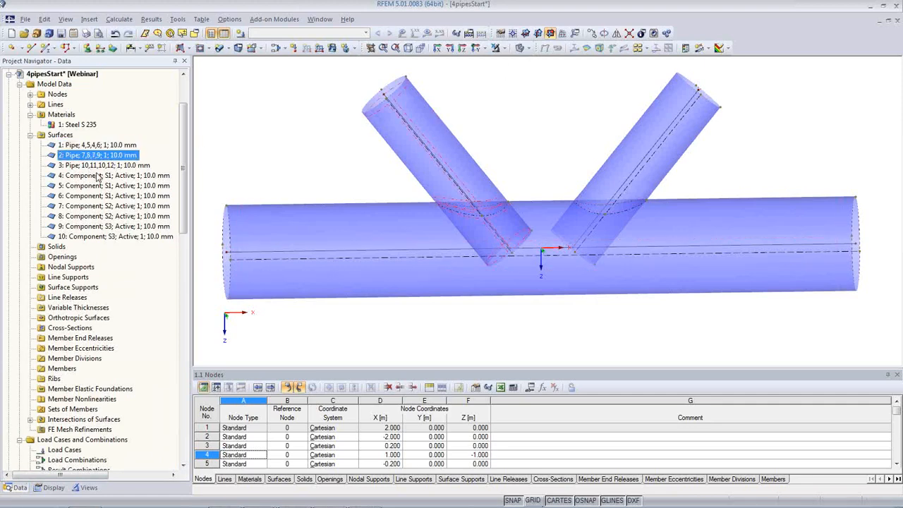
click(101, 166)
click(102, 176)
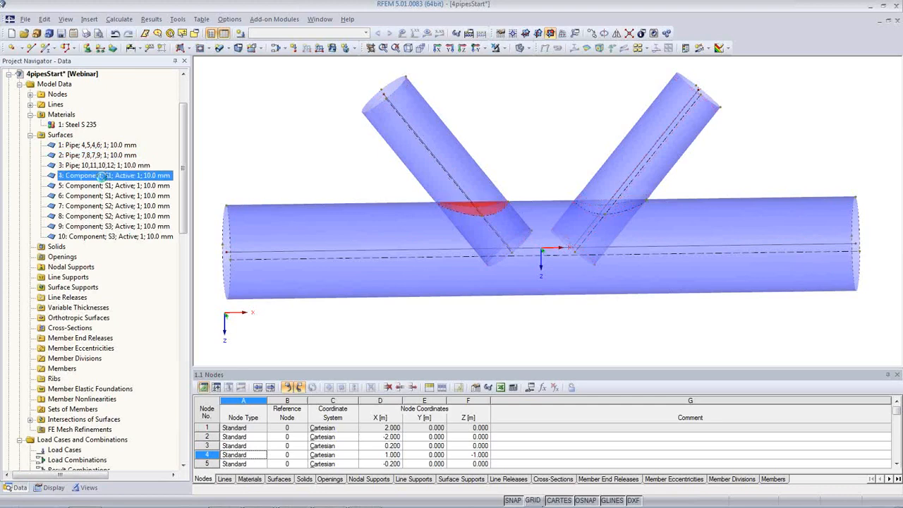
click(103, 186)
click(103, 195)
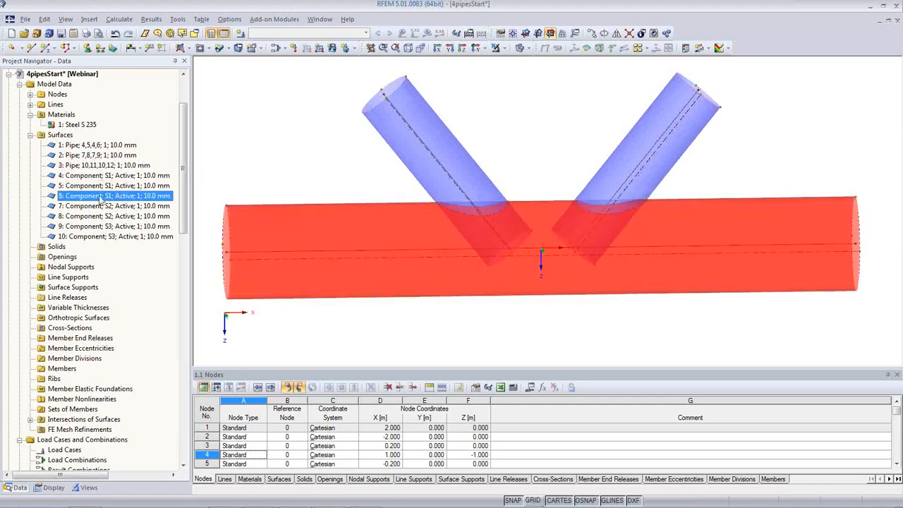
click(97, 186)
click(100, 177)
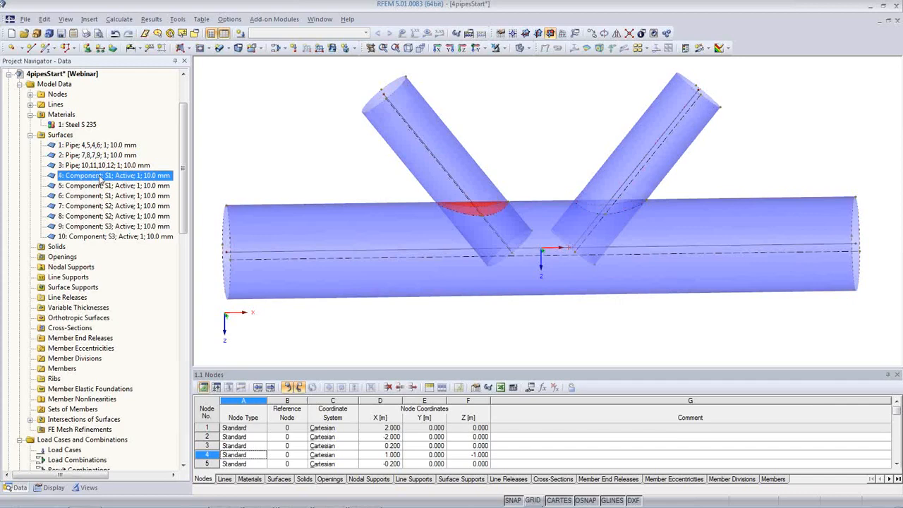
click(103, 187)
click(103, 196)
click(103, 187)
click(103, 165)
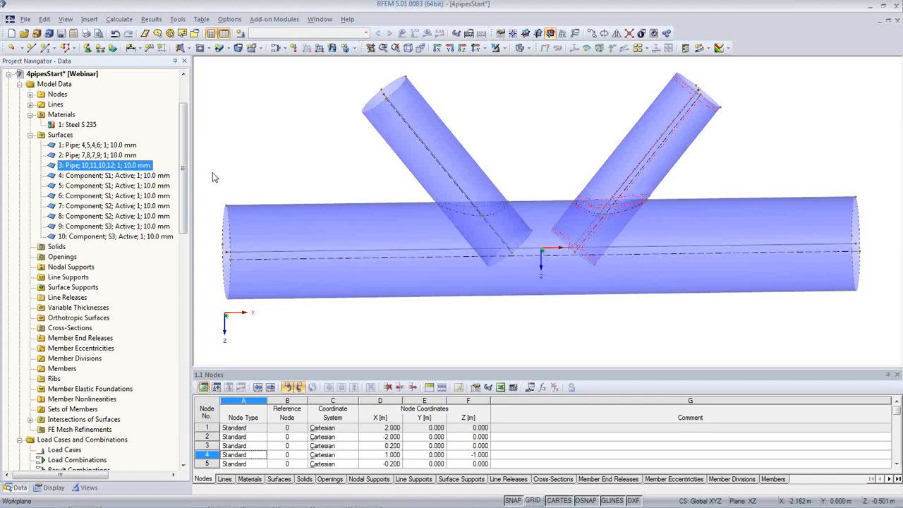
click(119, 176)
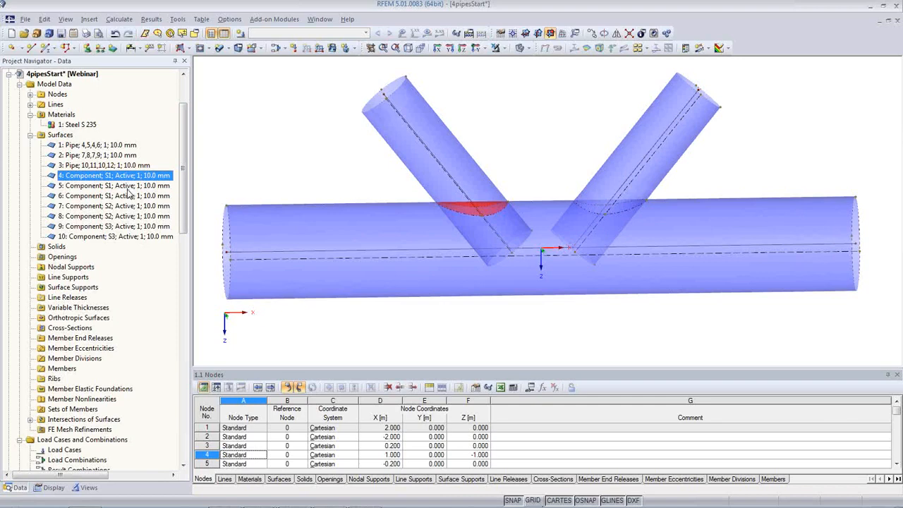
click(129, 188)
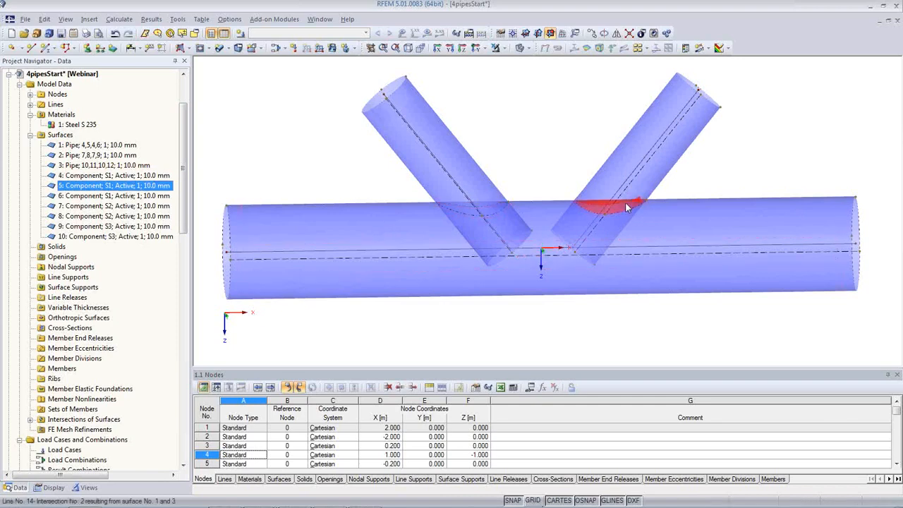
click(130, 197)
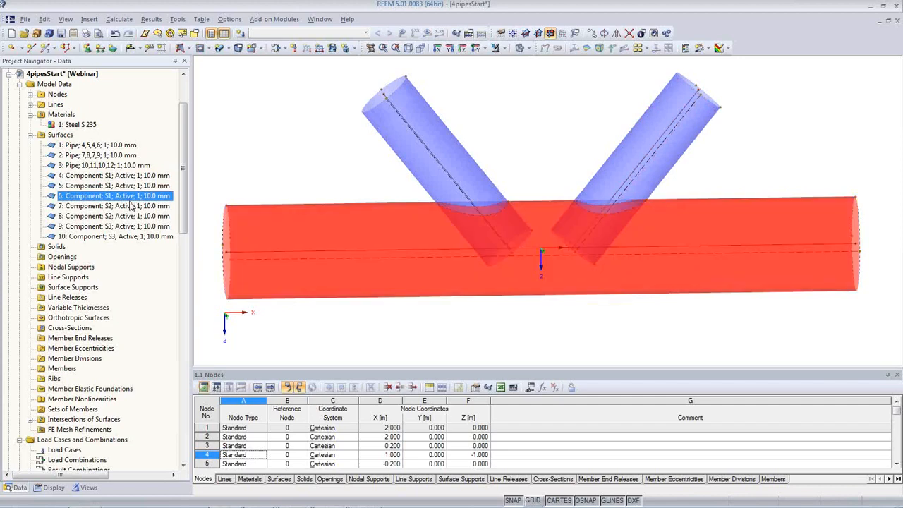
Step: Deactivate component surfaces 7 and 9, the ends of the two inclined pipes that lie inside the horizontal pipe
key(Down)
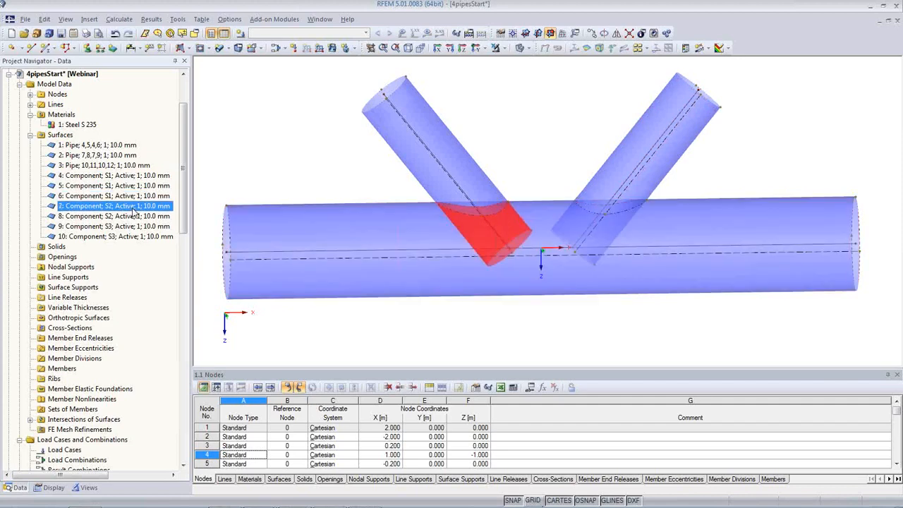
right_click(132, 211)
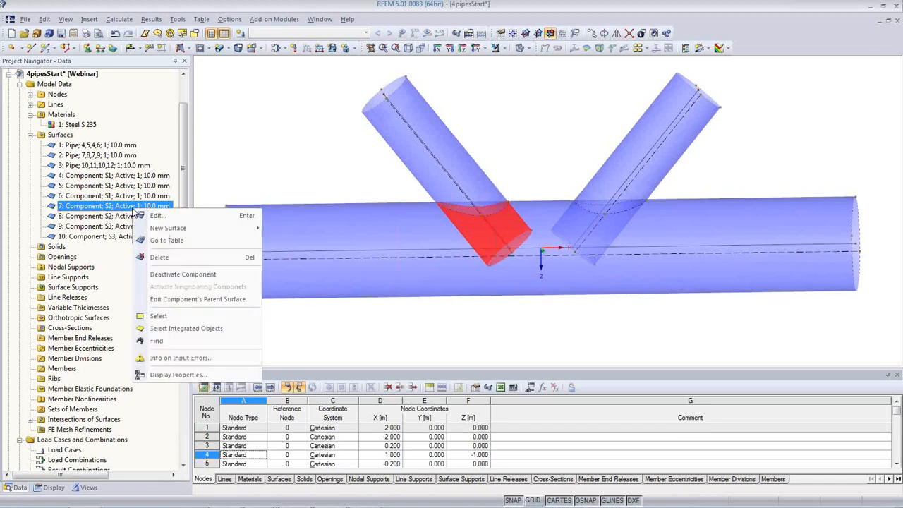
click(197, 275)
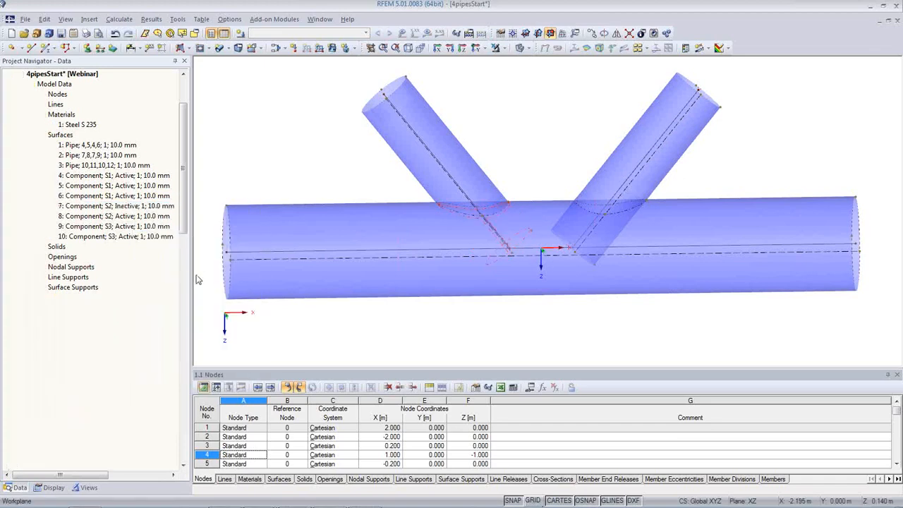
click(139, 216)
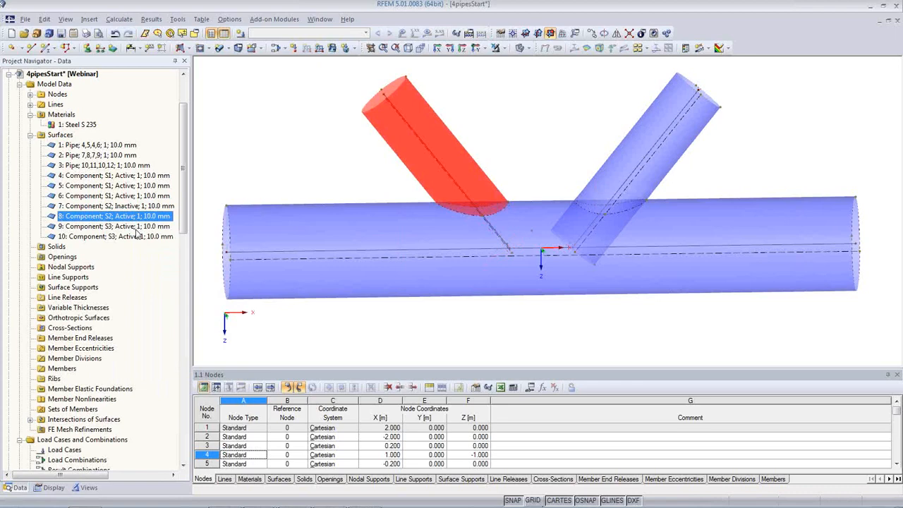
click(138, 227)
right_click(138, 230)
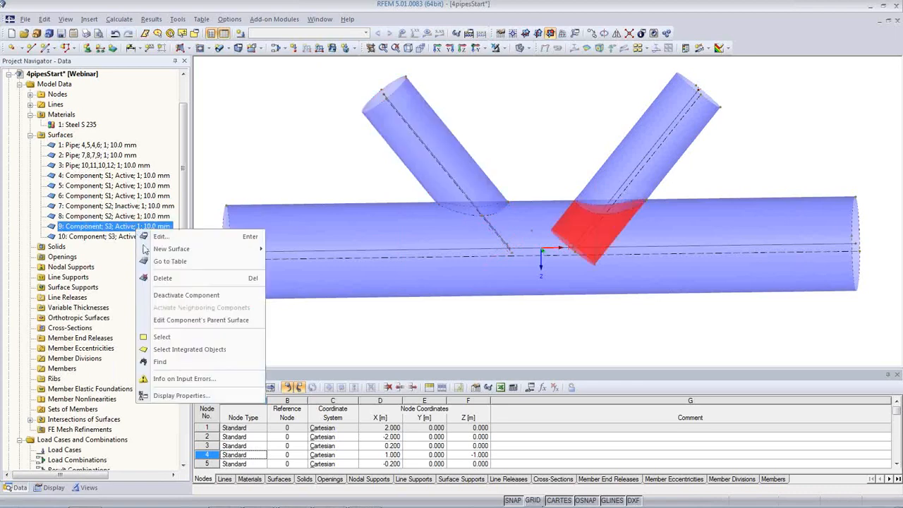
click(175, 296)
Step: Check component surface 10 and inspect the trimmed pipe joint from several directions, including along the horizontal pipe's axis
click(132, 236)
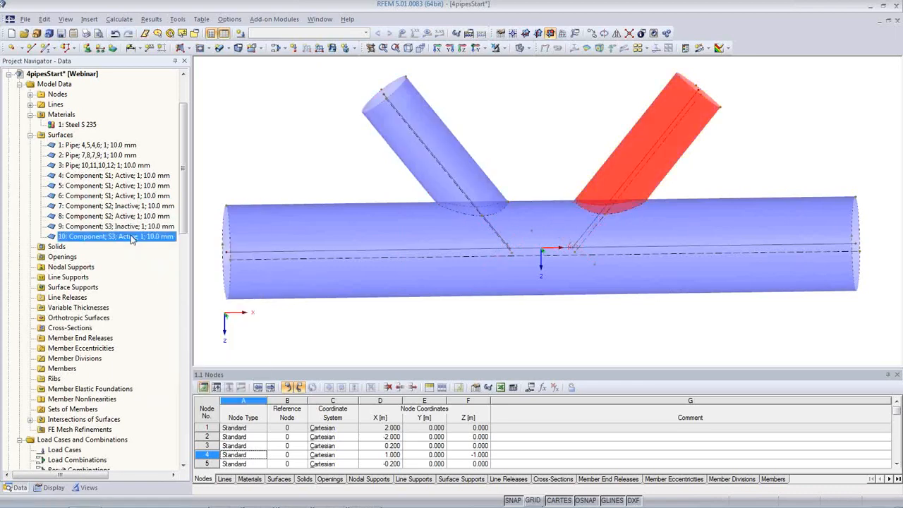
click(492, 333)
middle_drag(662, 277, 613, 256)
ctrl+middle_drag(724, 273, 262, 233)
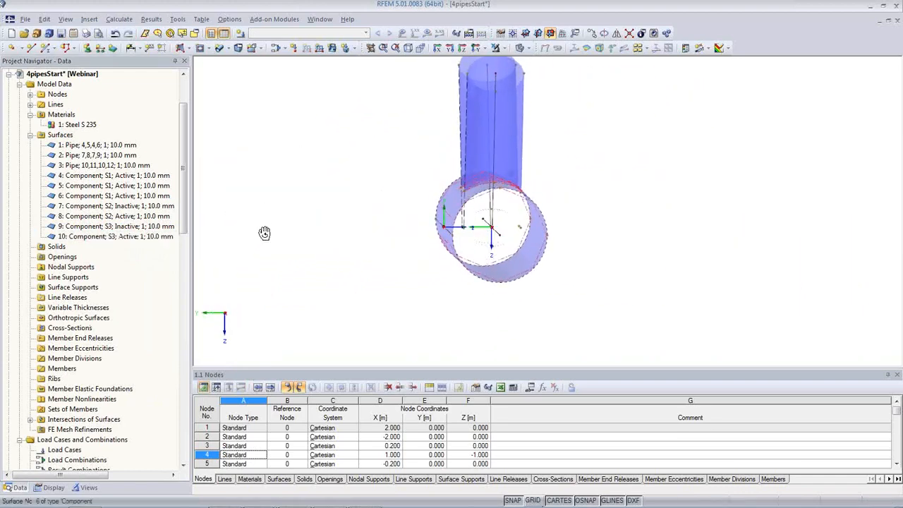
ctrl+middle_drag(353, 132, 702, 176)
scroll(632, 218, down, 2)
ctrl+middle_drag(581, 284, 551, 322)
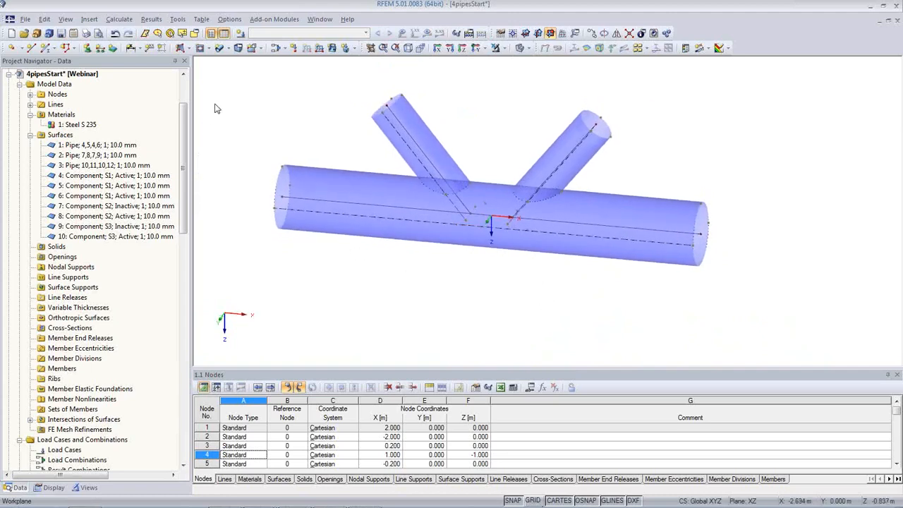
Step: Close the four open pipe ends with plane surfaces of Rigid stiffness, using the end circles as boundary lines
click(187, 48)
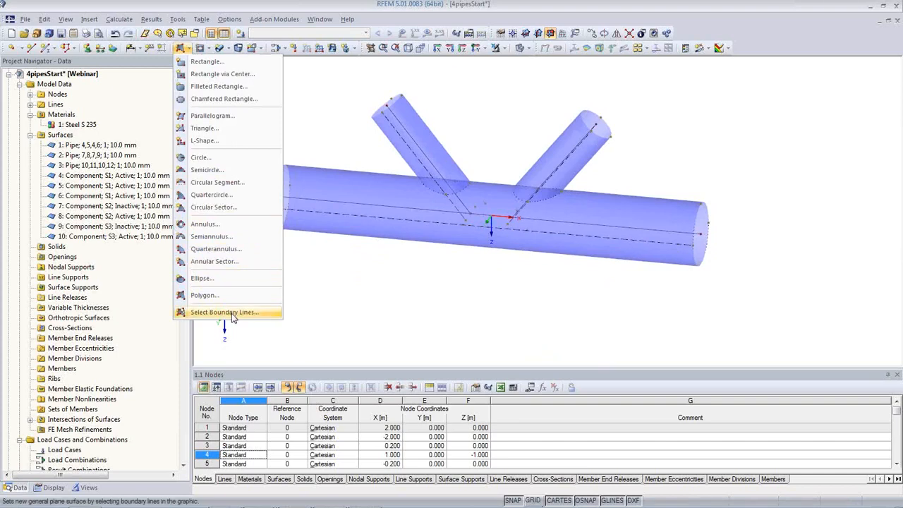
click(232, 315)
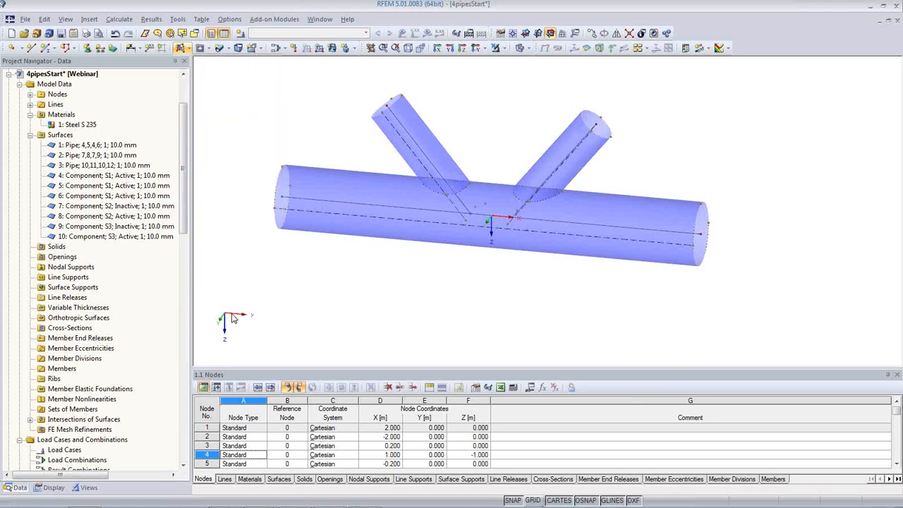
click(585, 167)
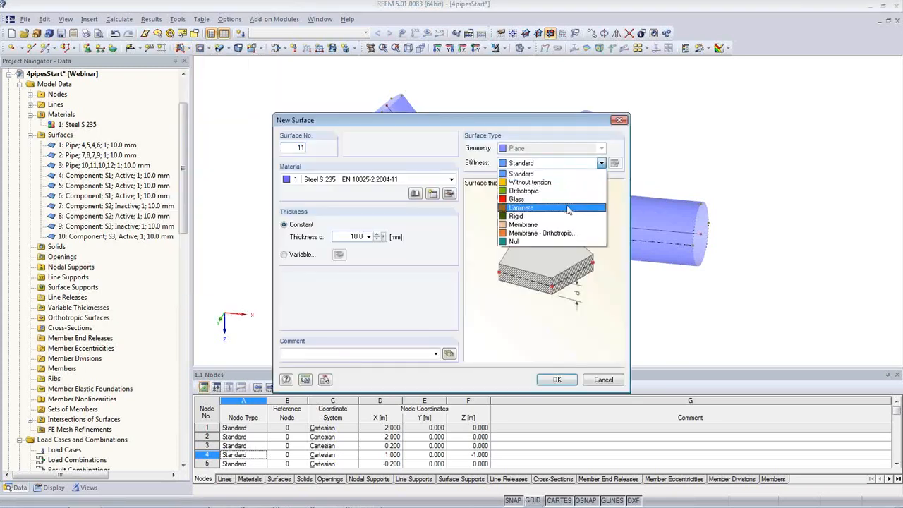
click(570, 215)
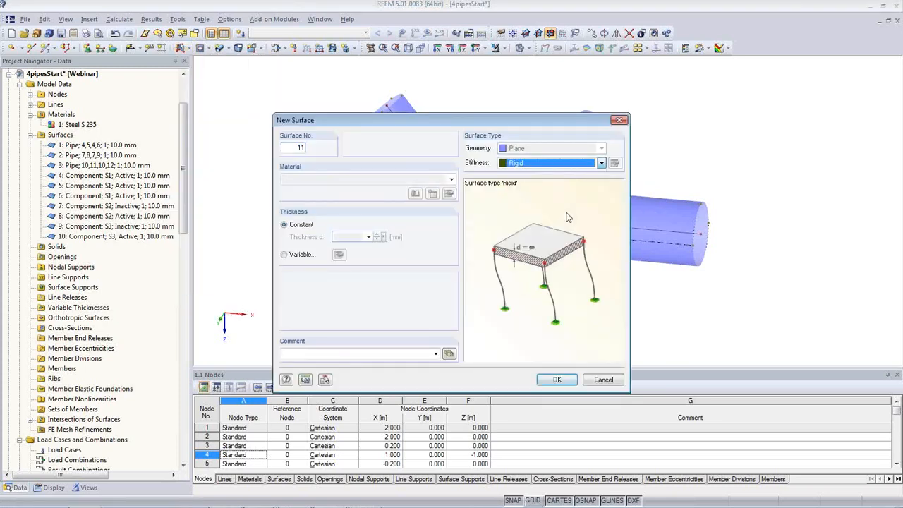
click(557, 380)
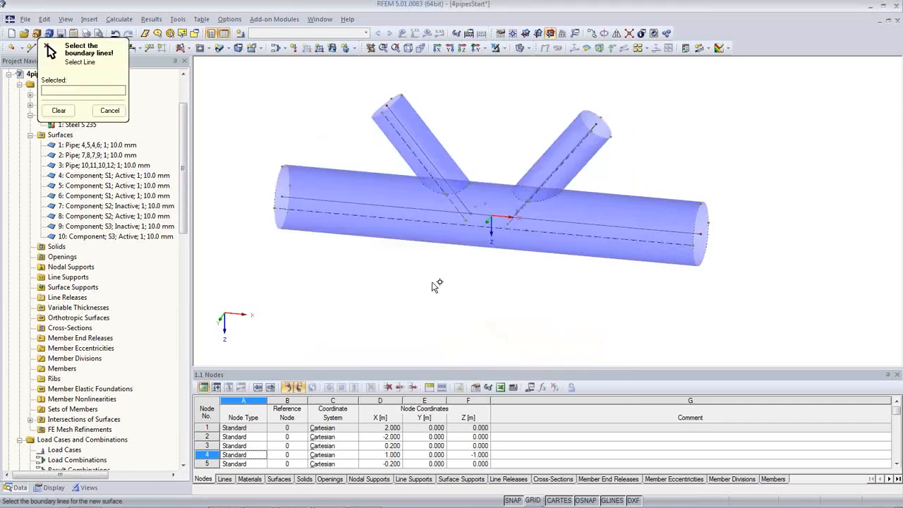
click(287, 178)
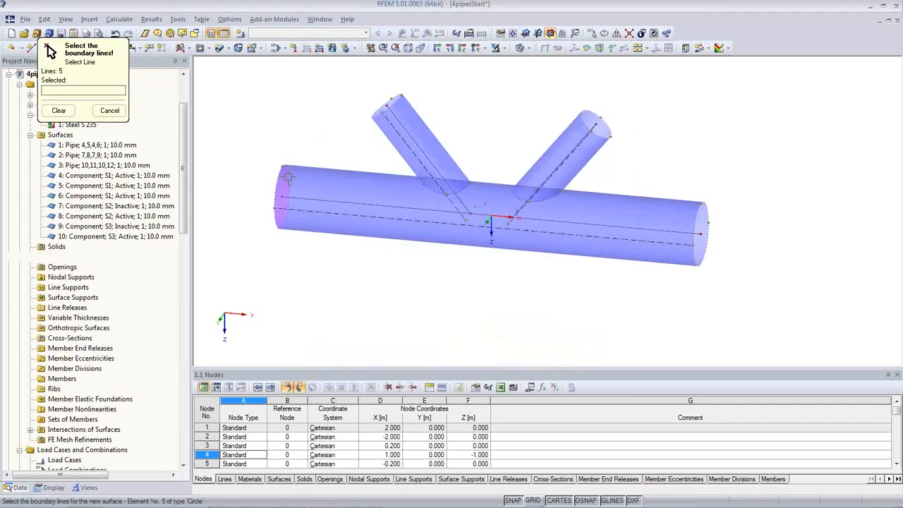
click(399, 100)
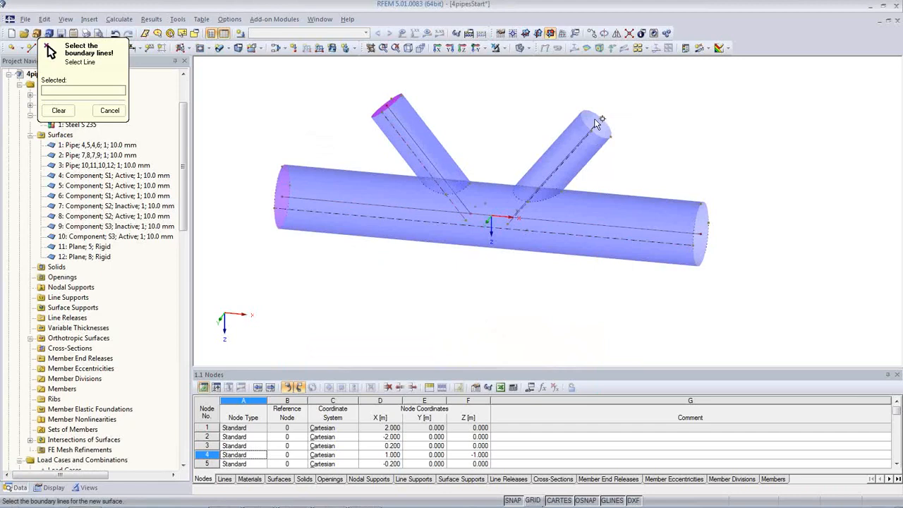
click(594, 123)
click(695, 221)
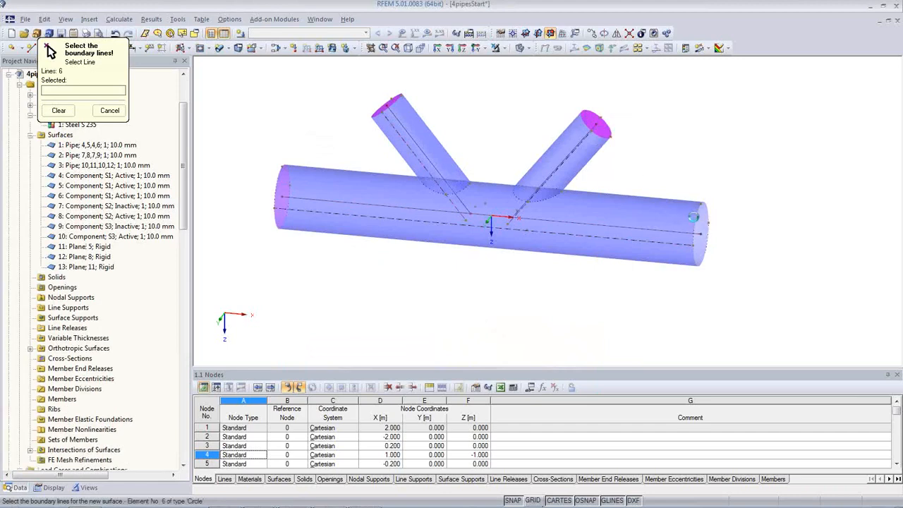
key(Escape)
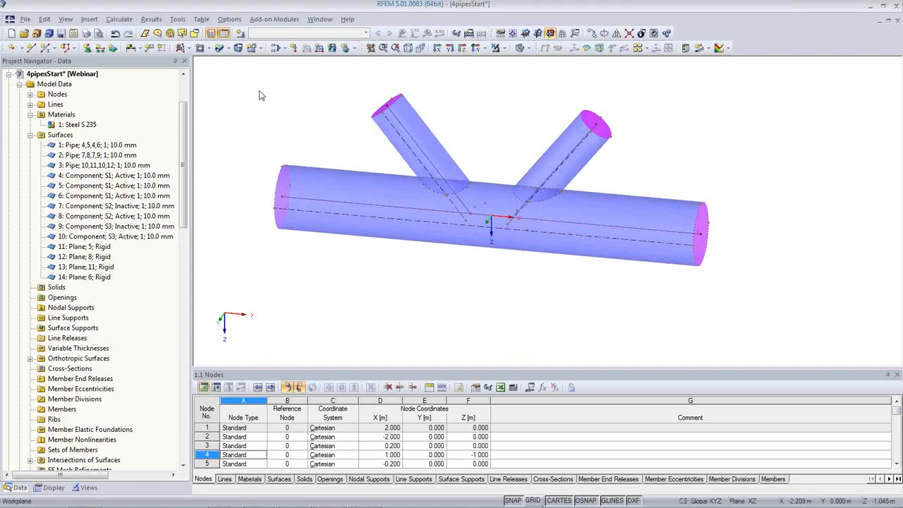
Step: Place nodal supports on both end centres of the horizontal pipe, fixing uX, uY, uZ and φX with φY and φZ free
click(87, 48)
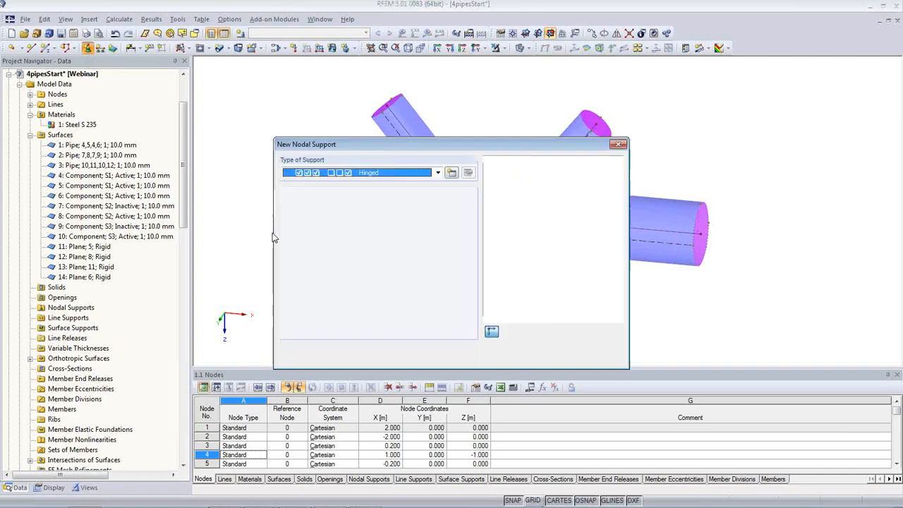
click(451, 172)
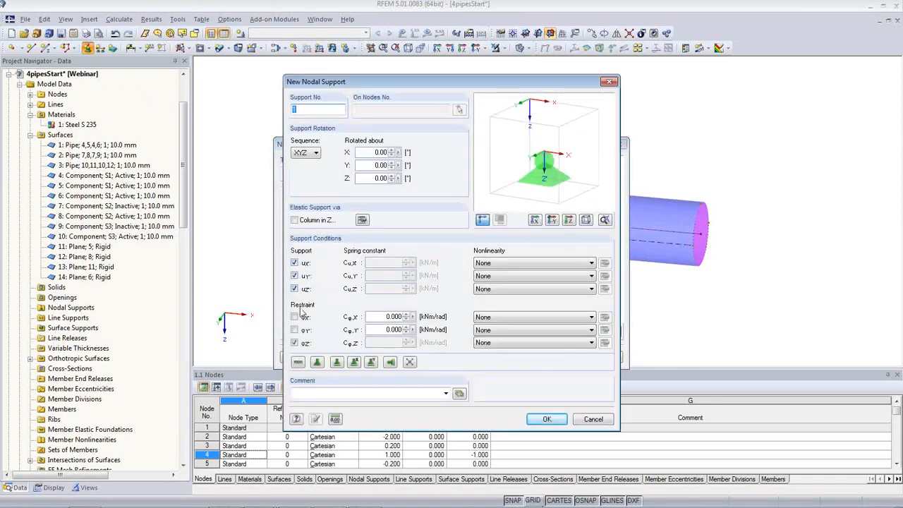
click(294, 317)
click(294, 343)
click(546, 419)
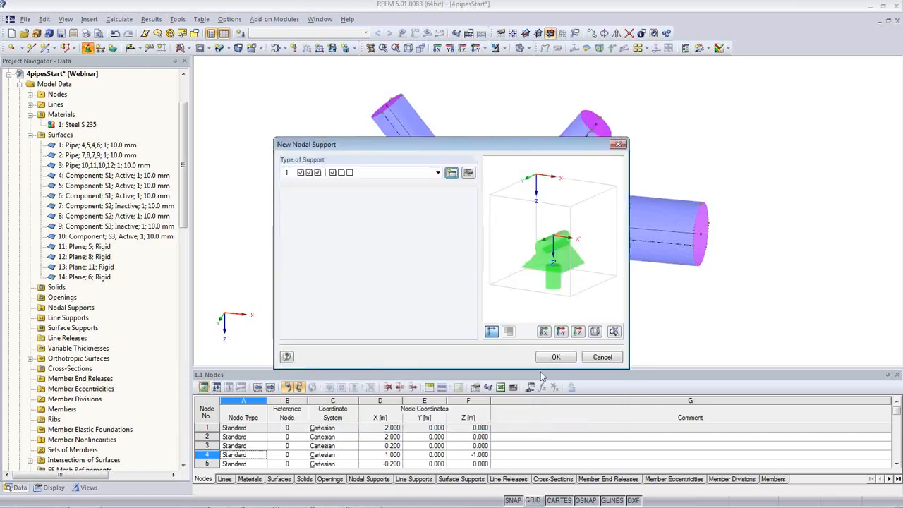
click(554, 358)
click(282, 197)
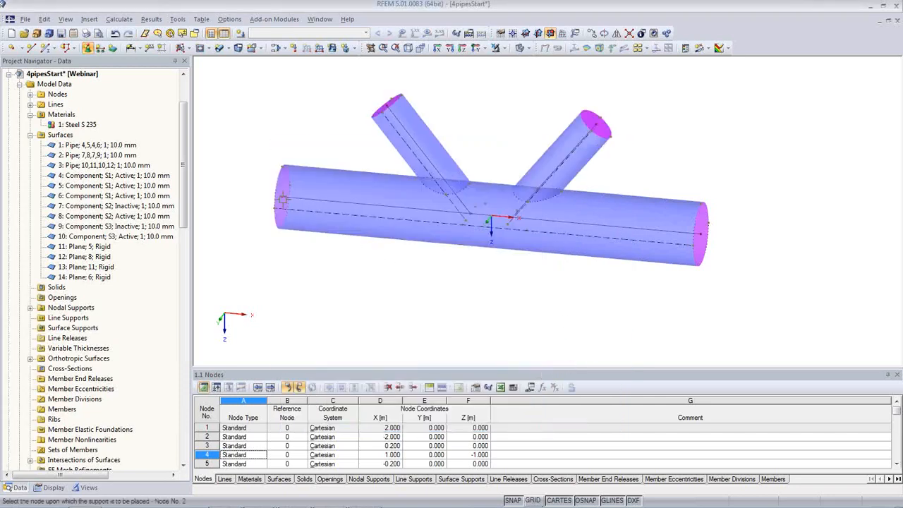
click(702, 236)
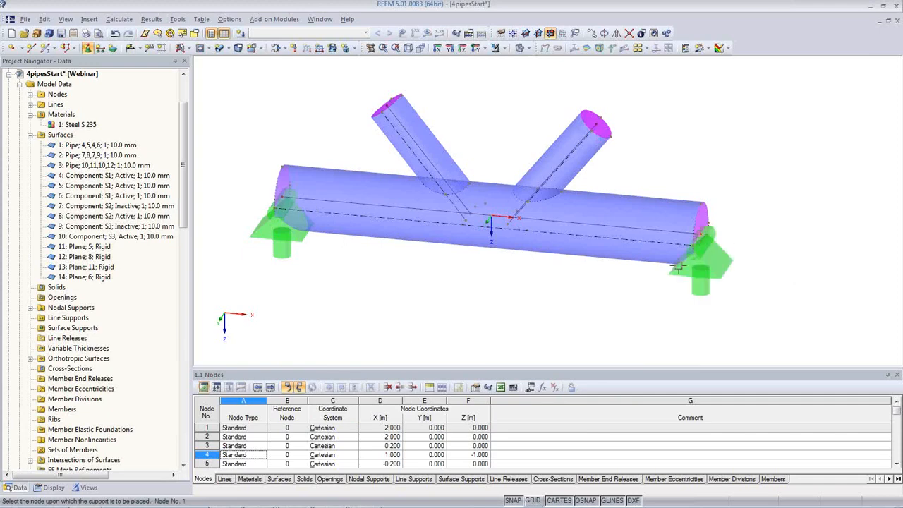
key(Escape)
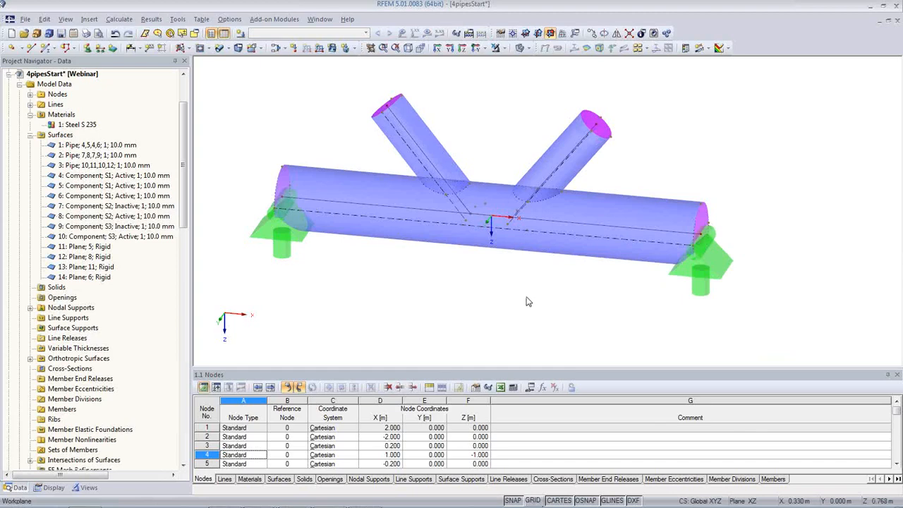
Step: Create load case 1 described as Self-weight, with the Permanent category and an active self-weight factor of 1.000 in Z
click(240, 33)
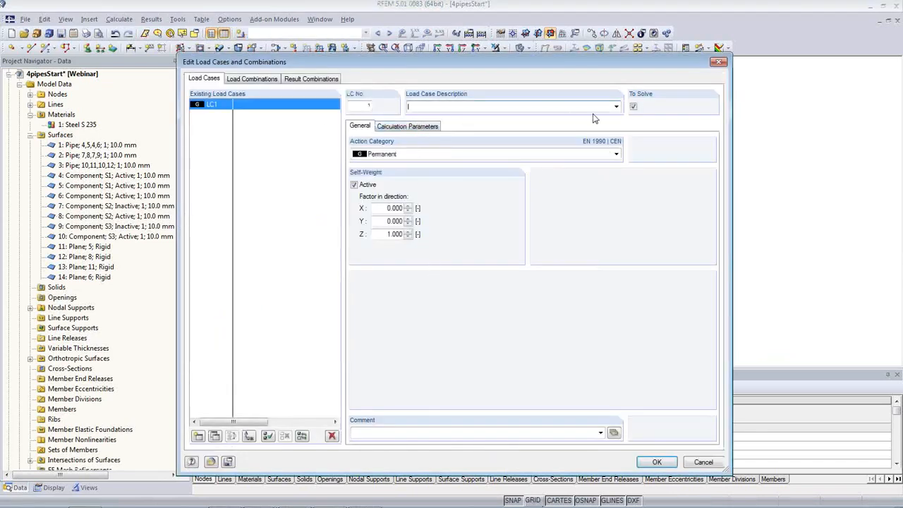
click(616, 107)
scroll(602, 121, up, 1)
click(601, 118)
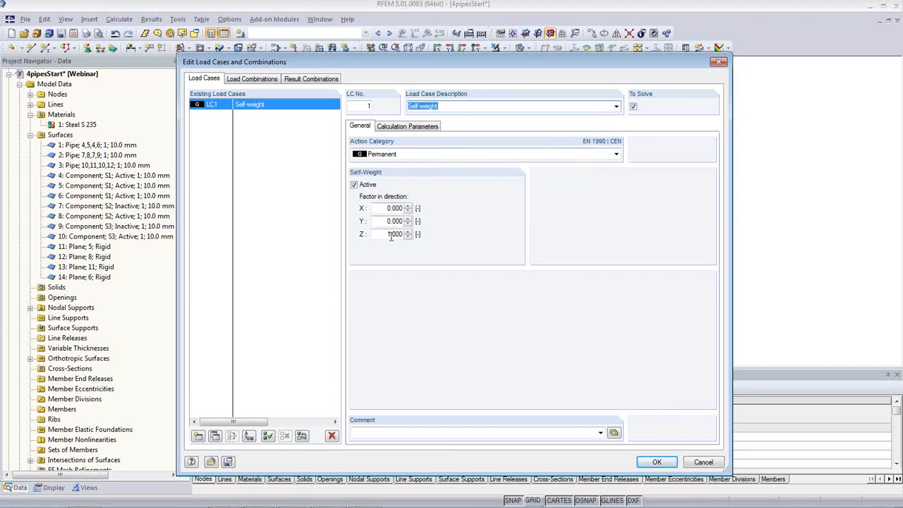
click(657, 463)
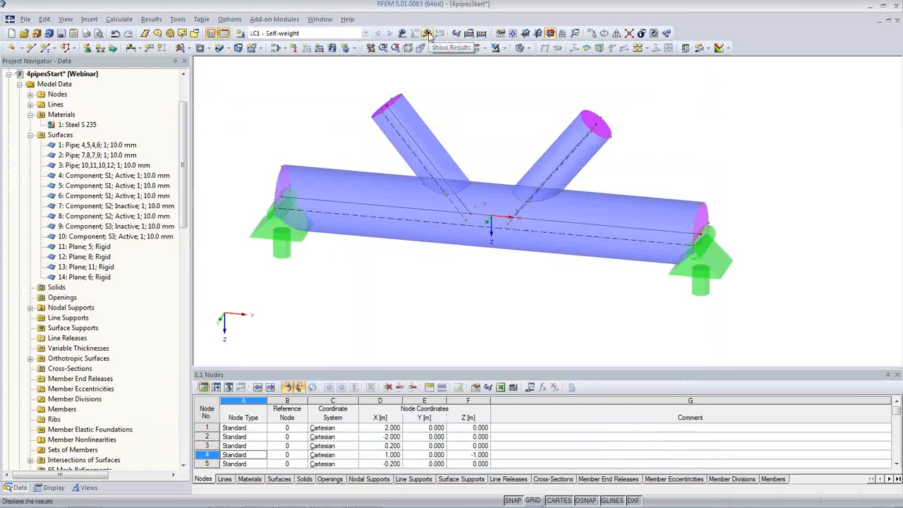
Step: Set the target length of finite elements to 0.1 m in the FE mesh settings
click(120, 19)
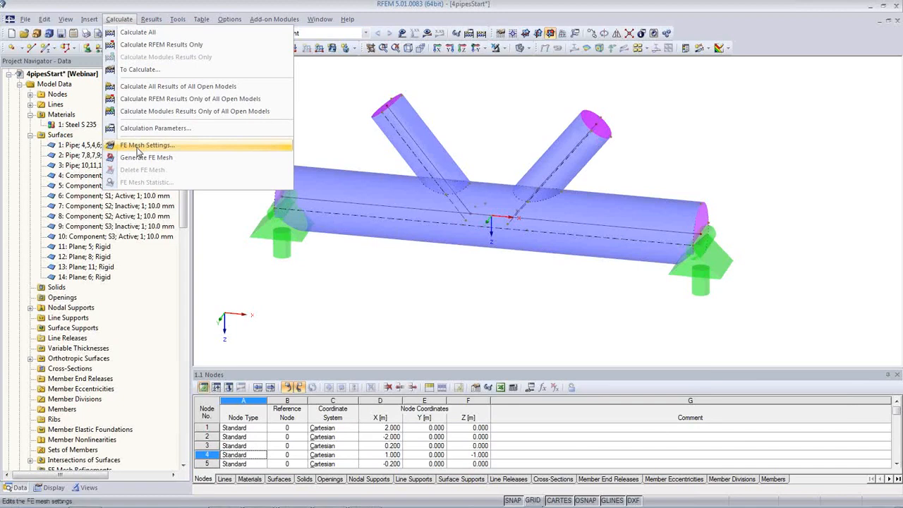
click(144, 145)
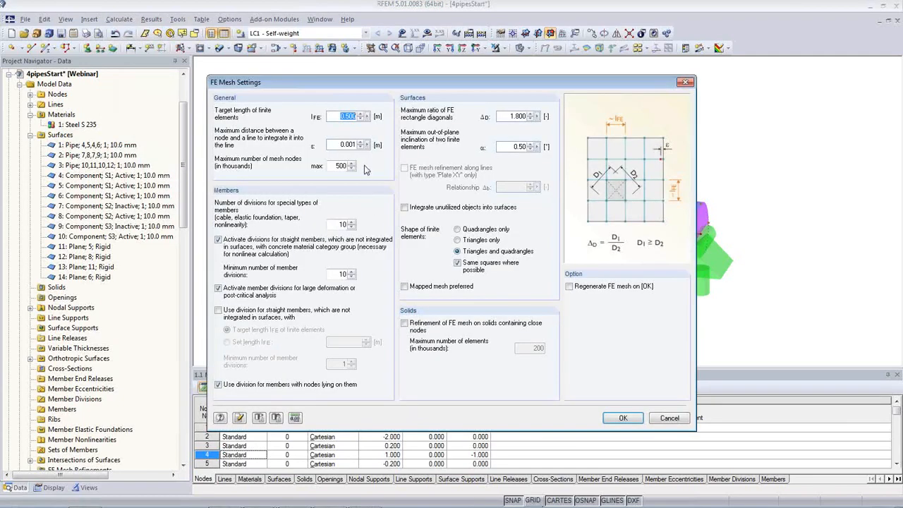
text(0.1)
click(621, 417)
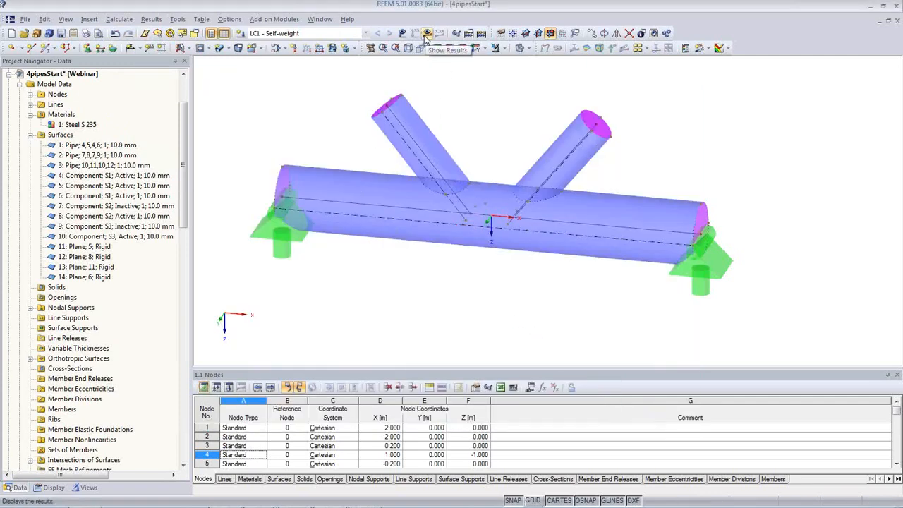
Step: Generate the FE mesh for the pipe joint and check it around the pipe intersections
click(126, 20)
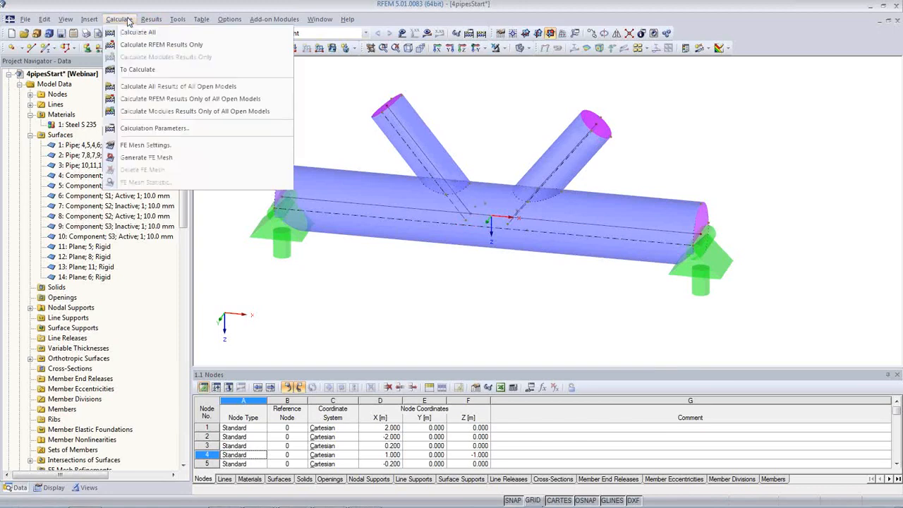
click(145, 157)
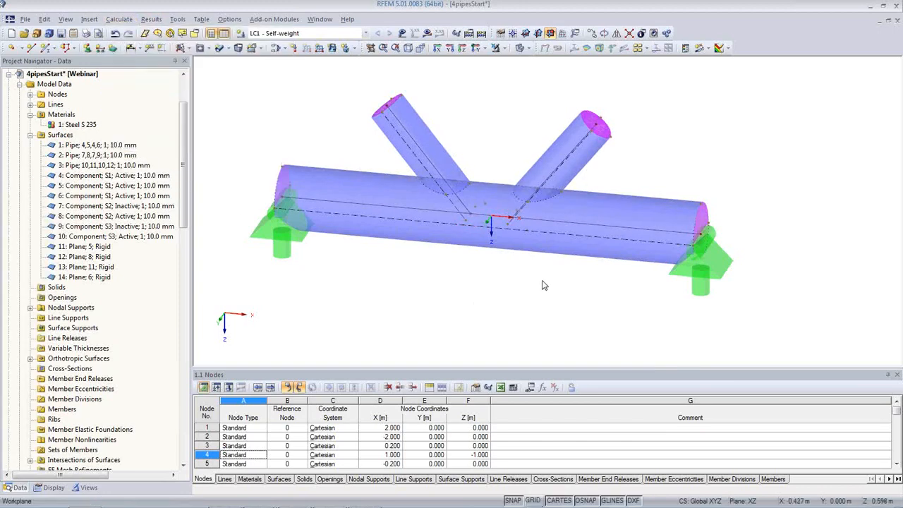
scroll(565, 237, up, 2)
scroll(573, 223, up, 3)
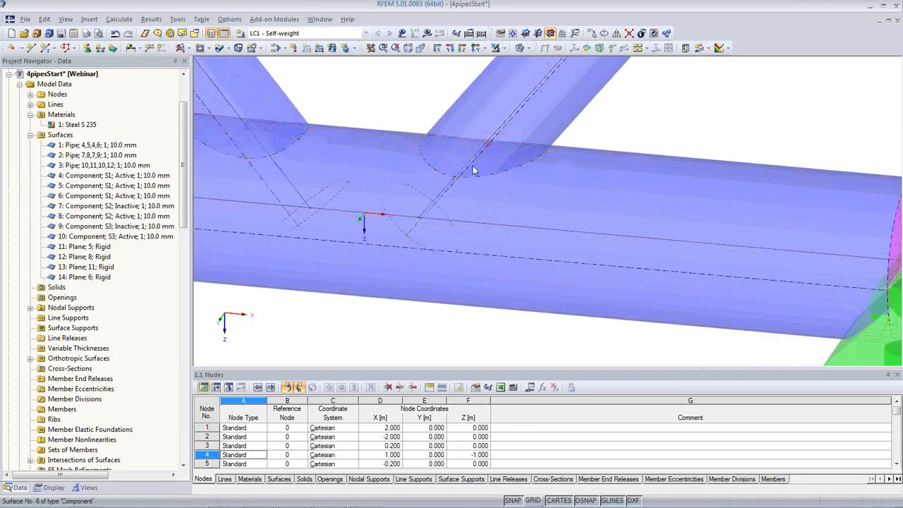
scroll(456, 193, down, 2)
scroll(456, 190, down, 3)
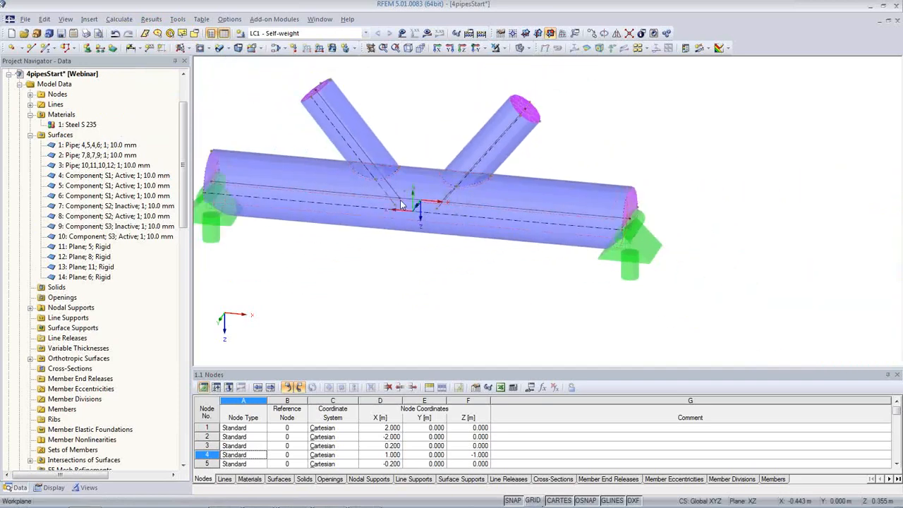
Step: Calculate load case LC1 - Self-weight and display the basic internal forces mx on the pipe surfaces
click(429, 35)
click(432, 280)
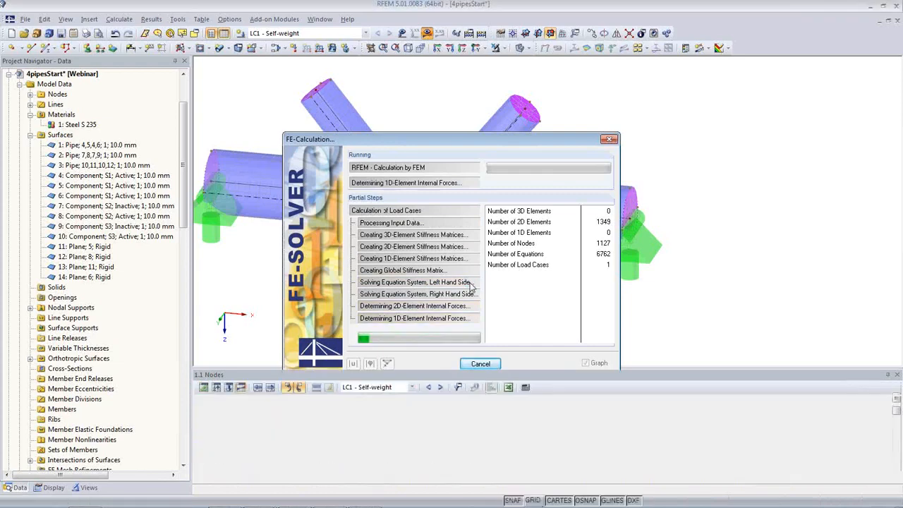
ctrl+middle_drag(446, 273, 487, 233)
click(587, 47)
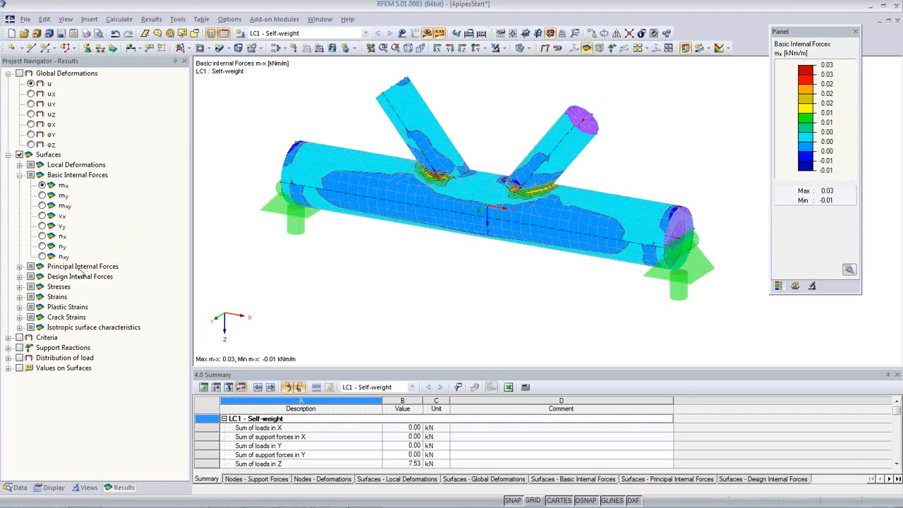
Step: Display the σeqv,Max,Mises equivalent stresses and examine their distribution around the pipe intersections
click(20, 286)
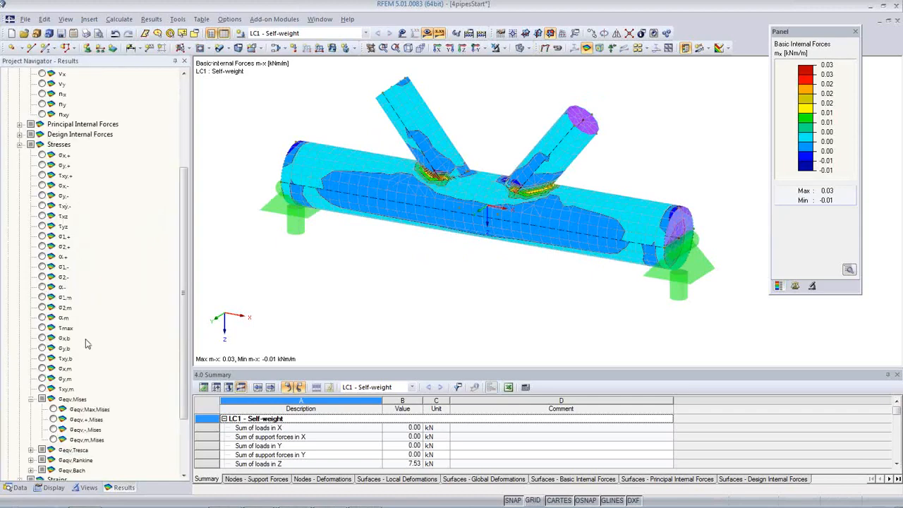
click(55, 410)
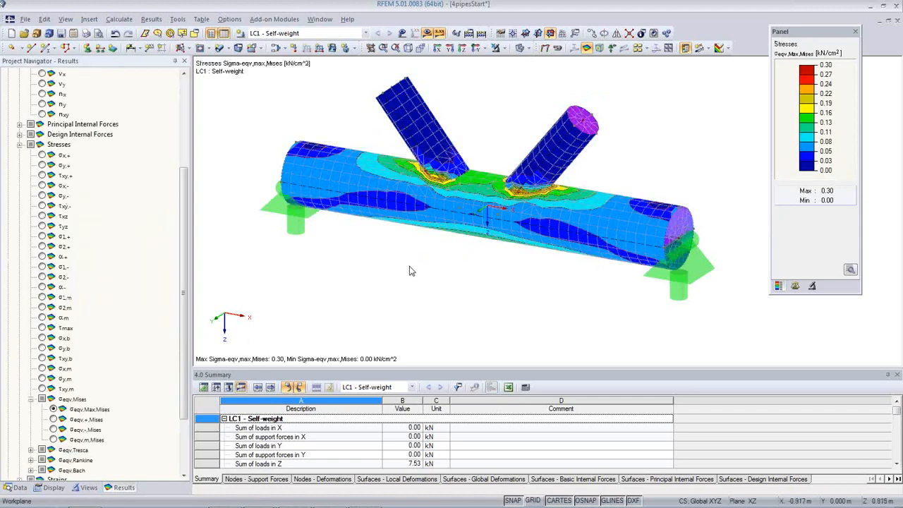
scroll(520, 259, up, 5)
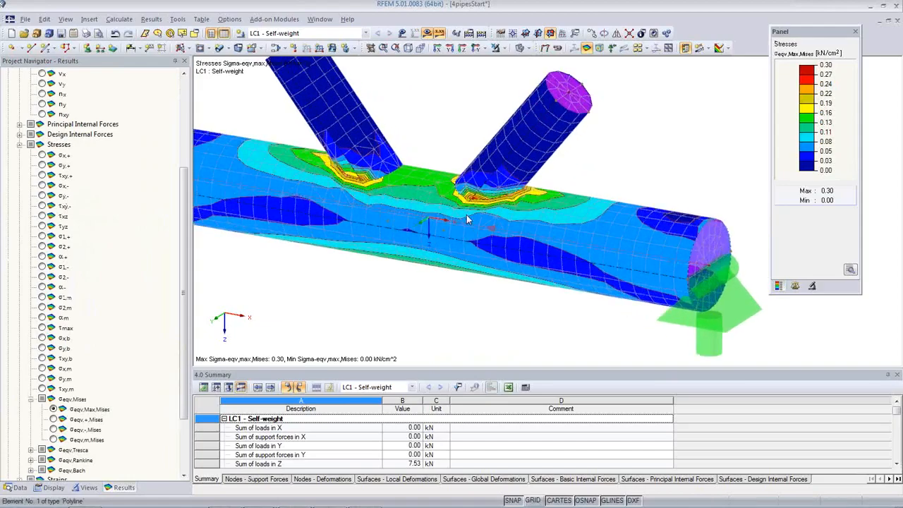
ctrl+middle_drag(542, 207, 500, 172)
scroll(501, 171, down, 5)
scroll(499, 217, up, 2)
middle_drag(495, 222, 488, 296)
scroll(491, 293, up, 3)
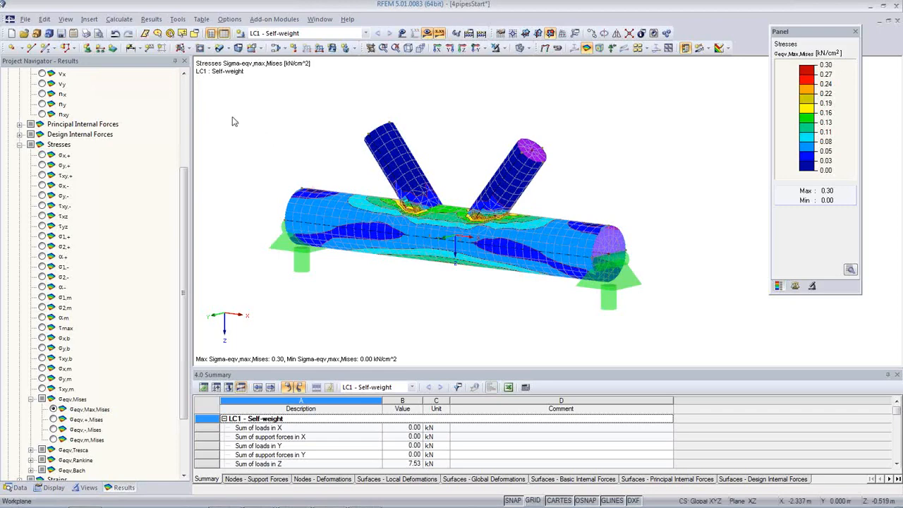
Step: Switch to the open model 5ResultDiagrams_Supporstart and bring the whole slab into view
click(17, 487)
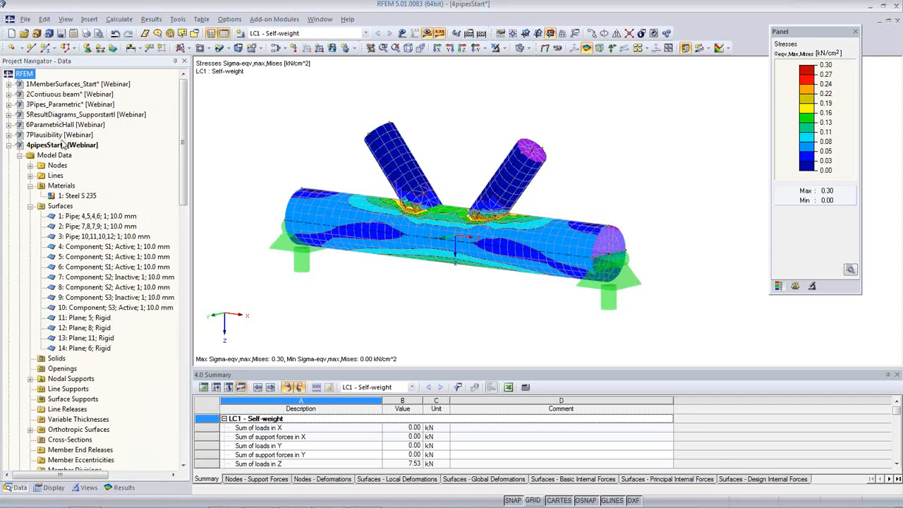
click(64, 116)
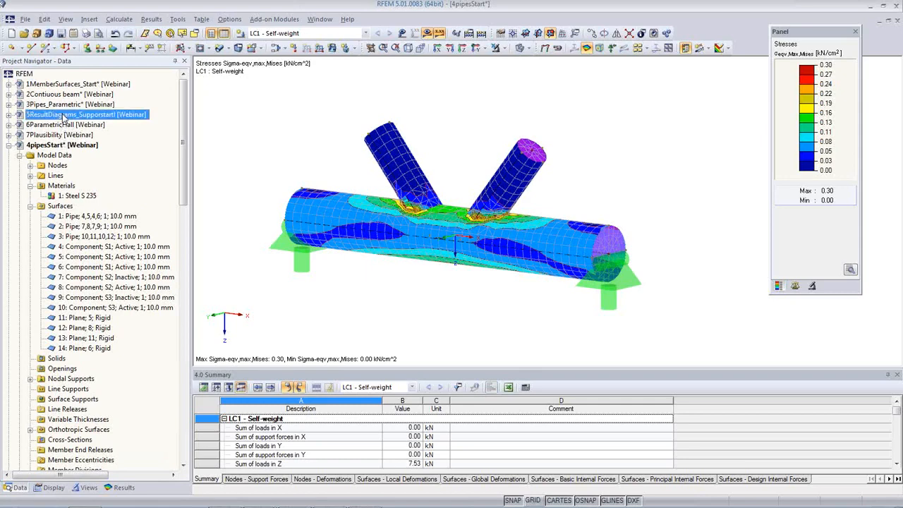
middle_drag(427, 309, 546, 361)
scroll(455, 257, down, 4)
scroll(551, 346, down, 1)
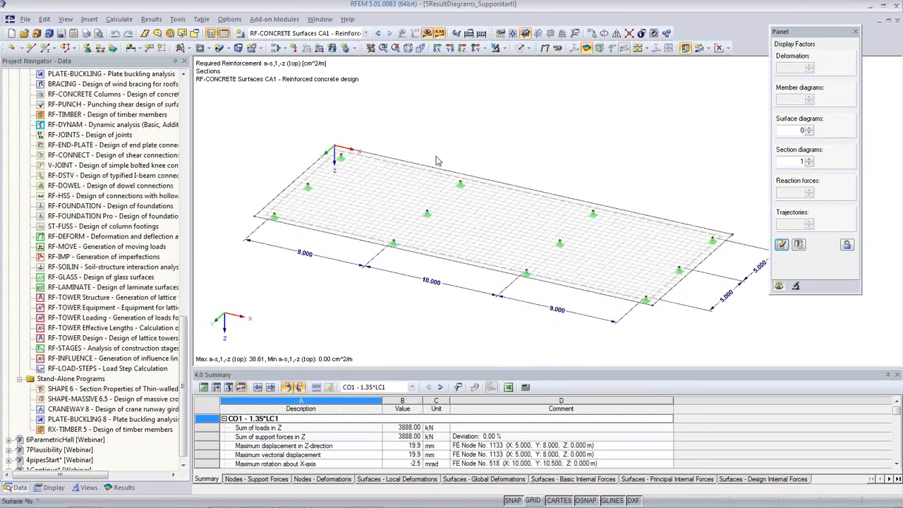
Step: Render the slab as a solid surface and check its material and thickness properties without changing them
click(521, 49)
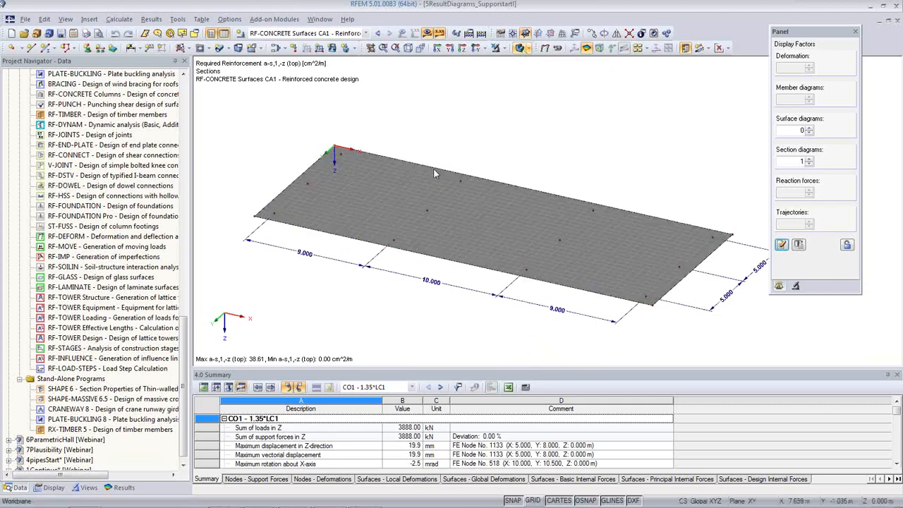
double_click(392, 181)
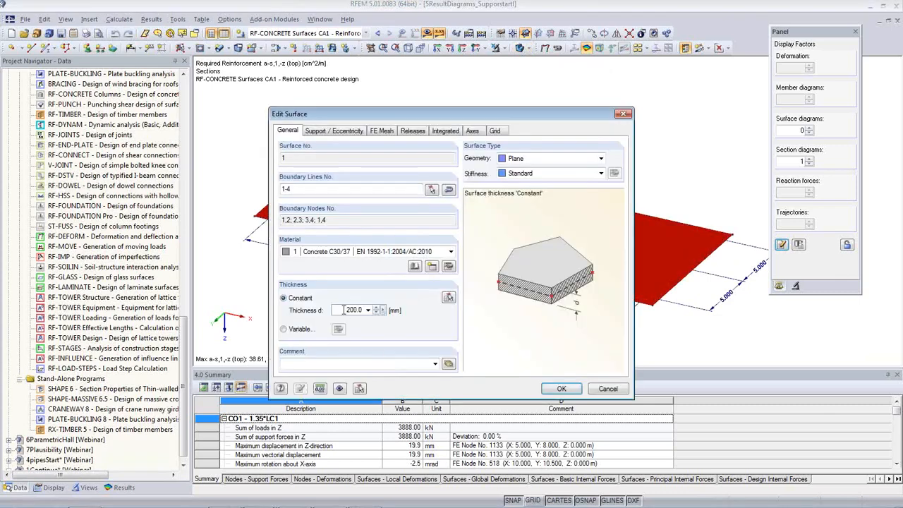
click(607, 389)
click(506, 326)
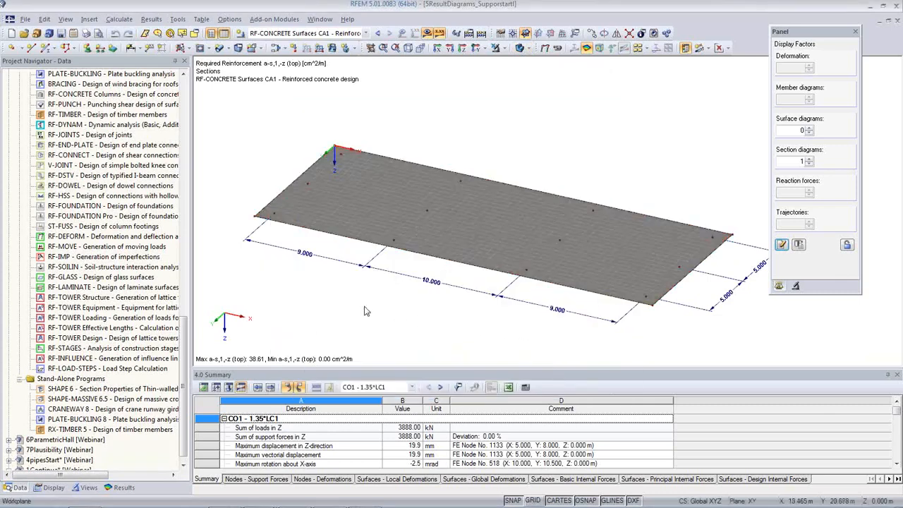
Step: Examine the nodal supports beneath the slab from a low side angle and from above
ctrl+middle_drag(440, 322, 475, 167)
scroll(389, 238, up, 1)
scroll(390, 242, up, 3)
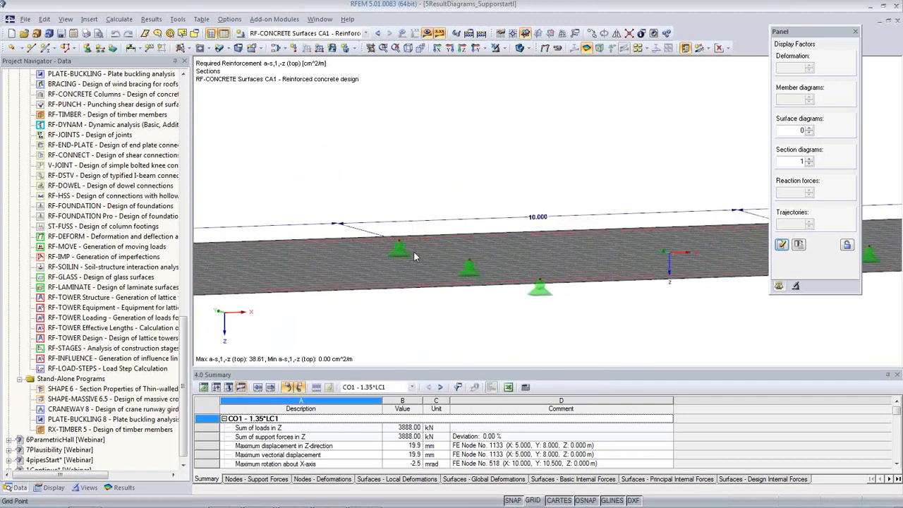
scroll(505, 269, down, 2)
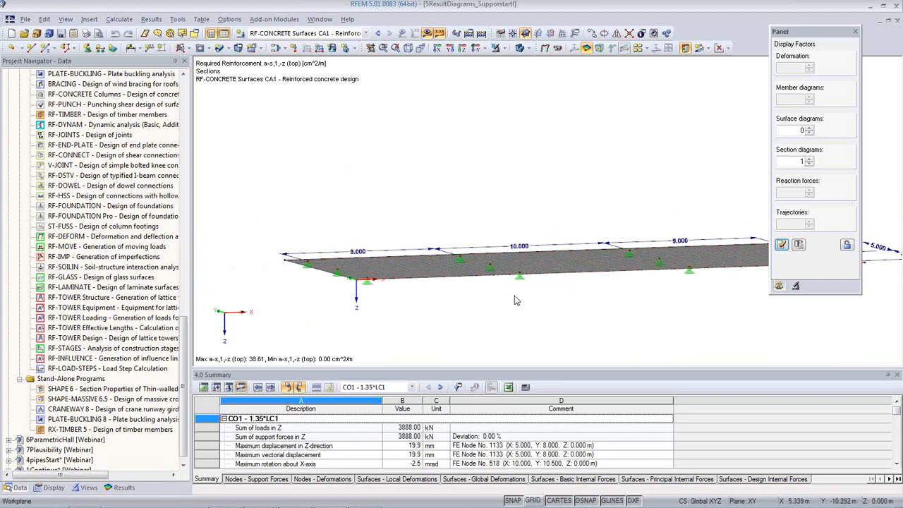
mouse_move(363, 263)
ctrl+middle_down()
mouse_move(524, 292)
mouse_move(572, 329)
mouse_move(514, 295)
mouse_move(500, 207)
ctrl+middle_up()
click(487, 244)
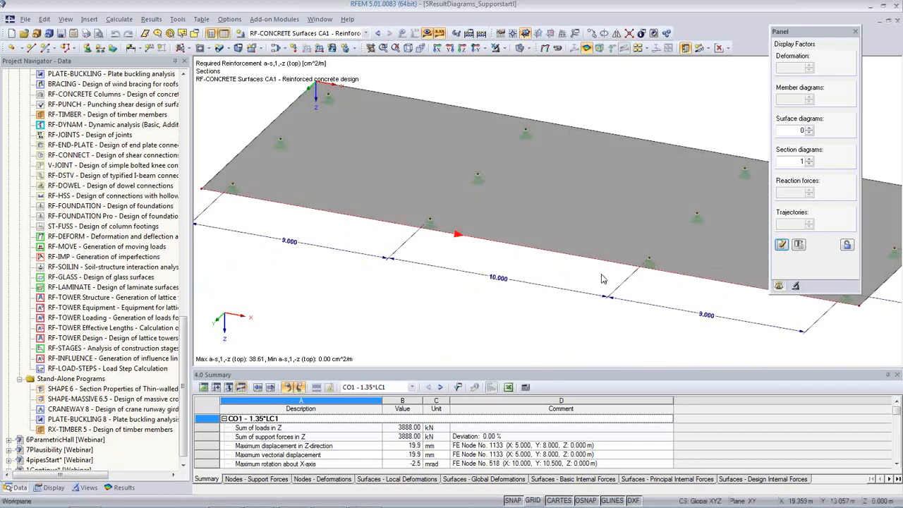
Step: Display the surface loads of load cases LC1 - Self-weight and LC2 - Live on the slab
click(366, 33)
click(370, 43)
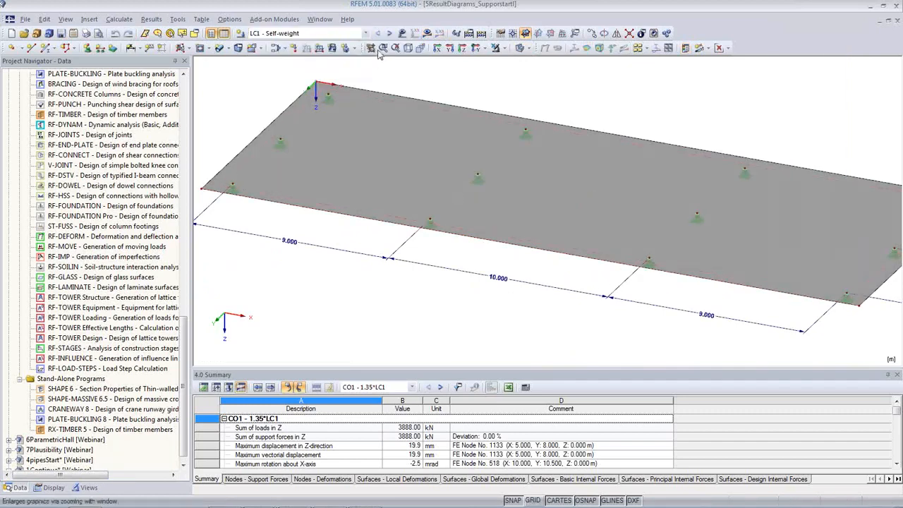
click(402, 35)
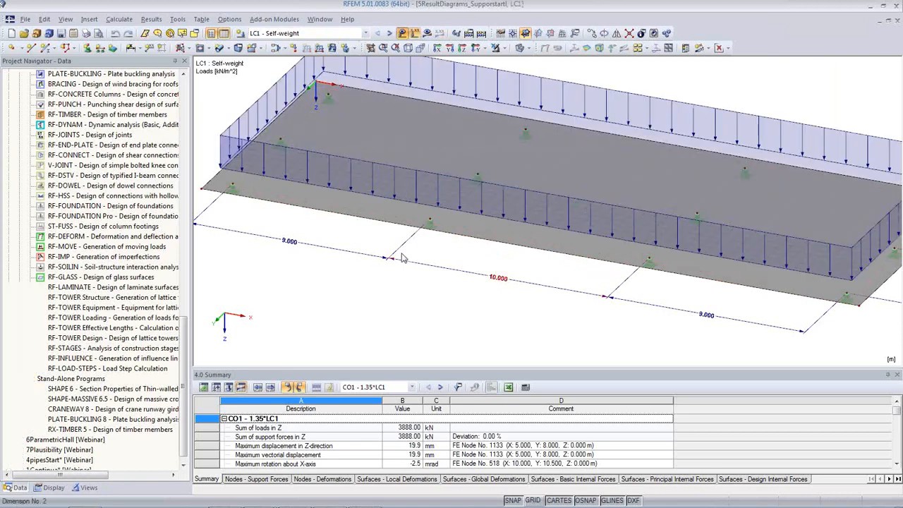
click(390, 33)
scroll(358, 283, up, 1)
middle_drag(373, 278, 365, 329)
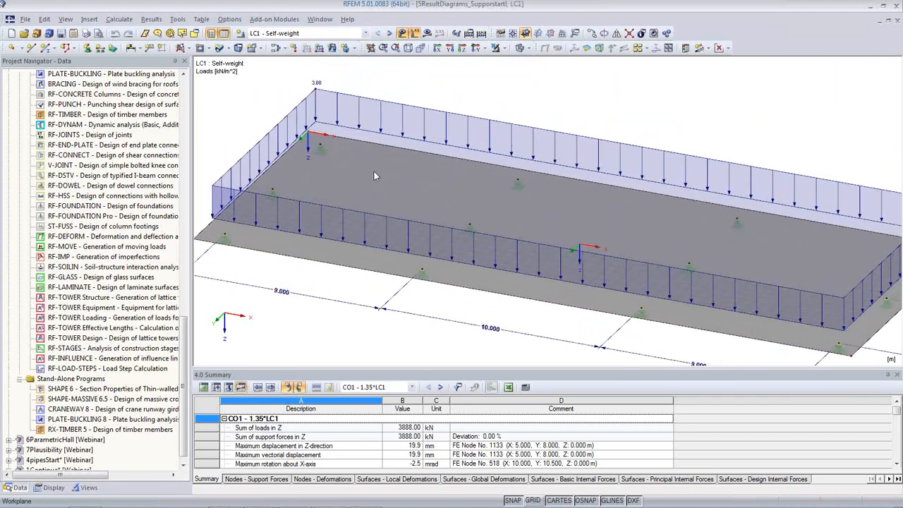
click(390, 34)
Step: Show the results of result combination RC1 - ULS (STR/GEO), with the mx internal forces as coloured bands on the slab
click(366, 33)
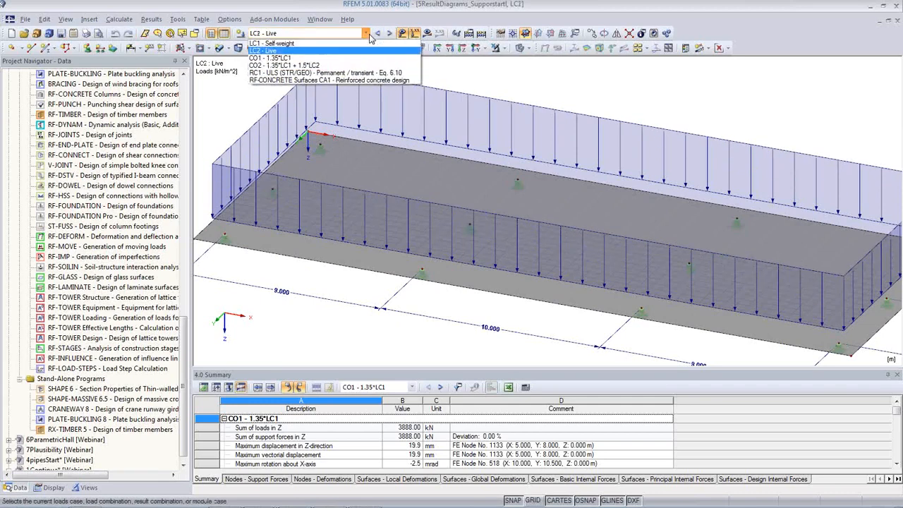
click(360, 73)
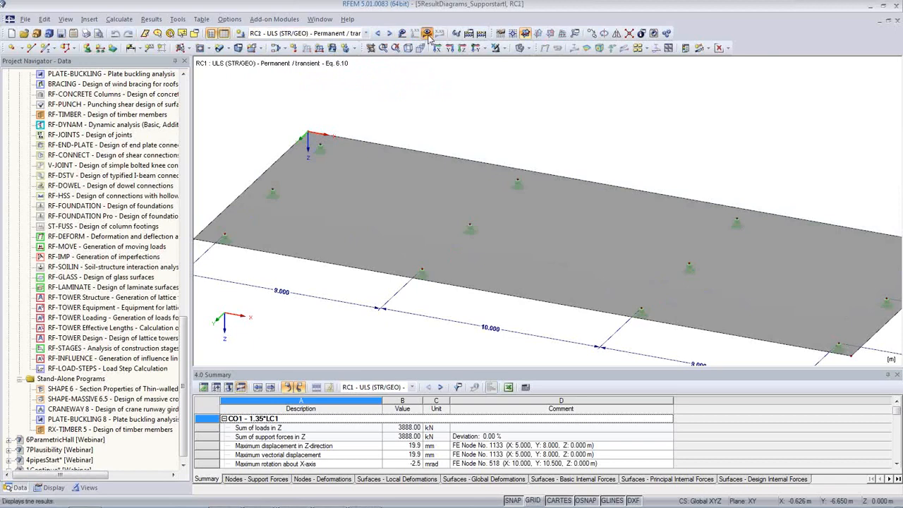
click(427, 33)
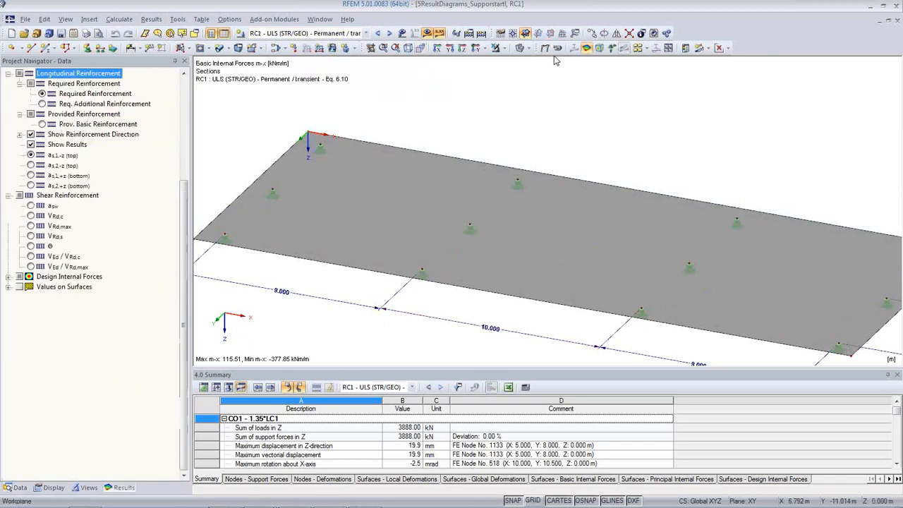
click(728, 48)
click(715, 62)
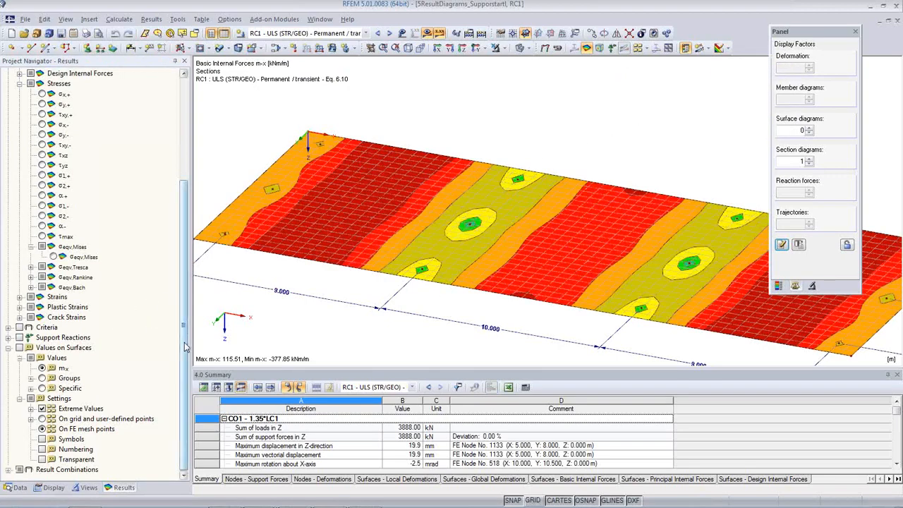
Step: View the slab's my basic internal forces, followed by its global deformations u
scroll(186, 346, up, 5)
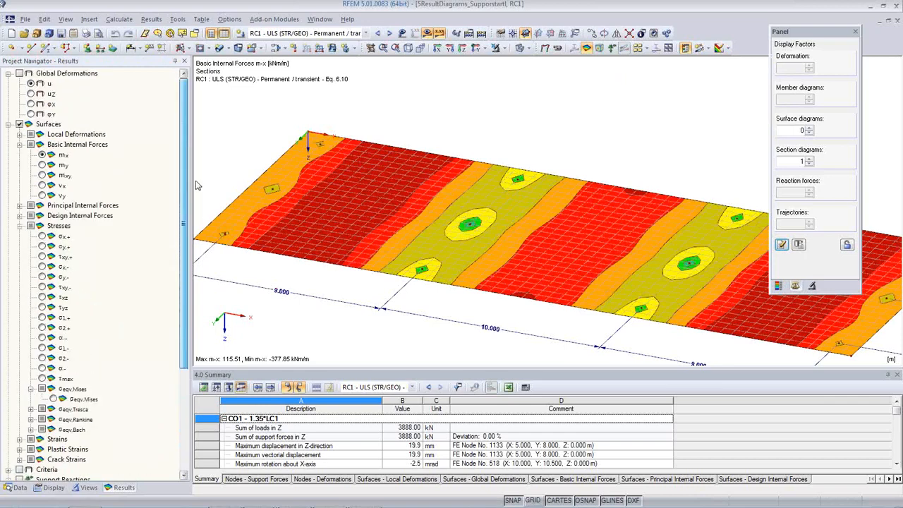
click(42, 165)
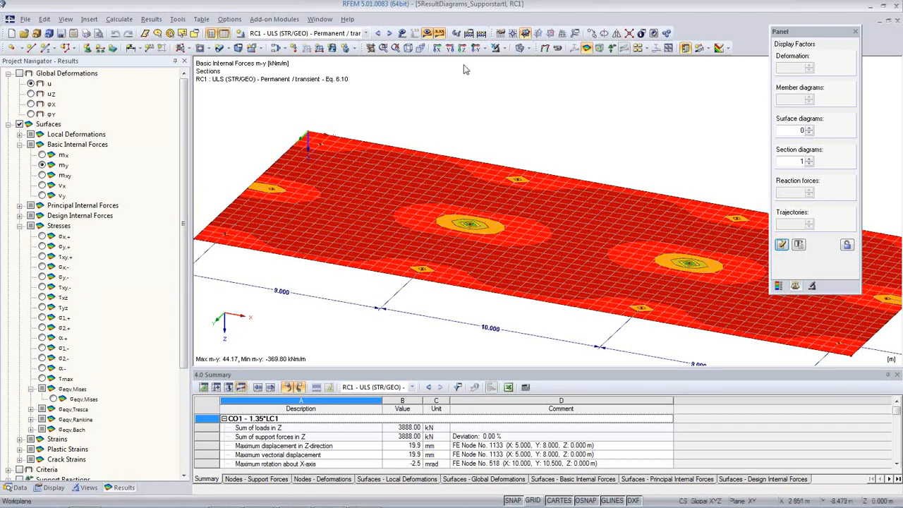
click(544, 47)
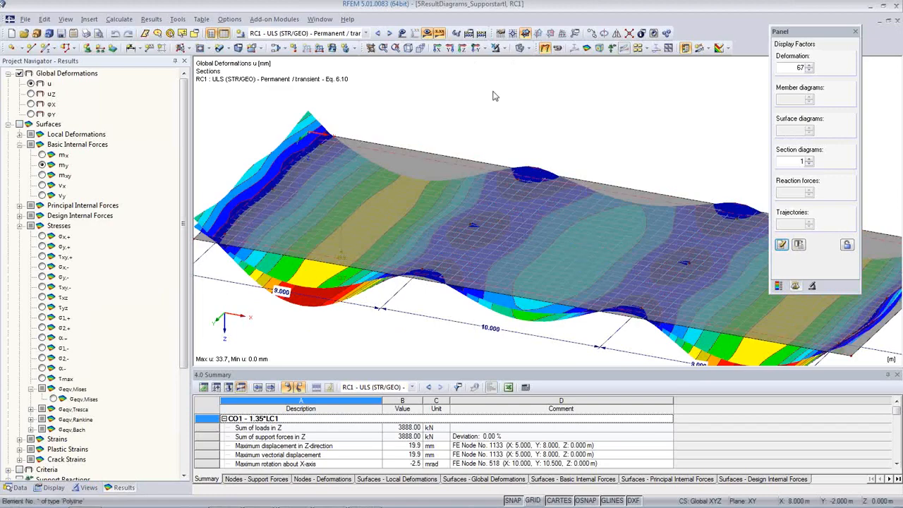
Step: Show the slab in plan view along Z and display its equivalent von Mises stresses σeqv,Mises
click(462, 50)
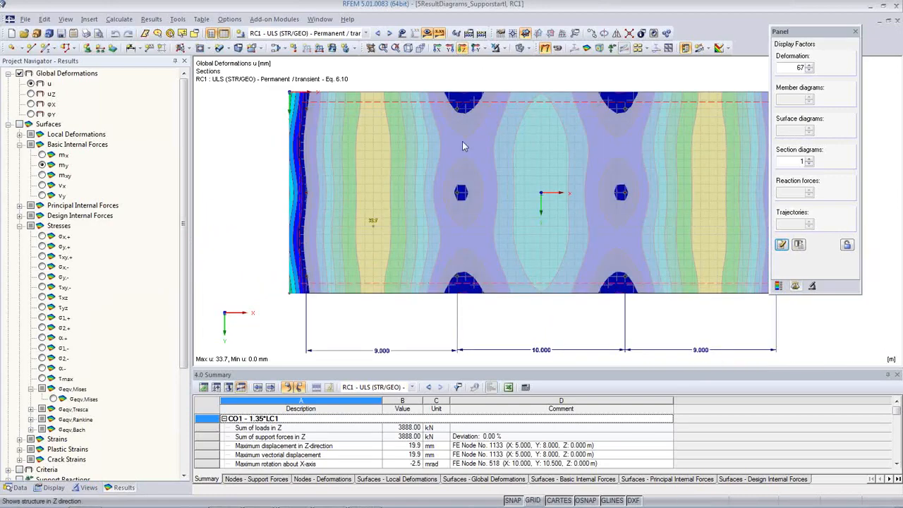
click(520, 49)
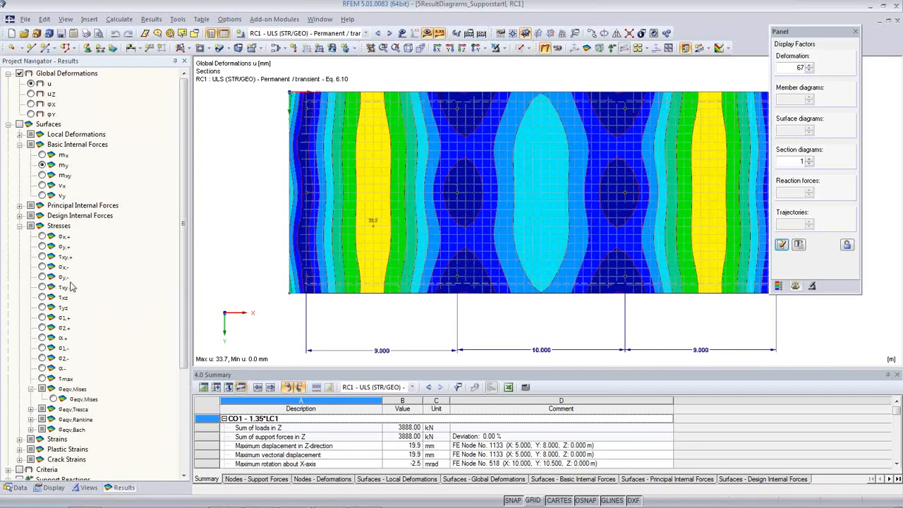
scroll(71, 318, down, 3)
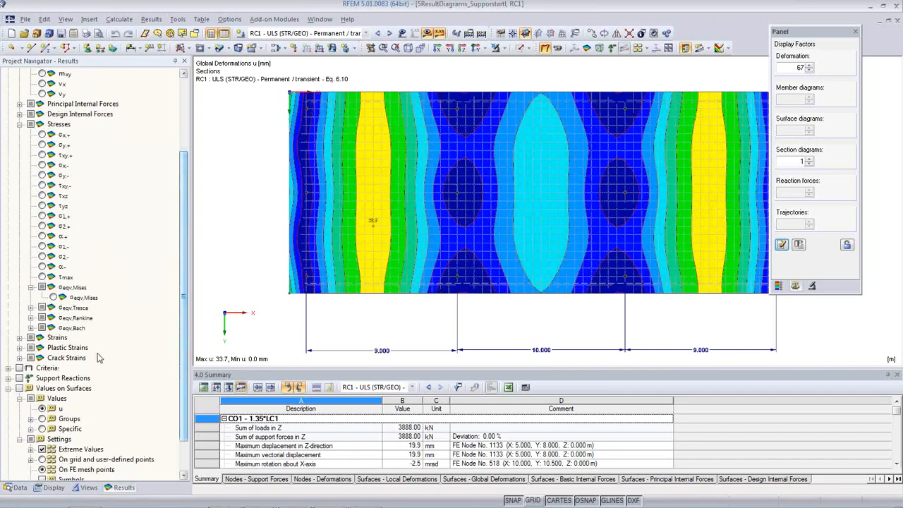
click(54, 297)
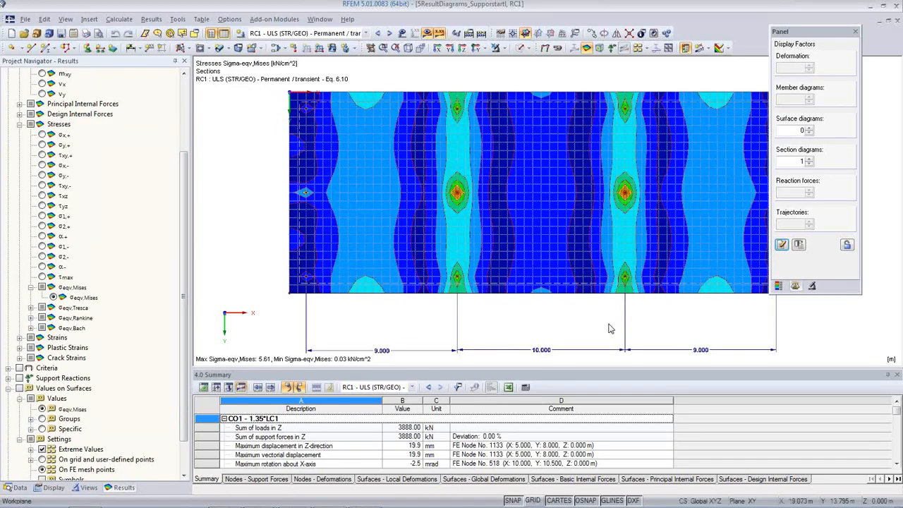
Step: Examine the von Mises stress concentrations around the slab's point supports against the colour scale
scroll(564, 324, up, 3)
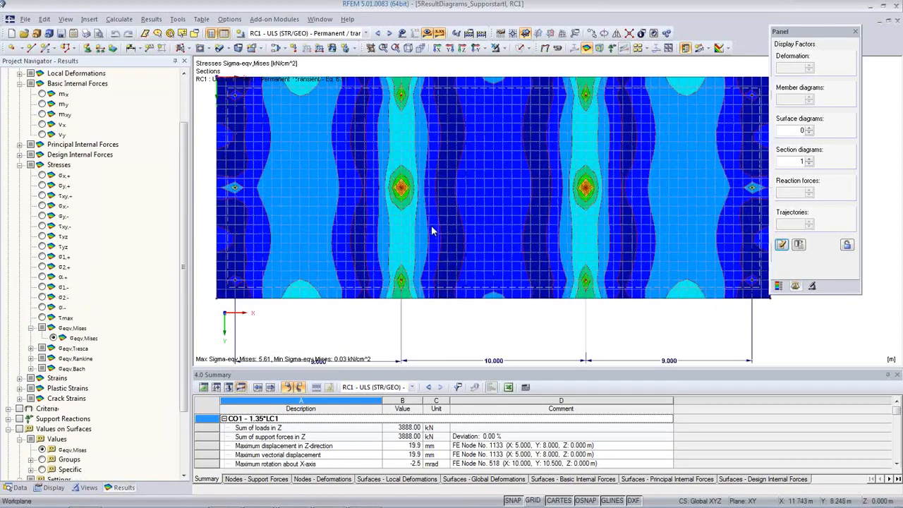
scroll(432, 231, up, 3)
click(781, 286)
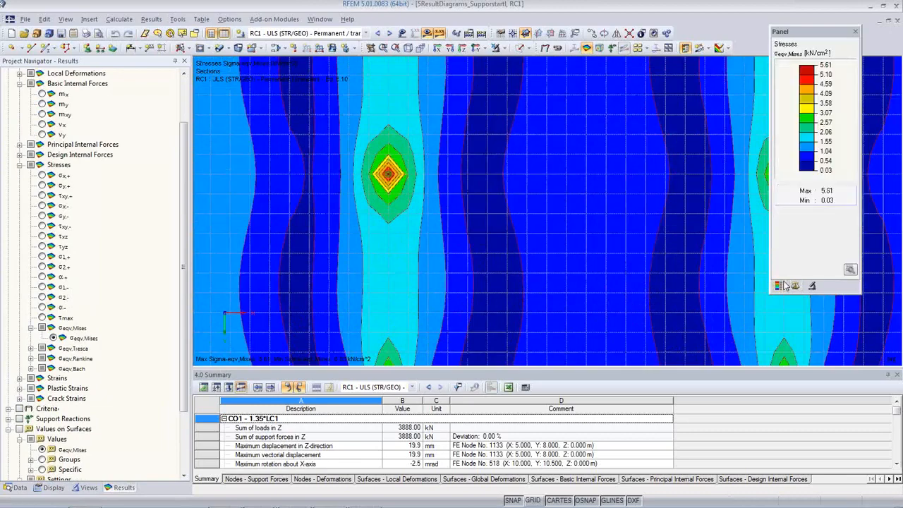
scroll(406, 173, up, 1)
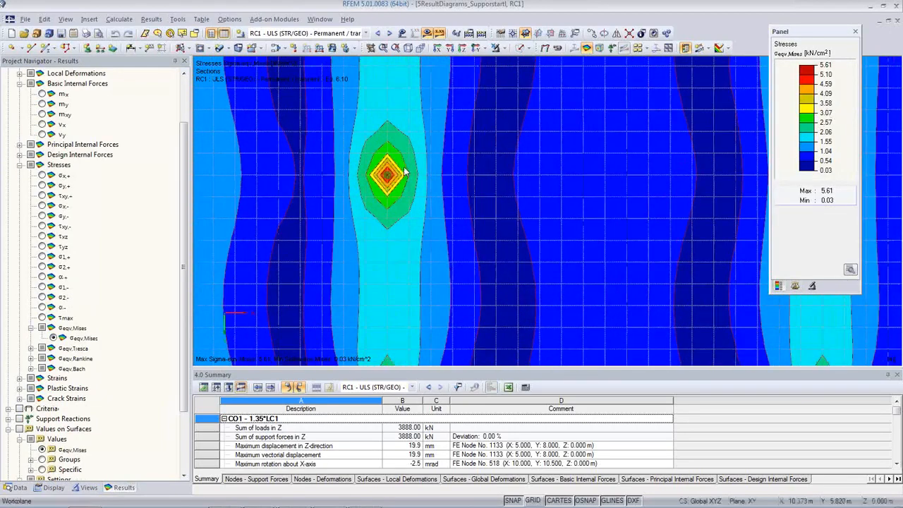
scroll(479, 190, down, 3)
middle_drag(541, 202, 432, 220)
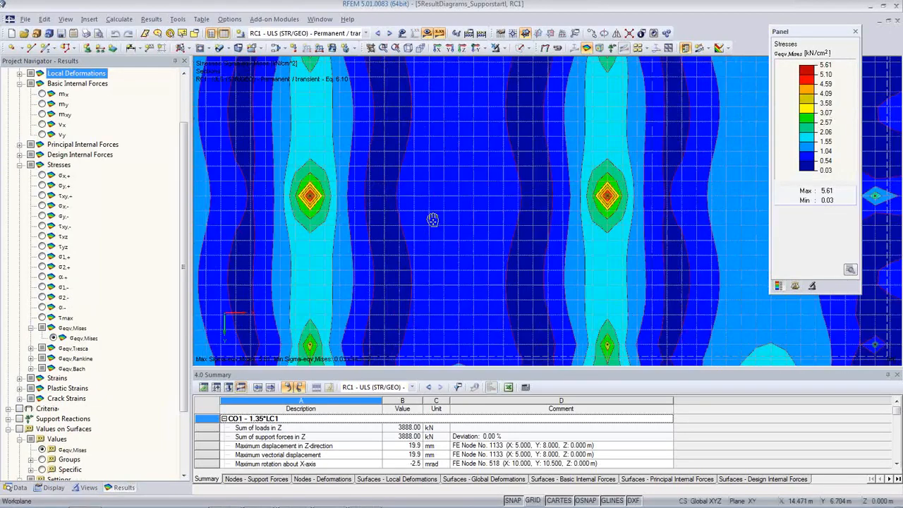
scroll(594, 220, down, 3)
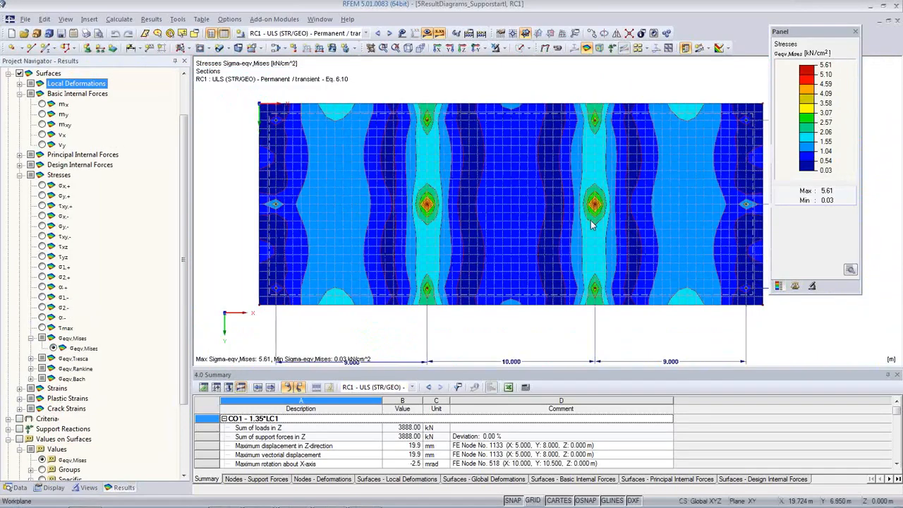
scroll(591, 225, down, 1)
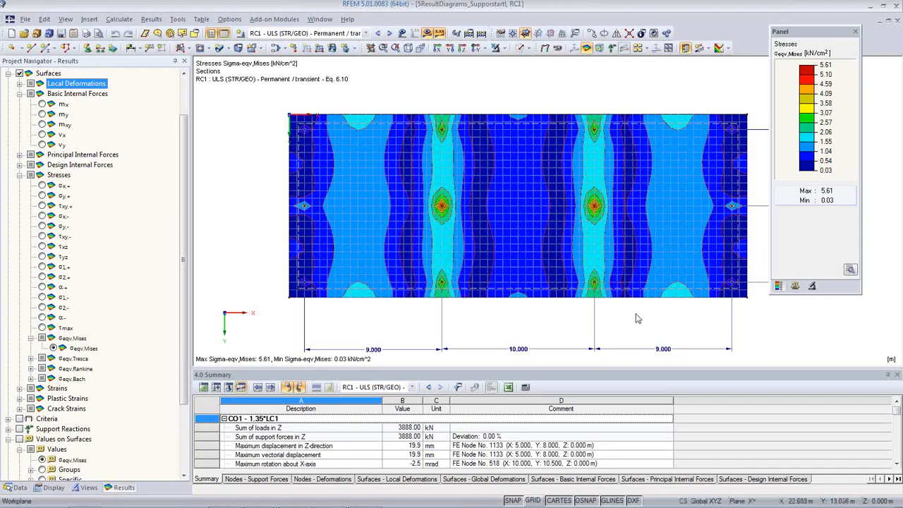
middle_drag(614, 328, 620, 262)
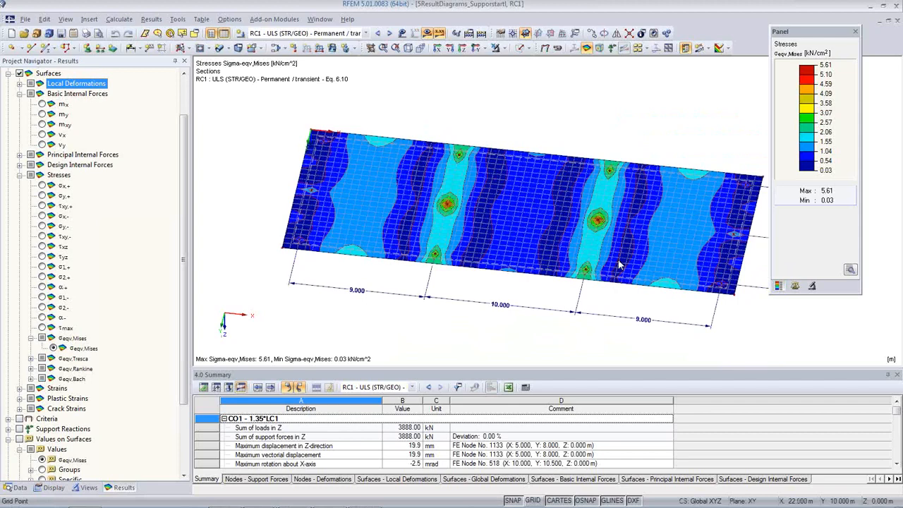
Step: Turn on the grid and cut a lengthwise result section through the slab from (-1, 6, 0) to (31, 6, 0) m
click(535, 500)
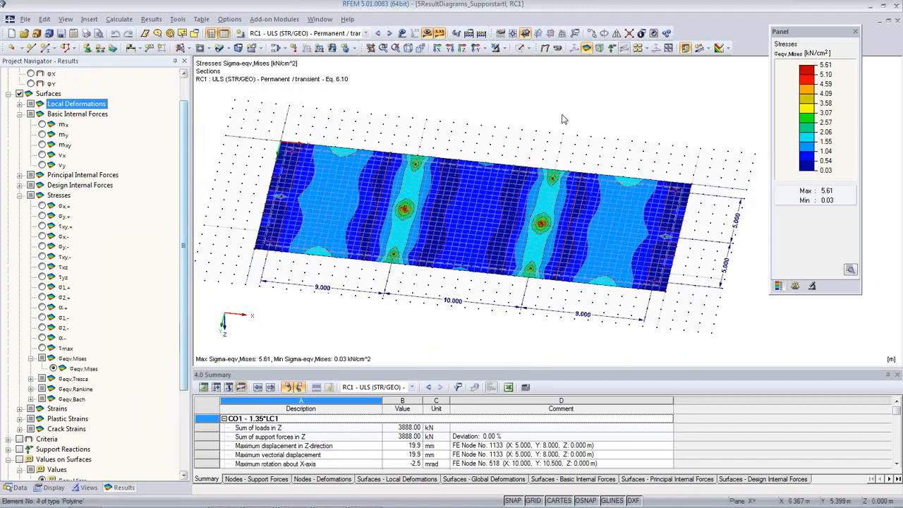
click(702, 50)
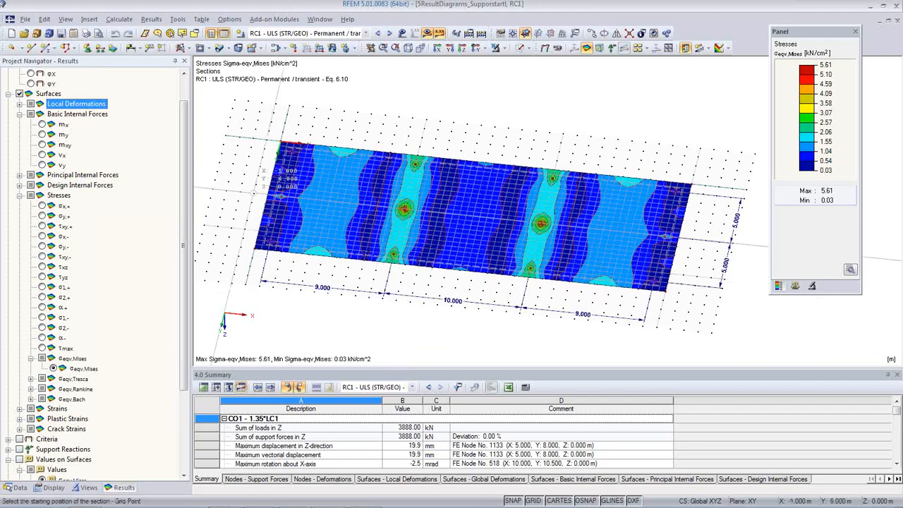
click(255, 192)
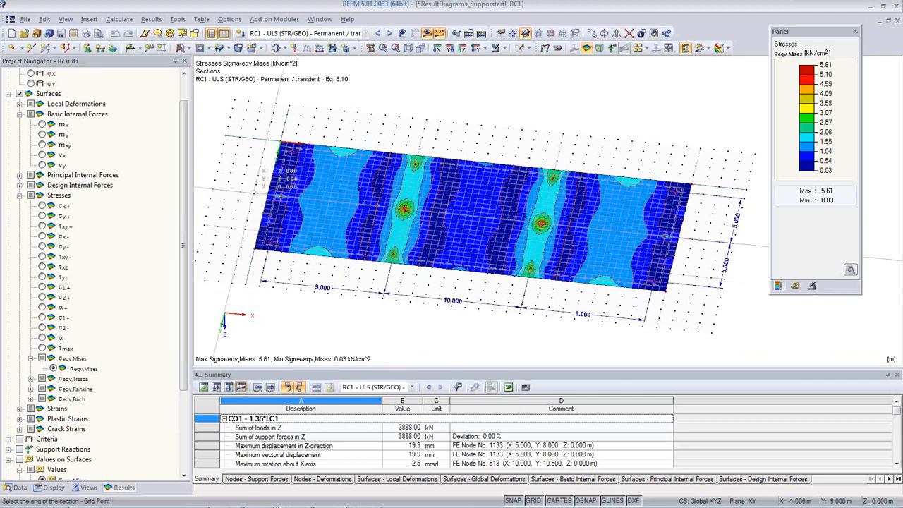
click(699, 248)
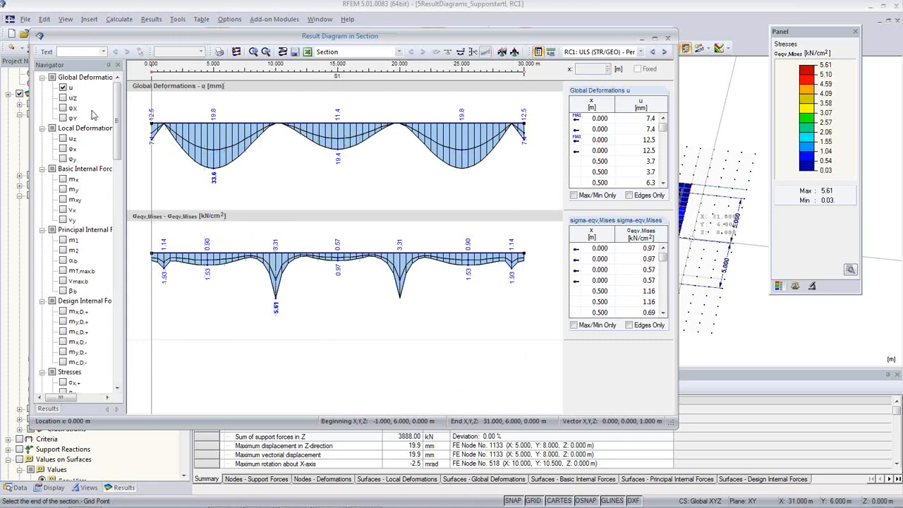
Step: Replace the global deformation u with mx and my in the section diagrams, for combination CO2: 1.35*LC1 + 1.5*LC2
click(63, 88)
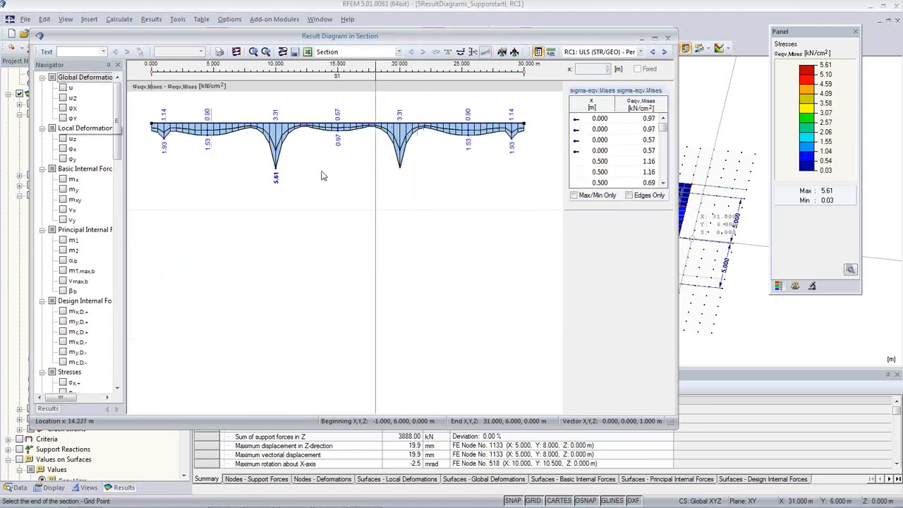
click(63, 180)
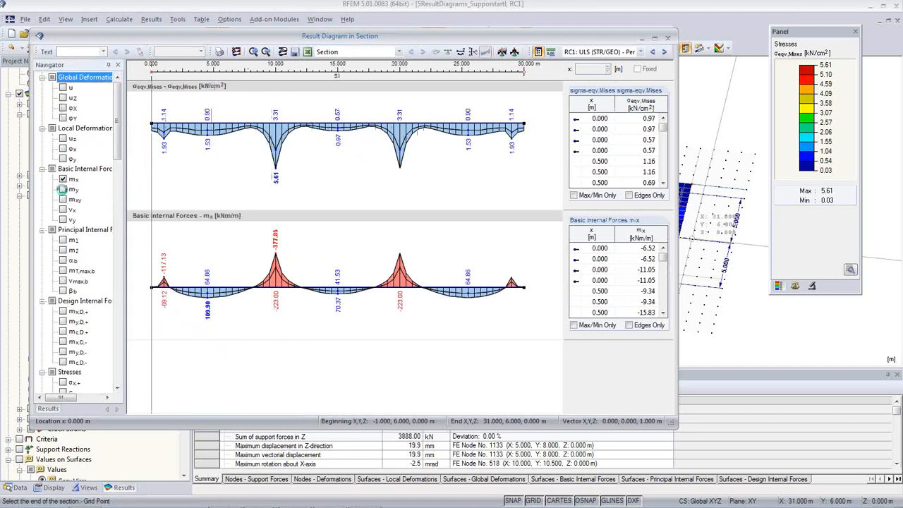
click(63, 190)
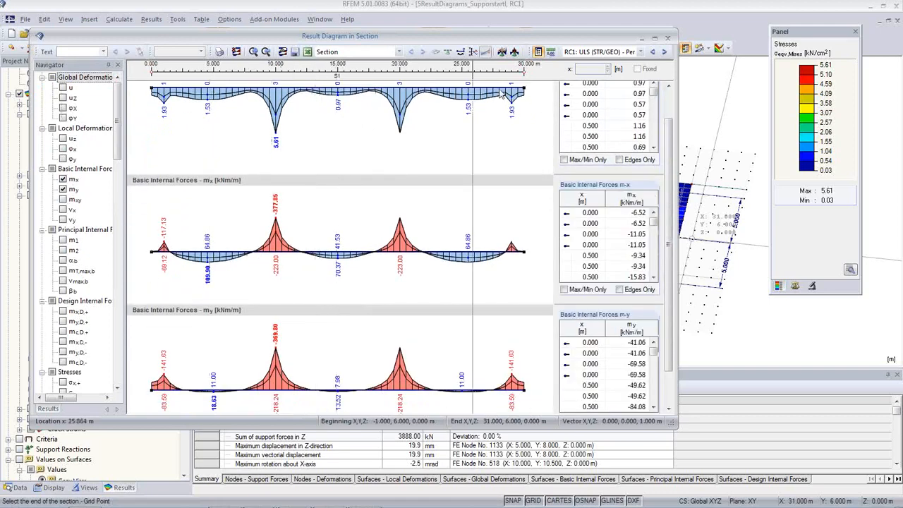
click(628, 53)
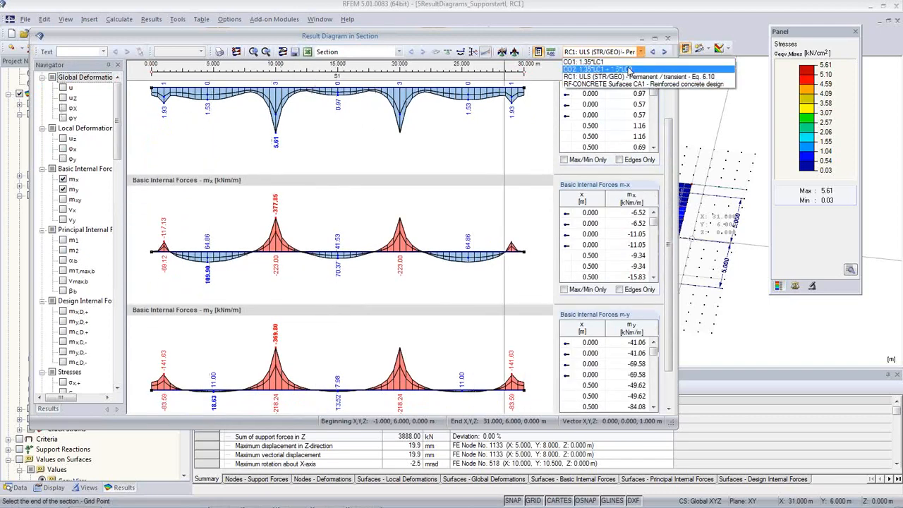
click(628, 69)
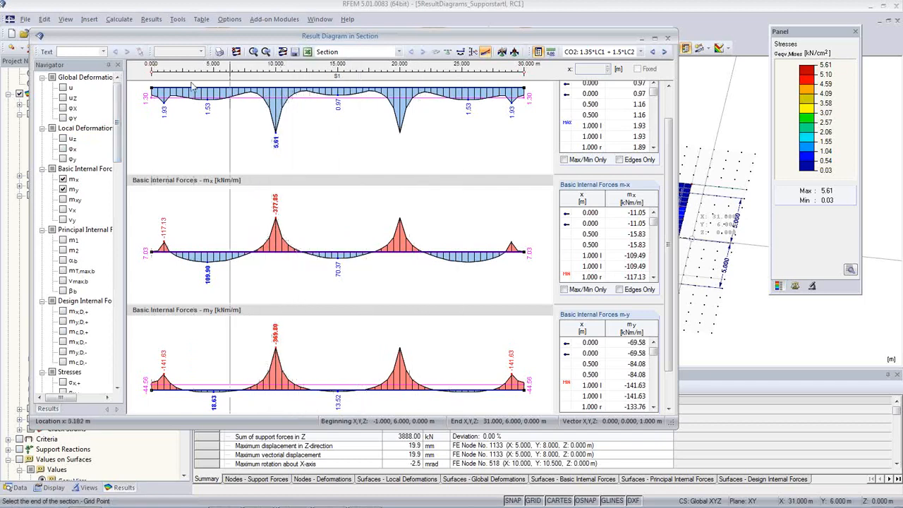
Step: Save the section under the name Mid and close the result diagram
click(294, 56)
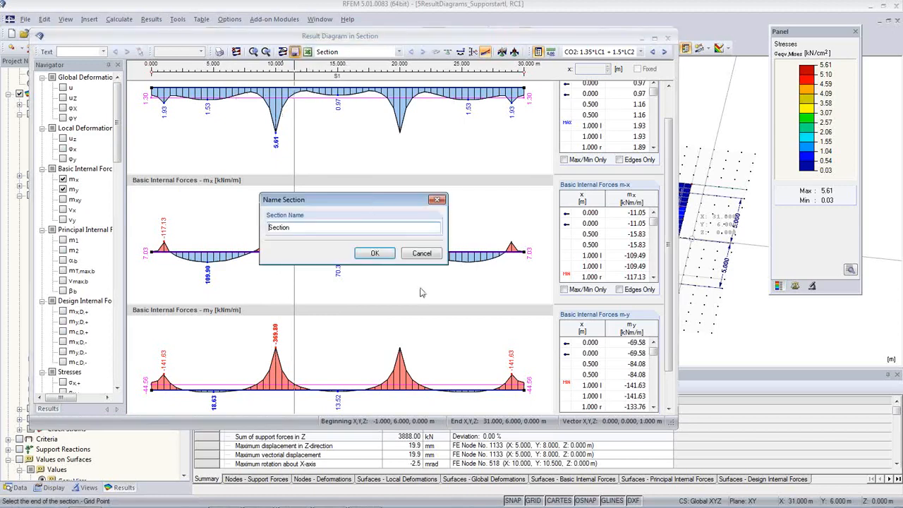
double_click(298, 227)
text(Mid)
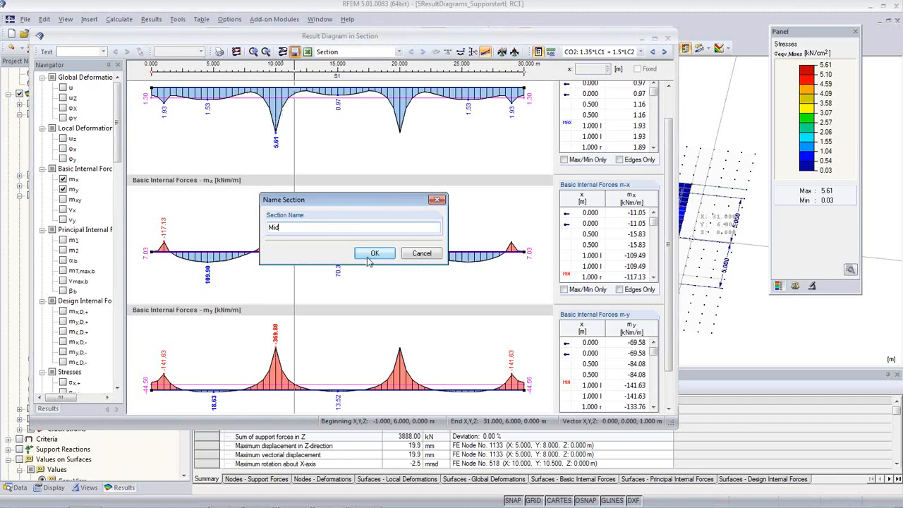
click(375, 254)
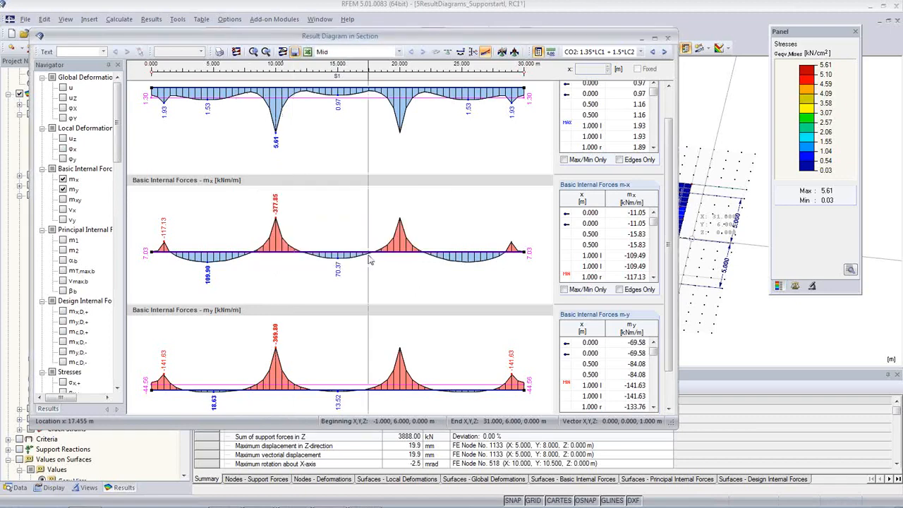
click(667, 38)
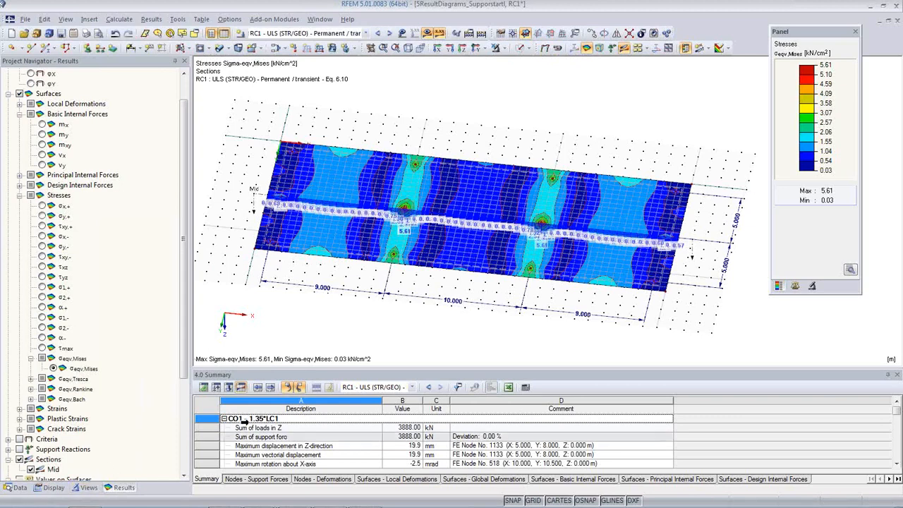
Step: Switch the surface result display to Differences, and turn it off to leave only the section diagram
click(729, 49)
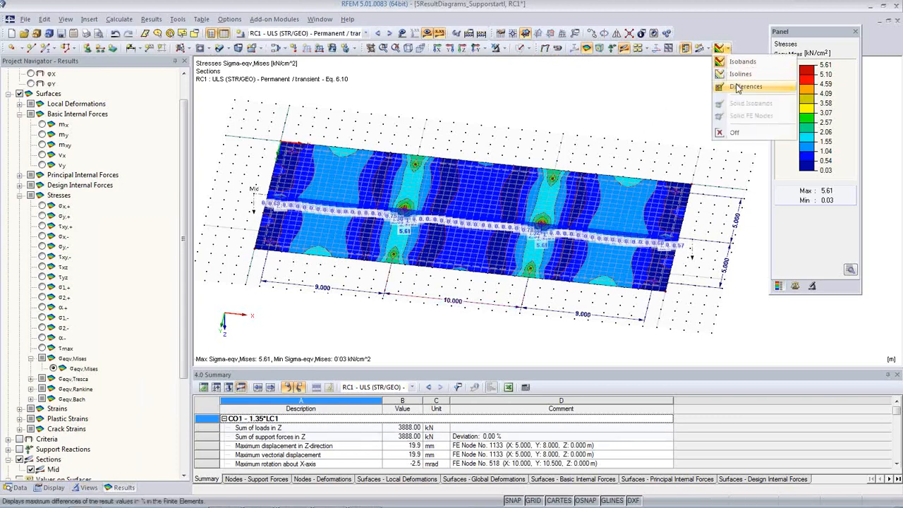
click(738, 87)
click(729, 50)
click(740, 133)
ctrl+middle_drag(581, 282, 526, 229)
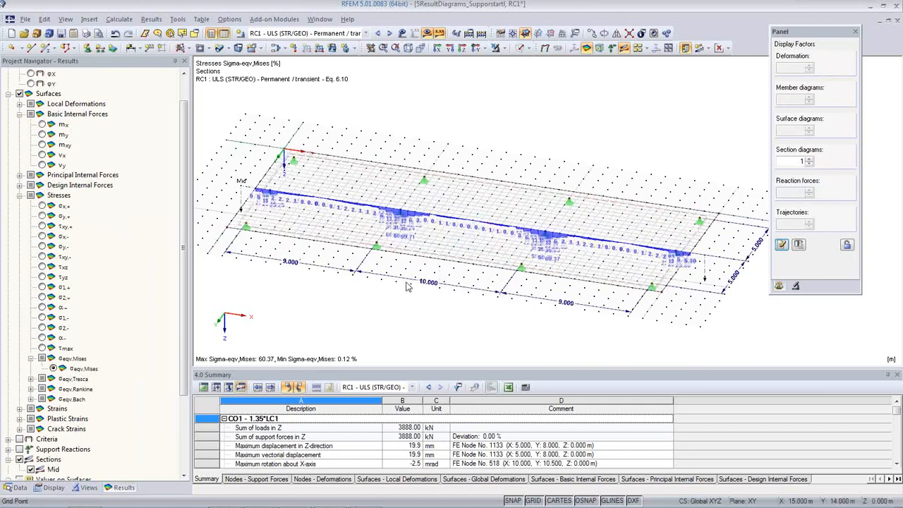
Step: Turn off the display of all values along the sections
click(54, 488)
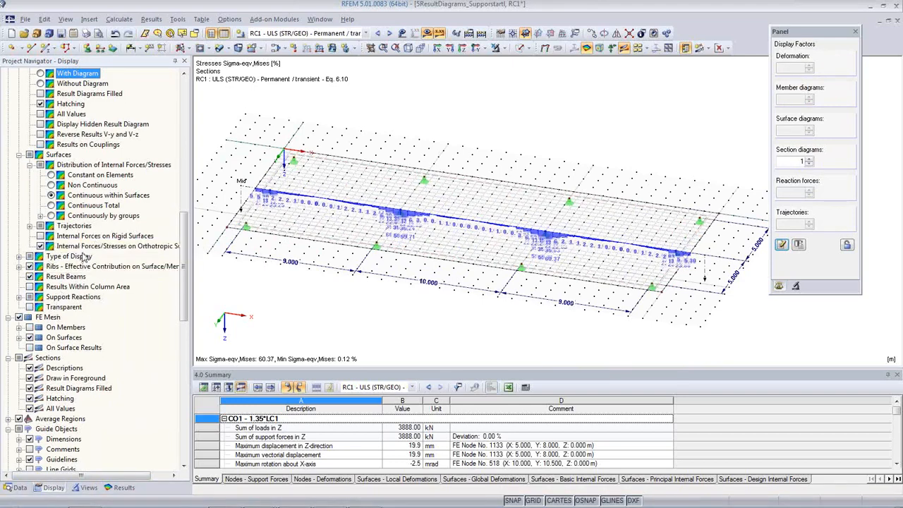
scroll(83, 267, down, 2)
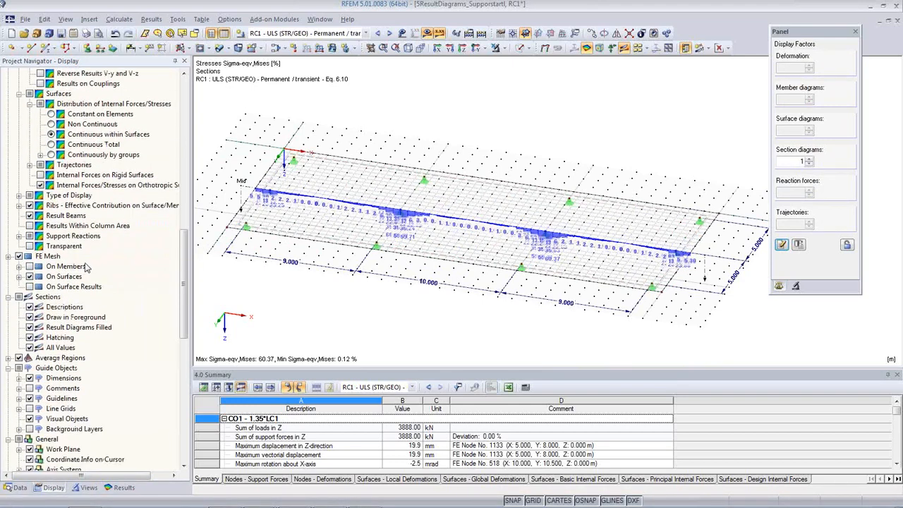
scroll(88, 267, down, 1)
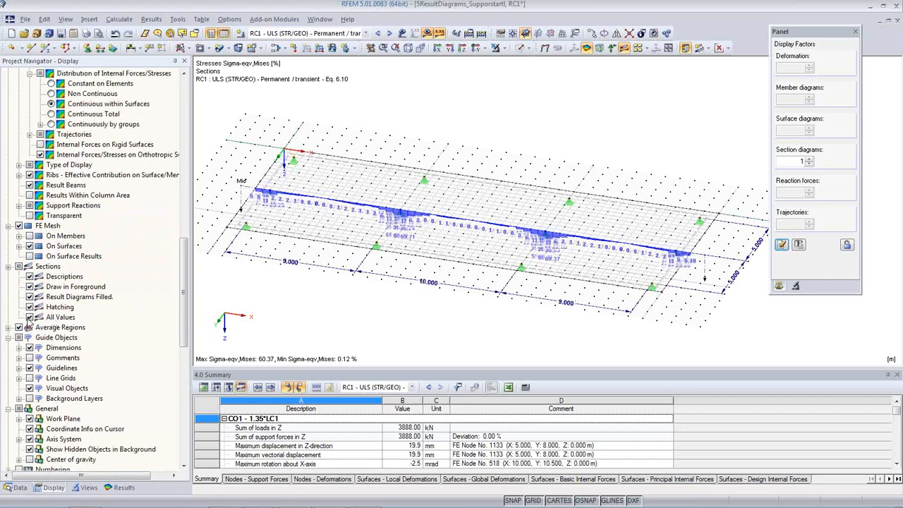
click(29, 317)
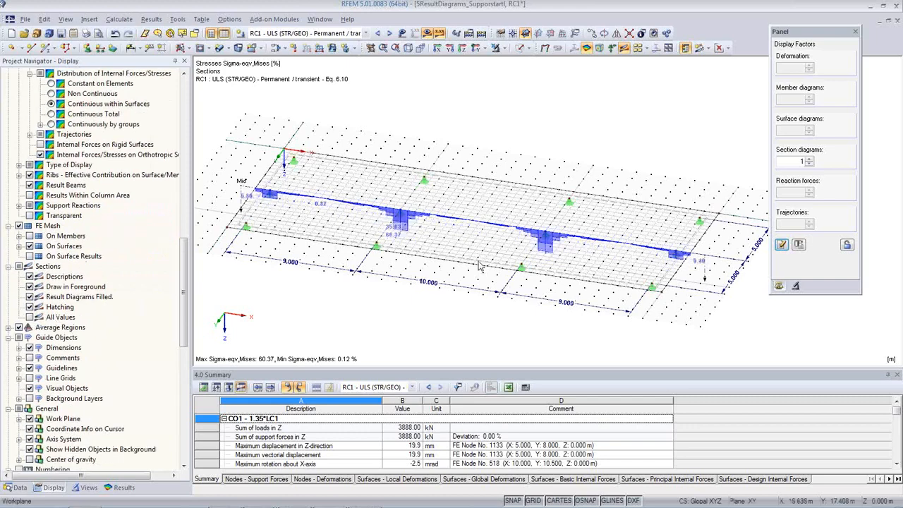
Step: Restore the isobands display of the stresses and hide the results on surfaces, leaving only the Mid section diagram
click(725, 52)
click(734, 73)
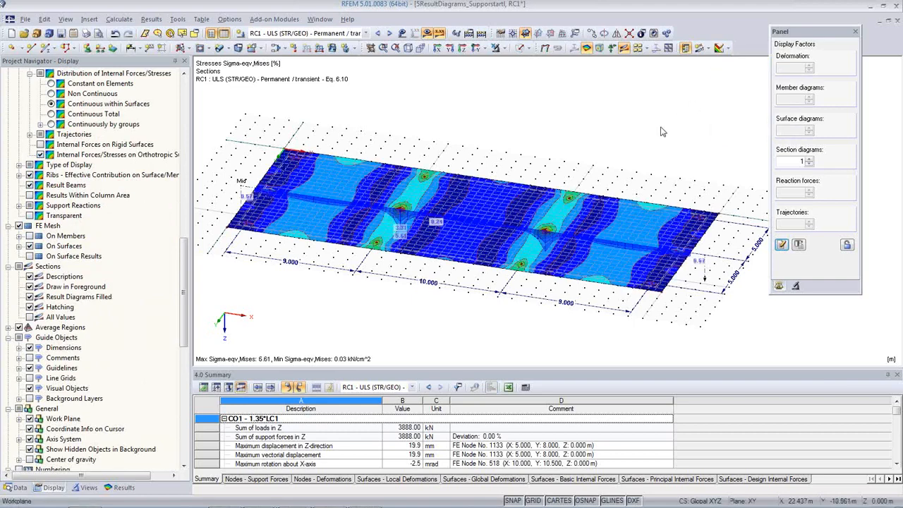
click(587, 49)
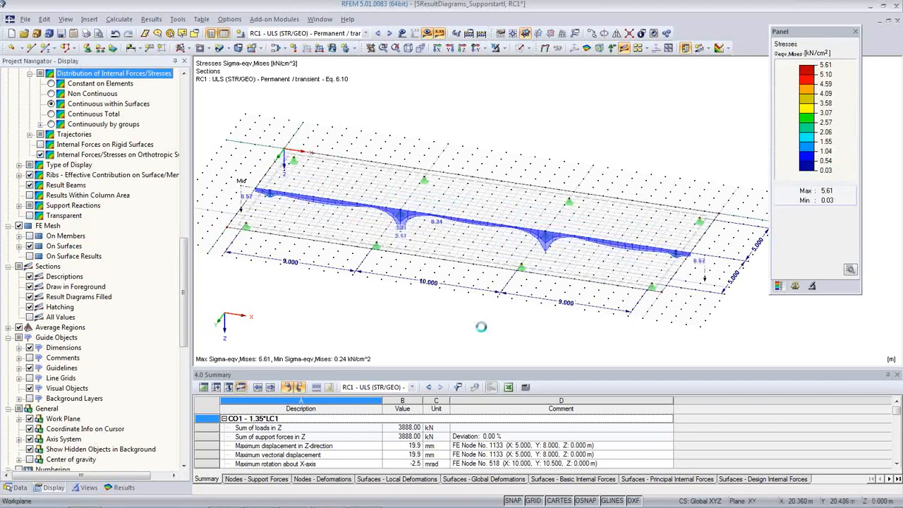
Step: Show the Mid section's stress diagram for load combination CO2 - 1.35*LC1 + 1.5*LC2, with the loads hidden
scroll(399, 229, up, 3)
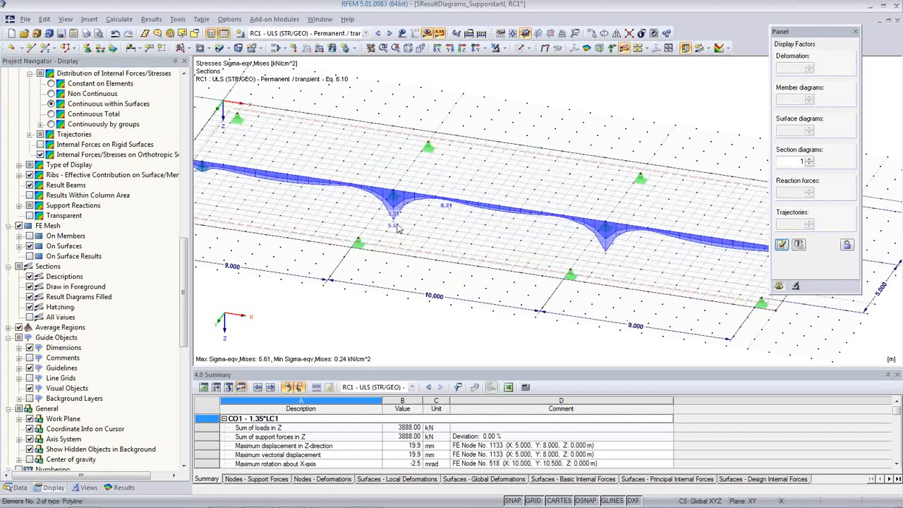
click(378, 33)
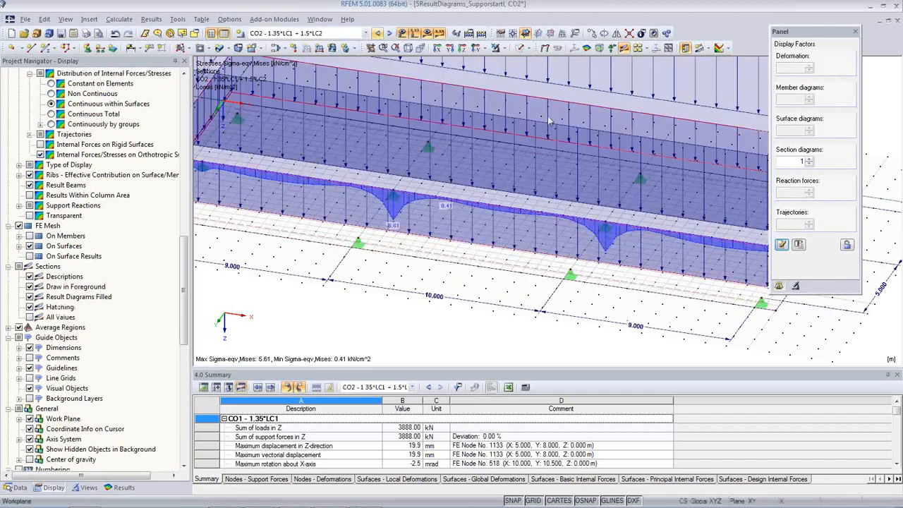
click(401, 33)
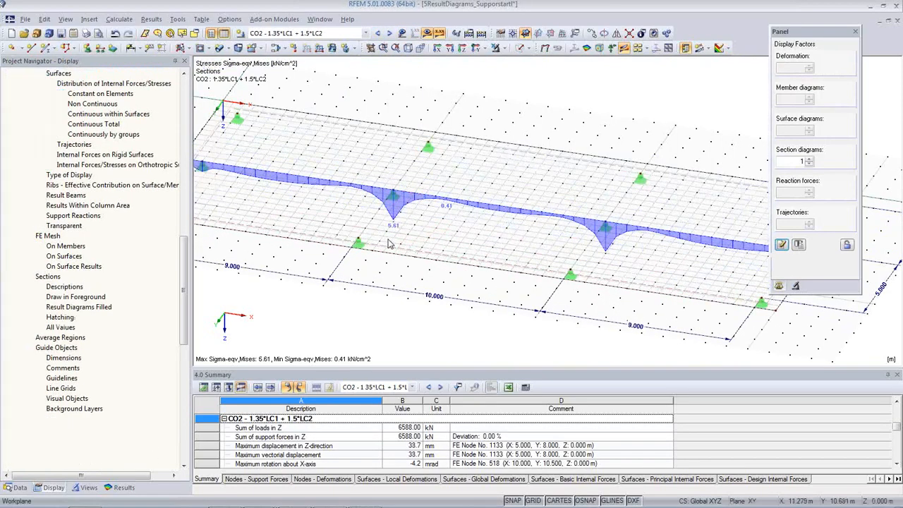
Step: Display the σx,+ surface stresses together with their section diagram
click(121, 487)
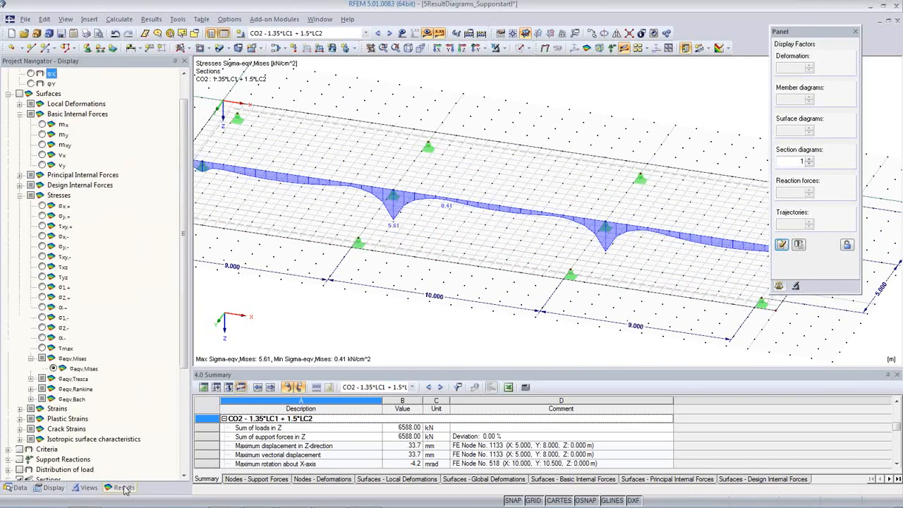
click(42, 206)
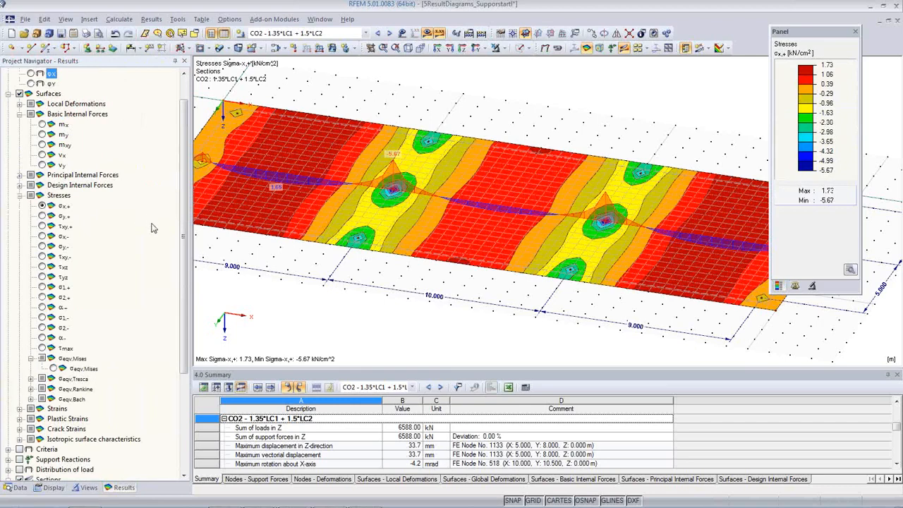
scroll(185, 275, up, 1)
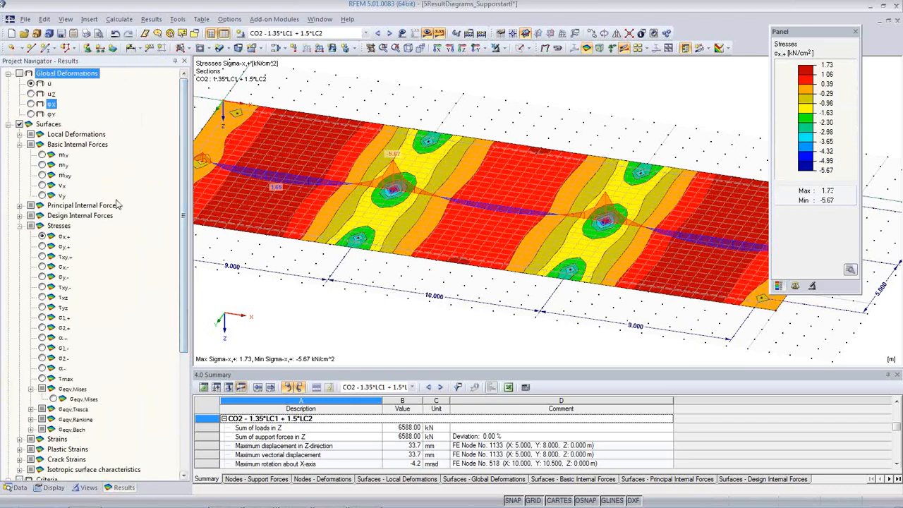
Step: Display the basic internal force mx and turn off the results on surfaces, leaving only the section diagram
click(43, 155)
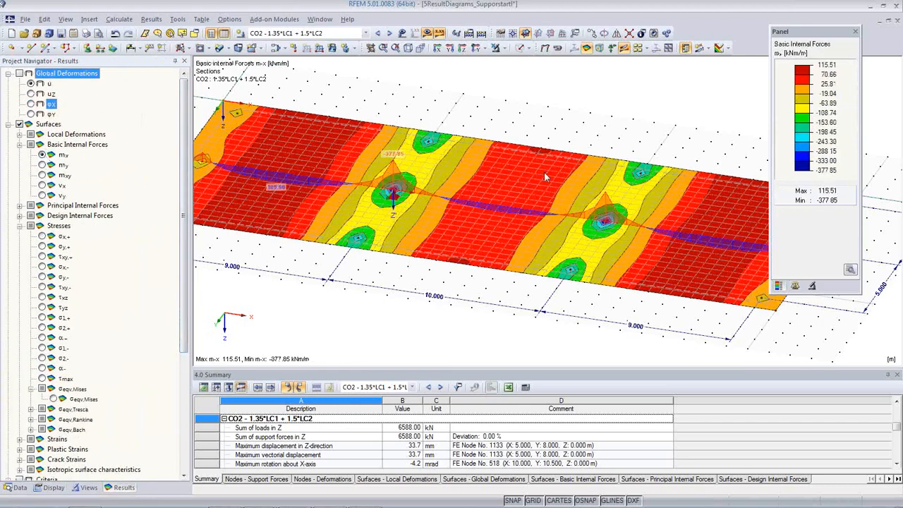
click(728, 48)
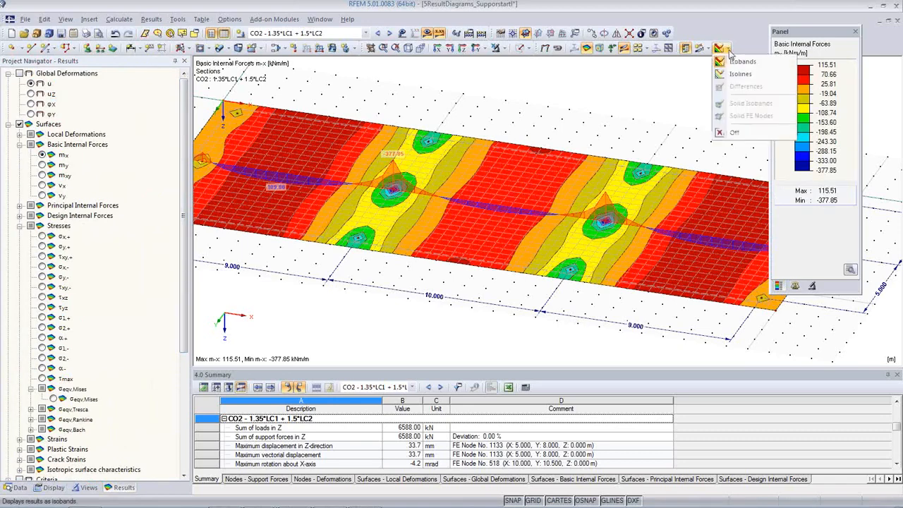
click(737, 133)
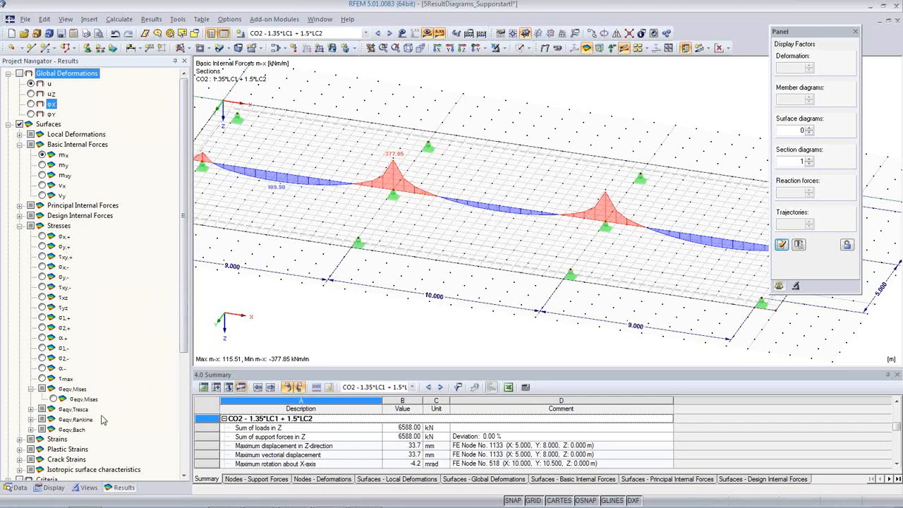
Step: Display the von Mises equivalent stresses on the surfaces as Differences and examine the whole slab in plan view
click(53, 400)
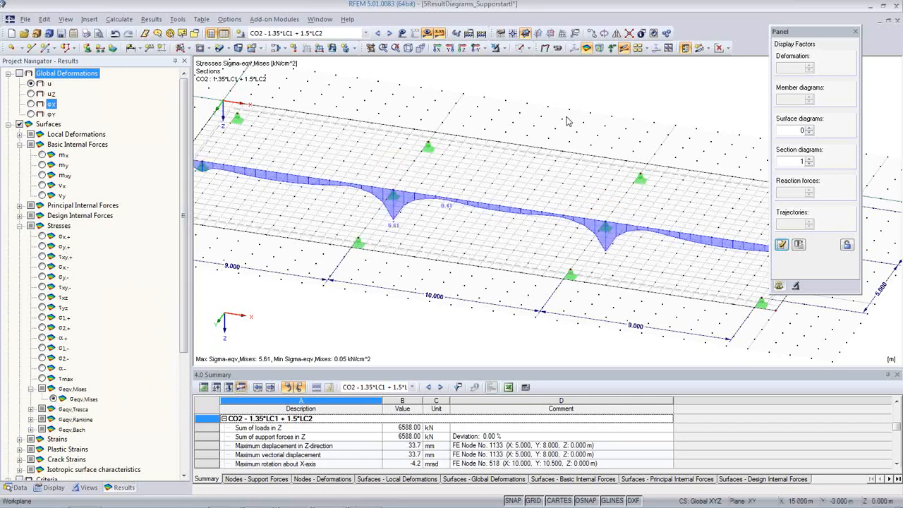
click(728, 48)
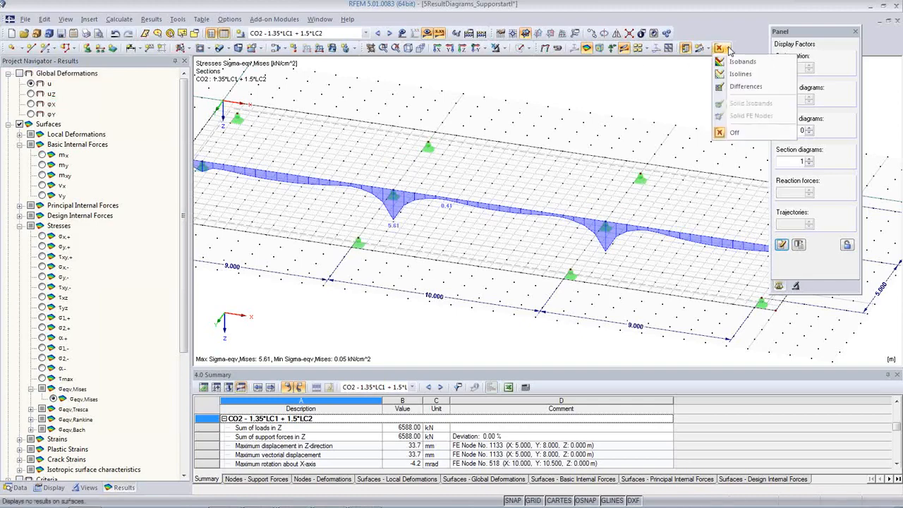
click(746, 88)
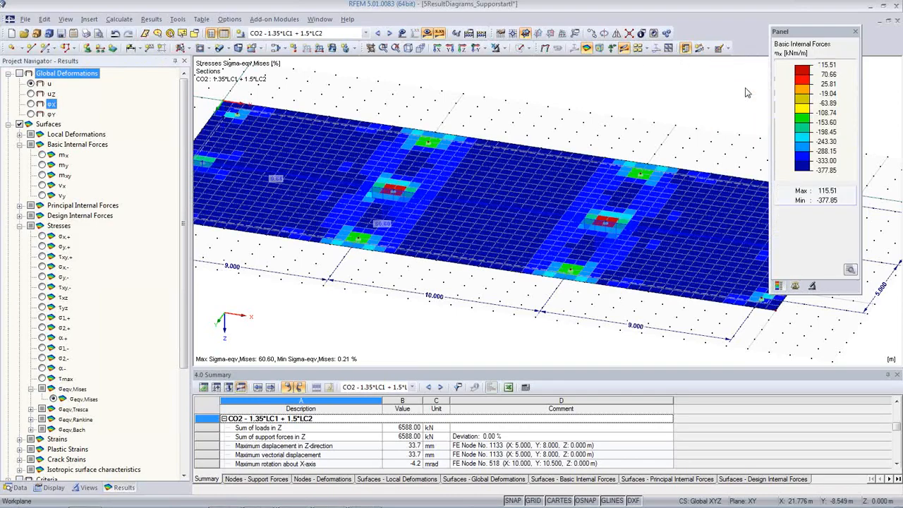
click(478, 280)
click(462, 49)
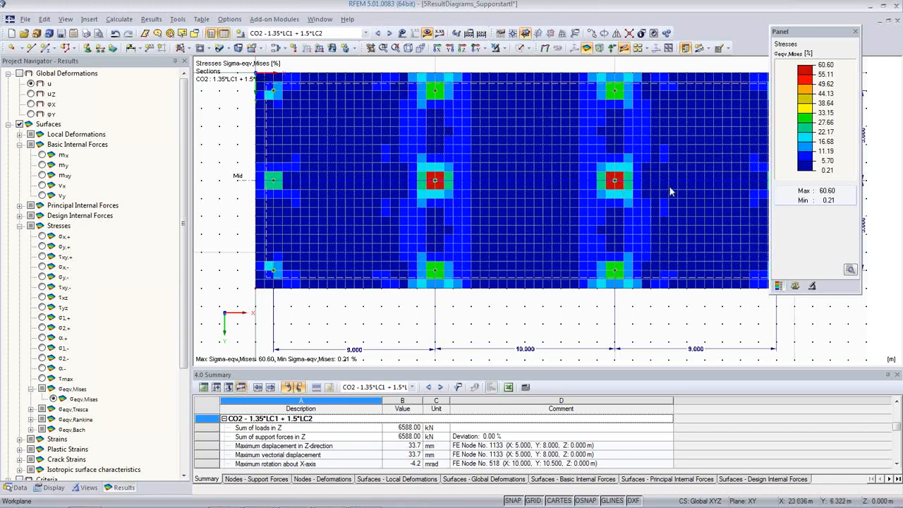
middle_drag(636, 227, 613, 242)
scroll(591, 266, up, 1)
scroll(590, 261, down, 2)
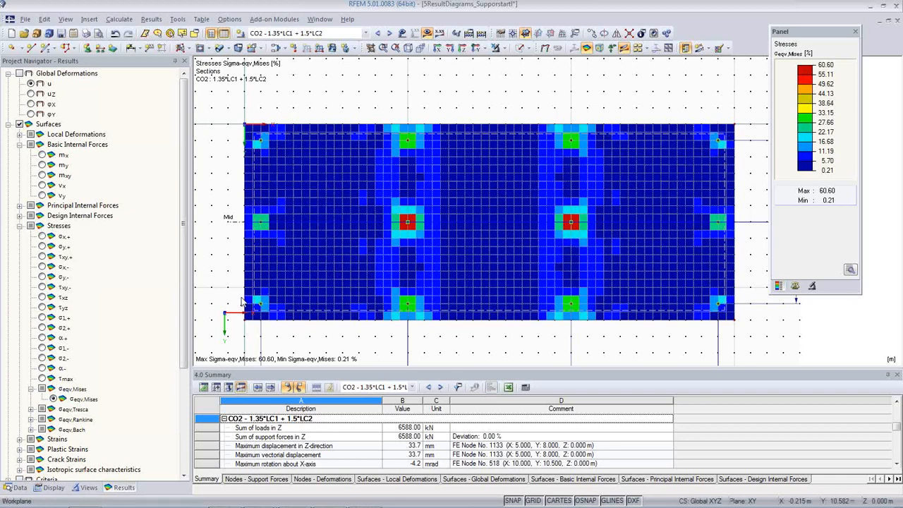
Step: Restore the isobands display and show the basic internal force mx on the slab
click(720, 48)
click(734, 62)
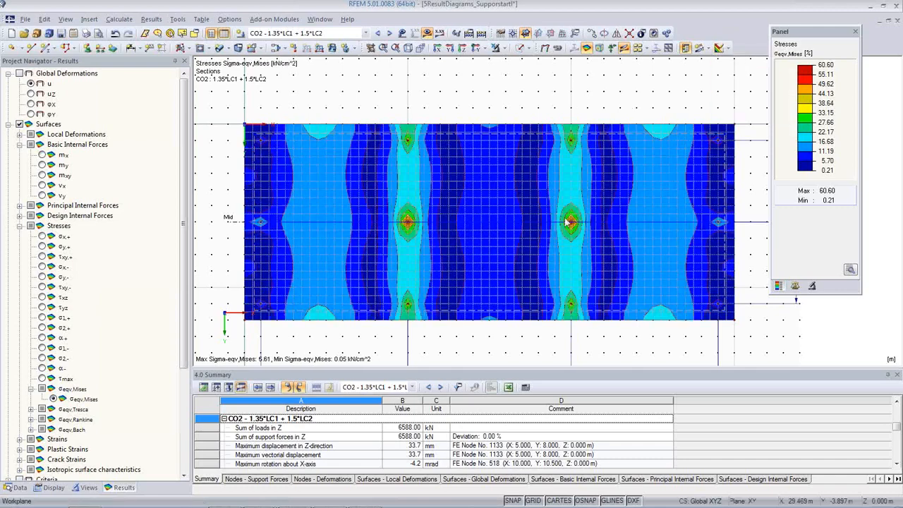
click(41, 155)
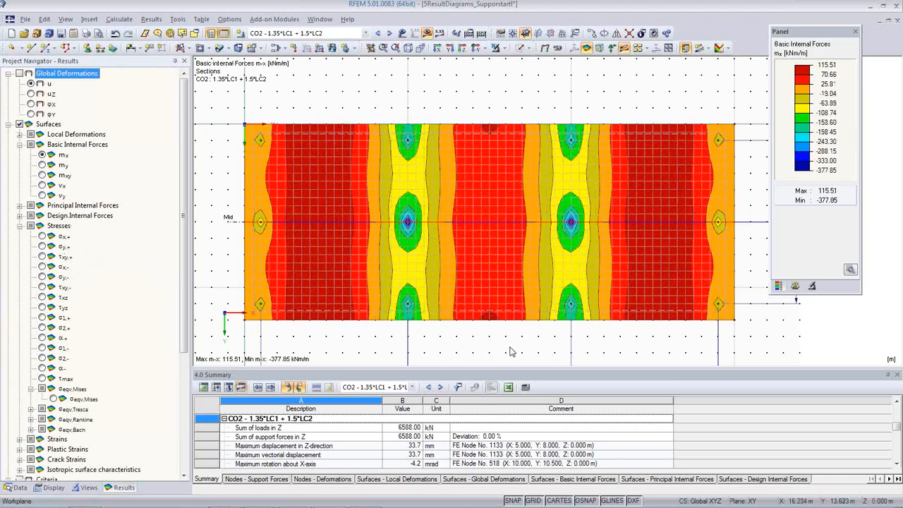
Step: Open the nodal support below the mx peak for editing and start a new support type with elastic support via Column in Z
ctrl+middle_drag(488, 344, 436, 77)
ctrl+middle_drag(474, 286, 468, 249)
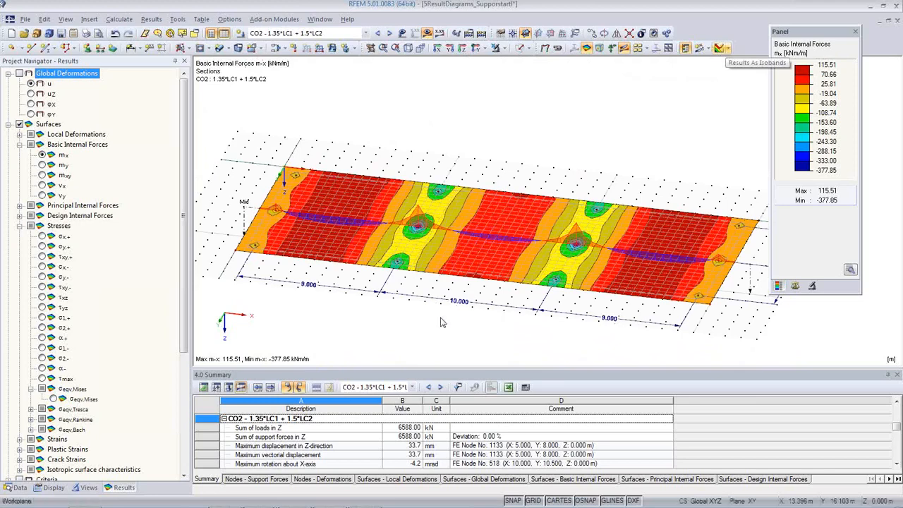
middle_drag(521, 330, 513, 300)
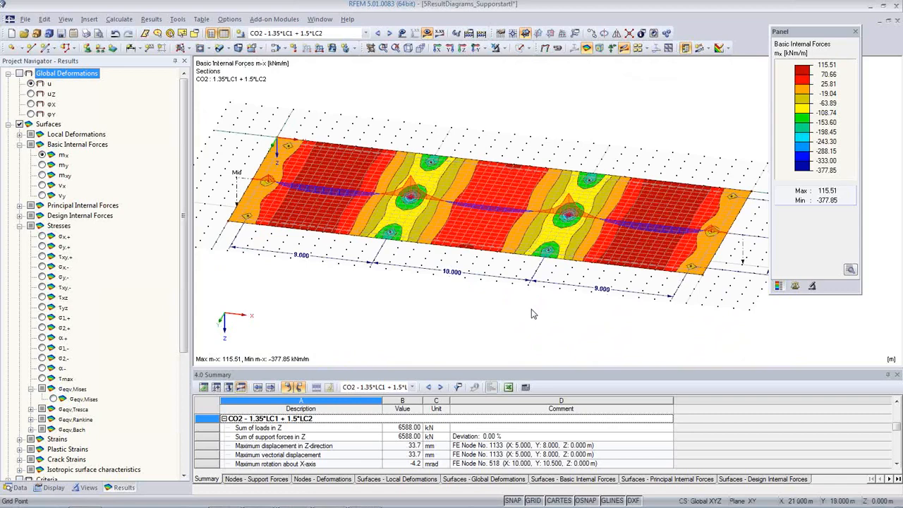
ctrl+middle_drag(527, 316, 545, 191)
scroll(591, 254, up, 4)
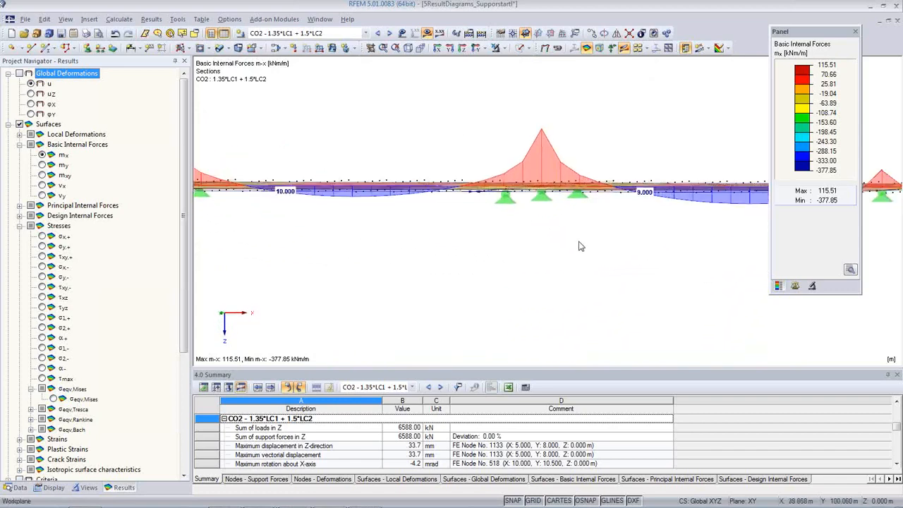
double_click(540, 196)
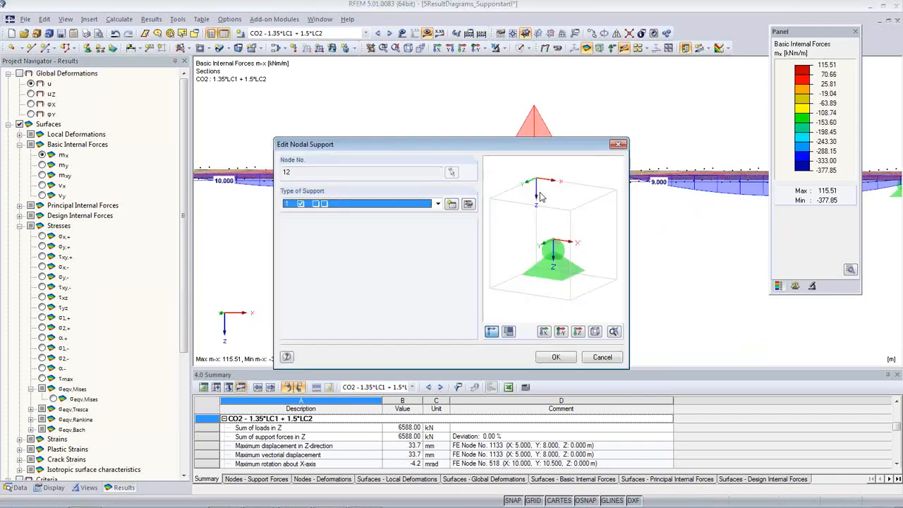
click(451, 205)
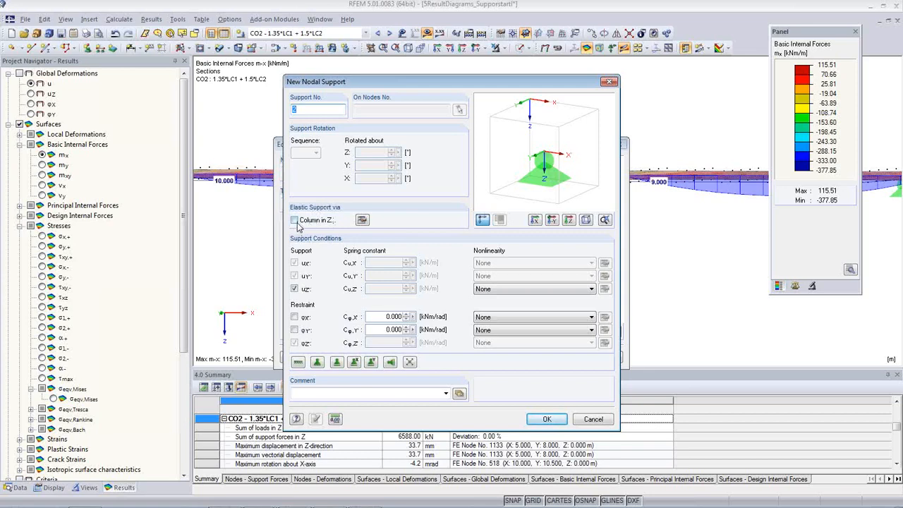
click(295, 220)
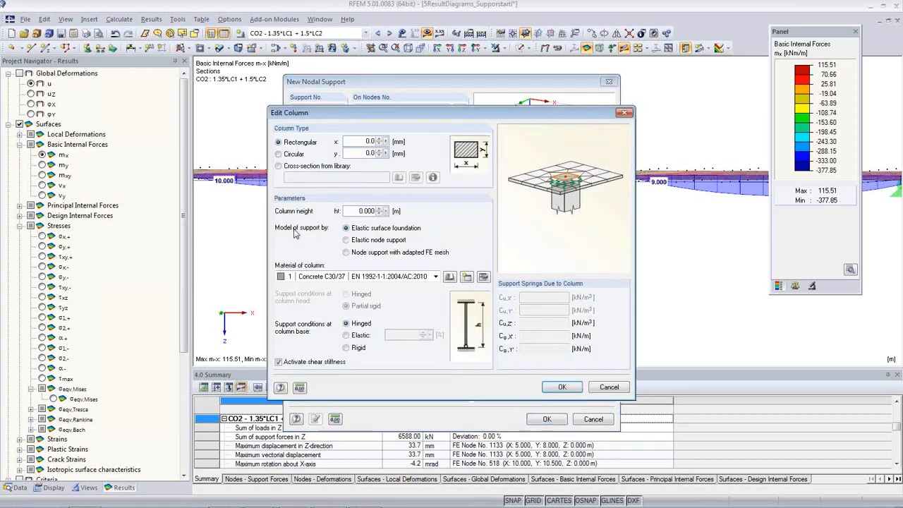
Step: Define the support column as circular with a 500 mm diameter and a height of 5 m, keeping material Concrete C30/37
click(296, 156)
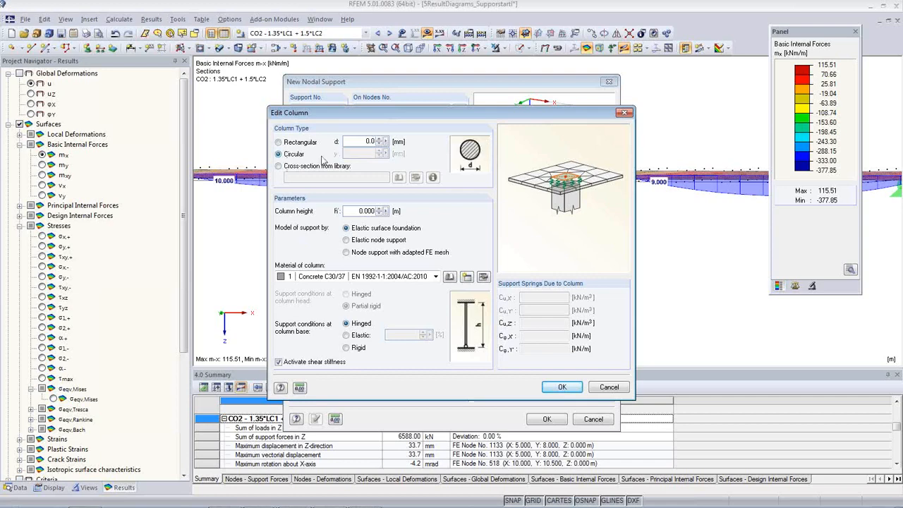
drag(350, 142, 417, 148)
text(50)
drag(354, 211, 441, 220)
text(5)
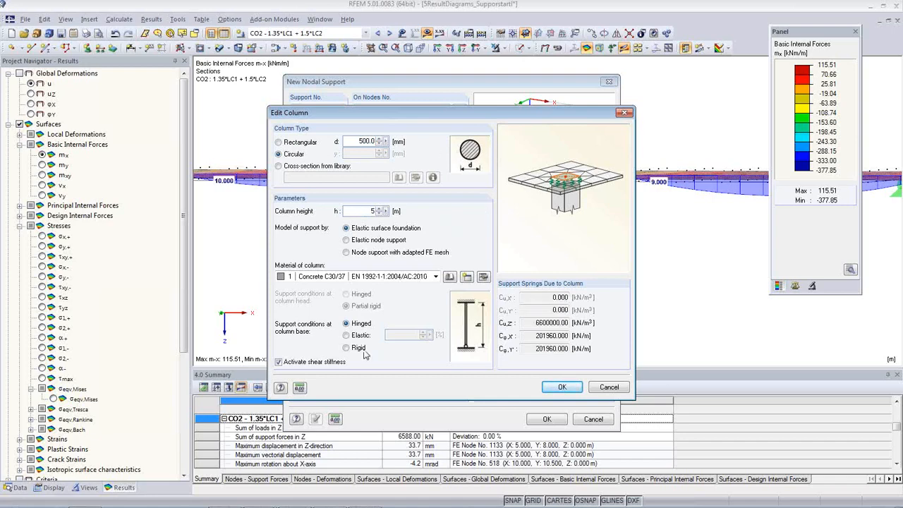
click(376, 276)
click(376, 277)
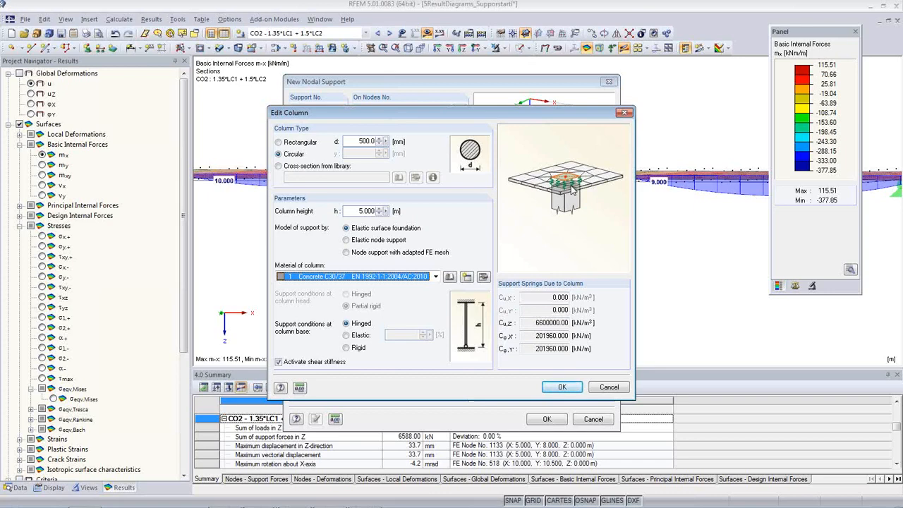
Step: Preview the elastic node support and the node support with adapted FE mesh, and return to elastic surface foundation
click(347, 240)
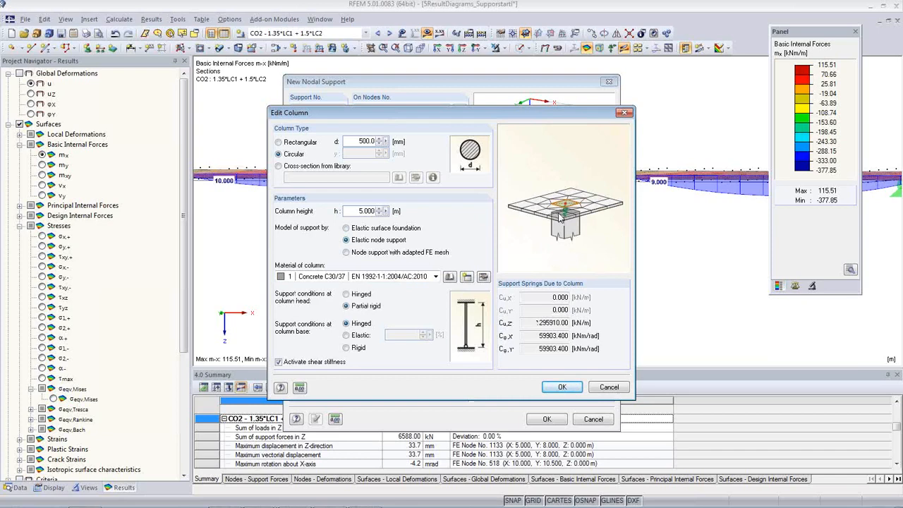
click(347, 252)
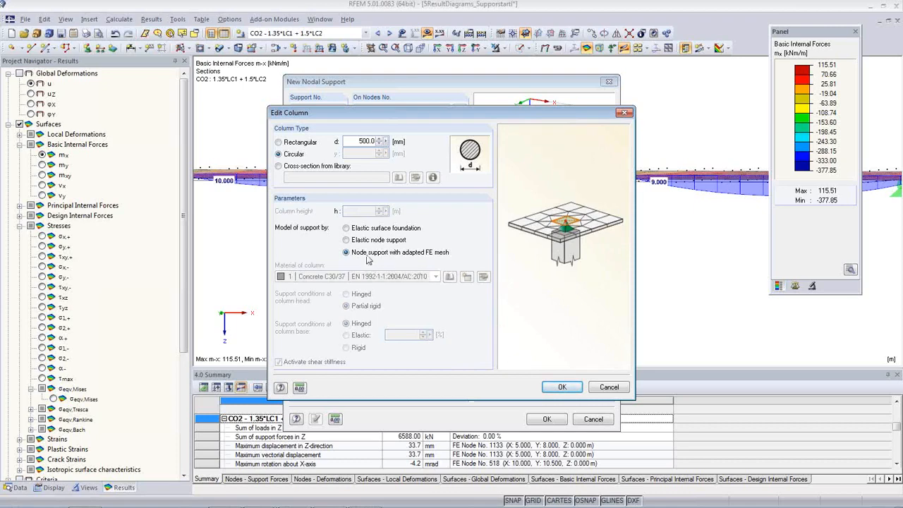
click(347, 229)
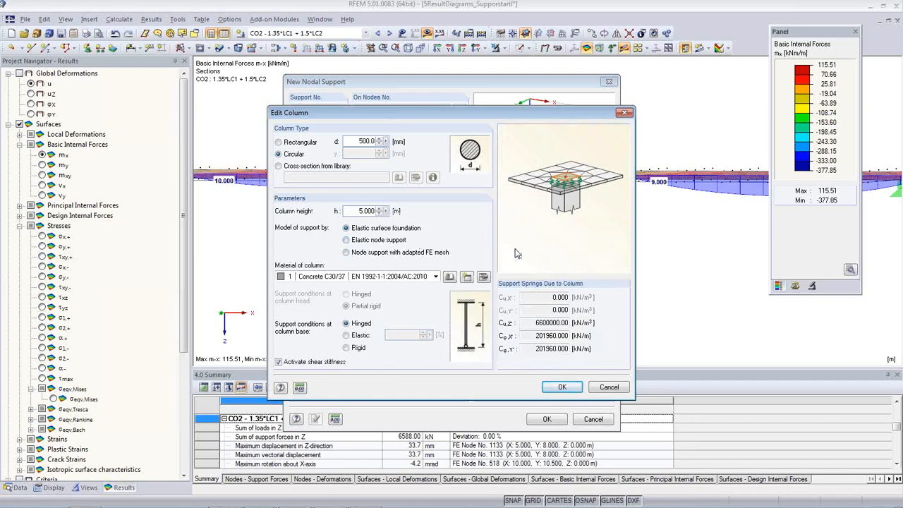
Step: Confirm the column-based nodal support, accept deletion of the existing results and FE mesh, and assign the support to node 12
click(563, 388)
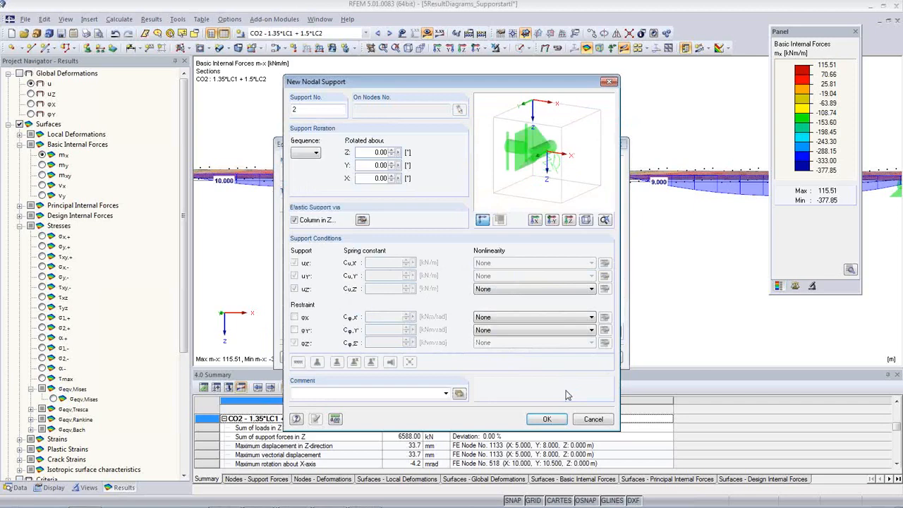
click(558, 421)
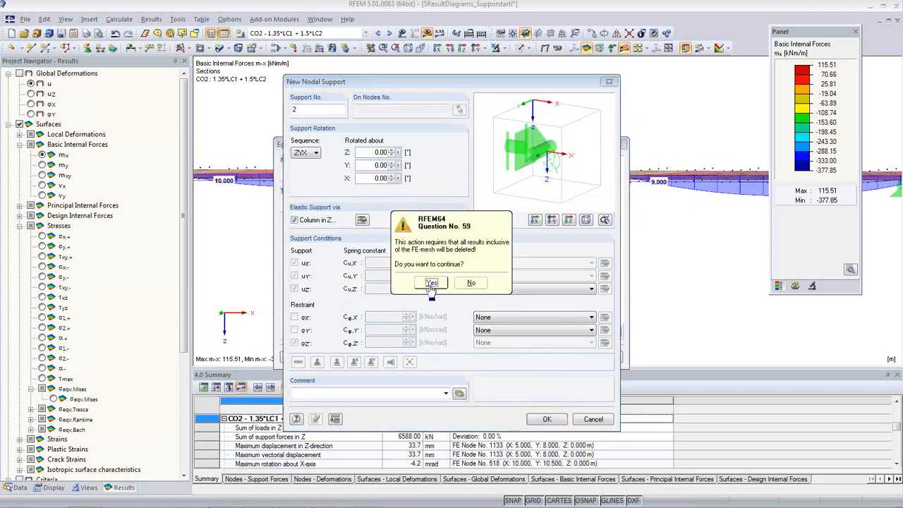
click(429, 287)
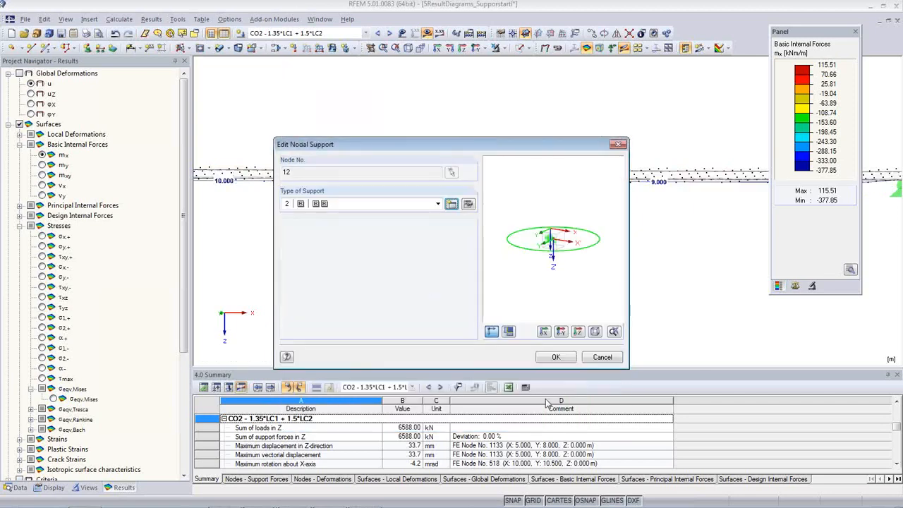
click(558, 358)
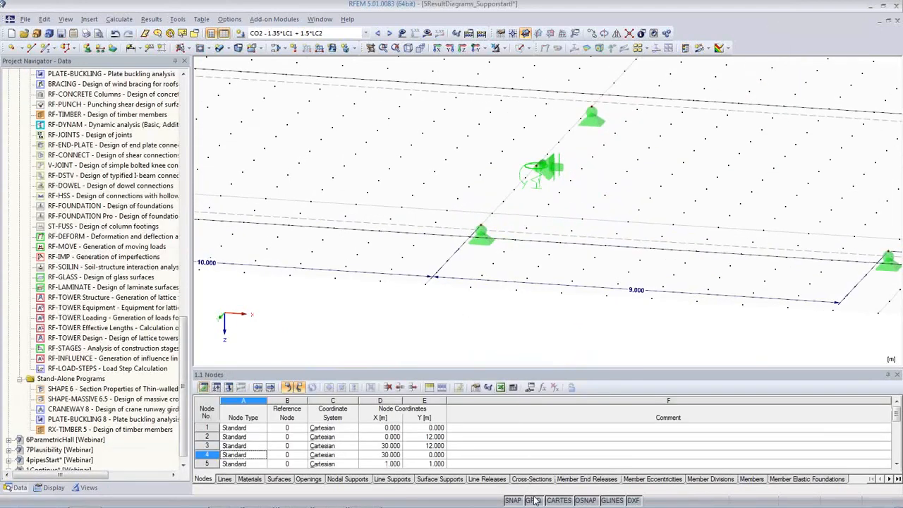
Step: Recalculate load combination CO2 and display the basic internal forces m-x around the edited column support
scroll(542, 180, down, 5)
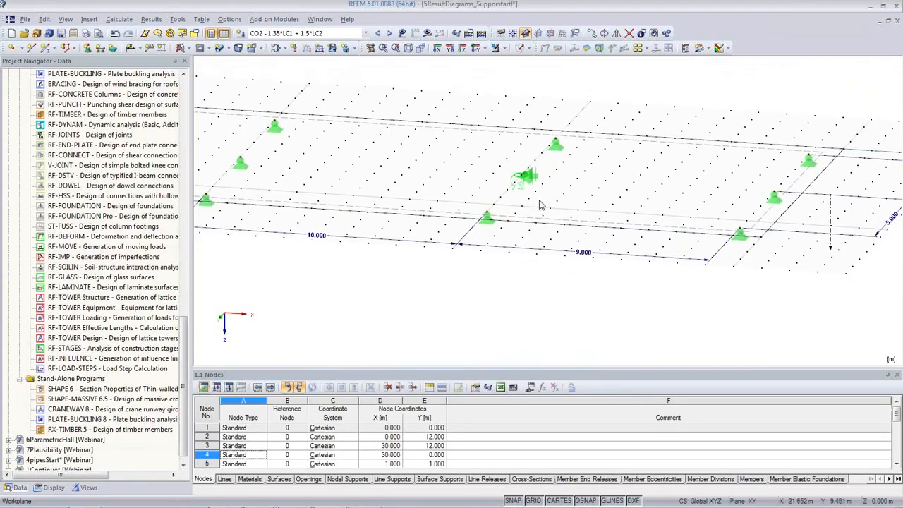
ctrl+middle_drag(568, 240, 541, 258)
click(427, 33)
click(434, 283)
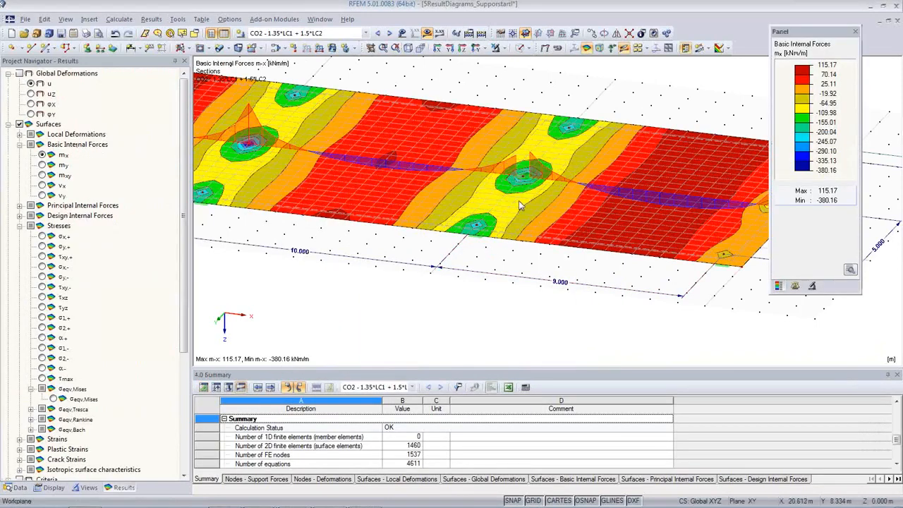
scroll(538, 195, up, 5)
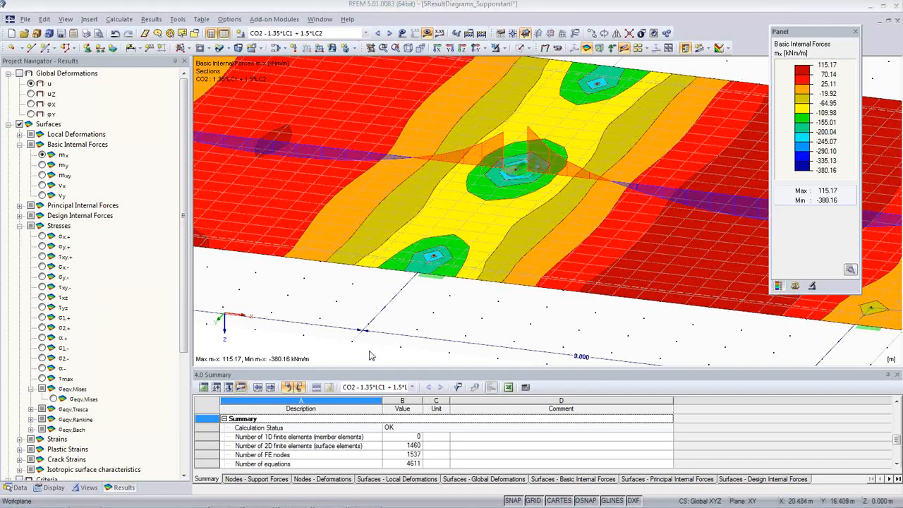
Step: Run the reinforced concrete design calculation of case CA1 in the RF-CONCRETE Surfaces add-on module and accept it
click(366, 33)
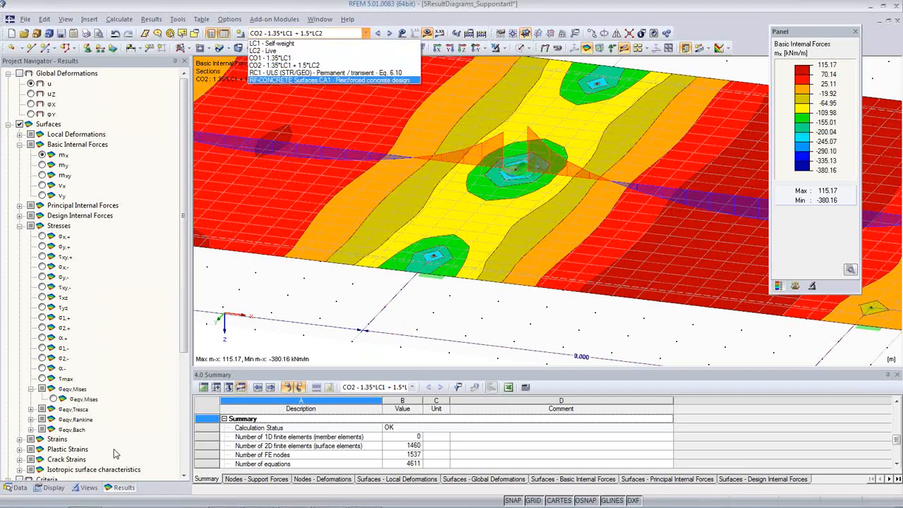
click(19, 487)
click(18, 487)
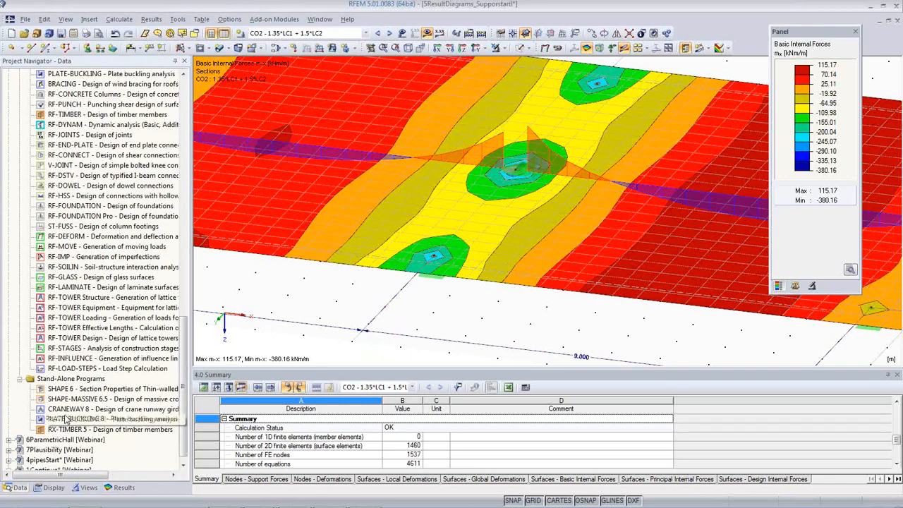
scroll(67, 420, down, 1)
scroll(71, 421, up, 8)
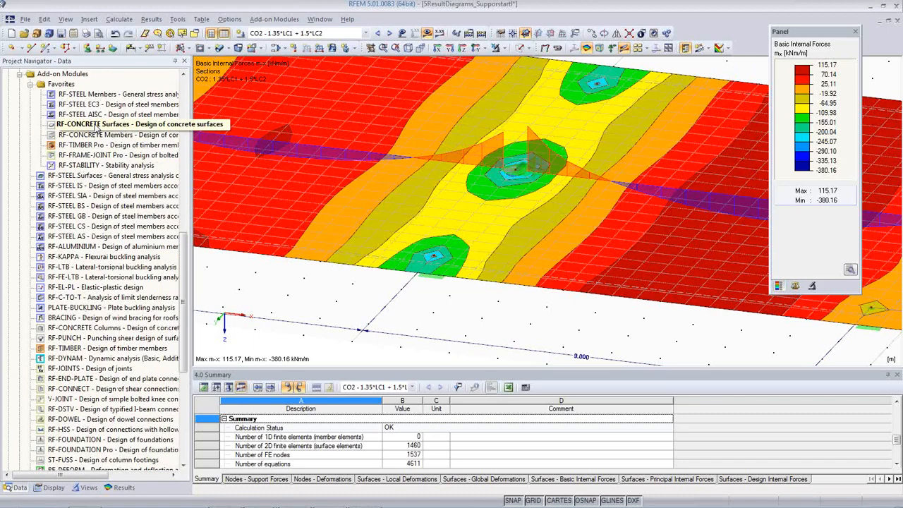
double_click(95, 124)
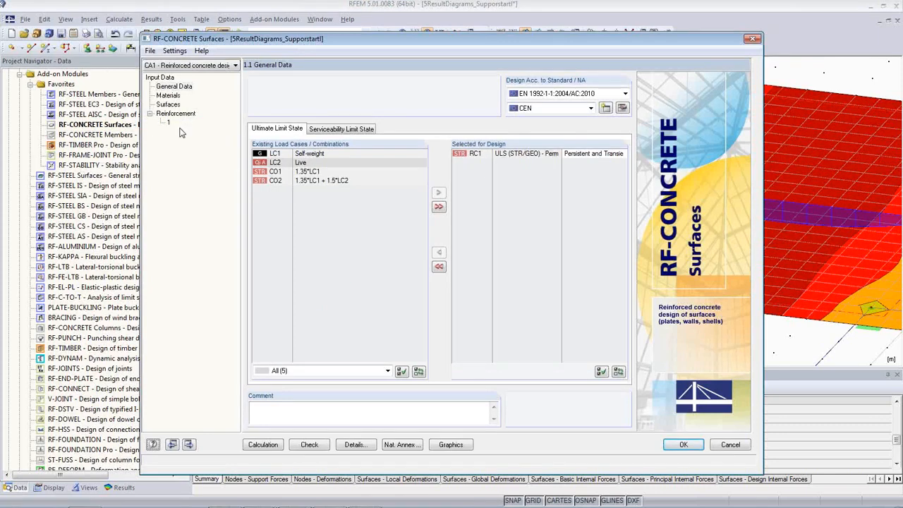
click(262, 444)
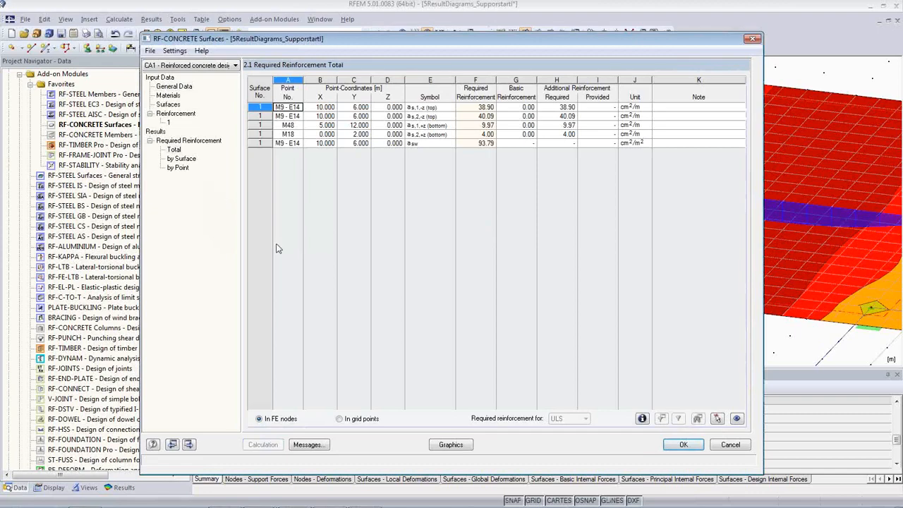
click(684, 446)
Step: Display the RF-CONCRETE Surfaces CA1 required reinforcement results with the isobands turned off, leaving the section diagrams
click(365, 33)
click(352, 80)
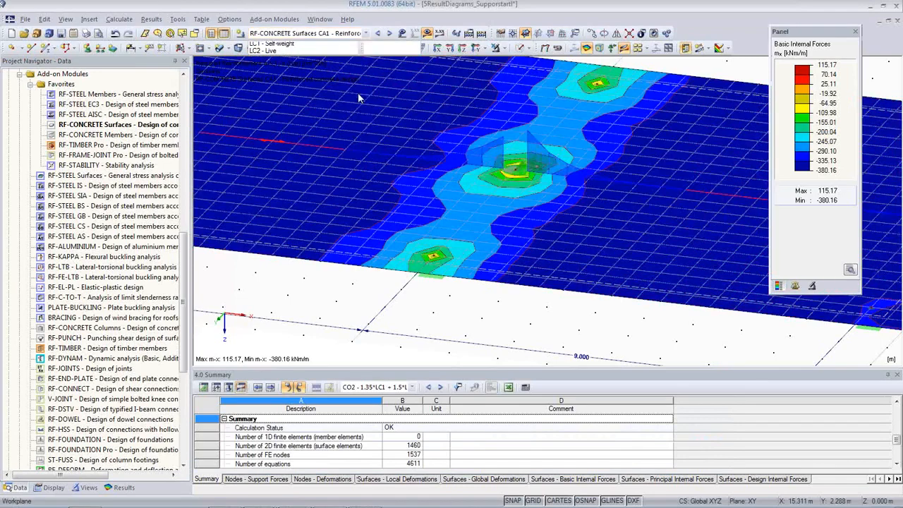
middle_drag(500, 305, 523, 341)
click(727, 49)
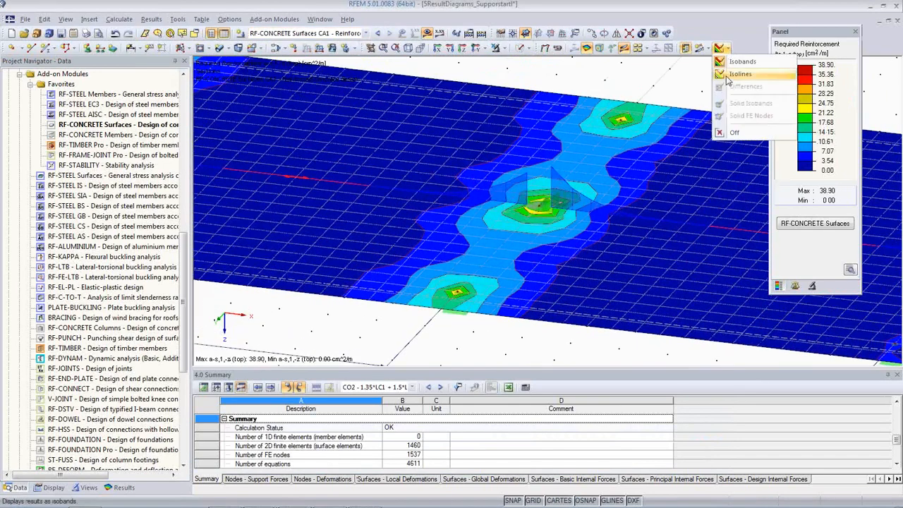
click(720, 134)
middle_drag(433, 248, 487, 255)
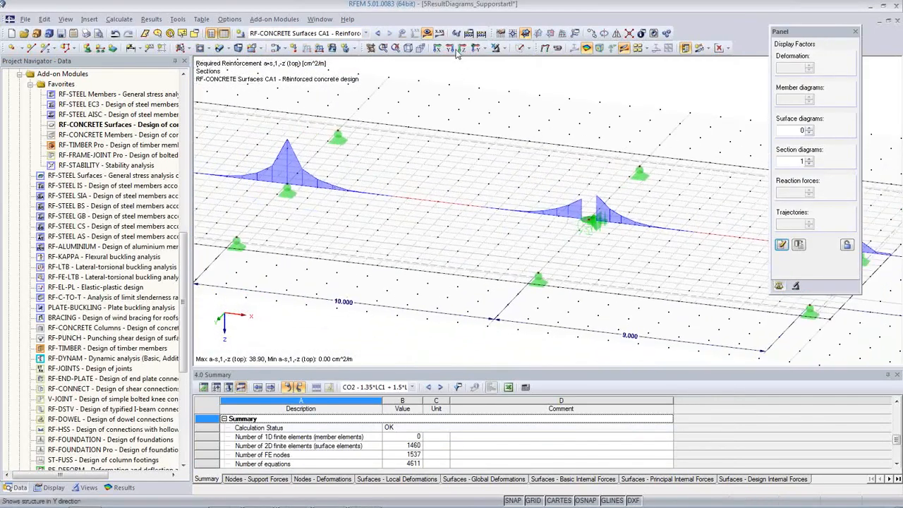
Step: Examine the required top reinforcement section diagrams at the rigid support and at the edited column support
scroll(293, 144, up, 1)
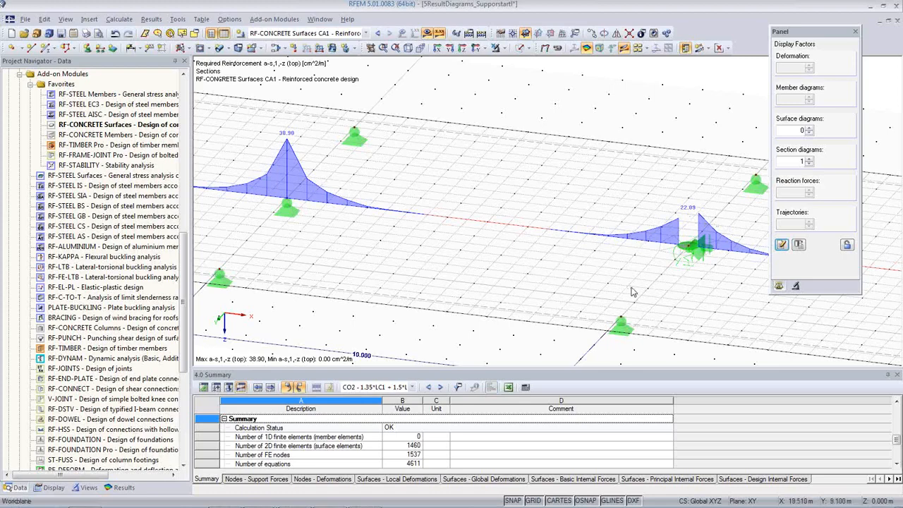
middle_drag(672, 261, 599, 211)
scroll(598, 211, up, 2)
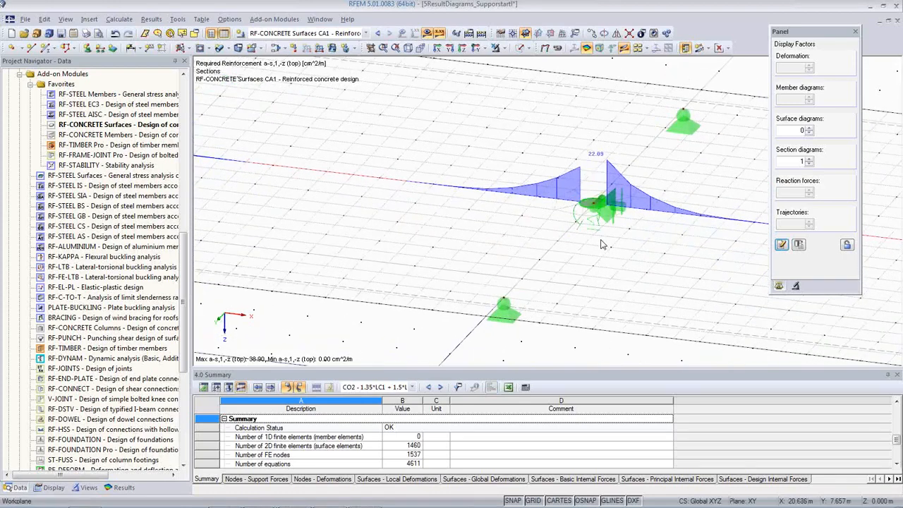
scroll(573, 244, down, 4)
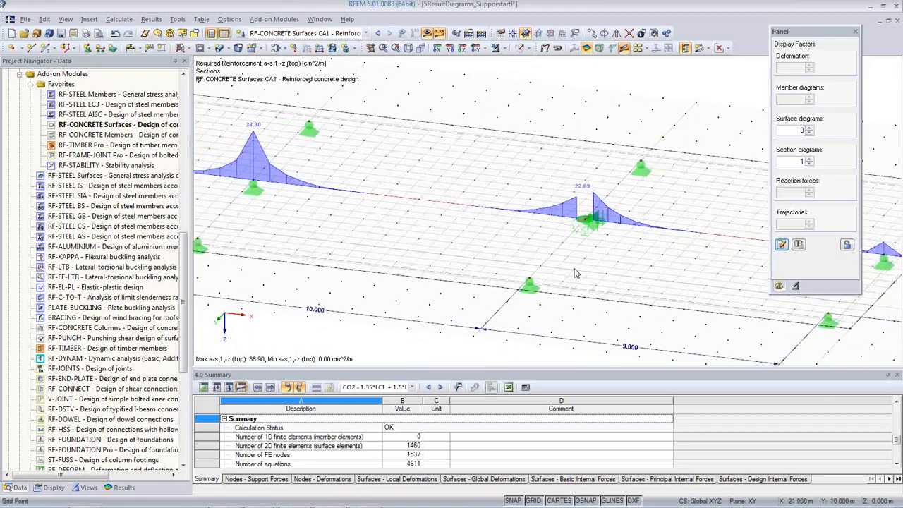
middle_drag(456, 260, 507, 254)
scroll(507, 254, down, 1)
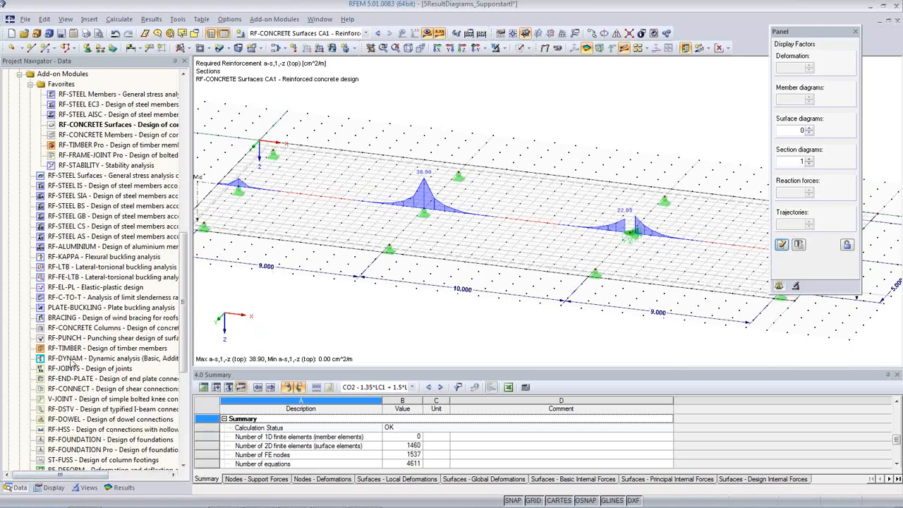
Step: Create a new average region with the description Reg 1 on surface 1
scroll(67, 328, up, 3)
scroll(67, 328, up, 3)
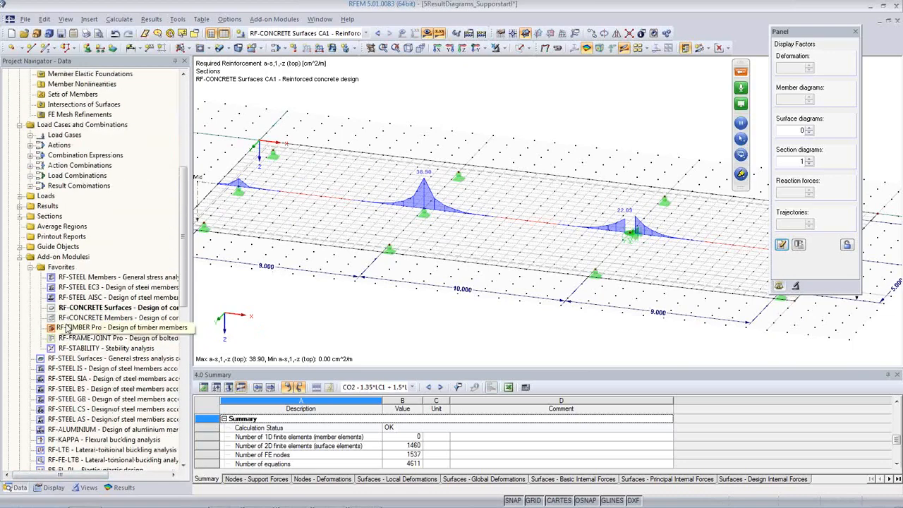
click(67, 227)
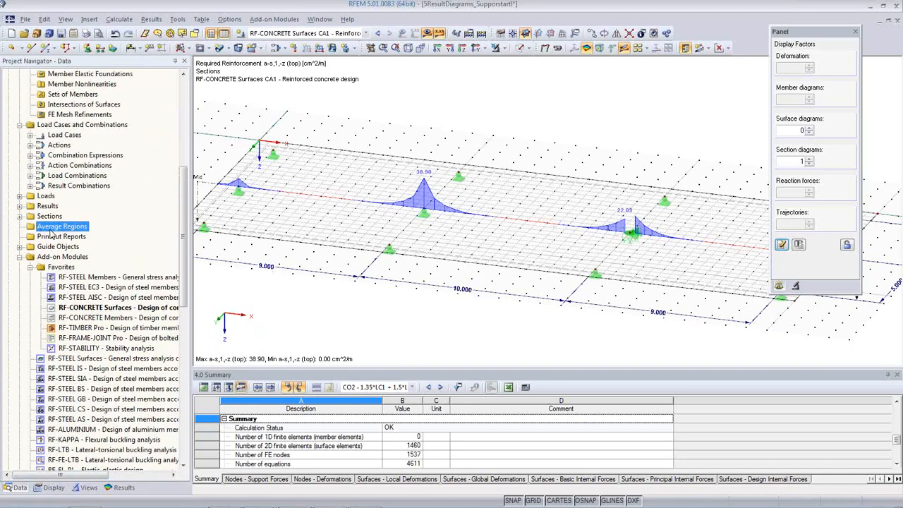
right_click(54, 230)
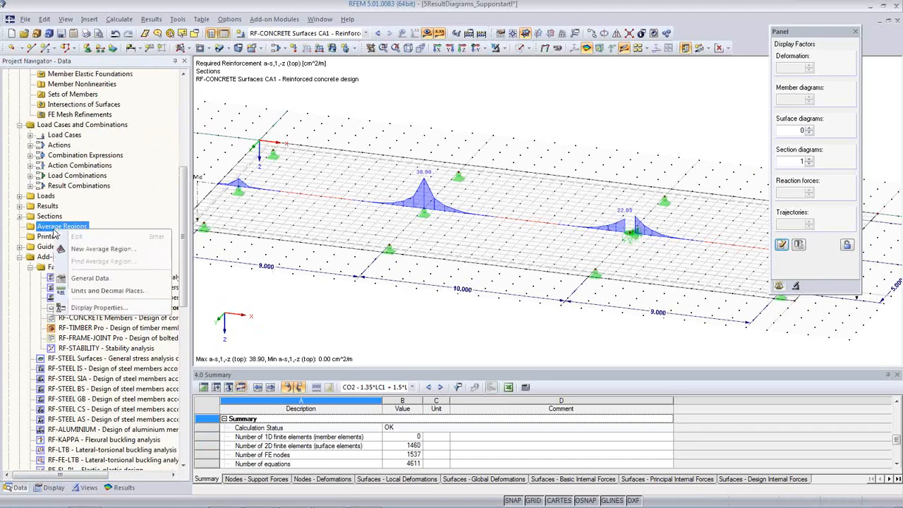
click(100, 252)
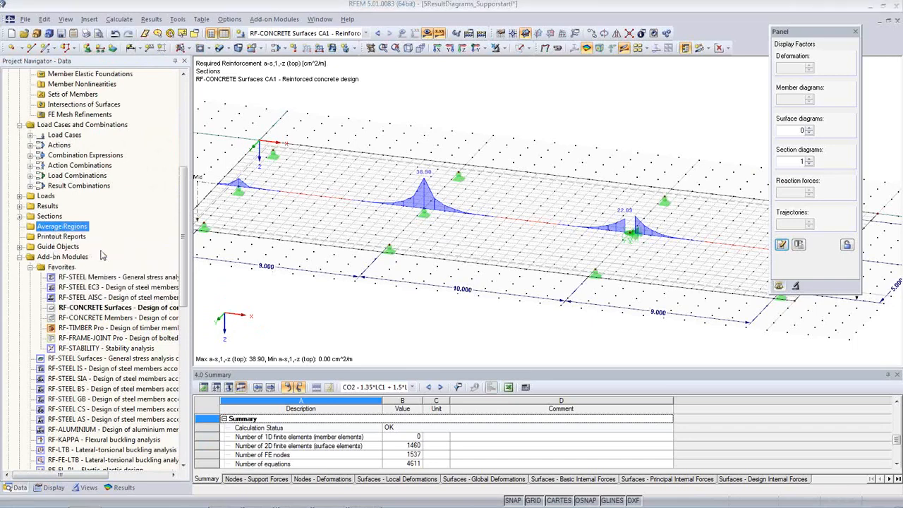
click(309, 117)
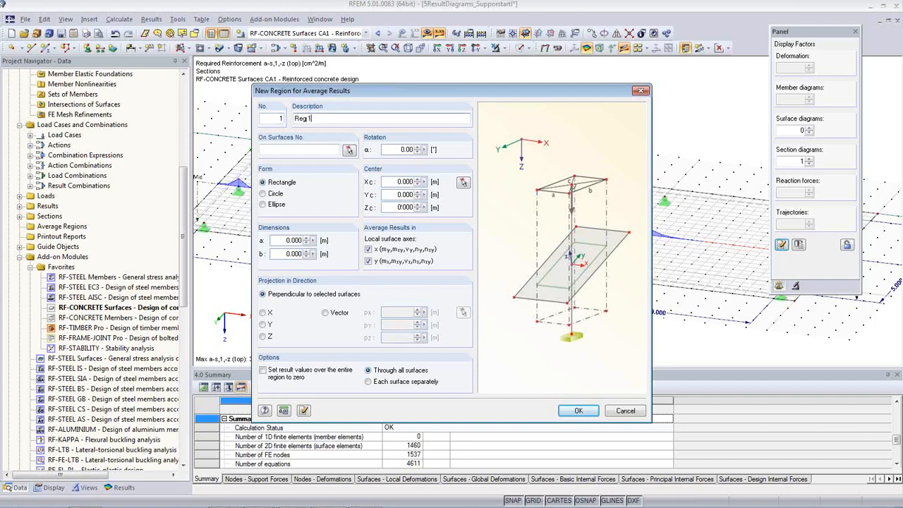
click(348, 151)
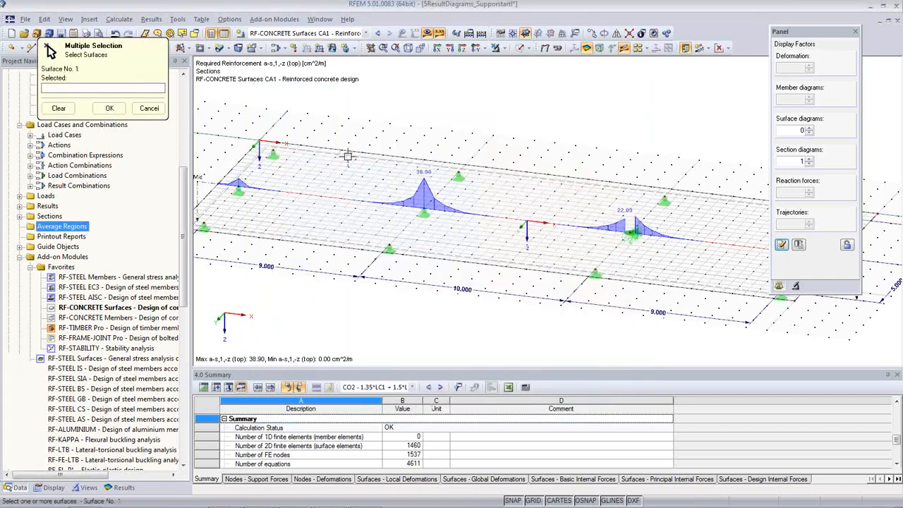
click(347, 156)
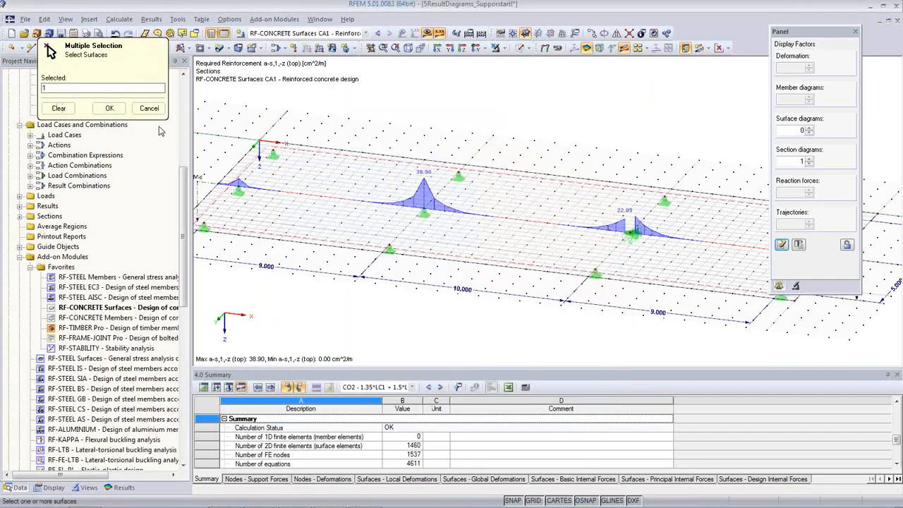
click(110, 109)
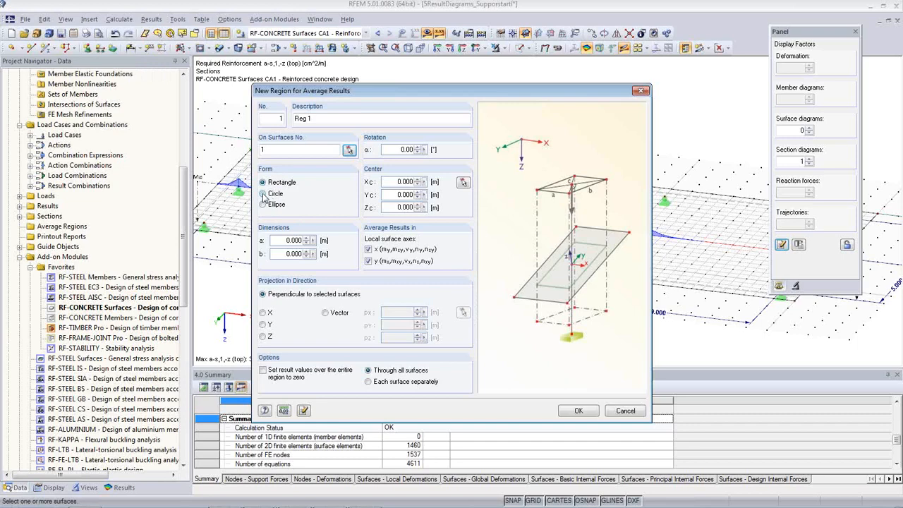
Step: Define the average region as a circle of radius 0.6 m centred on the rigid middle support at X 10 m, Y 6 m, and accept it
click(263, 194)
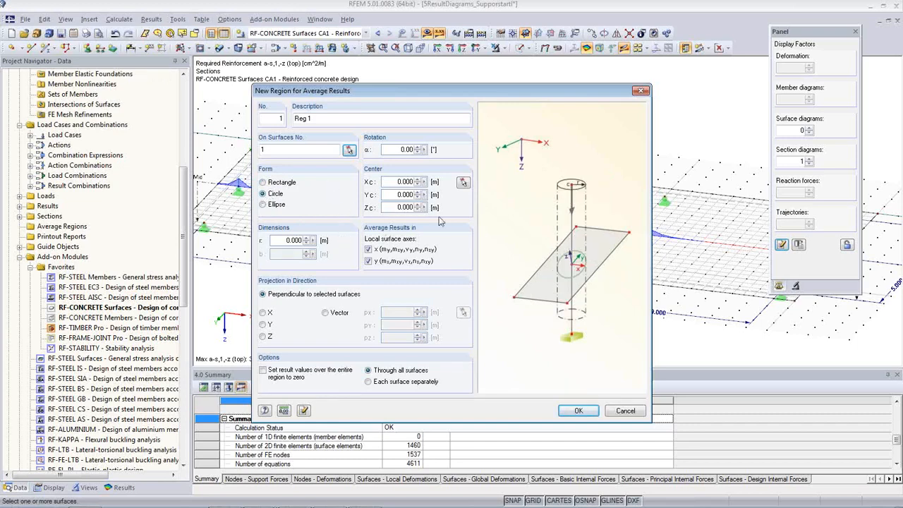
click(463, 183)
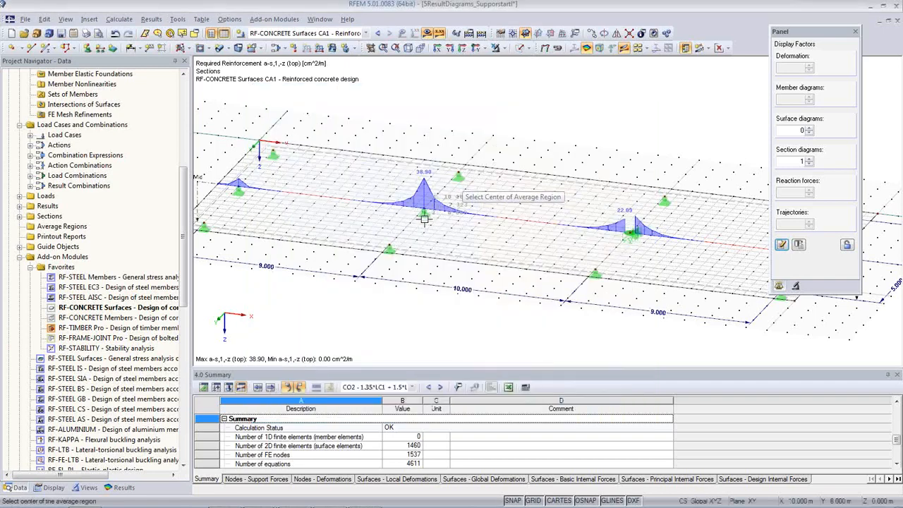
click(424, 210)
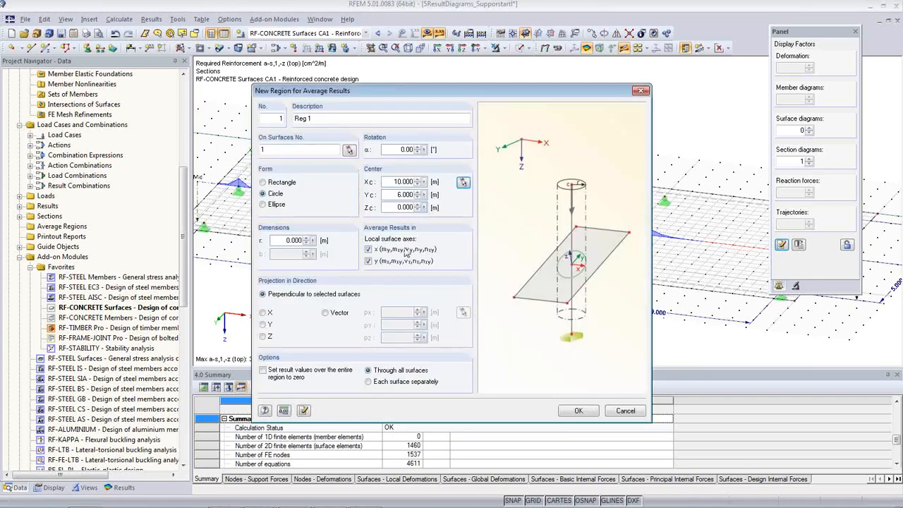
double_click(288, 241)
text(0.6)
click(578, 411)
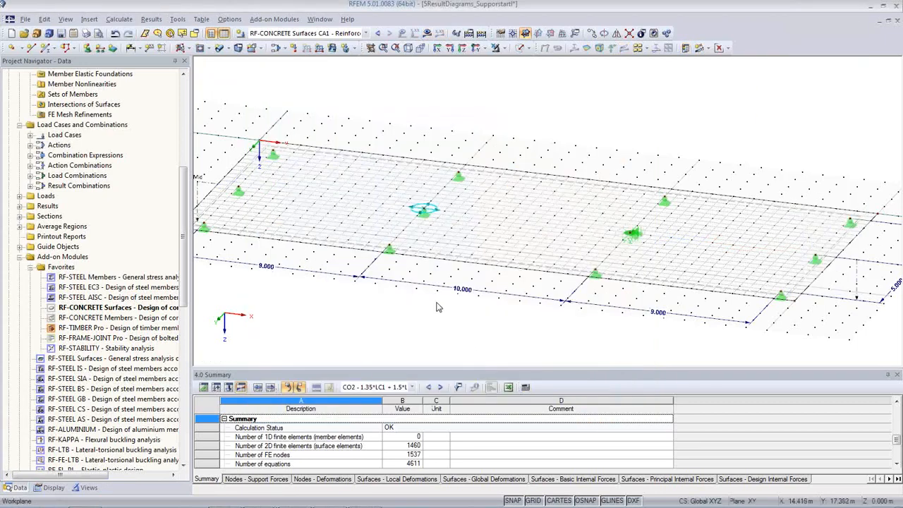
Step: Recalculate RF-CONCRETE Surfaces case CA1 with the average region and display the required top reinforcement a-s,1,-z
middle_drag(467, 304, 451, 287)
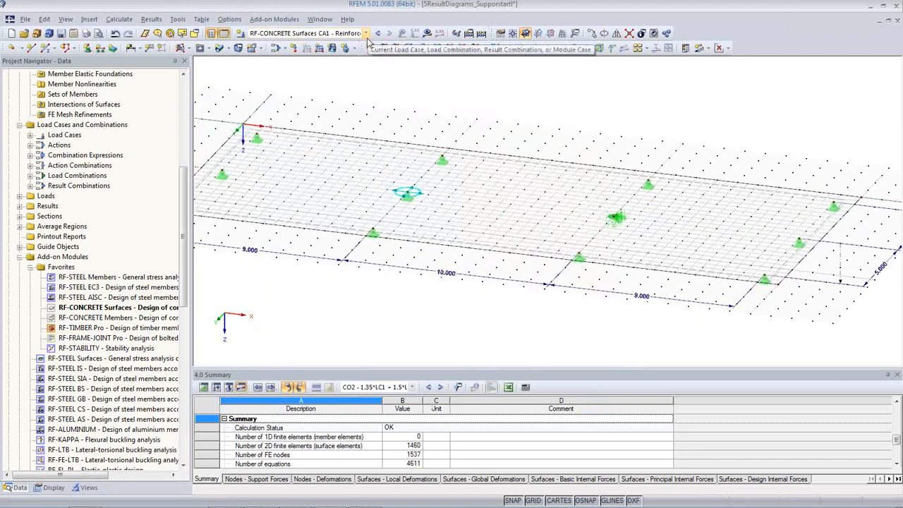
click(427, 33)
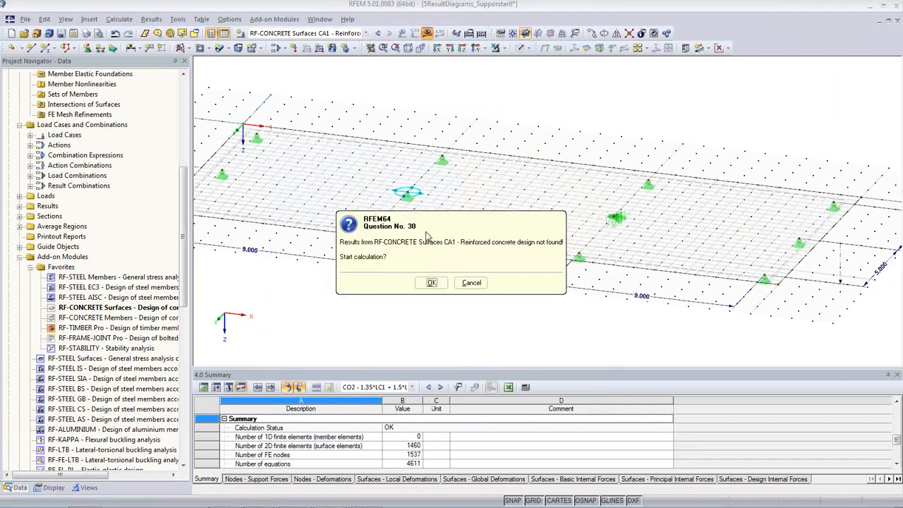
click(432, 283)
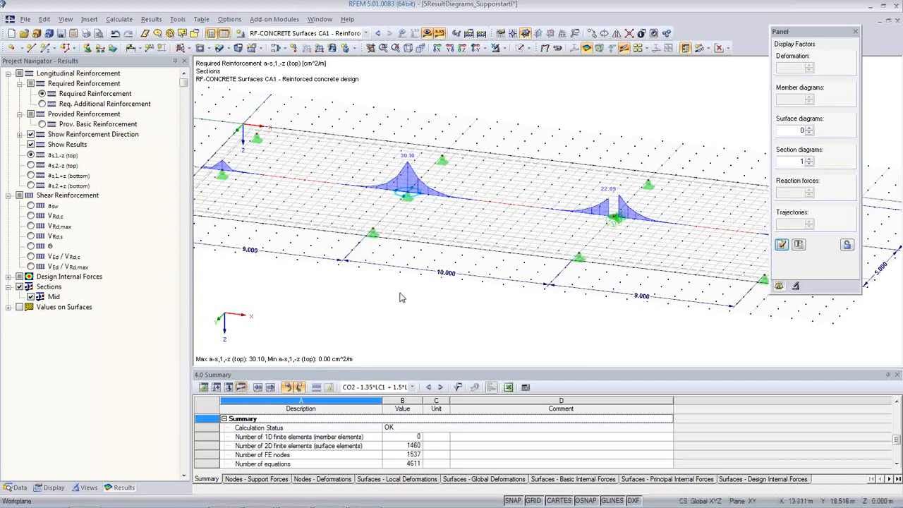
middle_drag(376, 293, 417, 299)
scroll(417, 298, down, 1)
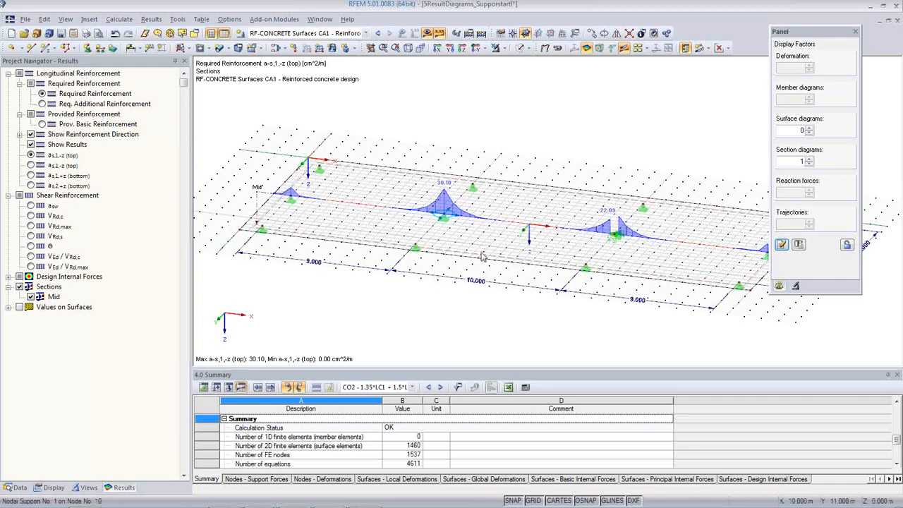
Step: Display the required top reinforcement in the second direction, a-s,2,-z, along the section
click(31, 166)
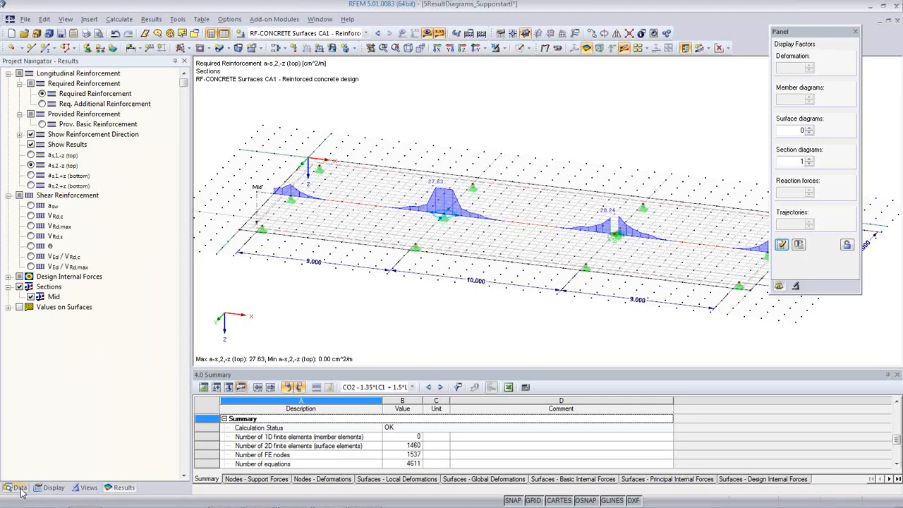
middle_drag(332, 286, 327, 260)
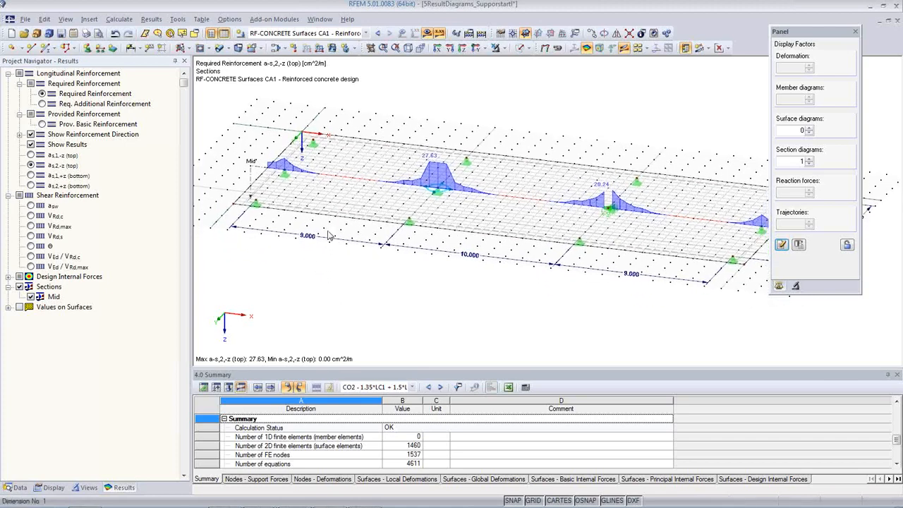
Step: Display the m-x section diagrams of CO2 with a section diagram factor of 0.5, and switch to load combination CO1
click(366, 33)
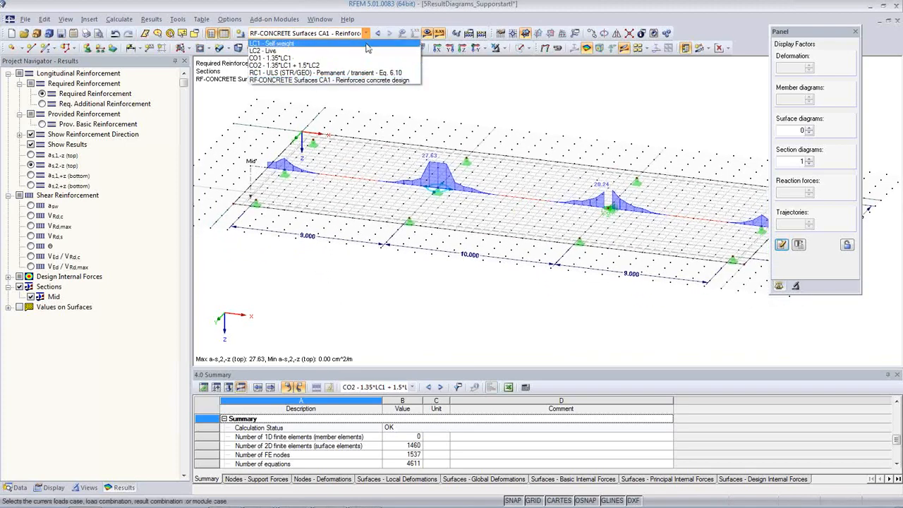
click(367, 65)
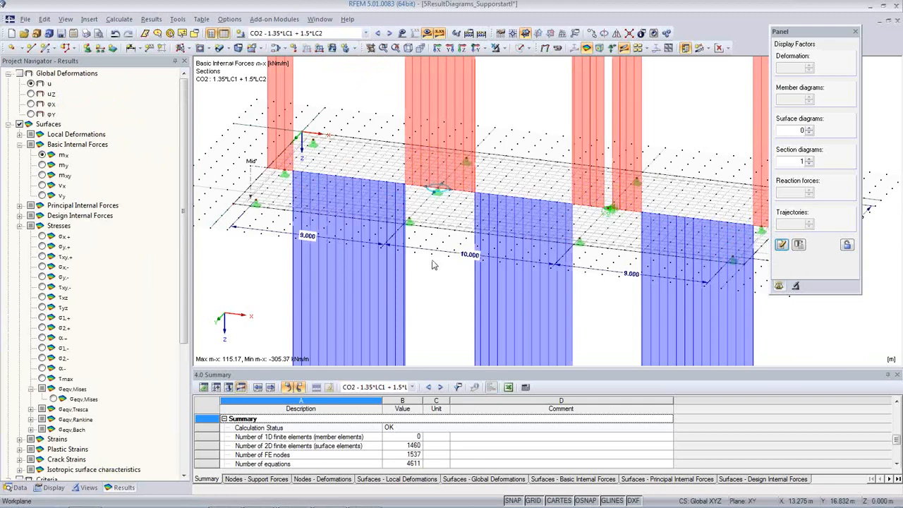
scroll(433, 265, down, 3)
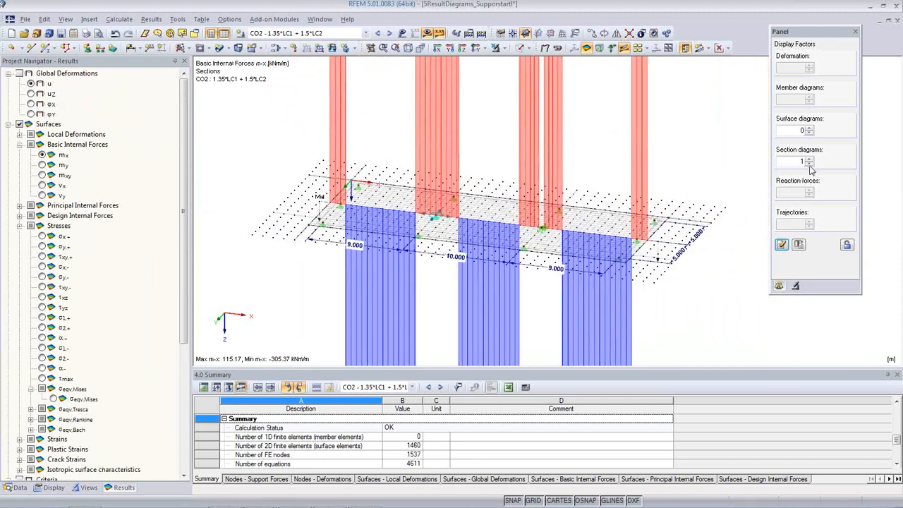
click(809, 165)
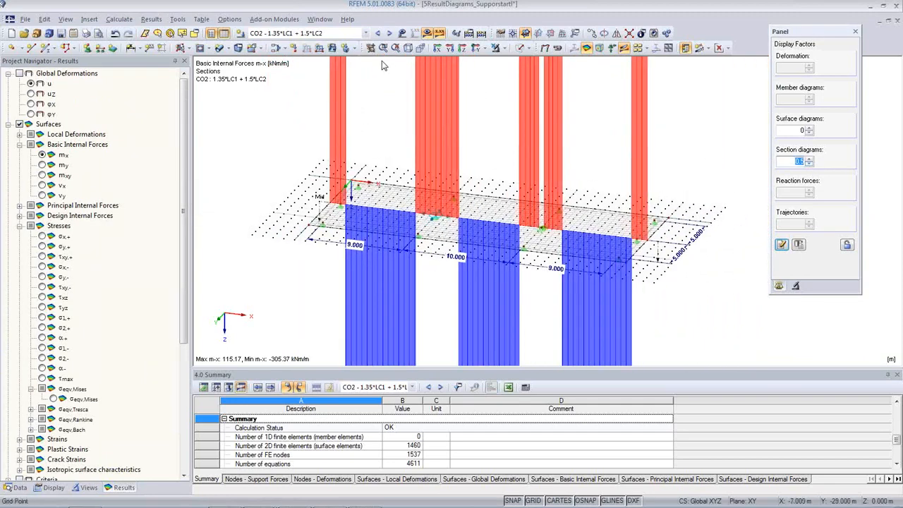
click(379, 33)
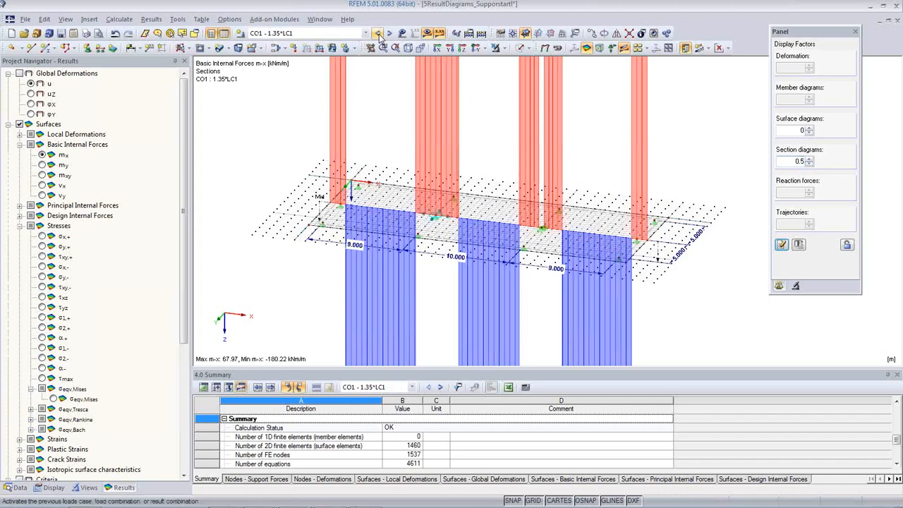
Step: Display the Sigma-x,+ surface stresses for load combination CO1
click(18, 488)
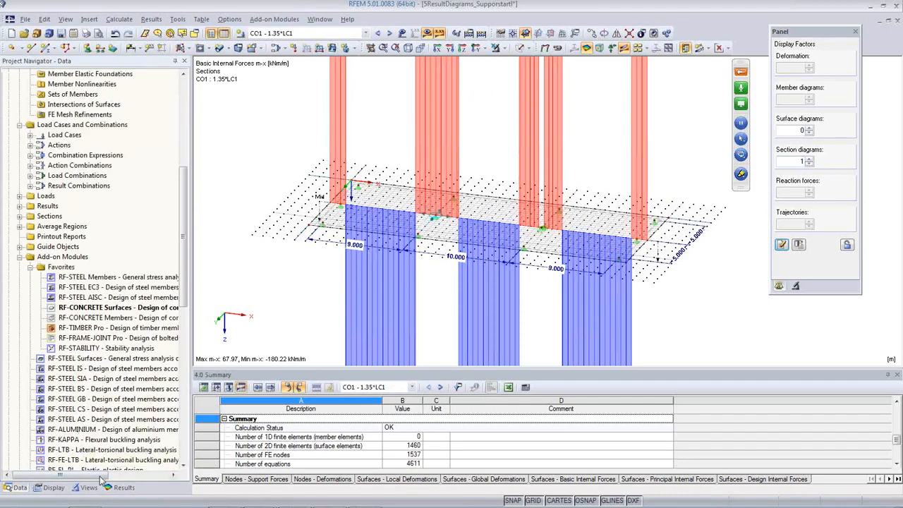
click(119, 488)
scroll(69, 321, down, 5)
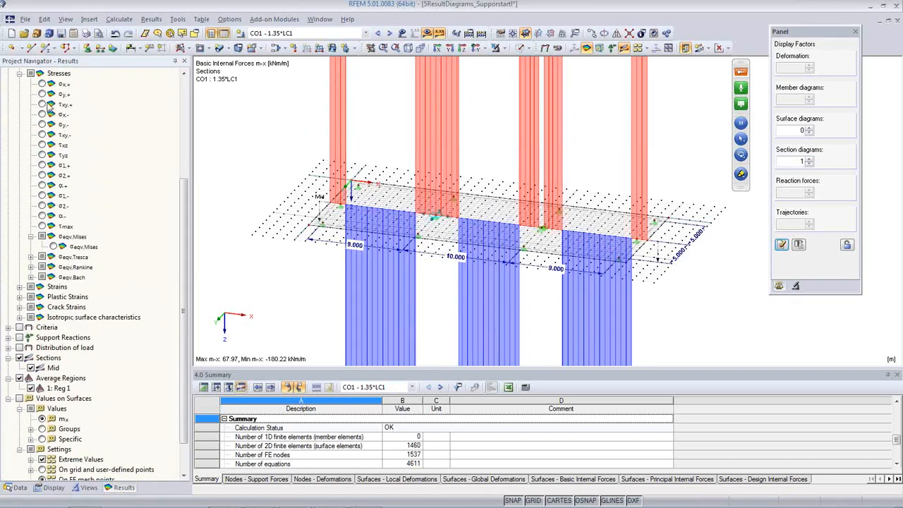
click(41, 83)
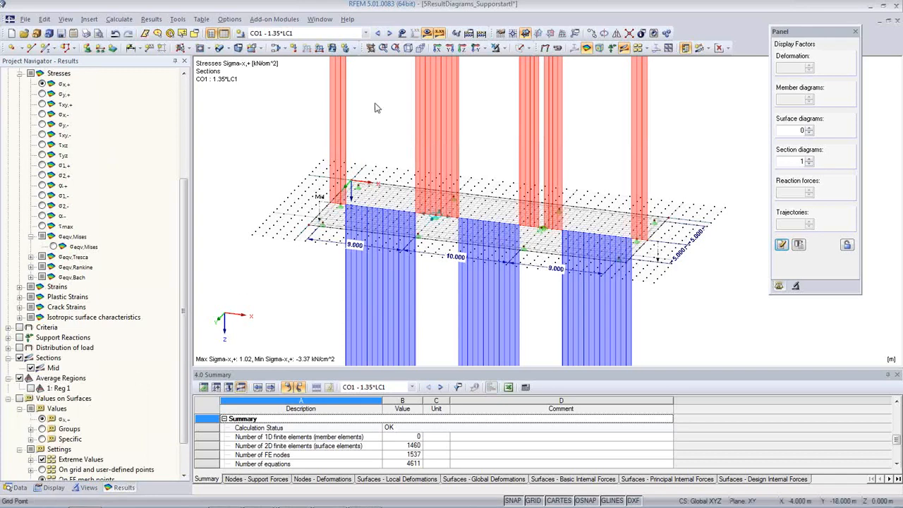
Step: Switch to load case LC1 - Self-weight and recalculate the model to obtain its results
click(364, 34)
click(347, 80)
scroll(525, 183, up, 1)
middle_drag(530, 184, 475, 172)
click(366, 33)
click(353, 42)
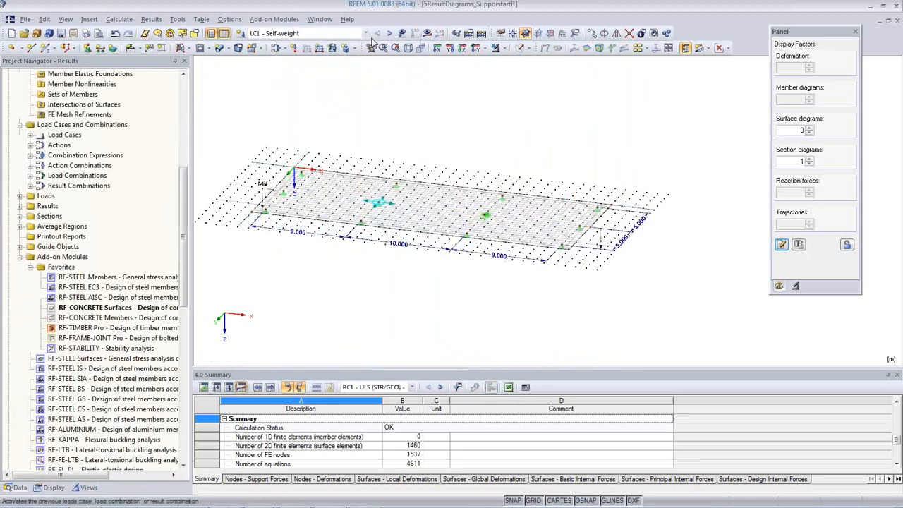
middle_drag(447, 167, 504, 165)
scroll(484, 205, up, 2)
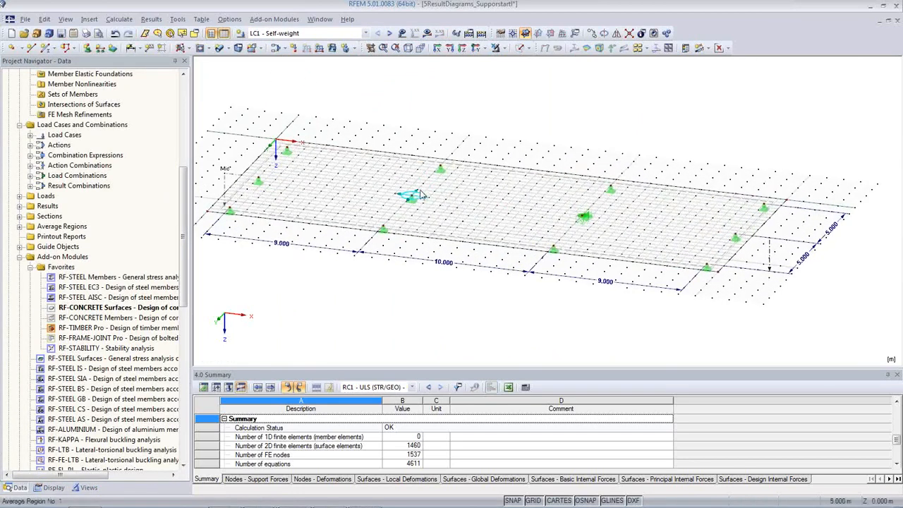
click(120, 19)
click(130, 32)
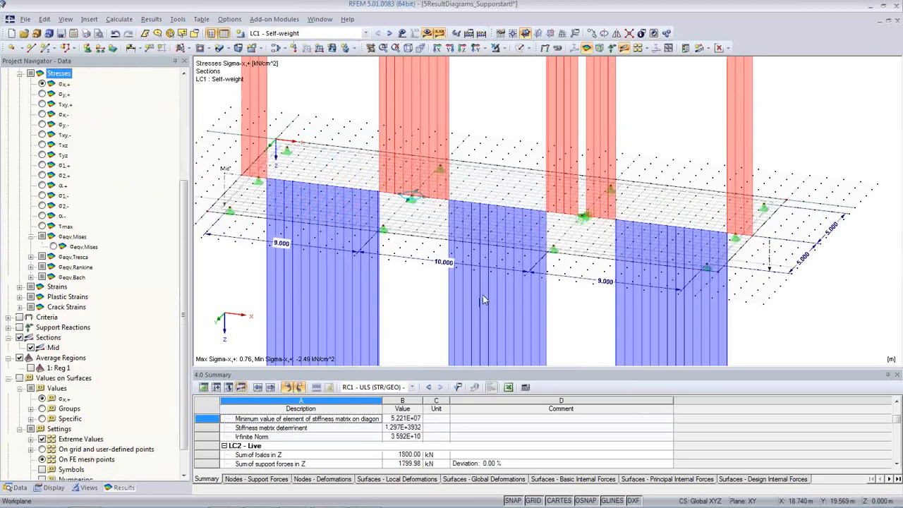
Step: Set the section diagram factor to 0 and inspect the Sigma-x,+ section values at the averaged support and the column support
scroll(449, 276, down, 2)
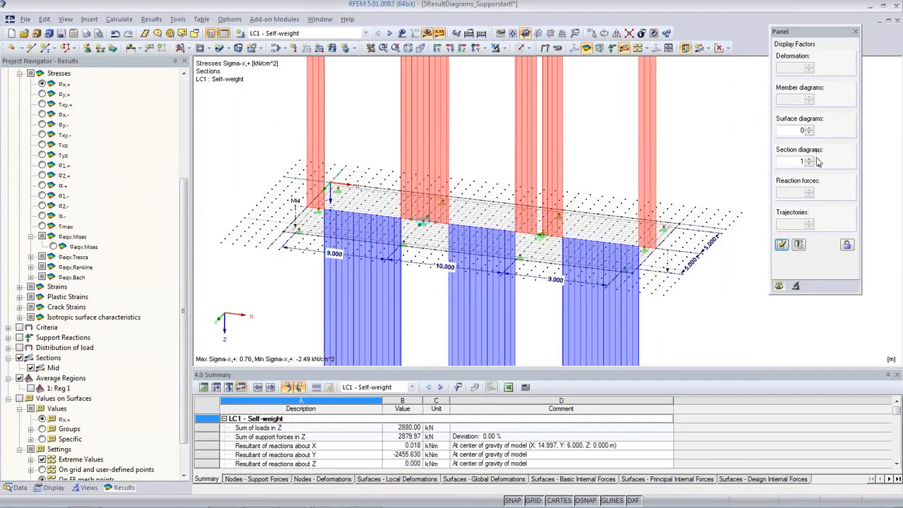
click(805, 161)
key(BackSpace)
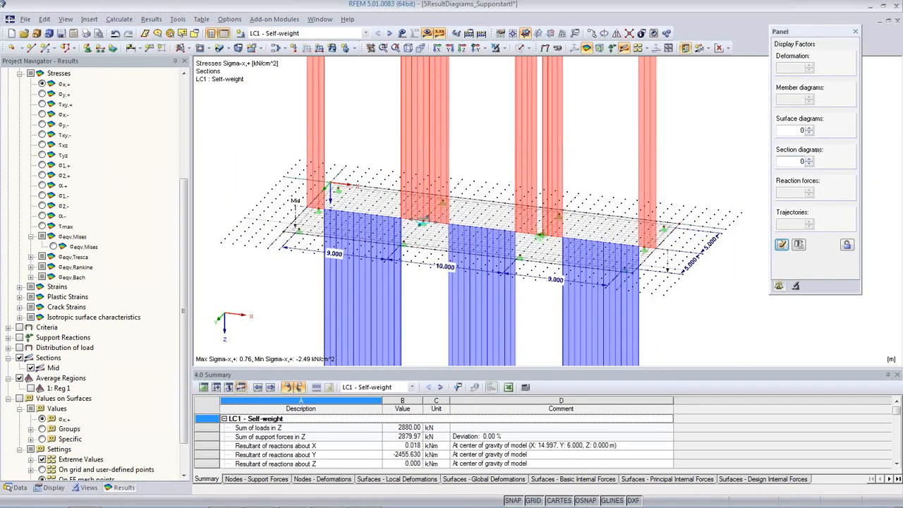
click(782, 245)
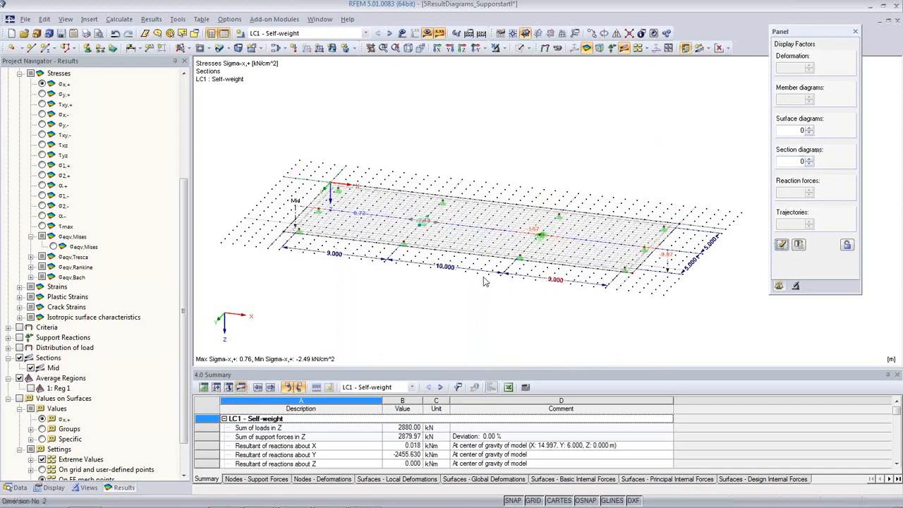
scroll(441, 231, up, 3)
scroll(449, 226, up, 5)
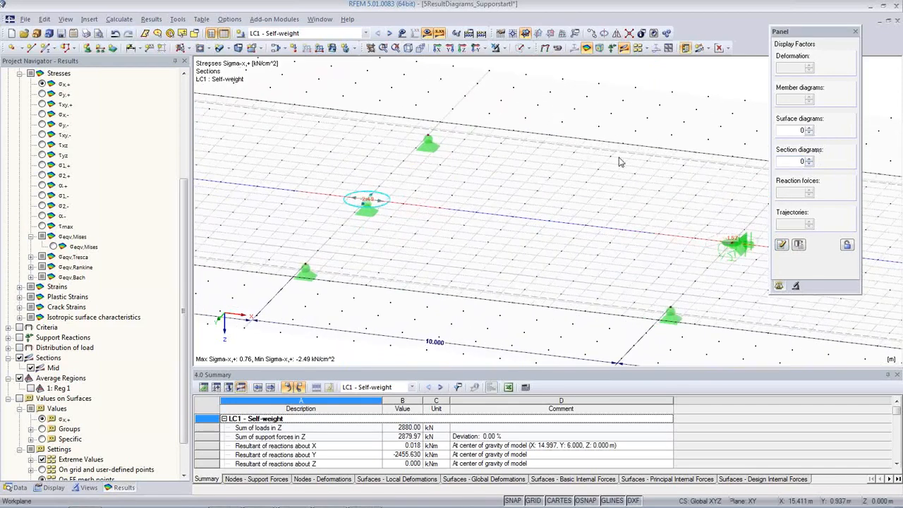
scroll(402, 182, down, 3)
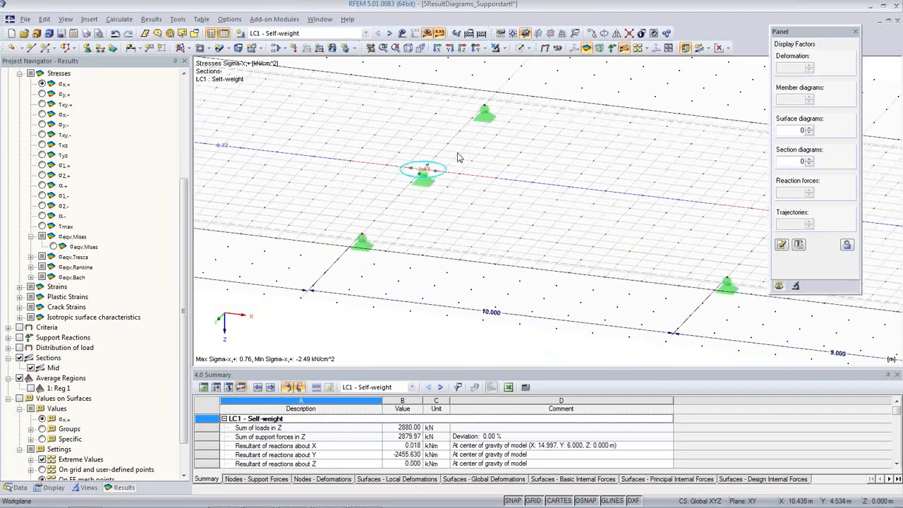
scroll(474, 183, down, 1)
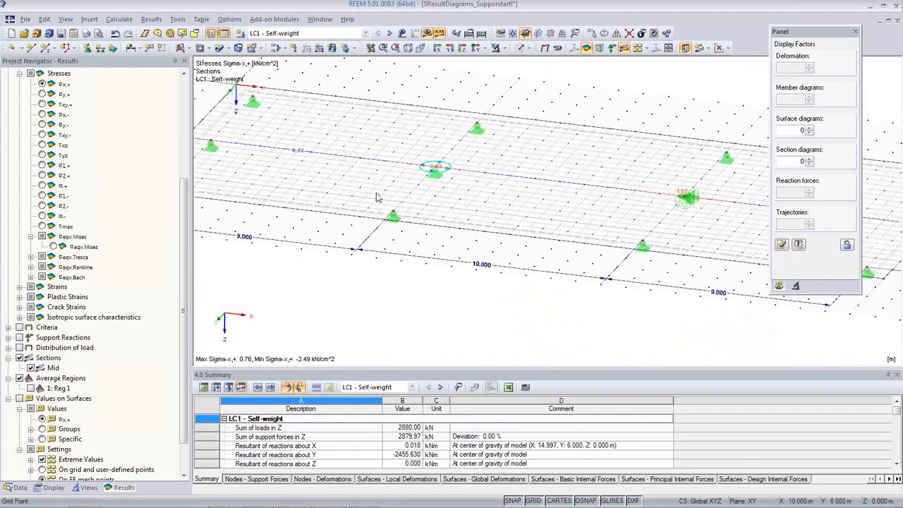
Step: Display the basic internal forces m-x for LC1 and set the section diagram factor to 0.125
scroll(180, 249, up, 5)
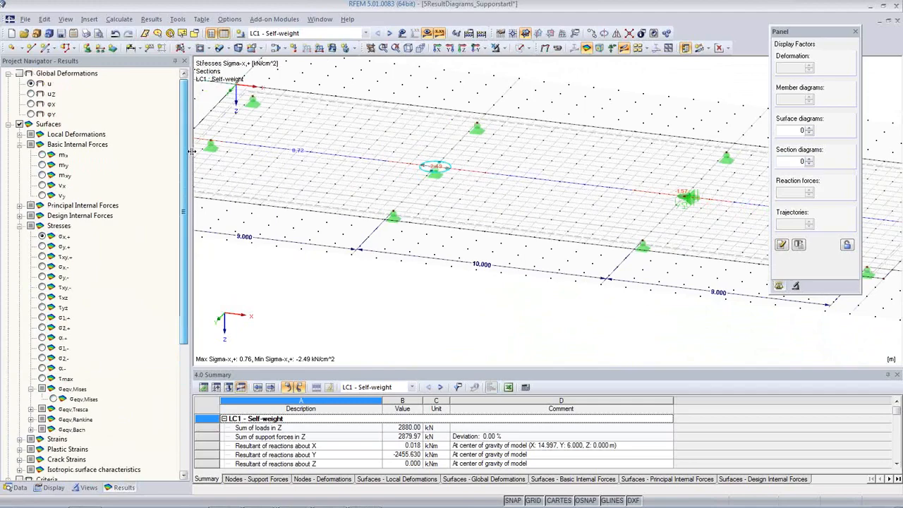
click(43, 155)
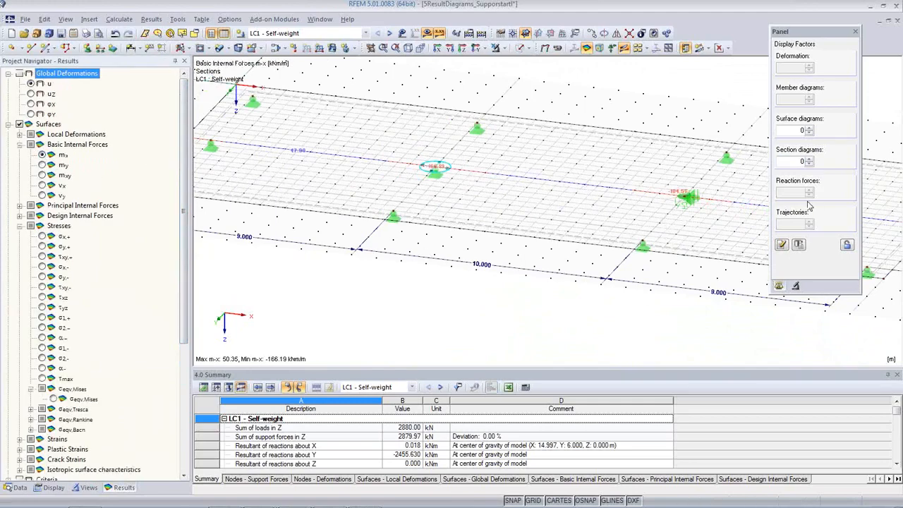
click(810, 161)
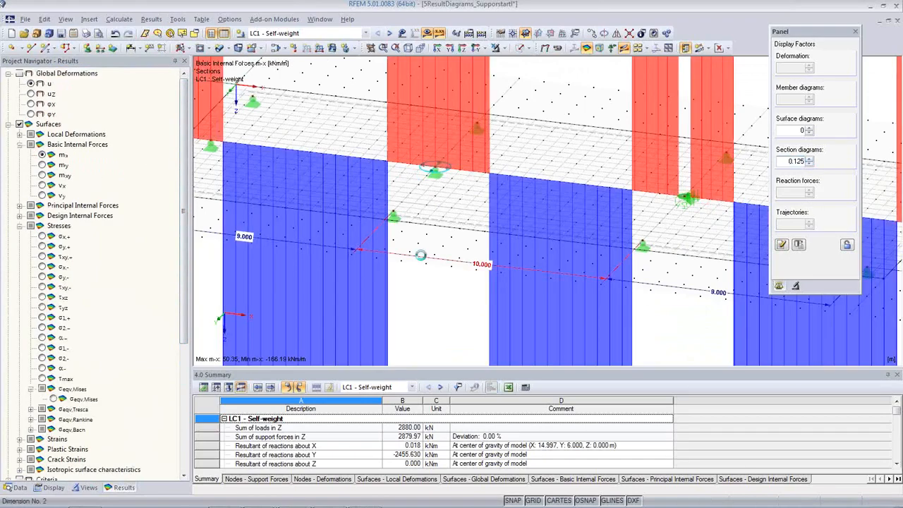
scroll(424, 258, down, 4)
scroll(425, 258, up, 2)
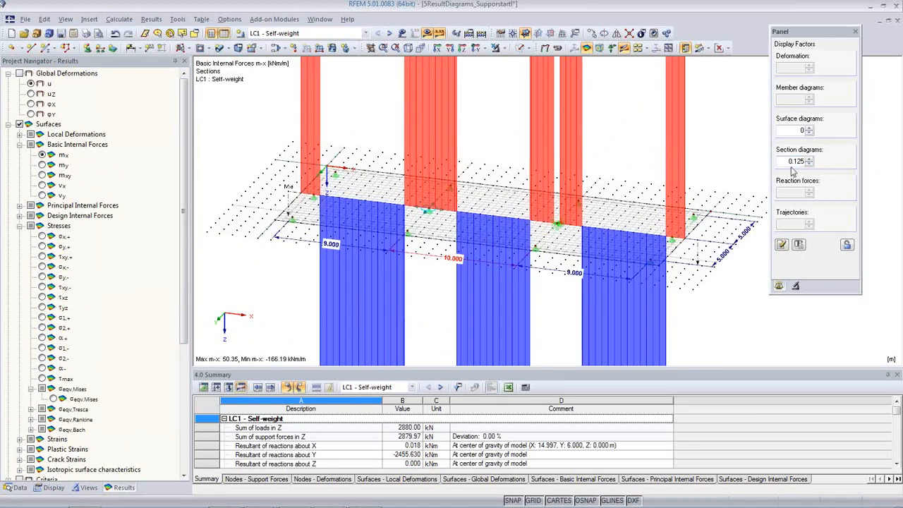
click(811, 130)
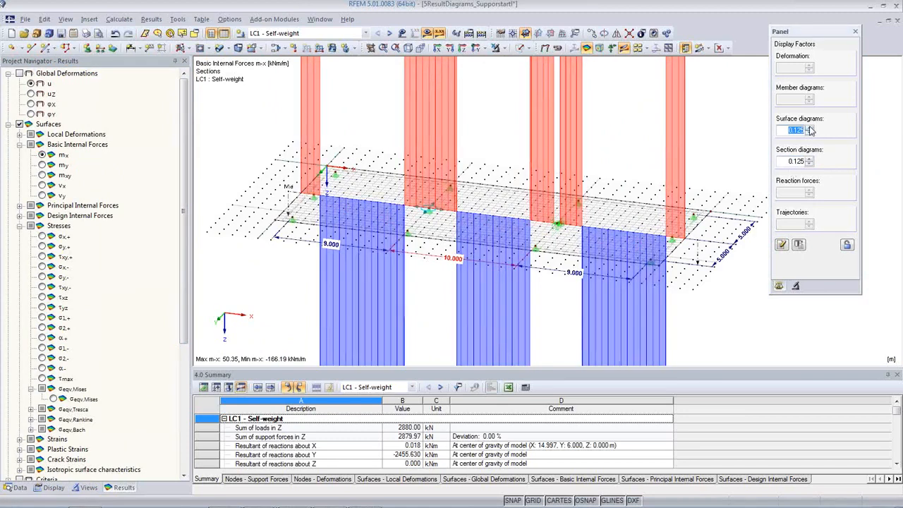
drag(788, 164, 813, 167)
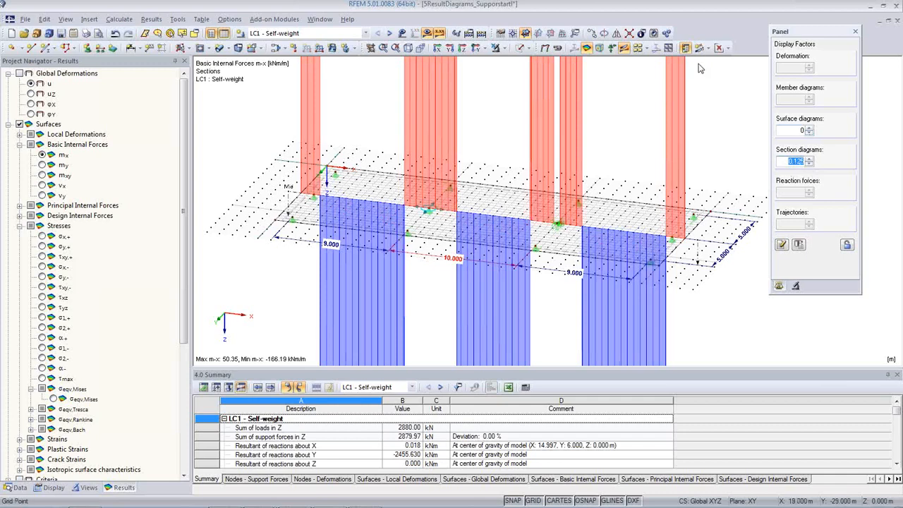
Step: Turn off the section results and focus on the circular average region at the rigid support
click(626, 48)
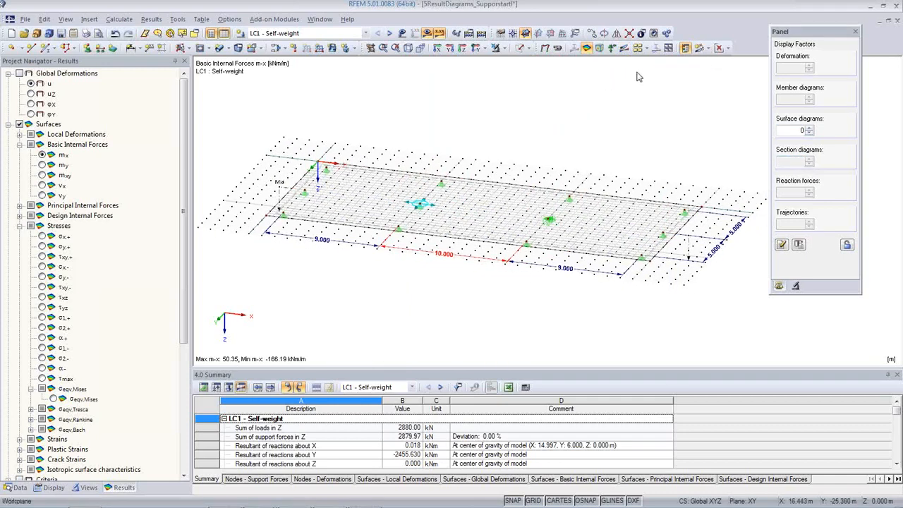
scroll(420, 220, up, 5)
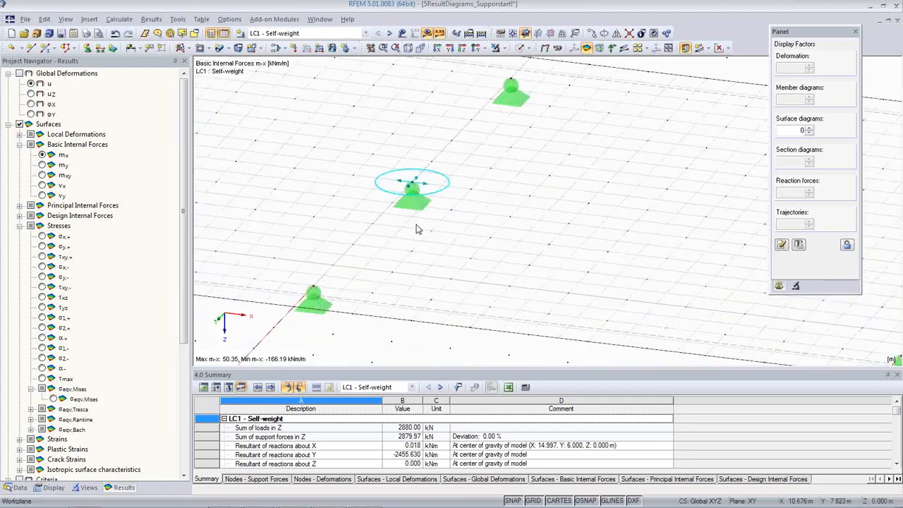
Step: Display the basic internal forces m-x on the slab as isobands and centre the two interior support lines
scroll(416, 229, down, 3)
click(724, 48)
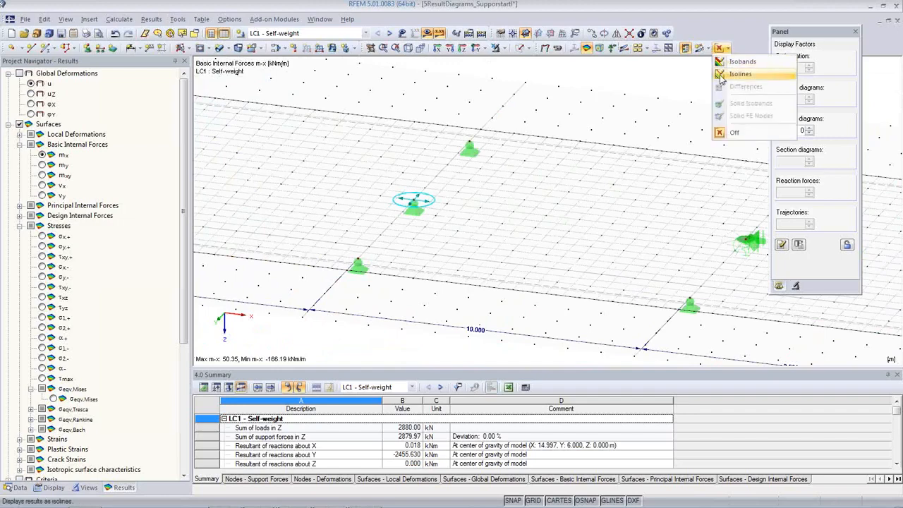
click(723, 63)
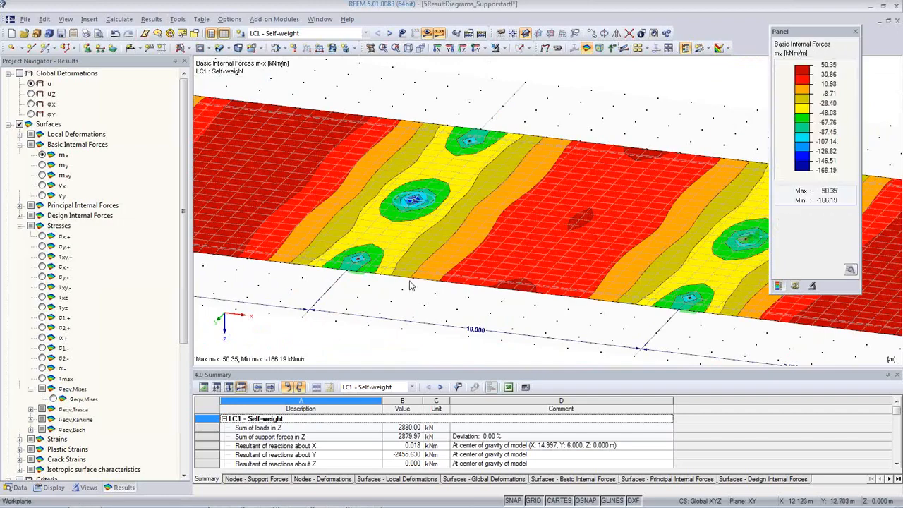
middle_drag(546, 233, 464, 210)
scroll(464, 210, up, 1)
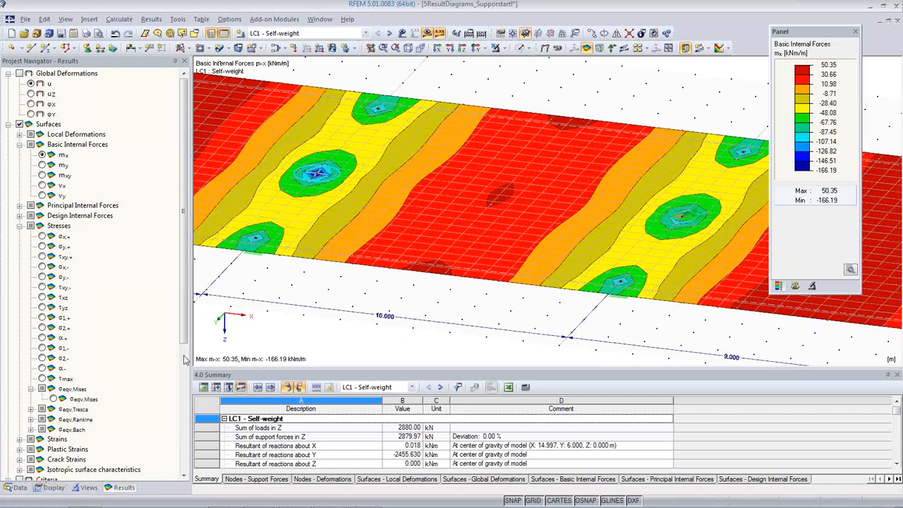
Step: Expand the Average Regions entries in the model data and display settings, and turn off the display of average regions
click(17, 488)
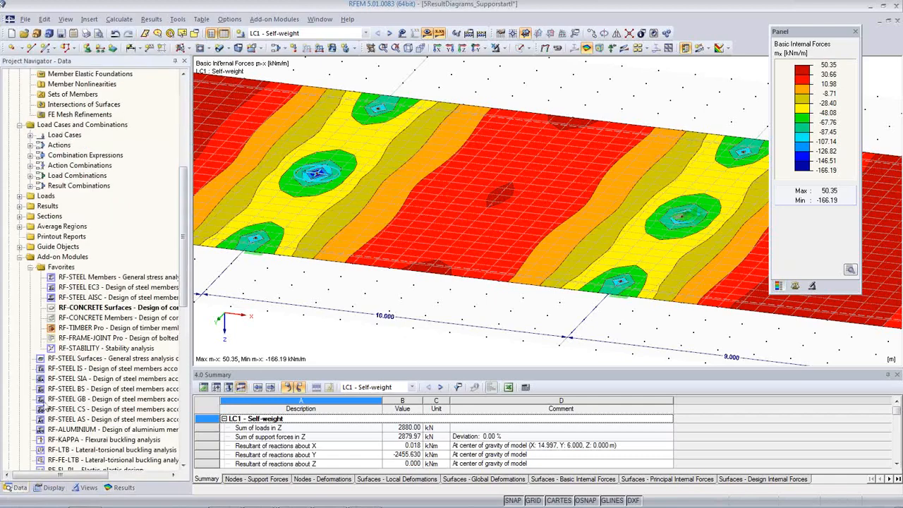
click(21, 226)
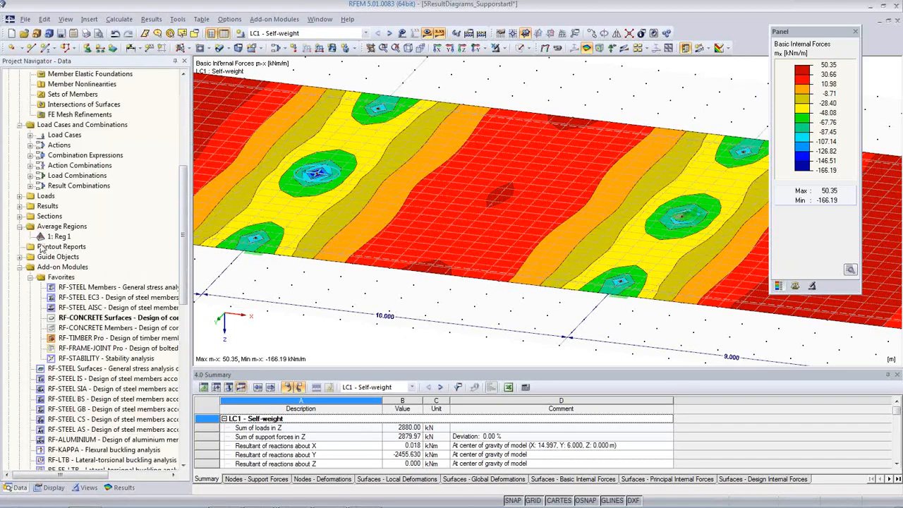
click(57, 489)
scroll(90, 336, down, 5)
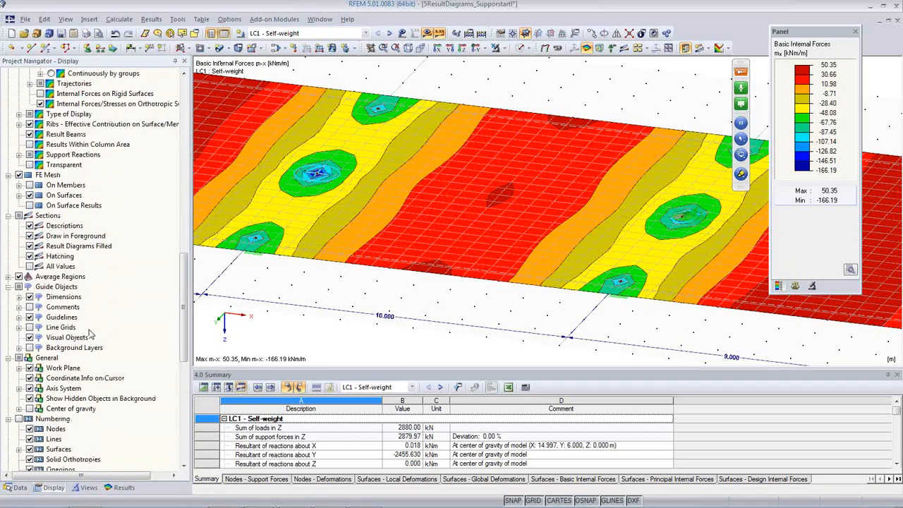
scroll(89, 332, down, 1)
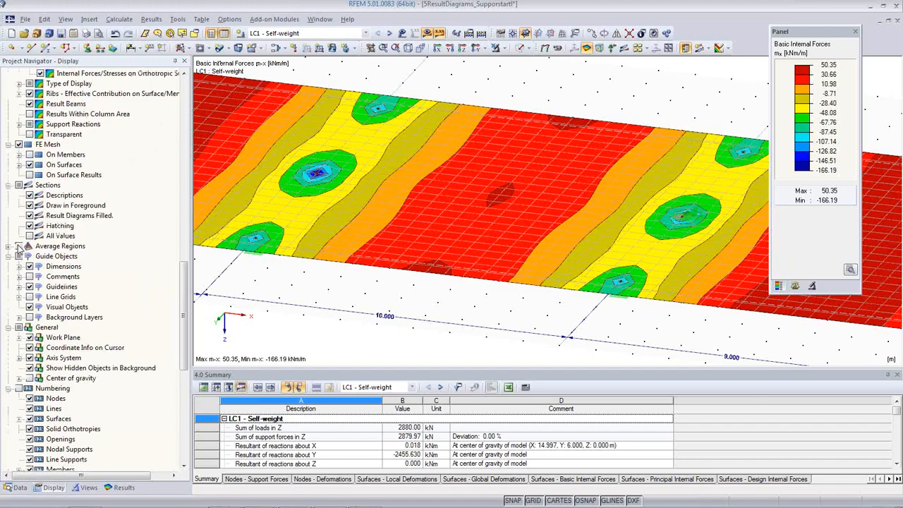
click(8, 246)
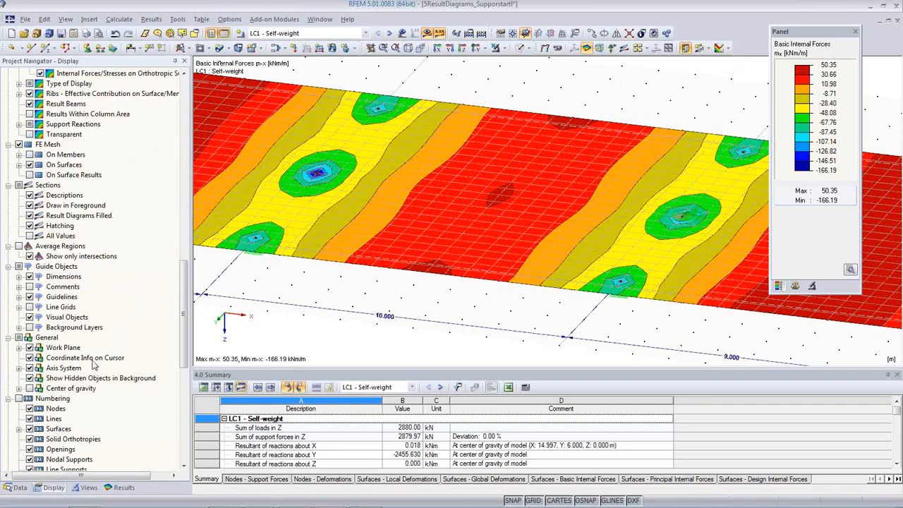
scroll(94, 362, down, 1)
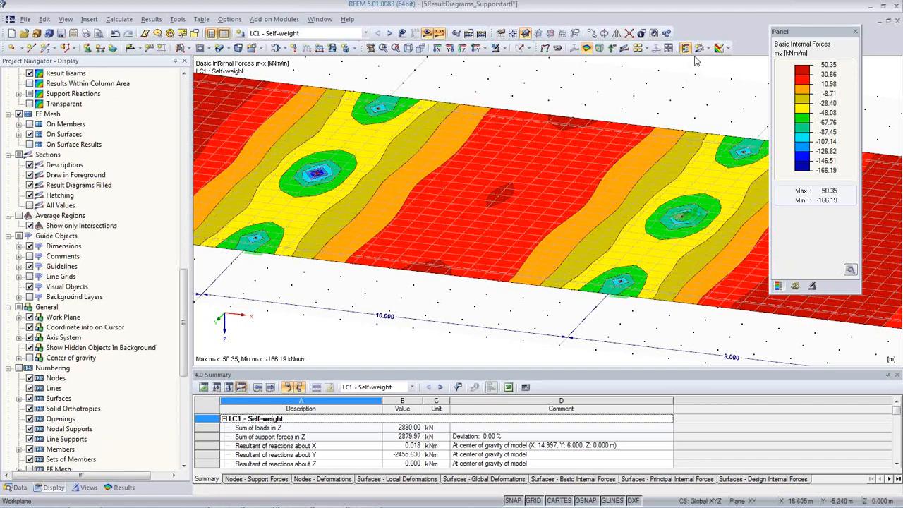
Step: Show the section results on the slab again with a section diagram factor of 1
click(624, 47)
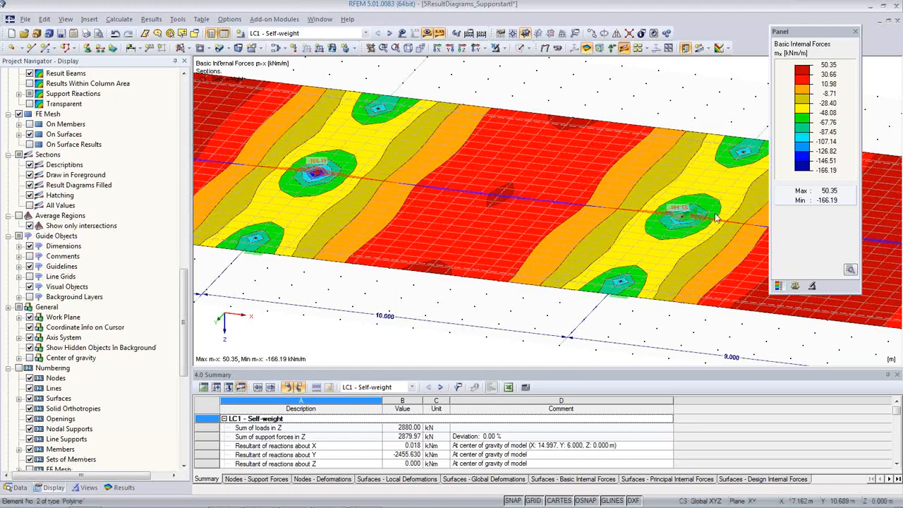
click(795, 286)
click(810, 159)
middle_drag(547, 290, 515, 286)
scroll(515, 285, down, 2)
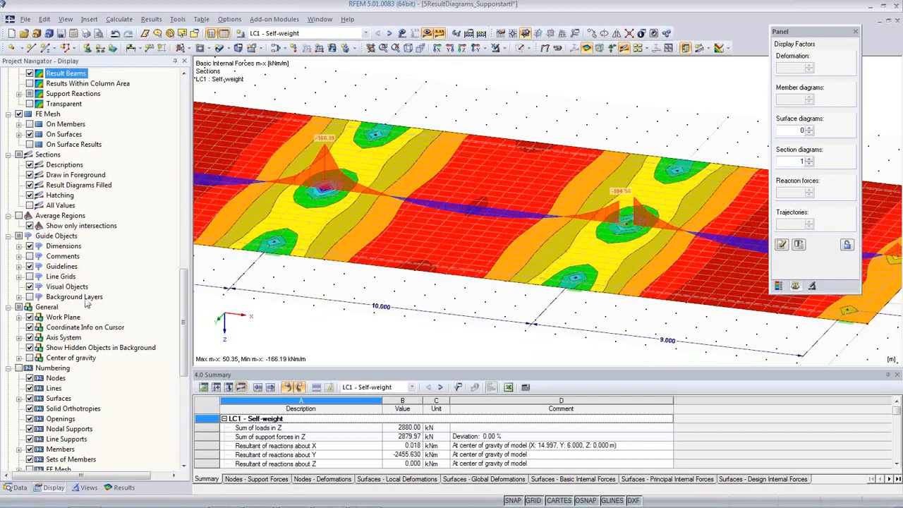
Step: Toggle the display of average regions on and off and examine the m-x results around the interior supports
click(27, 219)
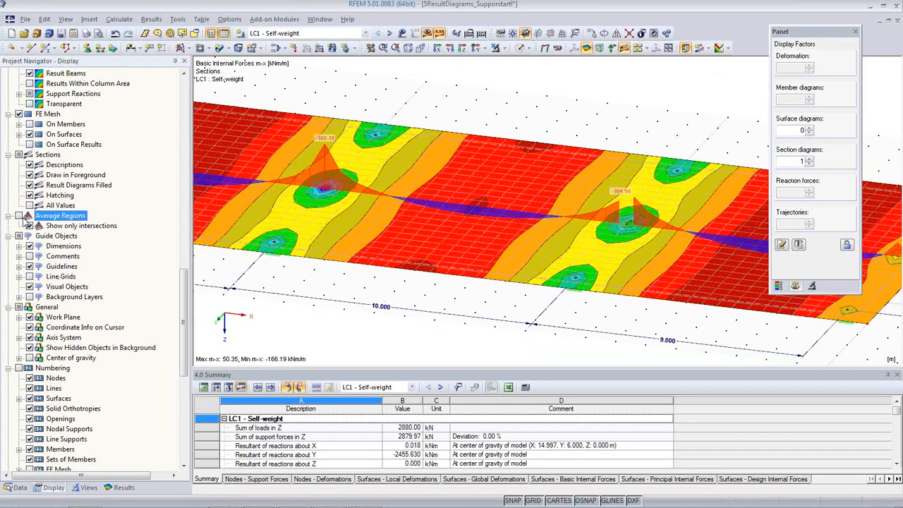
click(20, 216)
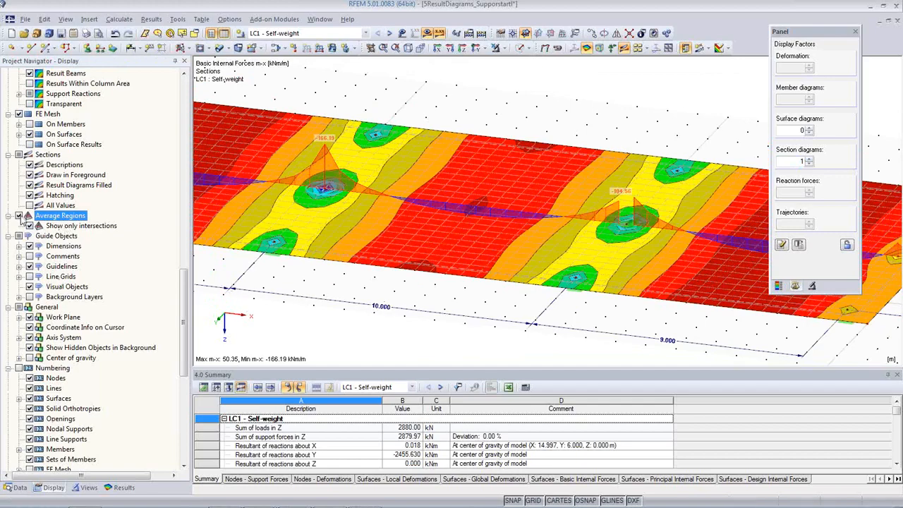
middle_drag(352, 265, 419, 241)
scroll(281, 295, down, 2)
middle_drag(296, 295, 434, 274)
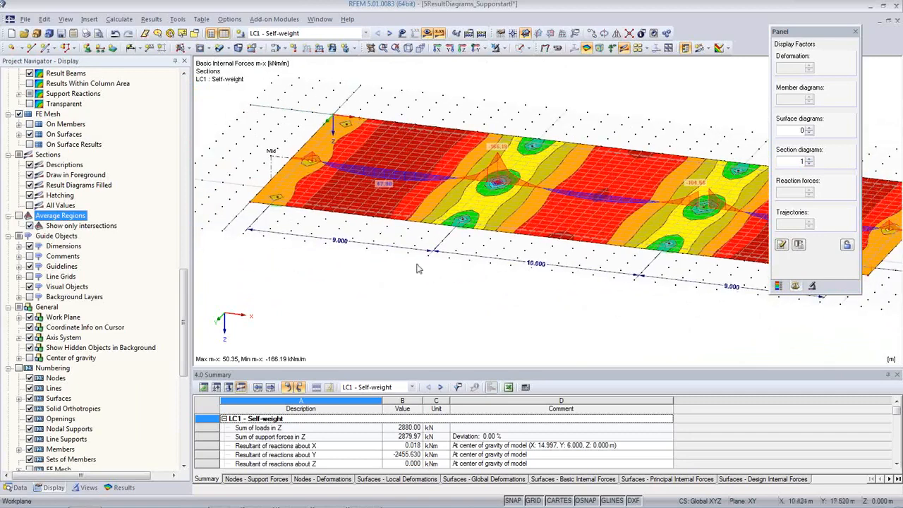
Step: Copy the section Mid to both longitudinal edges of the slab
scroll(433, 273, down, 1)
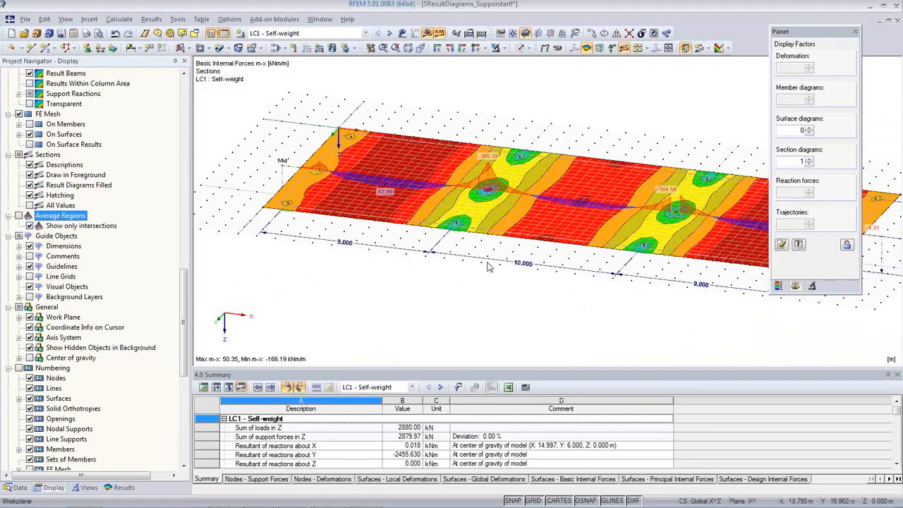
middle_drag(497, 265, 444, 256)
scroll(445, 257, down, 1)
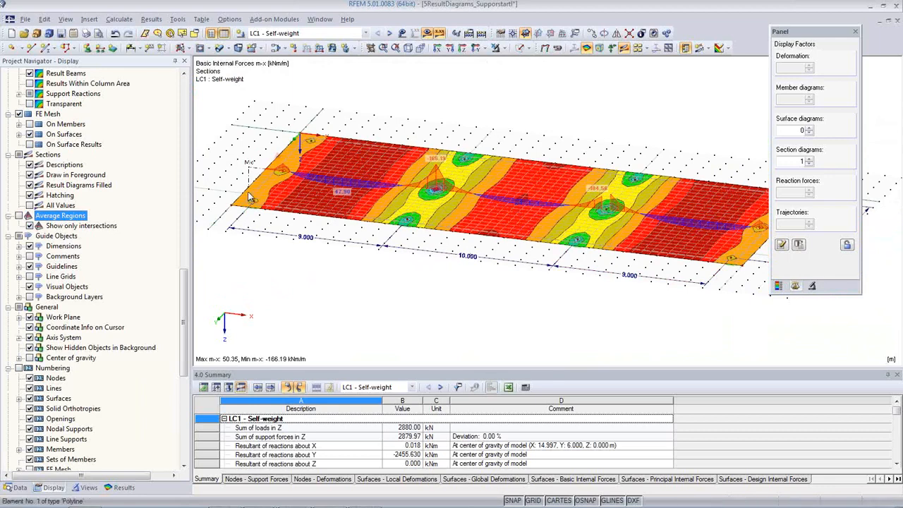
scroll(255, 176, up, 2)
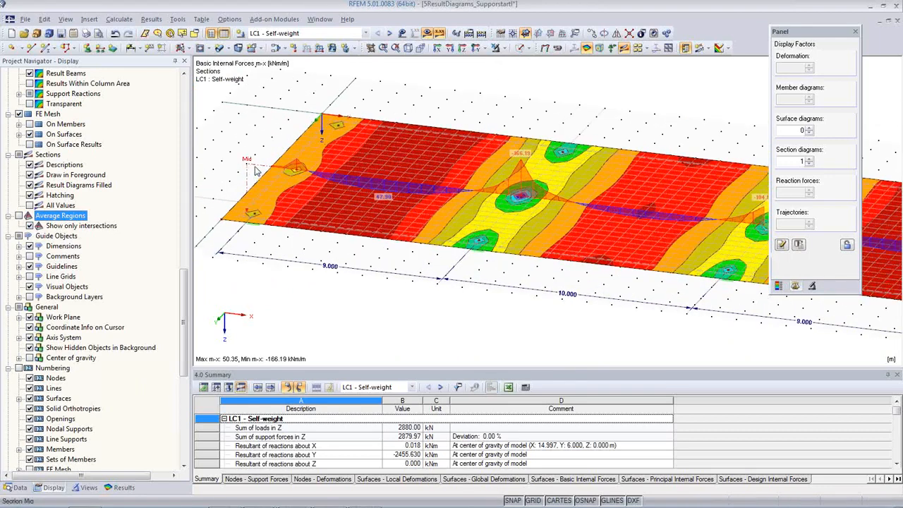
click(256, 171)
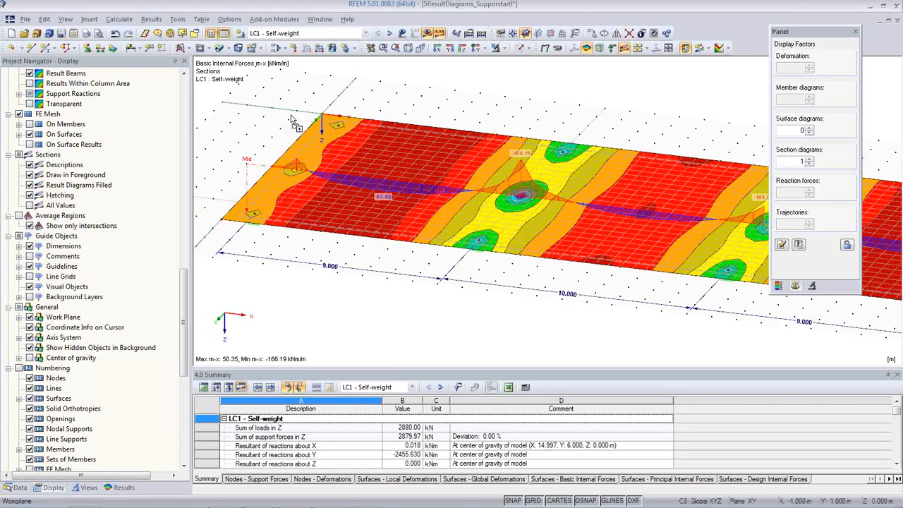
ctrl+drag(298, 113, 298, 113)
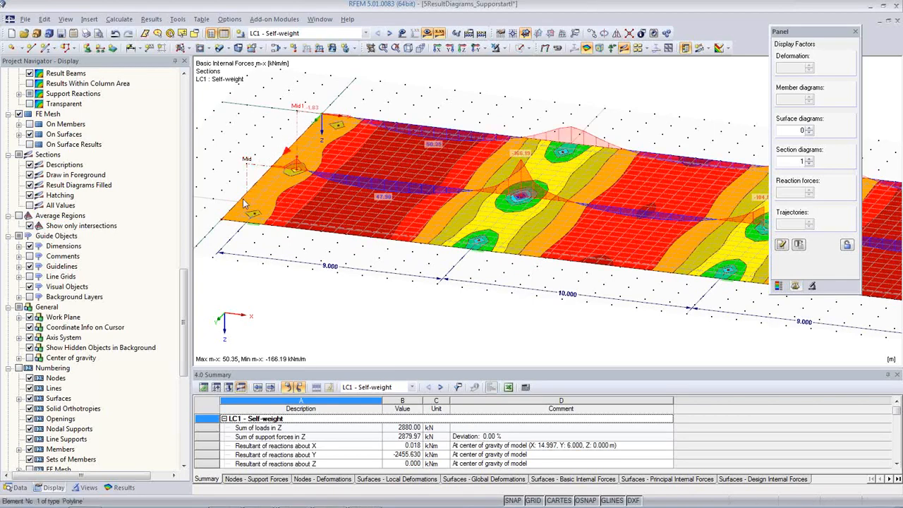
ctrl+drag(253, 166, 300, 224)
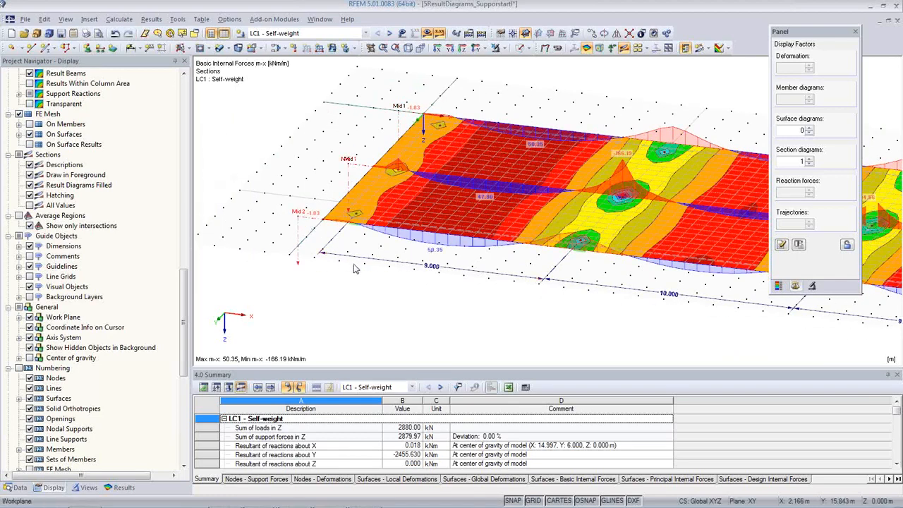
Step: Create a section across the slab along the first interior support line, from (10, 14, 0) to (10, -2, 0) m
scroll(291, 226, down, 3)
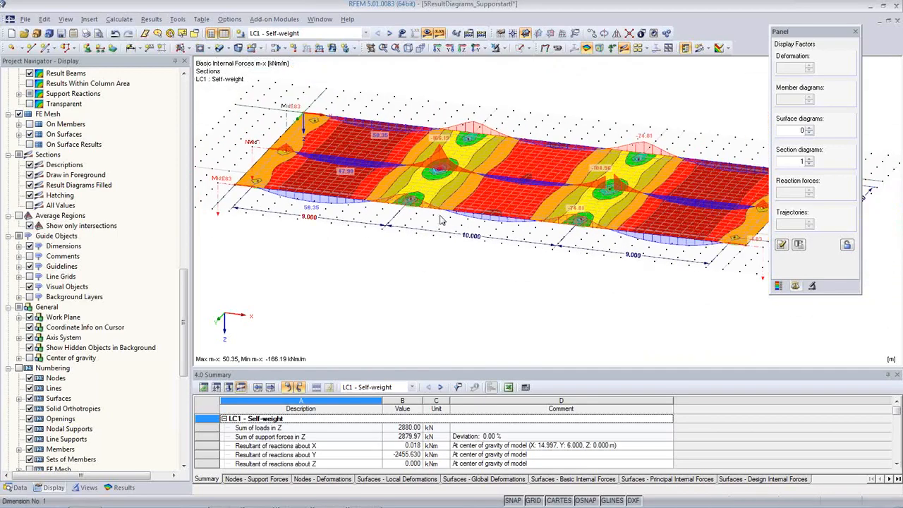
click(701, 51)
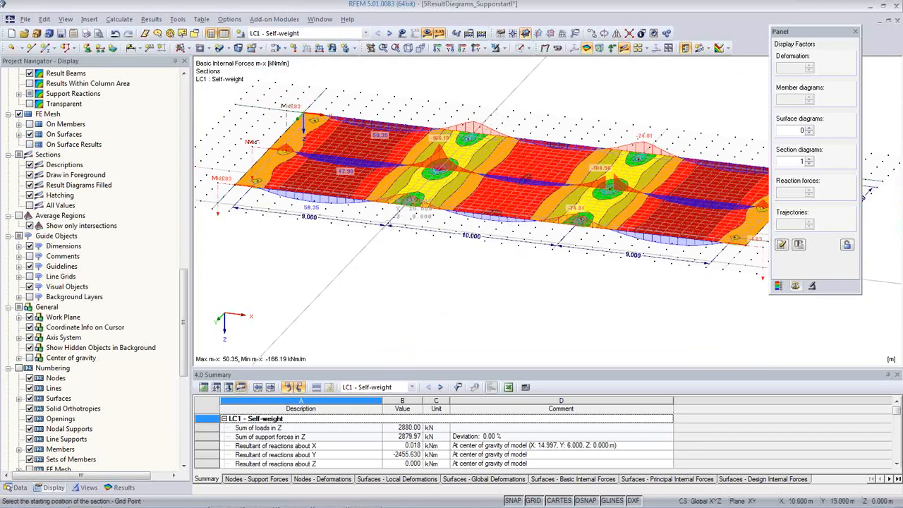
click(388, 224)
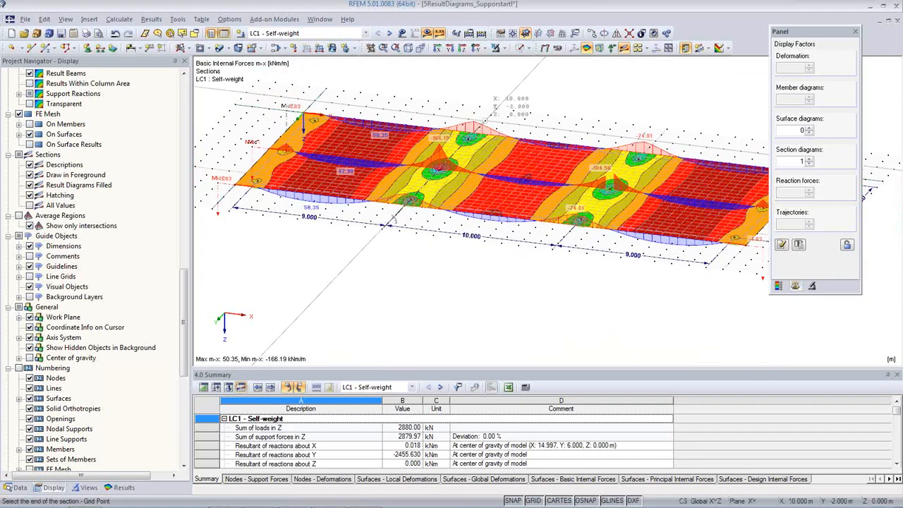
click(492, 126)
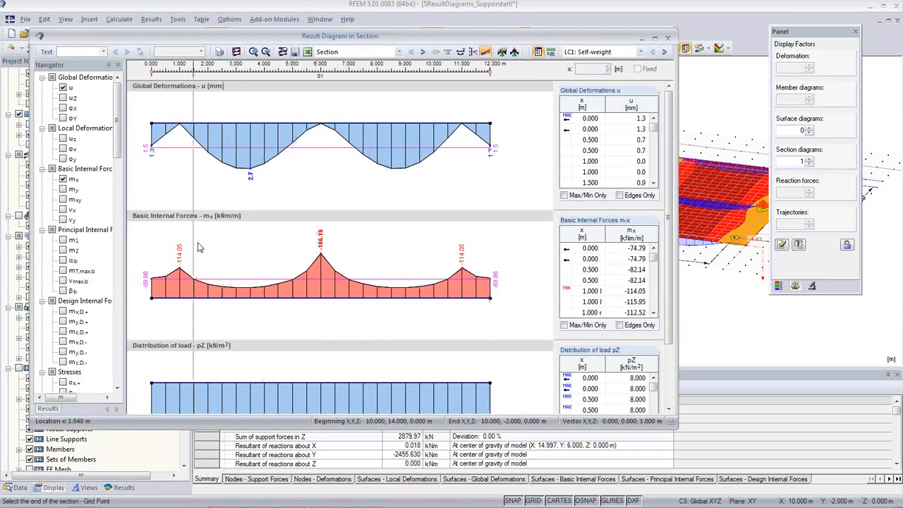
scroll(361, 293, down, 3)
scroll(362, 297, up, 3)
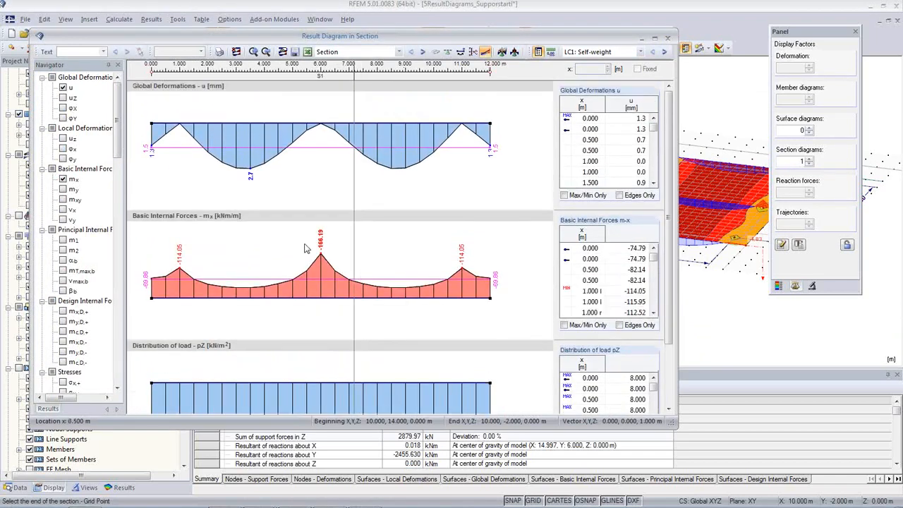
Step: Save the transverse section under the name A and close its result diagram
click(295, 51)
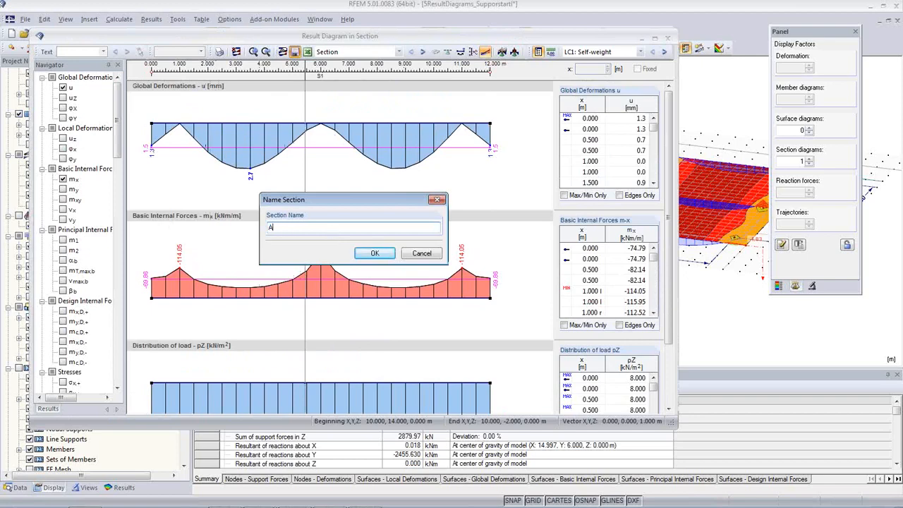
click(368, 254)
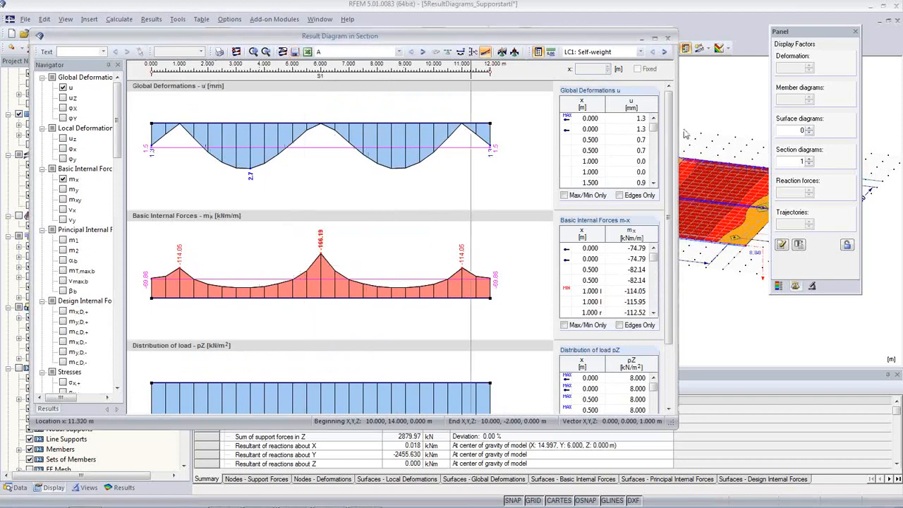
click(669, 39)
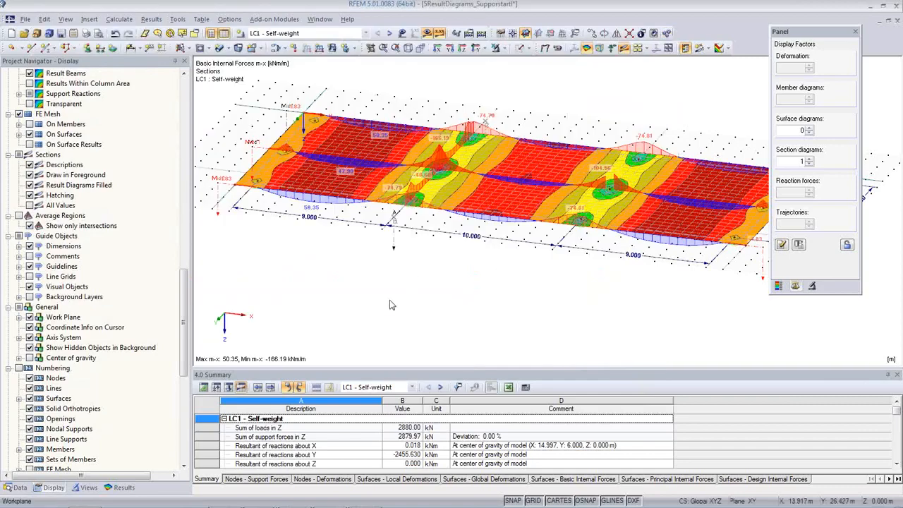
Step: Try to copy section A directly in the model to another position along the slab
ctrl+middle_drag(417, 261, 437, 239)
scroll(394, 228, up, 4)
scroll(393, 220, down, 3)
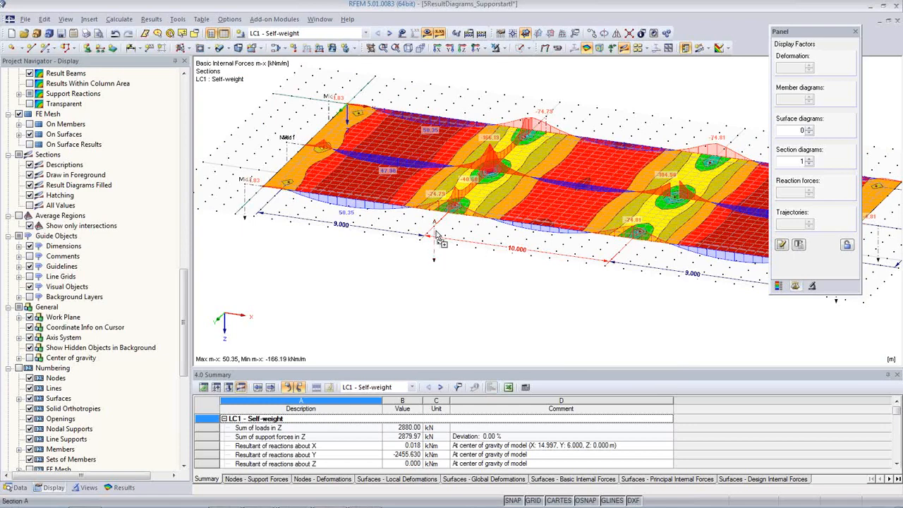
click(269, 209)
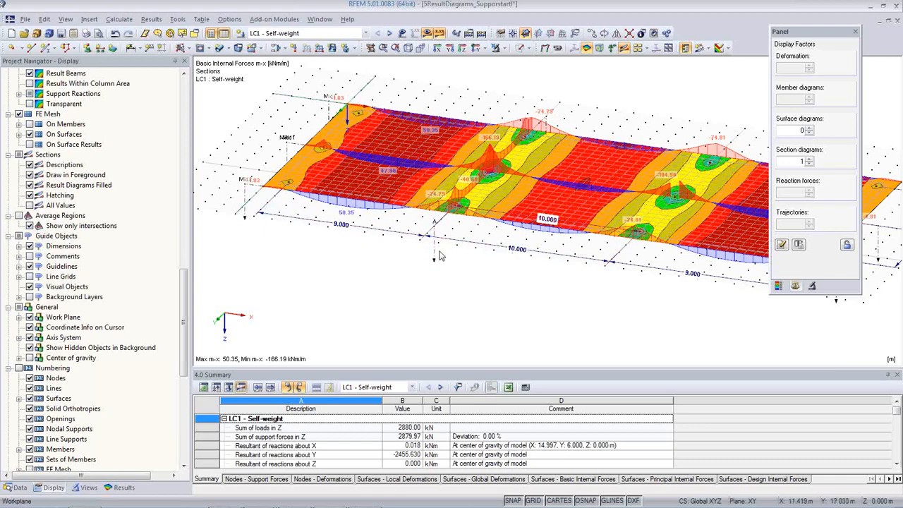
Step: Copy section A once by -9 m in X to the slab's end support line, picking the displacement vector in the model
scroll(440, 244, up, 2)
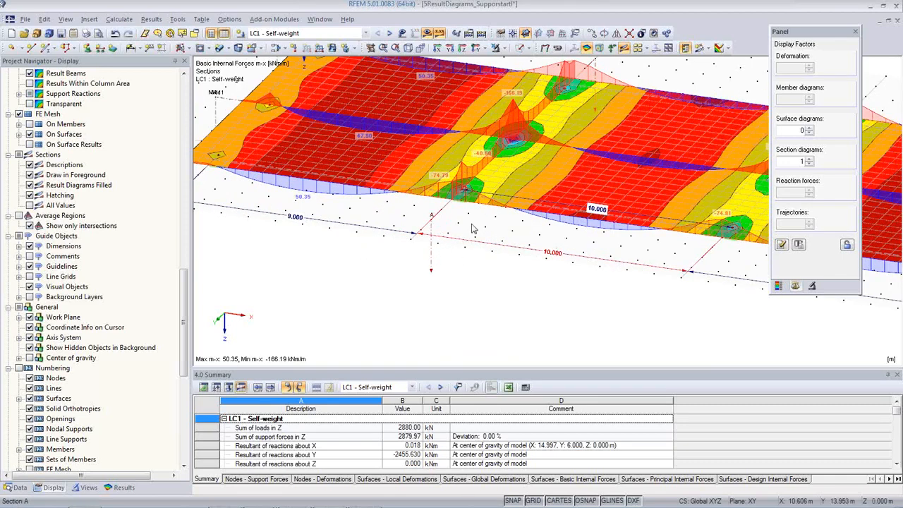
scroll(434, 244, up, 2)
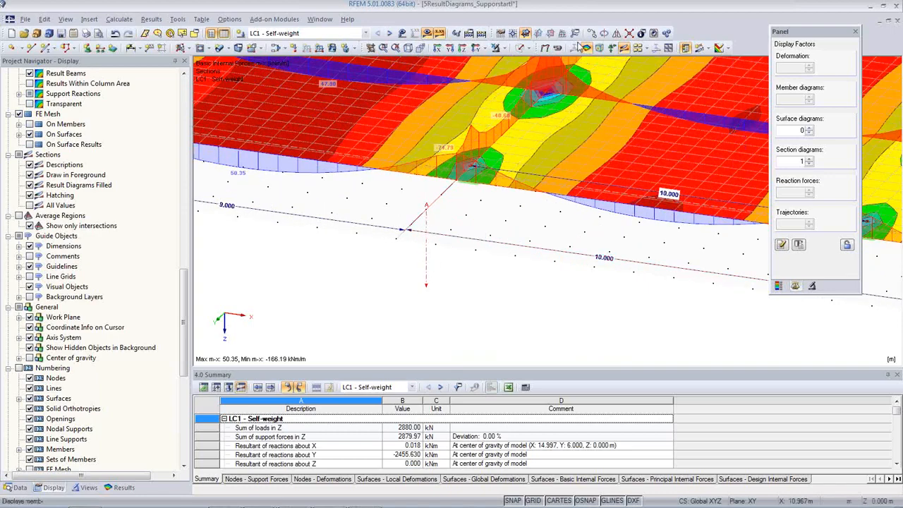
click(592, 34)
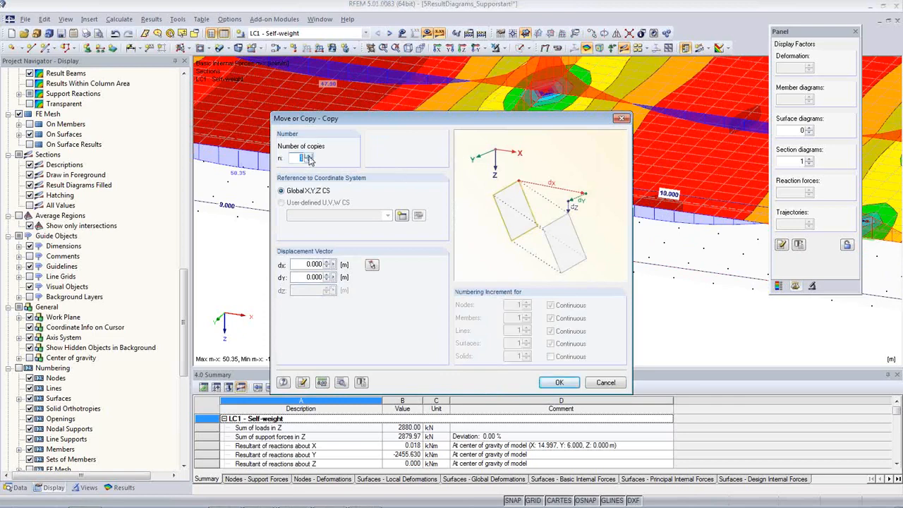
click(373, 264)
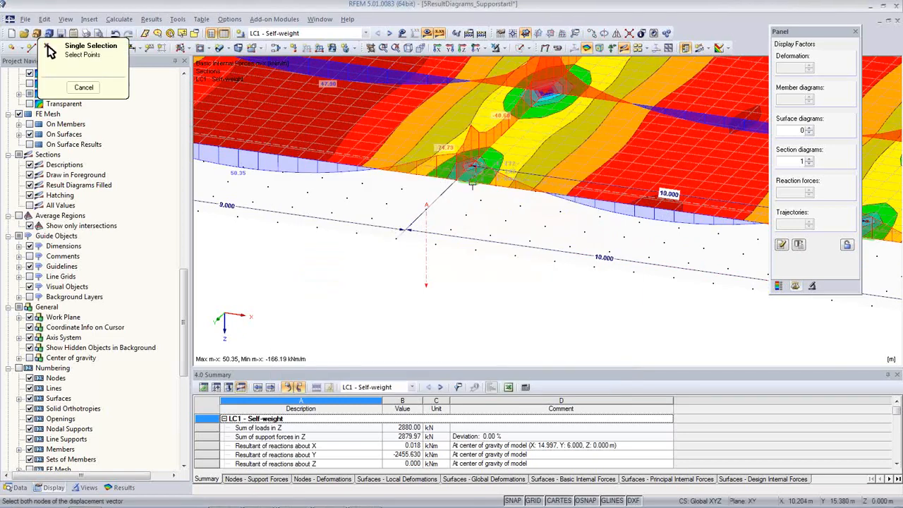
middle_drag(378, 223, 608, 291)
click(344, 181)
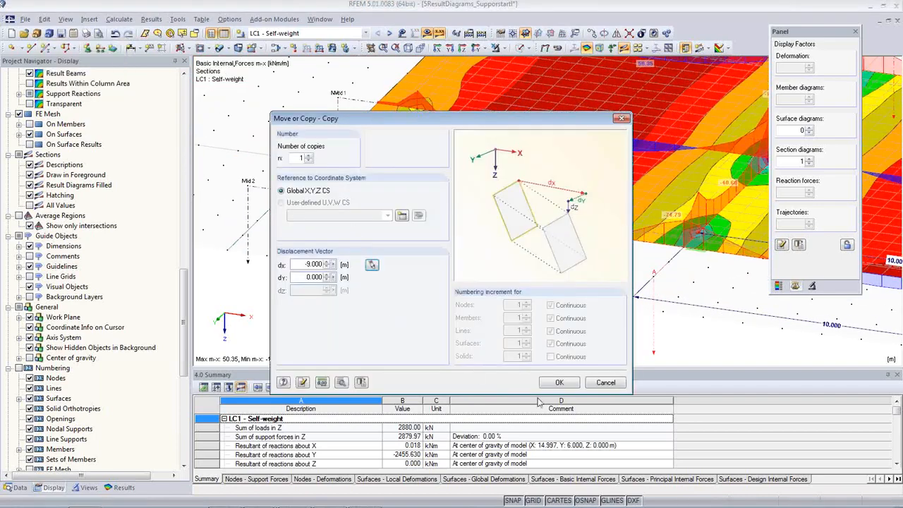
click(567, 381)
scroll(395, 276, down, 5)
scroll(462, 303, up, 3)
middle_drag(462, 302, 424, 278)
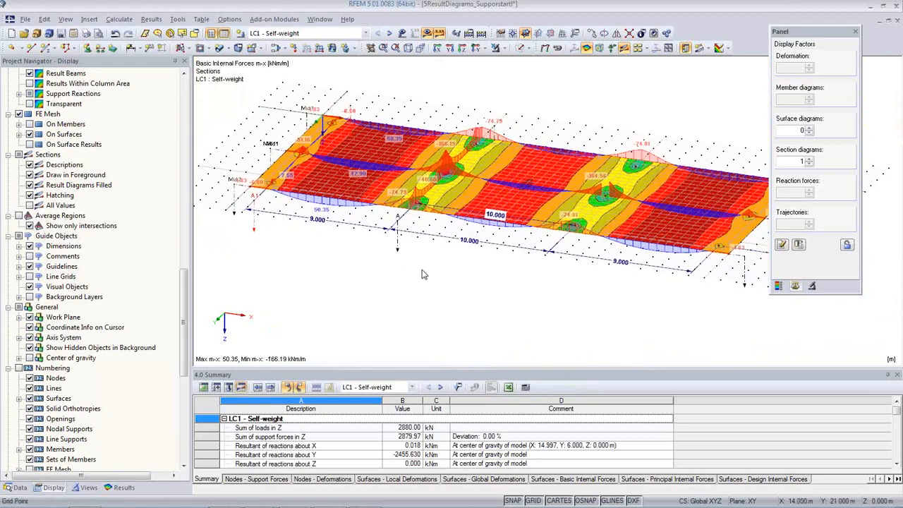
Step: Edit section A 2 in the first span and set the X coordinates of its edge points to 5 m
scroll(401, 243, up, 2)
scroll(401, 243, up, 1)
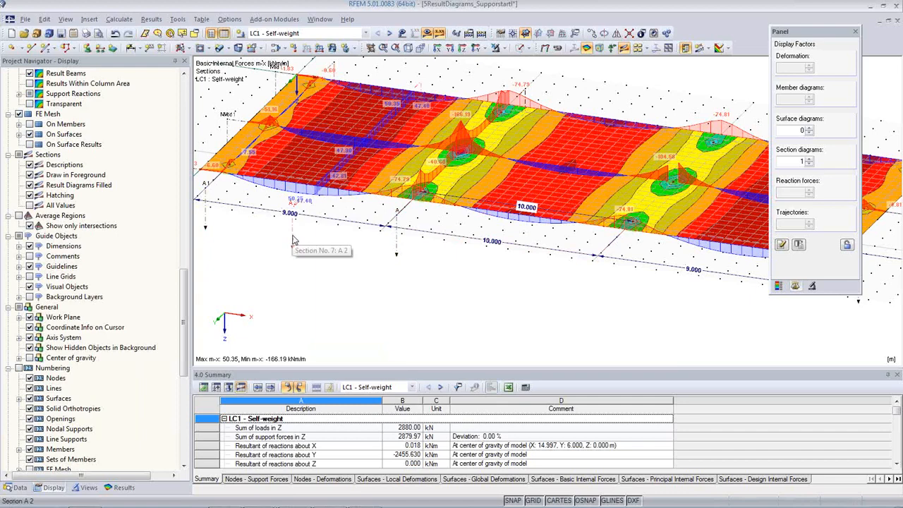
double_click(295, 240)
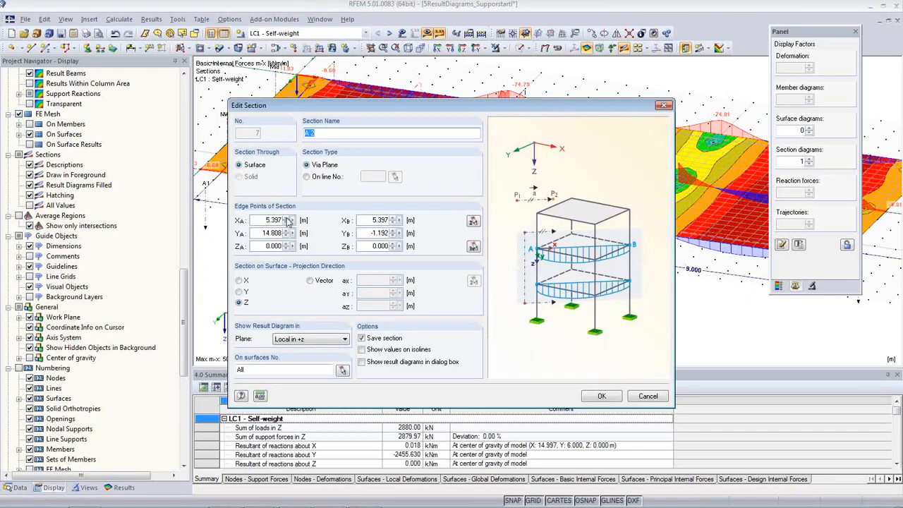
drag(263, 220, 298, 220)
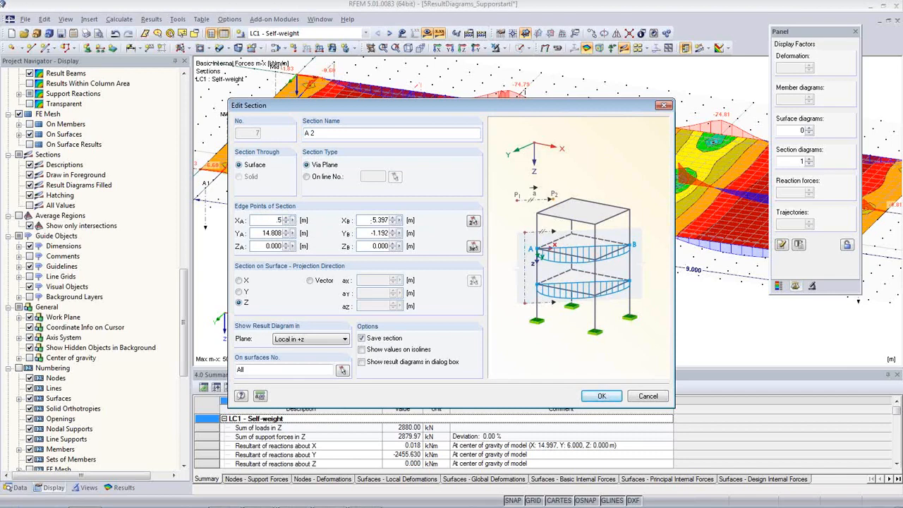
drag(370, 220, 389, 220)
click(603, 397)
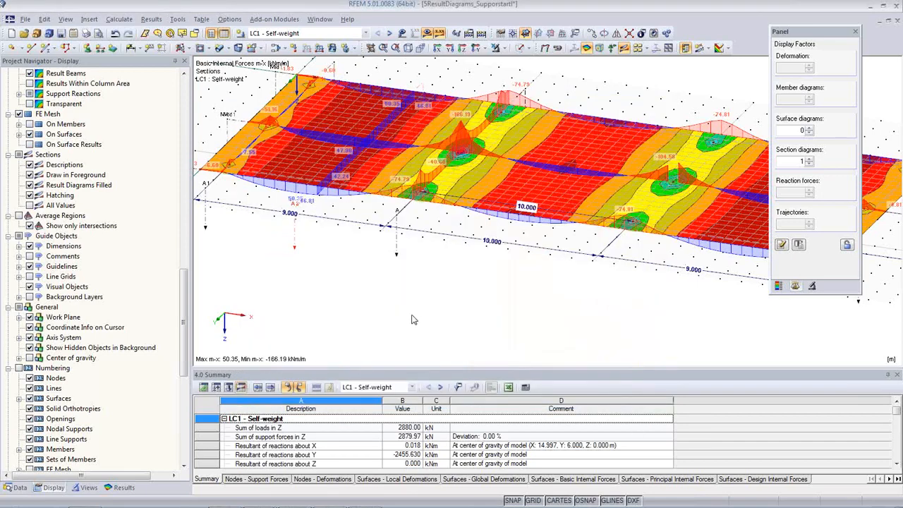
Step: Turn off the isobands on the slab and switch on the display of the average regions
middle_drag(328, 212, 317, 236)
scroll(374, 266, down, 2)
scroll(382, 267, up, 3)
middle_drag(382, 267, 340, 252)
scroll(376, 228, up, 2)
middle_drag(387, 225, 353, 332)
click(720, 48)
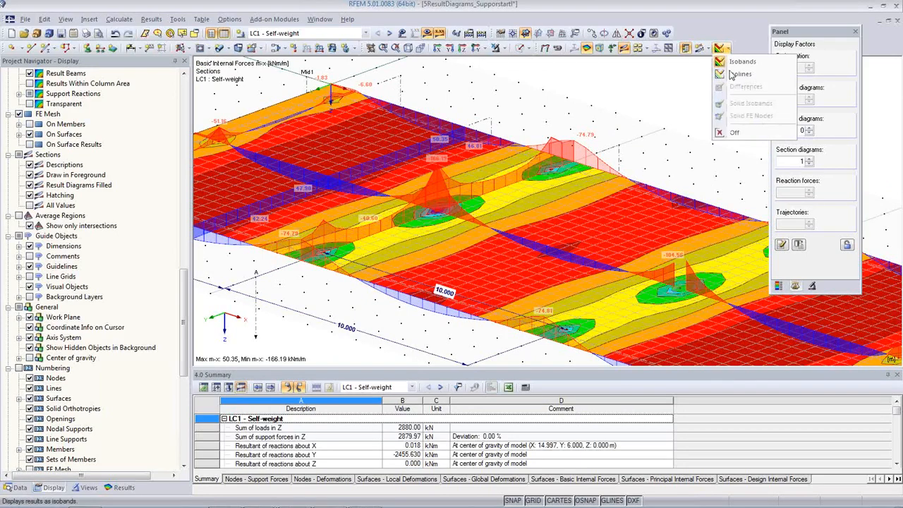
click(720, 134)
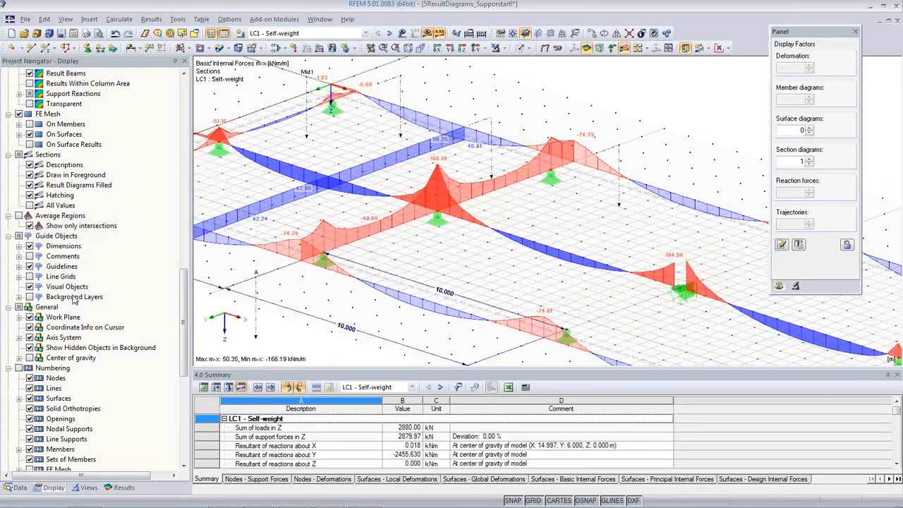
click(19, 216)
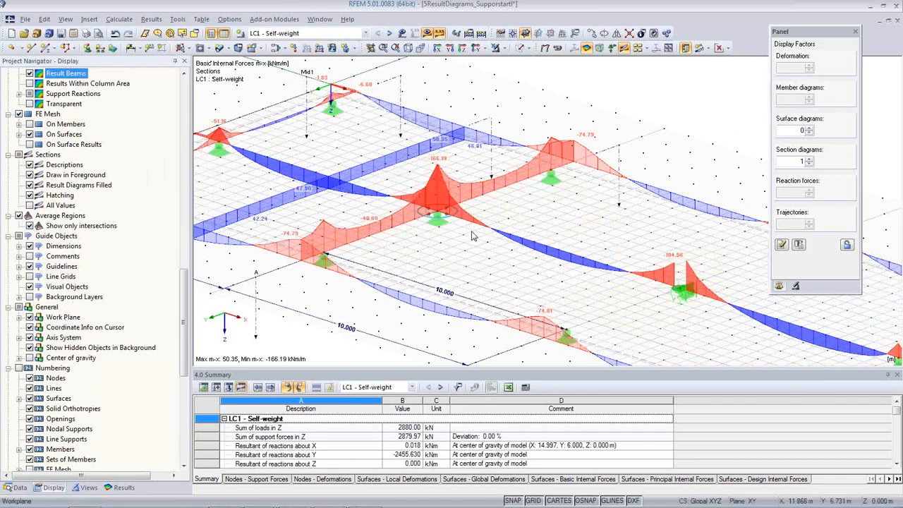
Step: Open RF-CONCRETE Surfaces and keep the averaged internal forces in the defined average region applied for the ULS calculation
click(368, 33)
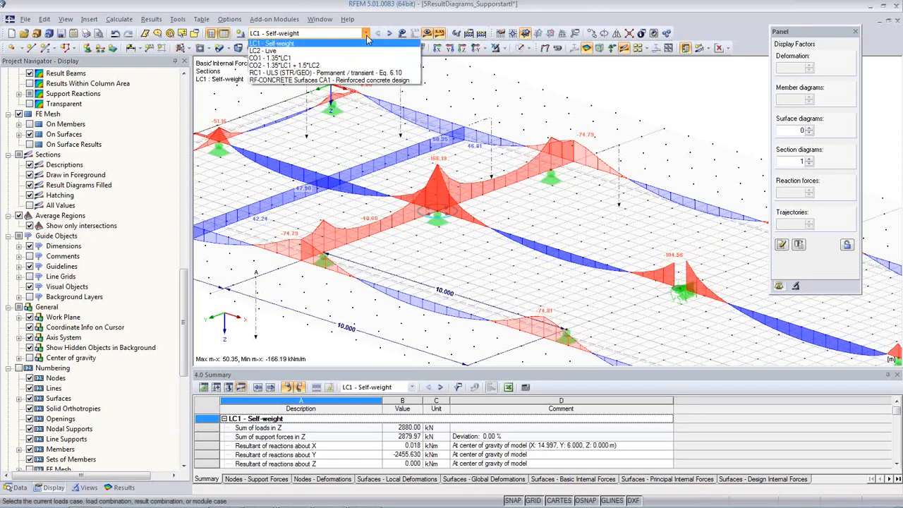
click(395, 41)
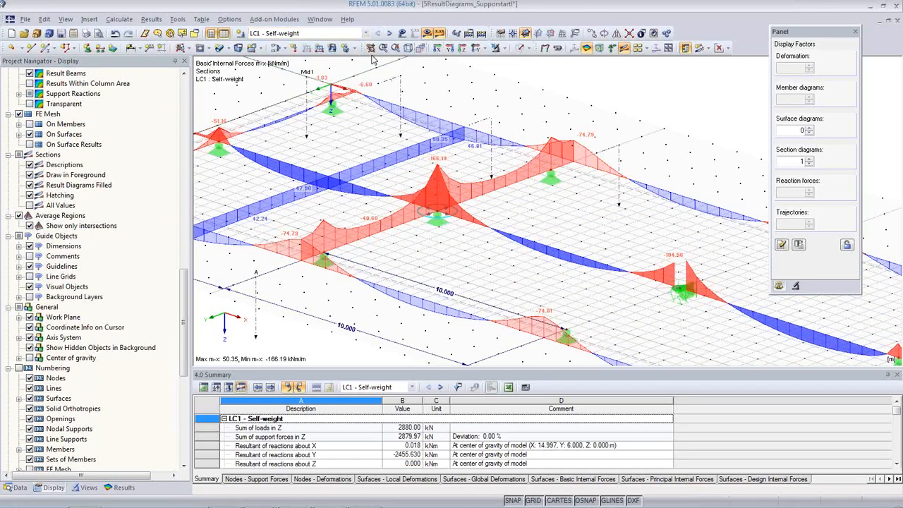
click(18, 486)
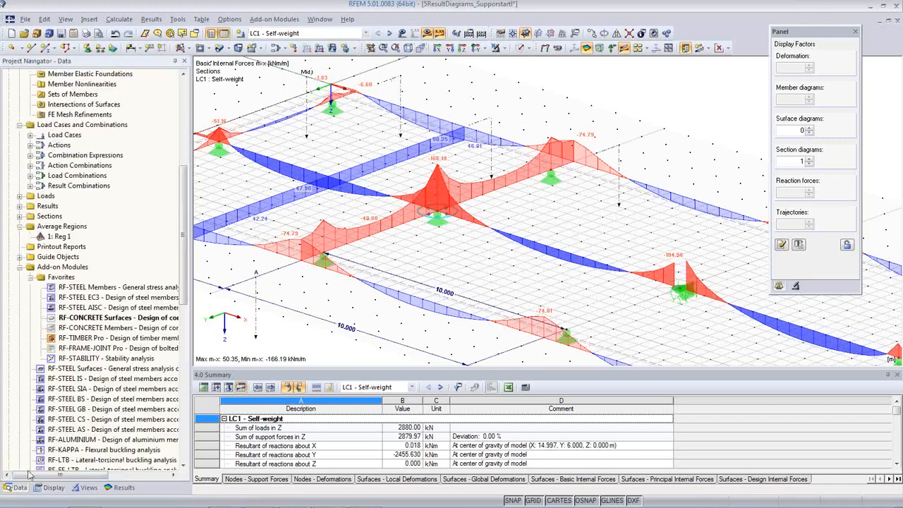
double_click(120, 320)
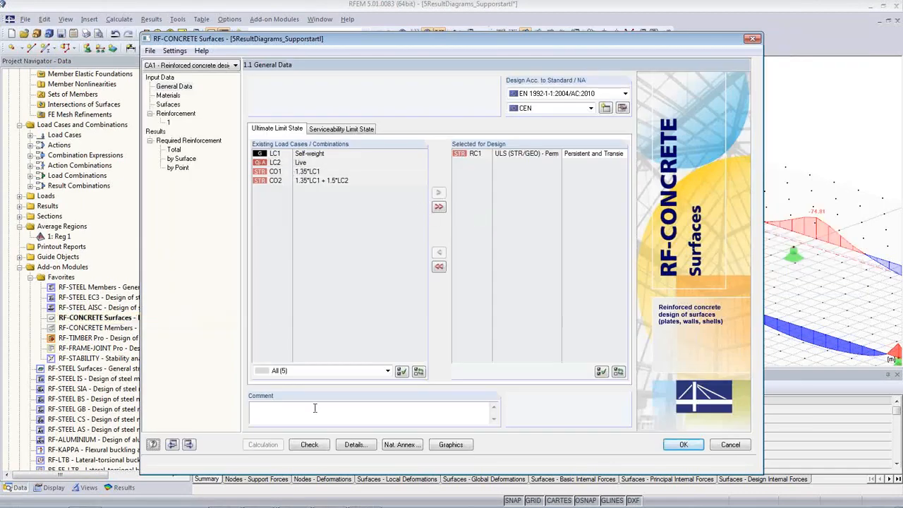
click(355, 446)
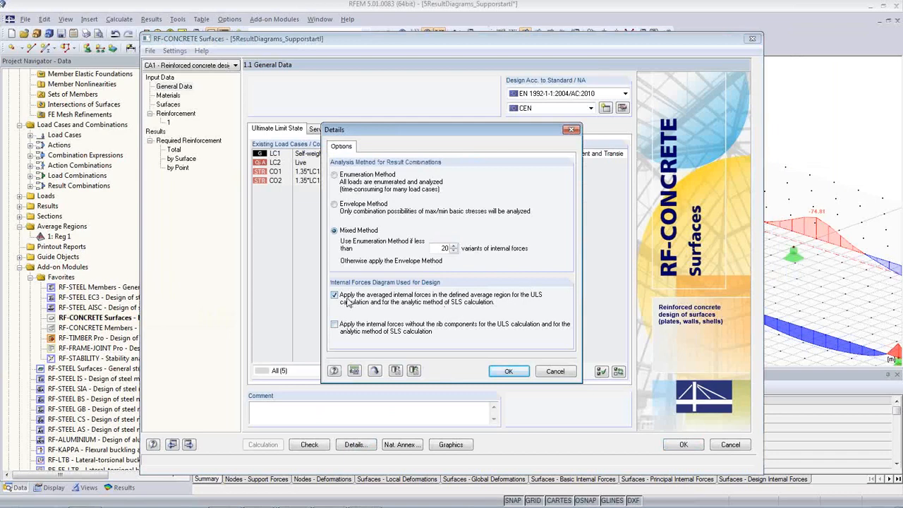
click(335, 296)
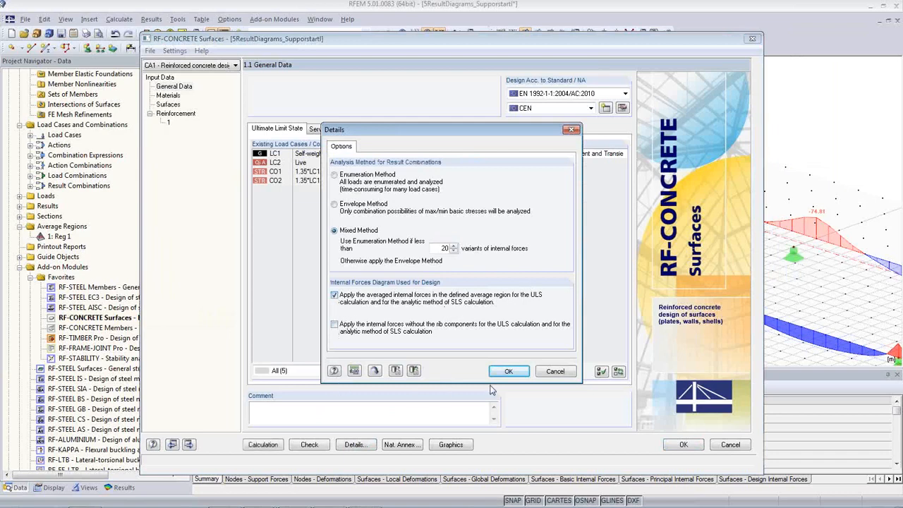
click(509, 372)
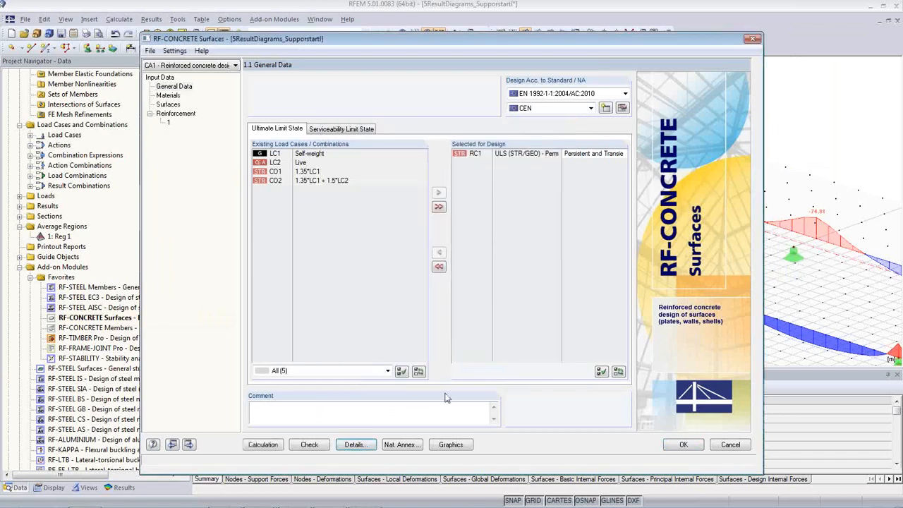
Step: Calculate the reinforced concrete design, close the module and display the results of RF-CONCRETE Surfaces CA1
click(262, 445)
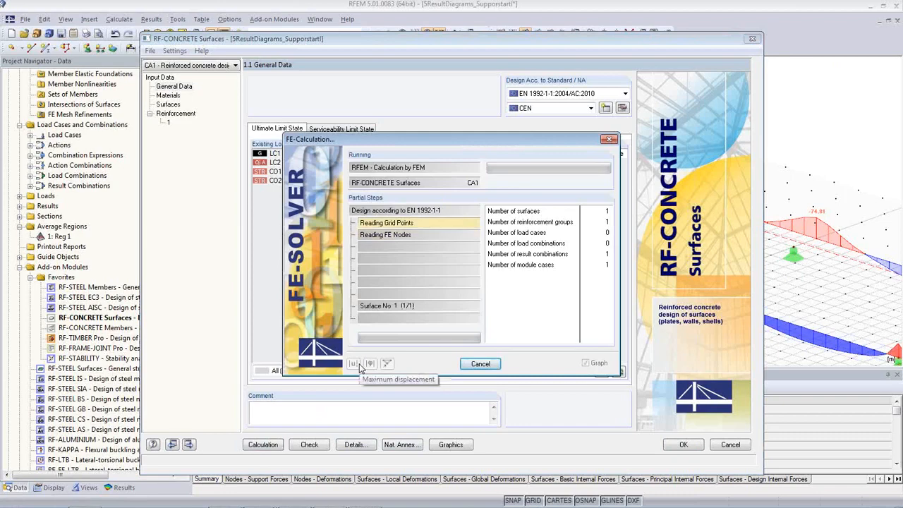
click(679, 446)
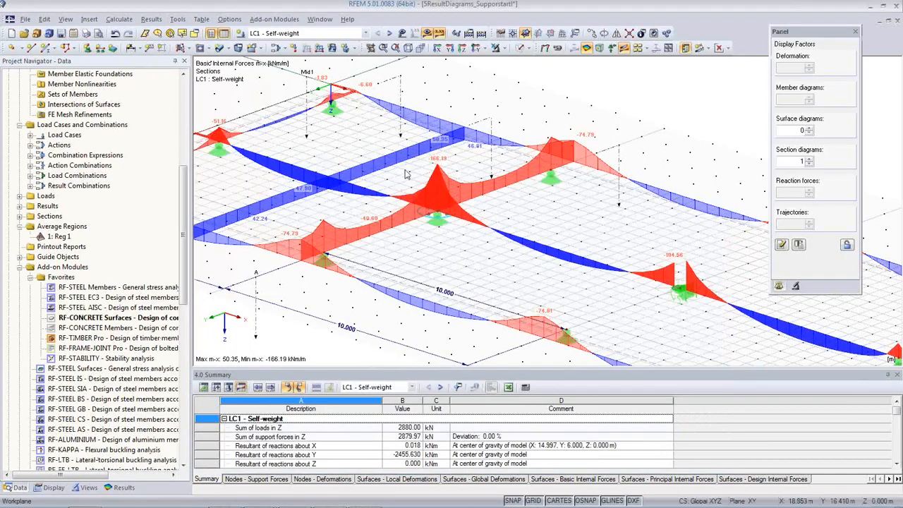
click(365, 34)
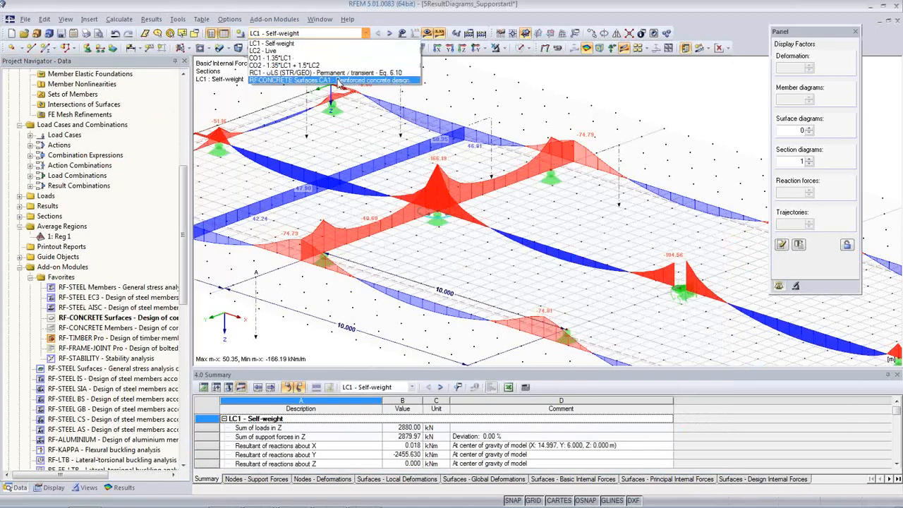
click(337, 80)
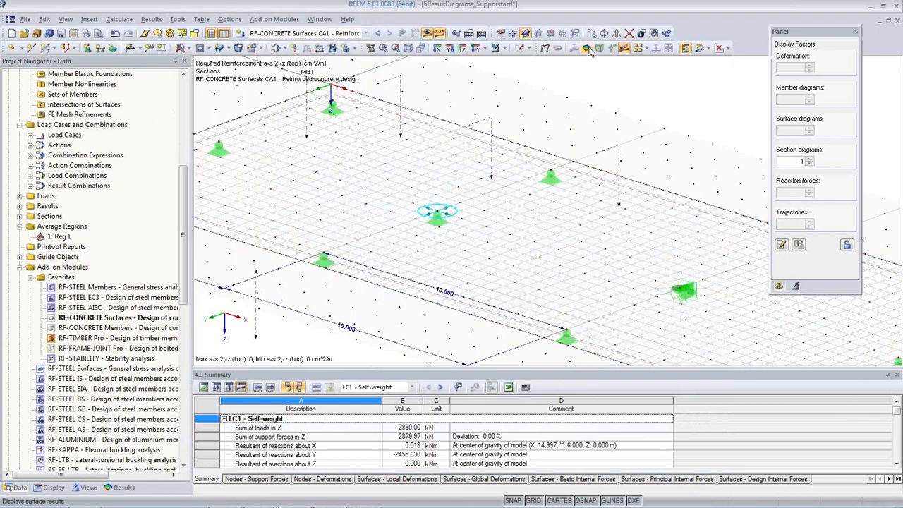
Step: Try to show isobands for the concrete design, and redisplay the required reinforcement a-s,2,-z (top) along the sections
click(727, 48)
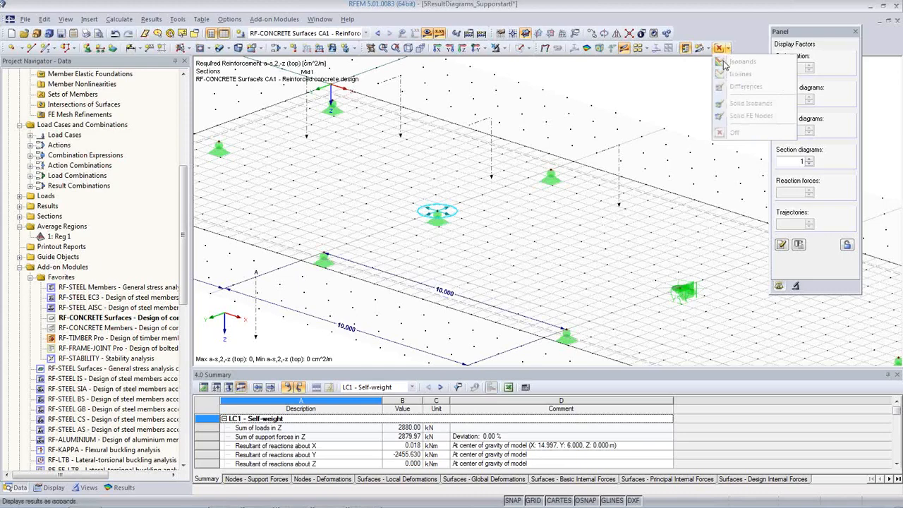
click(727, 49)
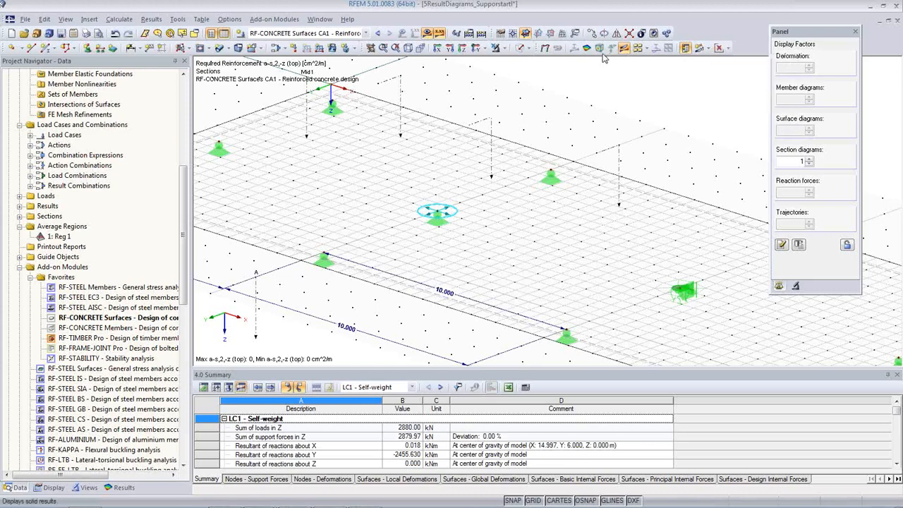
click(729, 50)
click(725, 64)
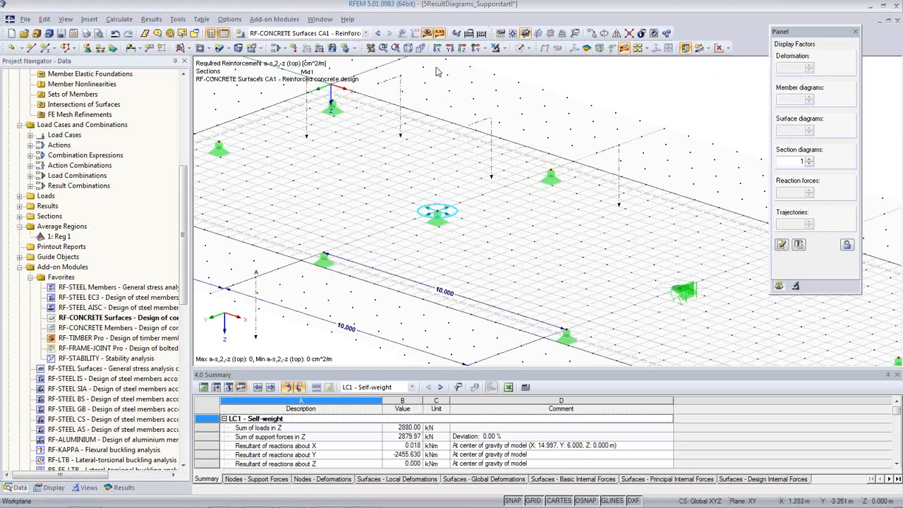
click(428, 35)
click(428, 35)
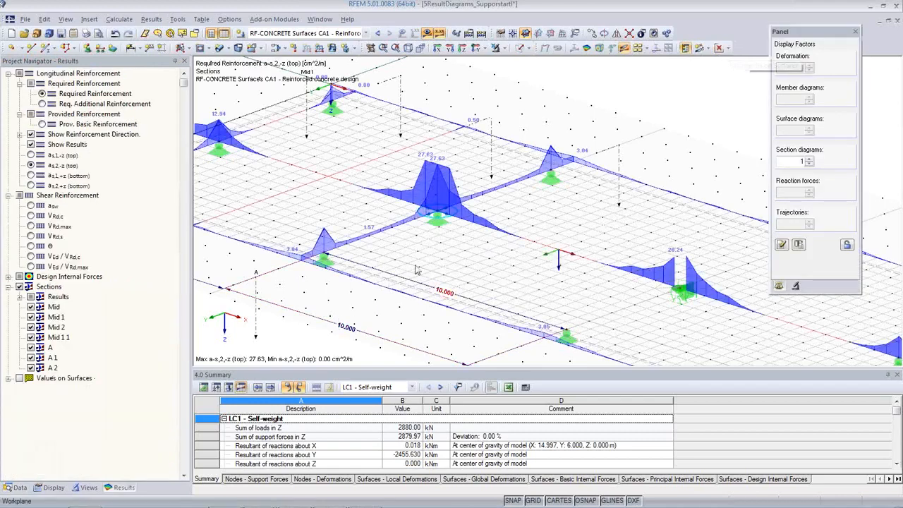
Step: Examine the required top reinforcement diagrams at the averaged interior support and compare them with the other slab supports
scroll(450, 244, up, 5)
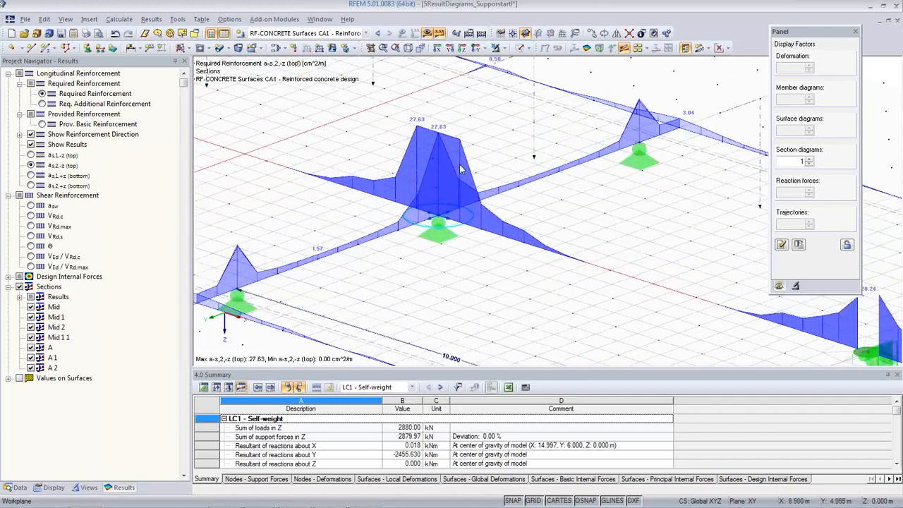
scroll(417, 128, up, 3)
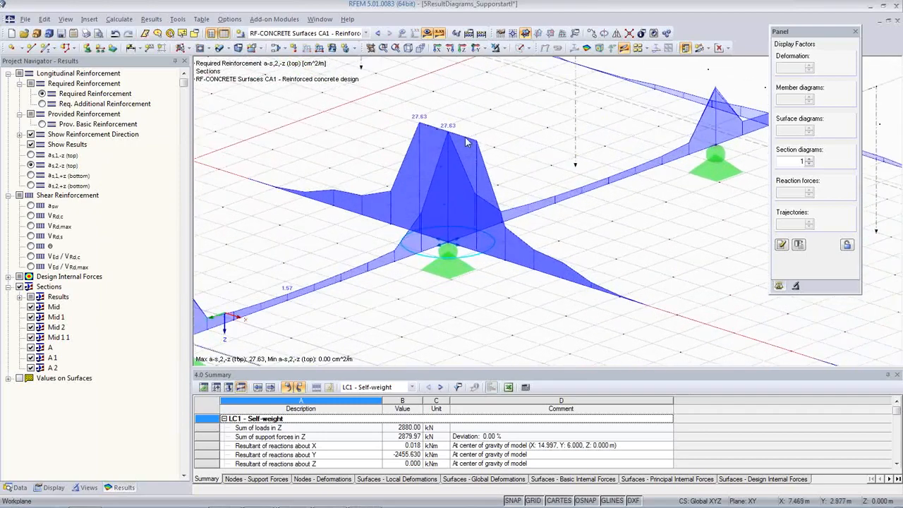
scroll(476, 159, down, 1)
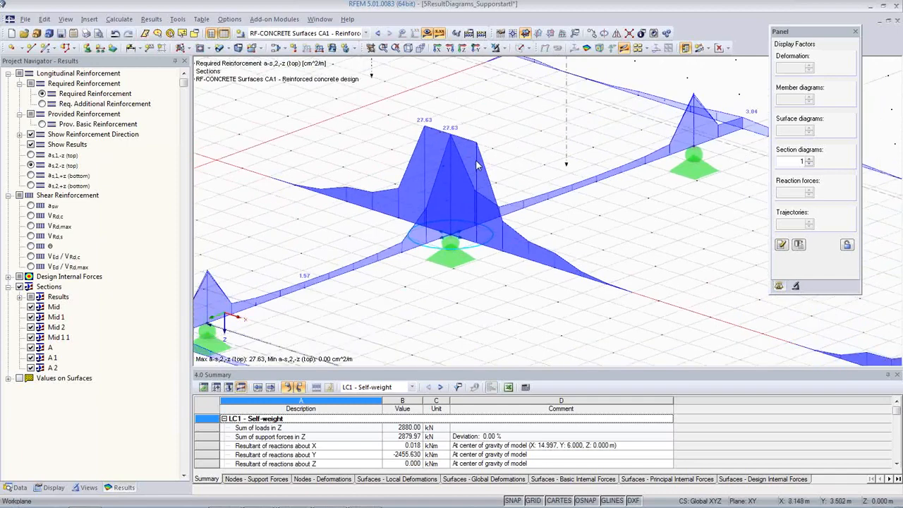
scroll(476, 160, down, 2)
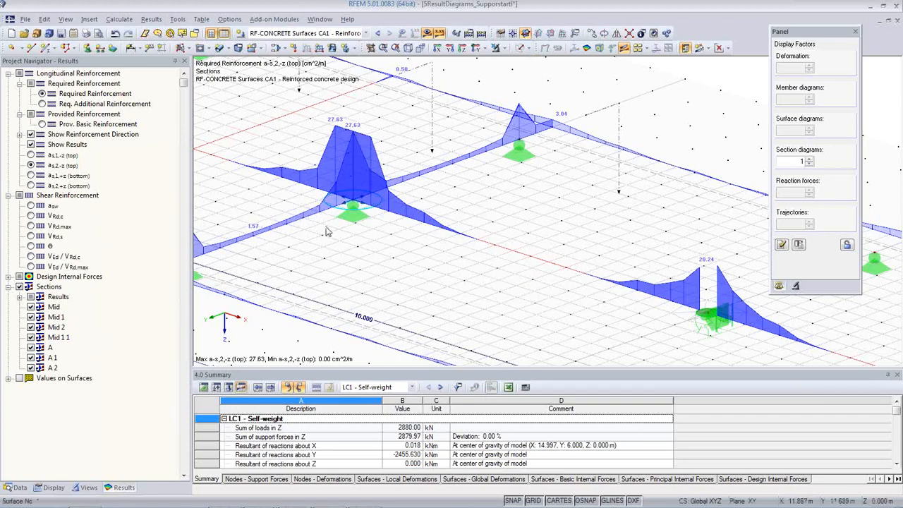
scroll(366, 274, down, 5)
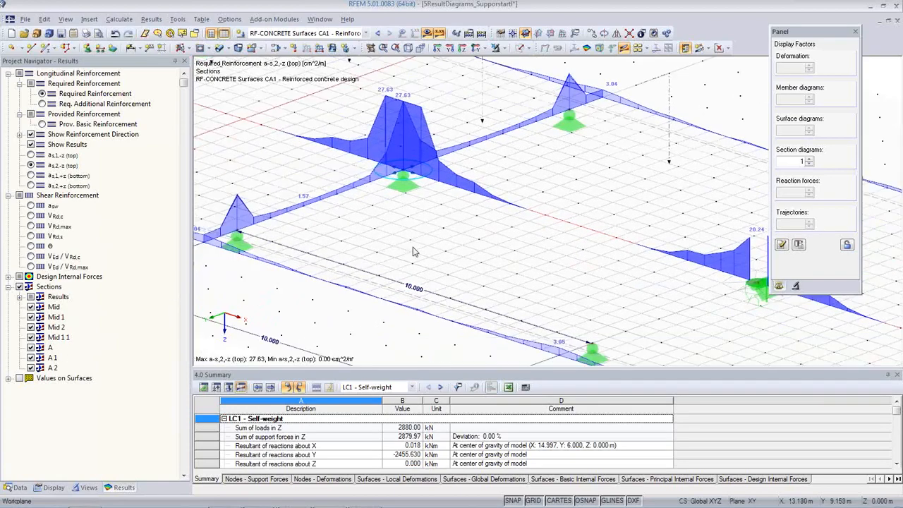
scroll(483, 303, up, 1)
middle_drag(483, 303, 533, 265)
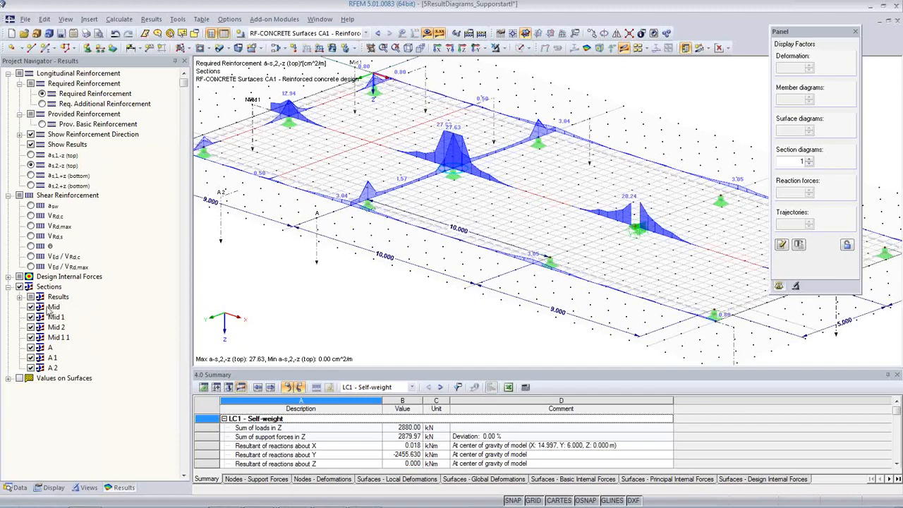
middle_drag(455, 293, 434, 279)
scroll(433, 278, down, 2)
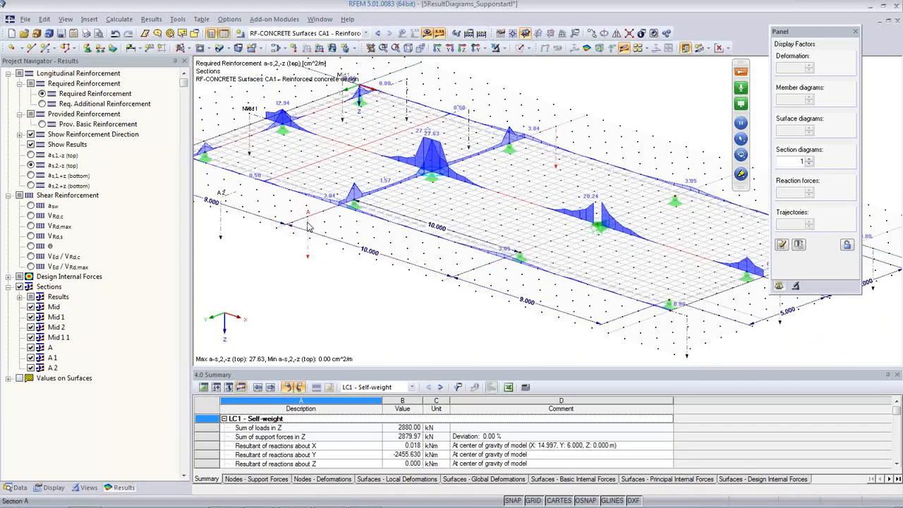
Step: Copy section A to the second interior support line, and copy that section on to the slab's far end edge
click(475, 276)
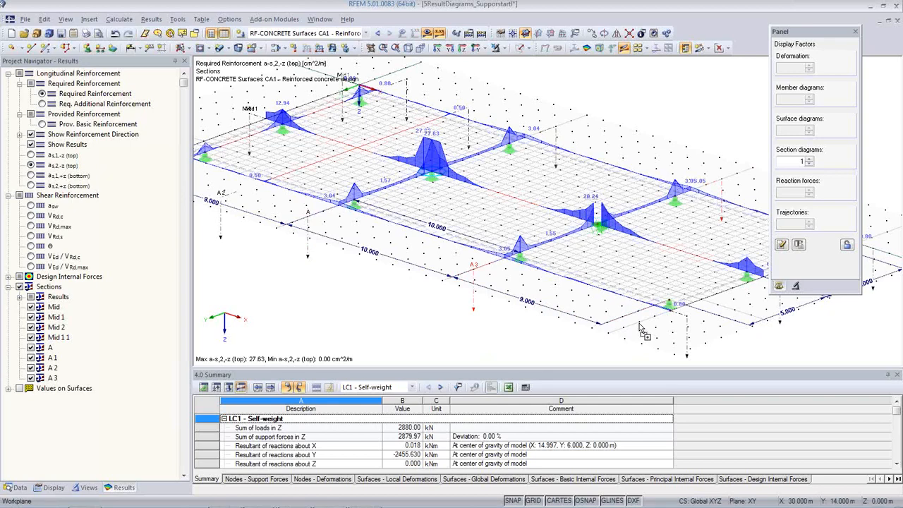
ctrl+drag(623, 317, 623, 317)
click(603, 353)
ctrl+middle_drag(573, 337, 445, 293)
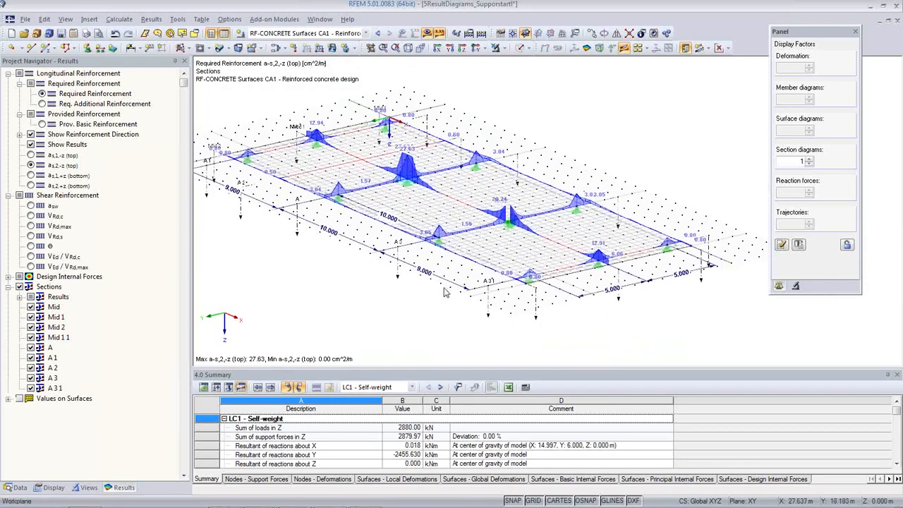
Step: Switch the displayed results from the concrete design to load case LC1 - Self-weight
click(727, 48)
click(675, 107)
middle_drag(408, 293, 492, 331)
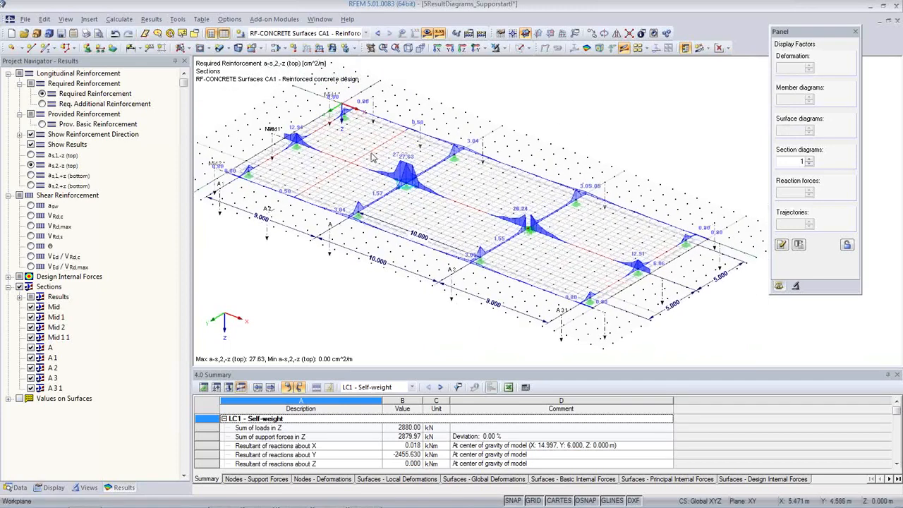
click(365, 33)
click(271, 43)
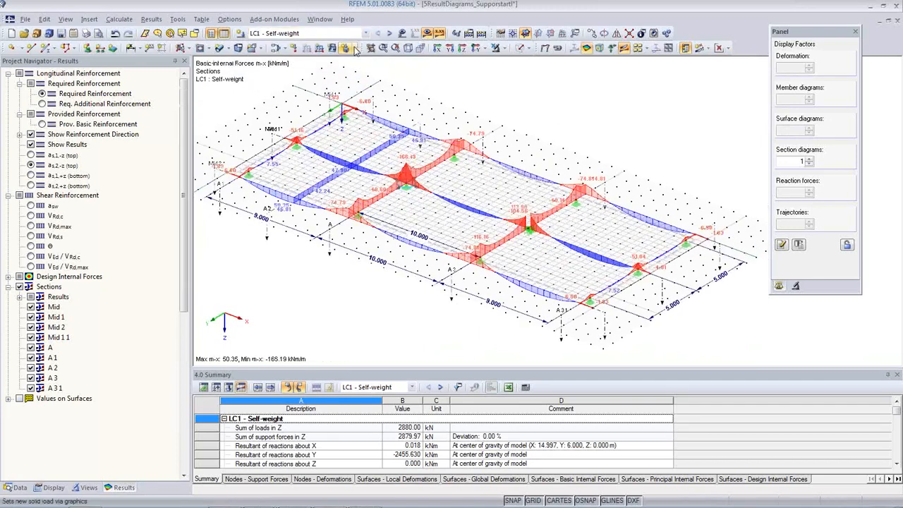
Step: Compare the isoband and isoline displays of the basic internal force m-x, and switch the surface display off again
click(726, 48)
click(734, 62)
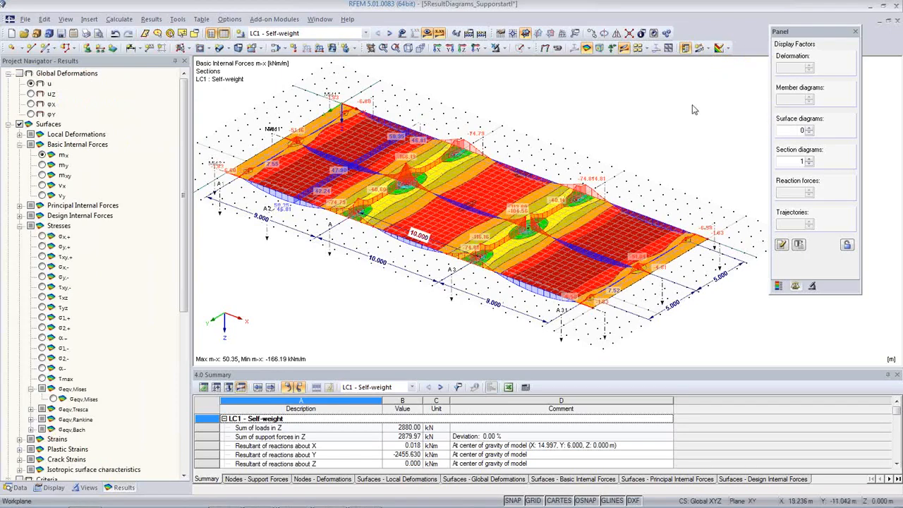
click(731, 49)
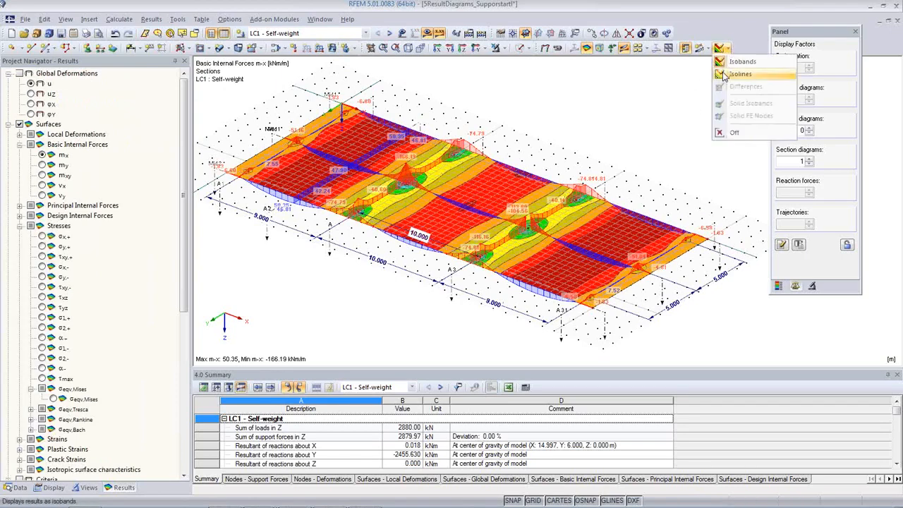
click(738, 73)
click(729, 48)
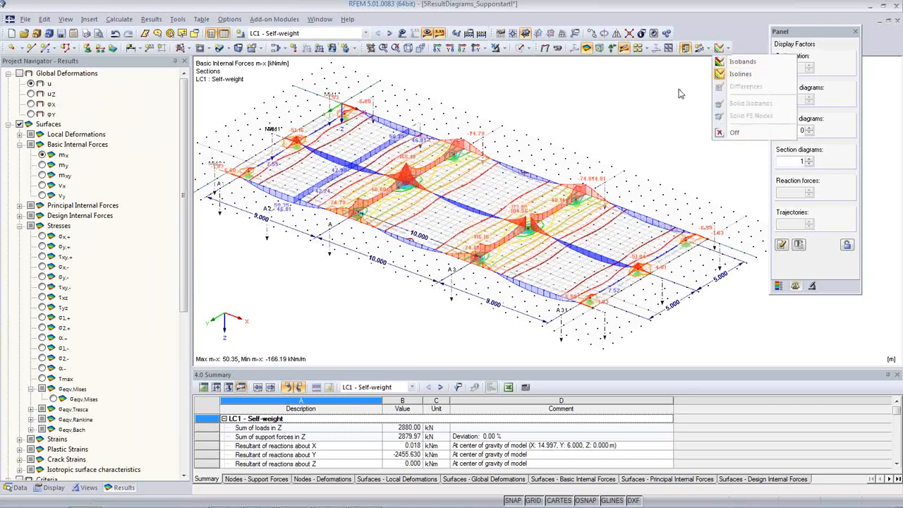
click(729, 48)
click(729, 49)
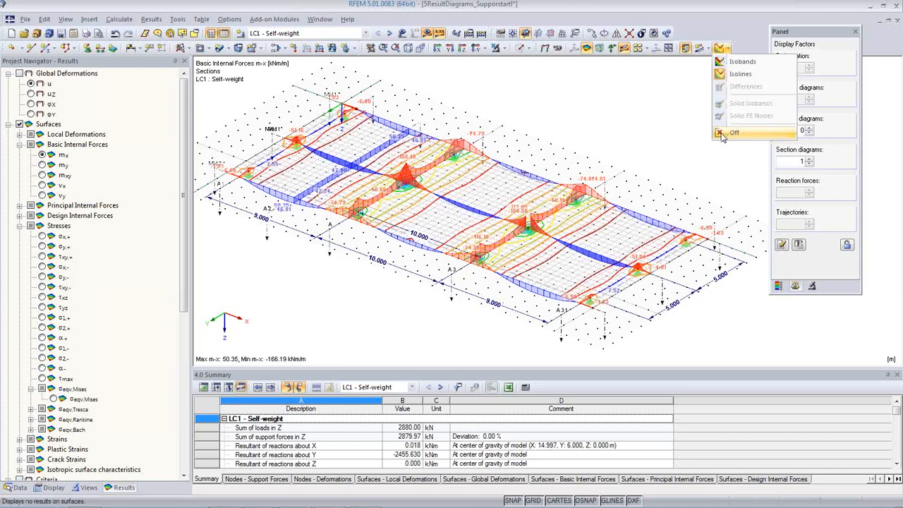
click(732, 132)
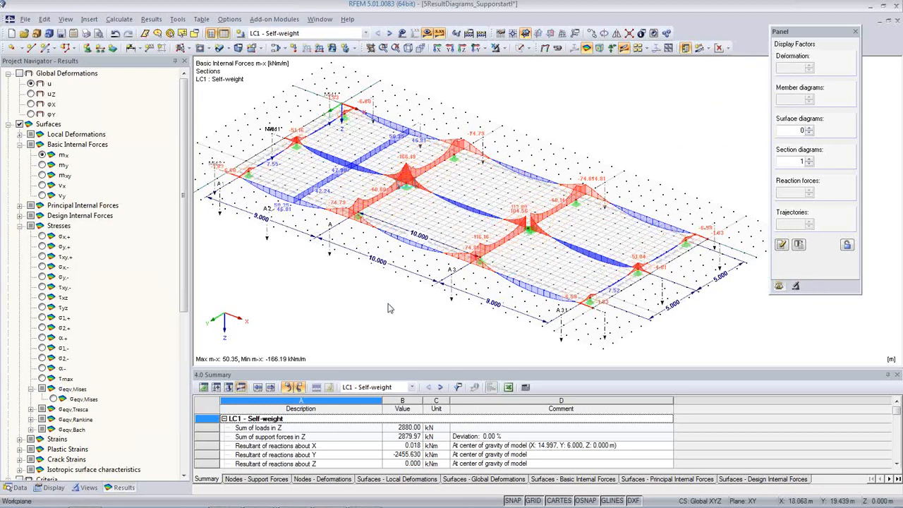
Step: Start a graphic printout of the slab with its section diagrams and open the mass print settings
middle_drag(436, 337, 452, 318)
scroll(477, 305, up, 1)
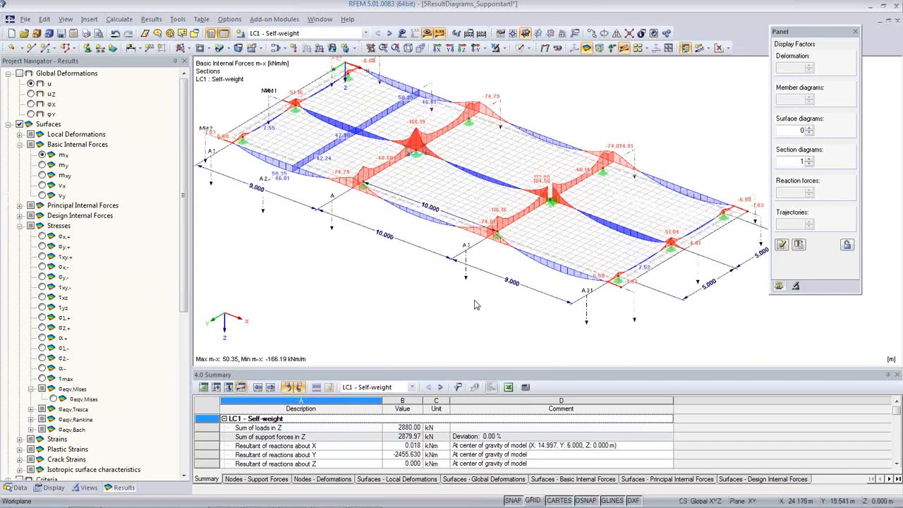
middle_drag(472, 304, 492, 322)
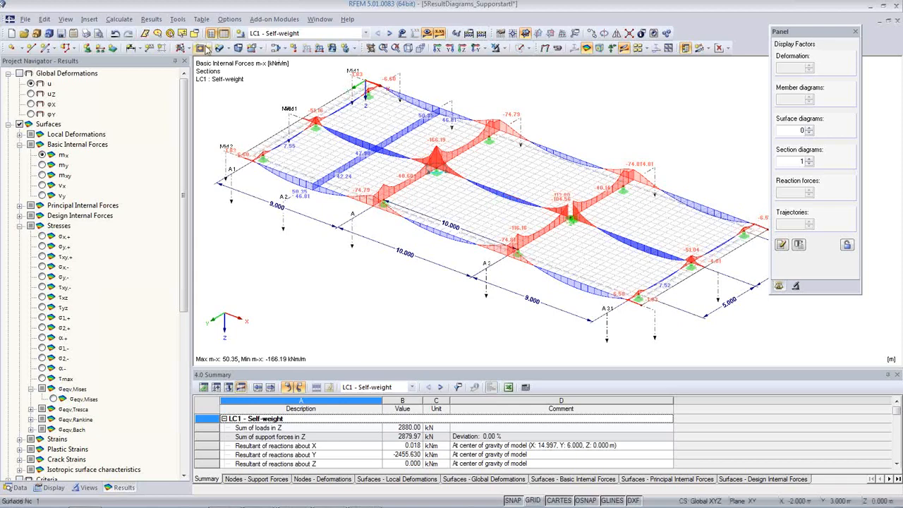
click(87, 34)
click(434, 193)
click(498, 194)
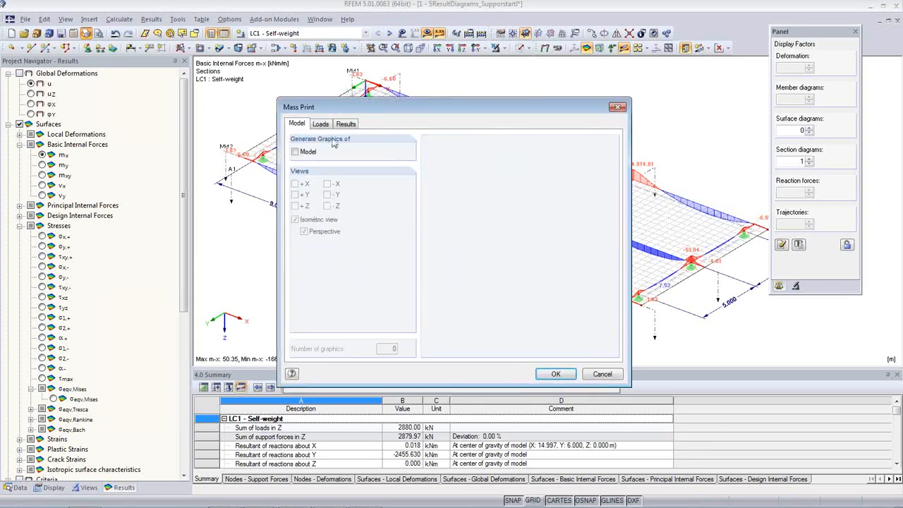
Step: Set the mass print to generate graphics of mx, my, mxy, vx and vy for all load cases and combinations
click(346, 123)
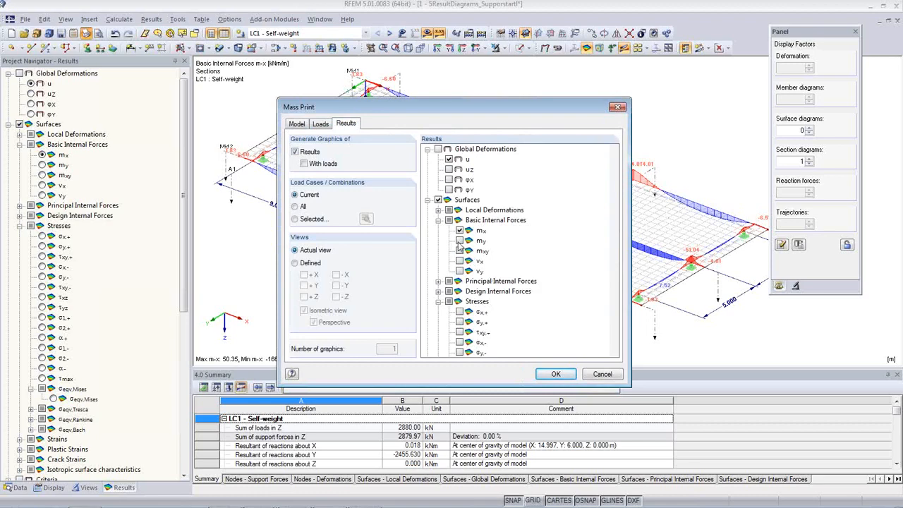
click(460, 240)
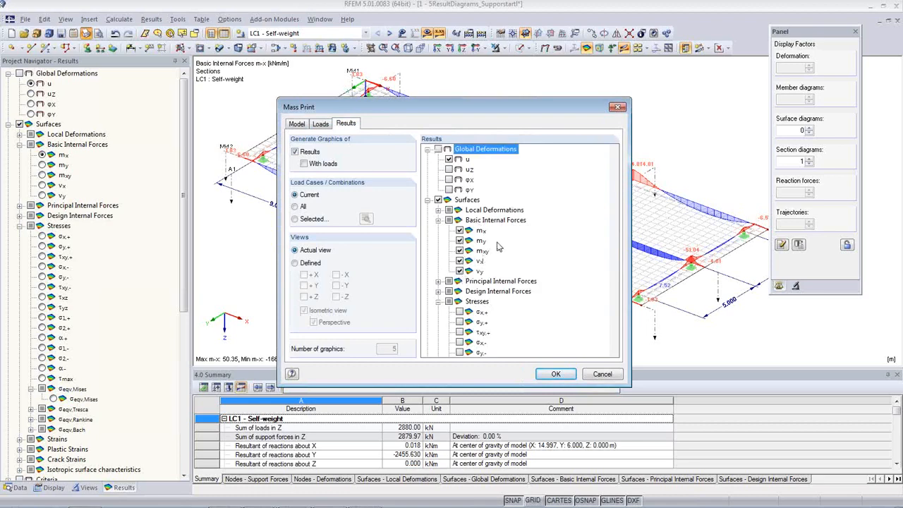
click(301, 221)
click(297, 207)
click(557, 374)
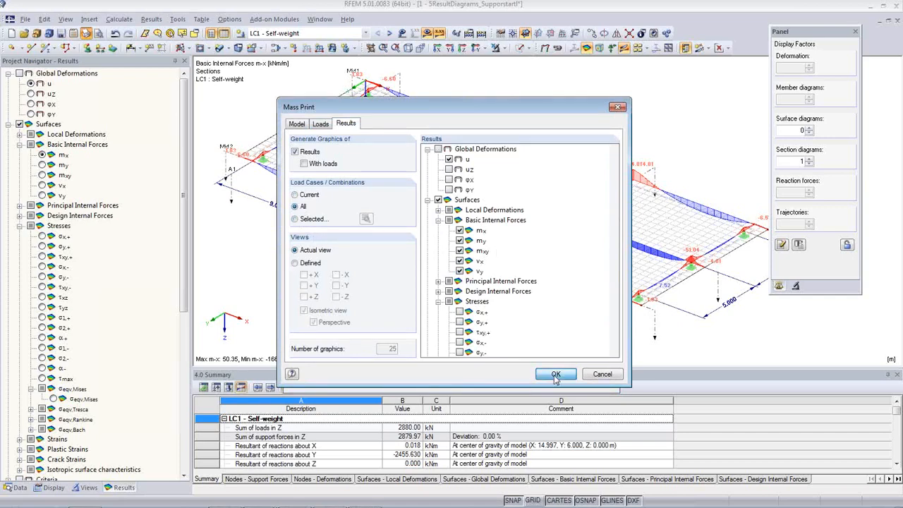
Step: Set the graphic height to 50% of the page and create the printout report with the template "Input data and reduced results"
double_click(354, 282)
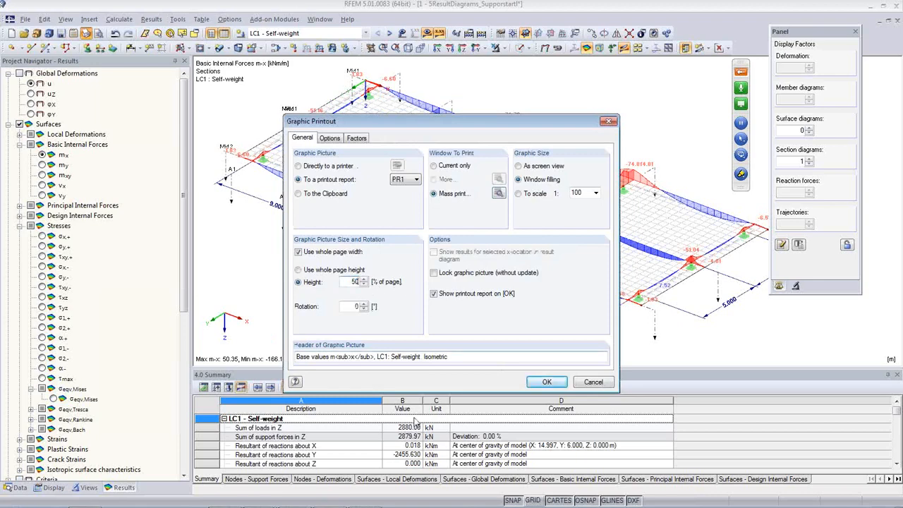
click(545, 382)
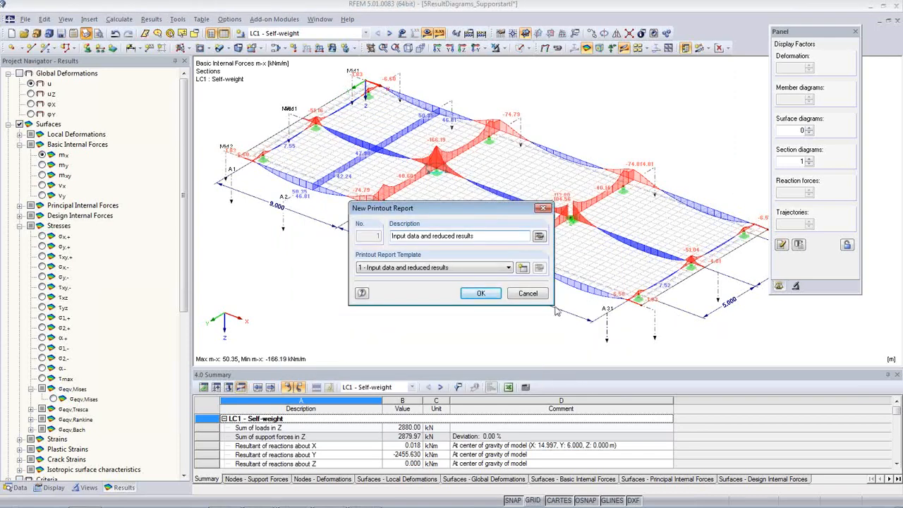
click(480, 293)
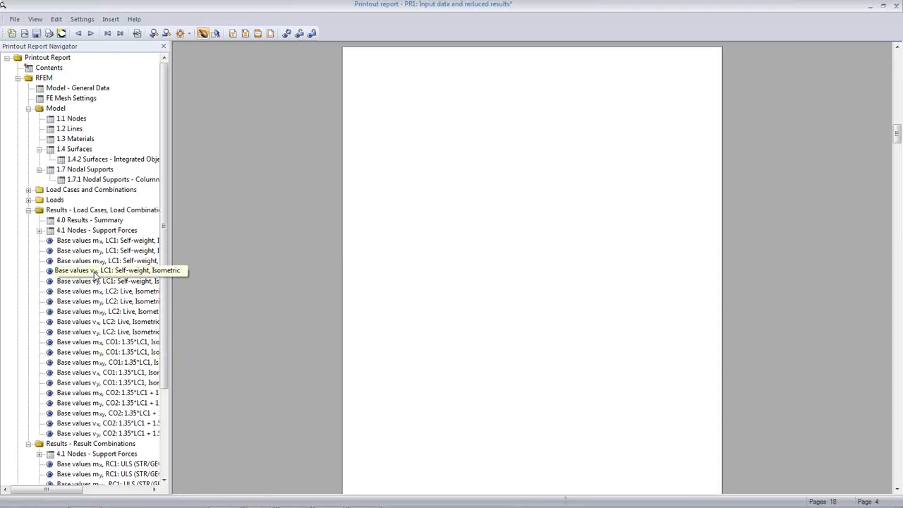
Step: Examine the base value graphics for LC1 and LC2 in the printout report, and close it without saving
click(94, 274)
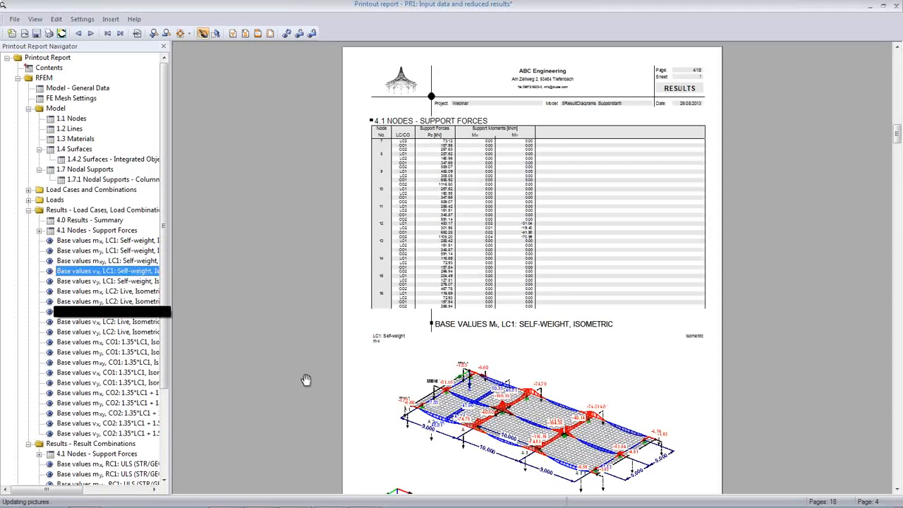
scroll(497, 387, down, 10)
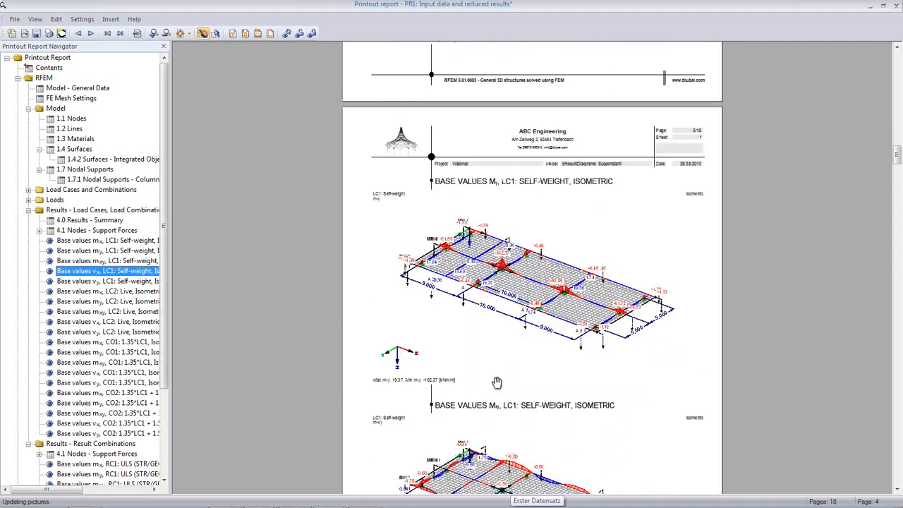
scroll(497, 381, down, 3)
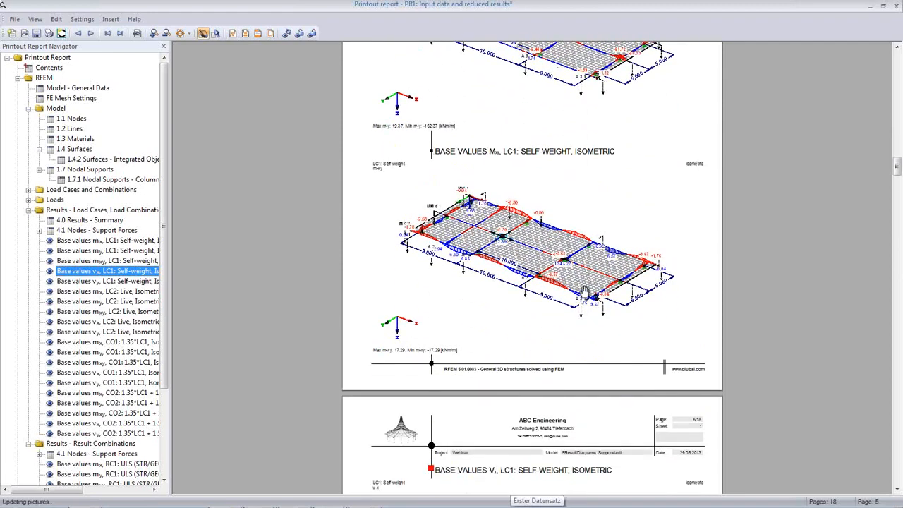
scroll(583, 333, down, 4)
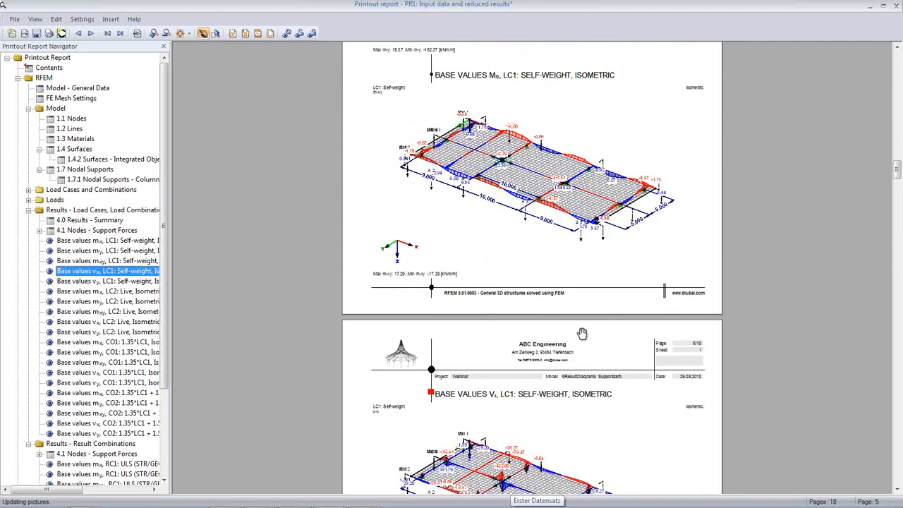
scroll(557, 360, down, 1)
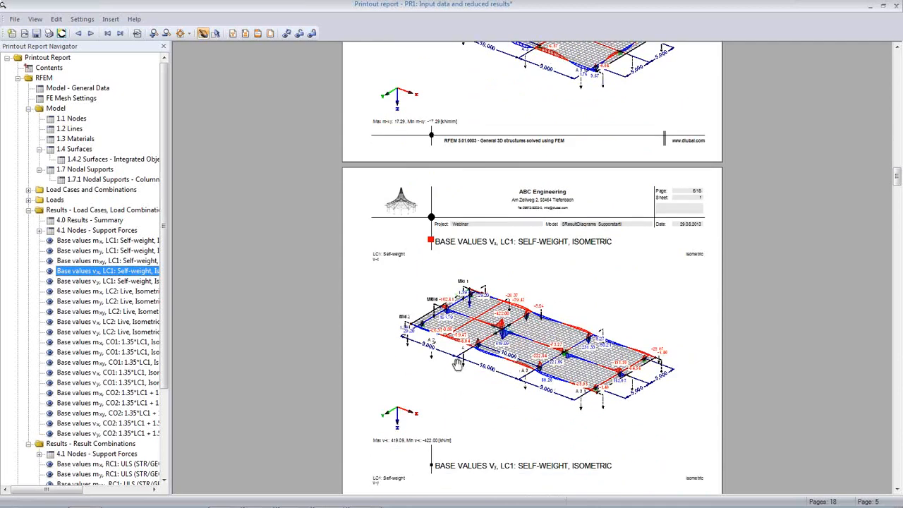
scroll(578, 345, down, 1)
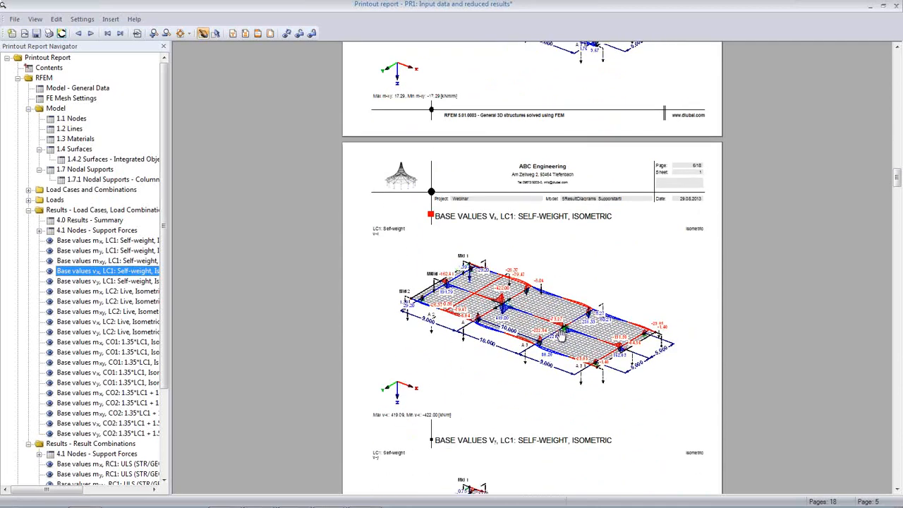
scroll(507, 309, down, 6)
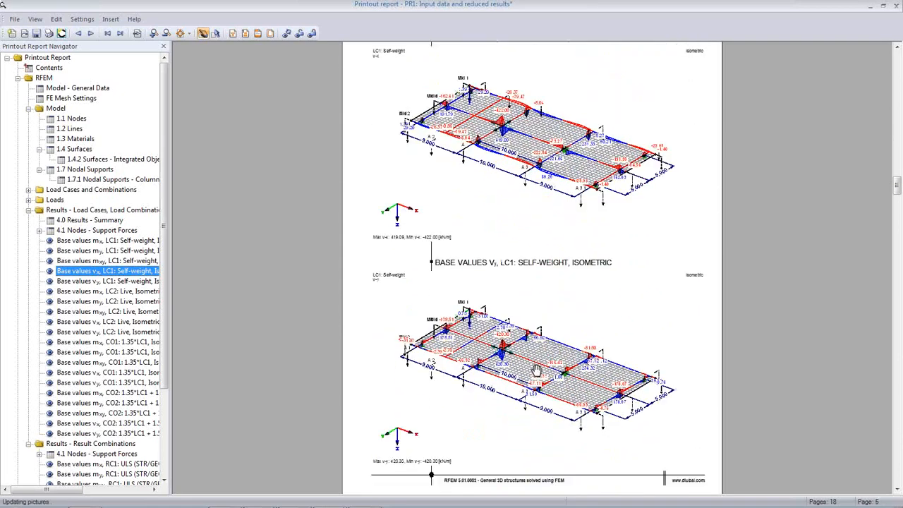
scroll(537, 360, down, 1)
scroll(576, 331, down, 5)
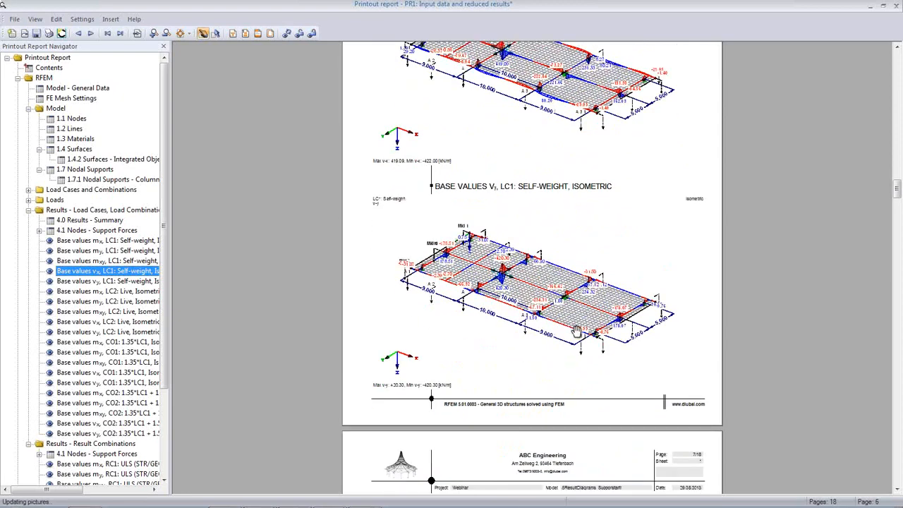
scroll(577, 331, down, 3)
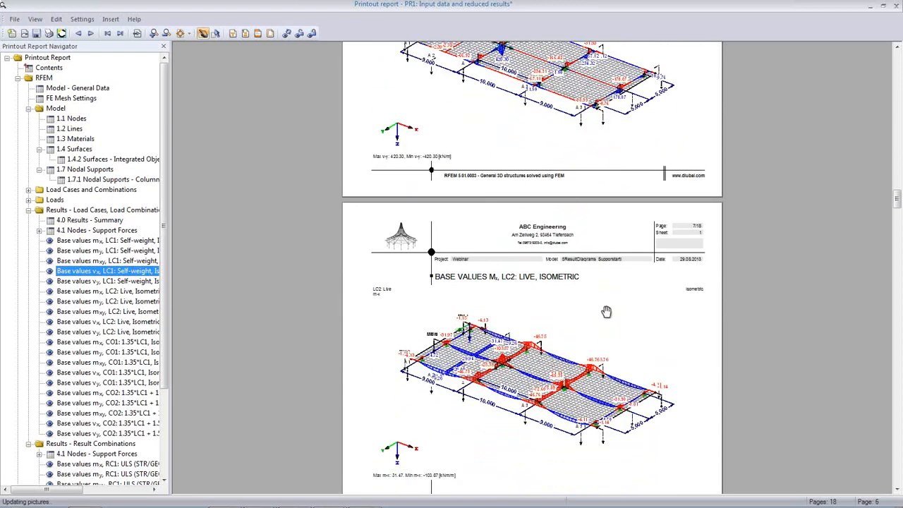
scroll(606, 314, down, 3)
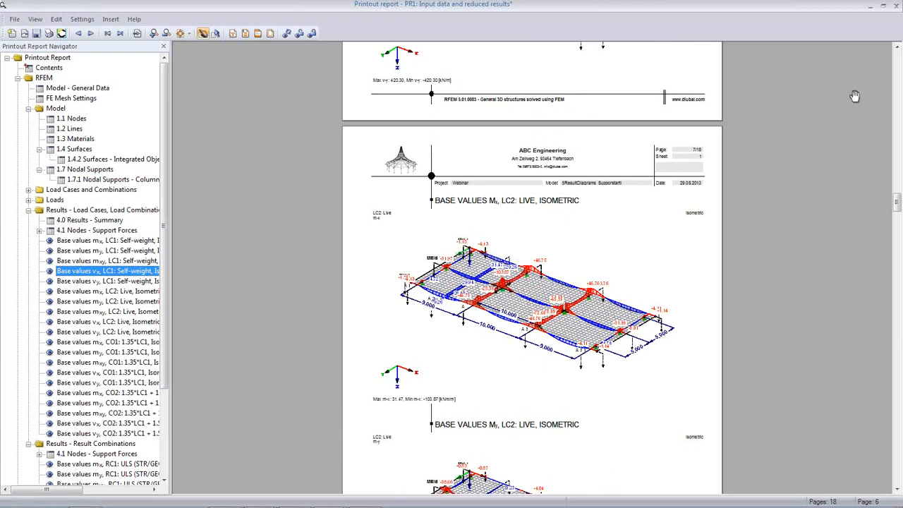
click(896, 7)
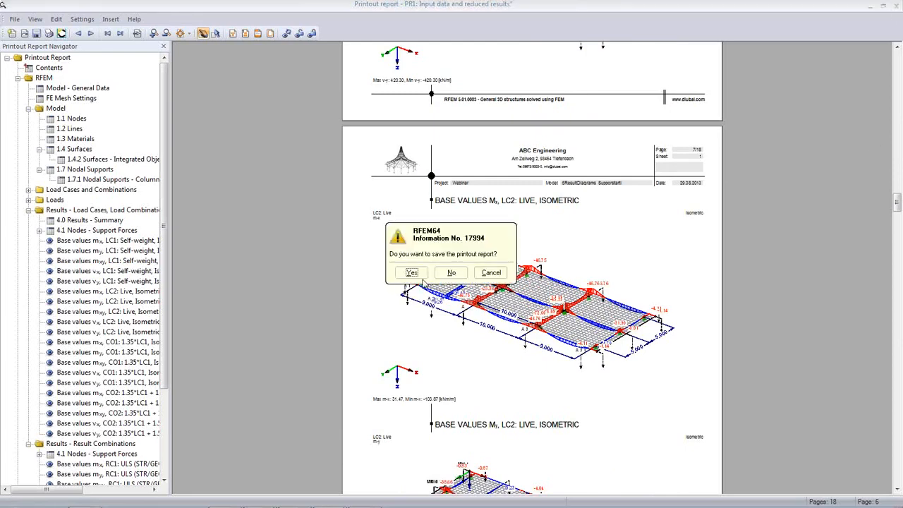
click(446, 274)
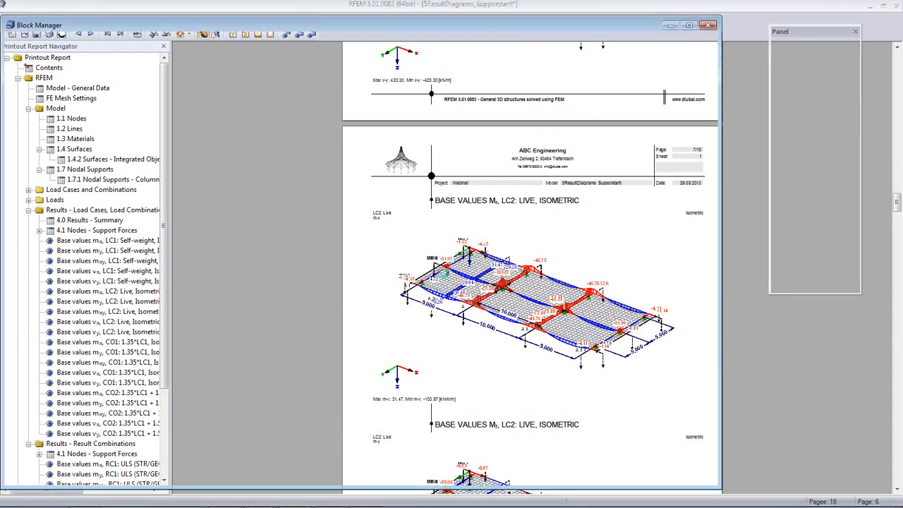
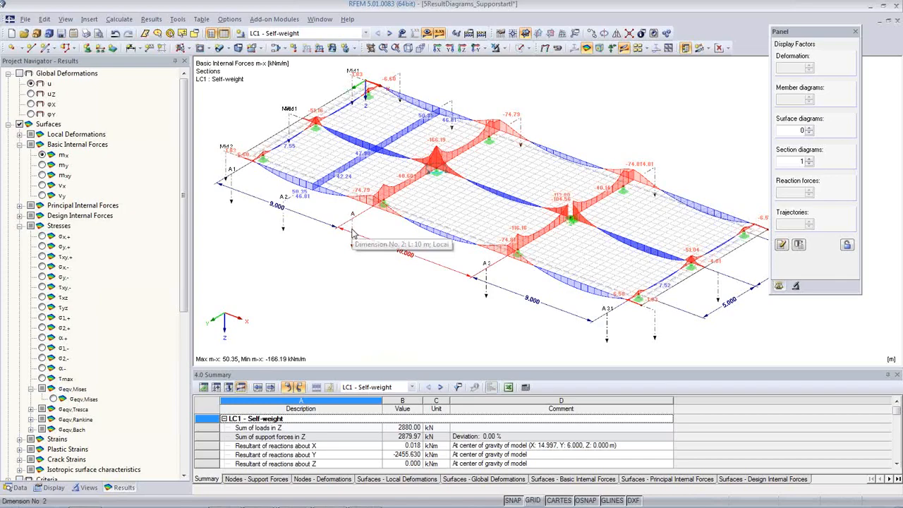
Step: Examine the m-x section diagrams at the two interior supports of the slab
scroll(581, 223, up, 3)
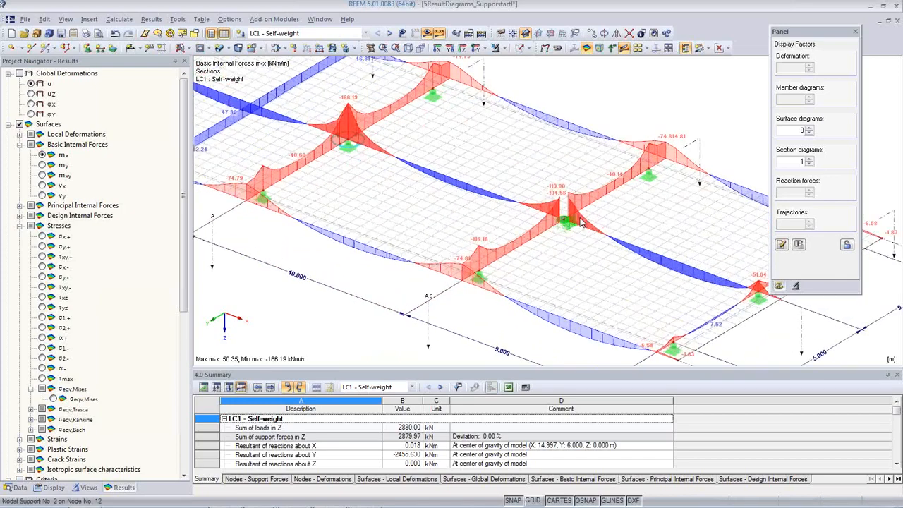
scroll(582, 223, up, 2)
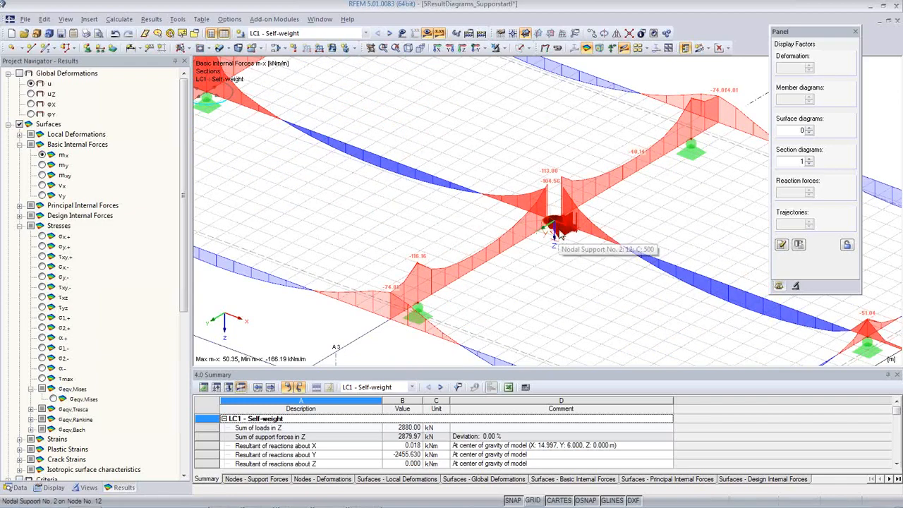
scroll(341, 196, down, 2)
middle_drag(270, 190, 417, 204)
scroll(412, 188, up, 2)
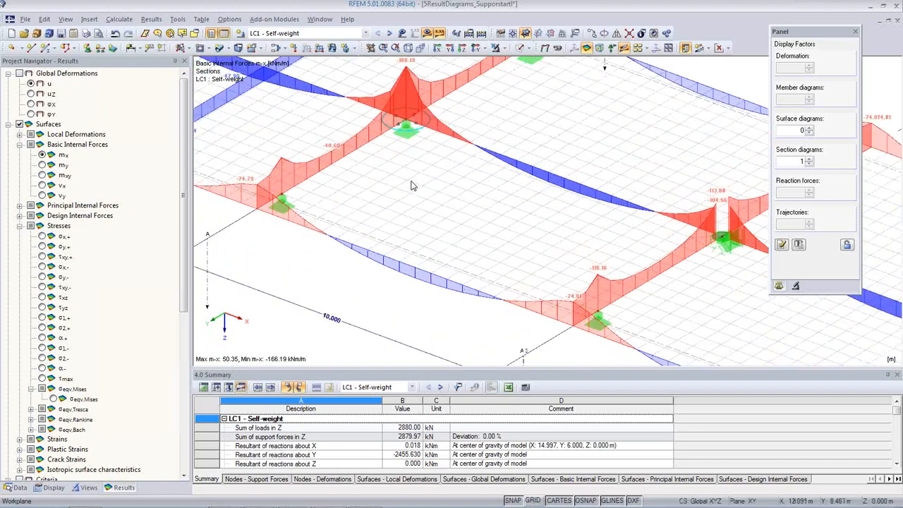
scroll(414, 186, down, 1)
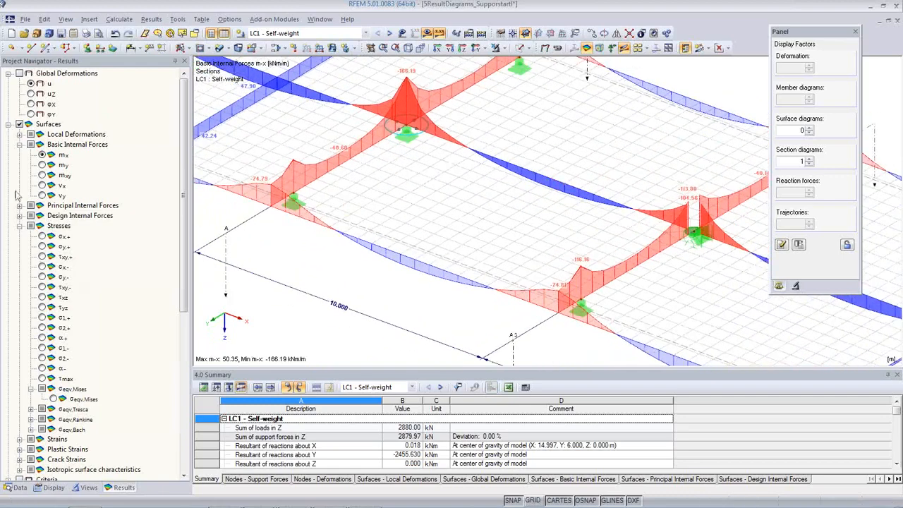
Step: Examine the m-y section diagrams at the slab supports for LC1
click(42, 165)
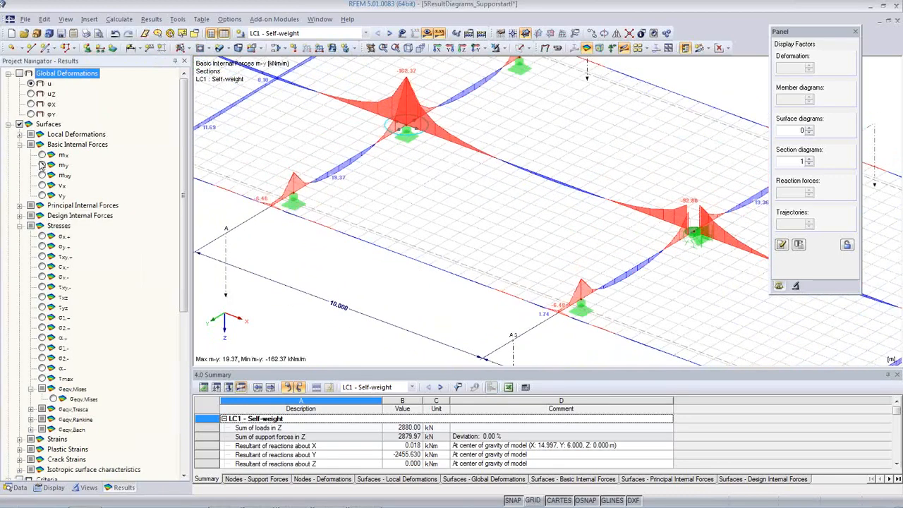
click(86, 487)
click(48, 487)
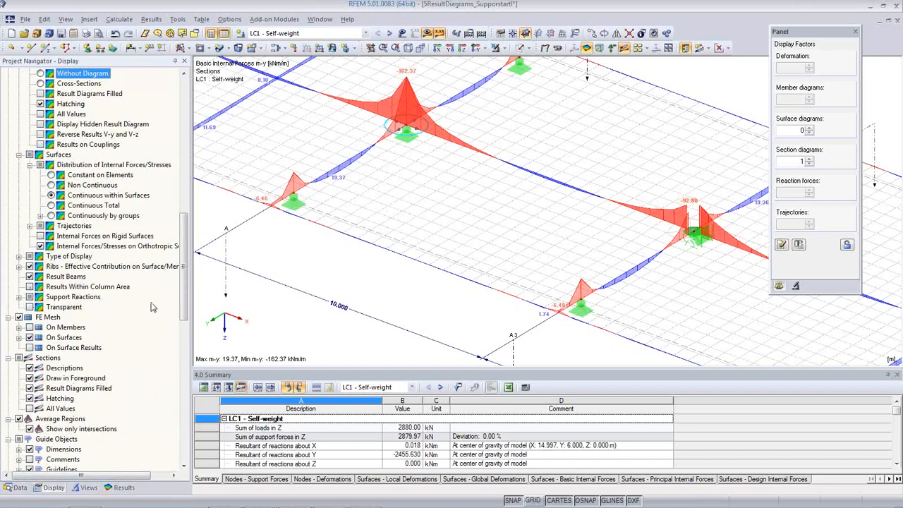
Step: Switch to the 6ParametricHall model and view the hall frame from its gable side
click(19, 487)
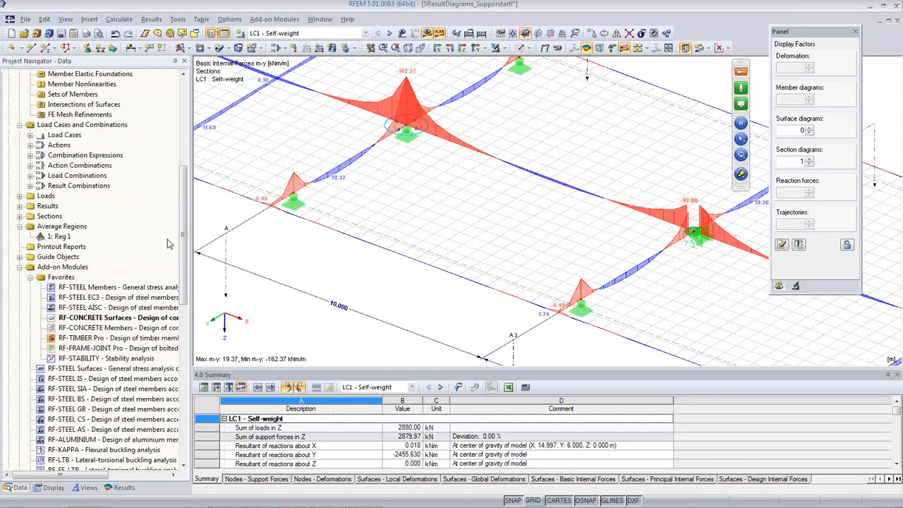
drag(183, 275, 183, 176)
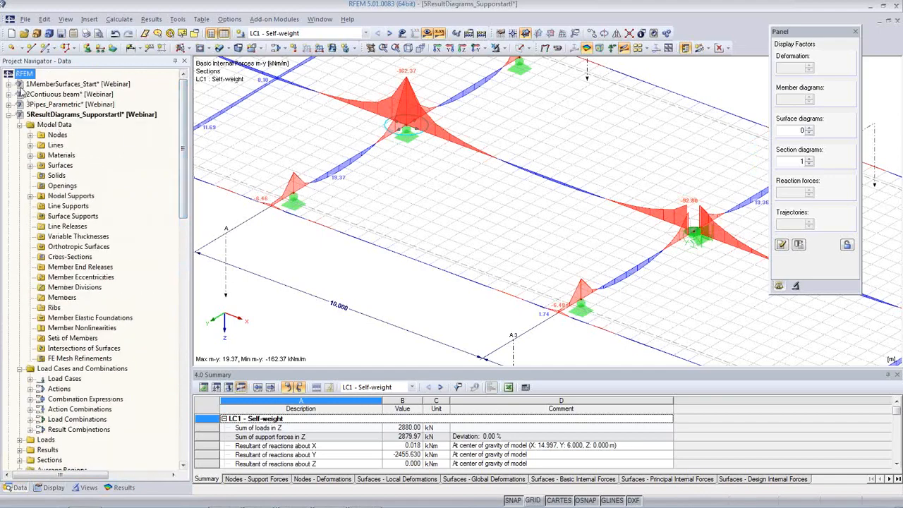
click(8, 114)
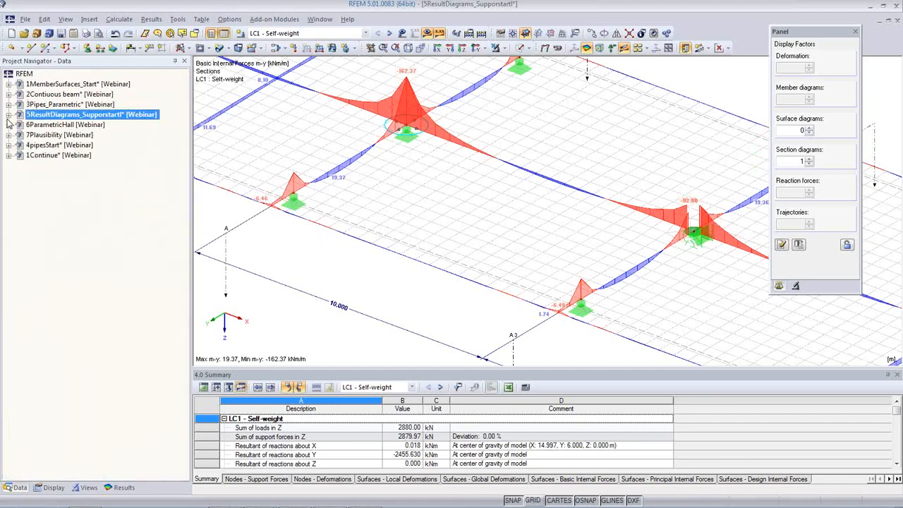
double_click(51, 130)
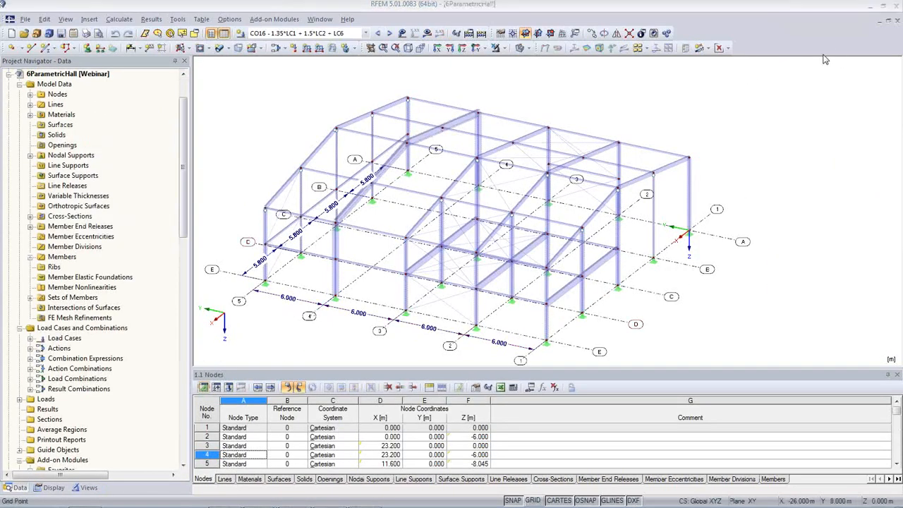
middle_drag(385, 311, 420, 287)
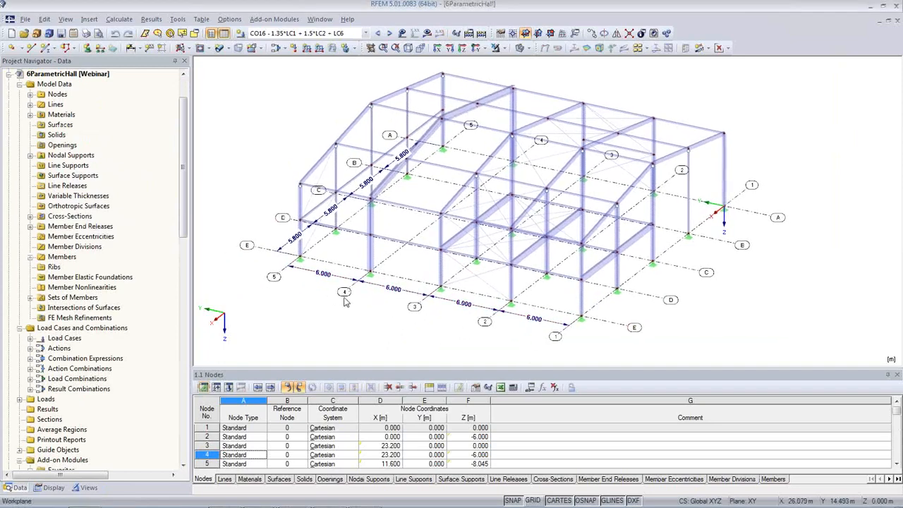
ctrl+middle_drag(309, 299, 713, 286)
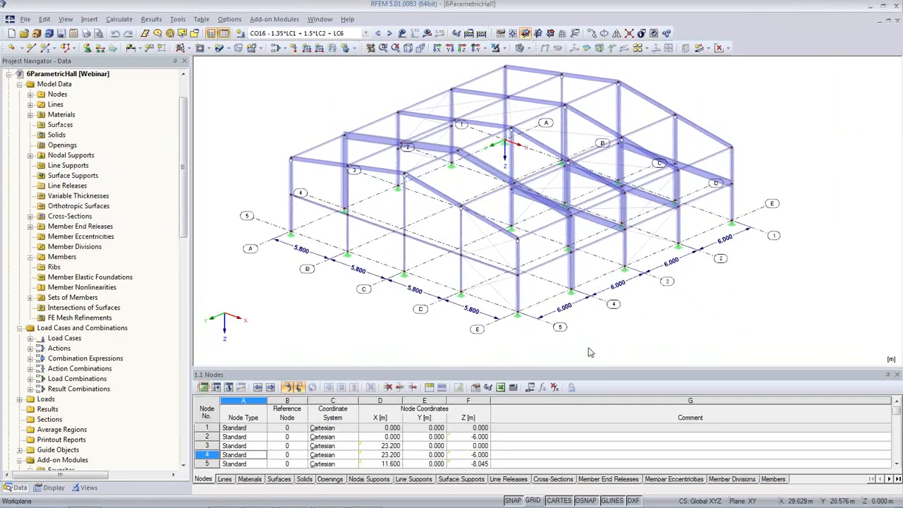
Step: Set the model parameters Spacing_a to 7 m and Spacing_b to 6 m
click(530, 388)
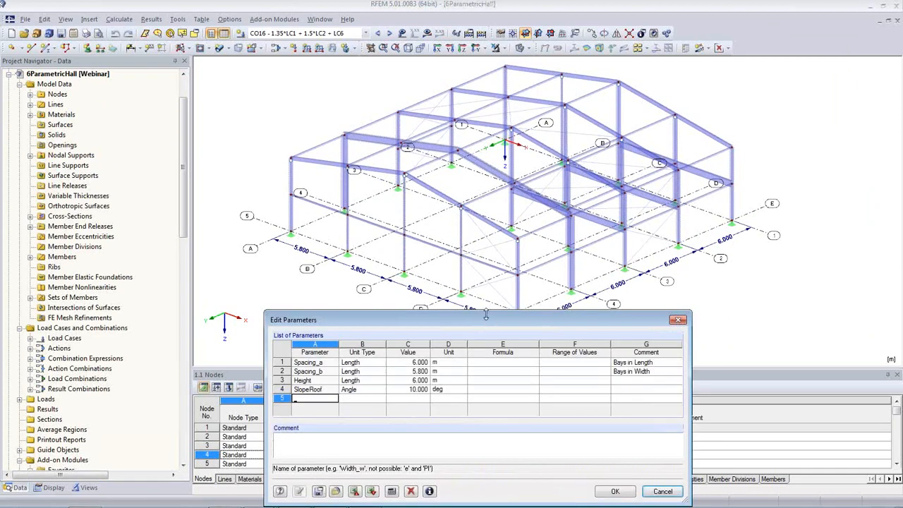
drag(485, 316, 484, 329)
click(396, 376)
double_click(396, 376)
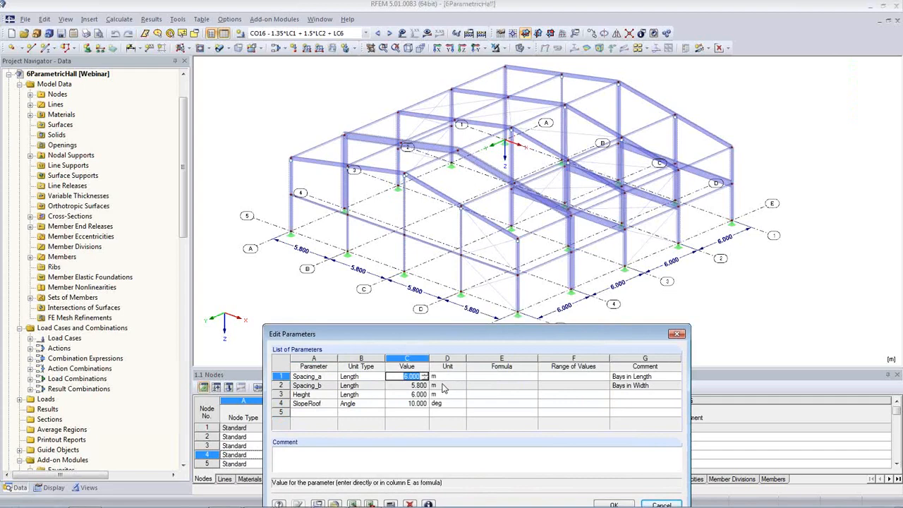
text(7)
key(Return)
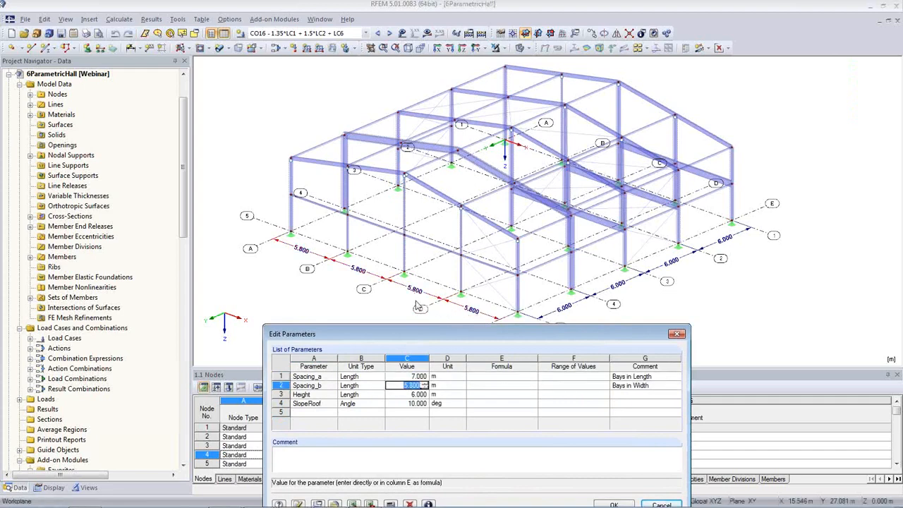
text(6)
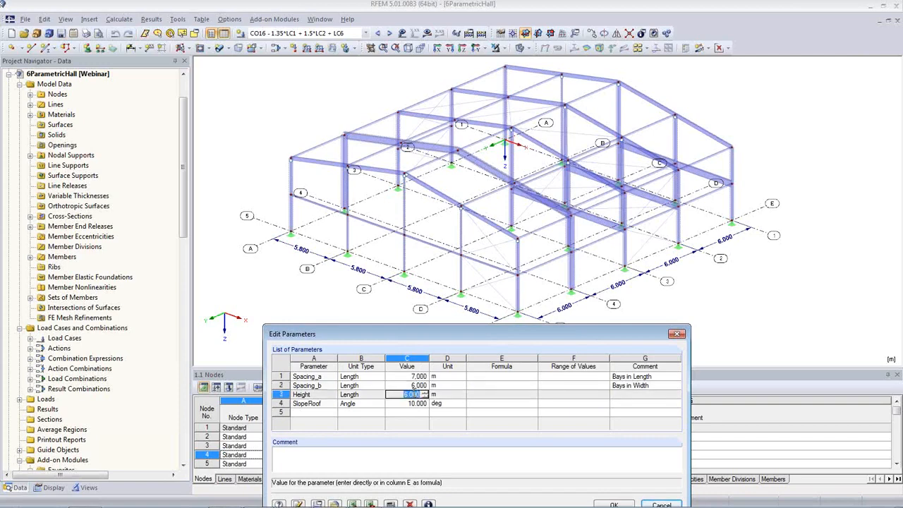
key(Return)
Step: Set the SlopeRoof parameter to 20 degrees and apply the edited parameters to the hall
click(407, 403)
text(2)
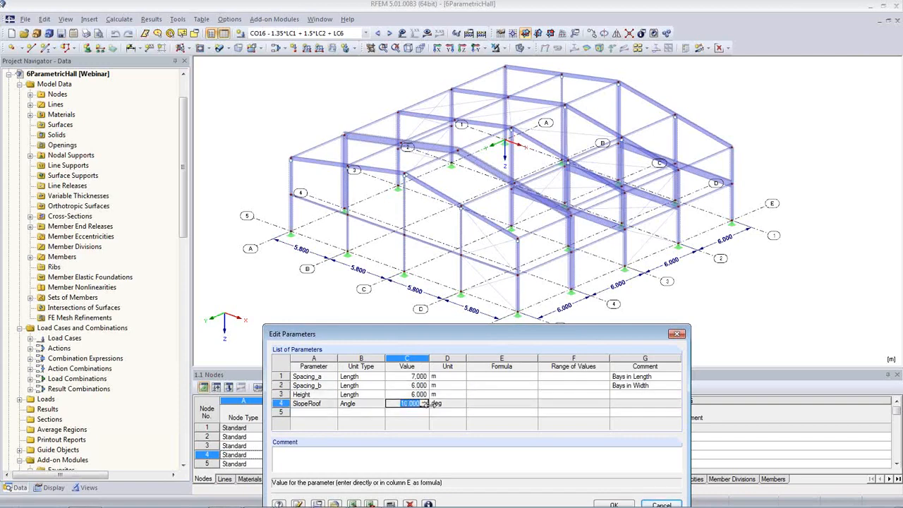
text(0)
key(Tab)
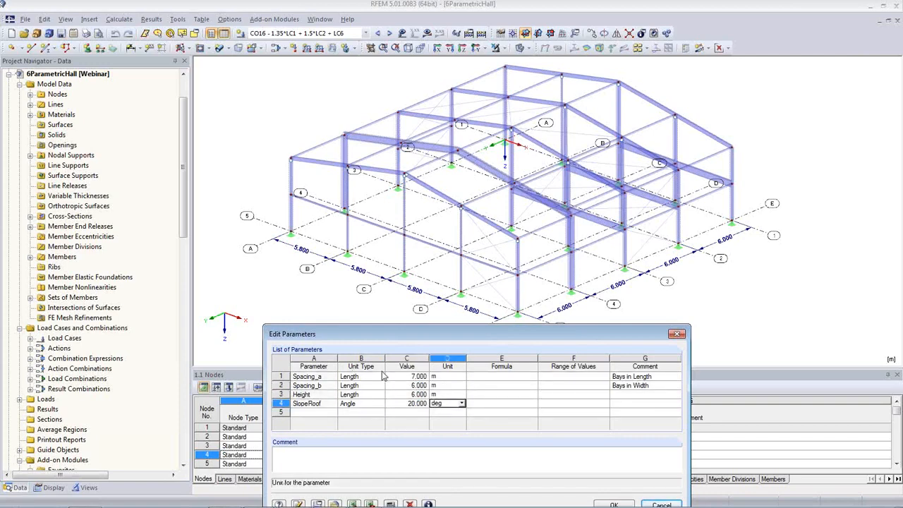
click(318, 504)
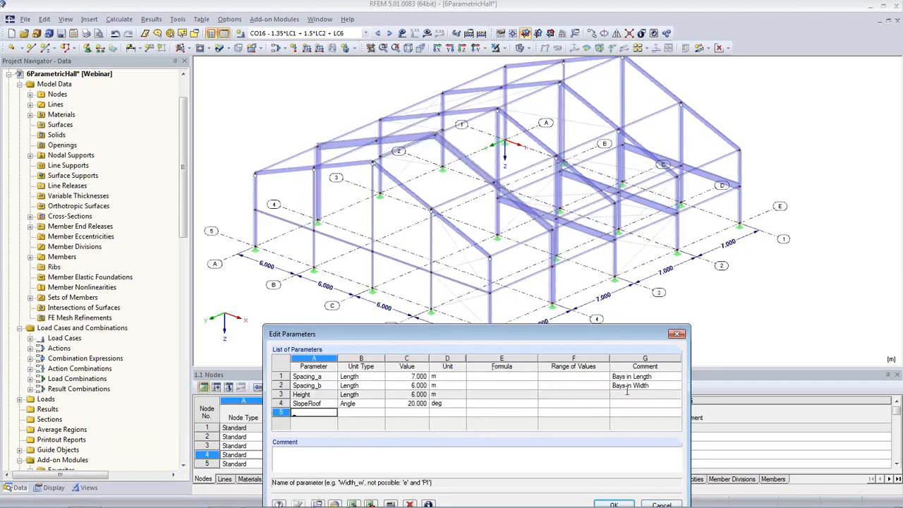
click(677, 334)
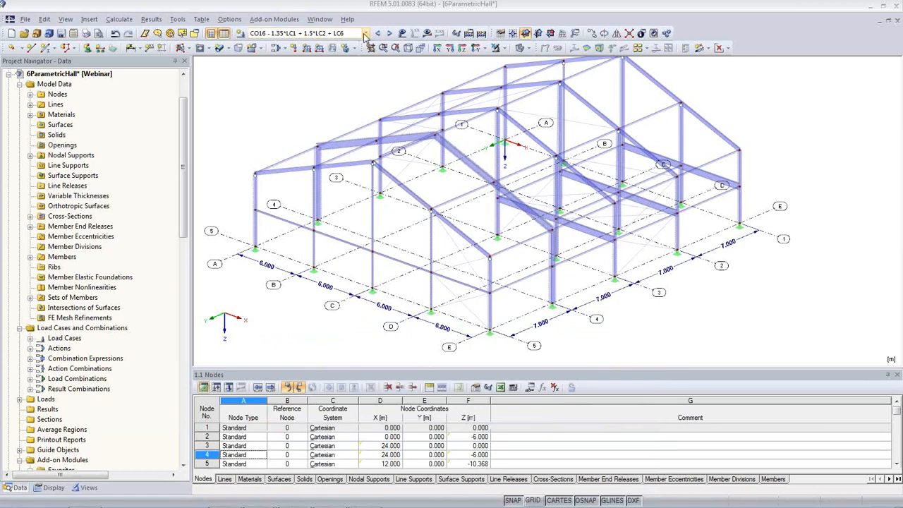
Step: Examine the loads of LC1 Self-weight, LC2 Snow and LC3 Wind in x on the modified hall
click(365, 34)
click(357, 51)
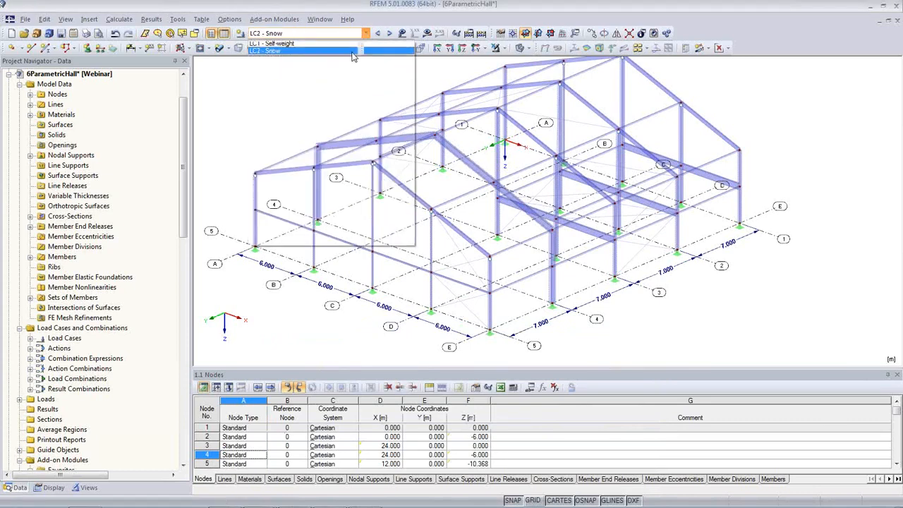
click(403, 33)
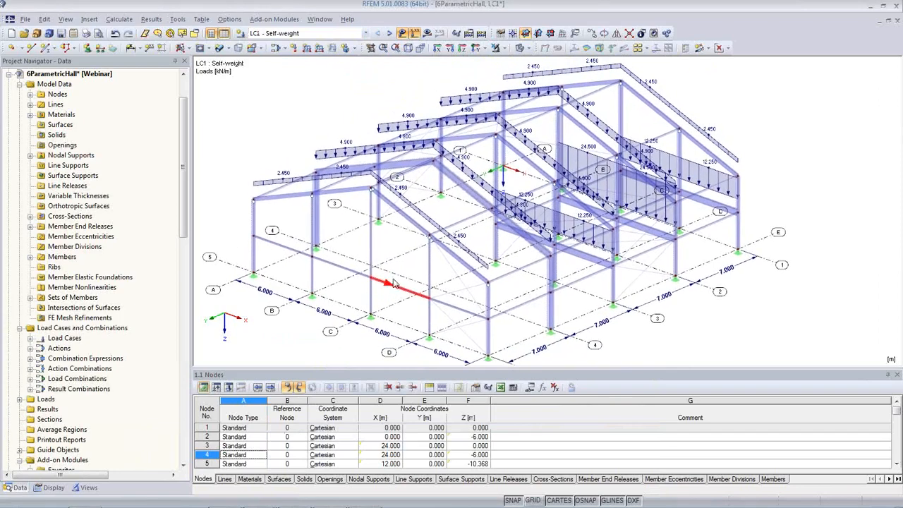
click(390, 34)
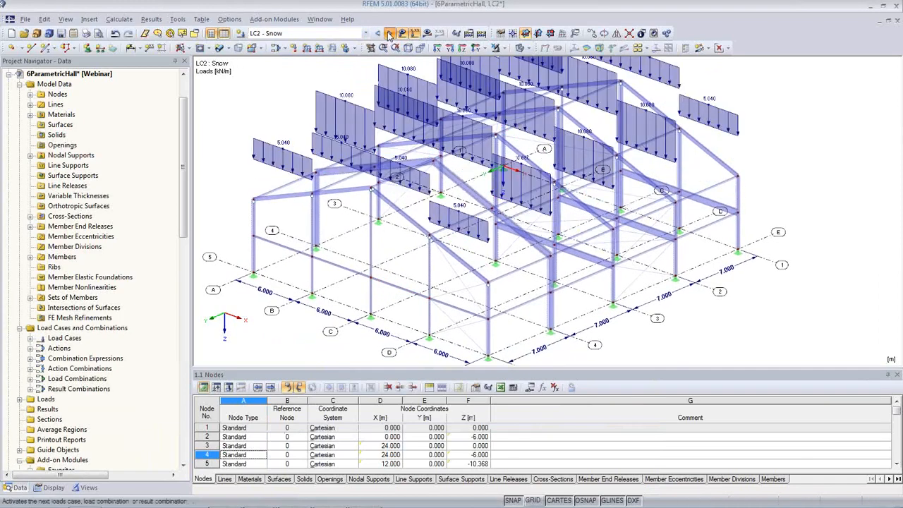
click(390, 33)
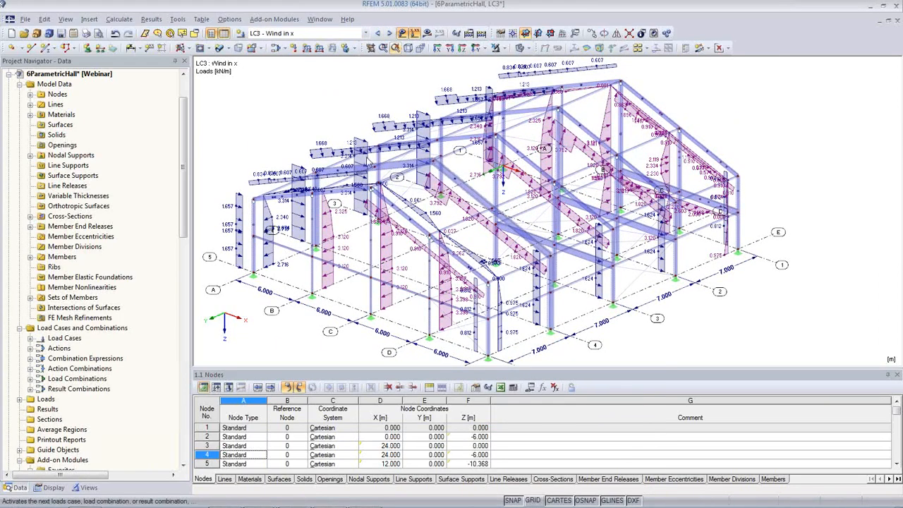
click(377, 33)
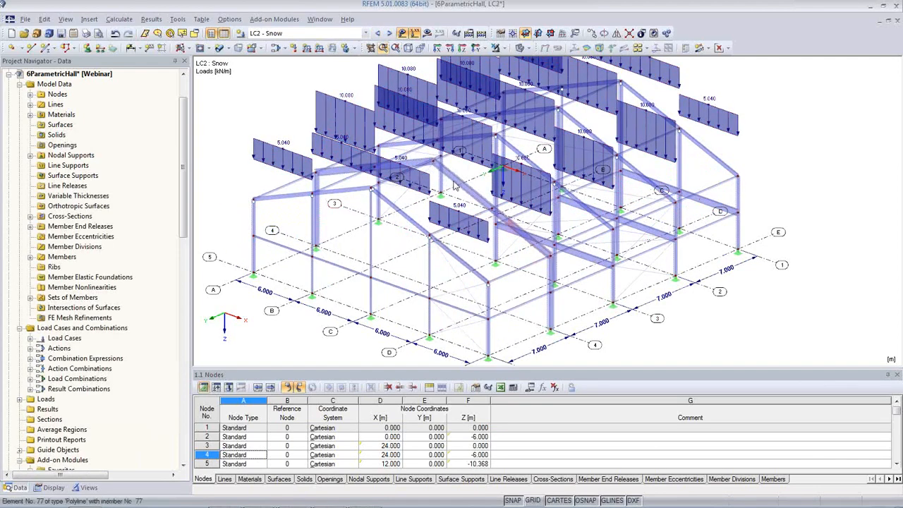
scroll(361, 165, down, 3)
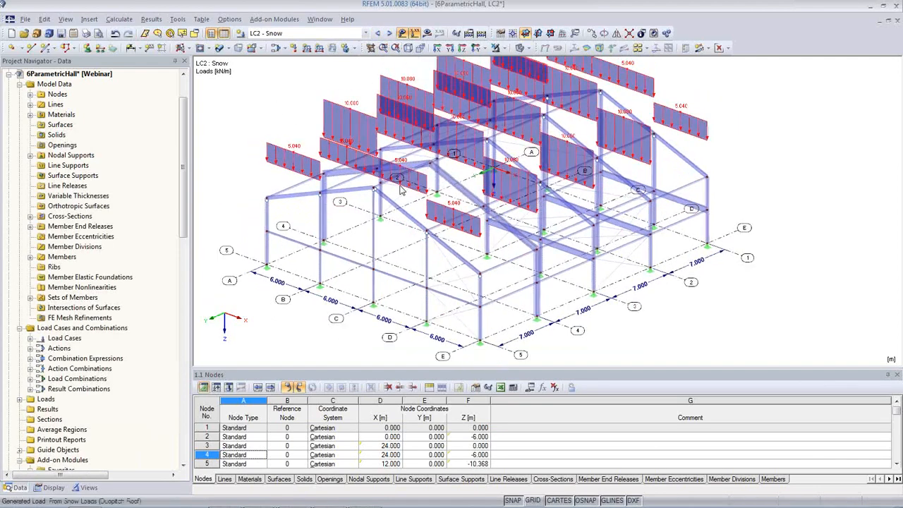
click(377, 33)
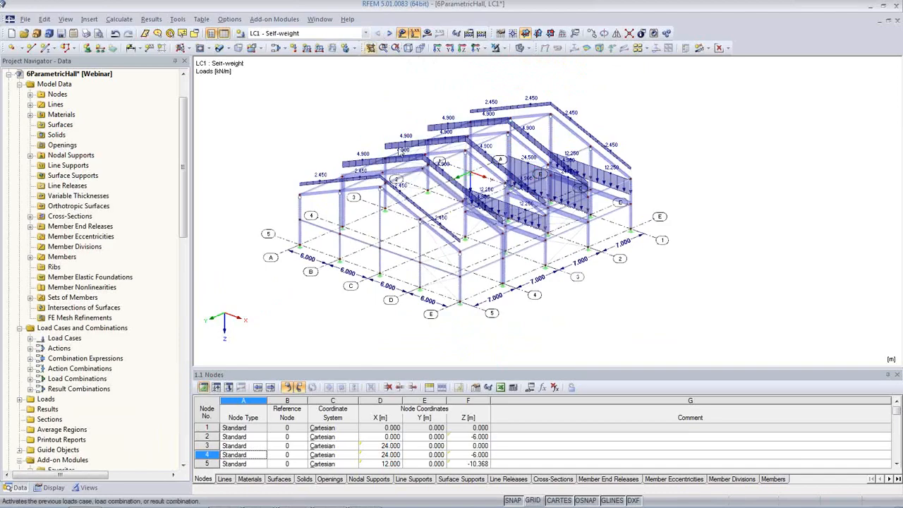
Step: Set the Spacing_a parameter to 6 m and apply it to the hall with the self-weight loads displayed
ctrl+middle_drag(494, 250, 470, 247)
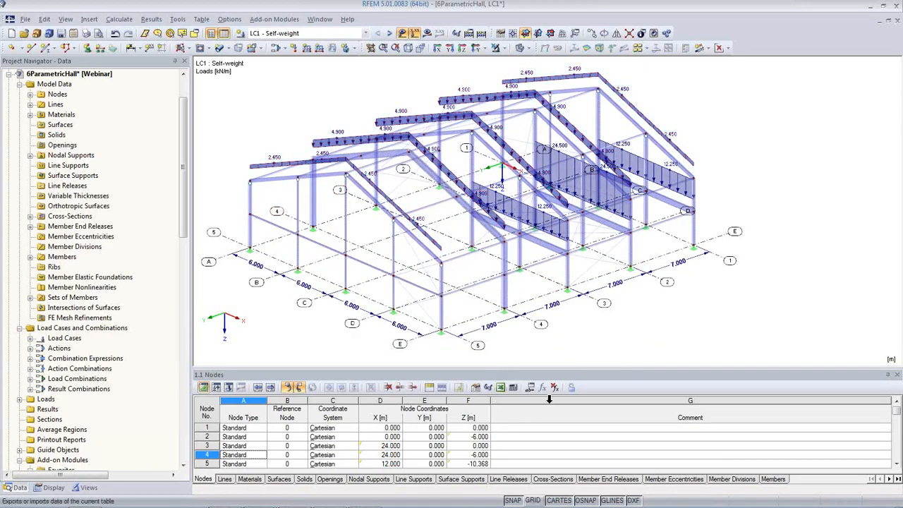
click(530, 387)
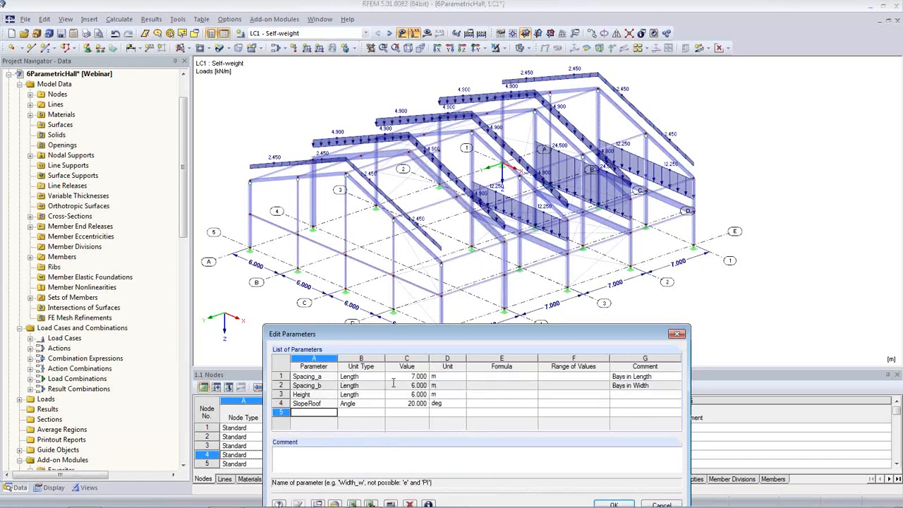
double_click(408, 377)
text(6)
key(Return)
click(297, 504)
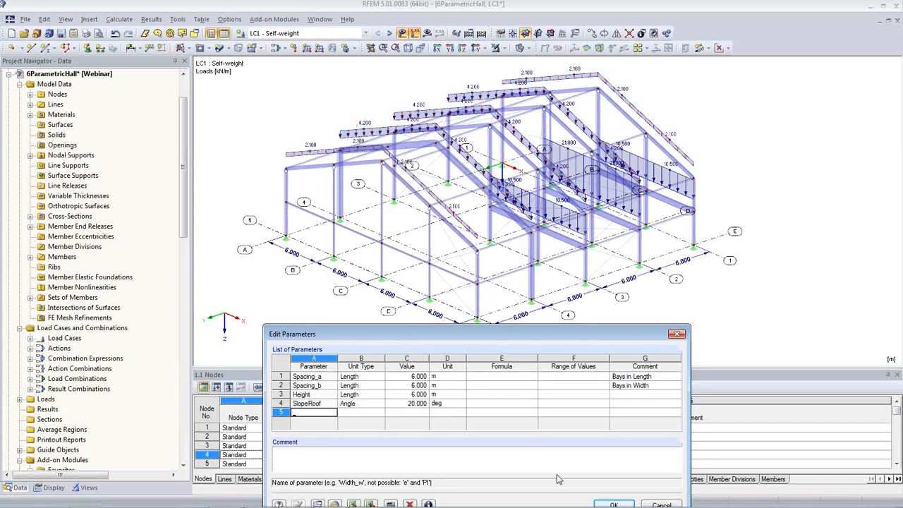
click(628, 505)
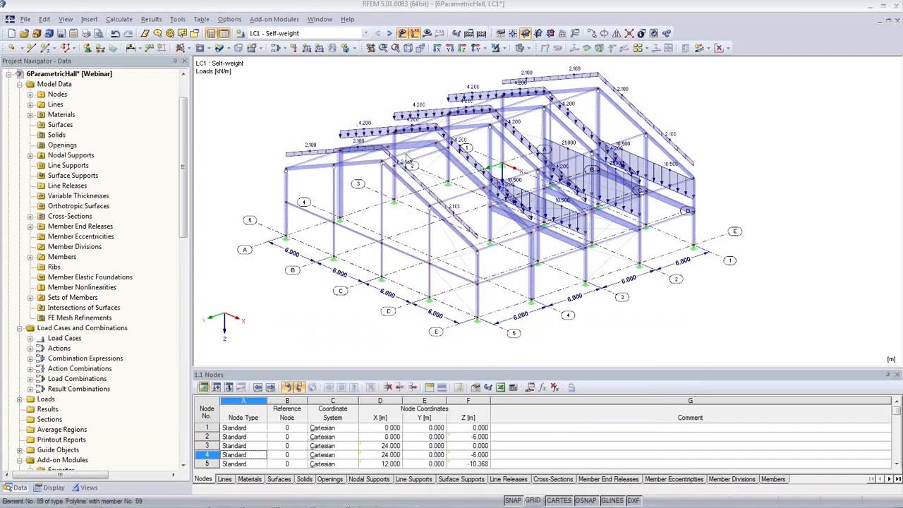
Step: Calculate load combination CO16, decline displaying its results, and close the calculation messages
click(366, 33)
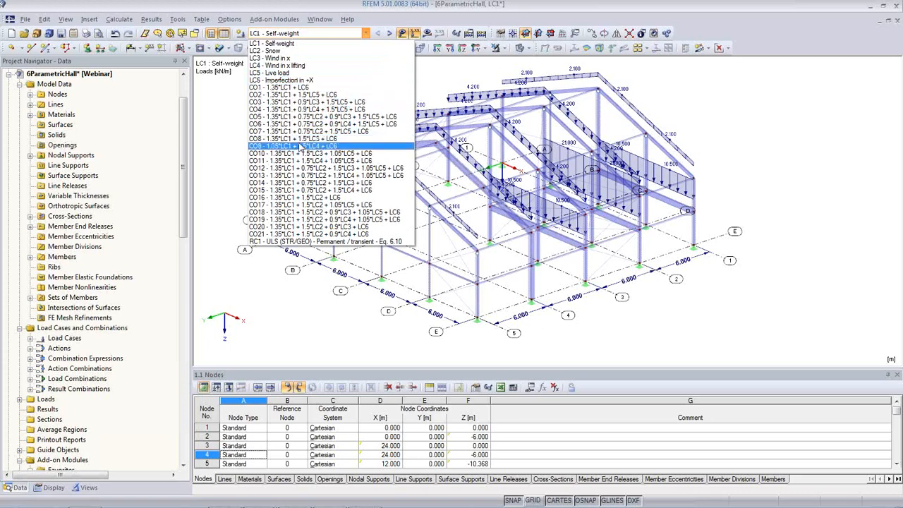
click(303, 200)
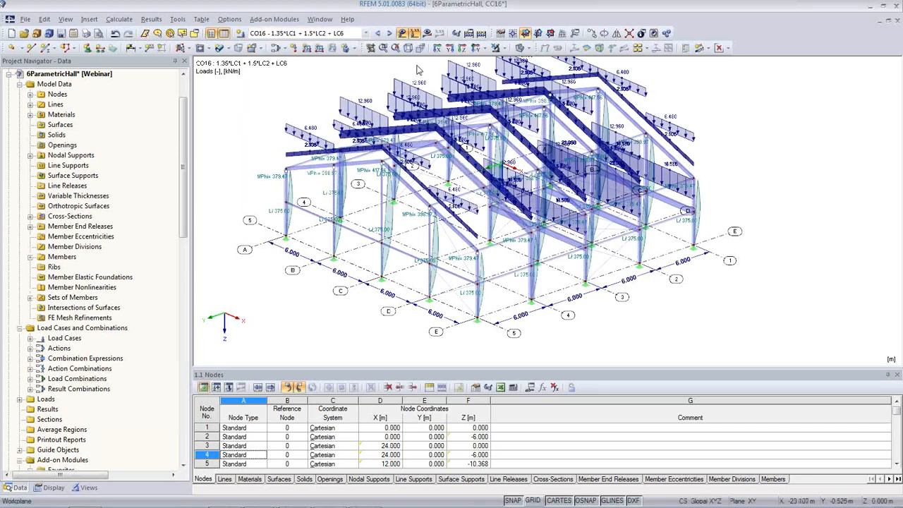
click(427, 39)
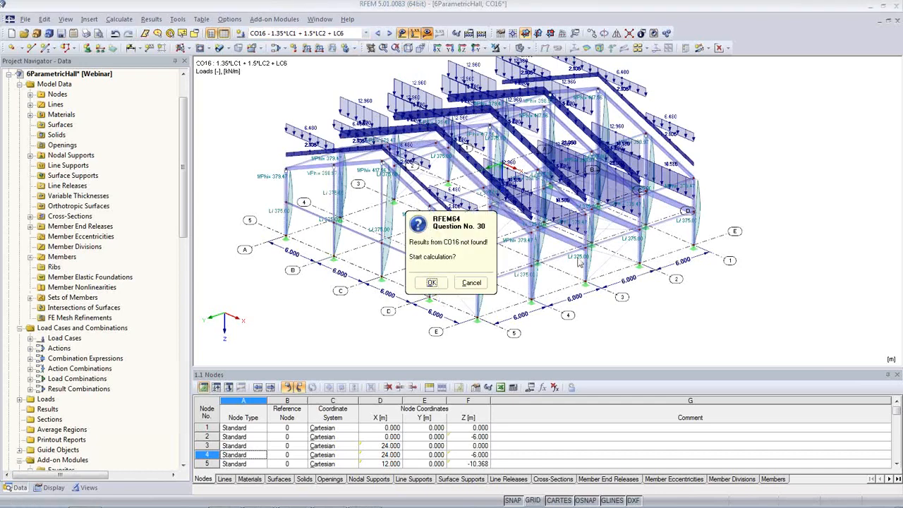
click(432, 282)
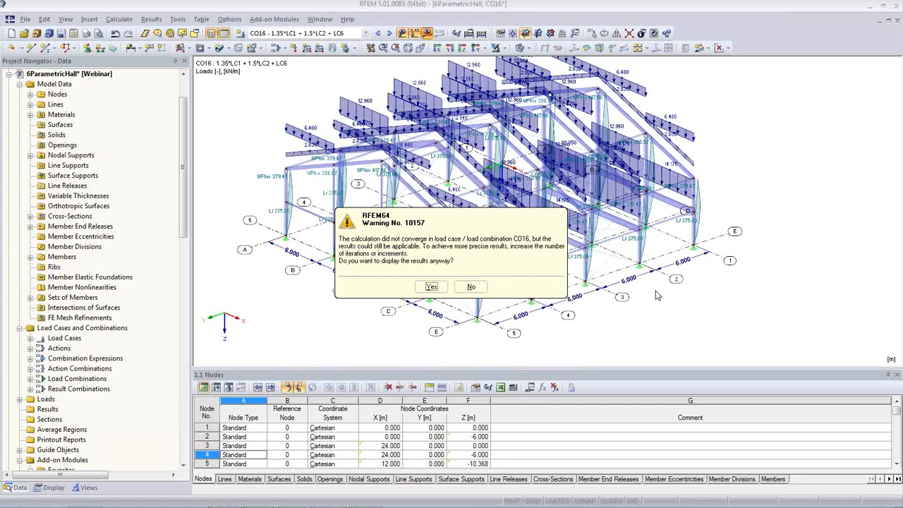
click(470, 288)
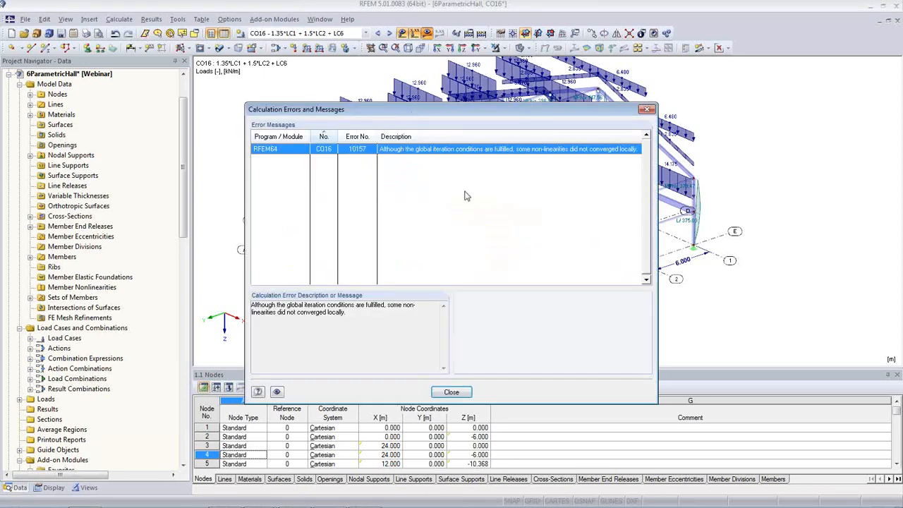
click(462, 392)
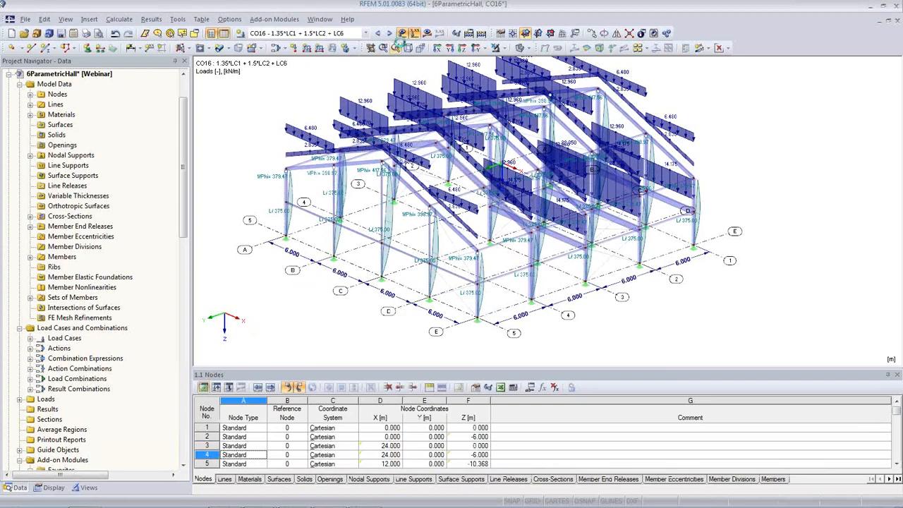
Step: Hide the loads on the hall, then calculate load case LC1 Self-weight and display its results
click(402, 34)
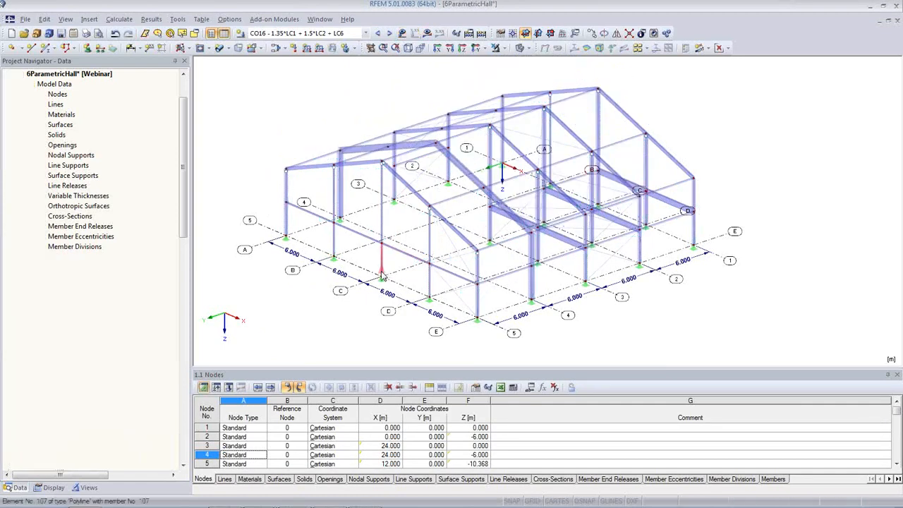
click(366, 34)
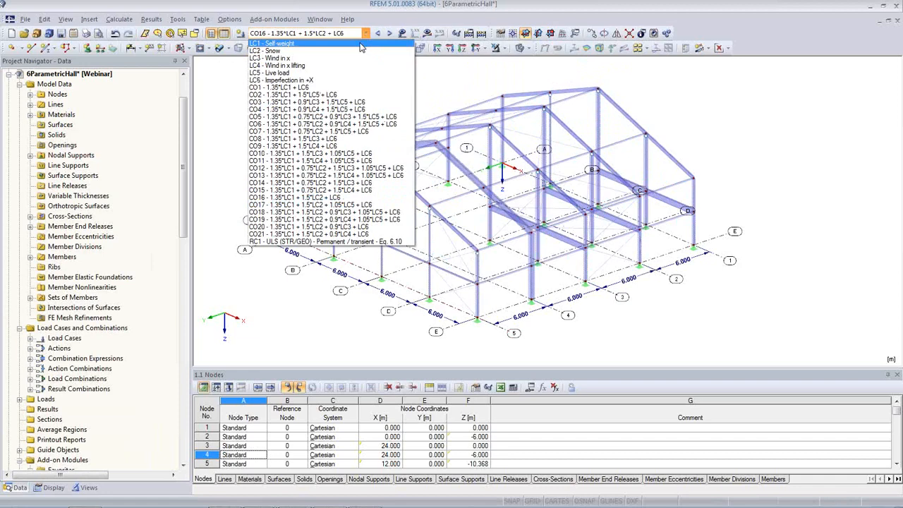
click(359, 44)
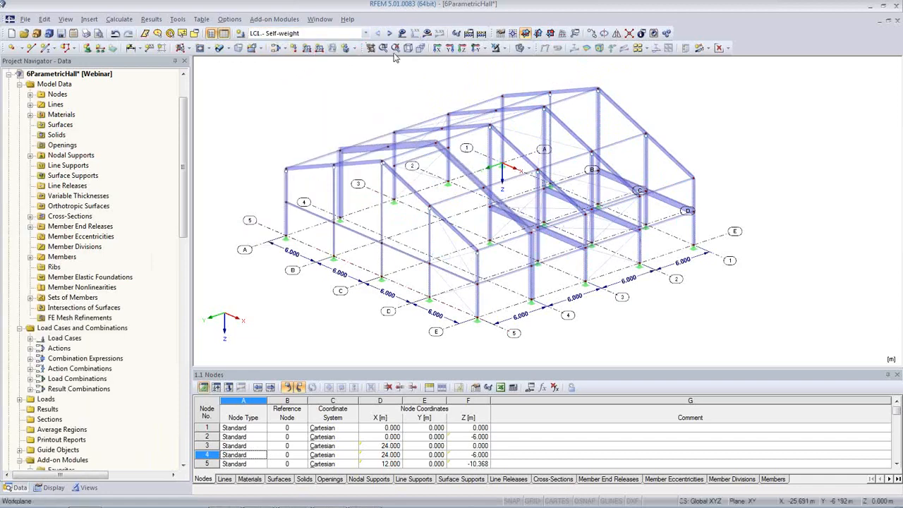
click(428, 34)
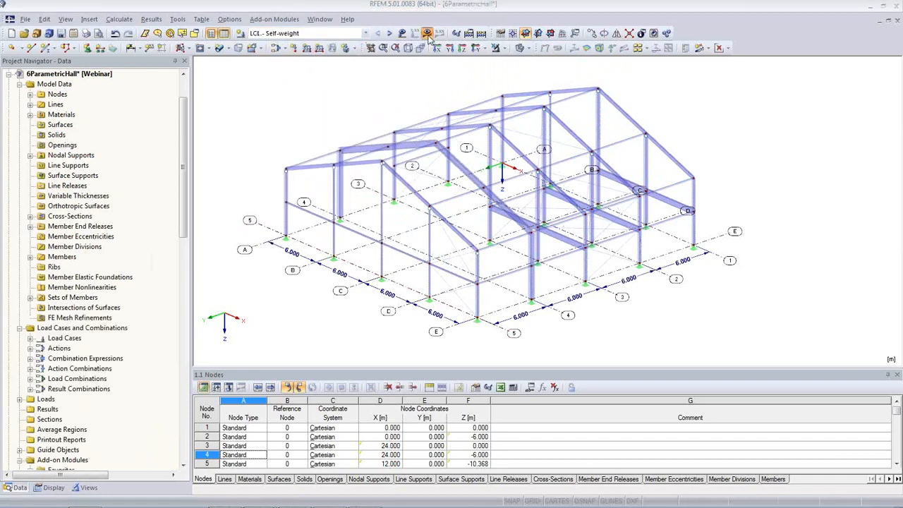
click(429, 285)
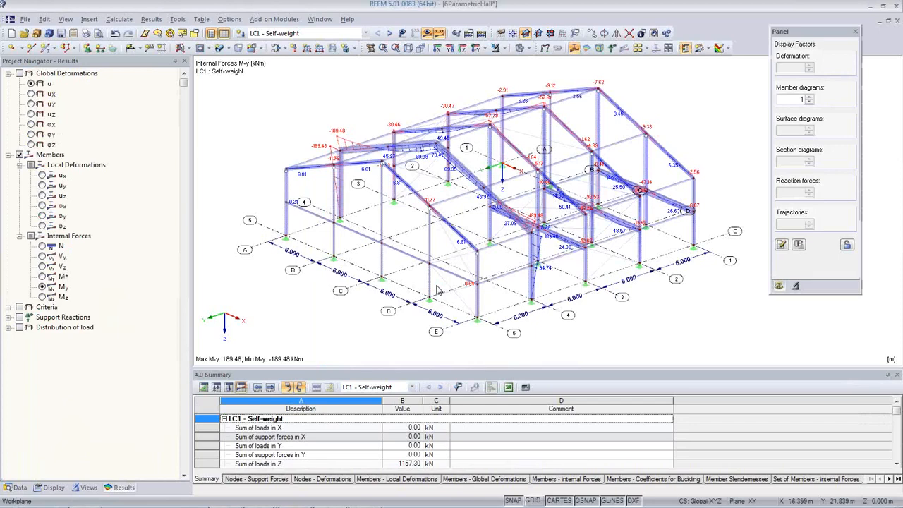
Step: Check the method of analysis in the calculation parameters of load case LC1 Self-weight, and close the load case settings
click(15, 488)
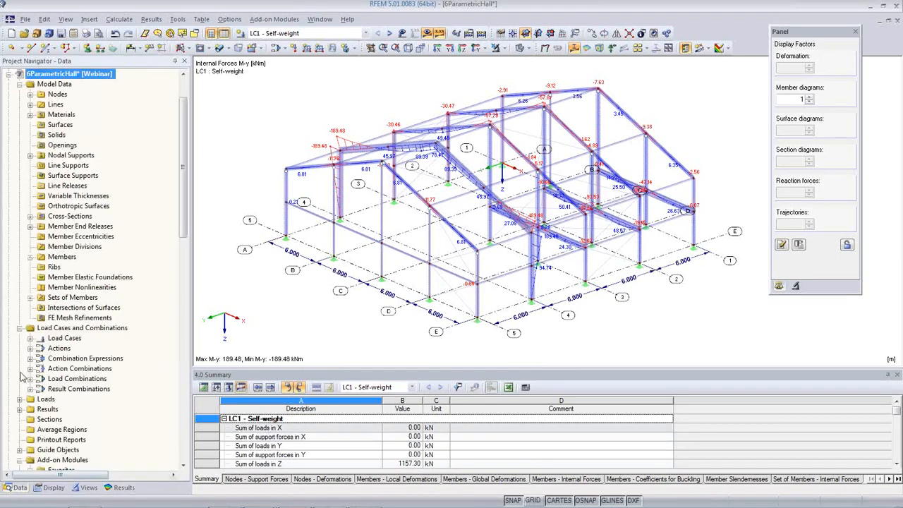
click(30, 338)
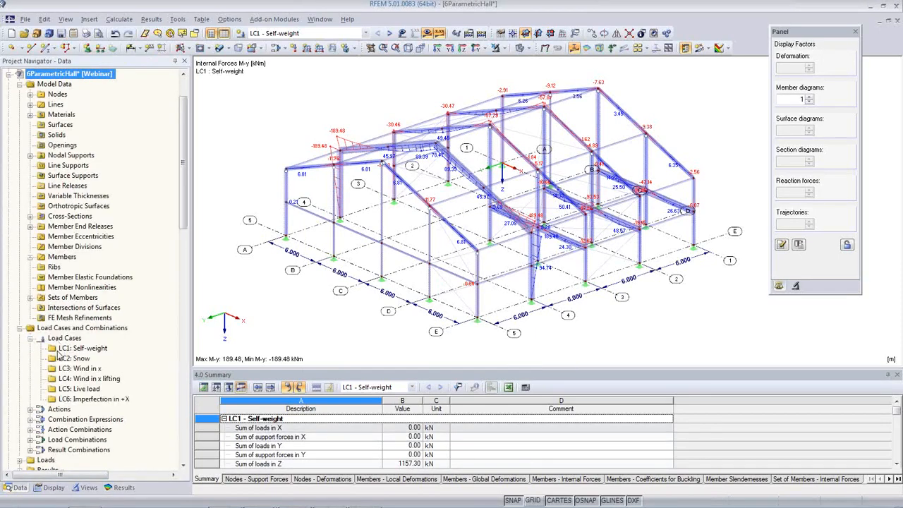
right_click(64, 349)
click(92, 360)
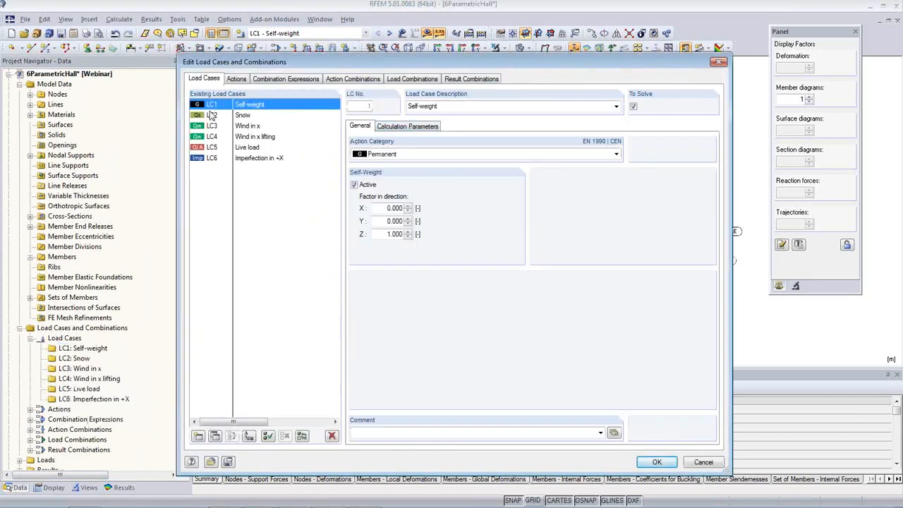
click(407, 127)
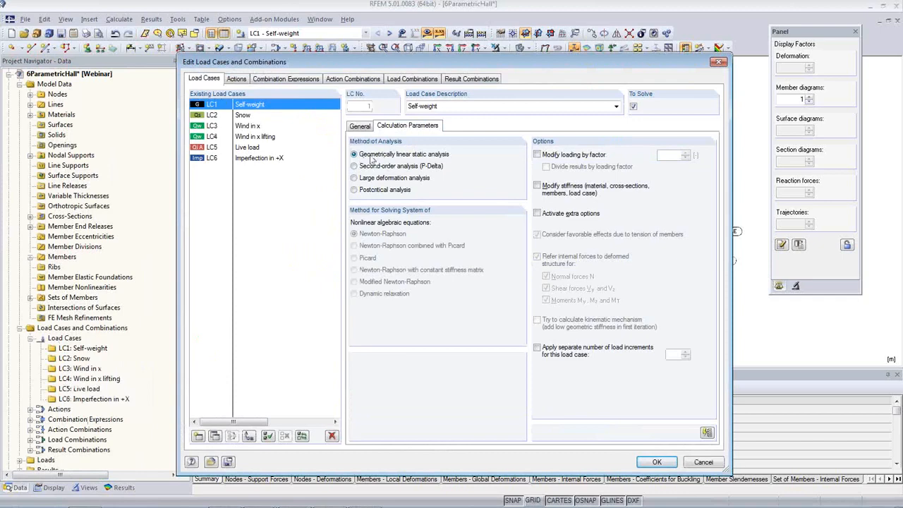
click(720, 63)
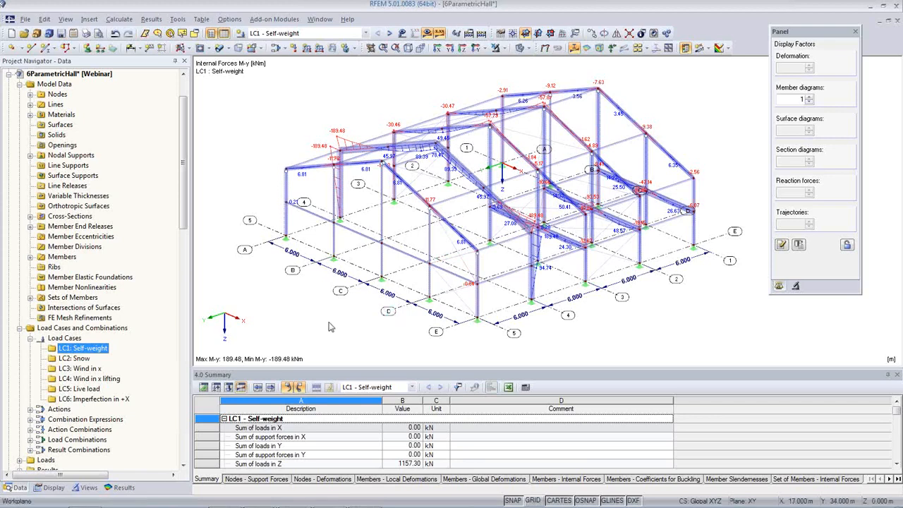
Step: Run an RF-STABILITY eigenvalue analysis for LC1 Self-weight, review the critical load factors, and return to the model
scroll(158, 392, down, 8)
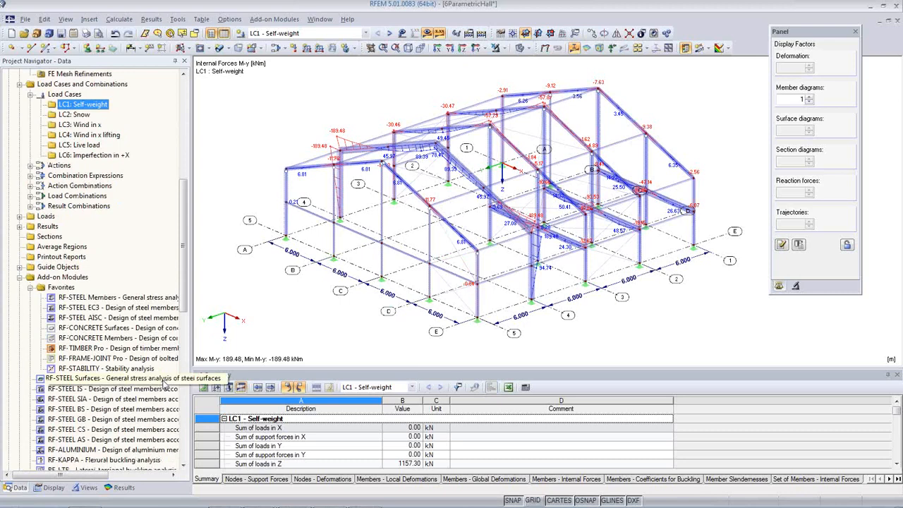
click(95, 370)
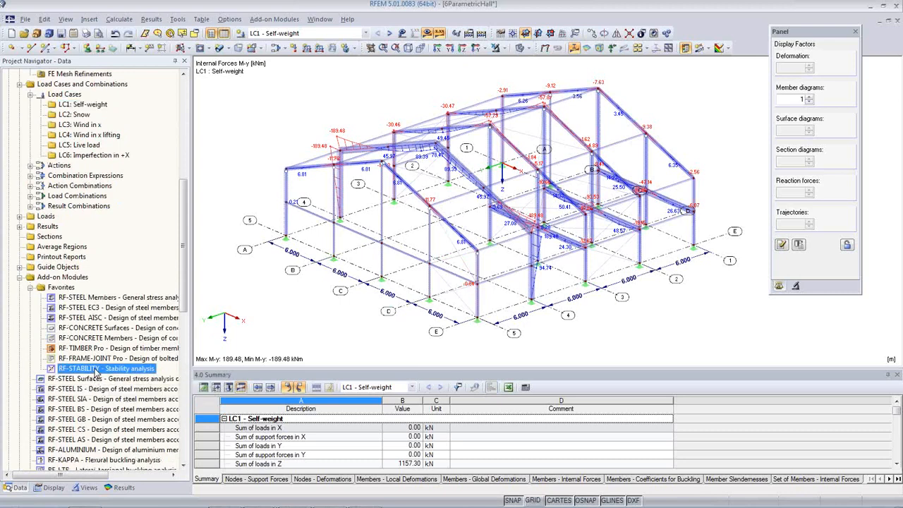
double_click(105, 370)
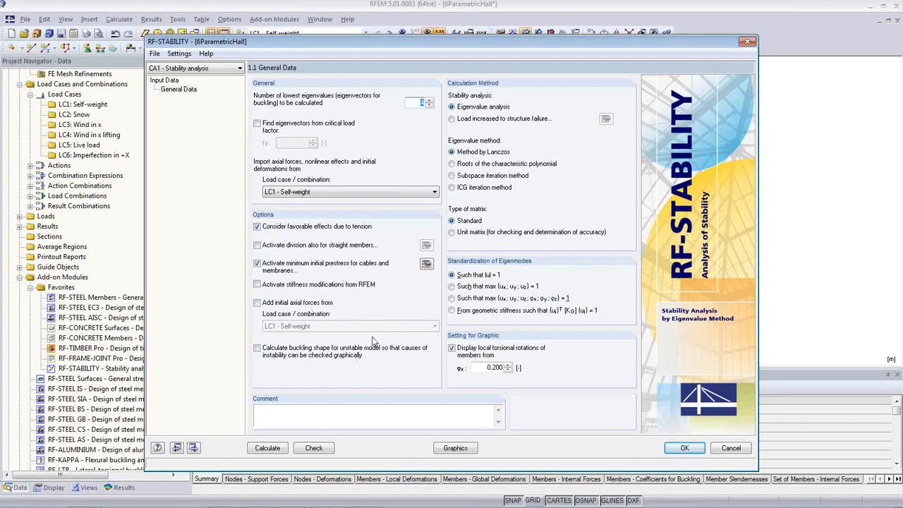
click(268, 449)
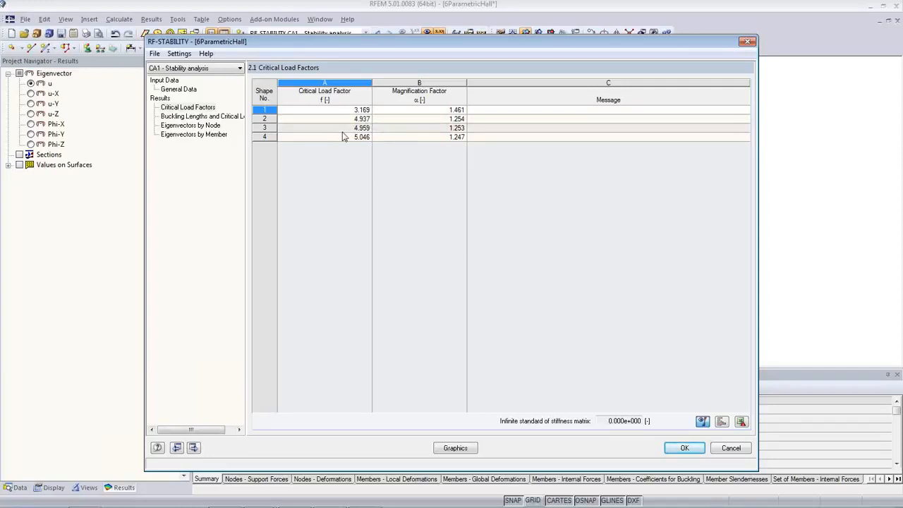
click(681, 449)
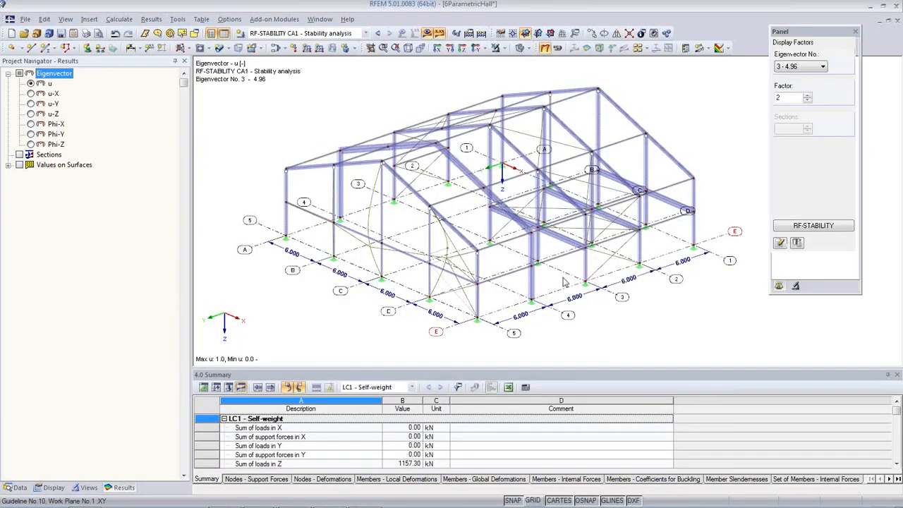
Step: Display buckling eigenvector 1 at a factor of 3.5 and animate it with the affected gable column in view
click(801, 66)
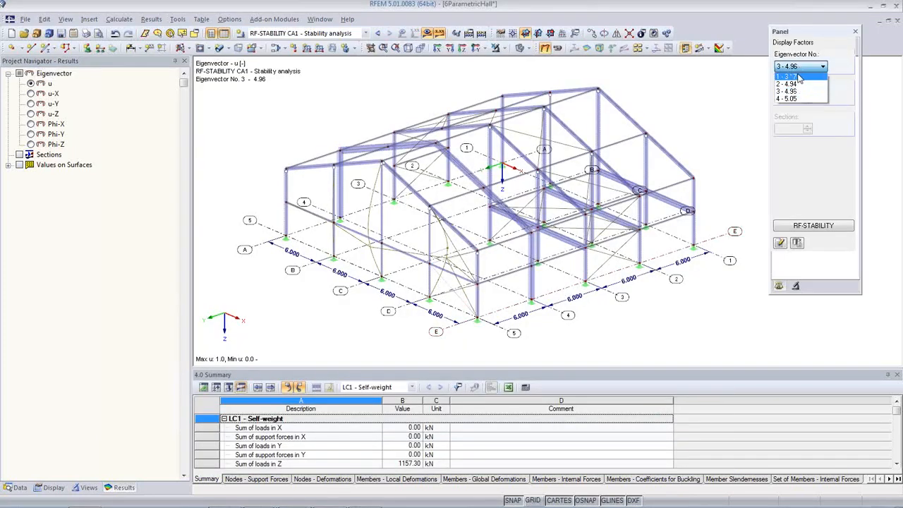
click(798, 75)
double_click(779, 98)
text(3.5)
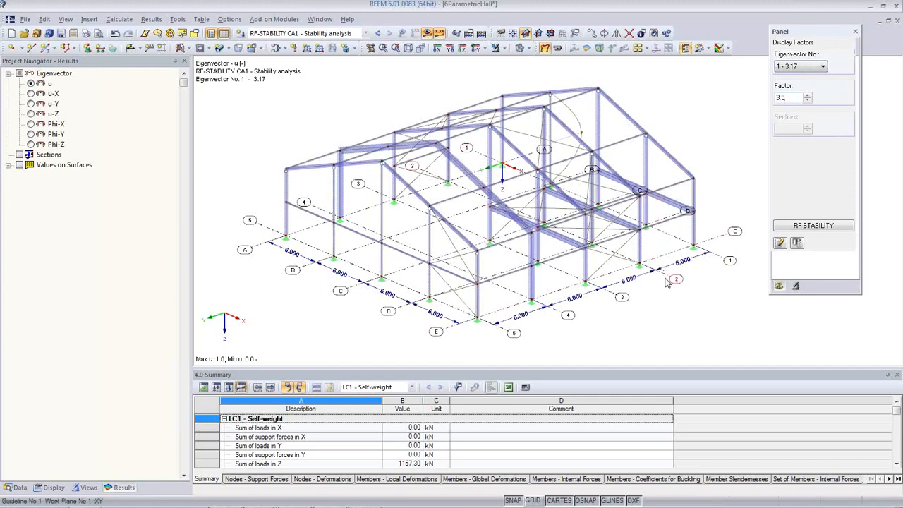
ctrl+middle_drag(671, 292, 423, 229)
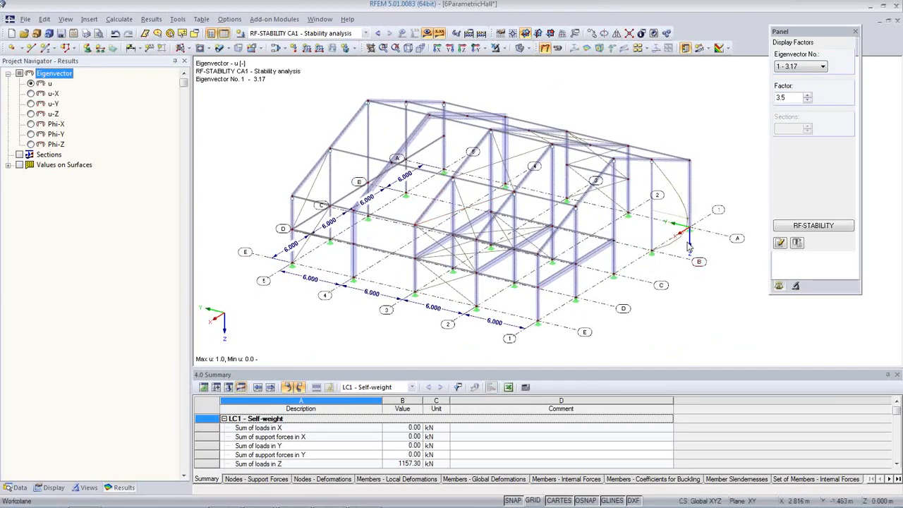
click(558, 47)
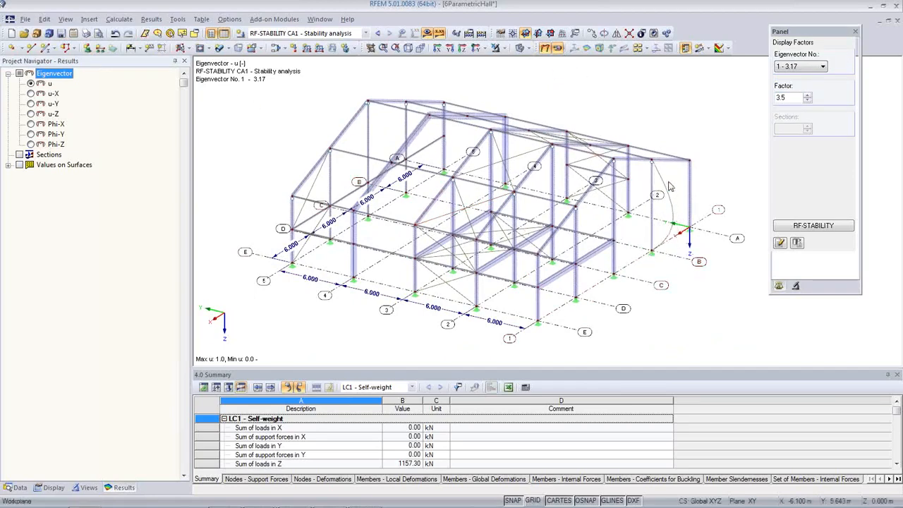
Step: Examine the buckling shapes of eigenvectors 2, 3 and 4 on the hall, viewing the last from several angles
click(805, 68)
click(803, 84)
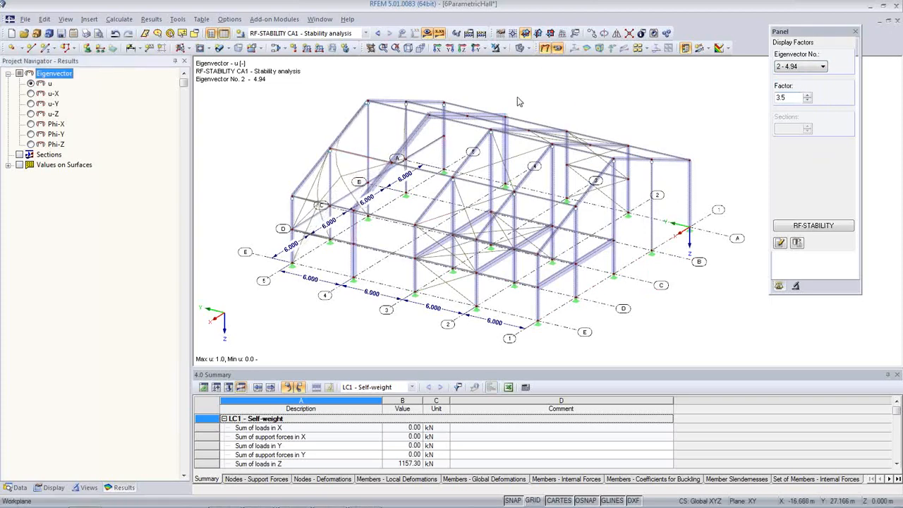
click(812, 68)
click(805, 94)
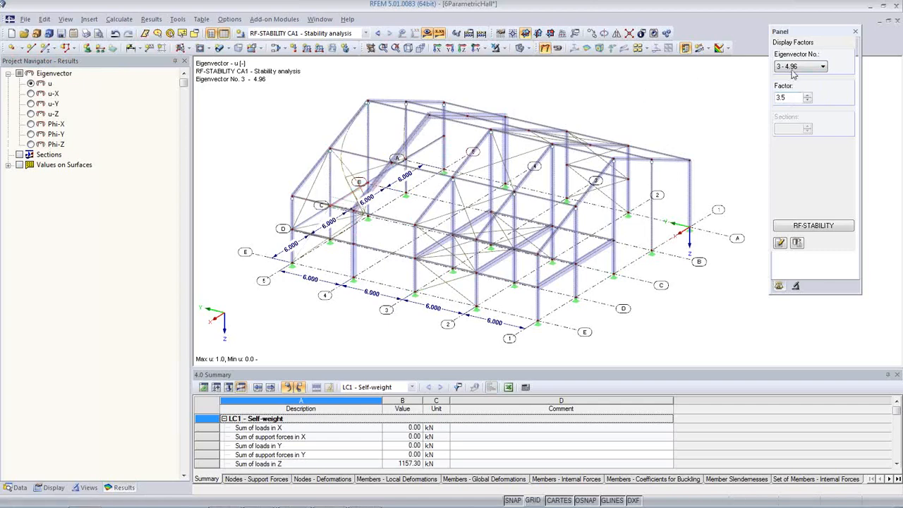
click(804, 66)
click(790, 98)
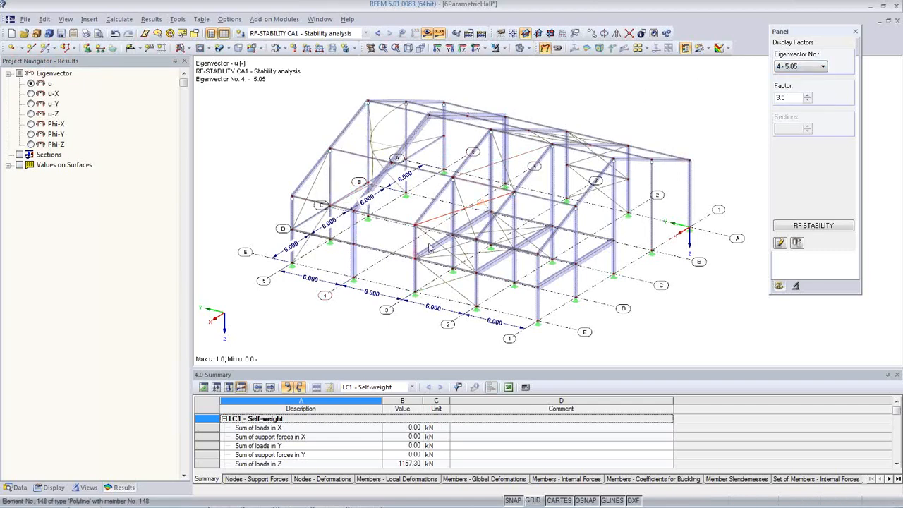
ctrl+middle_drag(471, 299, 586, 274)
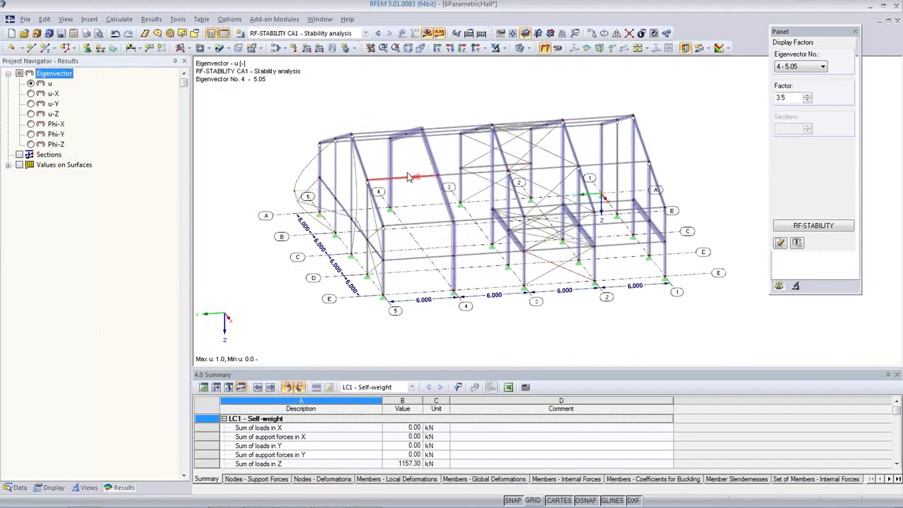
ctrl+middle_drag(458, 260, 557, 270)
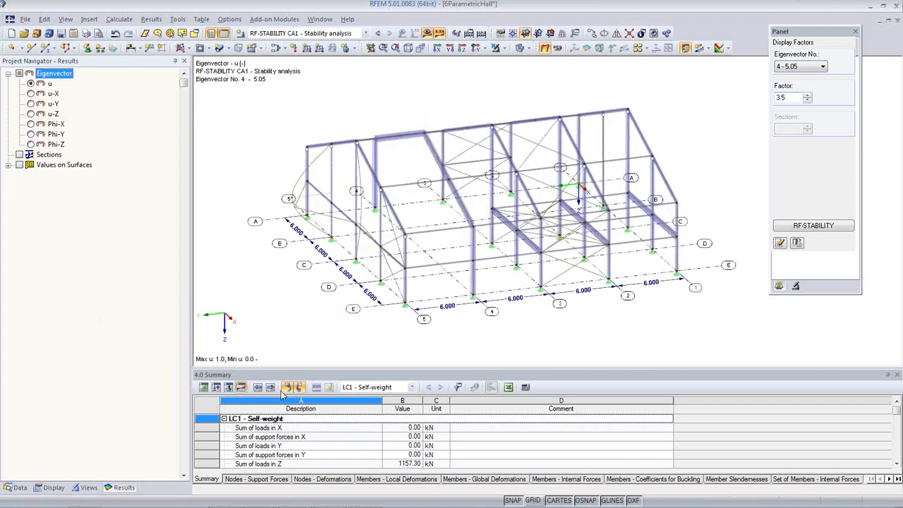
Step: Change the internal gable columns' cross-section, section 6, to HE A 200 in the model's cross-section data
click(203, 387)
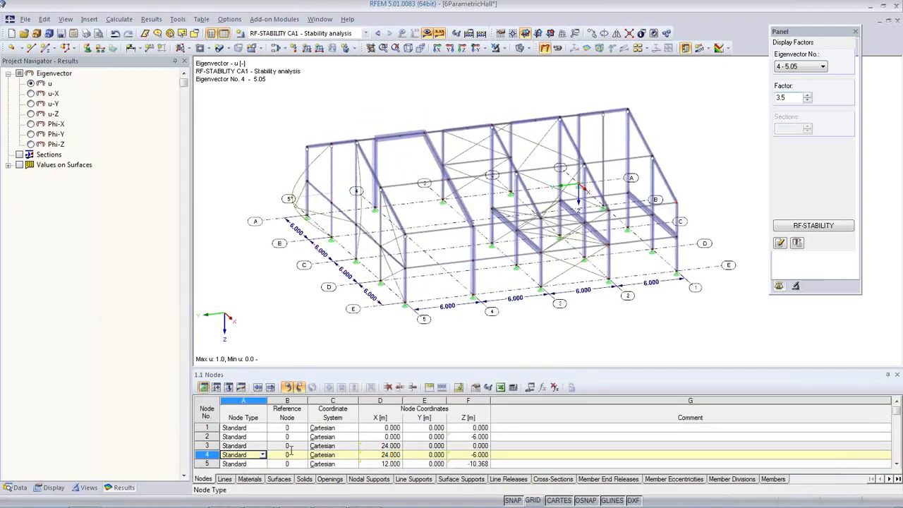
click(553, 480)
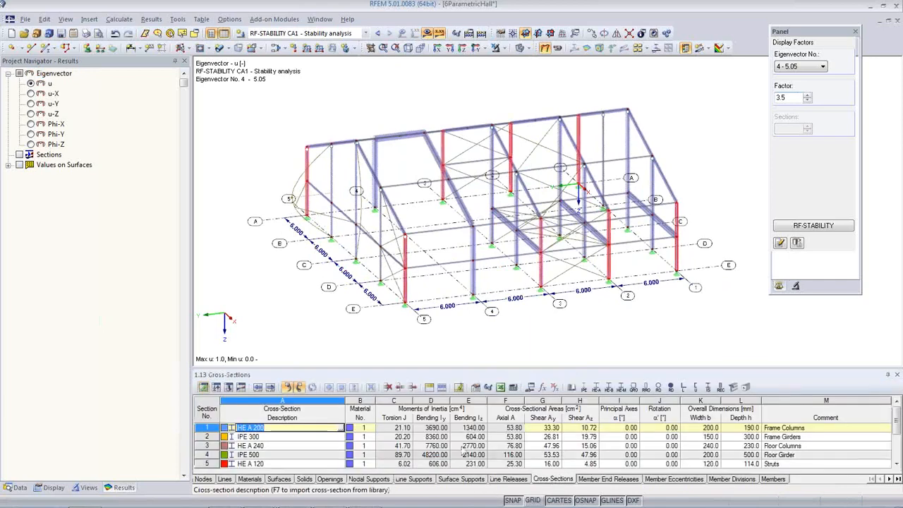
drag(416, 367, 415, 330)
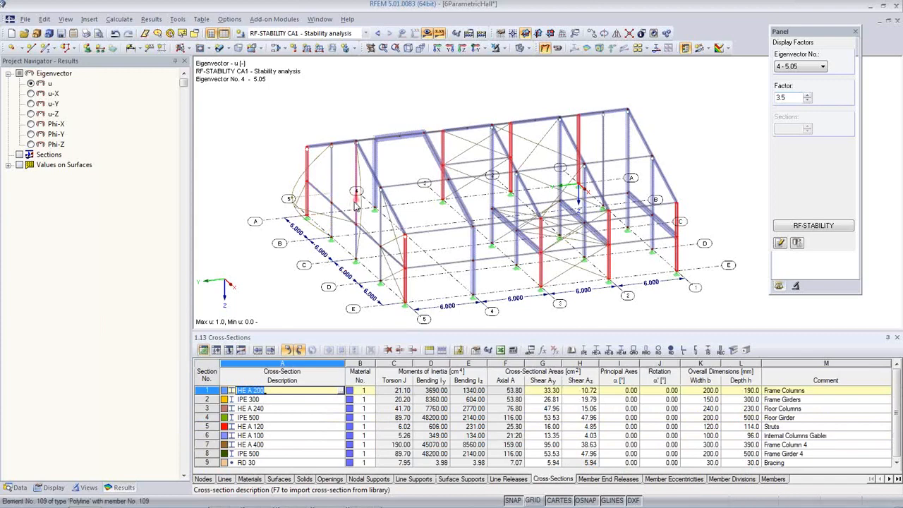
ctrl+middle_drag(359, 259, 319, 240)
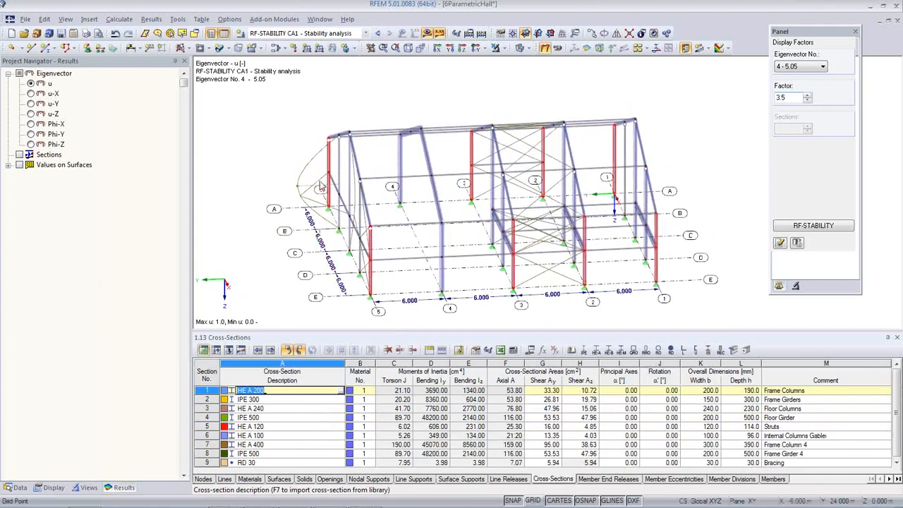
click(273, 438)
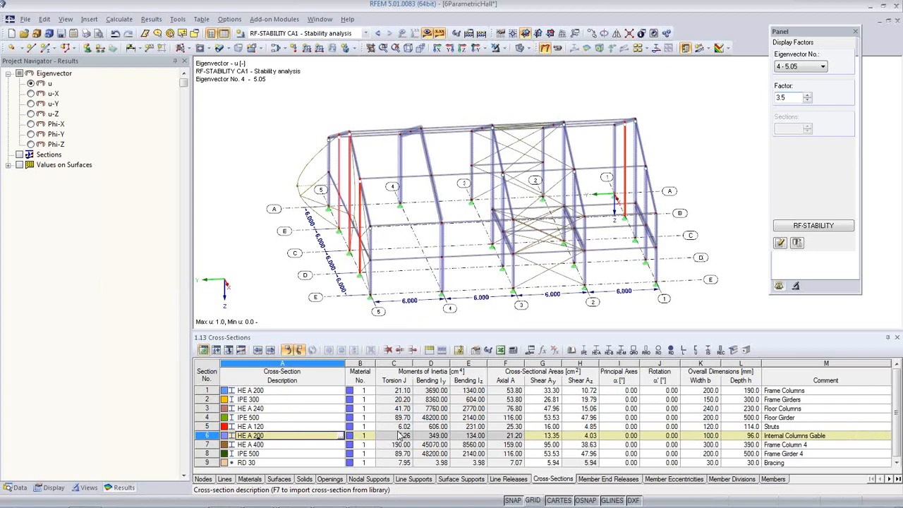
key(Tab)
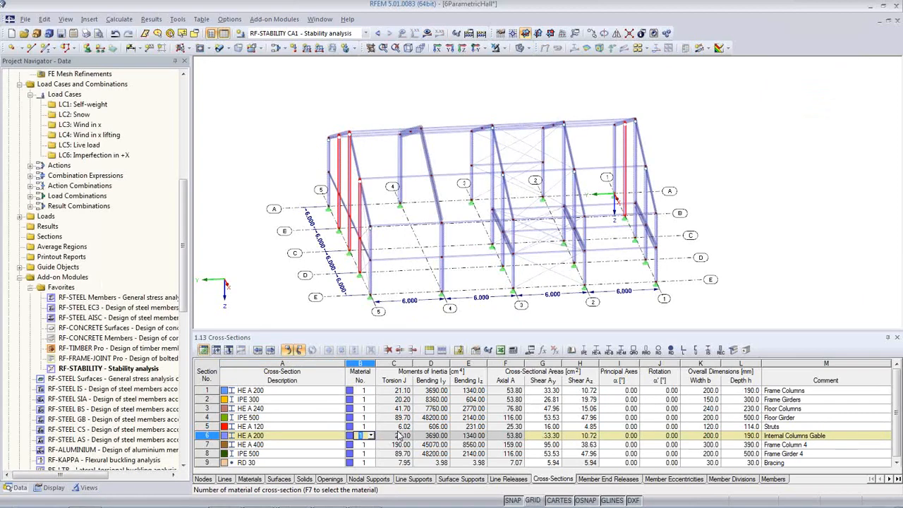
Step: Recalculate the RF-STABILITY CA1 stability analysis with the modified gable columns and display its results
middle_drag(285, 268, 336, 176)
click(311, 249)
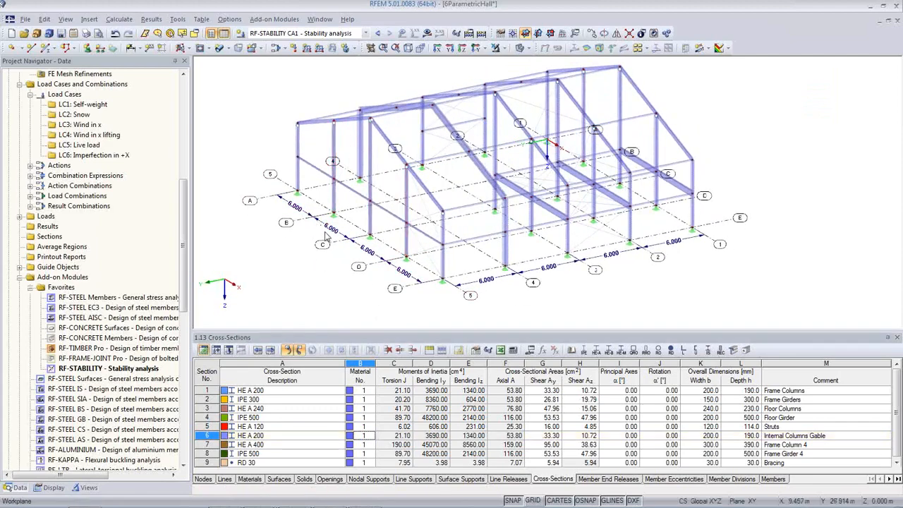
click(427, 33)
click(436, 288)
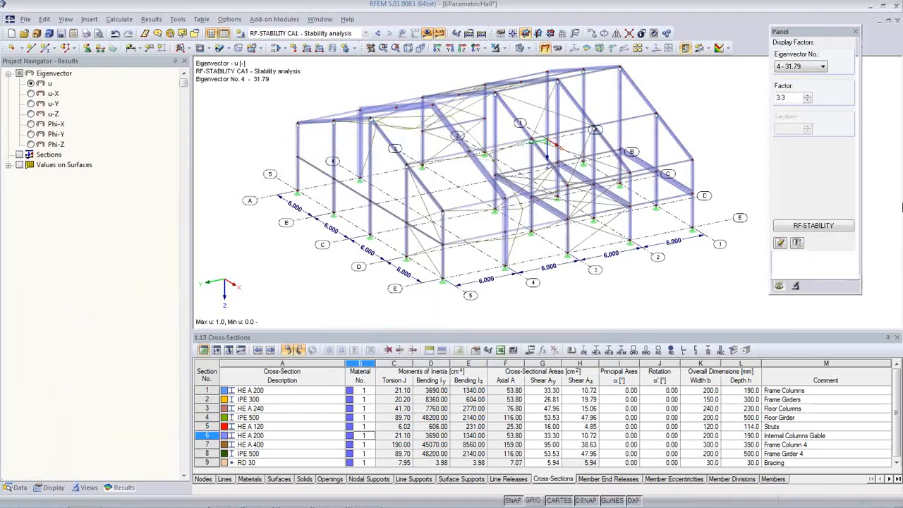
Step: Display eigenvector 1 of the recalculated stability analysis on the hall
click(799, 67)
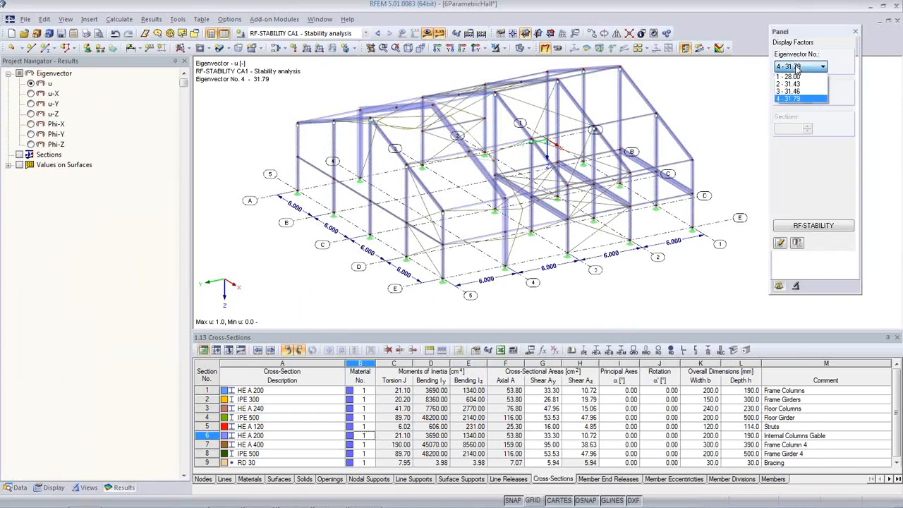
click(798, 77)
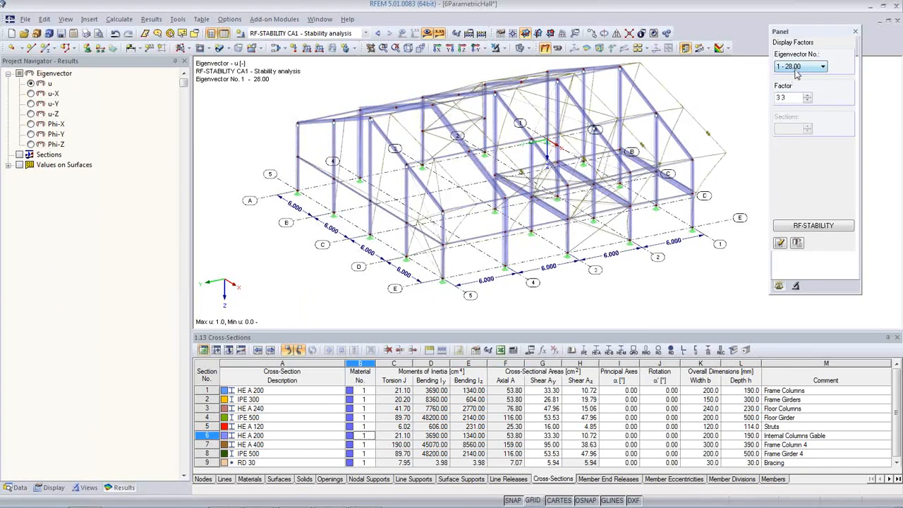
click(779, 97)
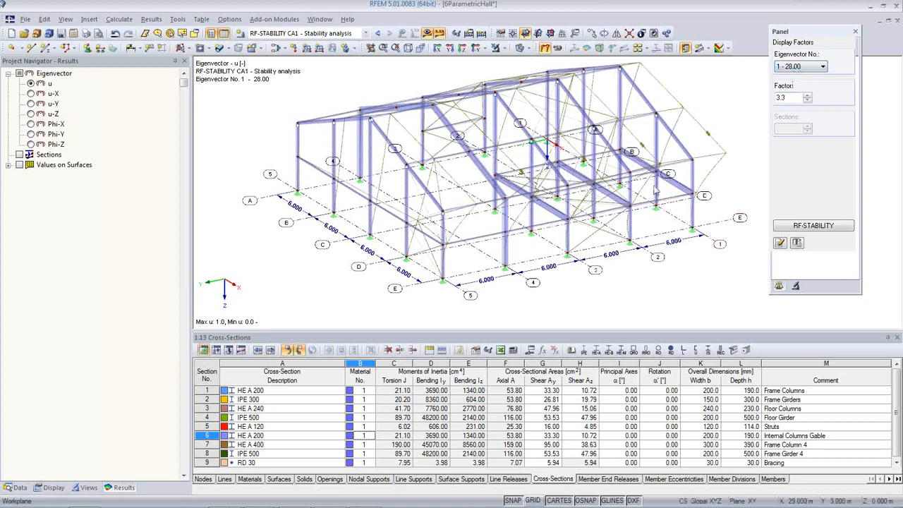
Step: Animate the buckling shapes and examine eigenvectors 2 and 3 on the hall from several angles
click(557, 47)
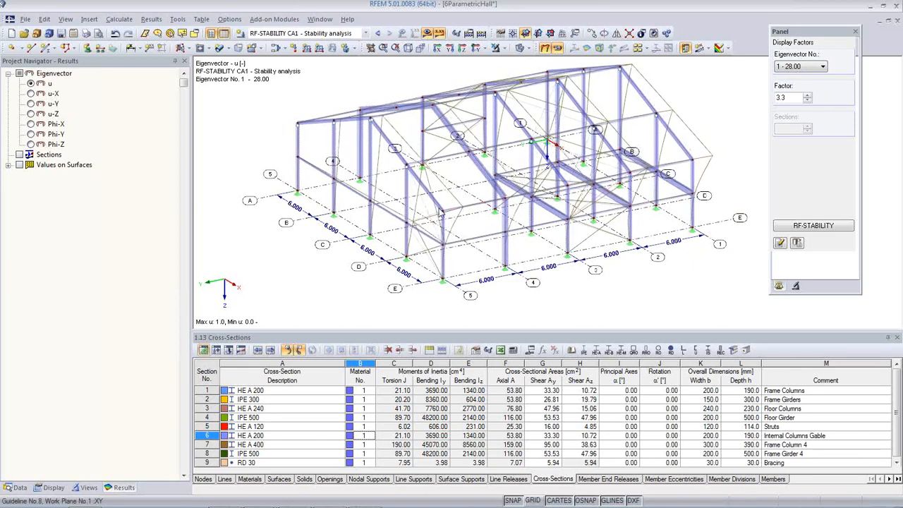
click(805, 67)
click(805, 89)
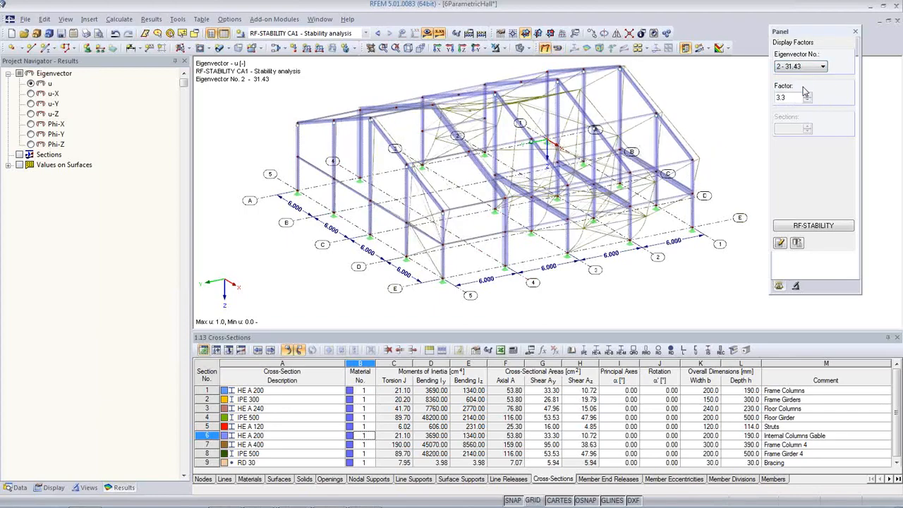
ctrl+middle_drag(650, 230, 295, 209)
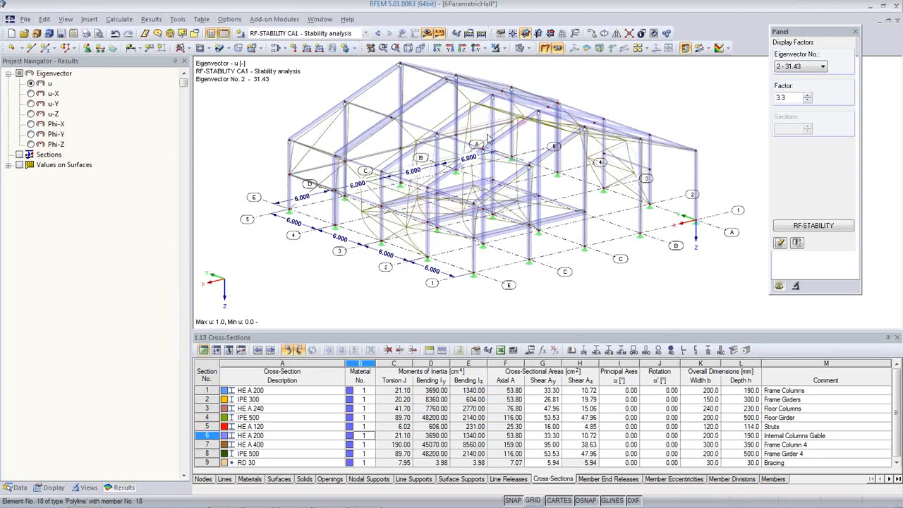
click(812, 67)
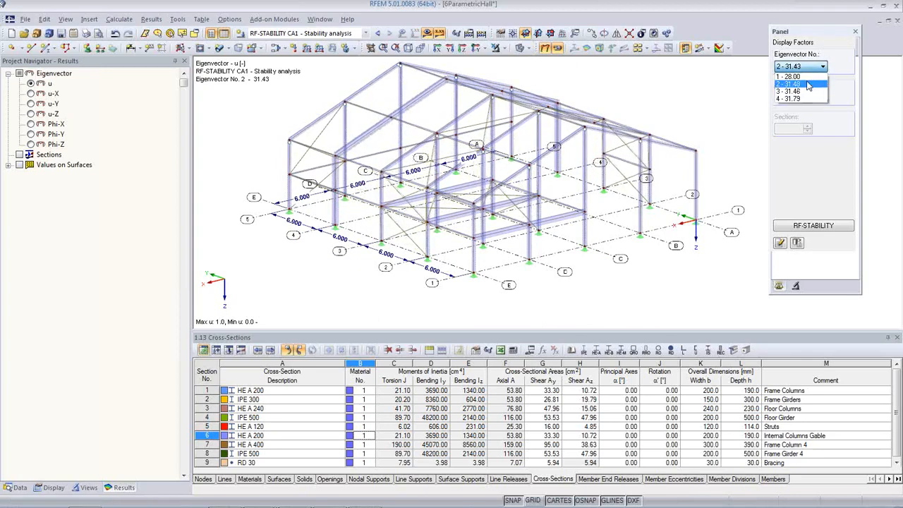
click(810, 91)
mouse_move(670, 218)
ctrl+middle_down()
mouse_move(624, 217)
mouse_move(658, 220)
ctrl+middle_up()
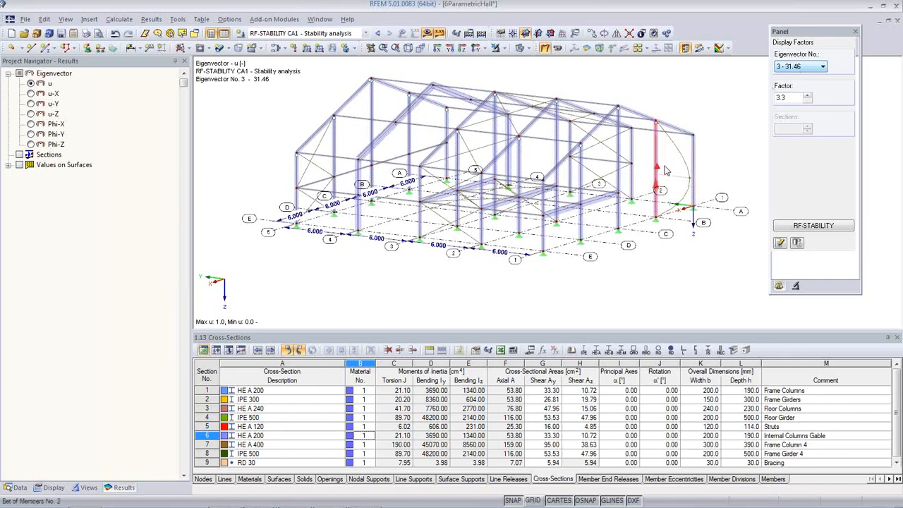
ctrl+middle_drag(405, 257, 423, 302)
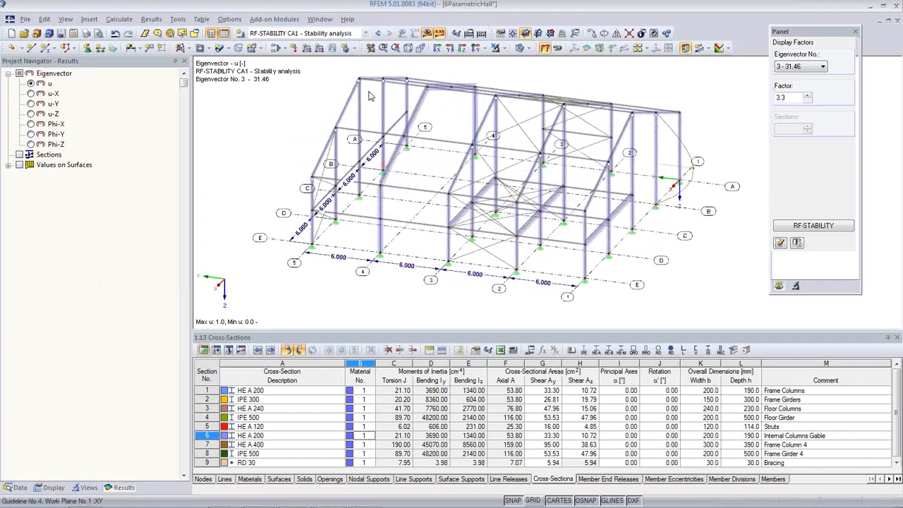
Step: Calculate load combination CO16, 1.35*LC1 + 1.5*LC2 + LC6, and display its results on the hall
click(367, 35)
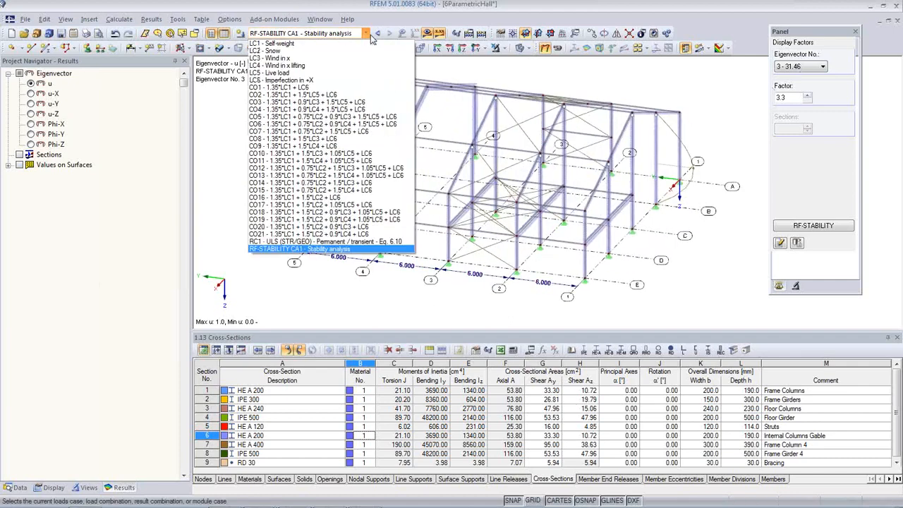
click(350, 203)
click(427, 34)
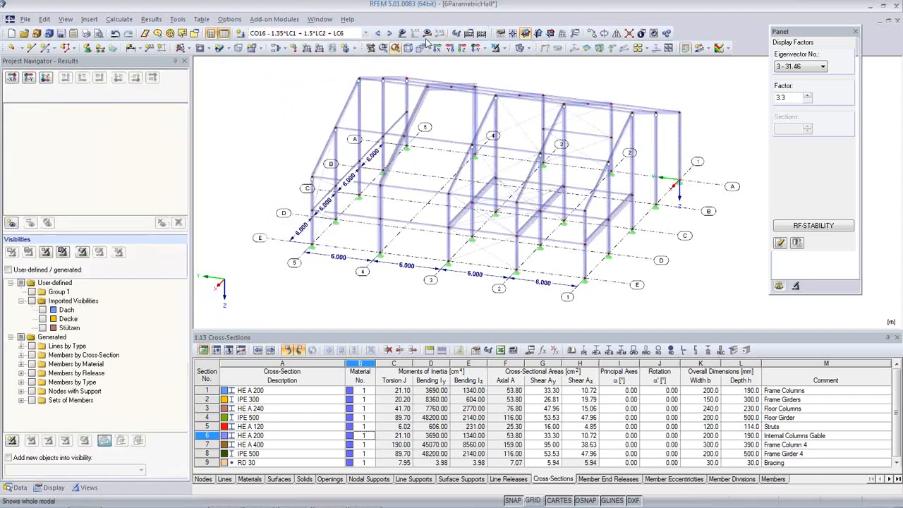
click(428, 282)
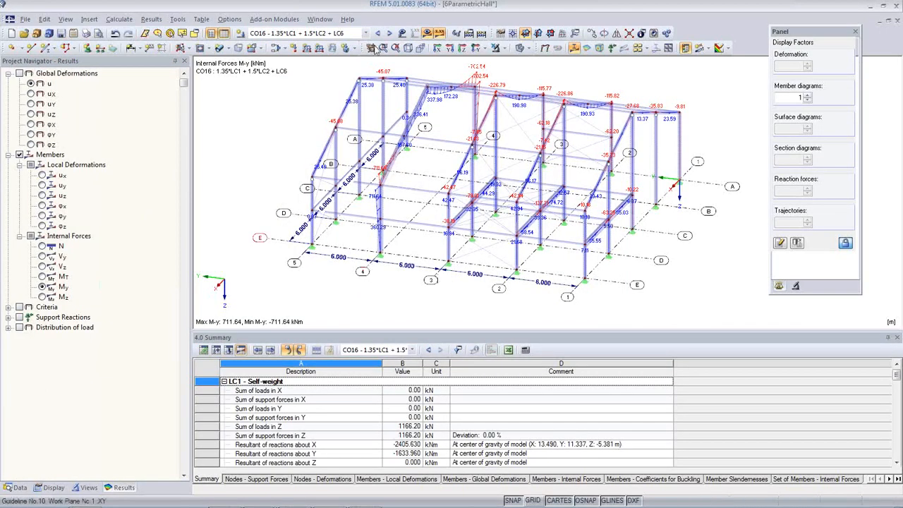
Step: Set the display factor of the member moment diagrams to 1.5 and show the hall's members as wireframe lines
click(410, 49)
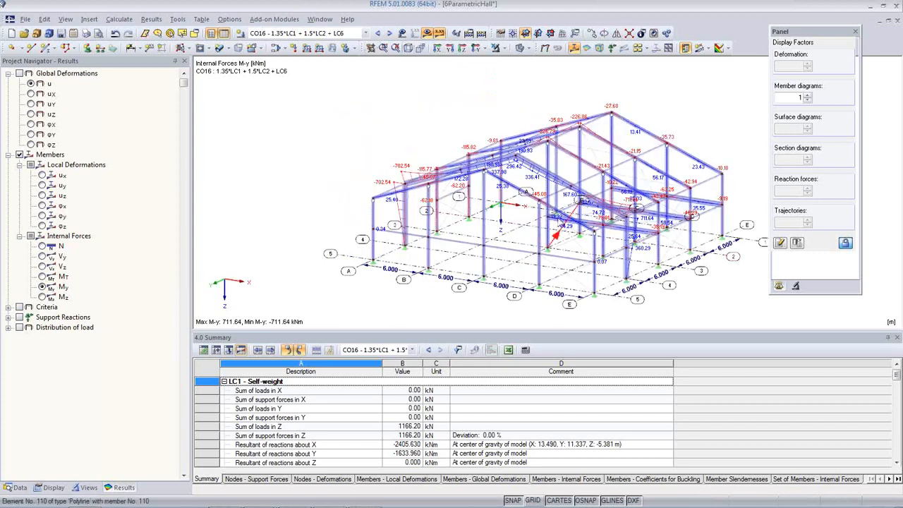
ctrl+middle_drag(596, 220, 516, 223)
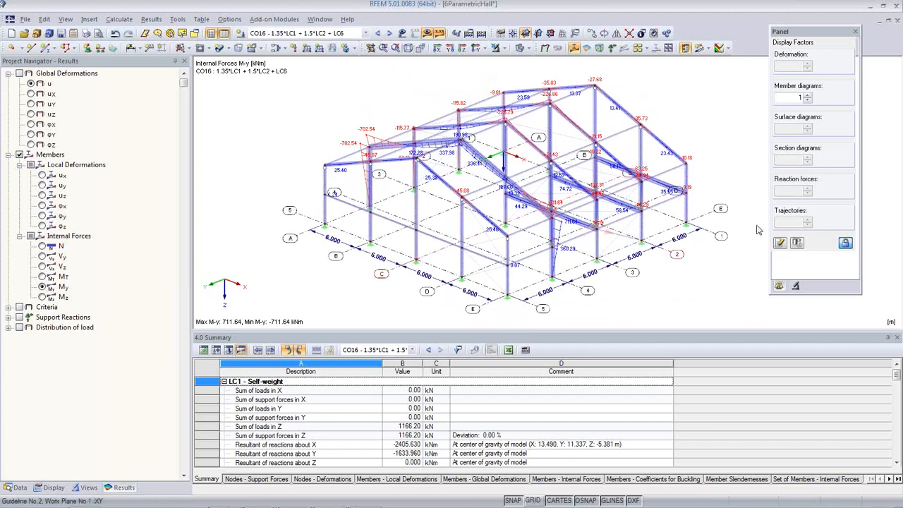
click(809, 96)
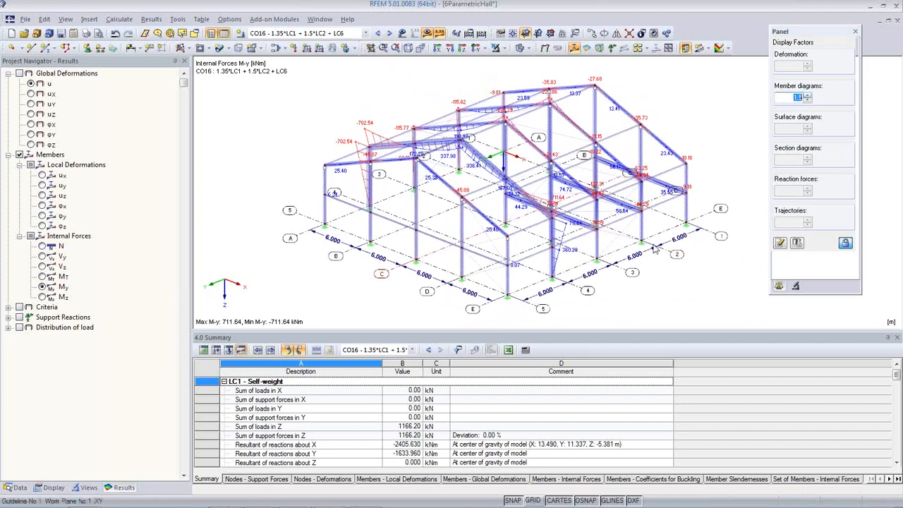
click(520, 47)
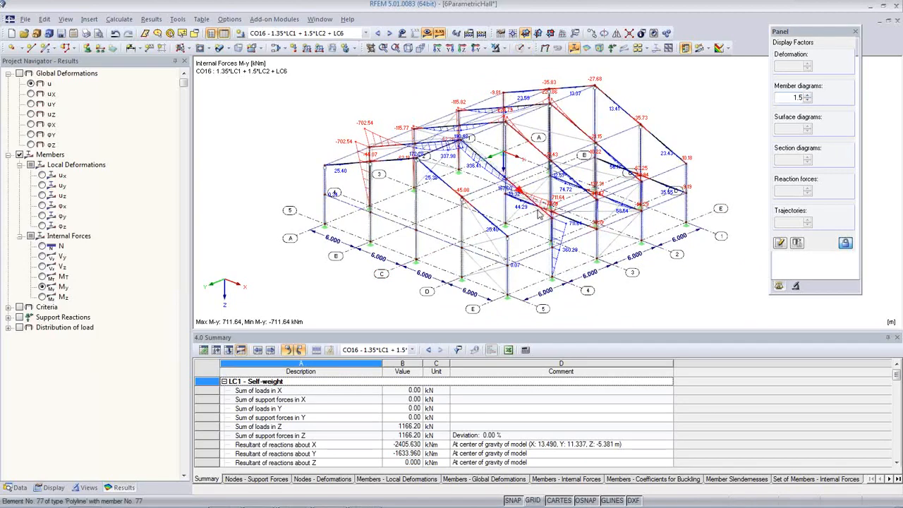
ctrl+middle_drag(627, 252, 580, 276)
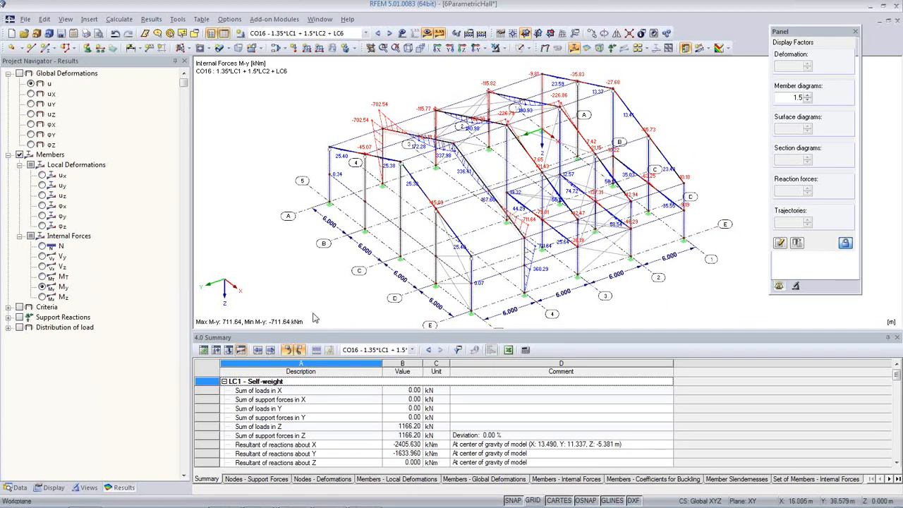
Step: Switch from the parametric hall to the open 7Plausibility model and enlarge its graphics area above the table
click(26, 20)
click(247, 203)
click(16, 488)
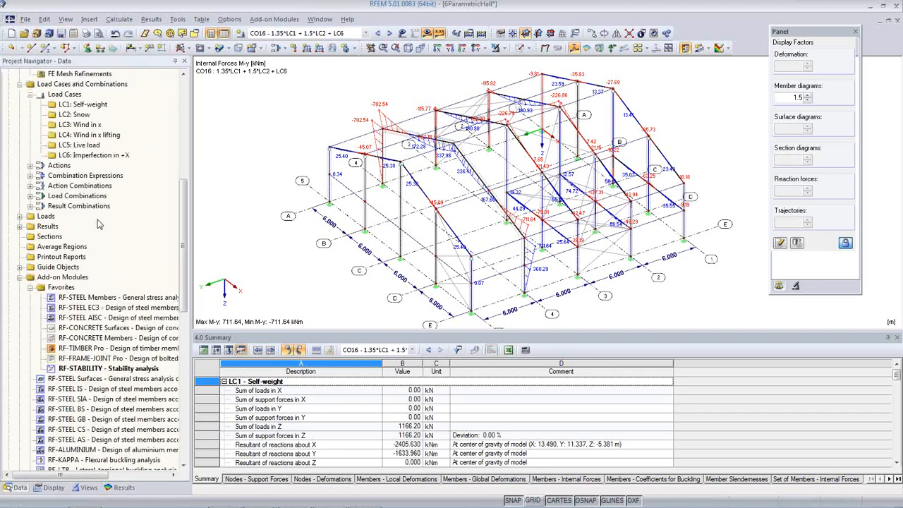
scroll(103, 224, up, 10)
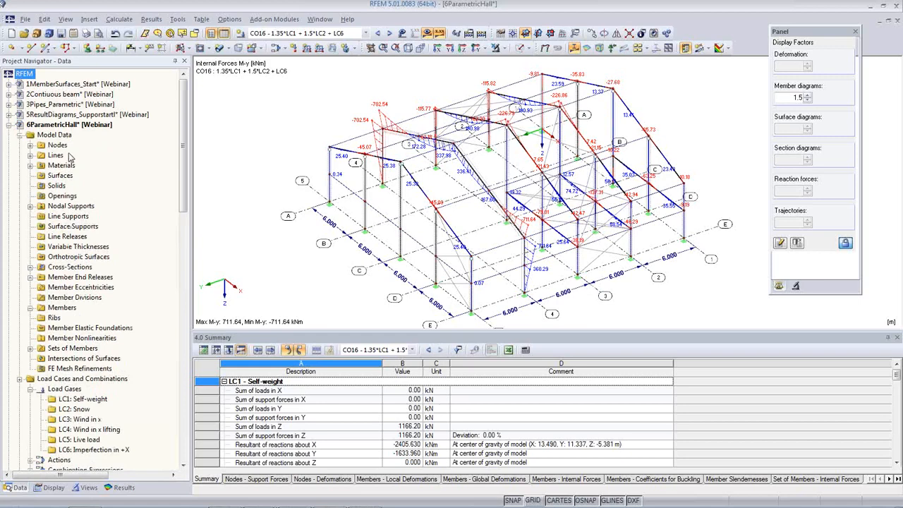
click(10, 125)
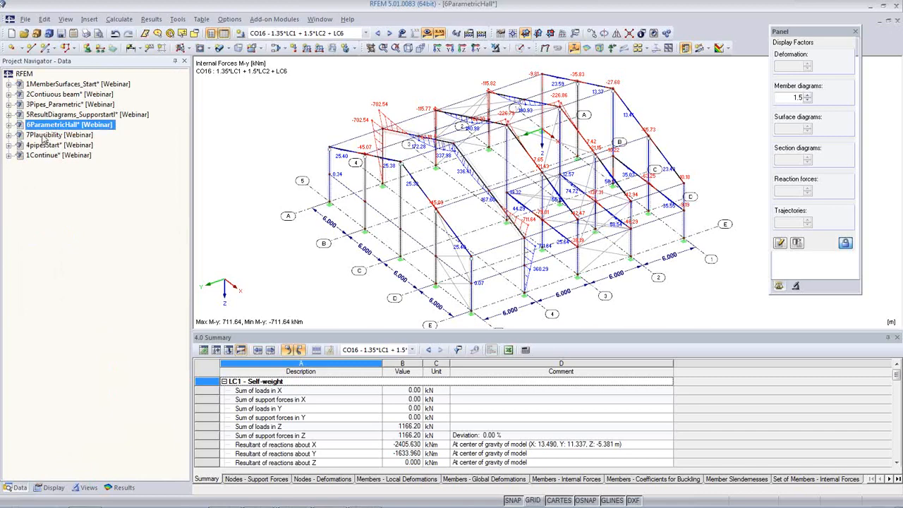
click(43, 135)
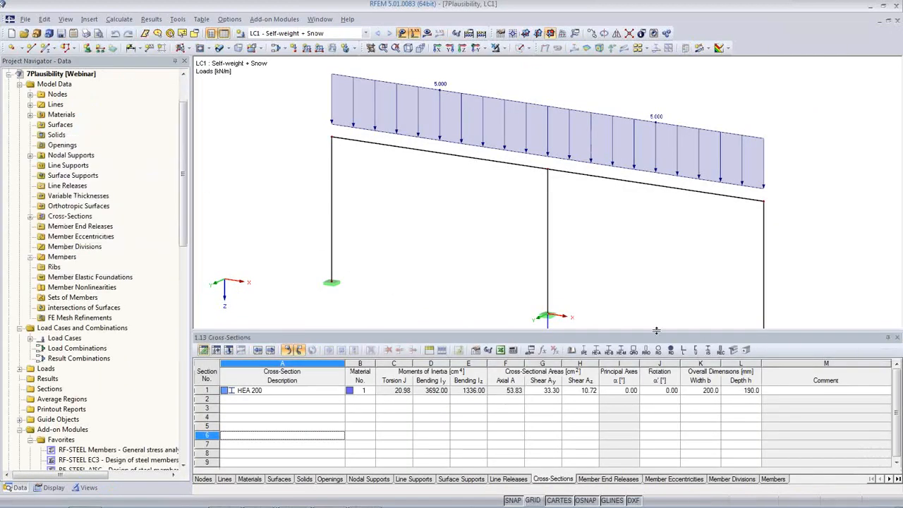
drag(656, 330, 660, 399)
middle_drag(594, 312, 508, 344)
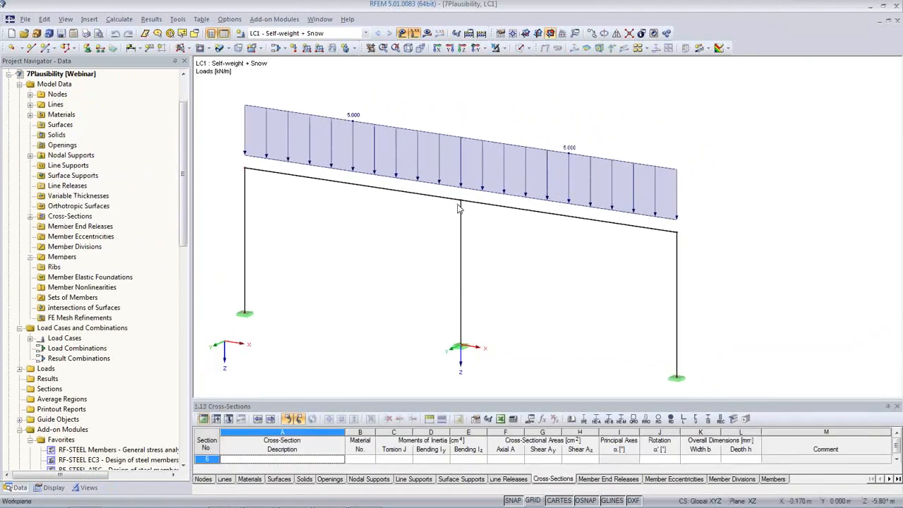
Step: Try to calculate load case LC1, Self-weight + Snow, and read the resulting calculation error description
ctrl+middle_drag(513, 244, 526, 259)
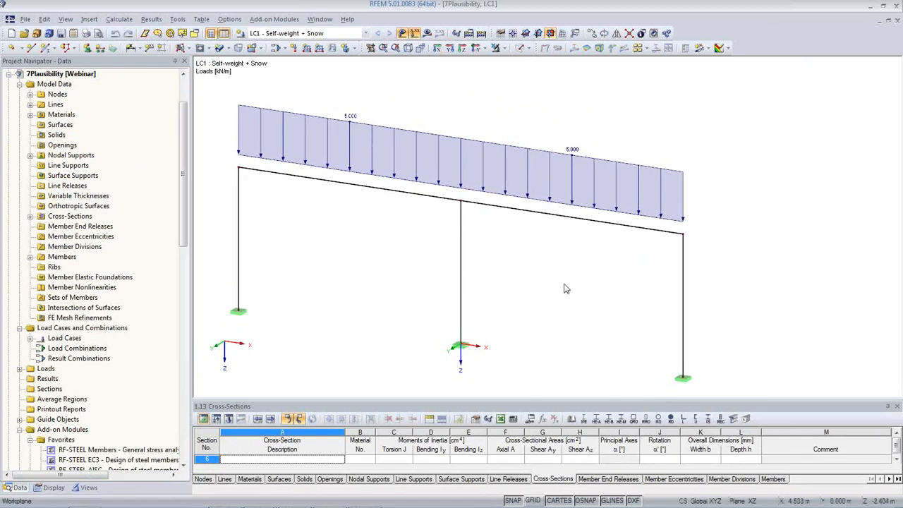
scroll(566, 283, up, 1)
scroll(566, 282, down, 2)
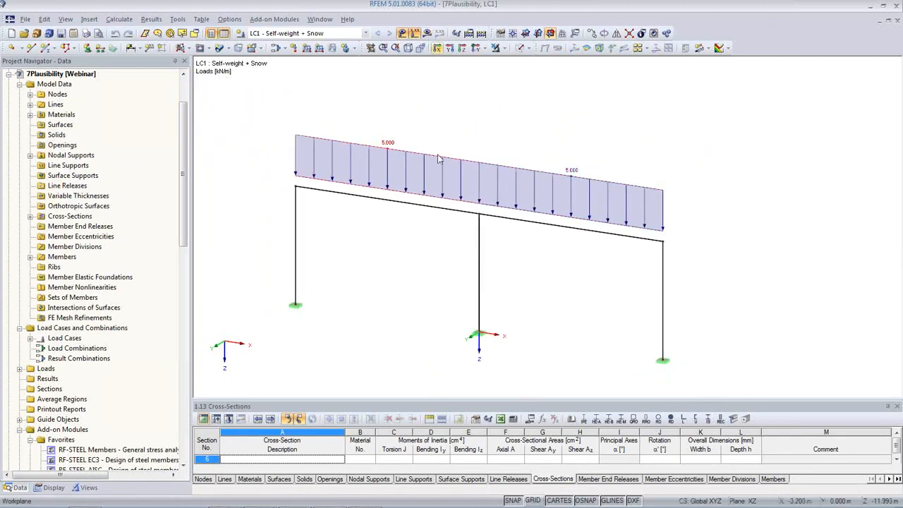
click(428, 33)
click(431, 281)
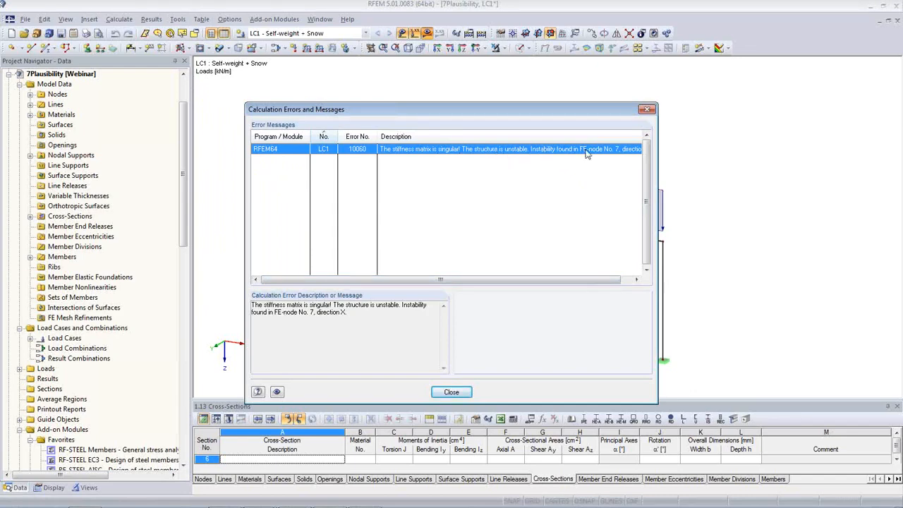
drag(489, 110, 283, 170)
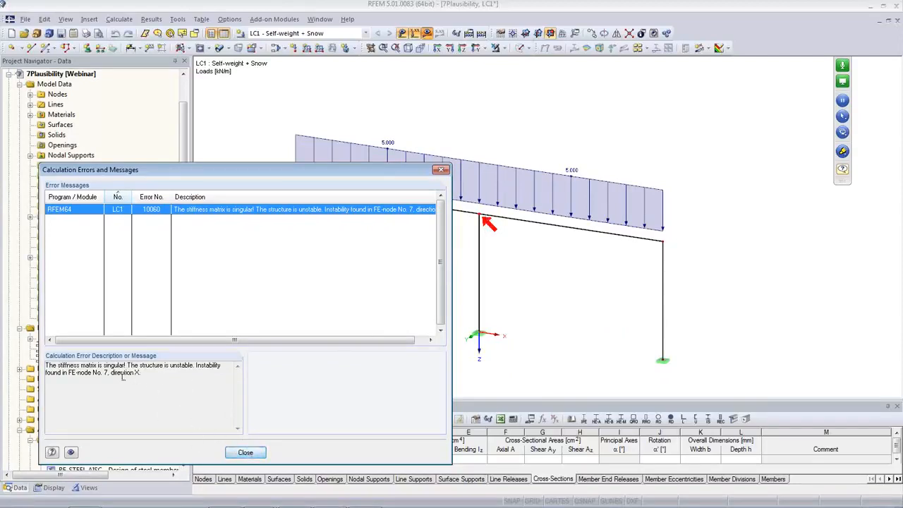
click(244, 452)
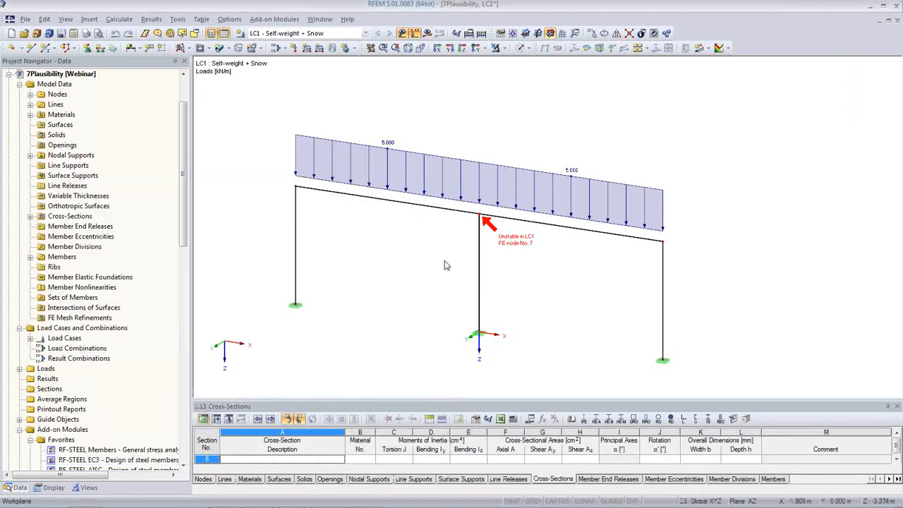
Step: Inspect the joint between the frame's middle column and the sloping beam up close
scroll(487, 209, up, 5)
scroll(487, 209, down, 2)
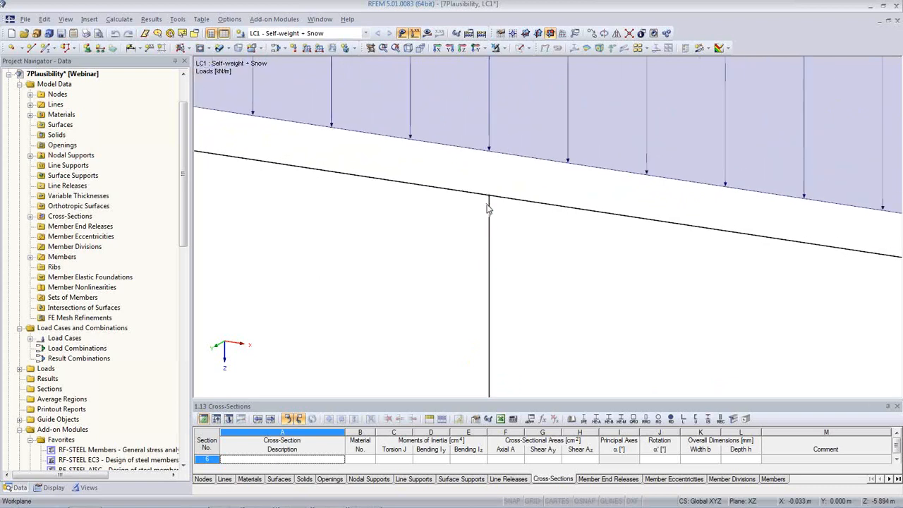
scroll(489, 218, down, 3)
scroll(489, 227, up, 2)
middle_drag(351, 222, 538, 218)
scroll(538, 218, down, 4)
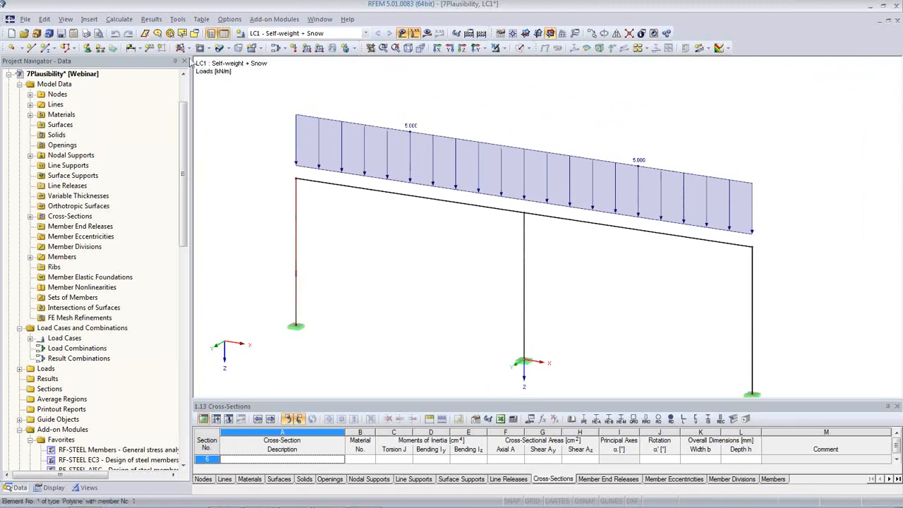
Step: Check the model for identical nodes with a tolerance of 0.0050 m
click(177, 19)
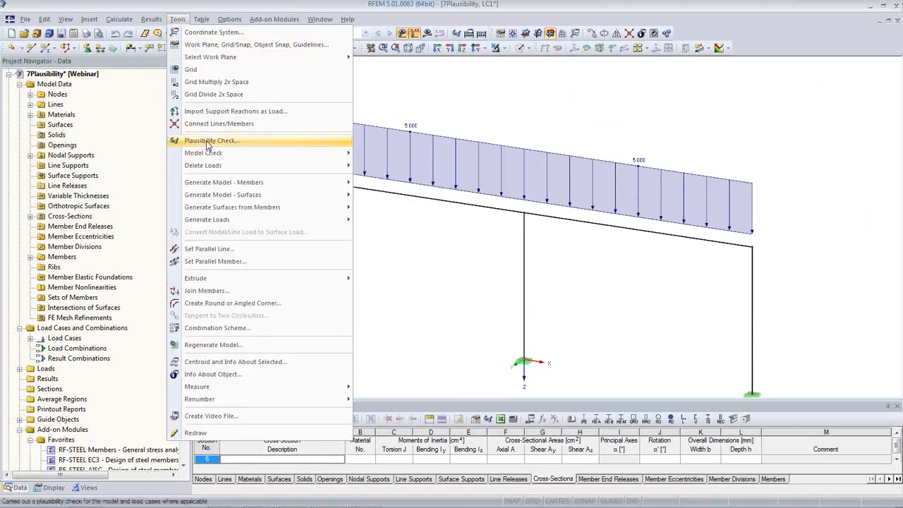
mouse_move(209, 153)
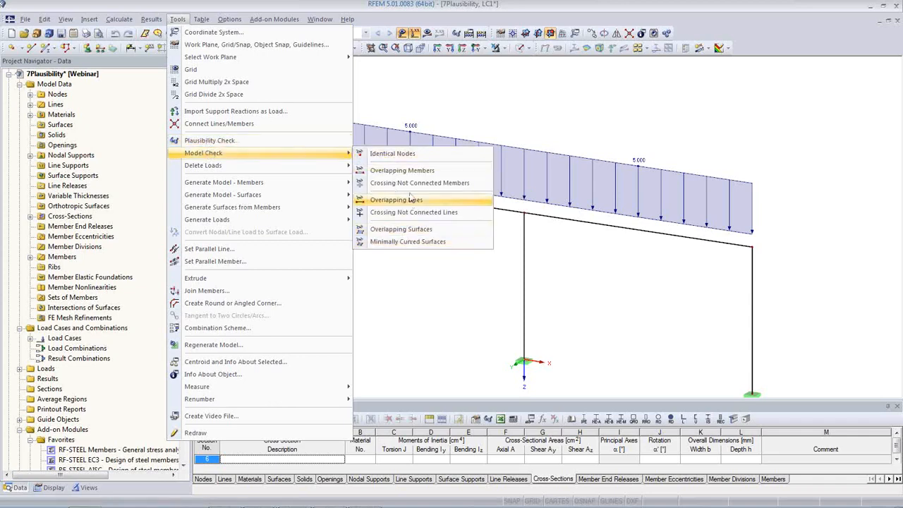
click(400, 154)
drag(407, 145, 173, 93)
drag(266, 280, 284, 278)
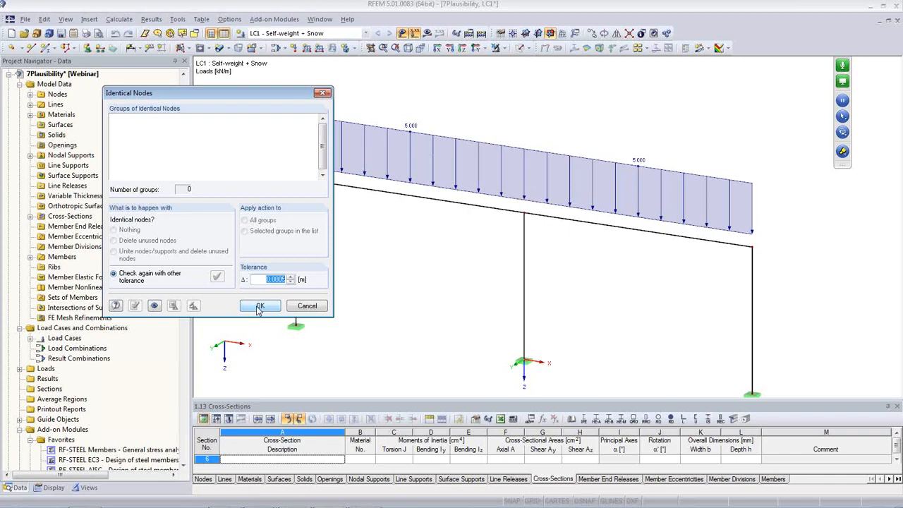
click(278, 279)
key(BackSpace)
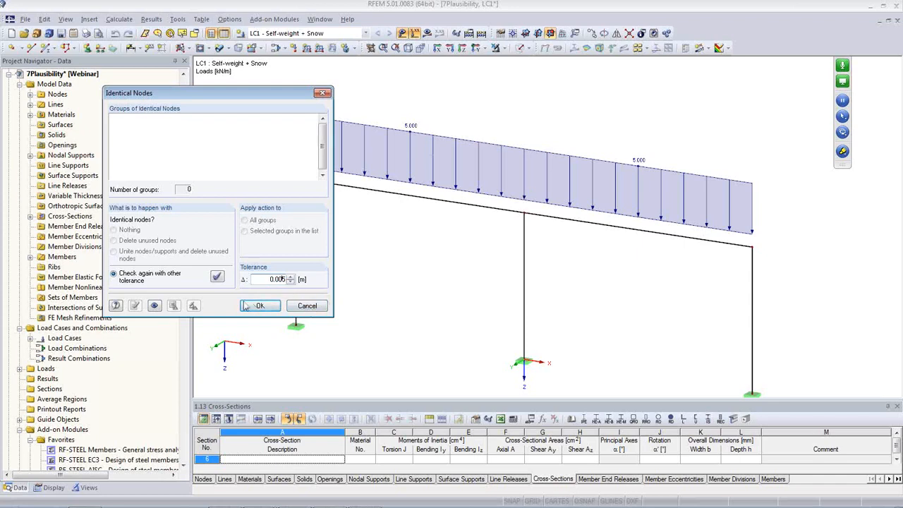
click(217, 277)
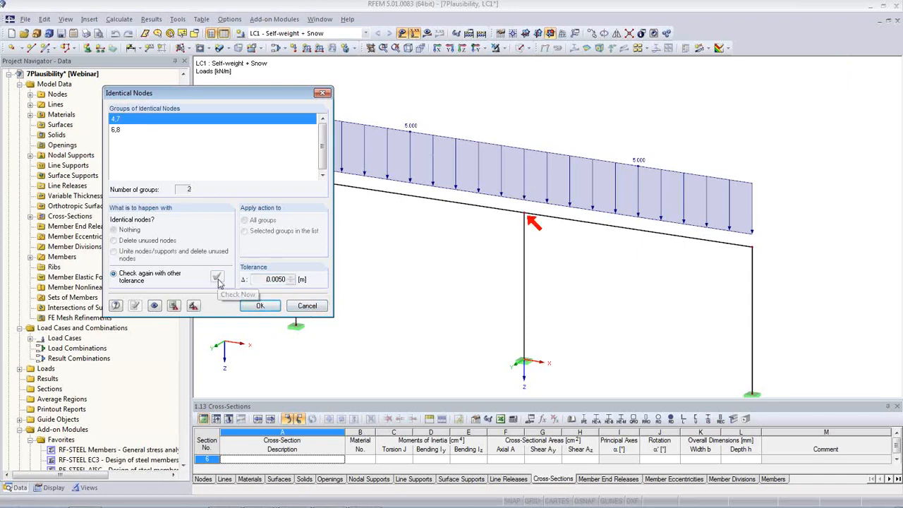
Step: Locate the identical node groups 4,7 and 6,8 on the frame and create visibilities from the groups
click(119, 129)
click(119, 120)
click(118, 130)
click(121, 121)
click(121, 131)
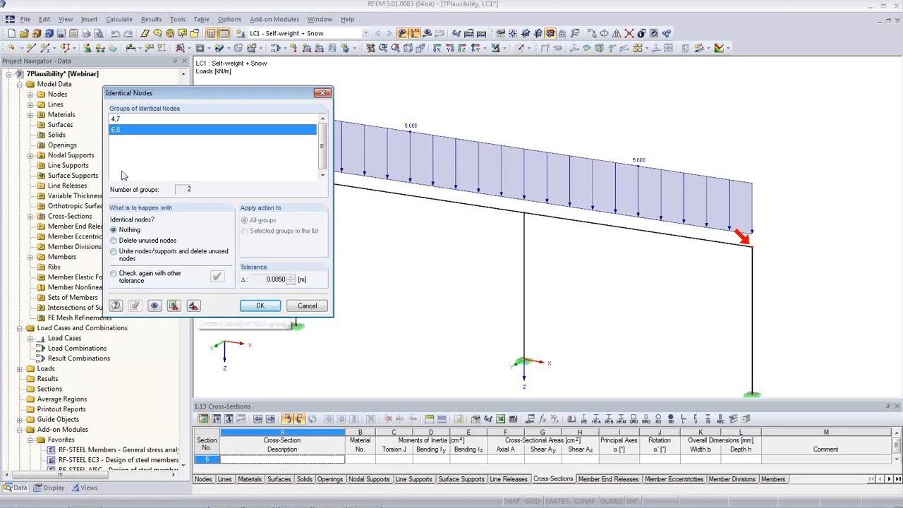
click(120, 119)
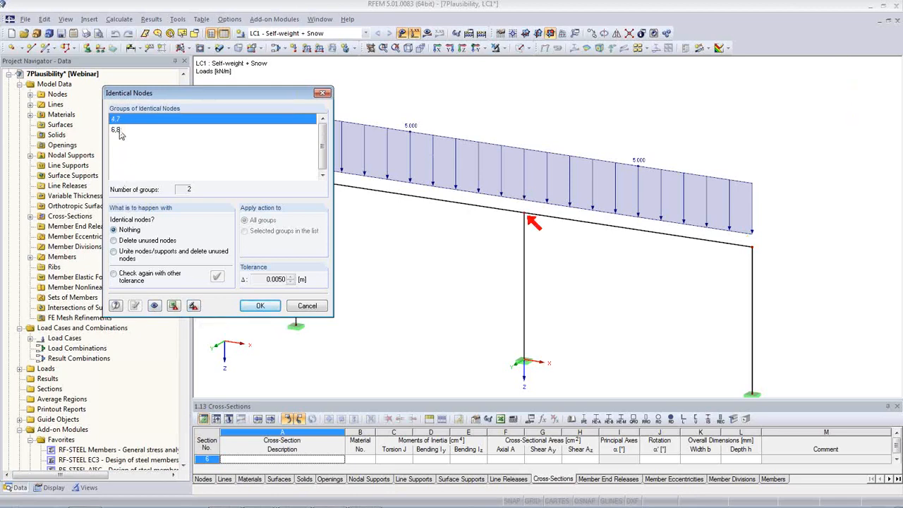
click(120, 131)
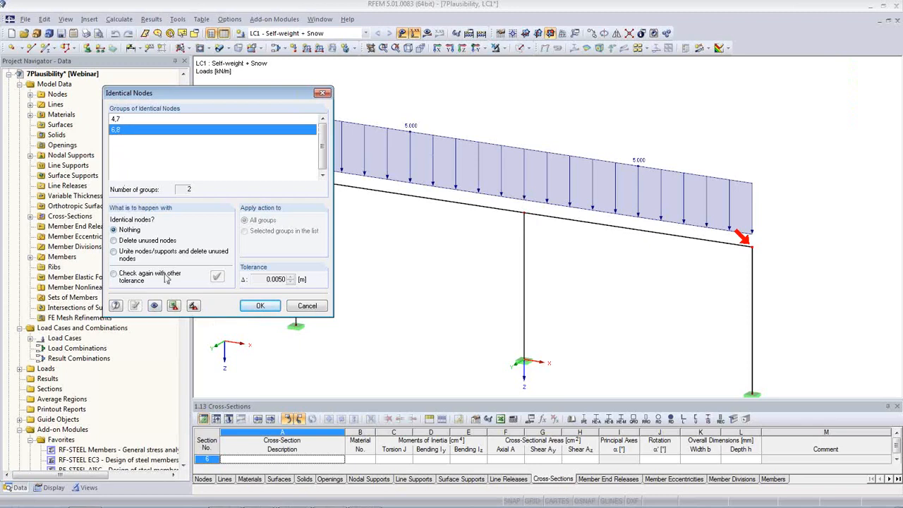
click(193, 306)
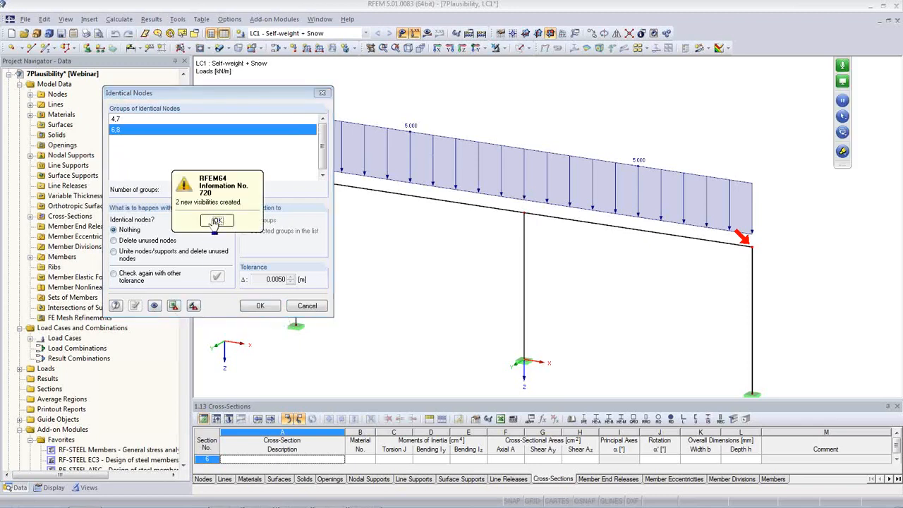
Step: Close the identical nodes check and isolate the Identical Nodes 4,7 visibility to inspect its location on the frame
click(218, 220)
click(307, 306)
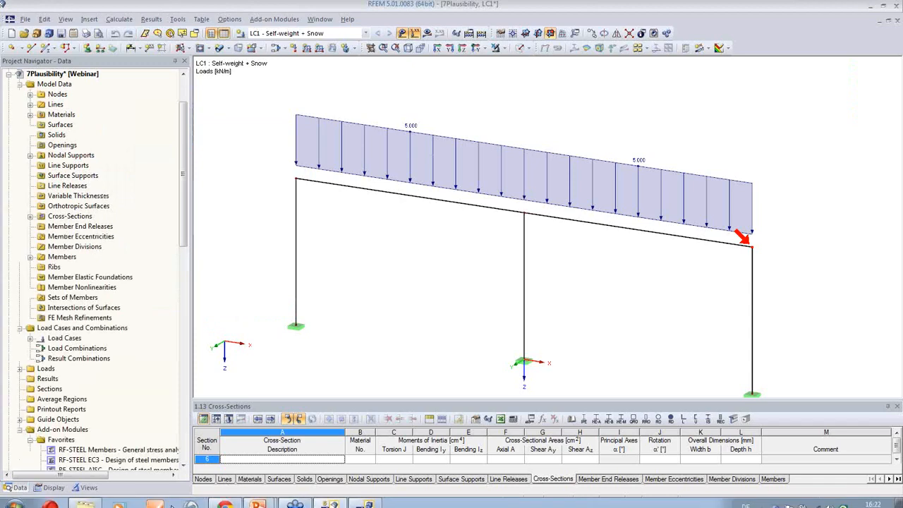
scroll(163, 430, down, 8)
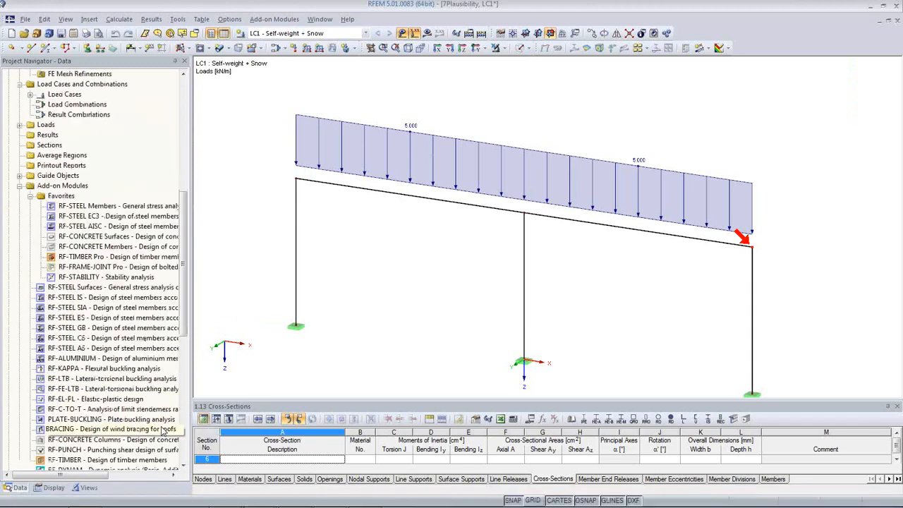
click(85, 487)
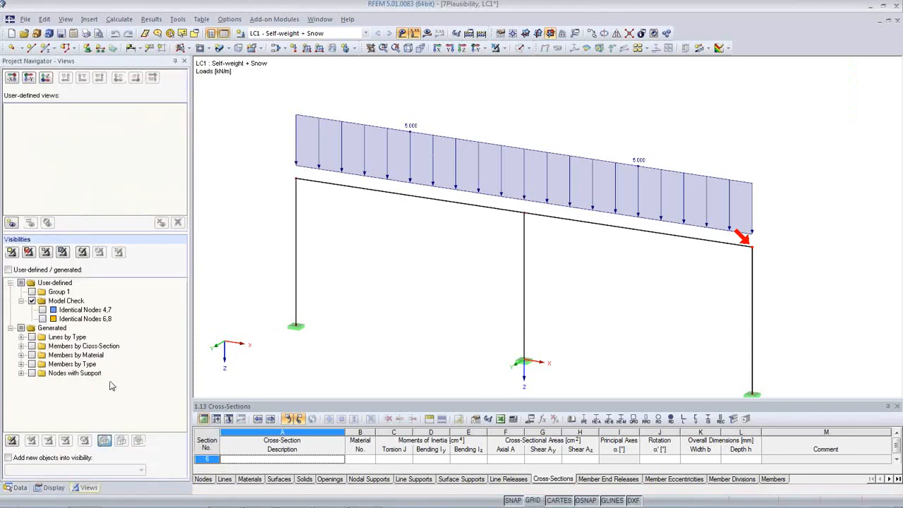
click(43, 309)
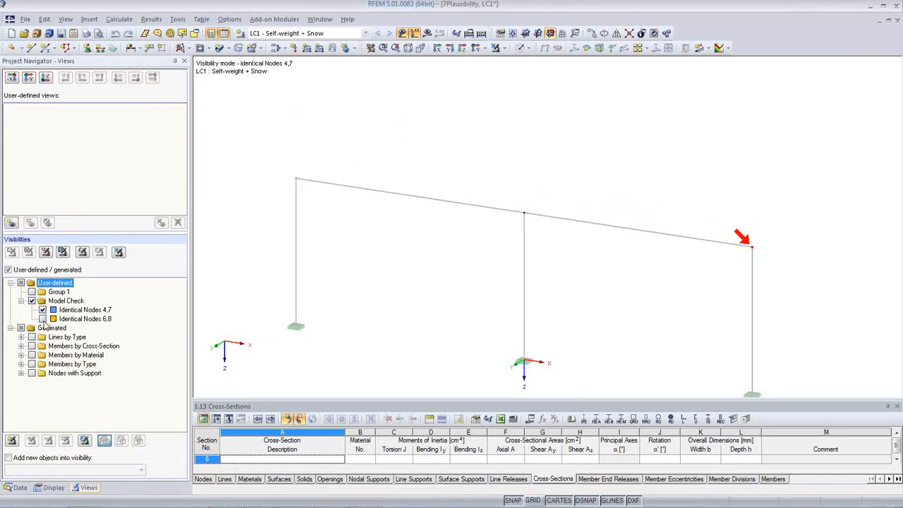
click(695, 260)
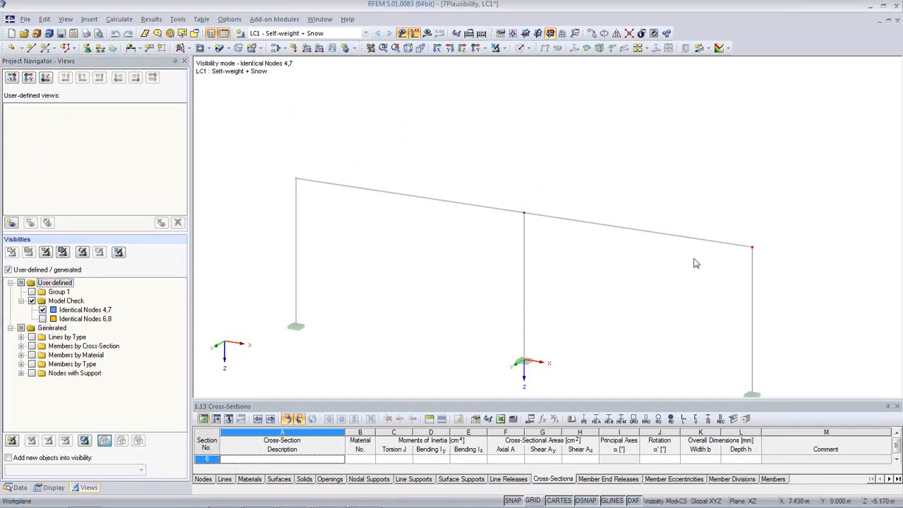
scroll(530, 216, up, 4)
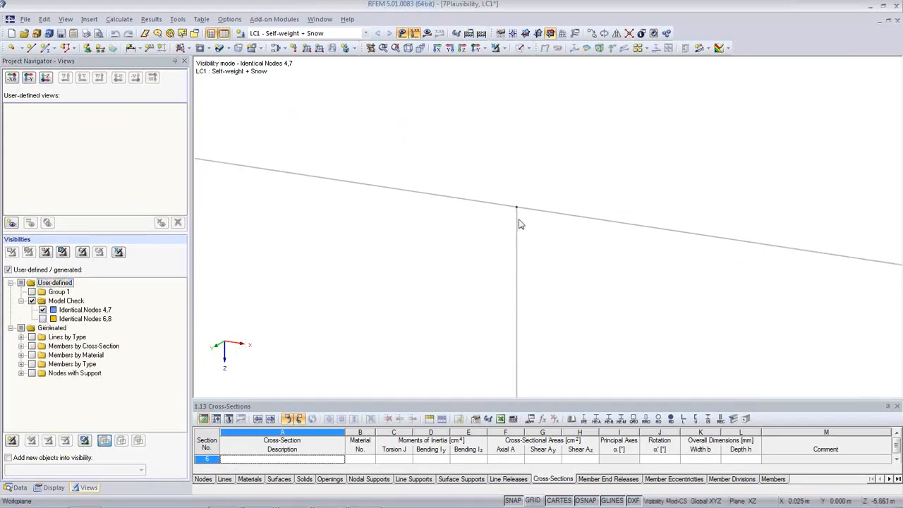
scroll(518, 209, up, 1)
Step: Cancel the visibility mode, show the whole frame in isometric view and deselect the Identical Nodes 4,7 visibility
click(409, 50)
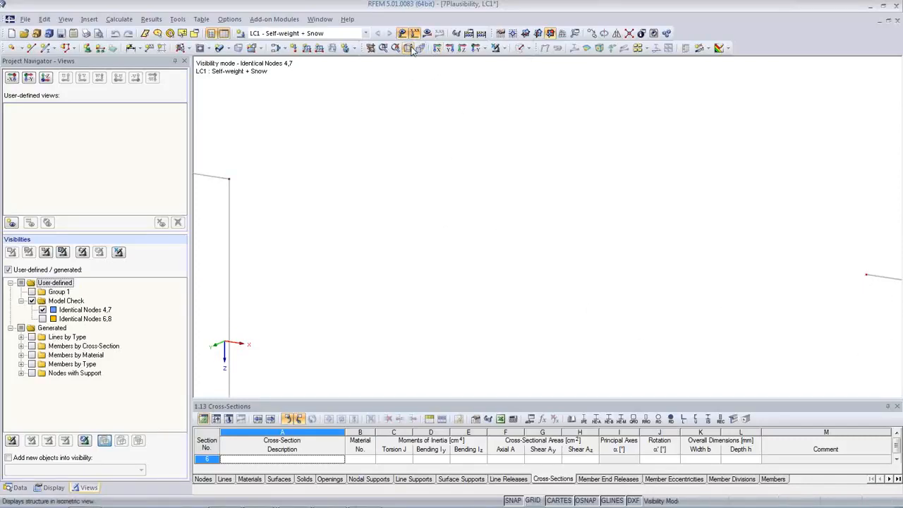
click(496, 48)
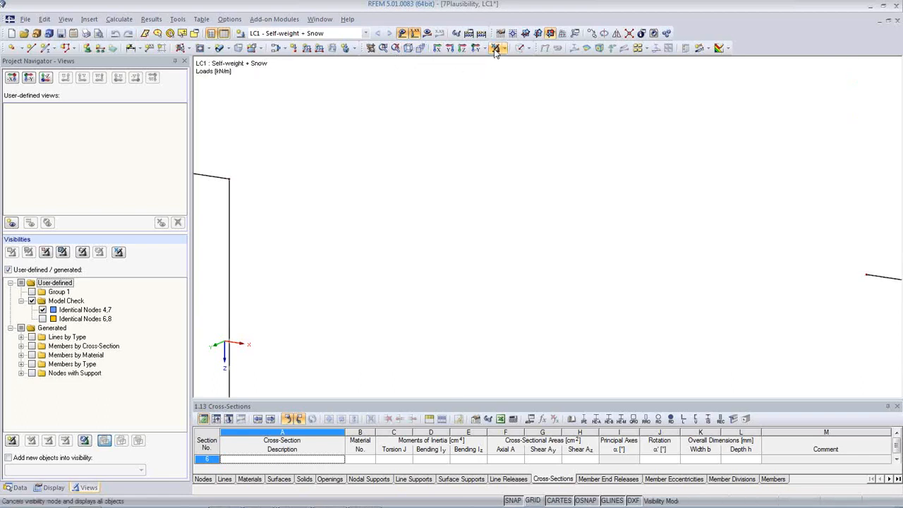
click(420, 48)
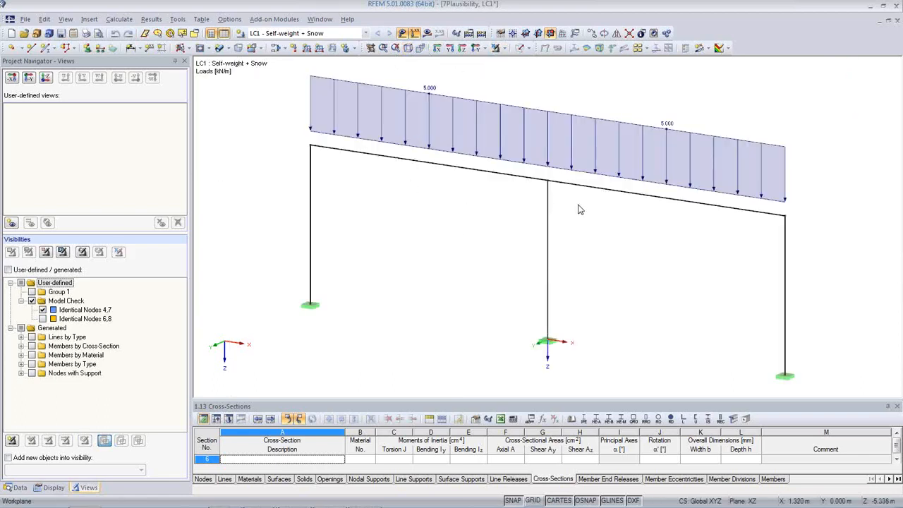
scroll(500, 221, up, 3)
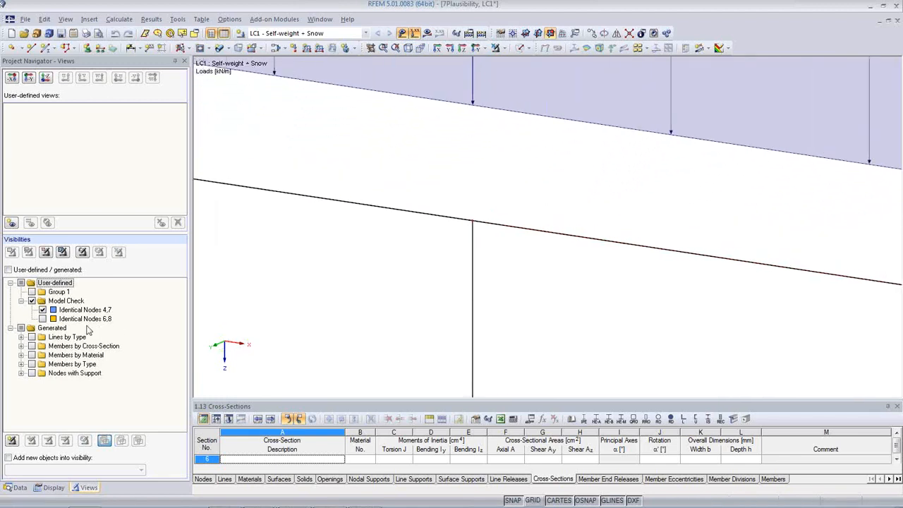
click(43, 311)
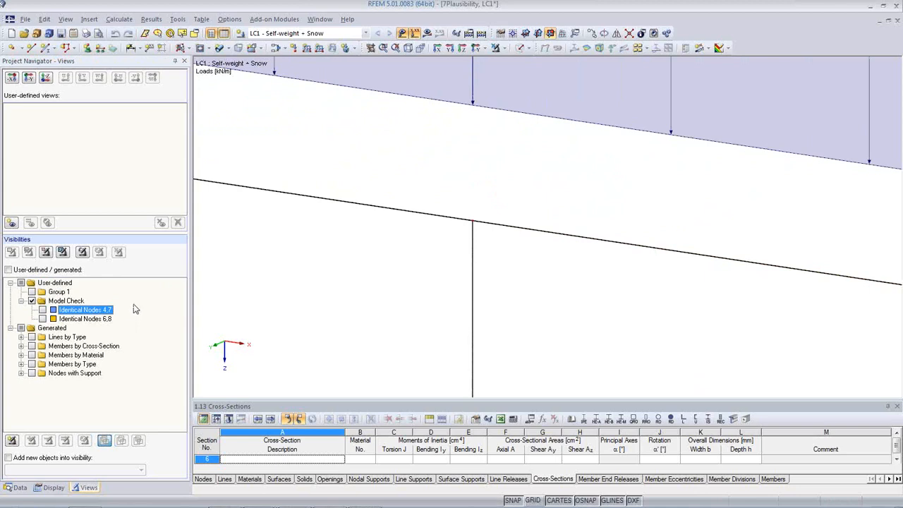
Step: Inspect the joint above the middle column up close and view the coordinates of the adjoining beam's end node
click(489, 236)
scroll(483, 225, up, 4)
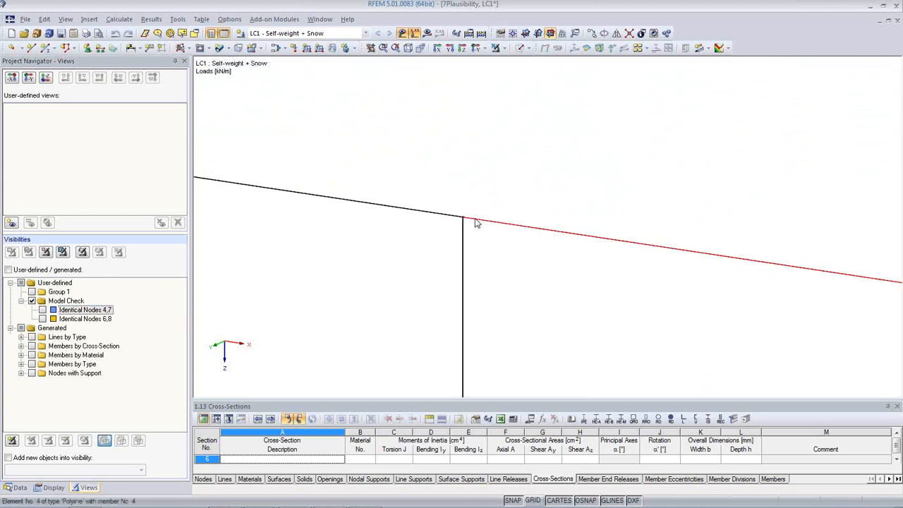
scroll(457, 221, up, 8)
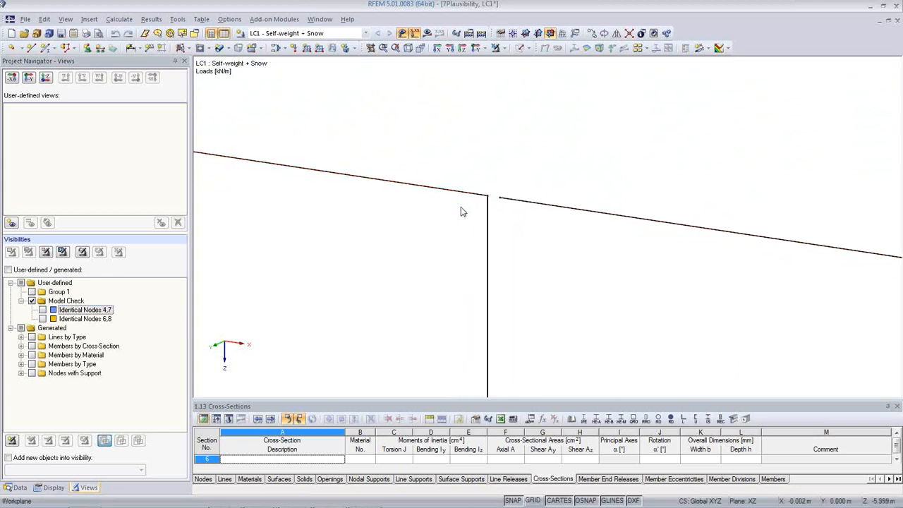
double_click(500, 203)
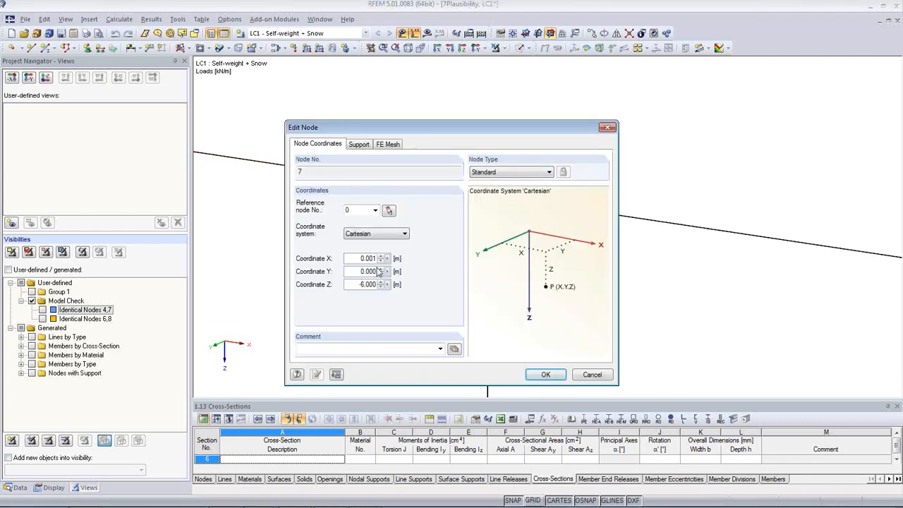
click(590, 375)
Step: Move the sloping beam's lower end node onto the top node of the outer column to join them
scroll(590, 338, down, 10)
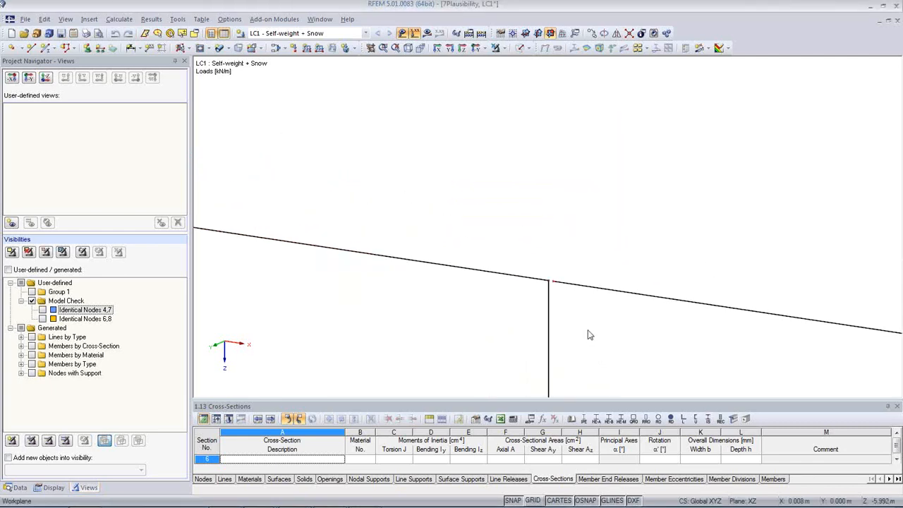
middle_drag(741, 343, 265, 162)
scroll(649, 264, down, 10)
middle_drag(782, 308, 306, 202)
scroll(321, 203, down, 5)
scroll(780, 269, up, 8)
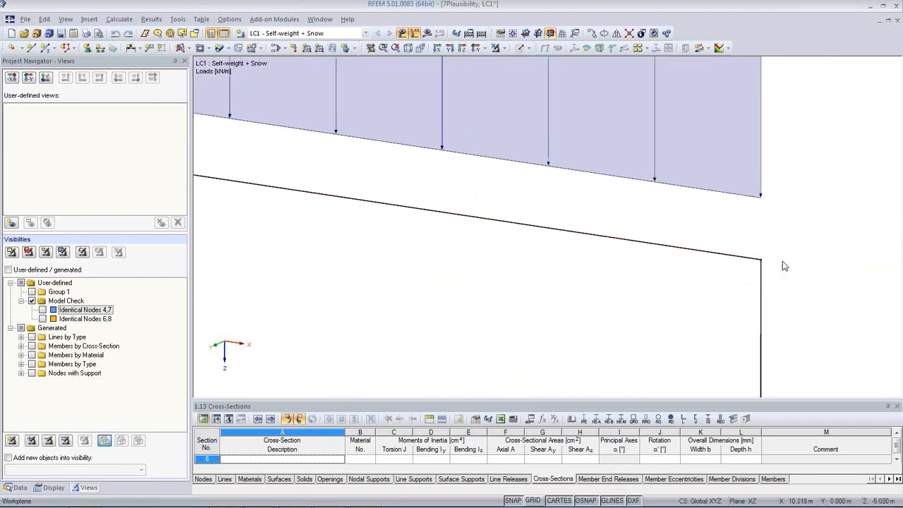
middle_drag(759, 267, 721, 247)
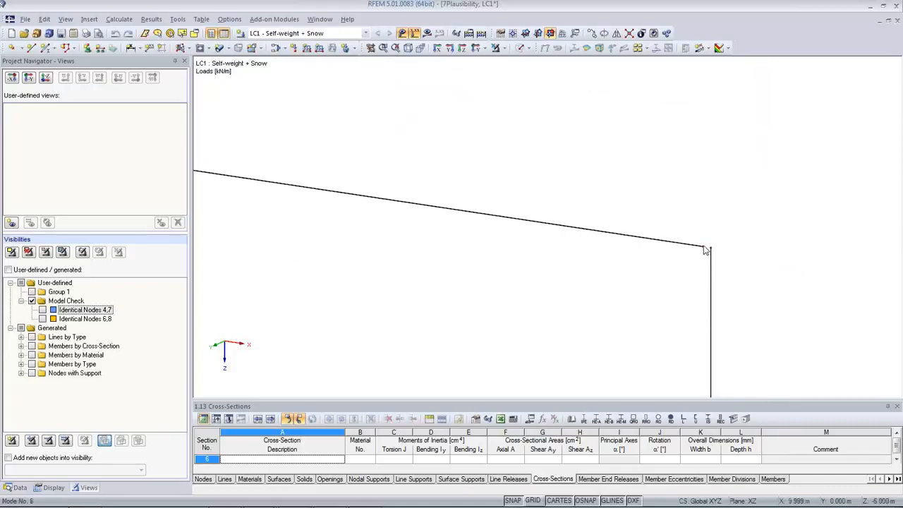
drag(706, 247, 711, 248)
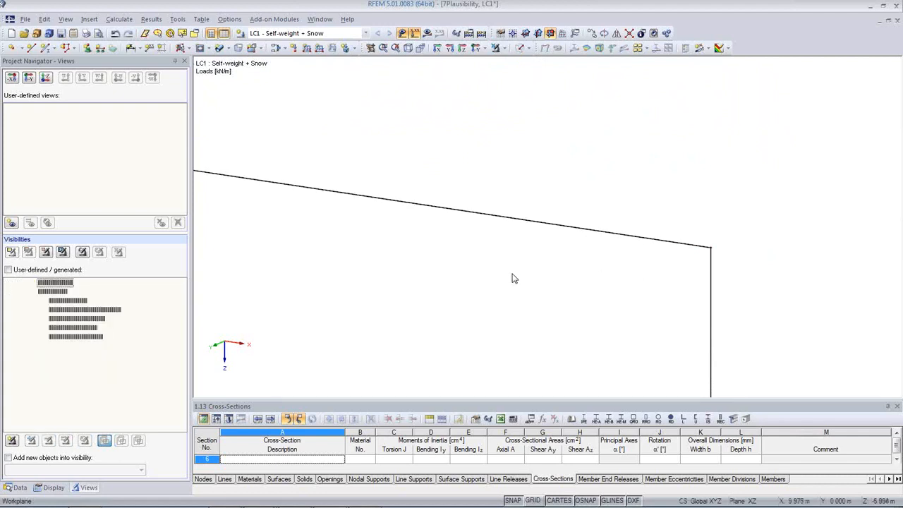
scroll(417, 244, down, 2)
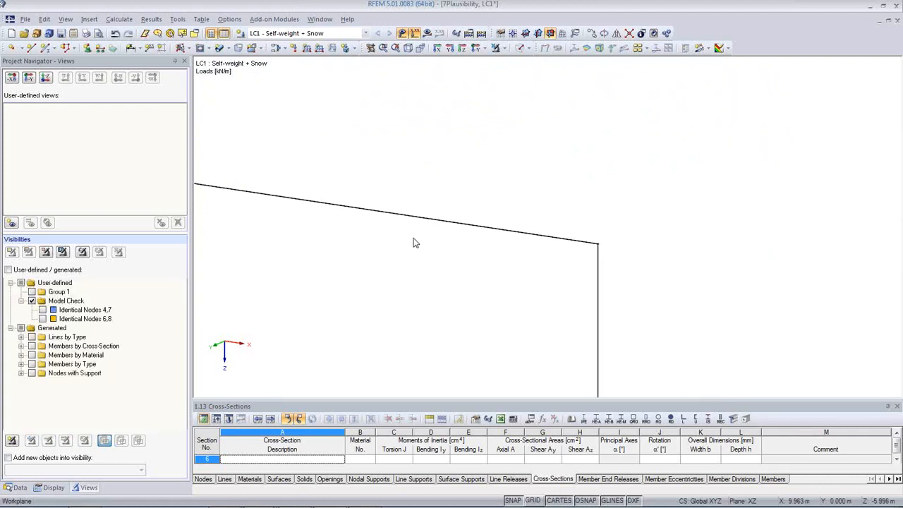
Step: Run the model check for identical nodes again at the middle column joint with a tolerance of 0.0050 m
click(408, 48)
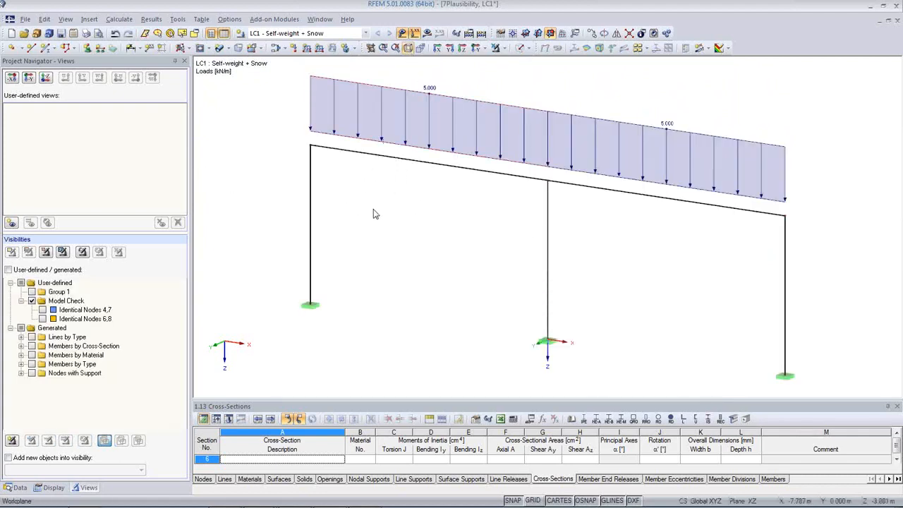
scroll(551, 185, up, 5)
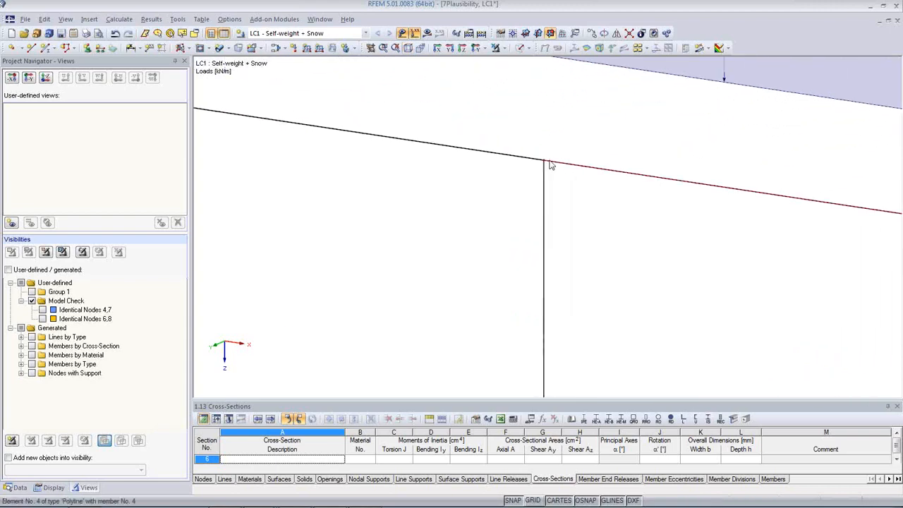
scroll(494, 186, up, 8)
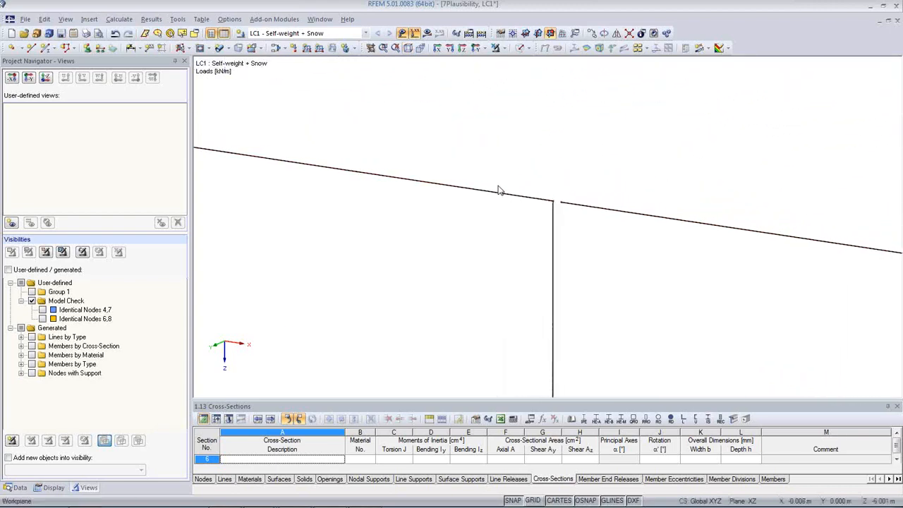
click(177, 19)
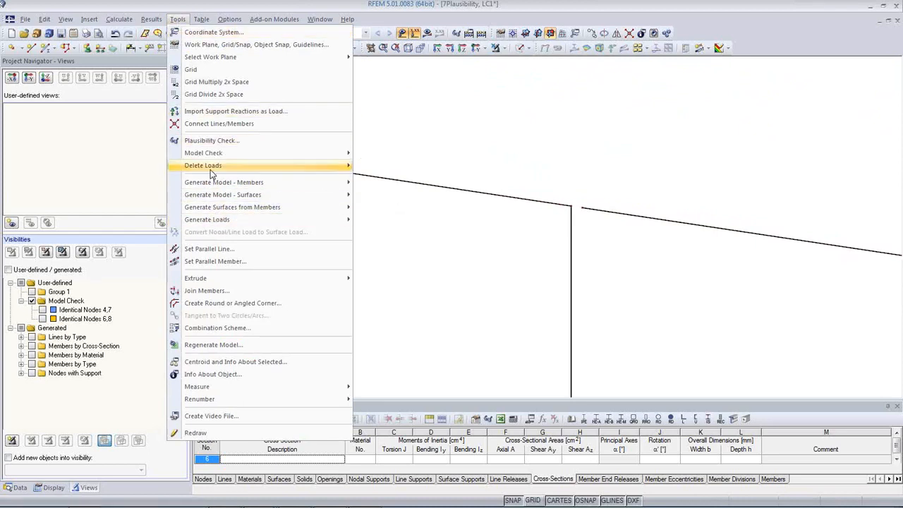
mouse_move(212, 154)
click(383, 155)
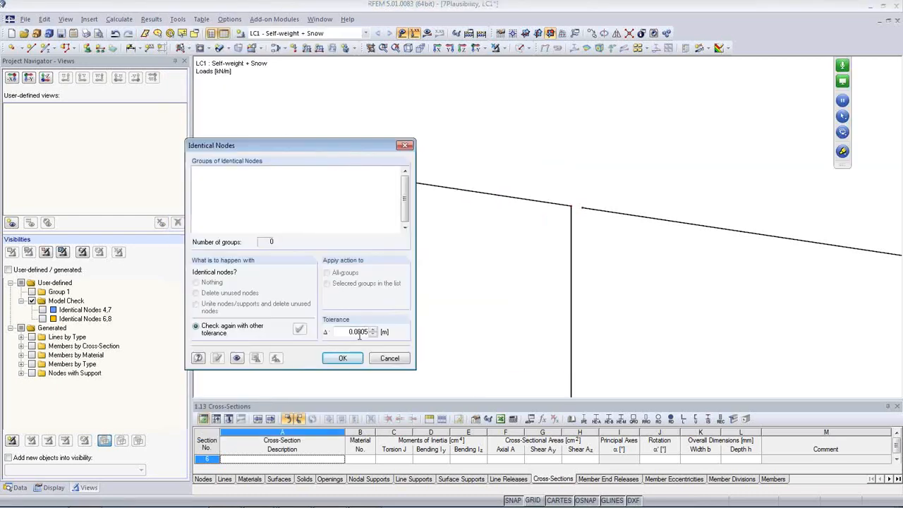
click(301, 331)
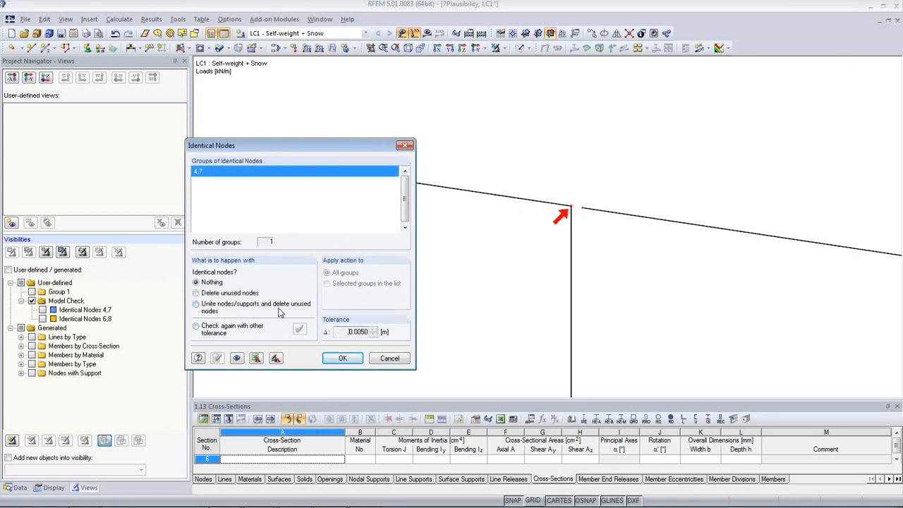
Step: Unite the identical nodes and supports in all groups, delete the unused nodes and close the check
click(197, 305)
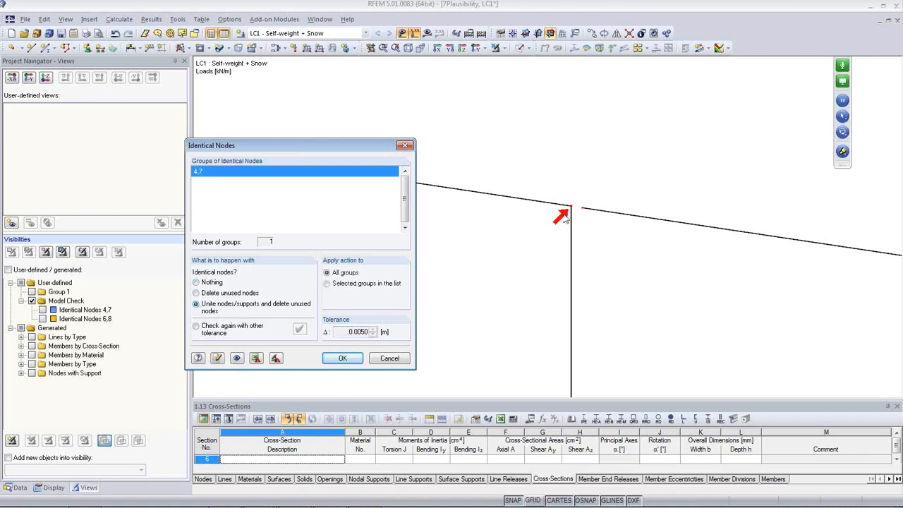
click(217, 358)
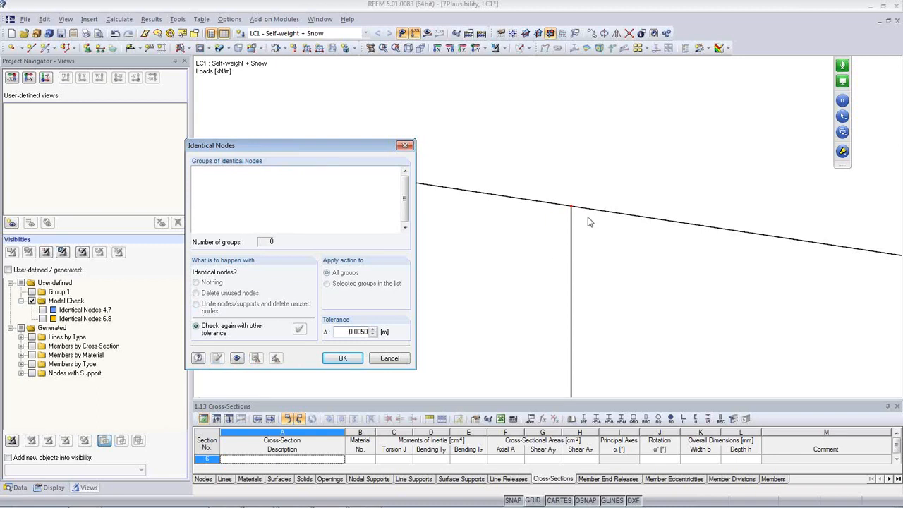
click(343, 358)
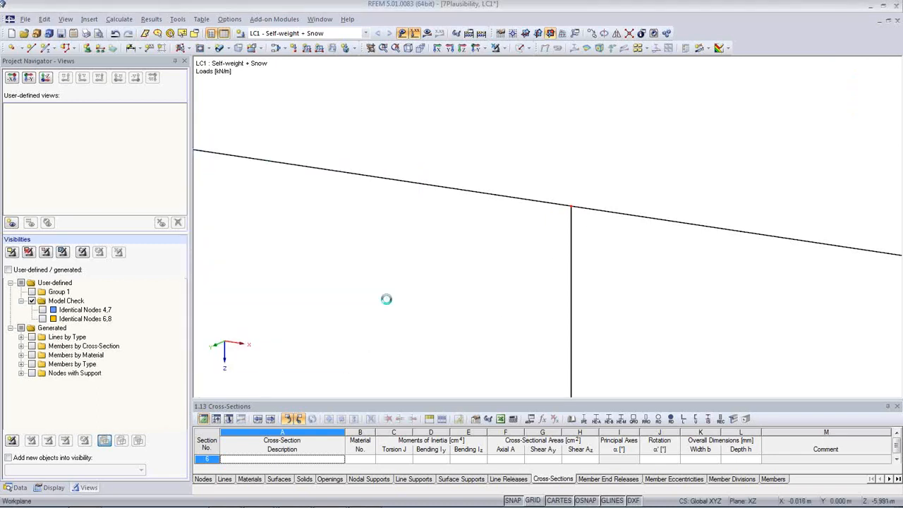
scroll(404, 286, down, 1)
middle_drag(502, 325, 529, 264)
scroll(514, 248, down, 6)
scroll(547, 311, down, 2)
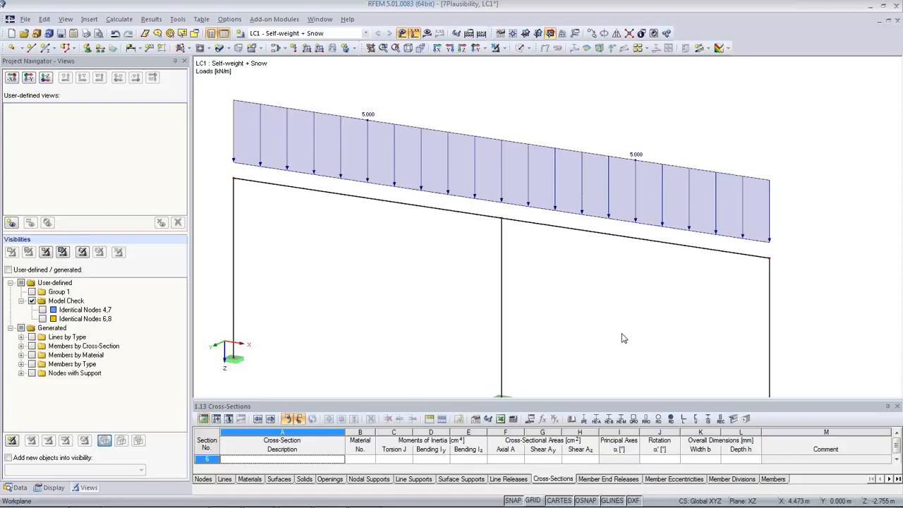
scroll(484, 300, down, 1)
middle_drag(482, 304, 490, 272)
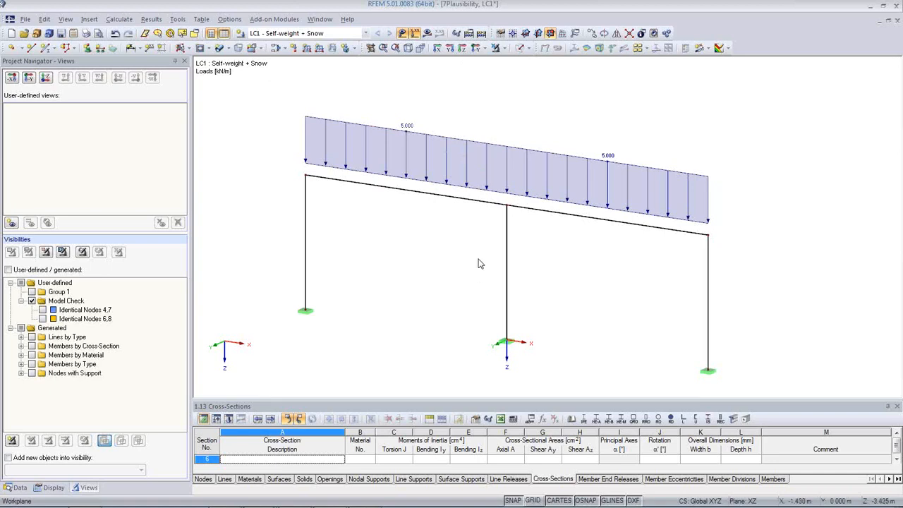
scroll(481, 263, down, 1)
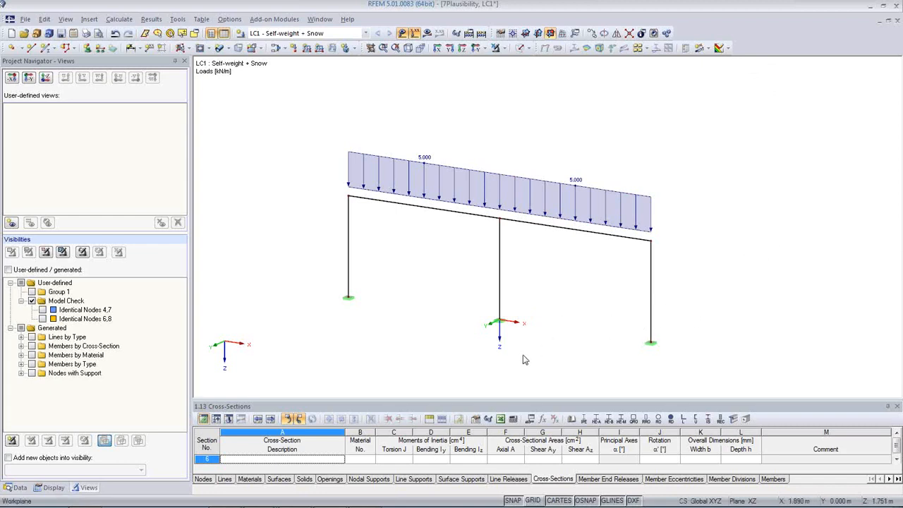
Step: Switch to the PowerPoint slide show and open the Dlubal website from the More Information slide
mouse_move(400, 507)
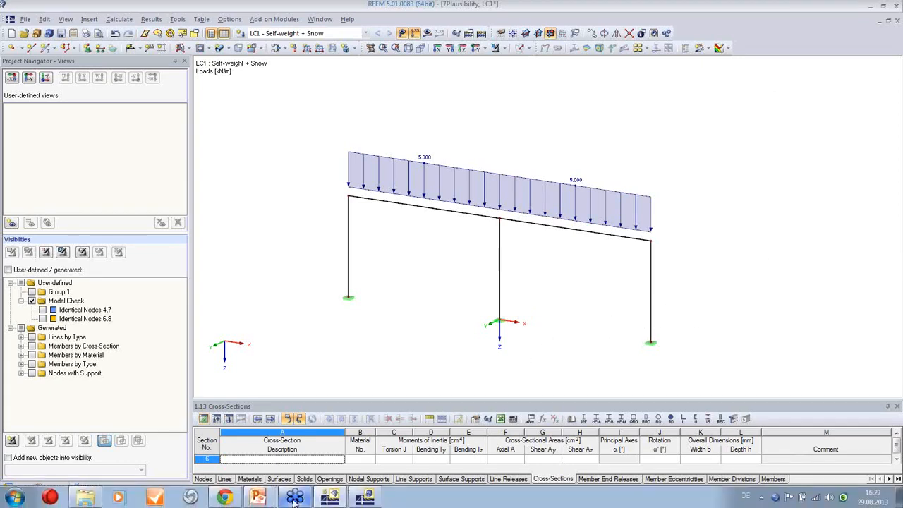
mouse_move(262, 501)
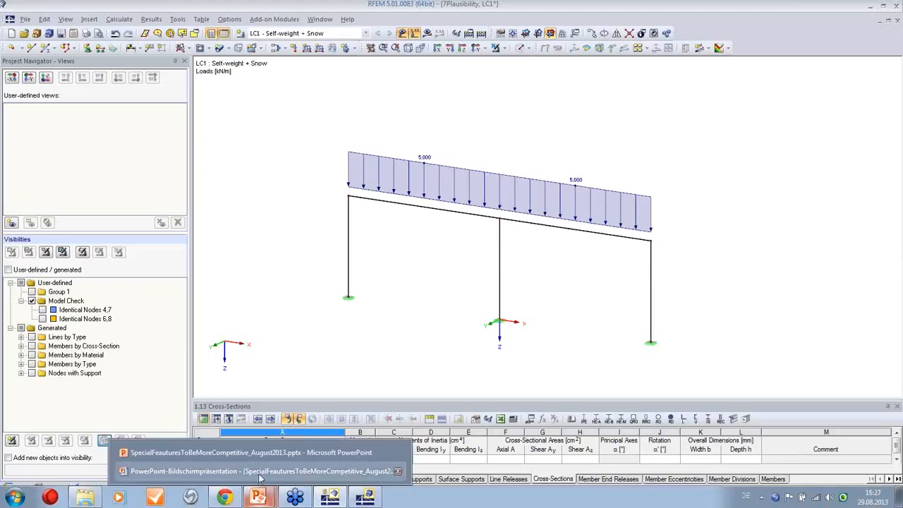
click(261, 470)
click(730, 328)
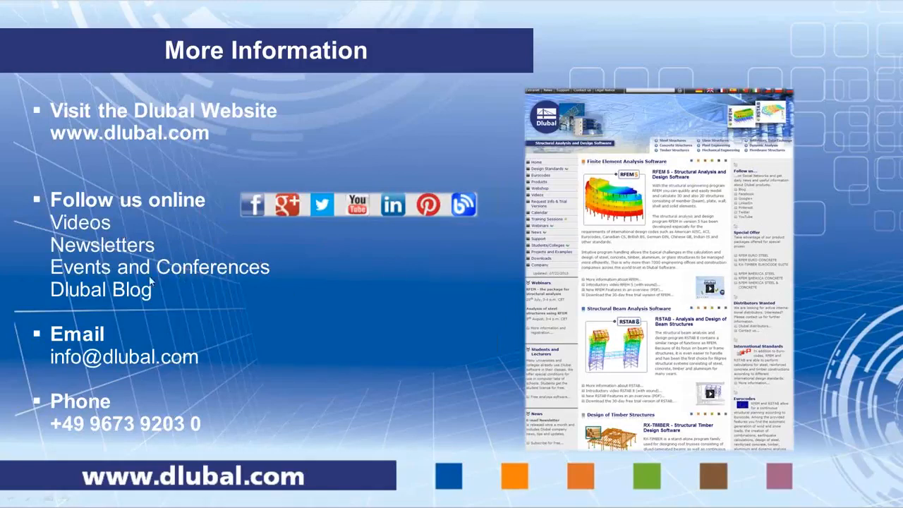
click(618, 287)
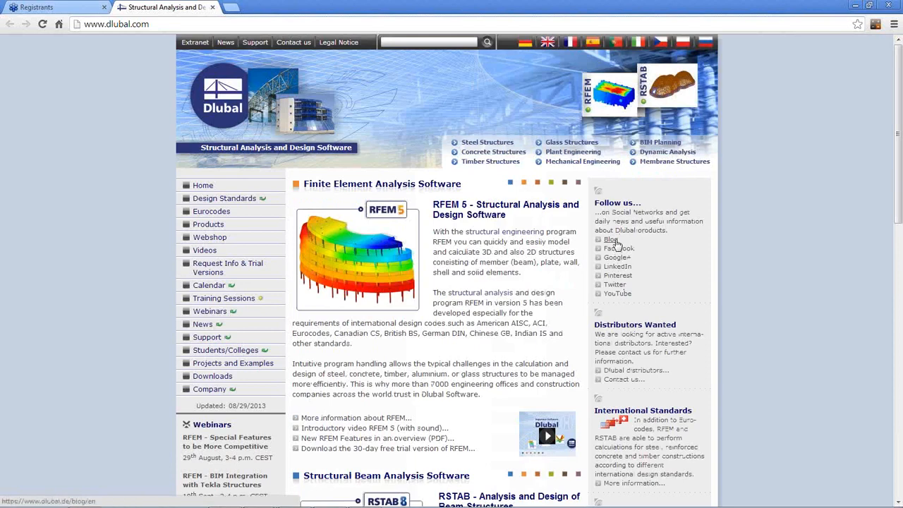
Step: Open the Dlubal Blog, search it for "intersection" and look through the articles found
click(612, 241)
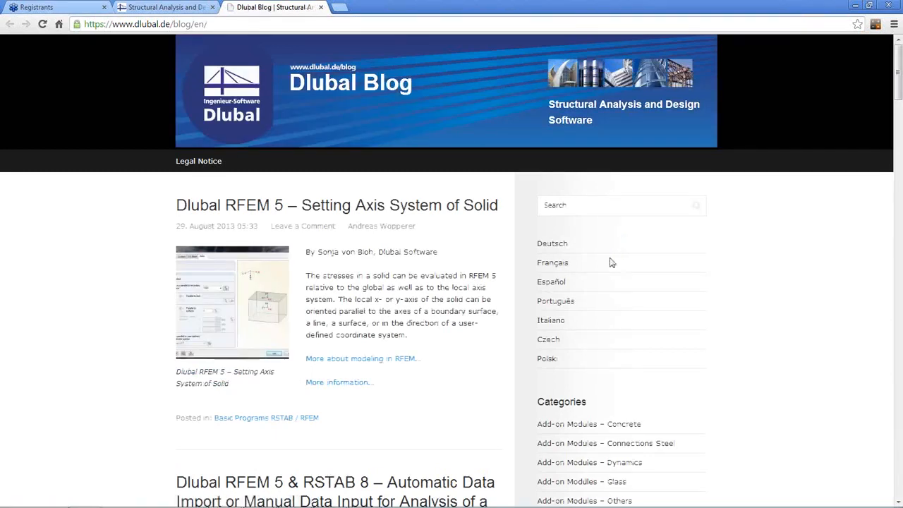
click(588, 209)
text(intersection)
key(Return)
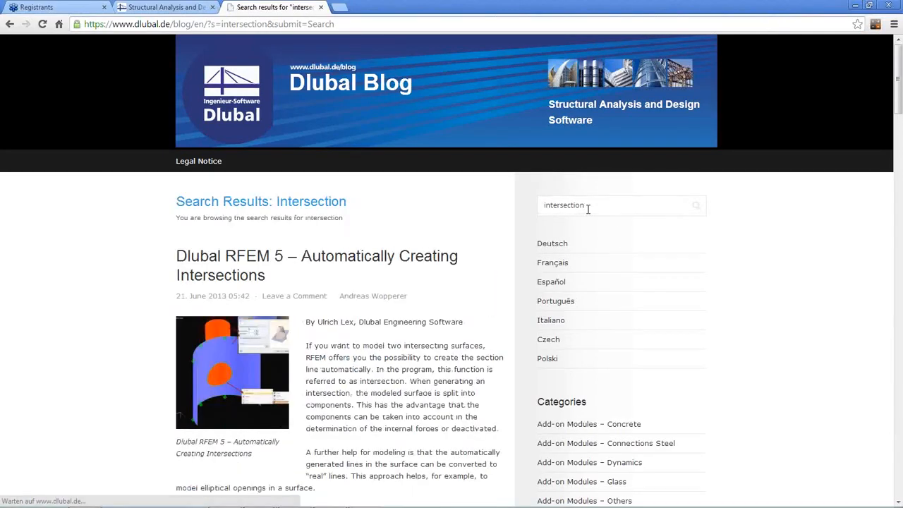
scroll(342, 286, down, 2)
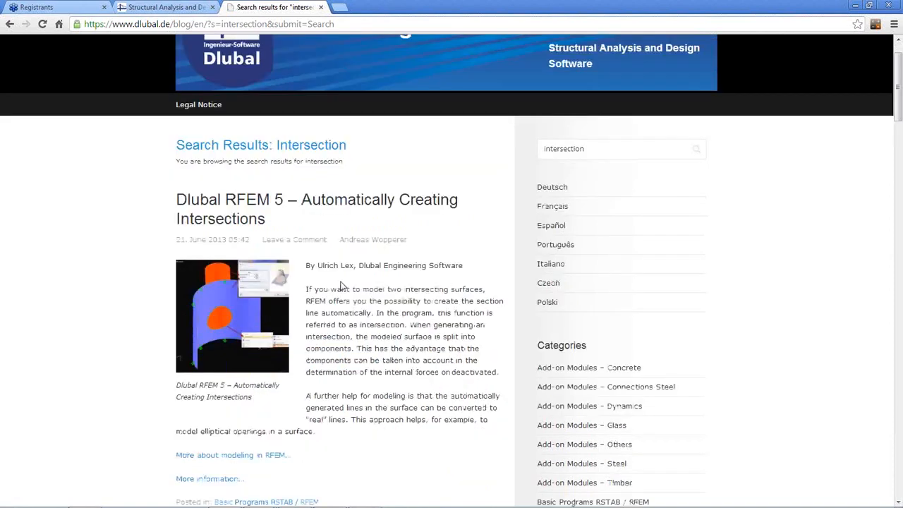
scroll(335, 262, down, 2)
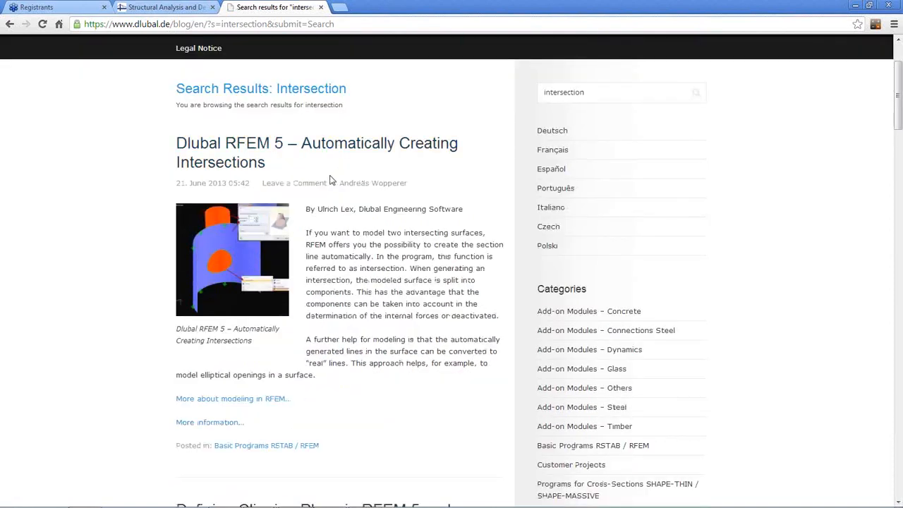
scroll(462, 323, down, 3)
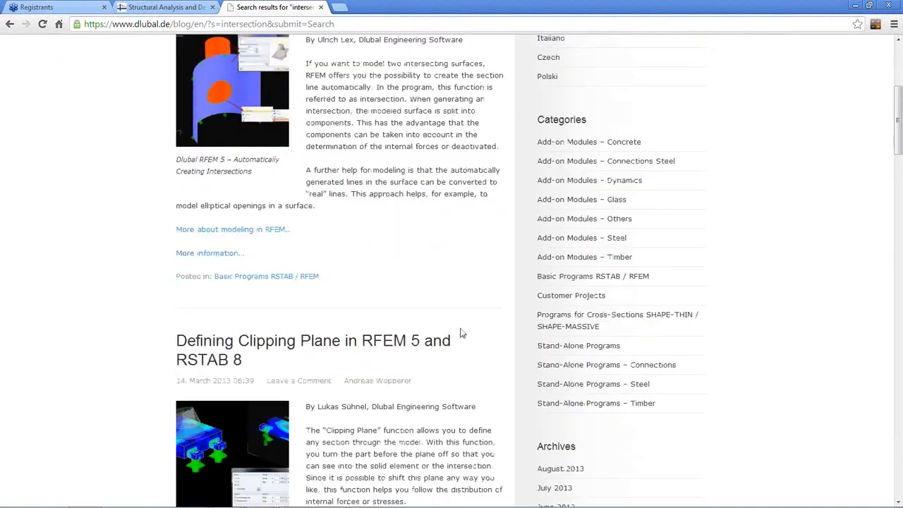
scroll(462, 333, up, 5)
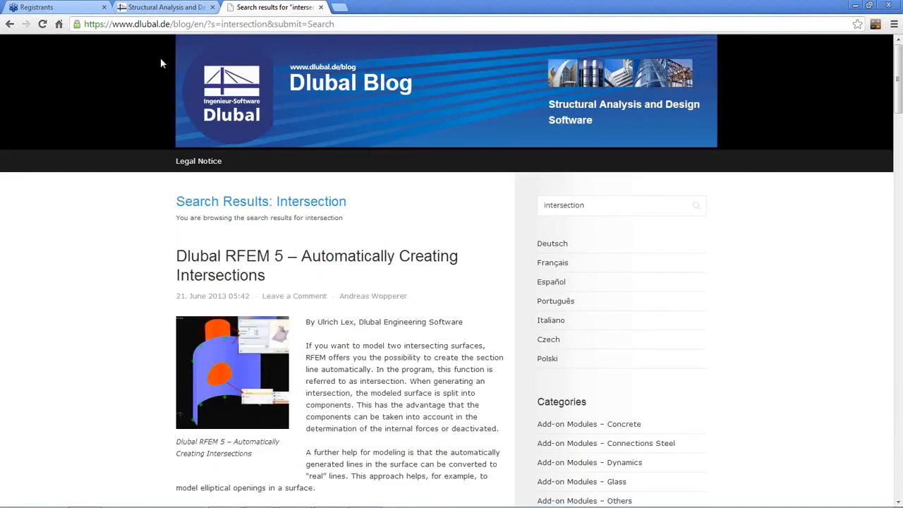
Step: Return to the Dlubal website and look over the trial versions on its Downloads page
click(185, 9)
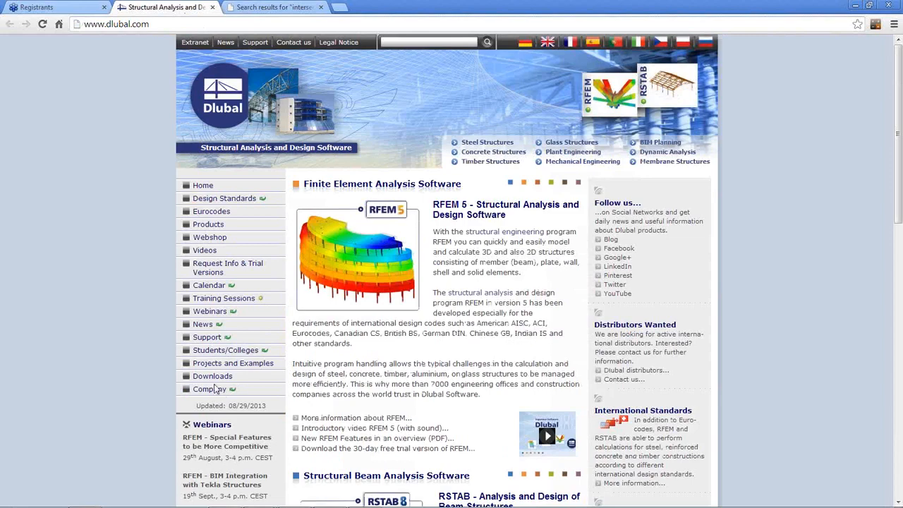
click(212, 377)
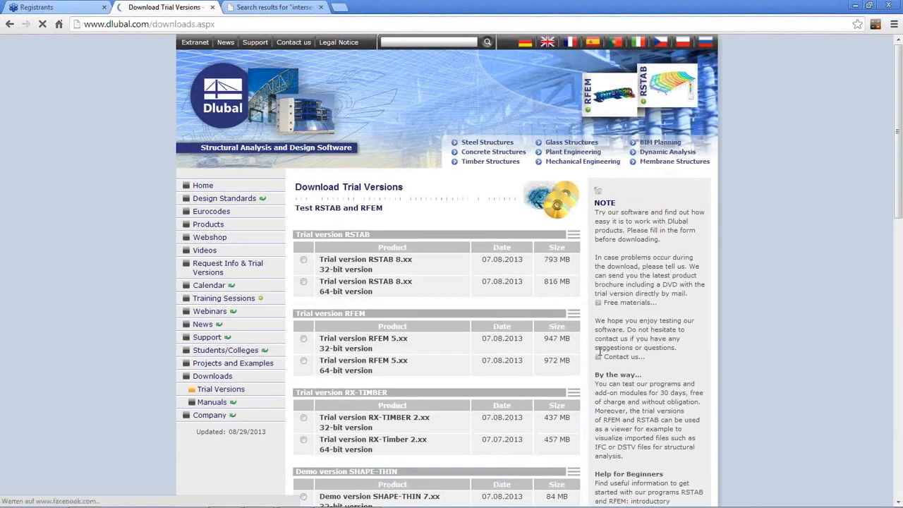
scroll(389, 373, down, 3)
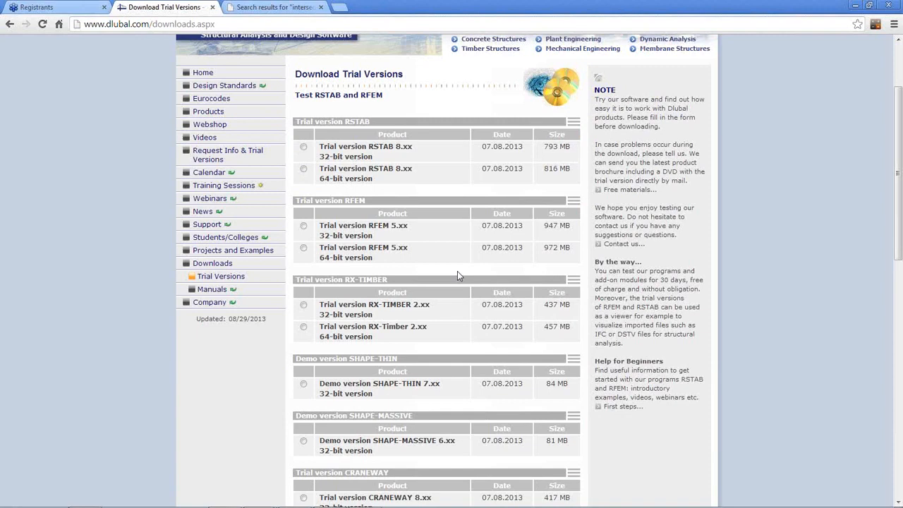
Step: Open the First steps page for beginners and review its introductory examples, videos and manuals
click(616, 410)
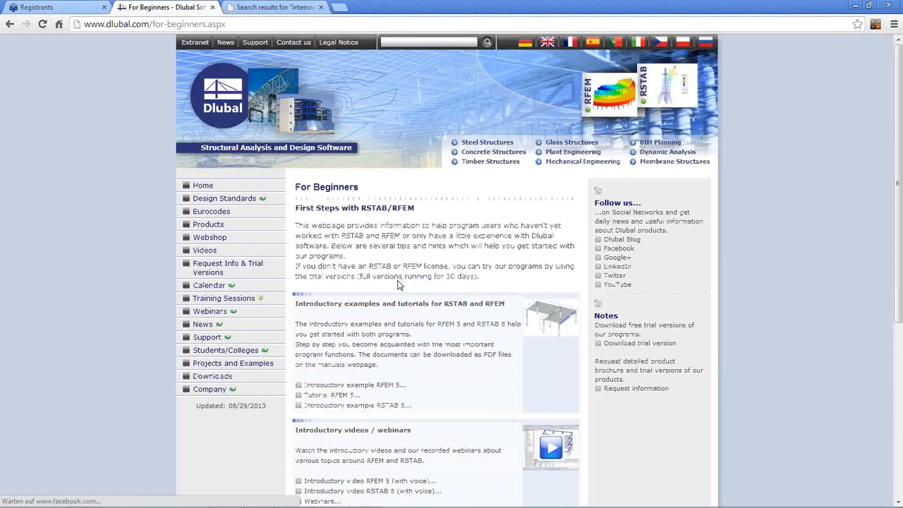
scroll(399, 285, down, 1)
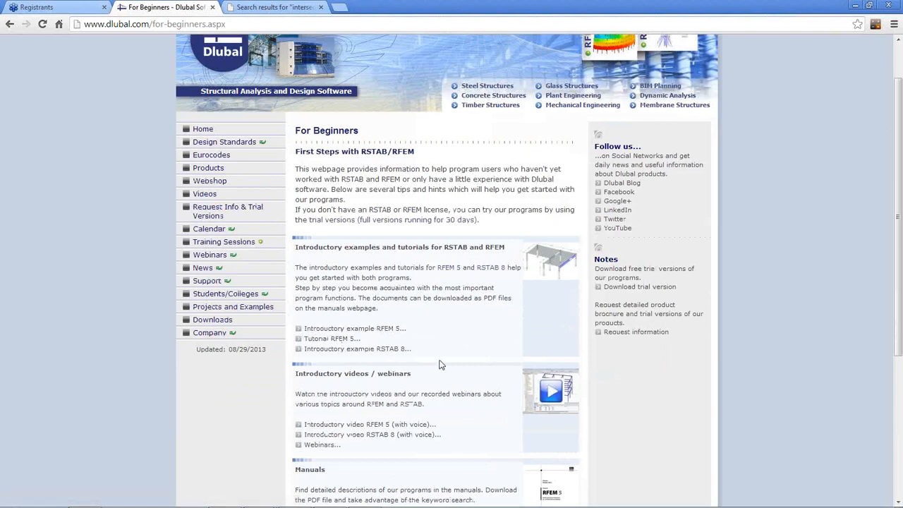
scroll(439, 364, down, 3)
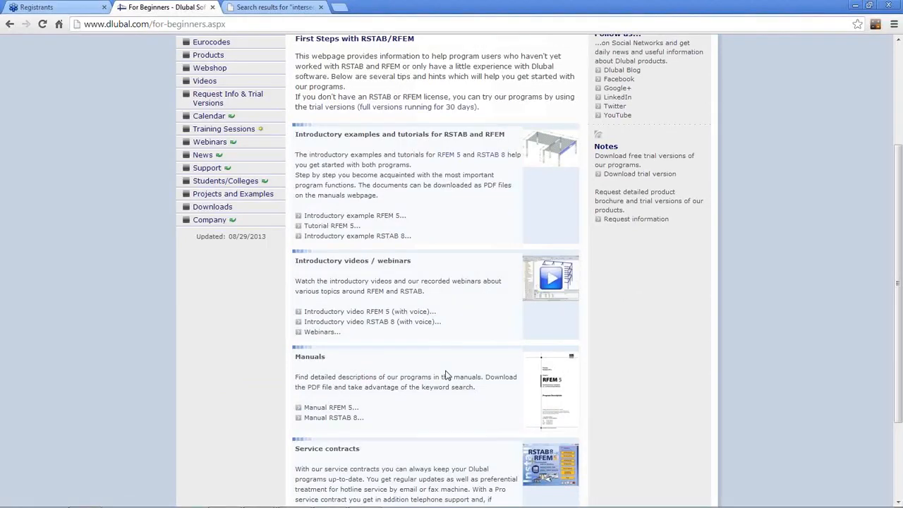
scroll(504, 342, up, 3)
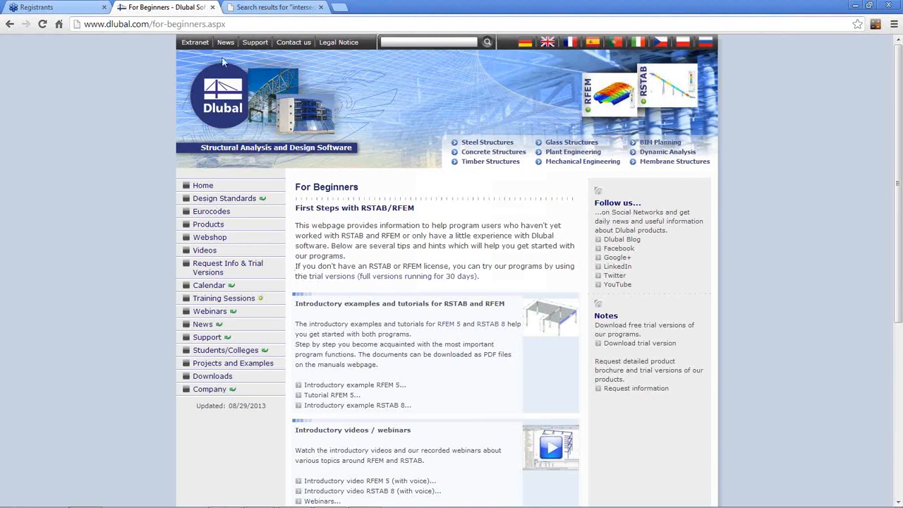
Step: Switch back to the running PowerPoint slide show and continue from the More Information slide
mouse_move(364, 505)
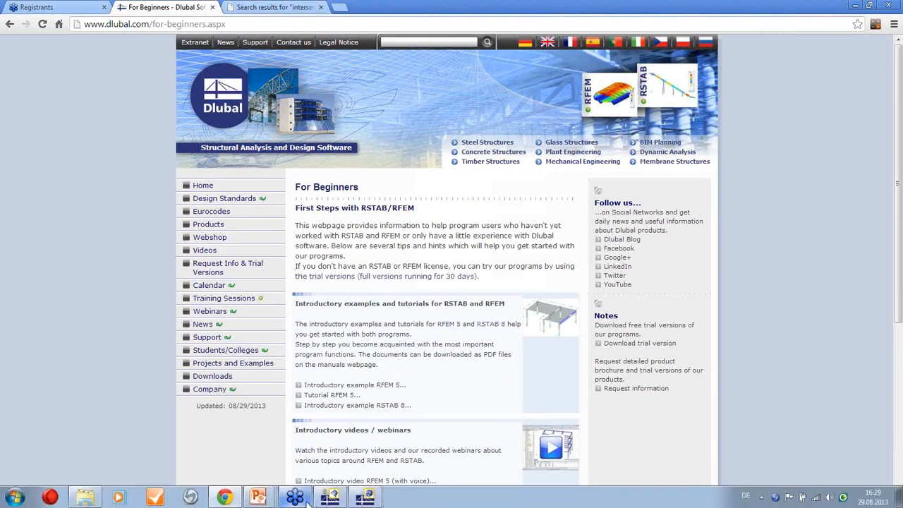
mouse_move(261, 500)
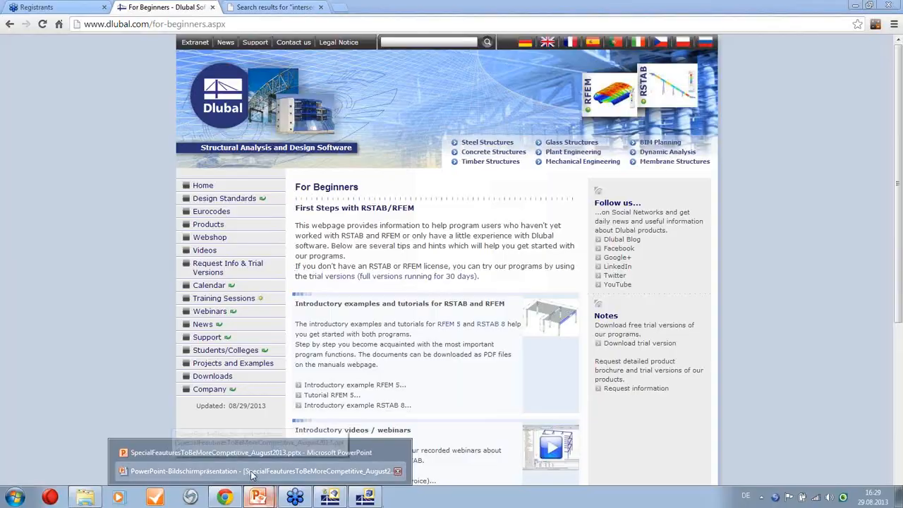
click(250, 470)
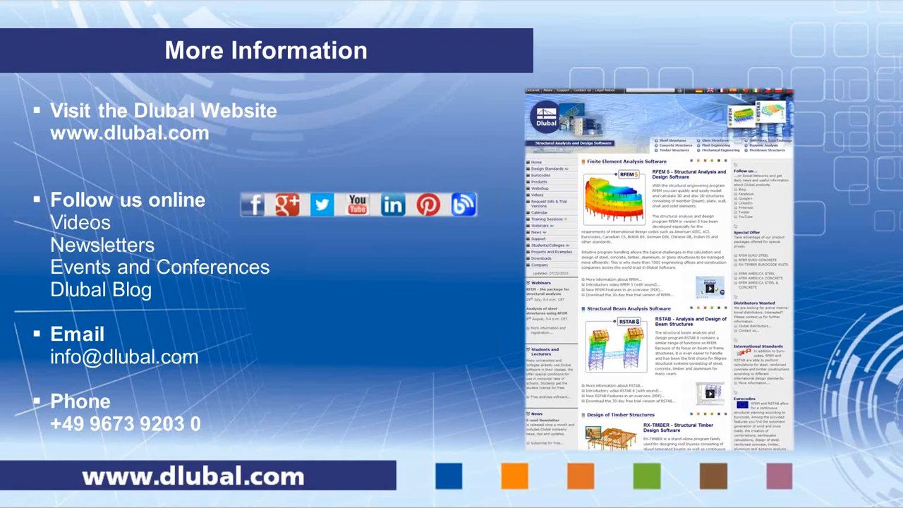
click(376, 309)
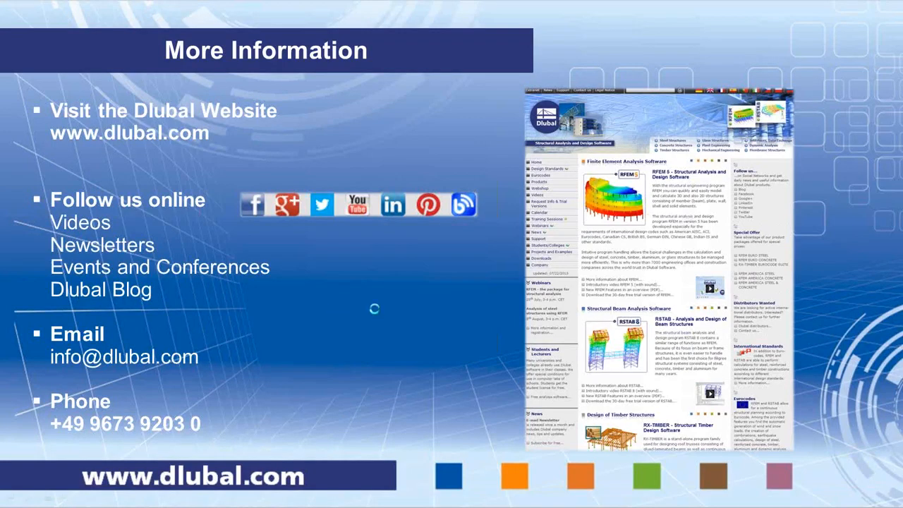